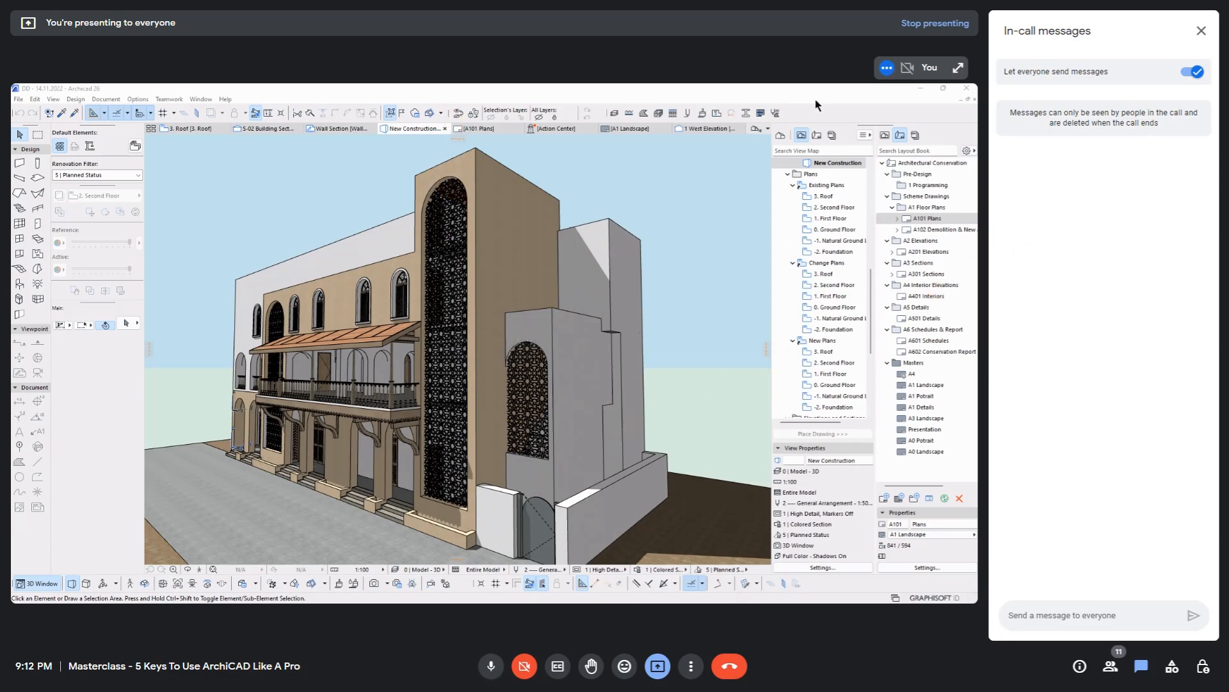
pyautogui.click(548, 85)
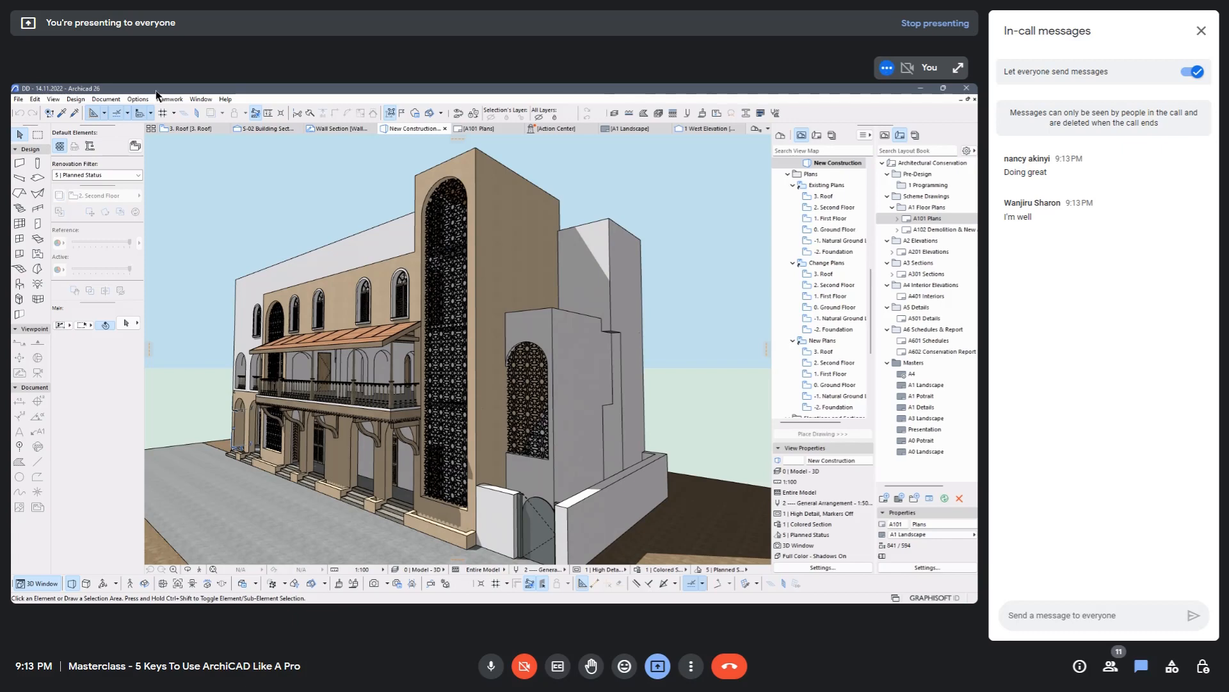
pyautogui.click(138, 100)
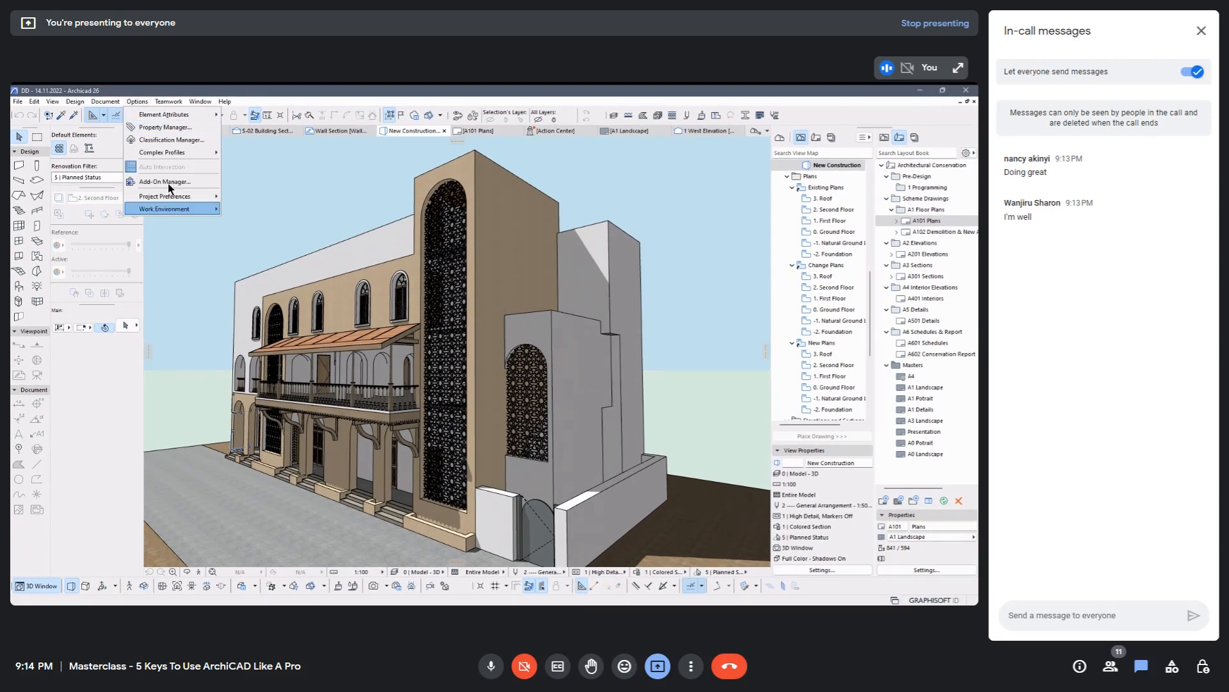
pyautogui.moveTo(169, 209)
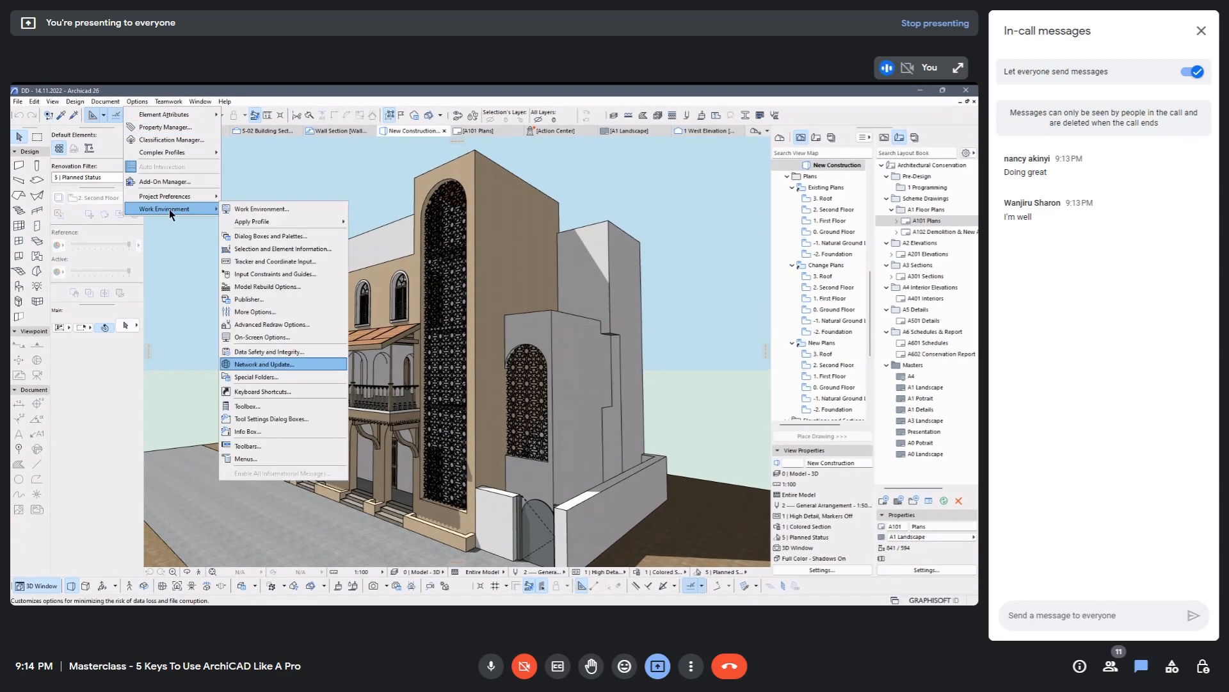
pyautogui.click(334, 164)
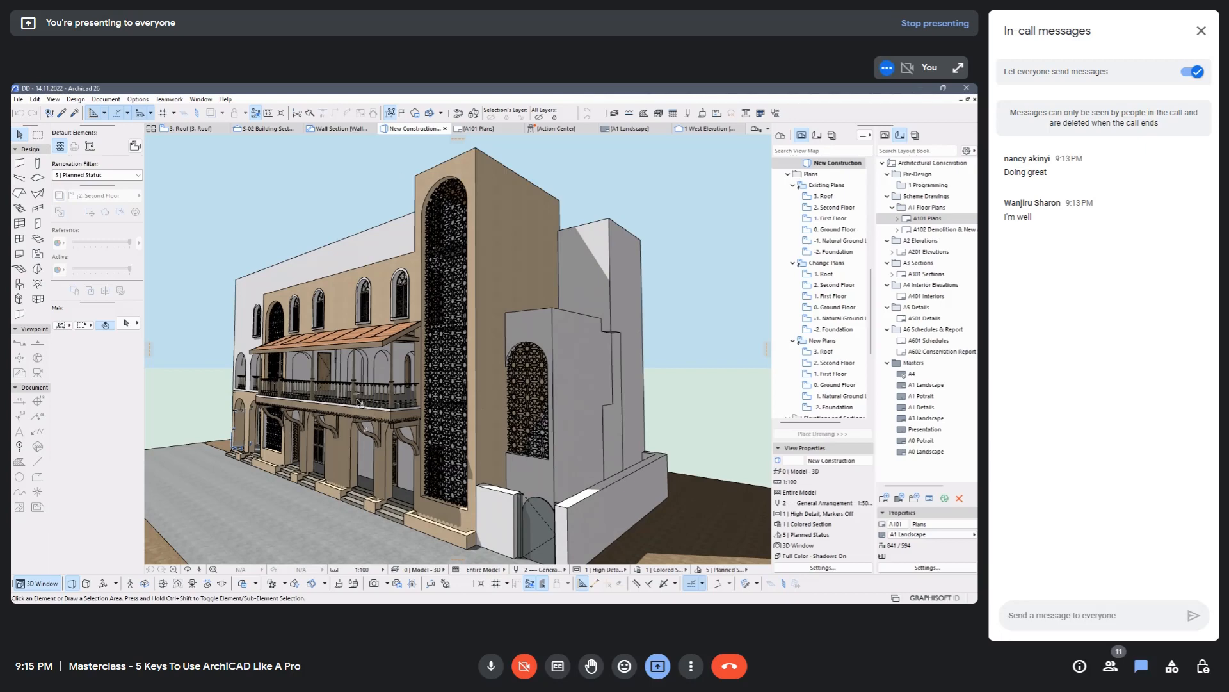
# Examine the building's front facade in 3D, including the balcony, arched windows, tiled canopy and lattice screens.
pyautogui.scroll(5, 370, 428)
pyautogui.scroll(5, 379, 447)
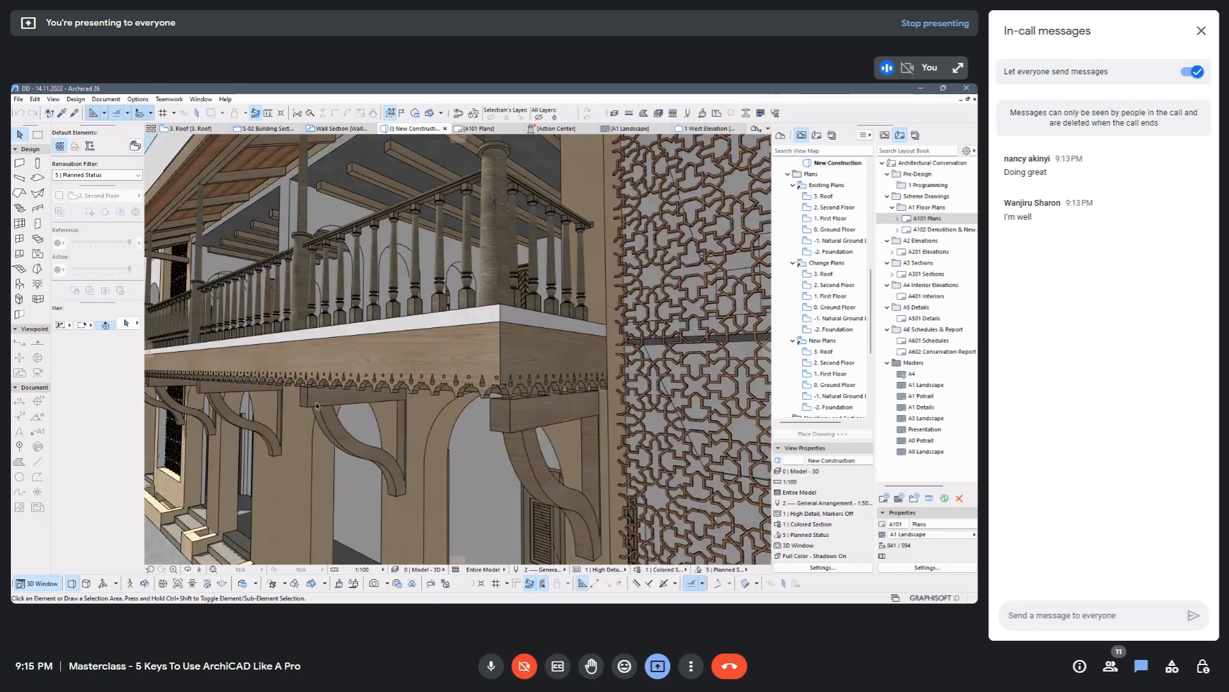
pyautogui.scroll(-1, 428, 454)
pyautogui.scroll(-3, 429, 454)
pyautogui.scroll(4, 395, 326)
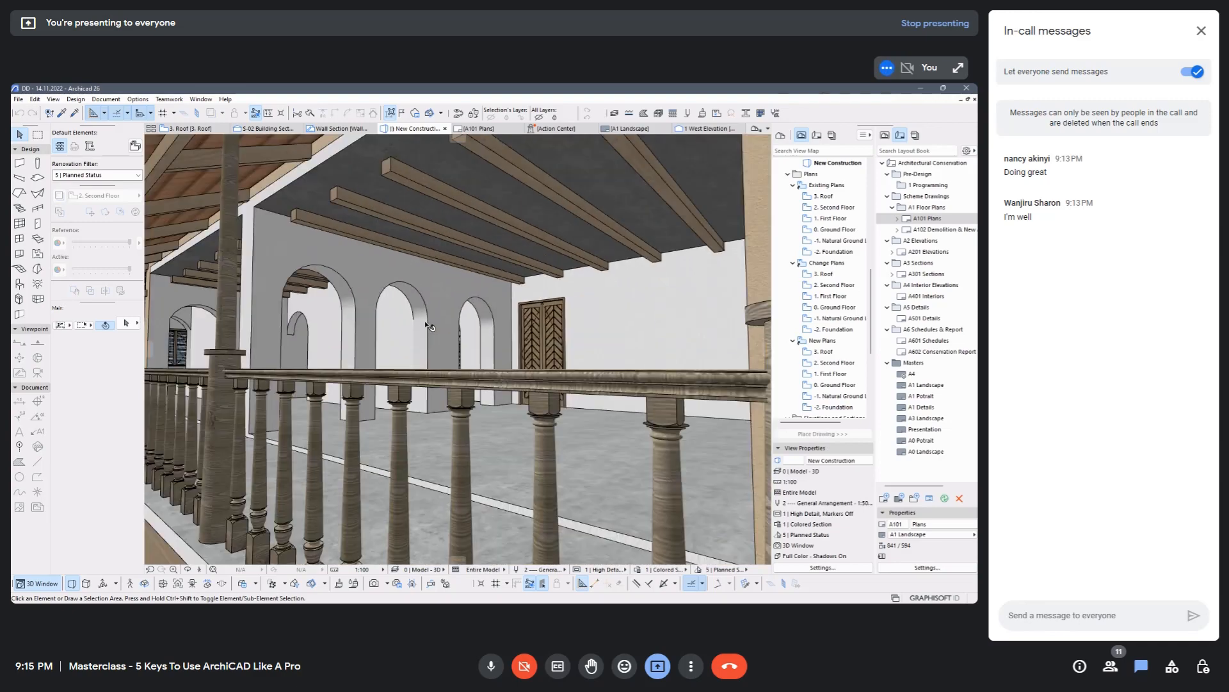
pyautogui.scroll(-1, 421, 336)
pyautogui.scroll(-5, 412, 356)
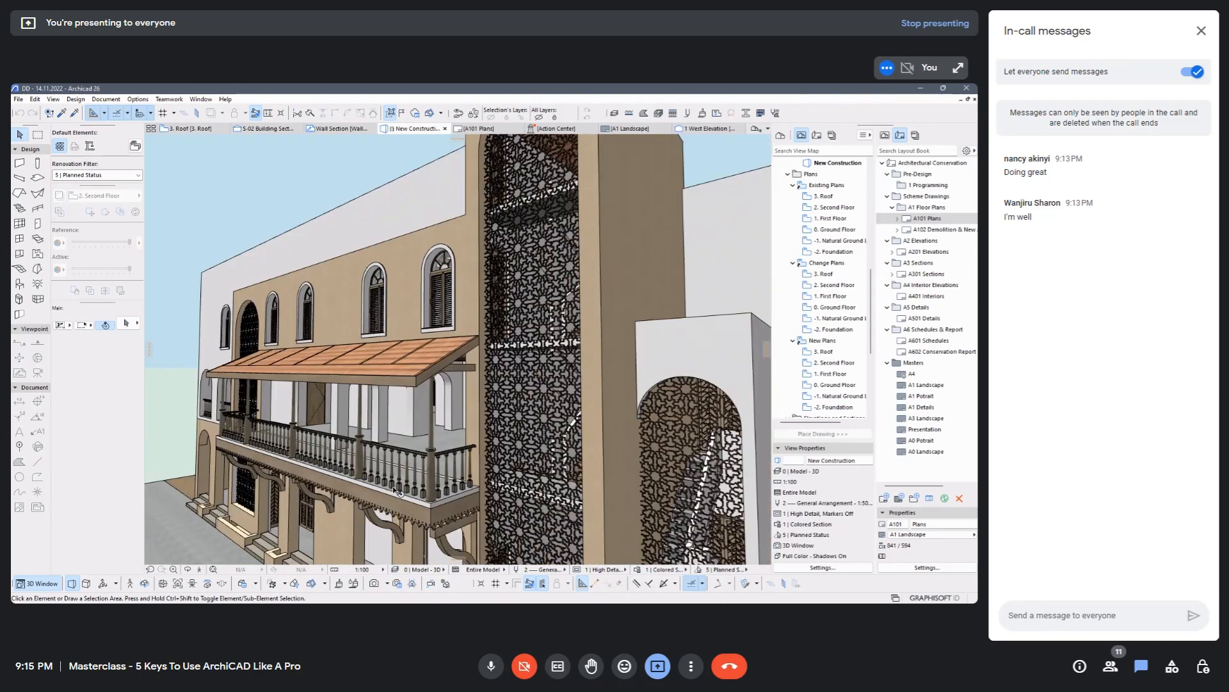
pyautogui.scroll(-2, 422, 312)
pyautogui.scroll(5, 444, 304)
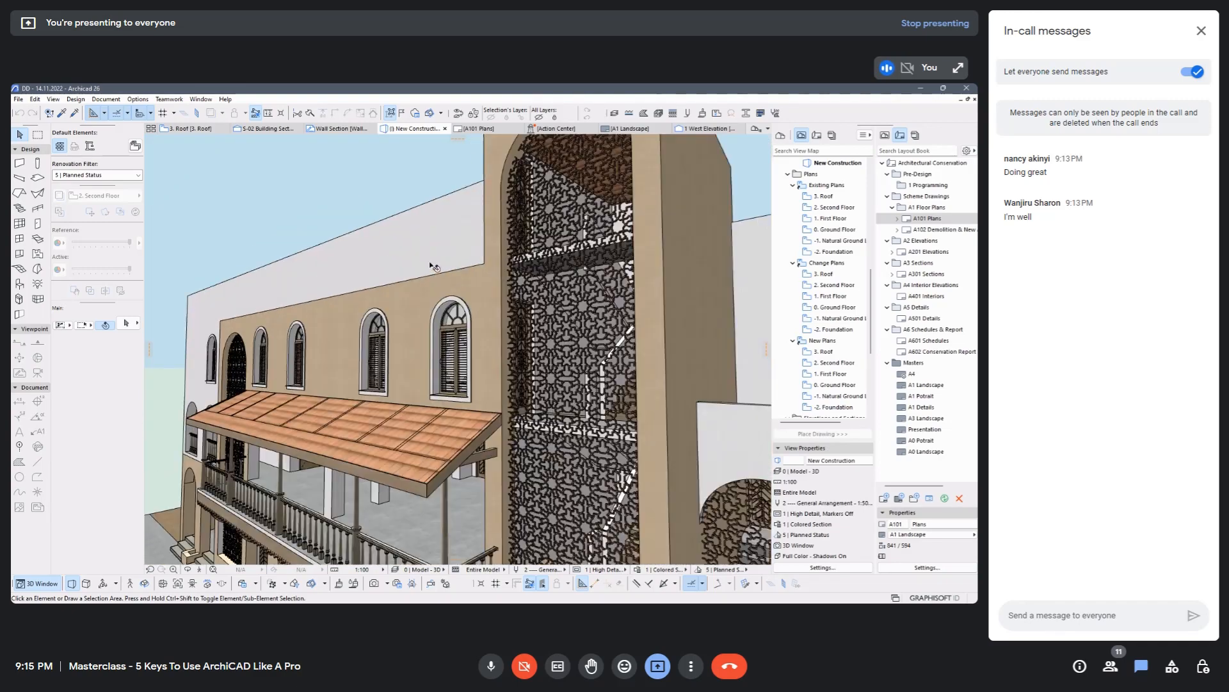
pyautogui.scroll(1, 446, 305)
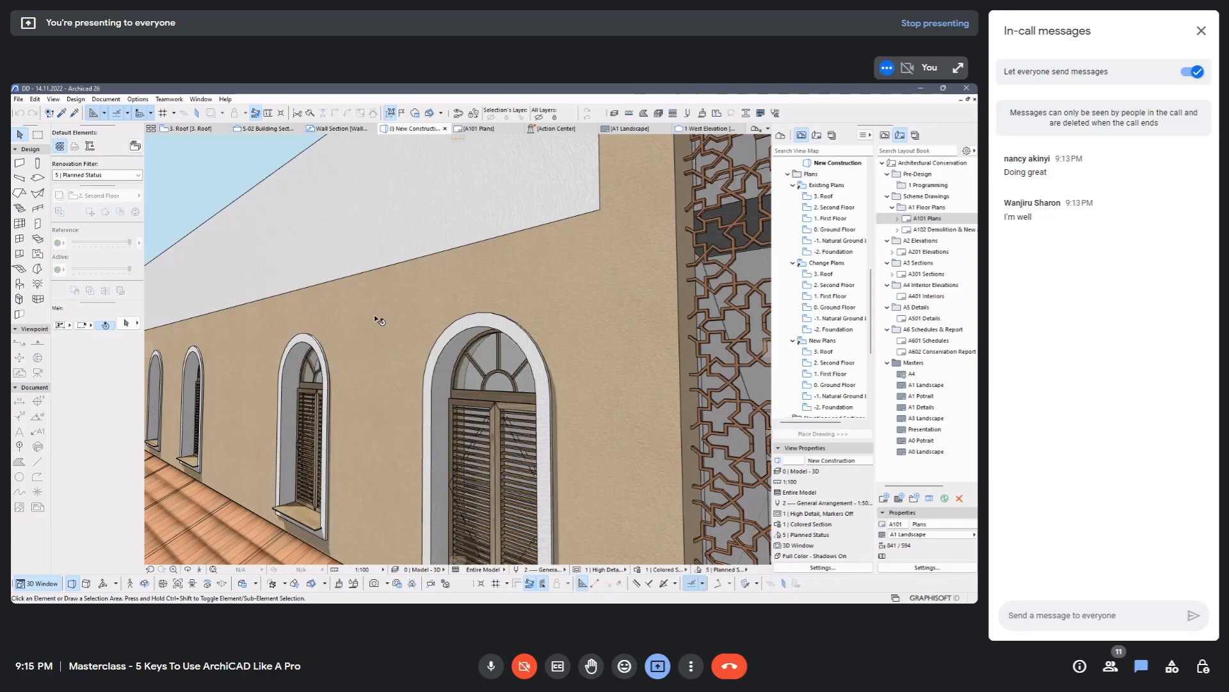
pyautogui.scroll(-8, 375, 318)
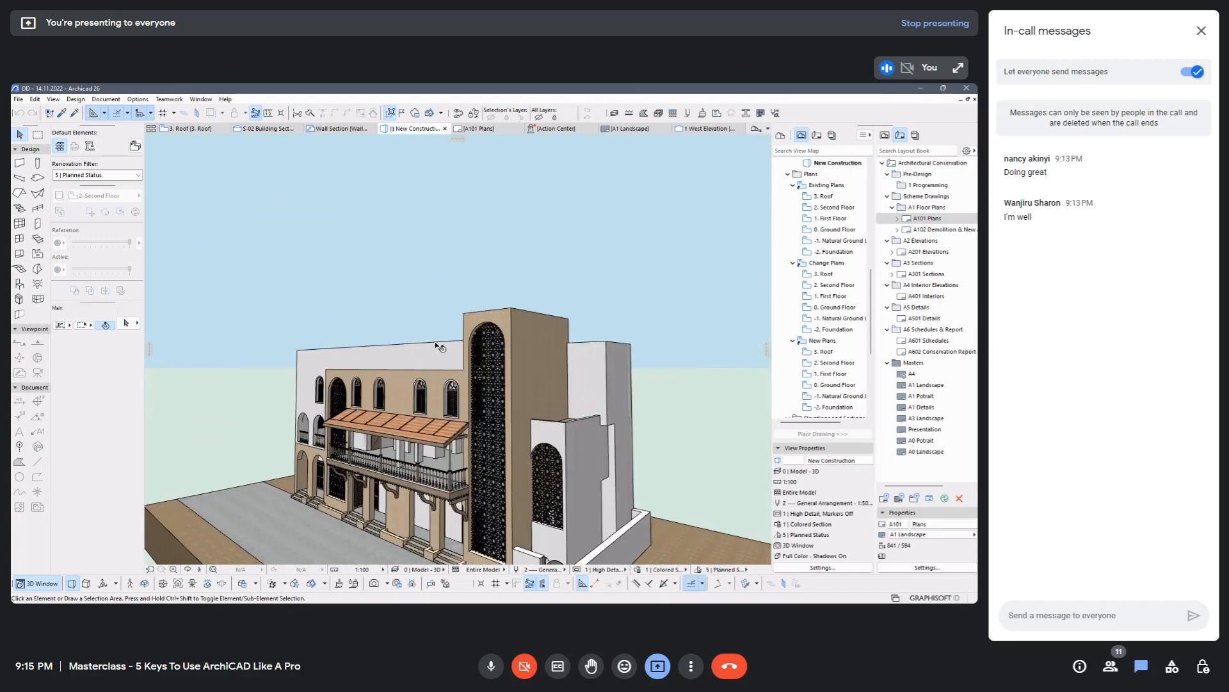
pyautogui.scroll(3, 441, 347)
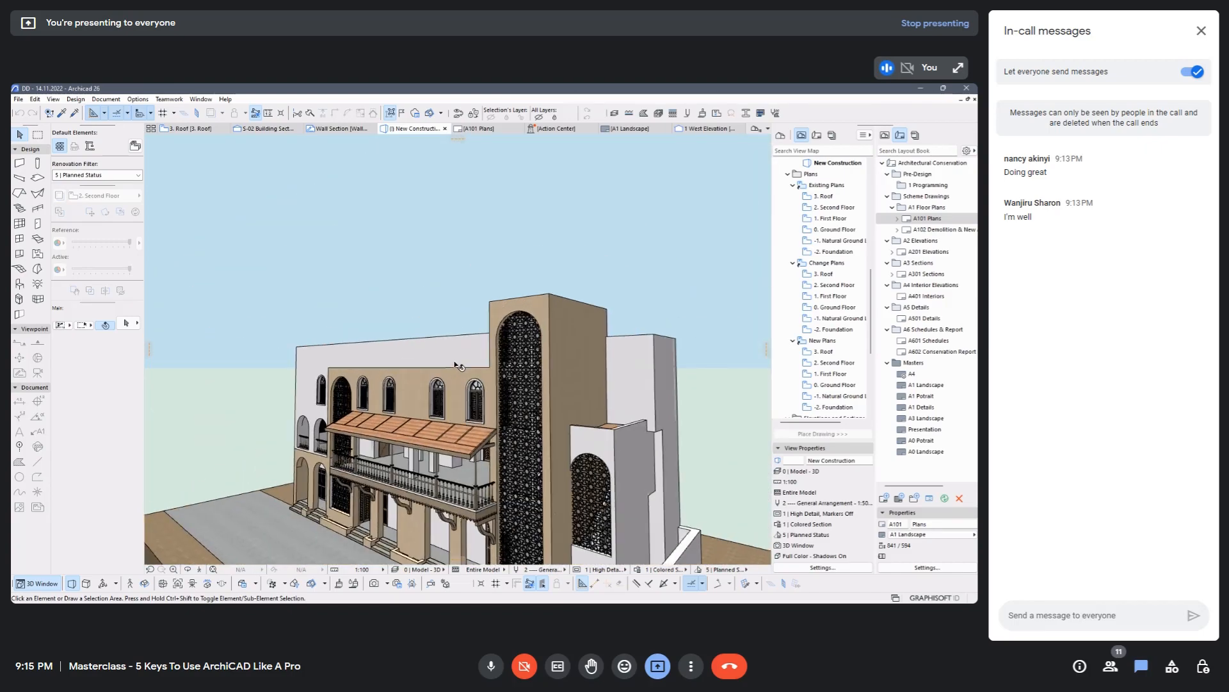
pyautogui.scroll(-2, 298, 314)
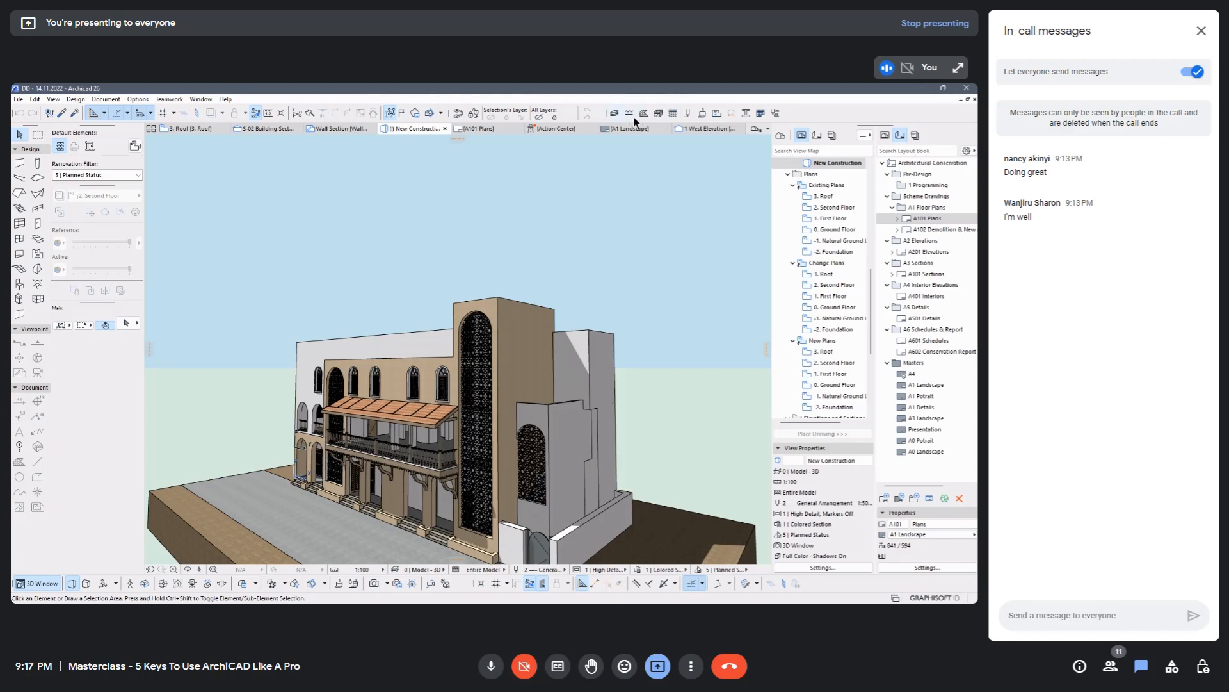
# Review the building materials list and the cut fill options of Machine Cut Masonry without changing them.
pyautogui.click(130, 99)
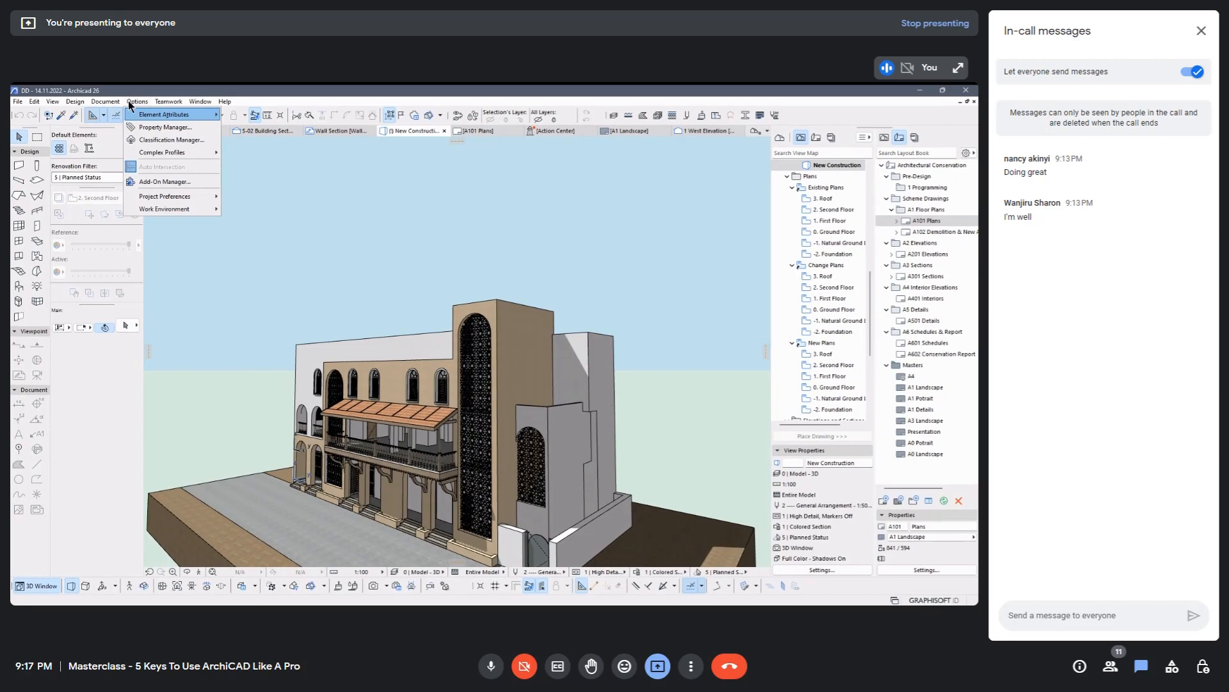
pyautogui.moveTo(205, 114)
pyautogui.click(260, 177)
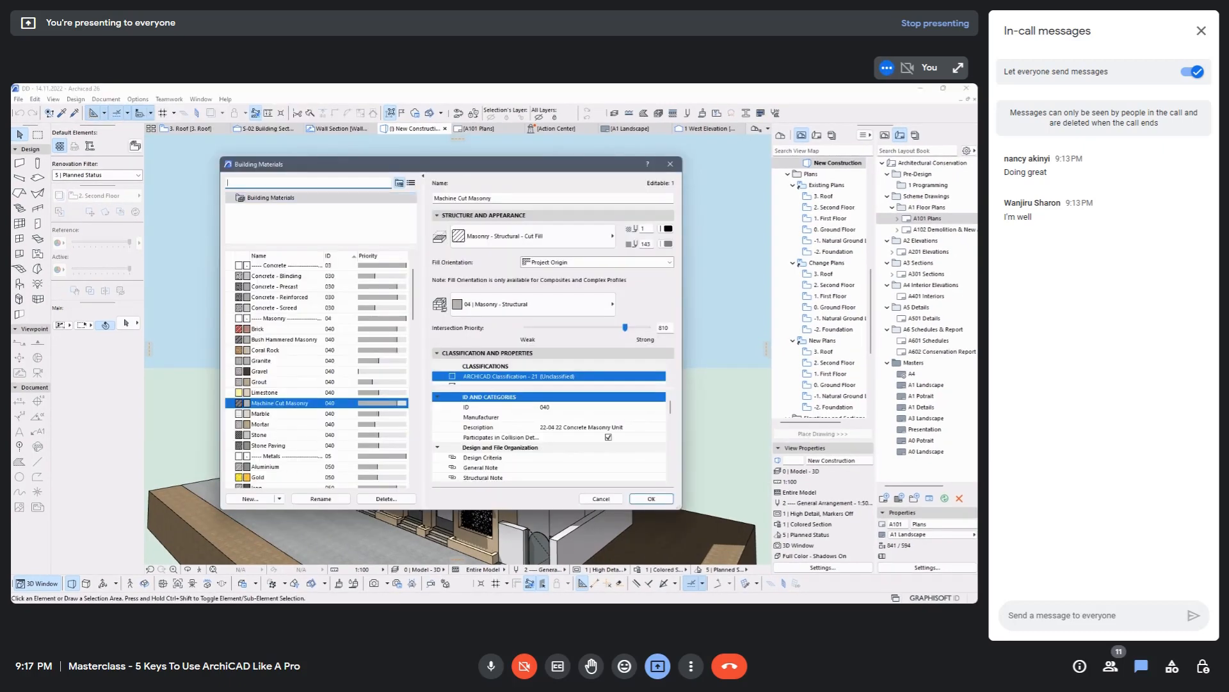
pyautogui.moveTo(482, 167); pyautogui.dragTo(460, 130)
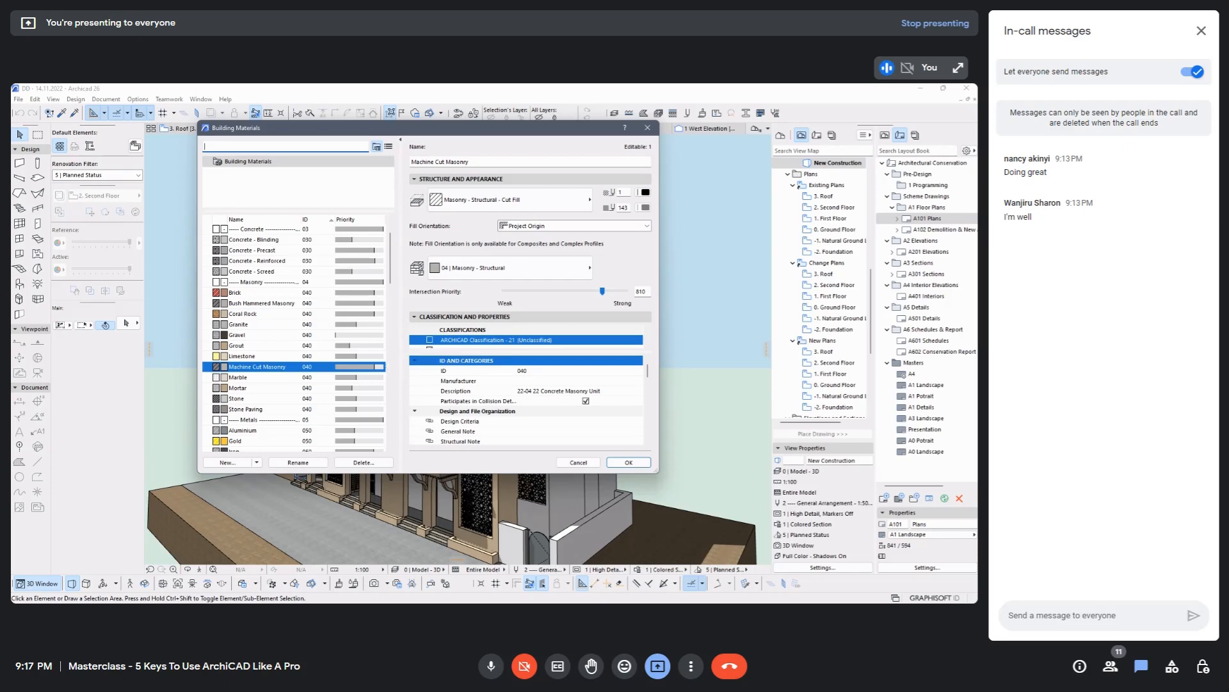
pyautogui.scroll(-10, 294, 336)
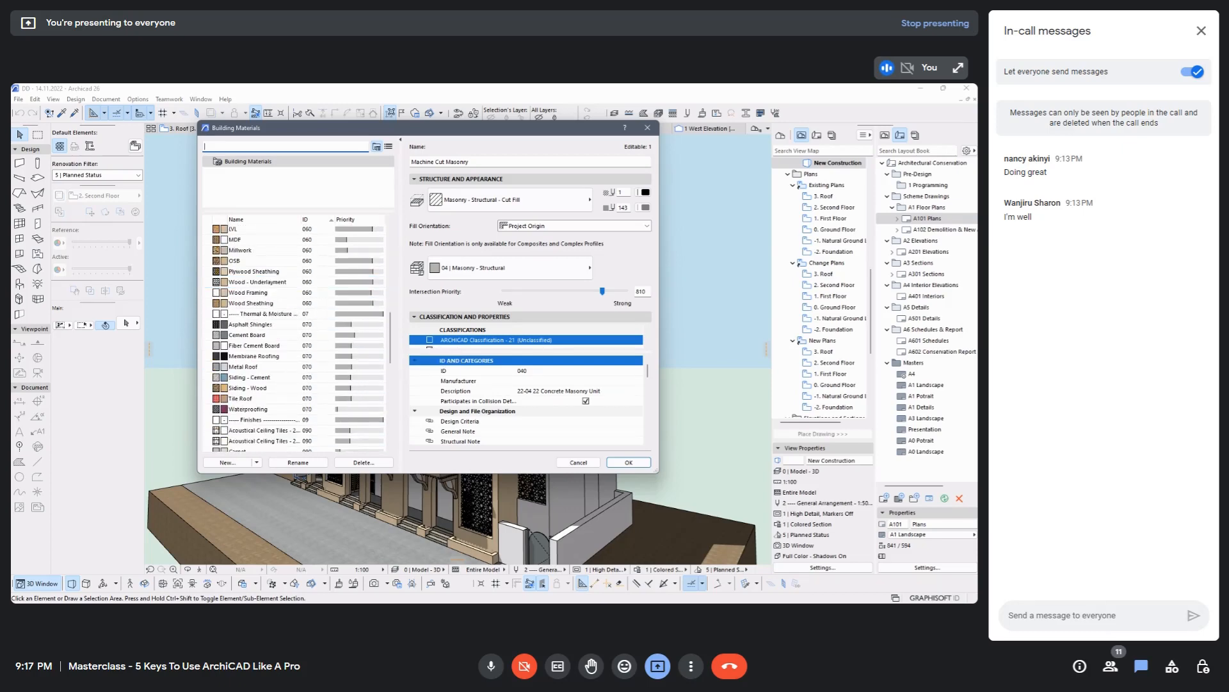
pyautogui.scroll(10, 294, 337)
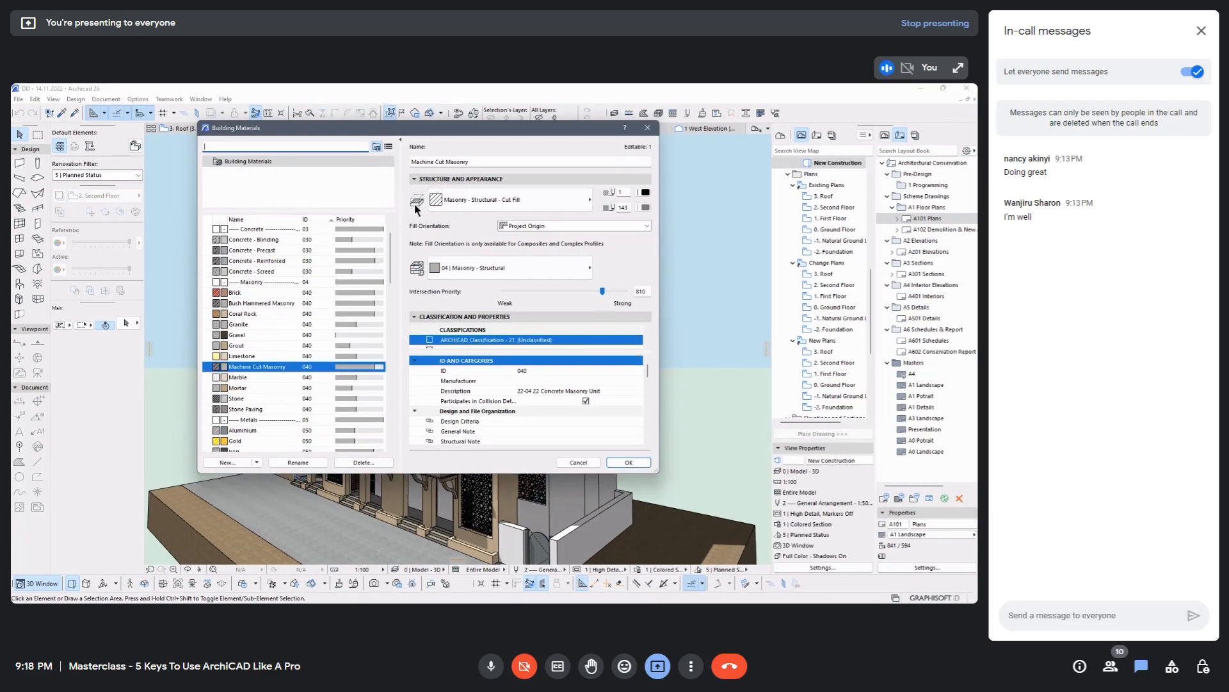
pyautogui.click(448, 203)
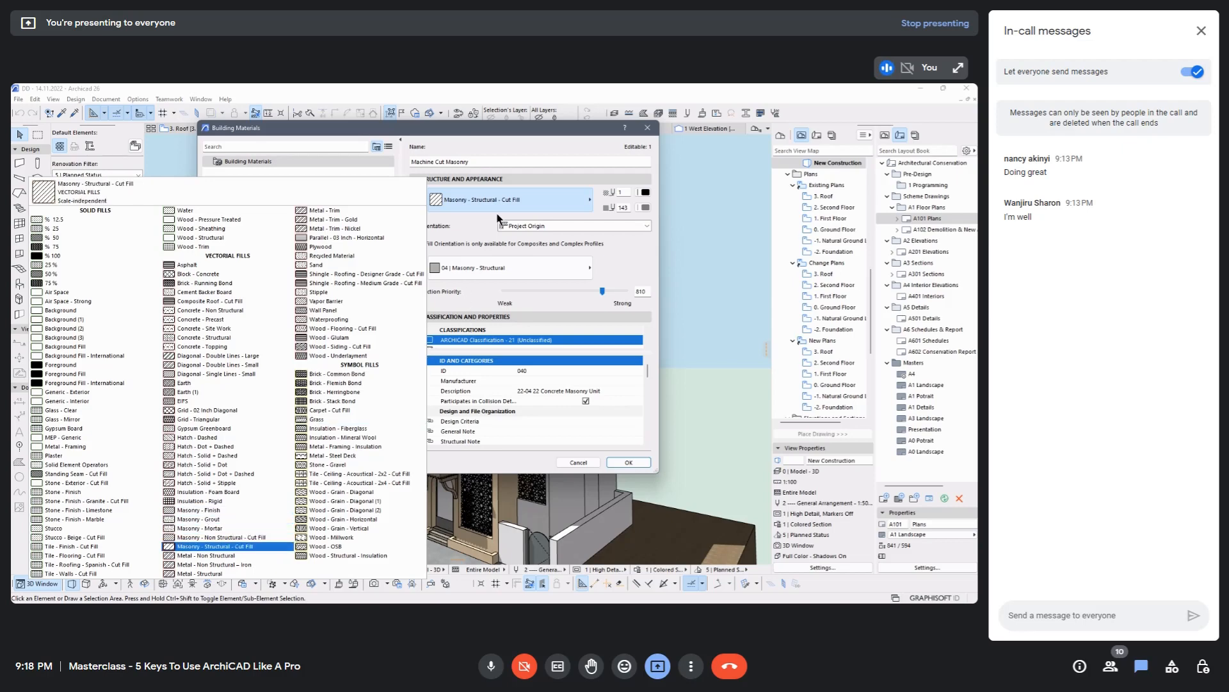
pyautogui.click(465, 226)
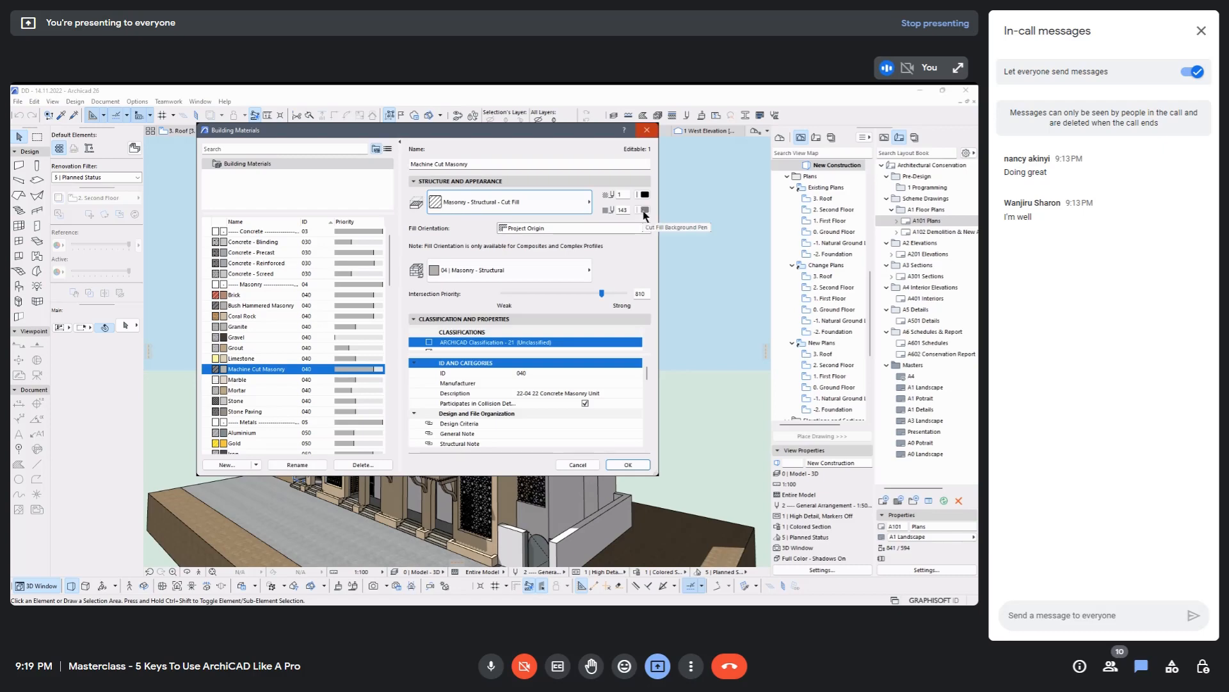
pyautogui.click(646, 130)
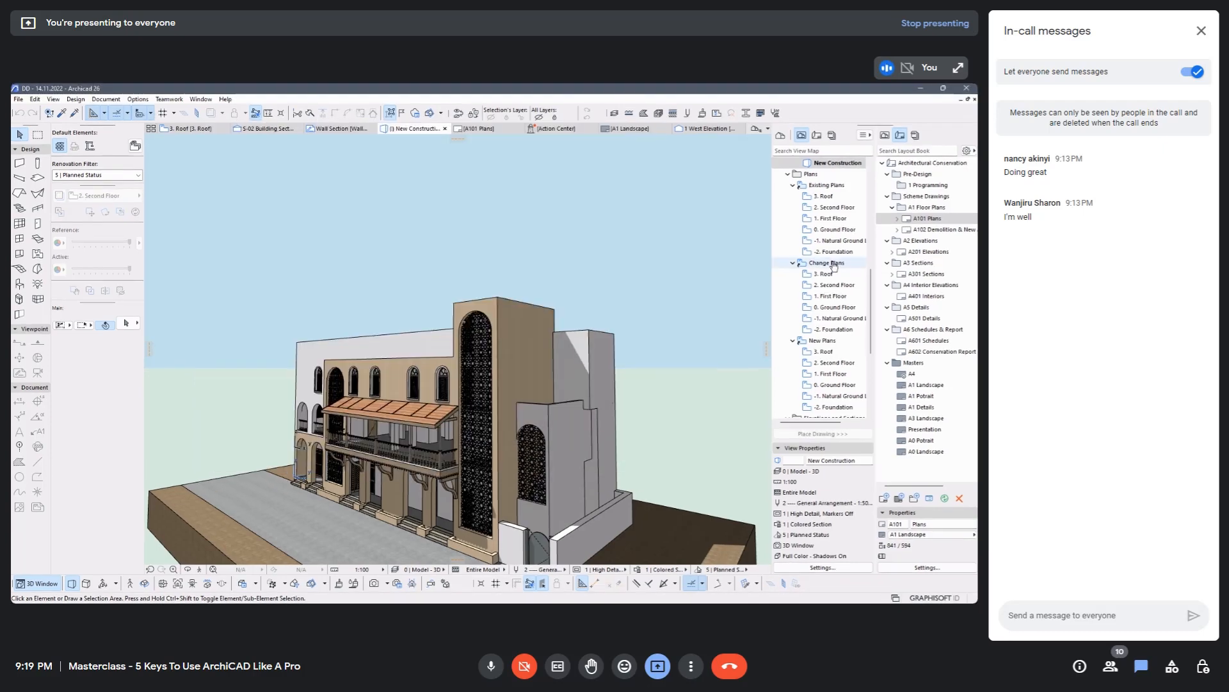
# Open the Ground Floor view from the New Plans set and inspect the wall cut fill up close.
pyautogui.scroll(-2, 833, 263)
pyautogui.doubleClick(827, 318)
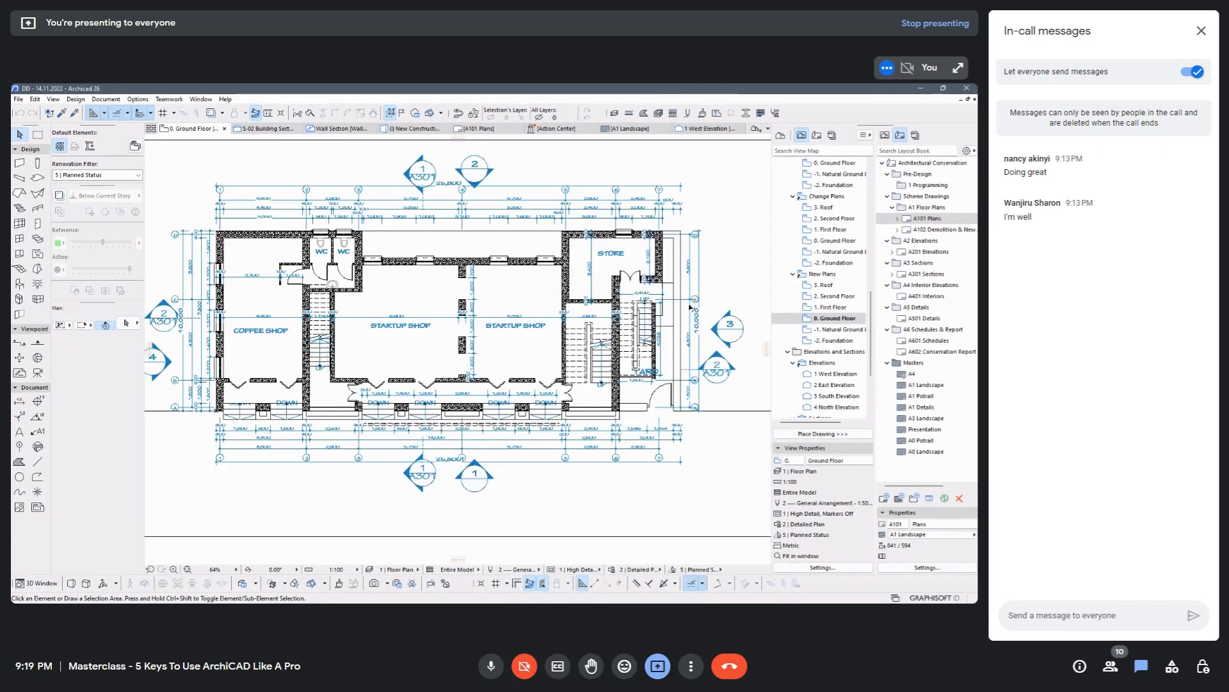
pyautogui.scroll(8, 403, 260)
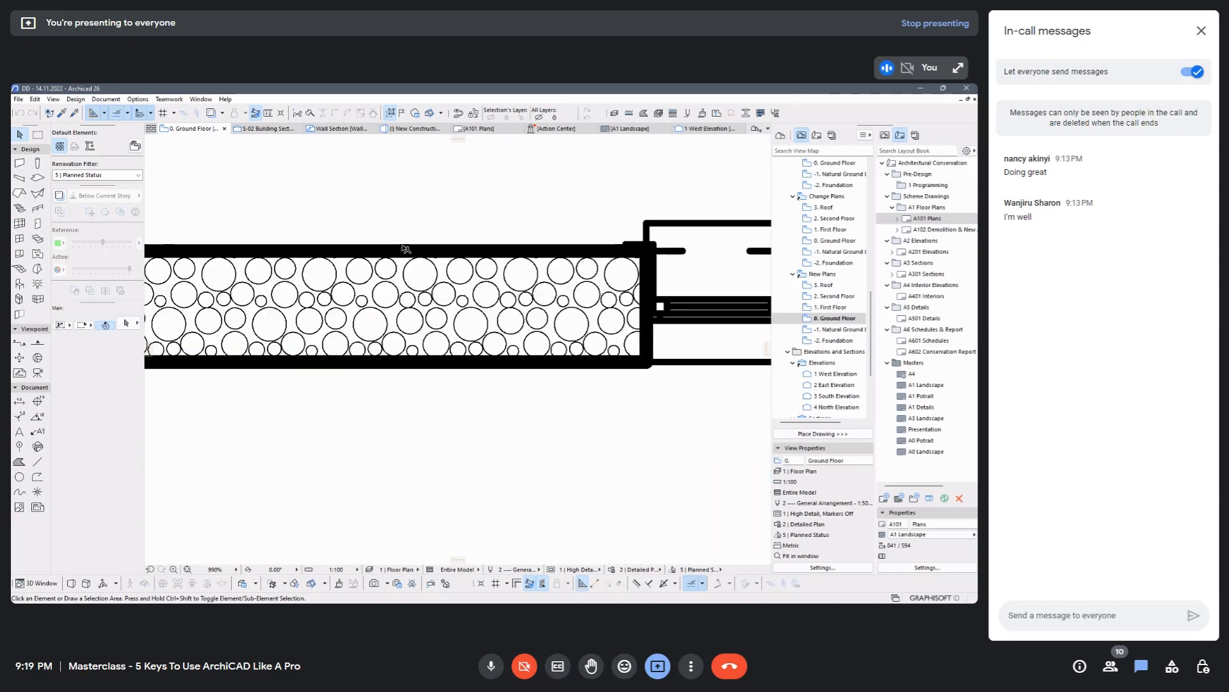
pyautogui.scroll(-3, 404, 251)
pyautogui.scroll(-10, 403, 251)
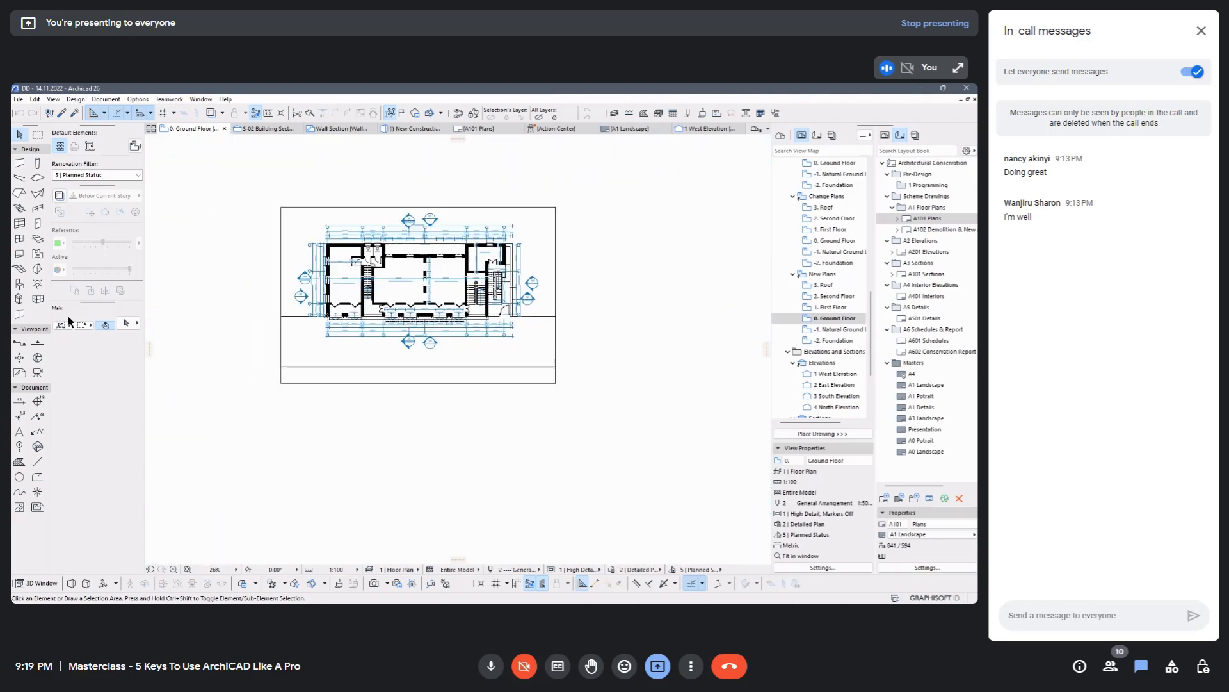
# Set the Wall tool's defaults to Archicad Layer and the Machine Cut Masonry building material.
pyautogui.click(19, 162)
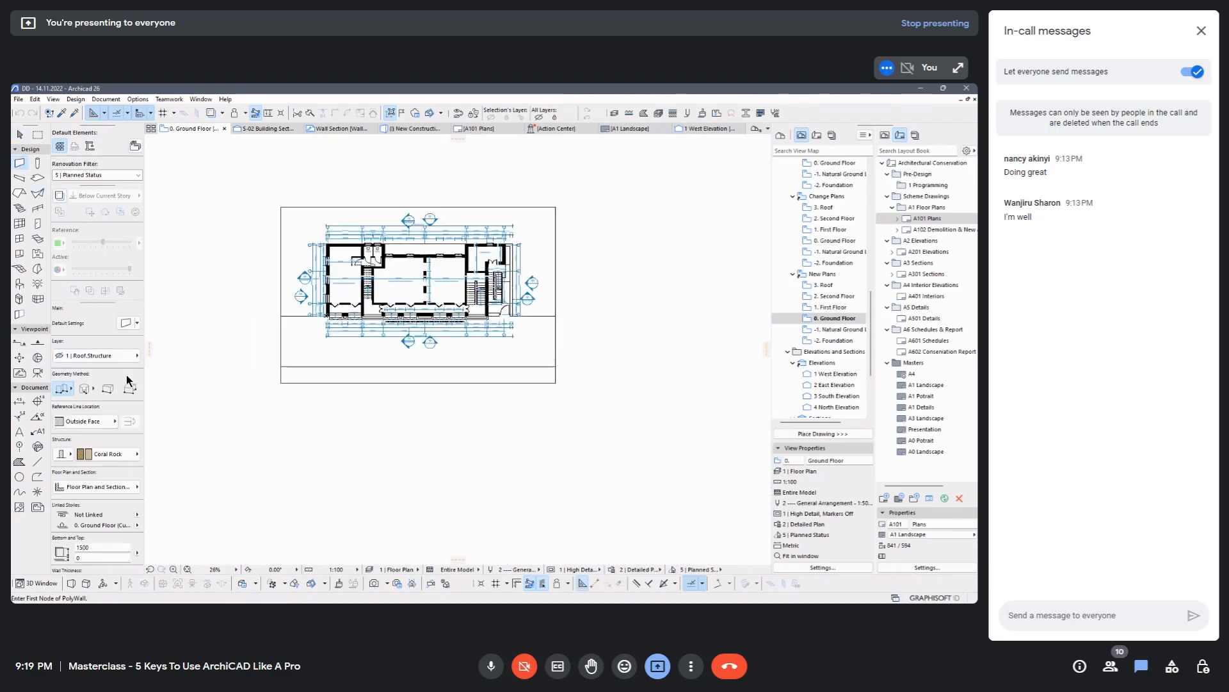
pyautogui.click(115, 354)
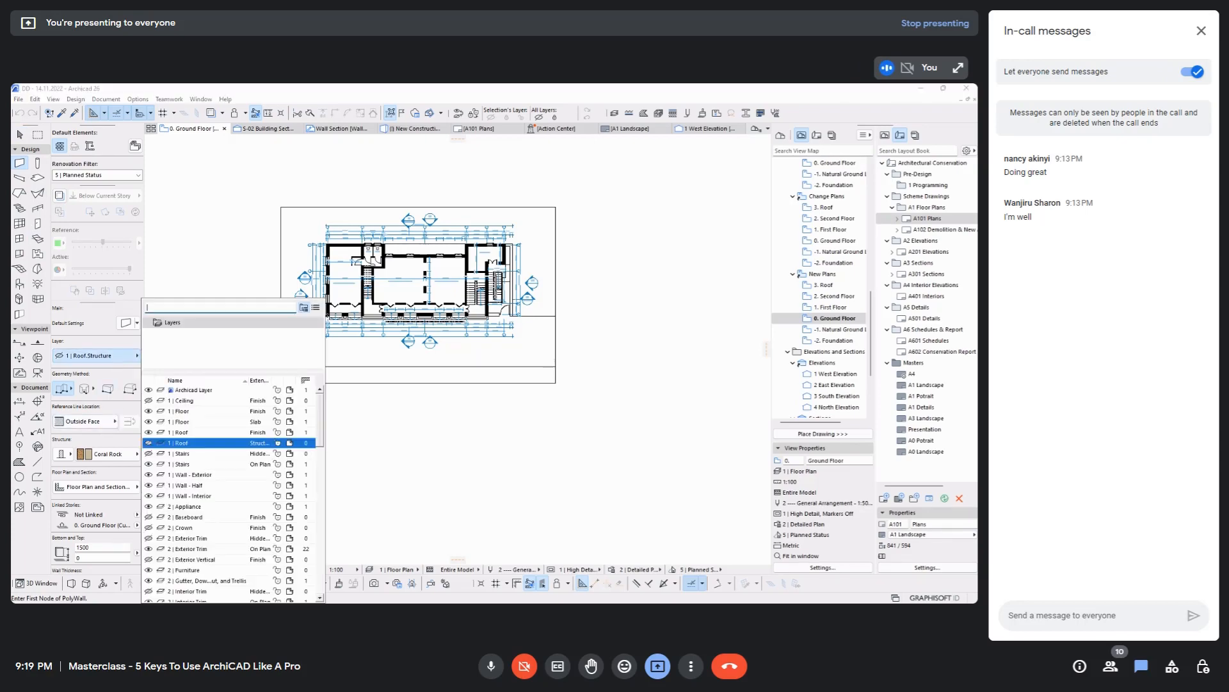
pyautogui.click(192, 390)
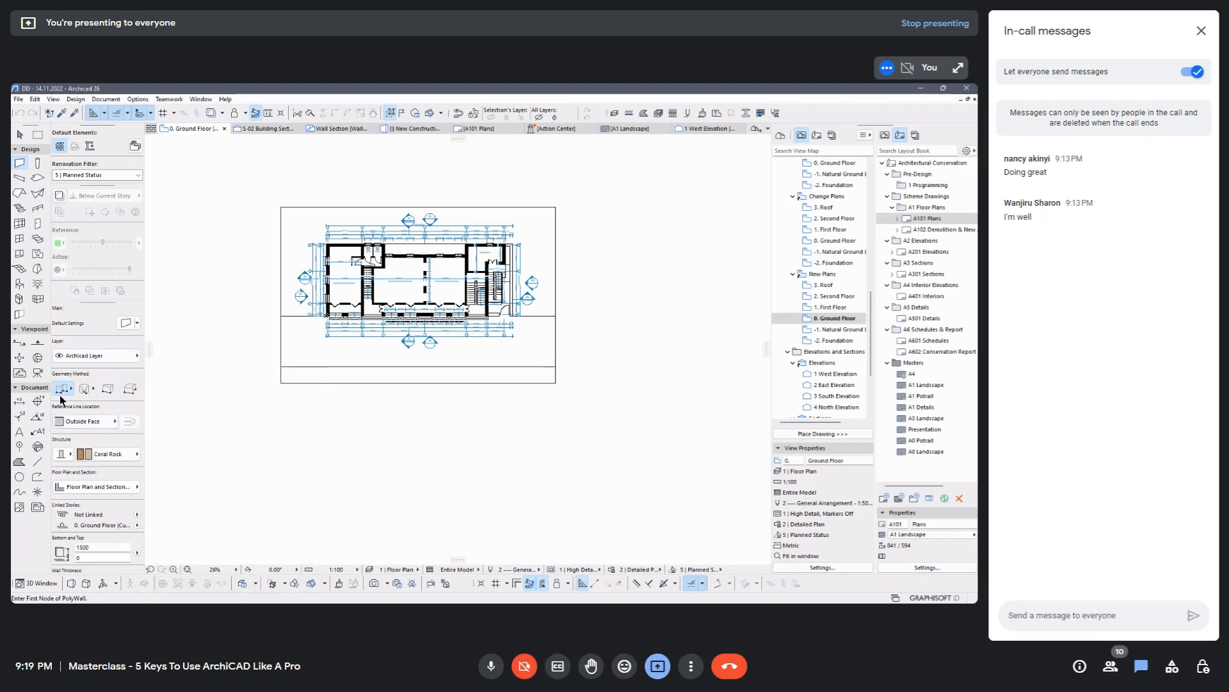
pyautogui.click(117, 452)
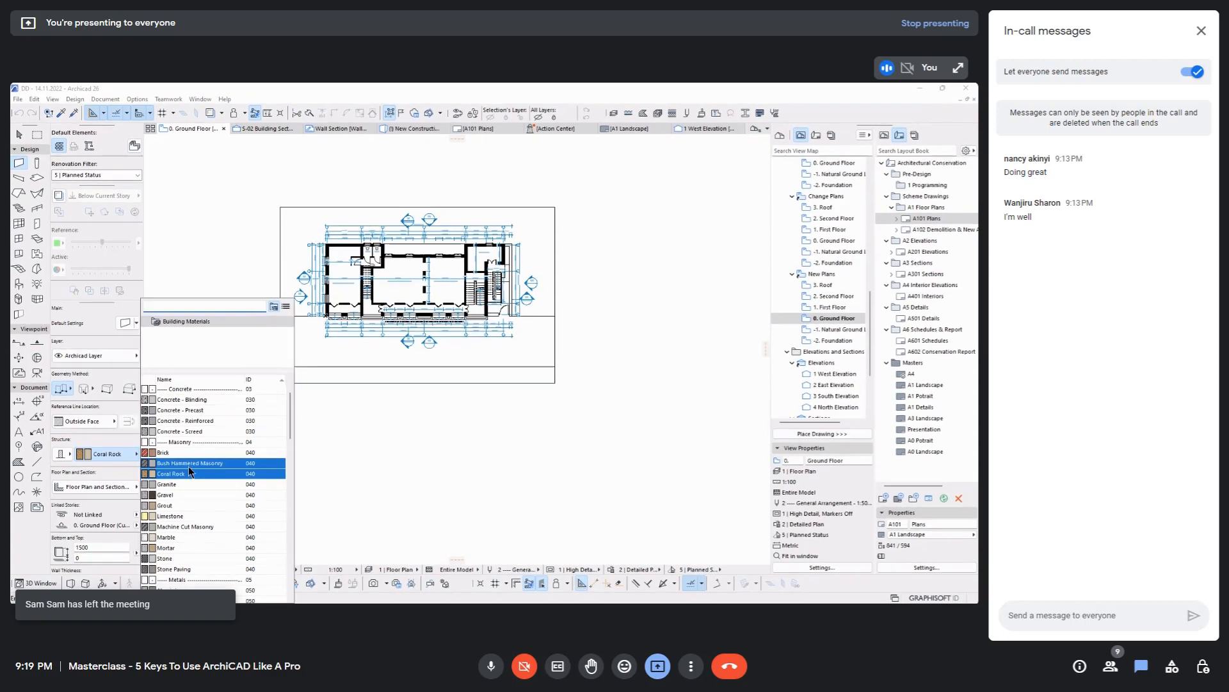
pyautogui.click(189, 526)
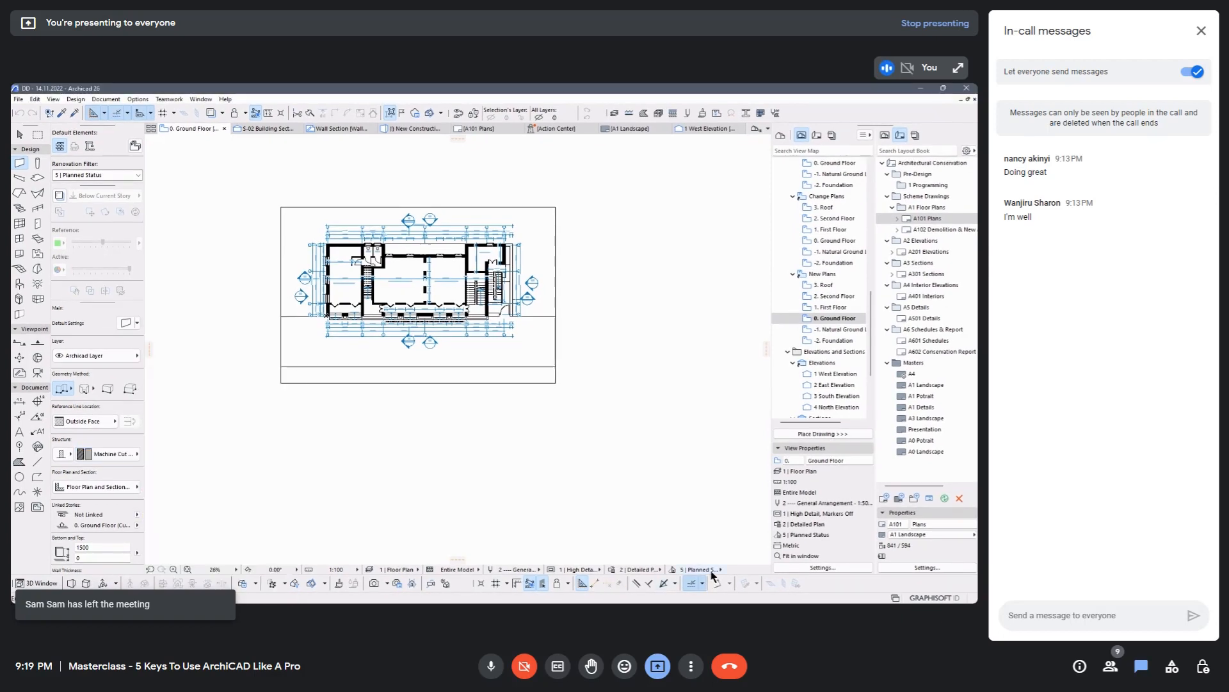
# Switch the ground floor plan's graphic overrides to No Overrides and inspect the wall fill beside the store.
pyautogui.click(637, 569)
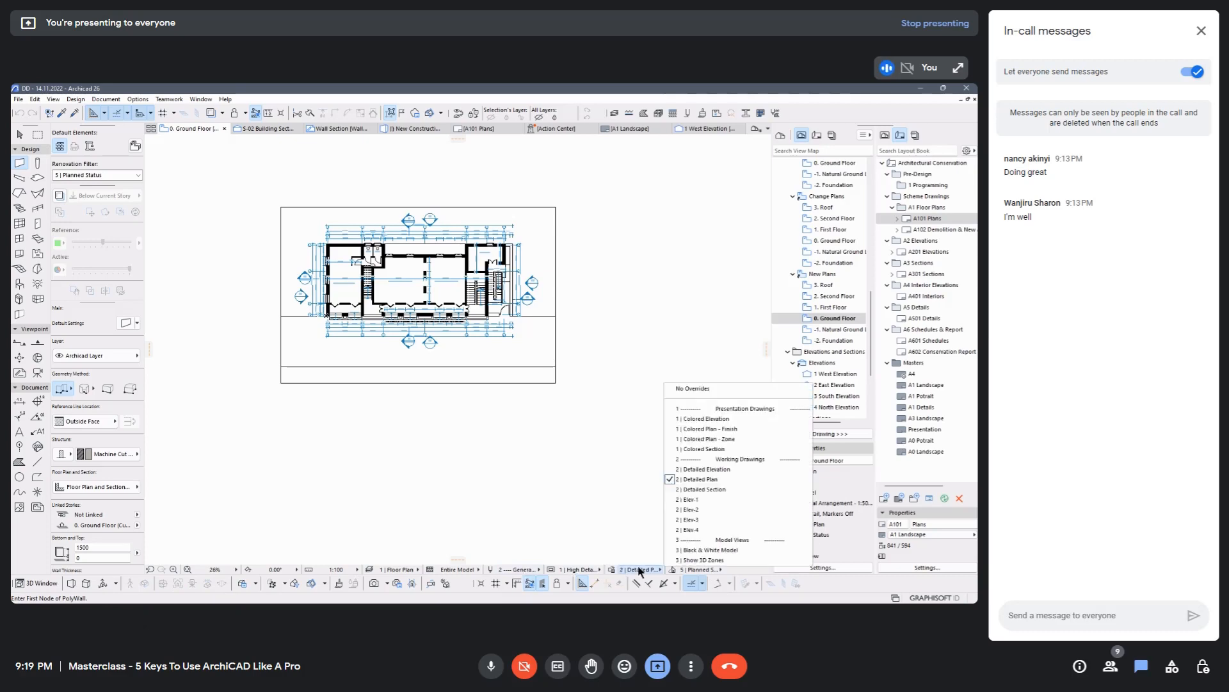
pyautogui.click(691, 391)
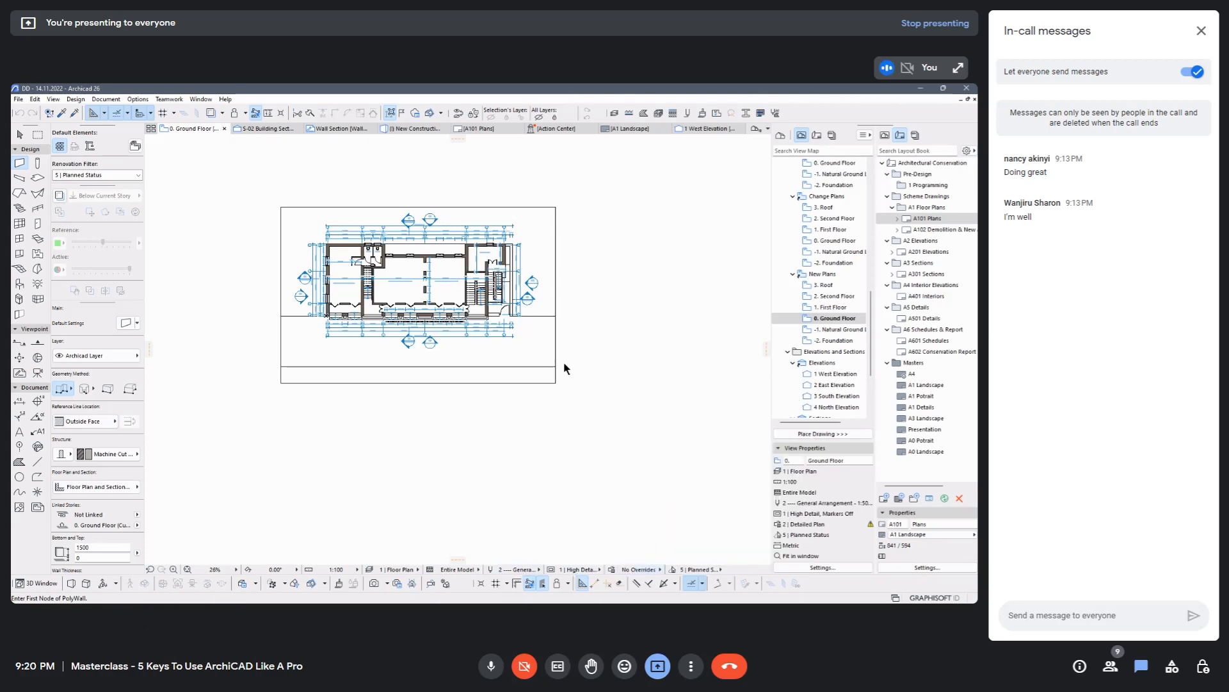
pyautogui.scroll(10, 493, 282)
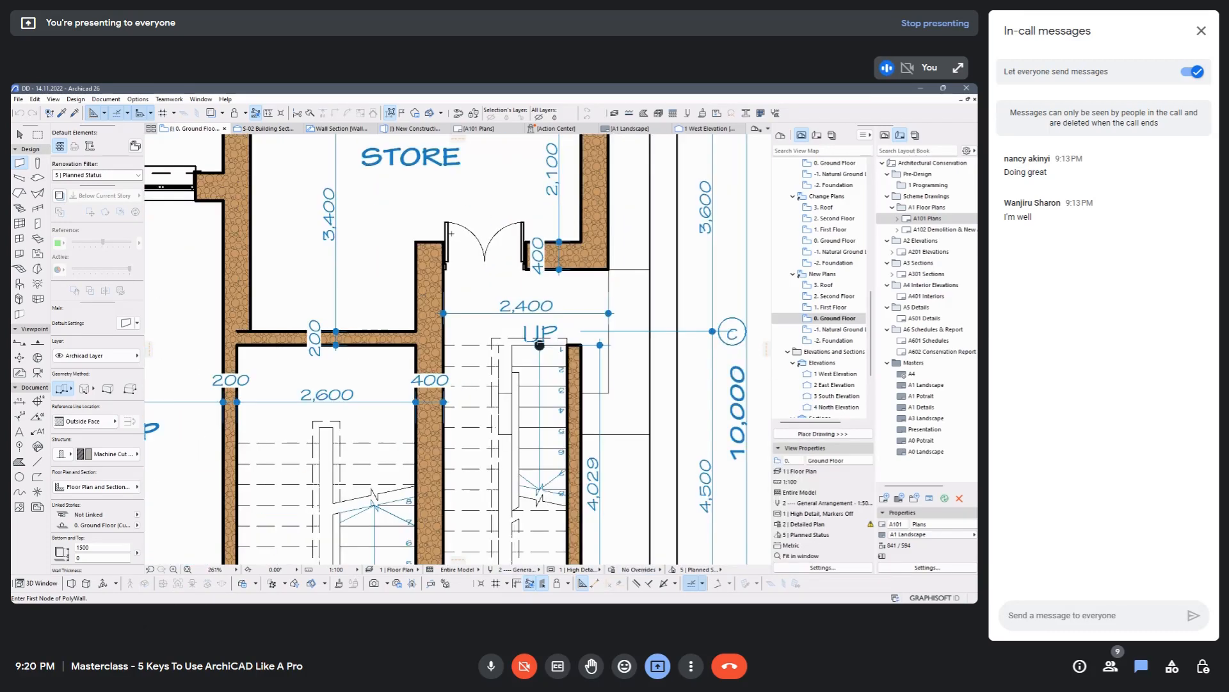
pyautogui.scroll(-4, 428, 291)
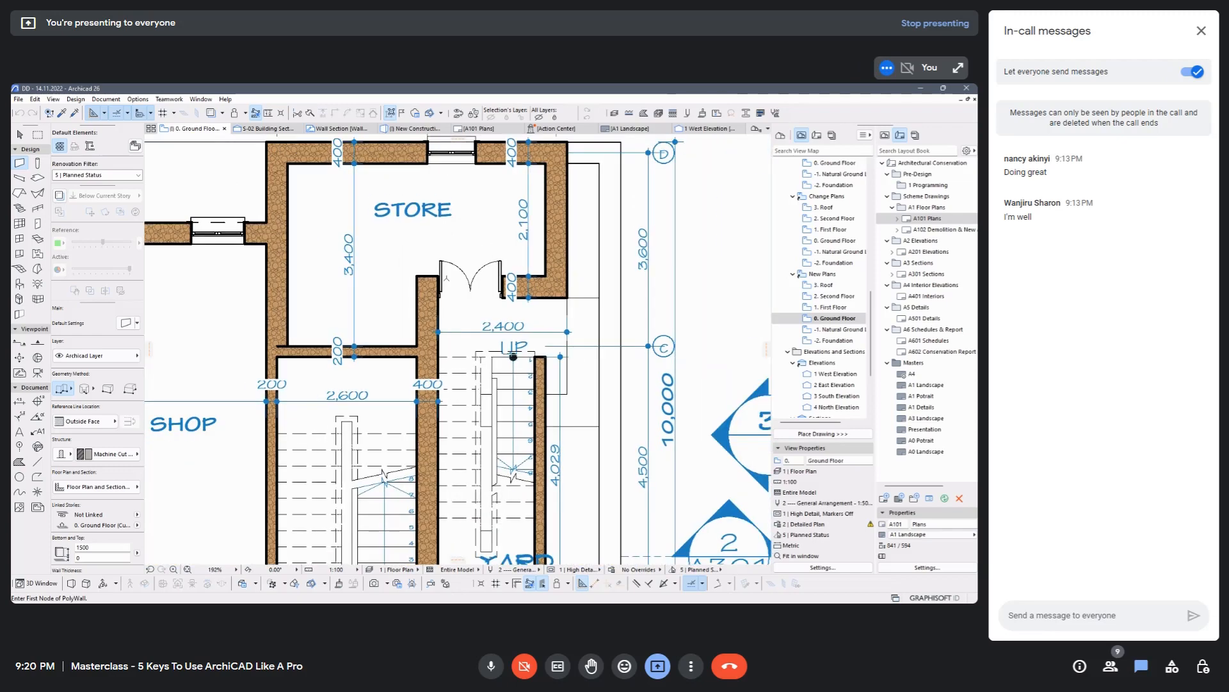
pyautogui.scroll(5, 424, 286)
pyautogui.scroll(3, 425, 286)
pyautogui.scroll(-2, 423, 289)
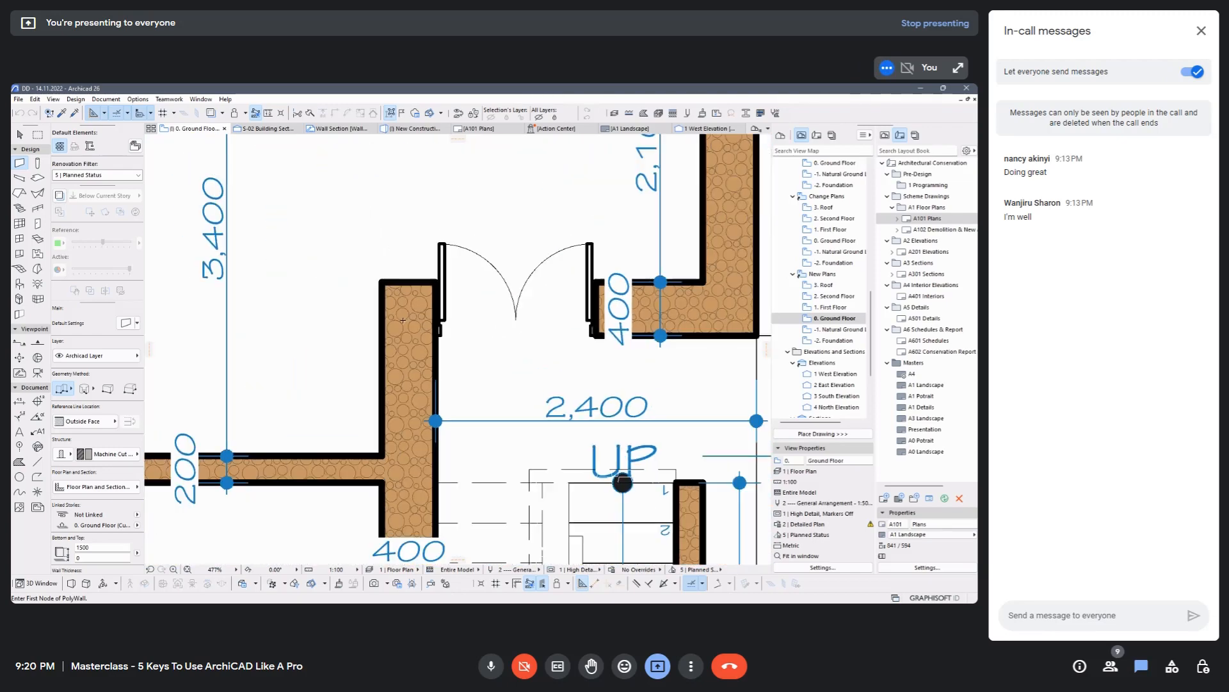
pyautogui.scroll(10, 410, 420)
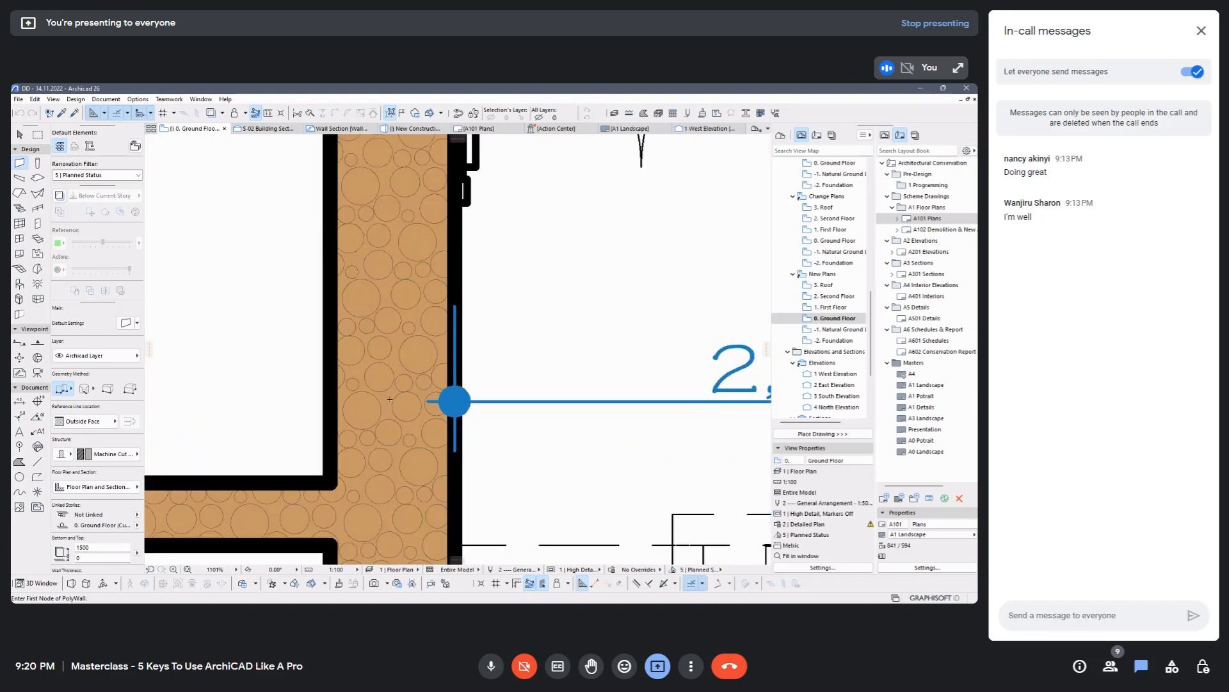
pyautogui.scroll(1, 442, 360)
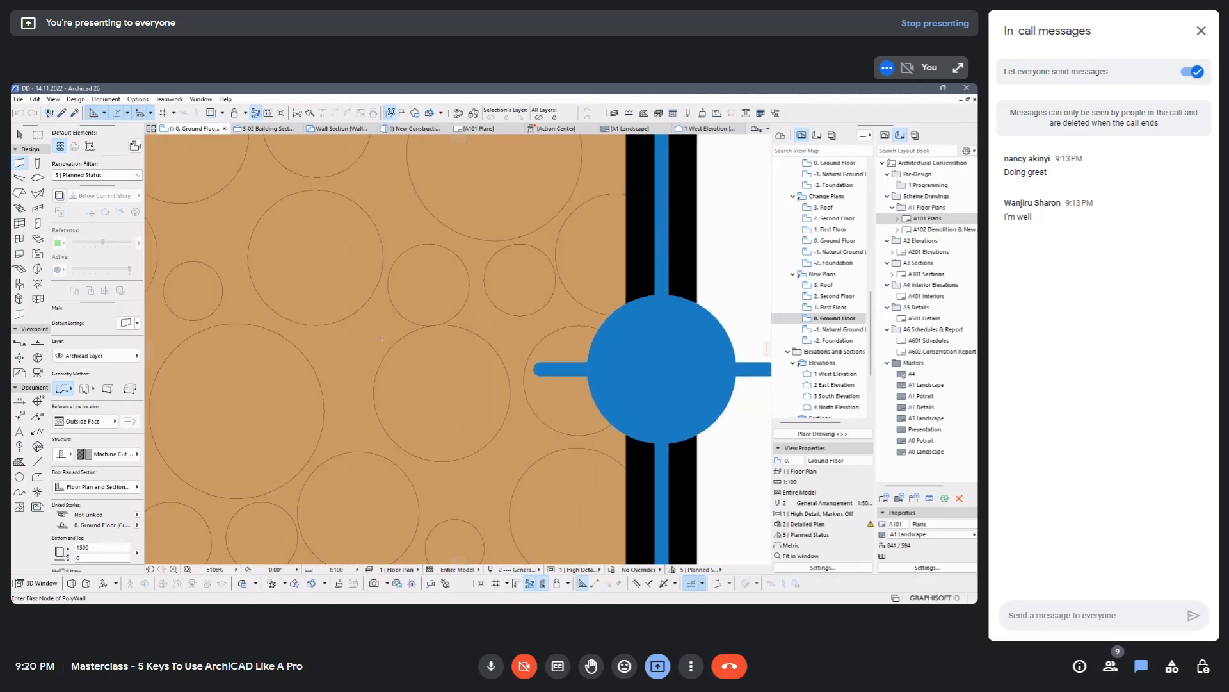
# Draw a short vertical Machine Cut Masonry wall in the empty area east of the ground floor plan.
pyautogui.scroll(-15, 438, 347)
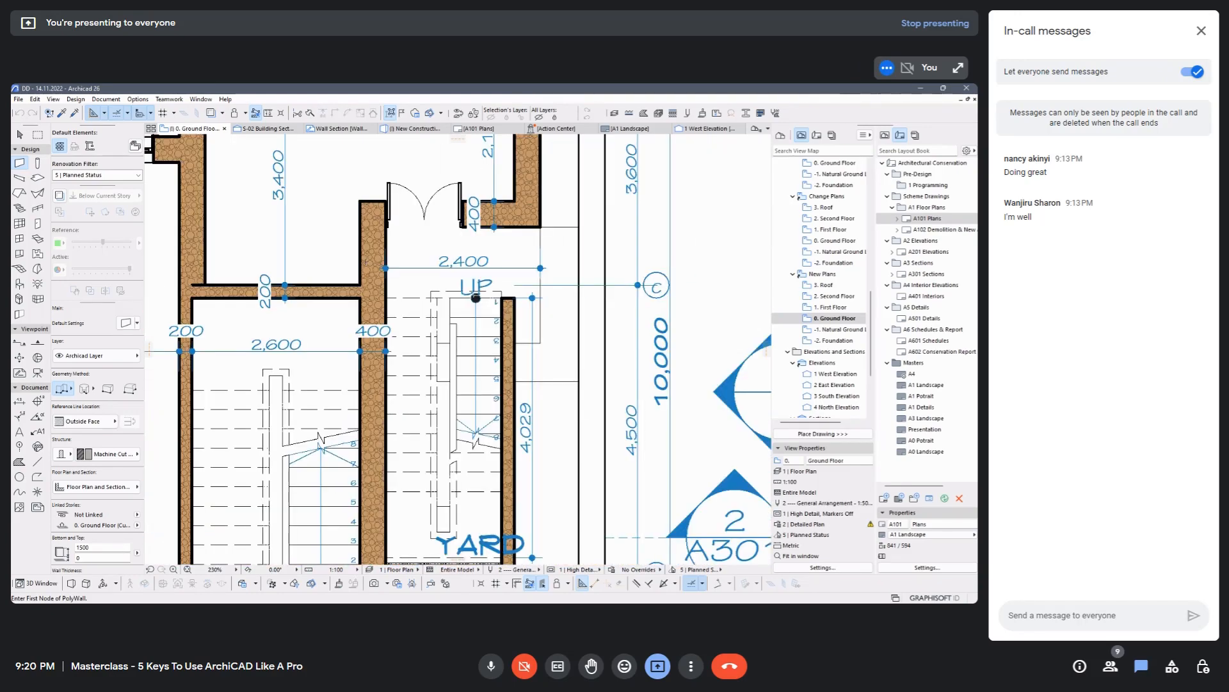
pyautogui.scroll(10, 387, 279)
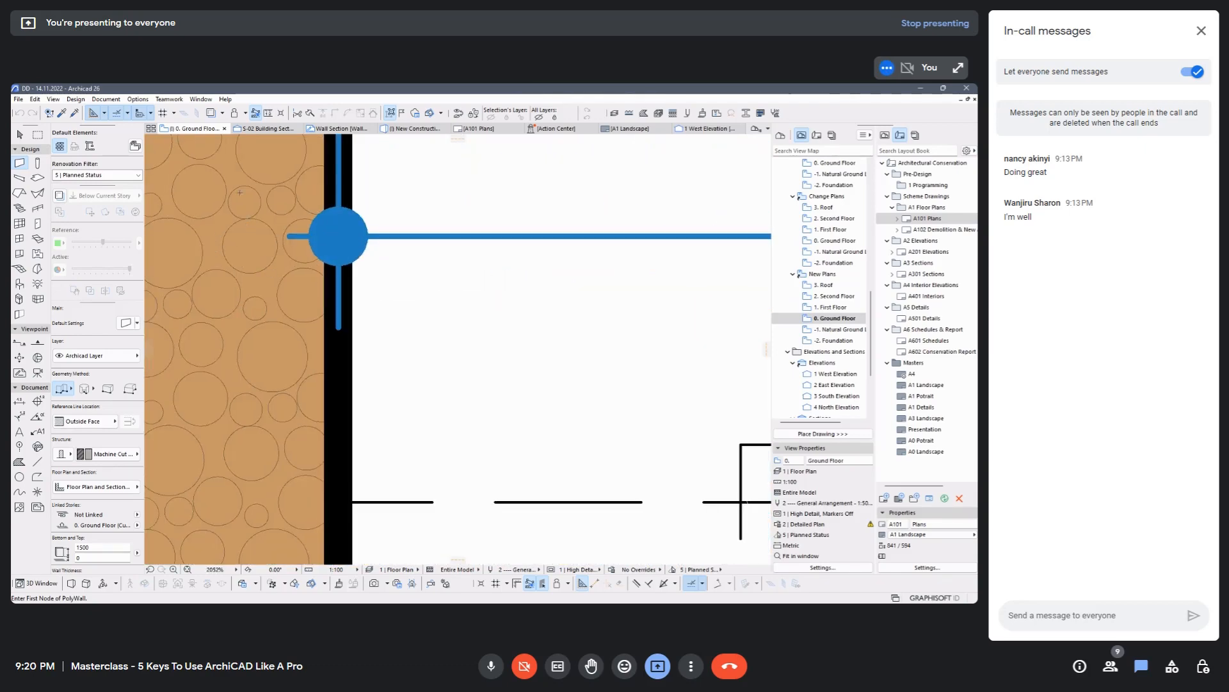
pyautogui.scroll(-10, 239, 192)
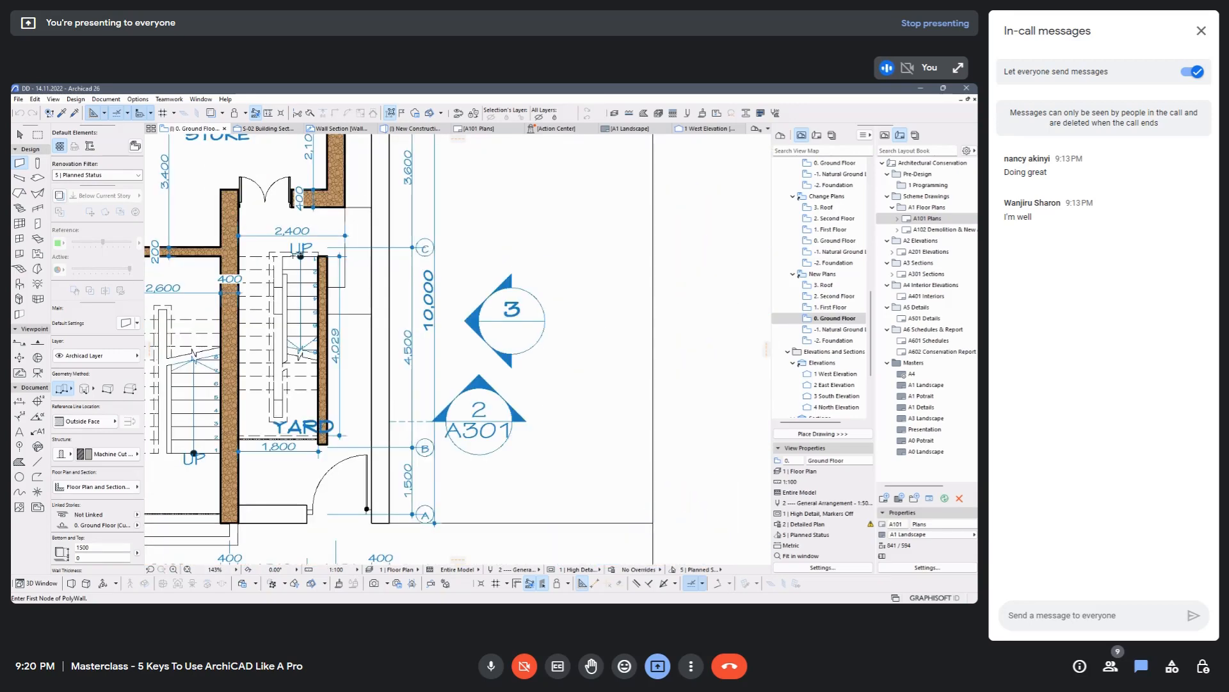
pyautogui.scroll(-1, 230, 240)
pyautogui.click(634, 284)
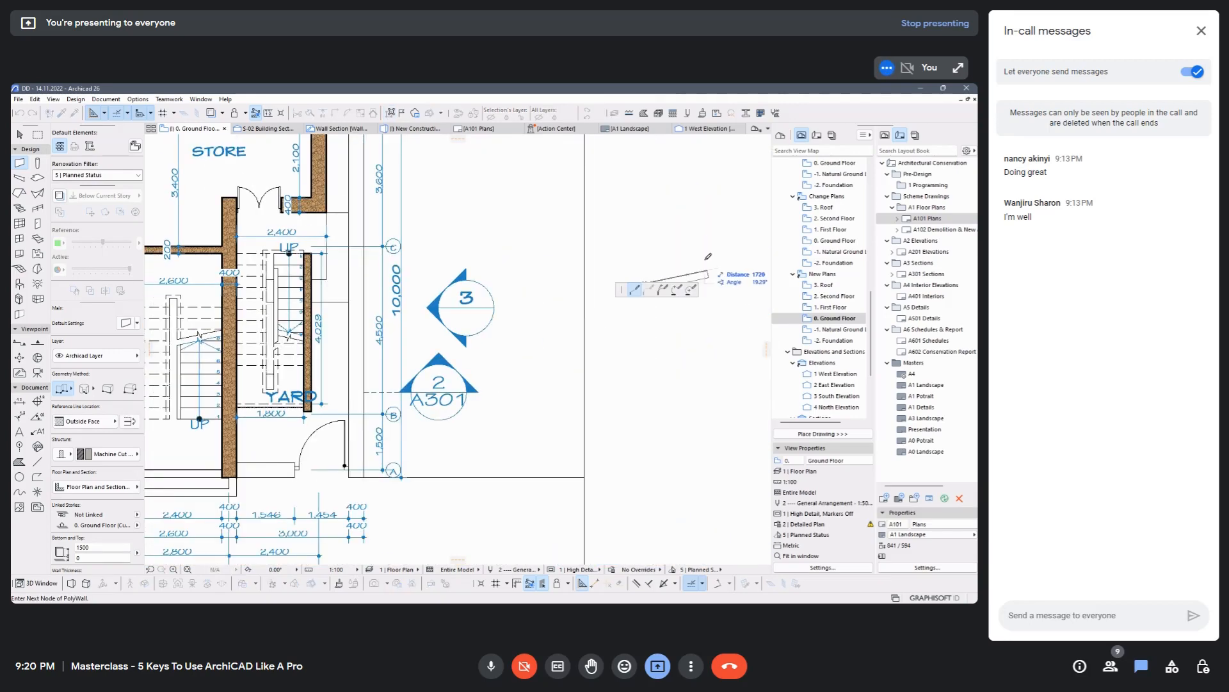
pyautogui.doubleClick(648, 181)
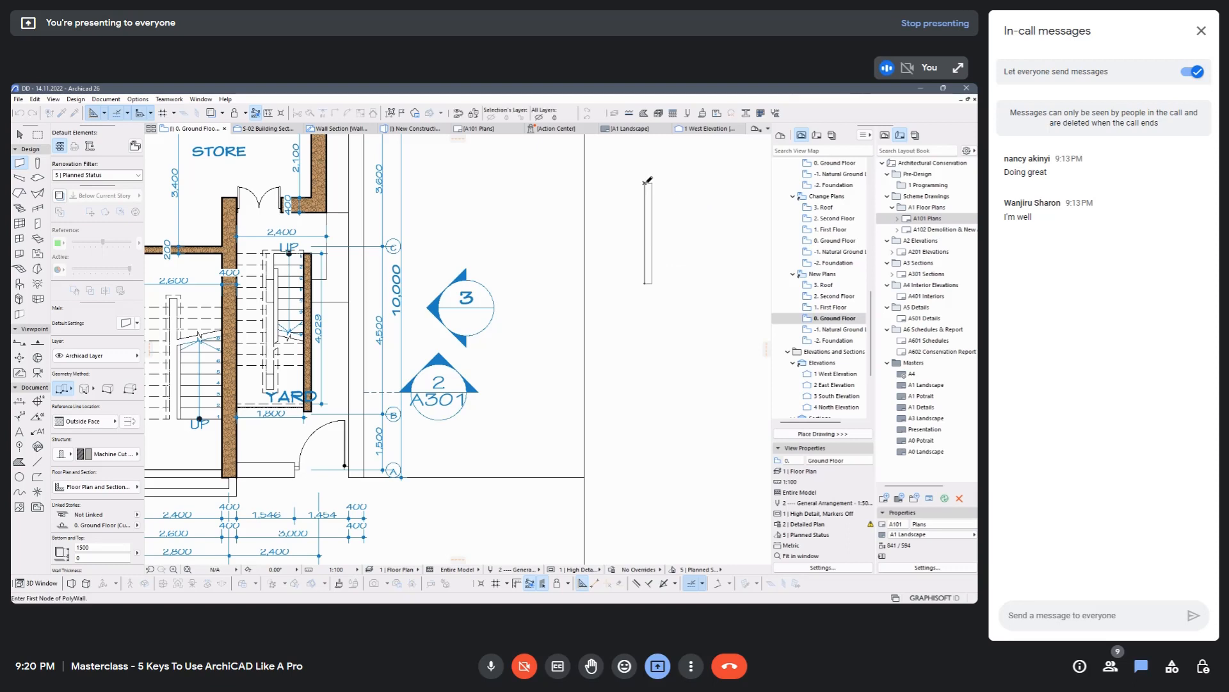
# Set the new wall's height to 3000 and deselect it.
pyautogui.scroll(5, 652, 224)
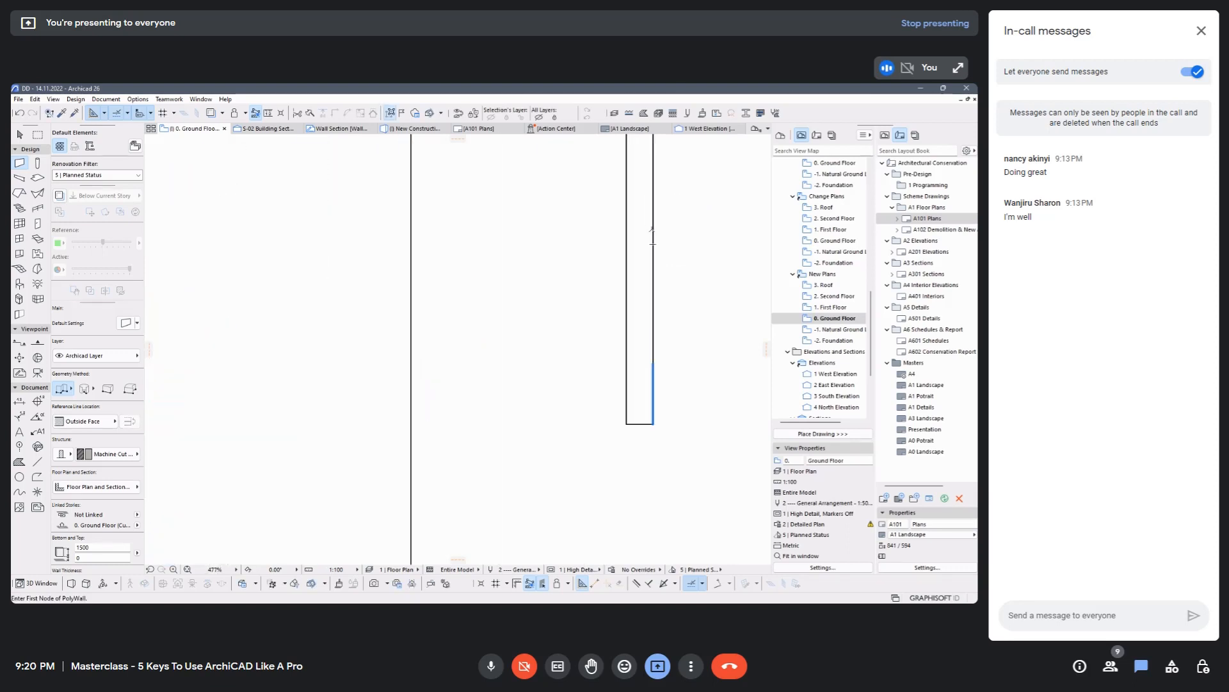
pyautogui.scroll(2, 653, 237)
pyautogui.click(654, 240)
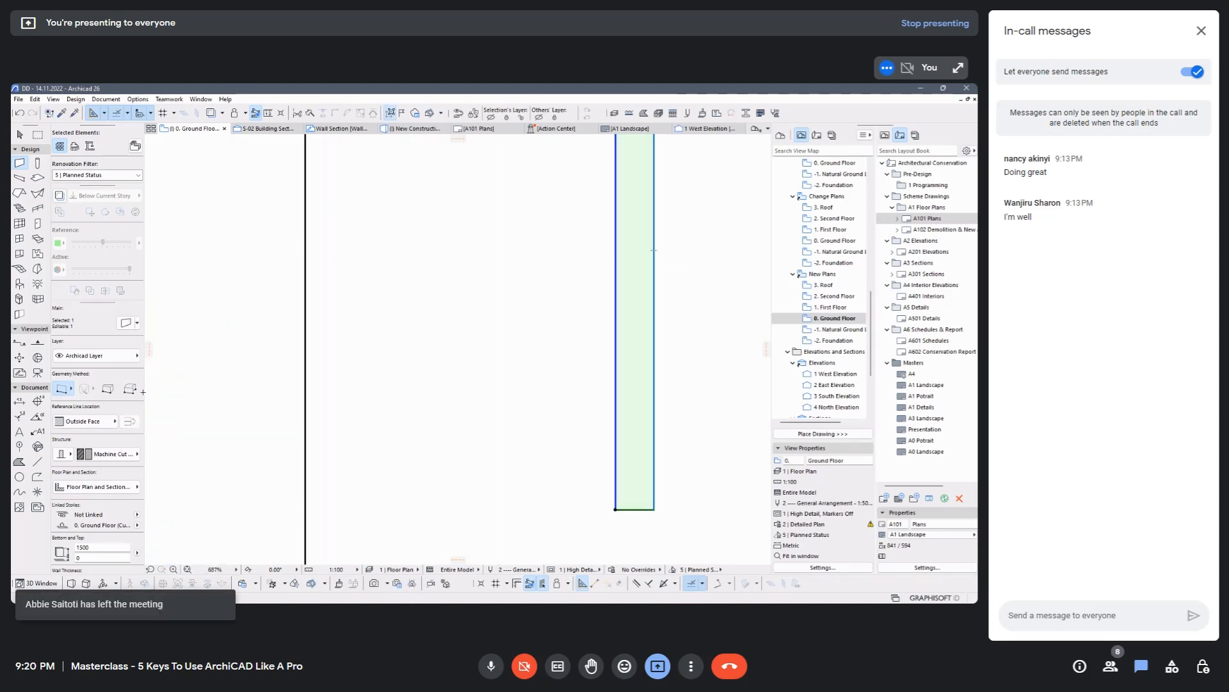
pyautogui.click(108, 547)
pyautogui.write('3000')
pyautogui.press('Return')
pyautogui.press('Escape')
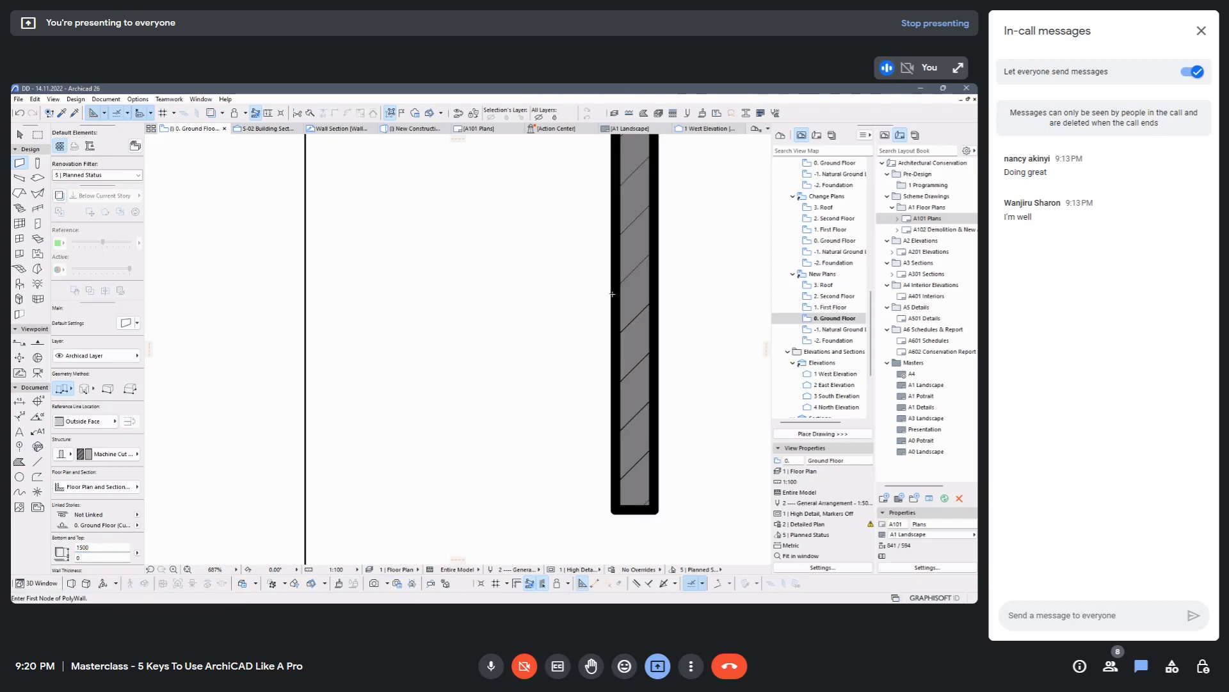
# Set the Machine Cut Masonry building material's cut fill background pen to 22 and view the wall.
pyautogui.scroll(5, 612, 294)
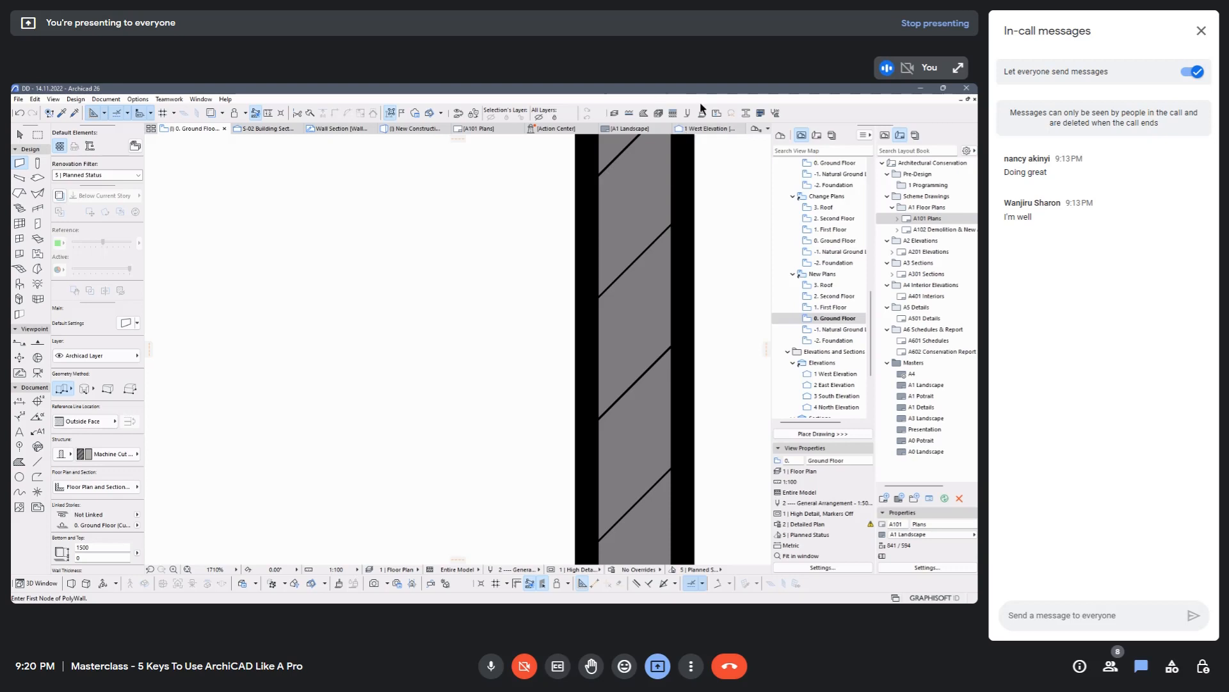
pyautogui.click(659, 113)
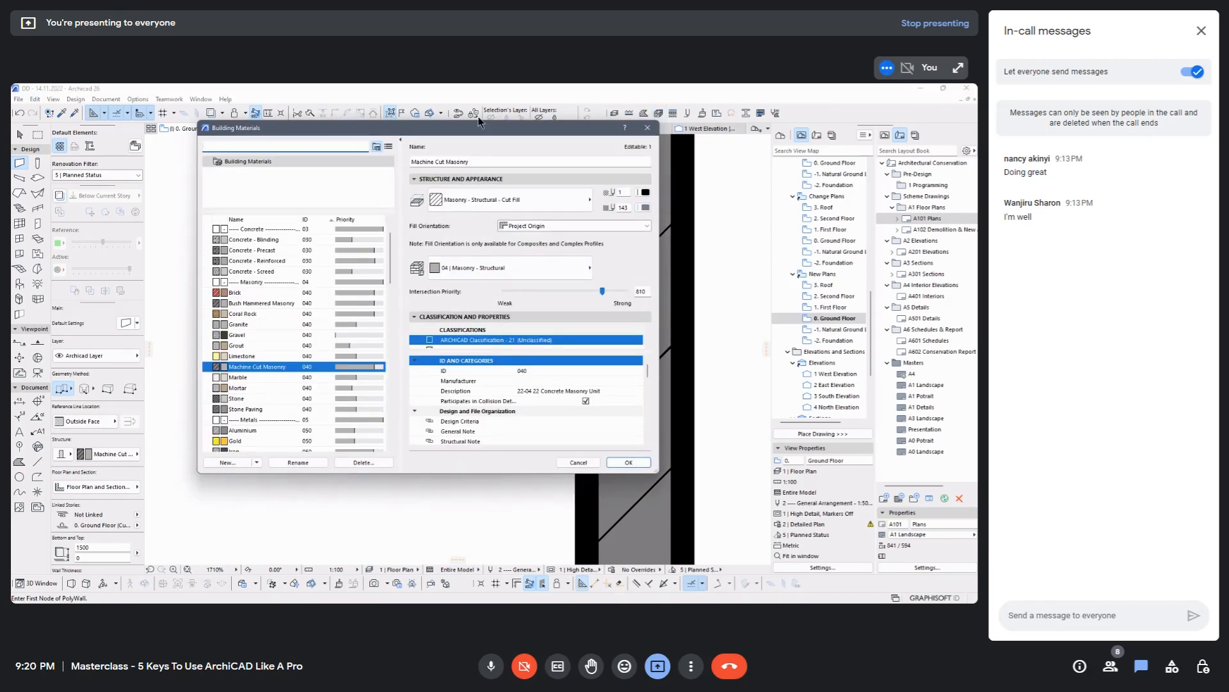
pyautogui.moveTo(463, 131); pyautogui.dragTo(441, 154)
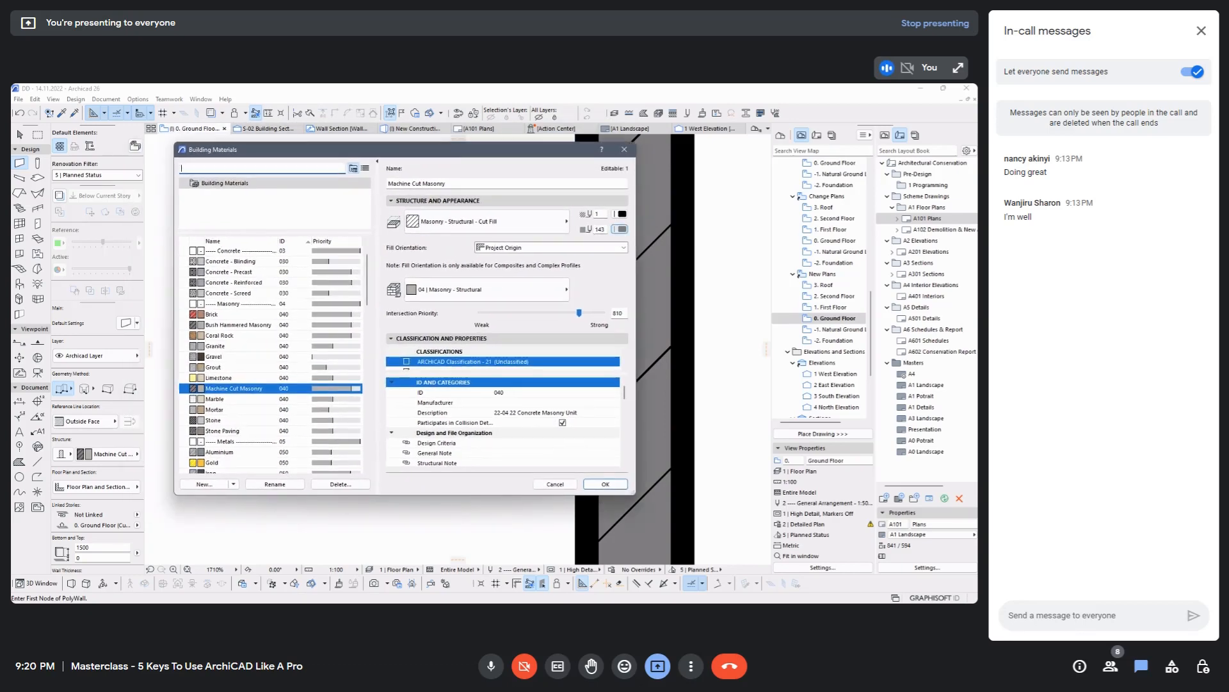
pyautogui.click(620, 233)
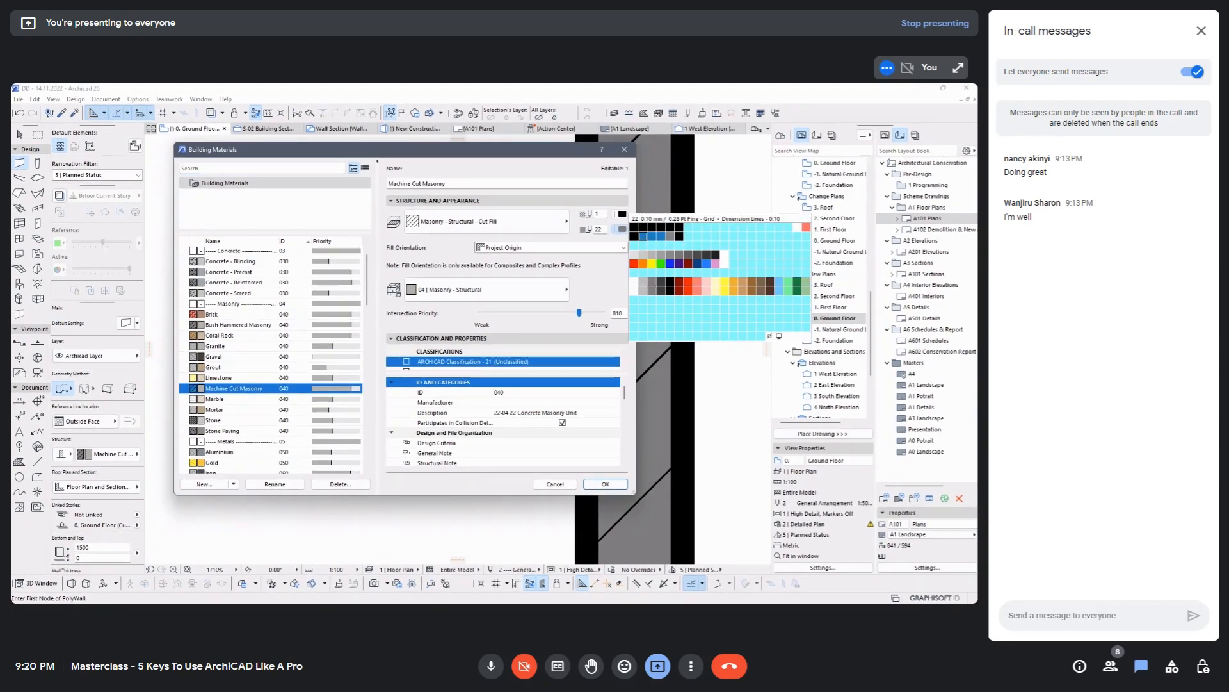
pyautogui.click(644, 236)
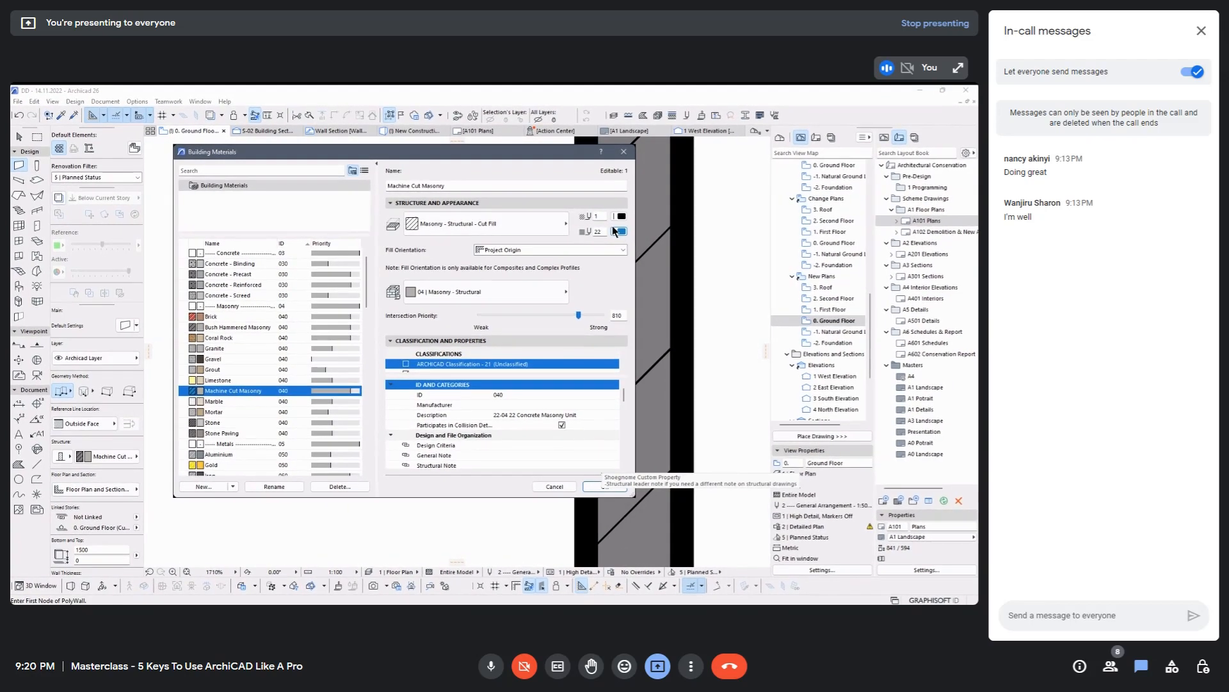
pyautogui.press('Return')
pyautogui.scroll(-8, 354, 277)
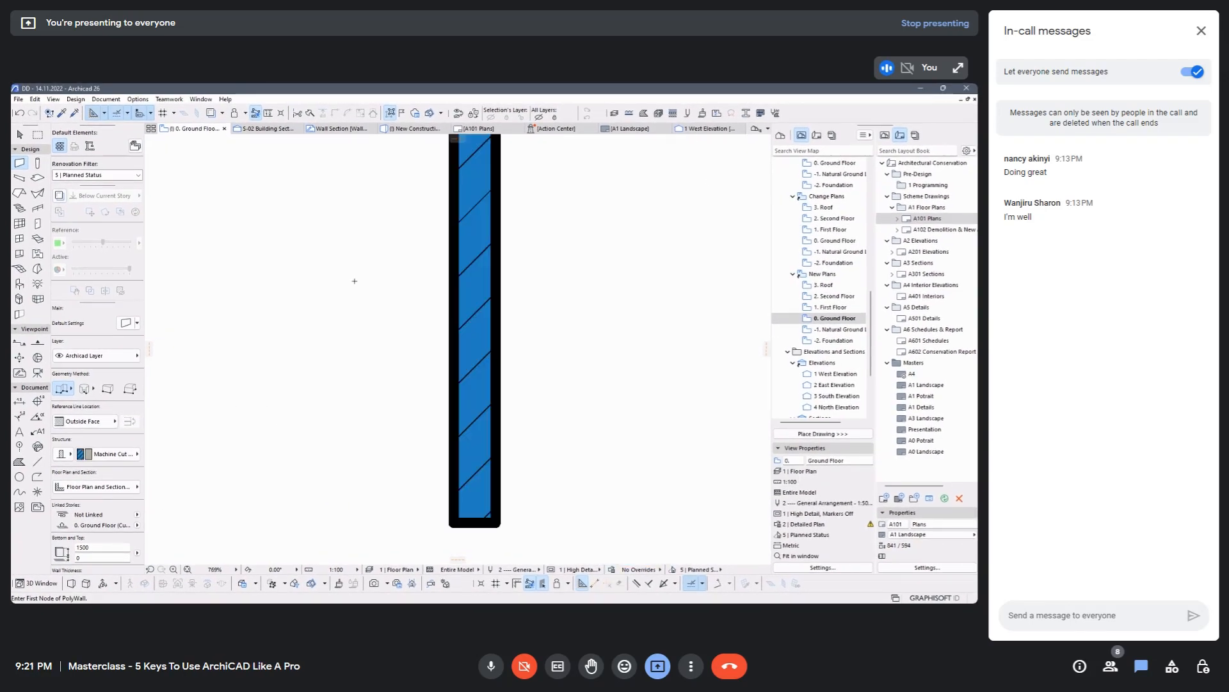
# Set the Machine Cut Masonry building material's cut fill background to the red pen 148.
pyautogui.scroll(4, 426, 161)
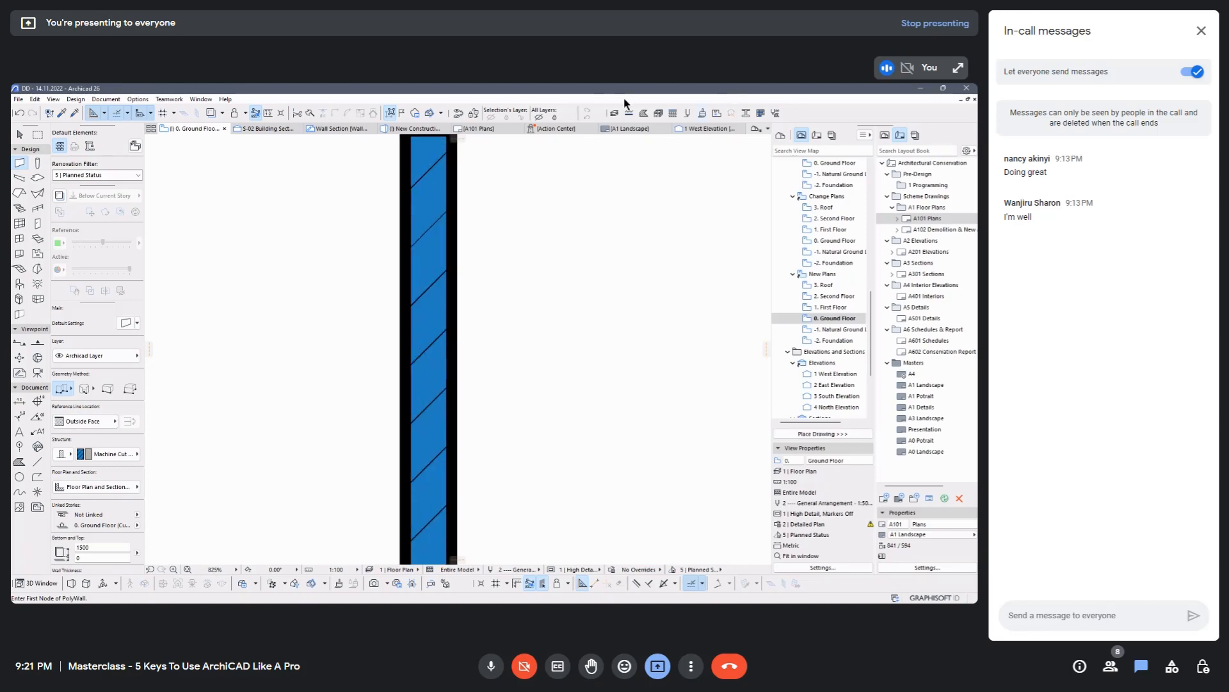
pyautogui.click(659, 114)
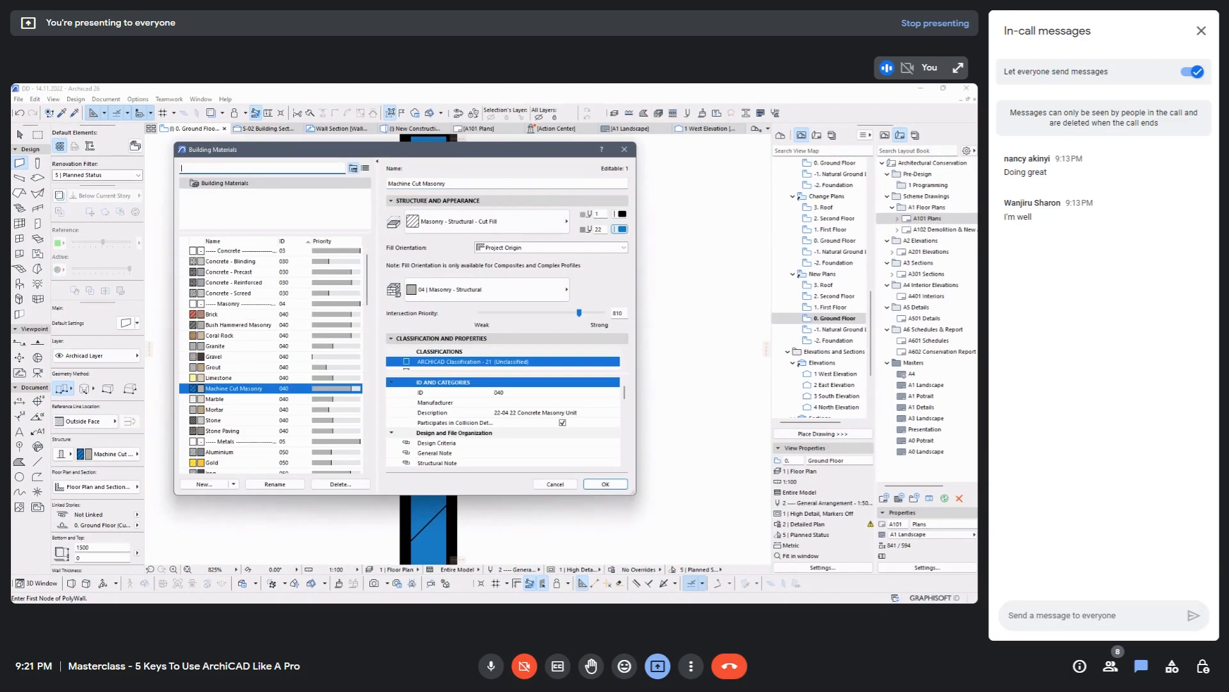
pyautogui.click(621, 228)
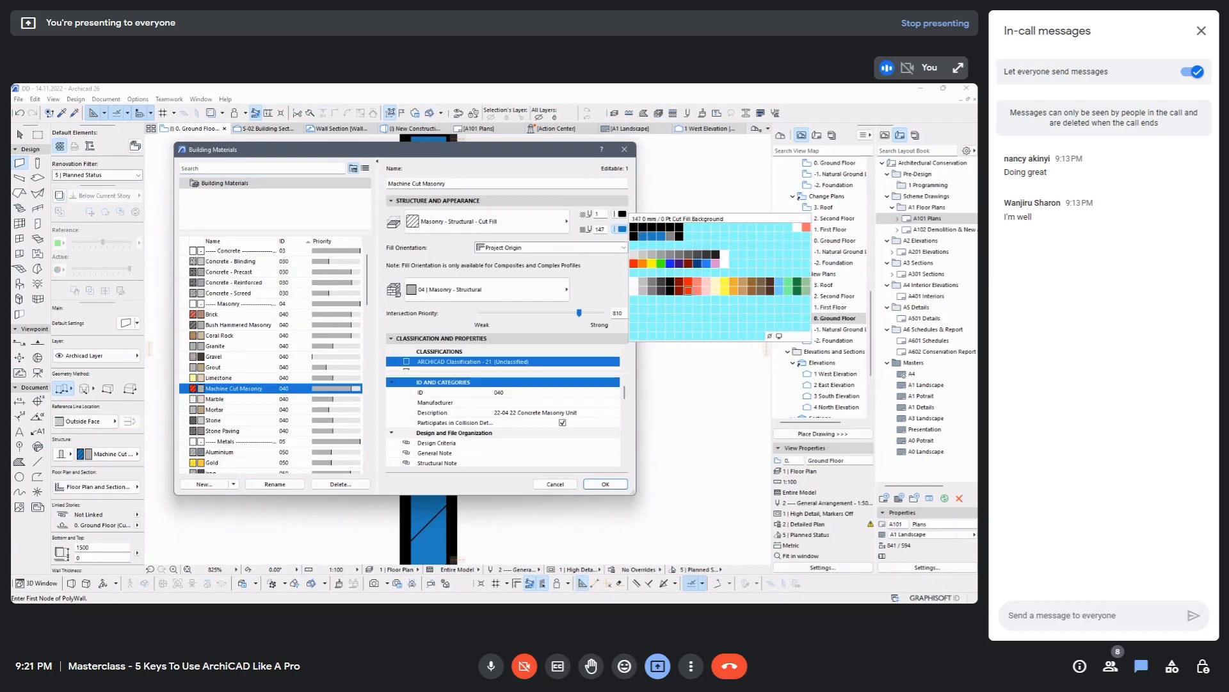
pyautogui.click(697, 291)
pyautogui.click(605, 484)
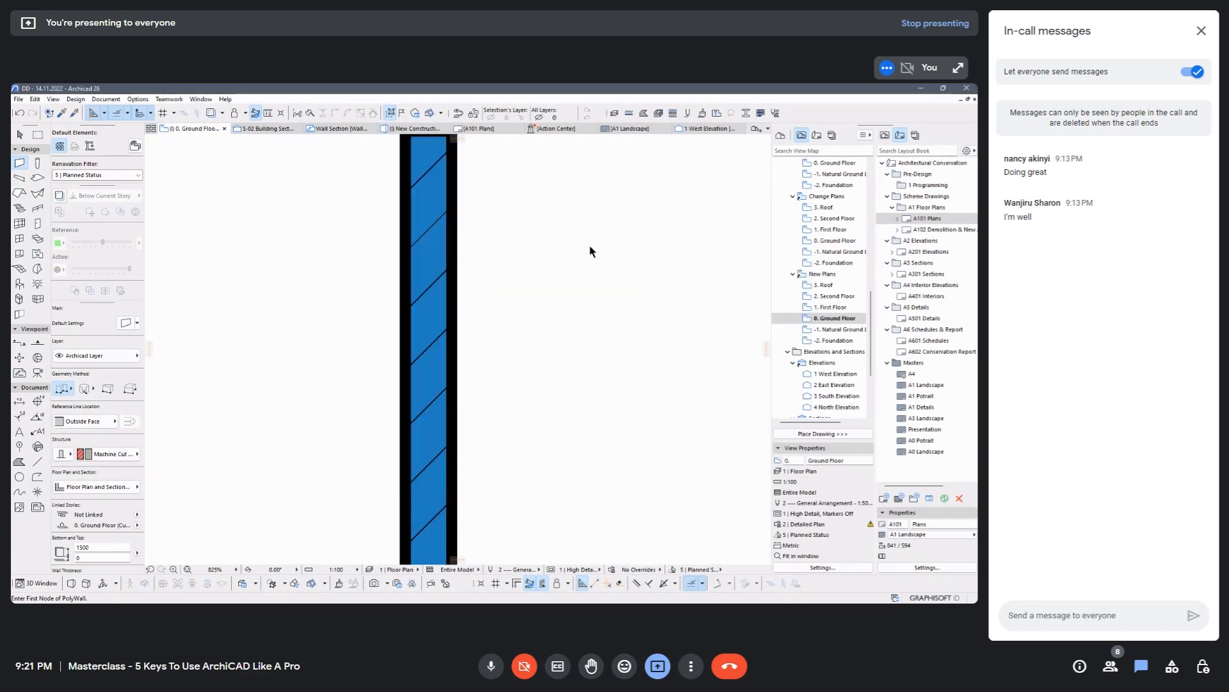
# Restore the medium grey pen 143 as Machine Cut Masonry's cut fill background.
pyautogui.click(658, 113)
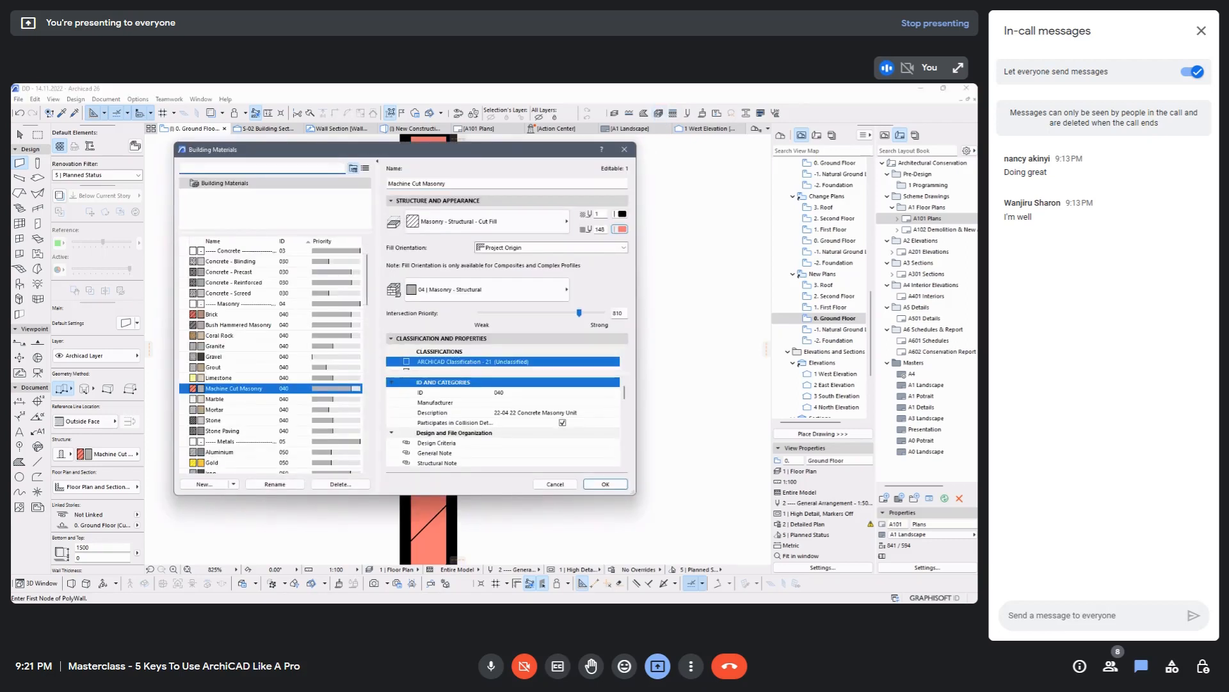
pyautogui.click(620, 229)
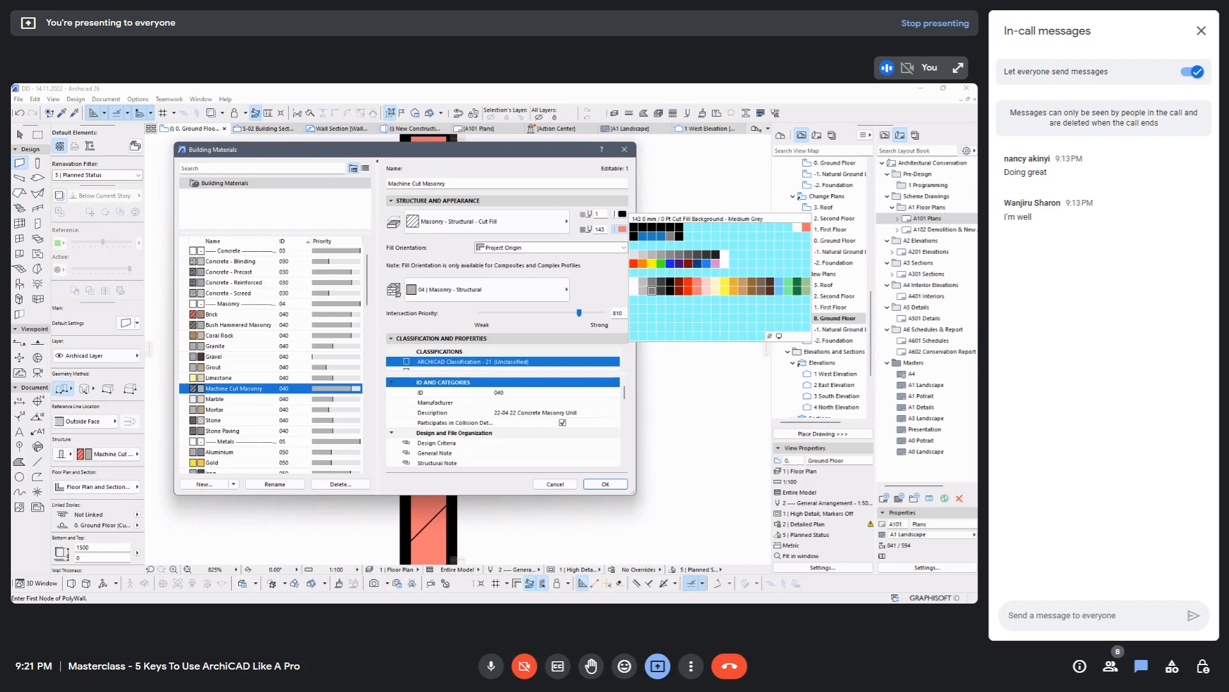
pyautogui.click(652, 290)
pyautogui.click(605, 483)
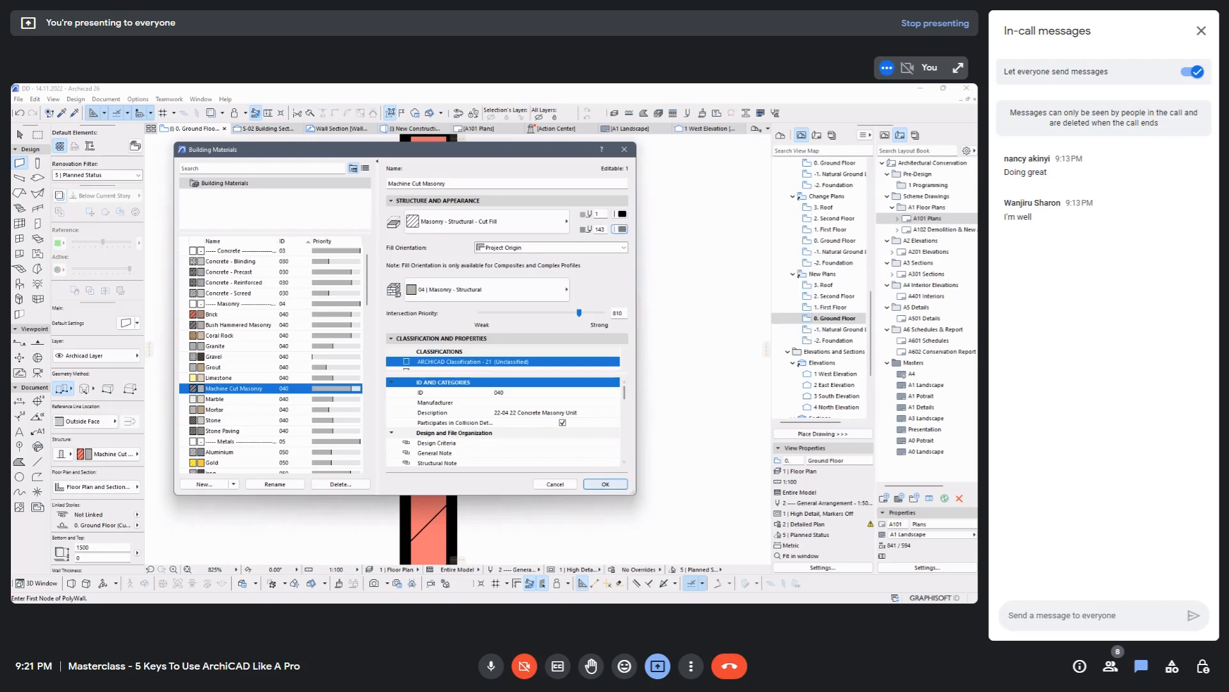
# Review Machine Cut Masonry's surface and intersection priority settings without changing them.
pyautogui.scroll(-10, 630, 202)
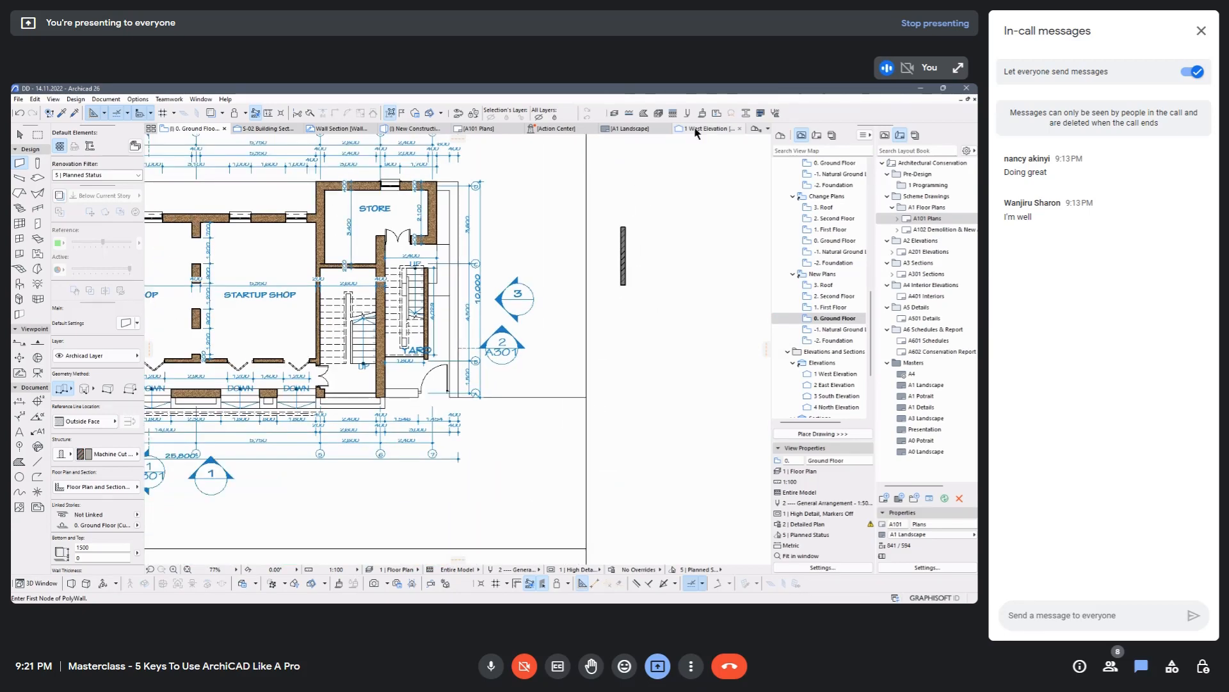
pyautogui.click(659, 113)
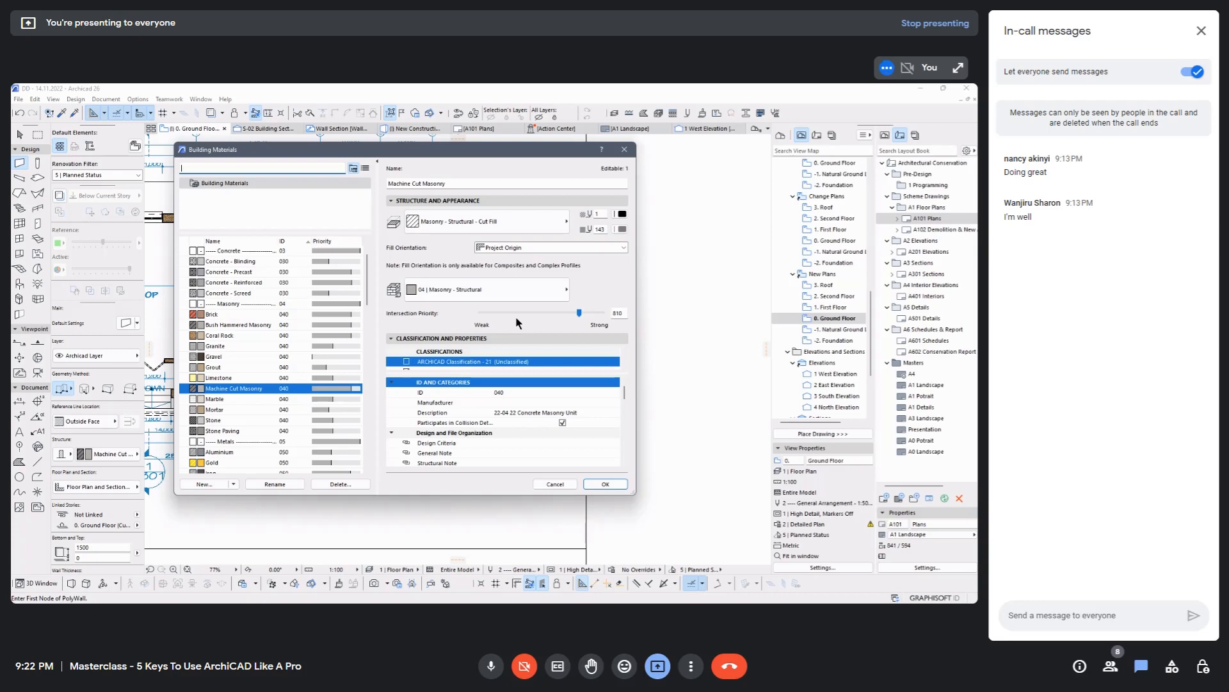
pyautogui.click(623, 151)
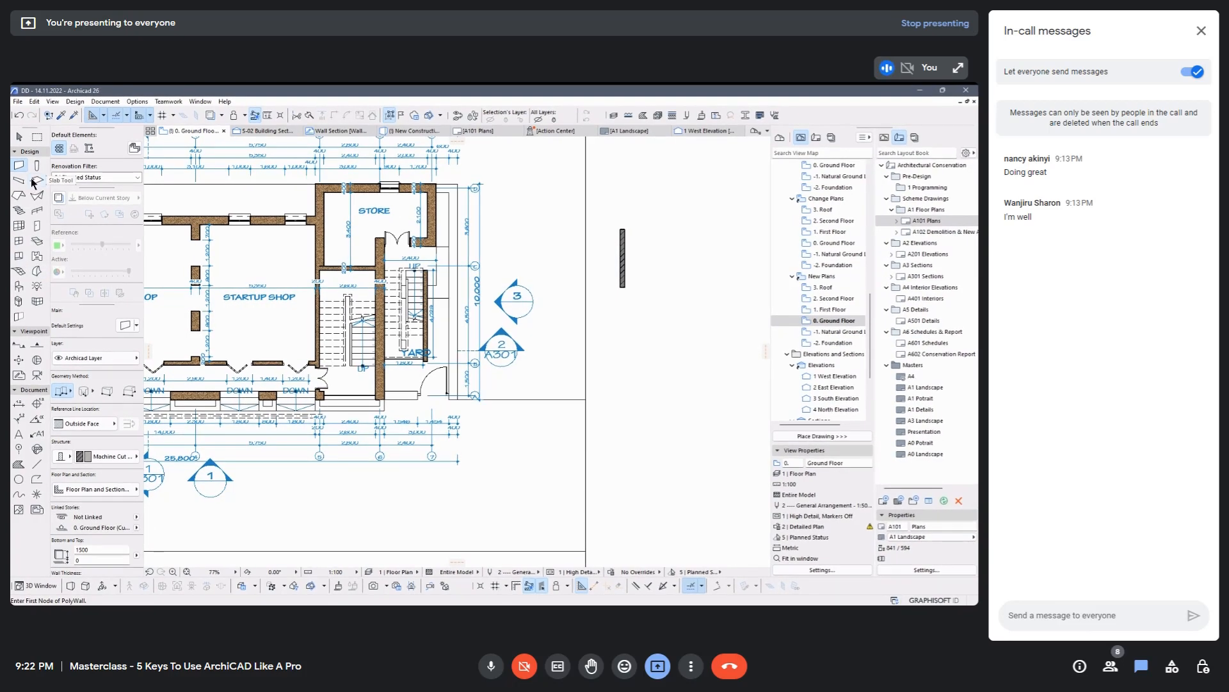
# Draw a rectangular floor slab around the short test wall east of the plan.
pyautogui.click(622, 228)
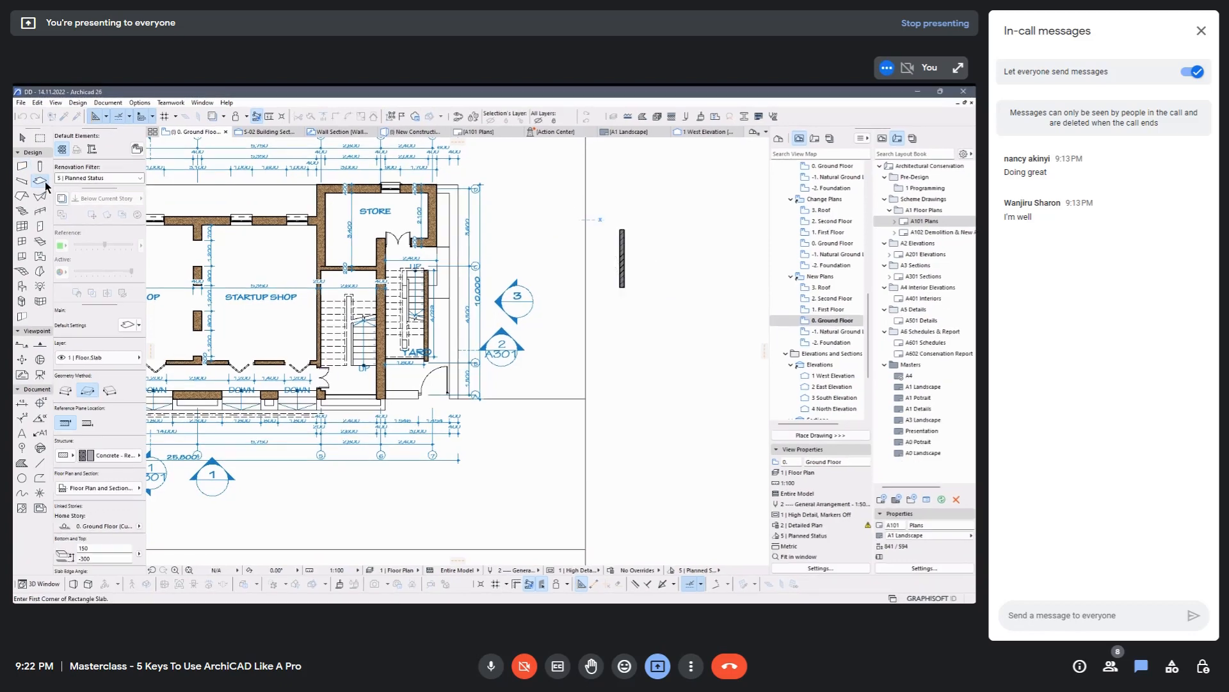
pyautogui.click(42, 182)
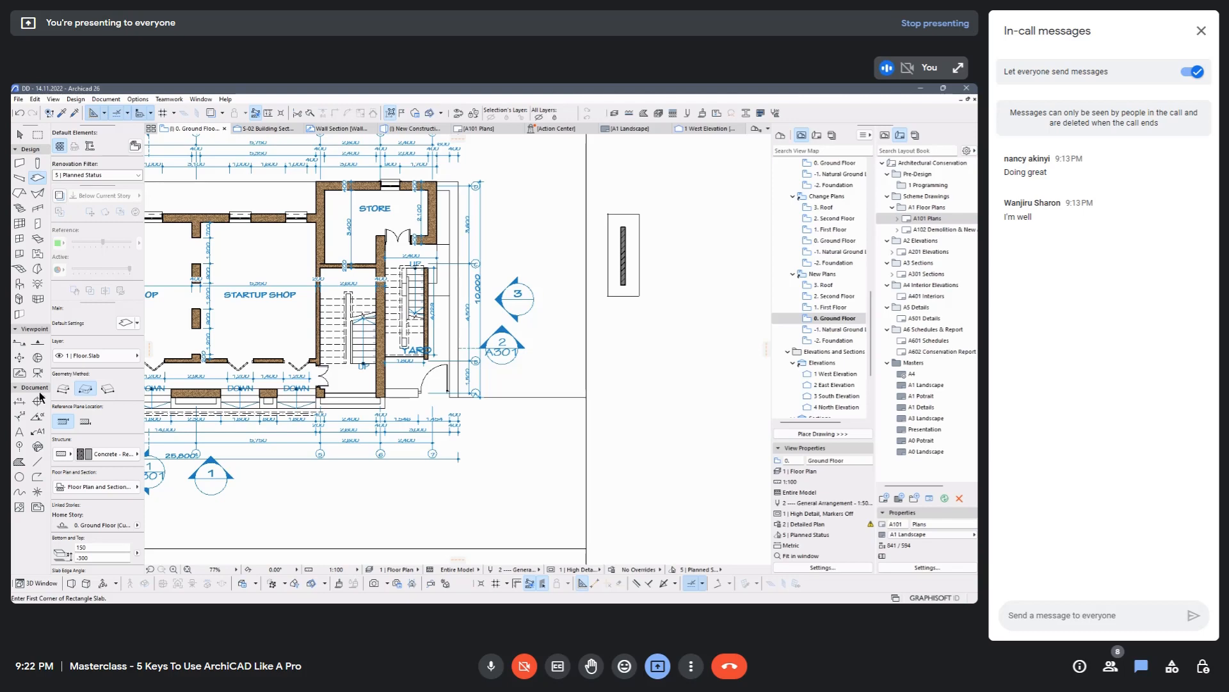
# Place a horizontal section line through the test wall and slab.
pyautogui.click(19, 343)
pyautogui.click(597, 256)
pyautogui.click(658, 255)
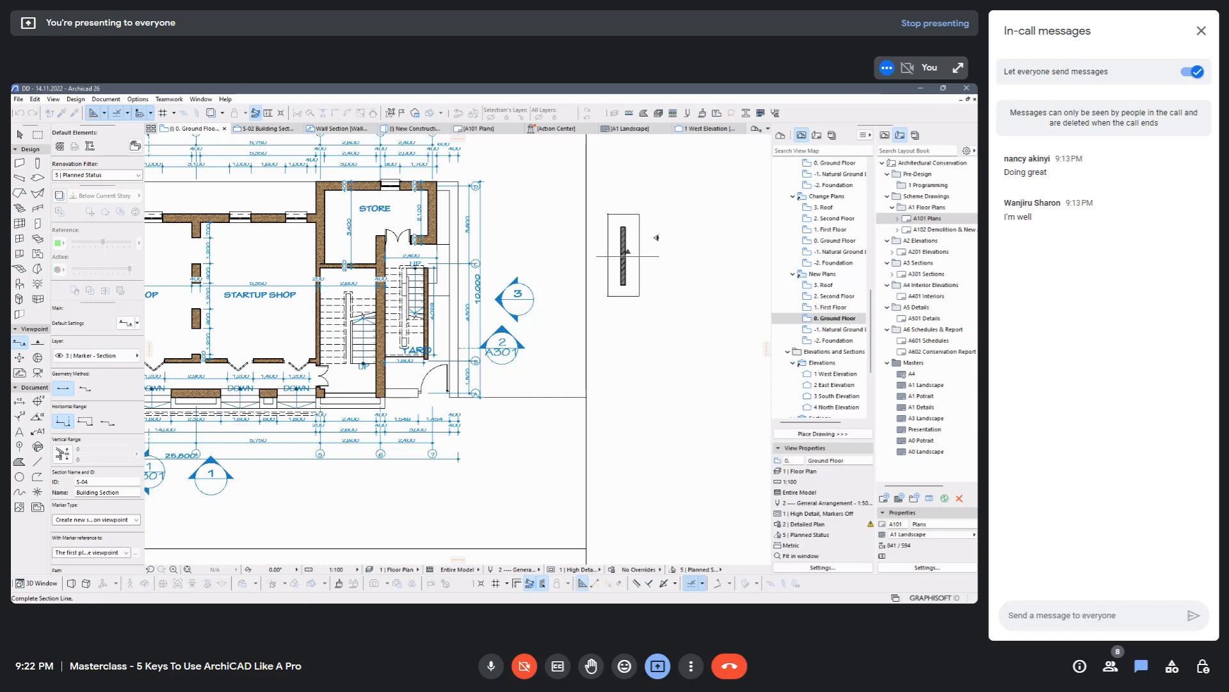
pyautogui.click(653, 252)
pyautogui.scroll(5, 653, 252)
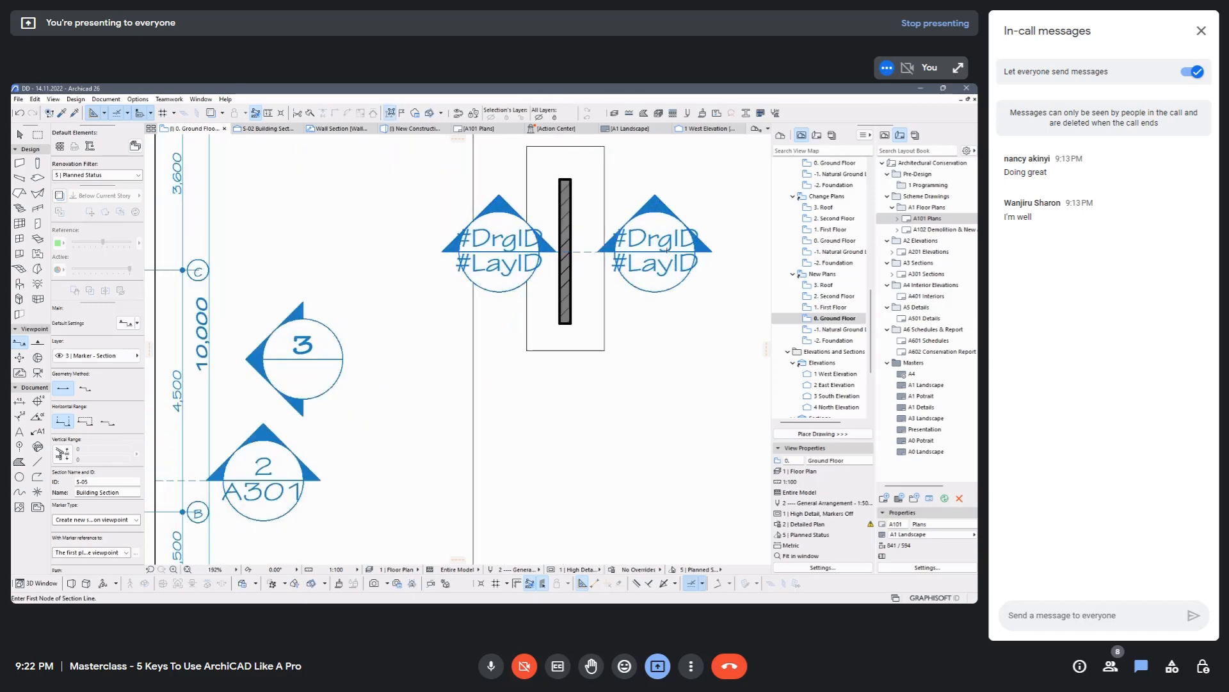
# Check the new section marker's ID and open the matching S-01 Building Section A view of the test wall and slab.
pyautogui.keyDown('shift'); pyautogui.click(667, 256); pyautogui.keyUp('shift')
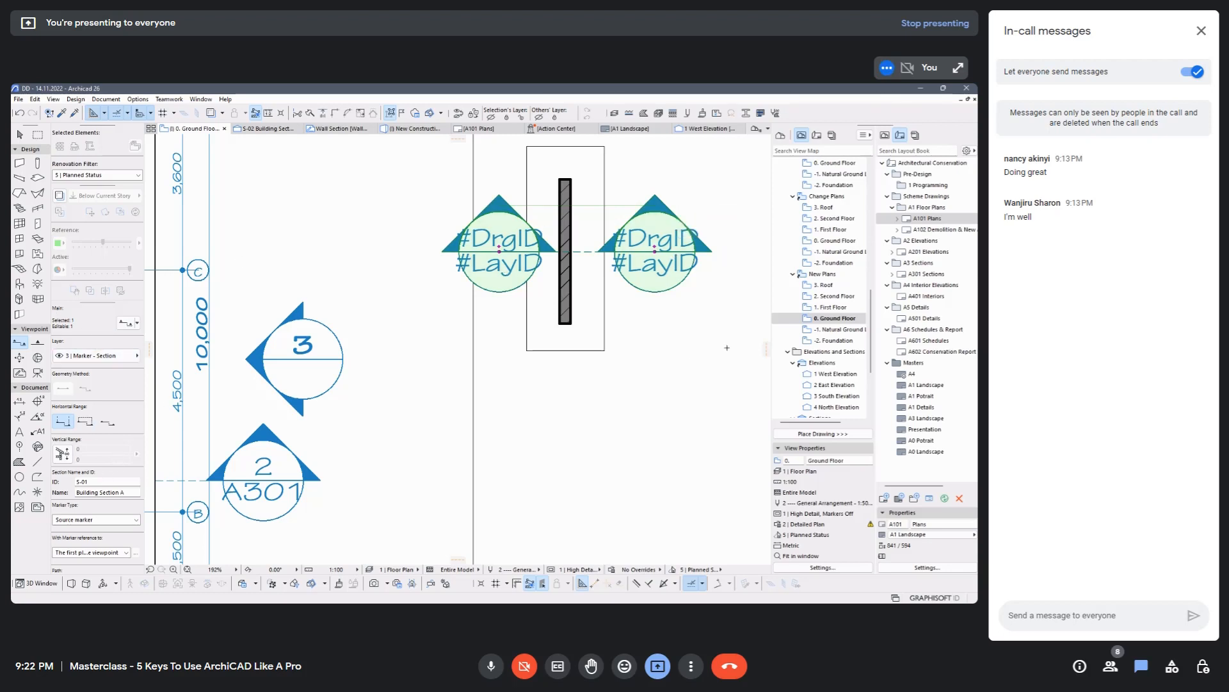
pyautogui.scroll(-2, 839, 339)
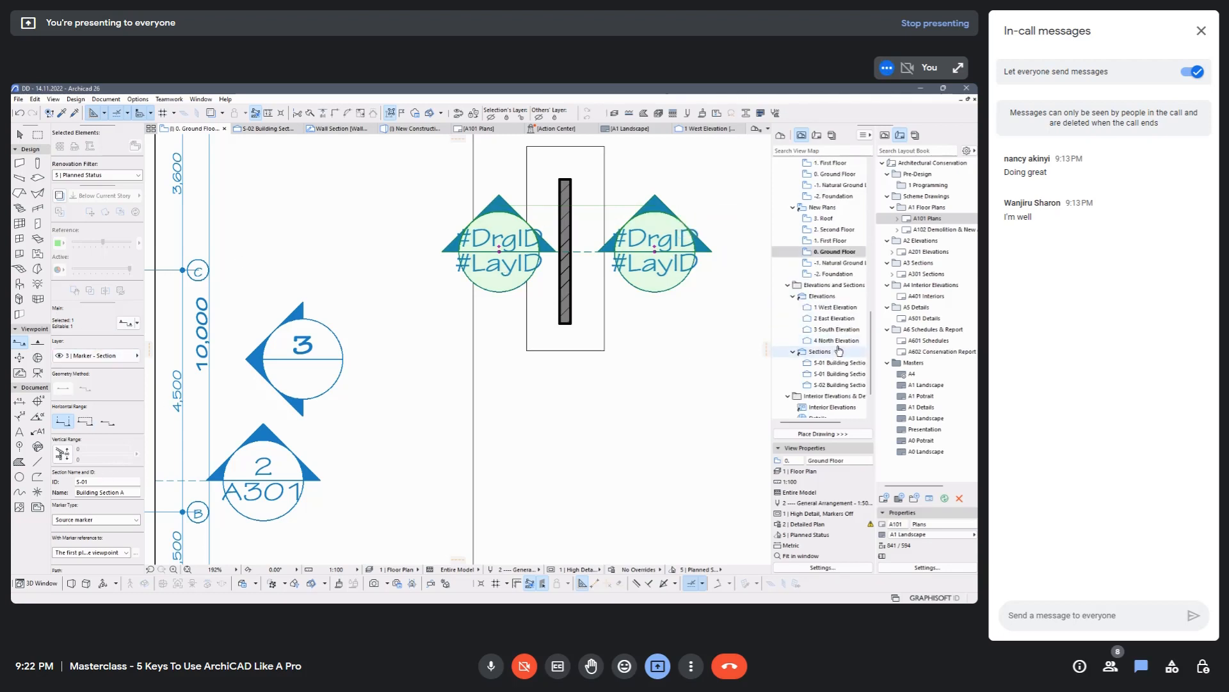
pyautogui.scroll(-1, 839, 351)
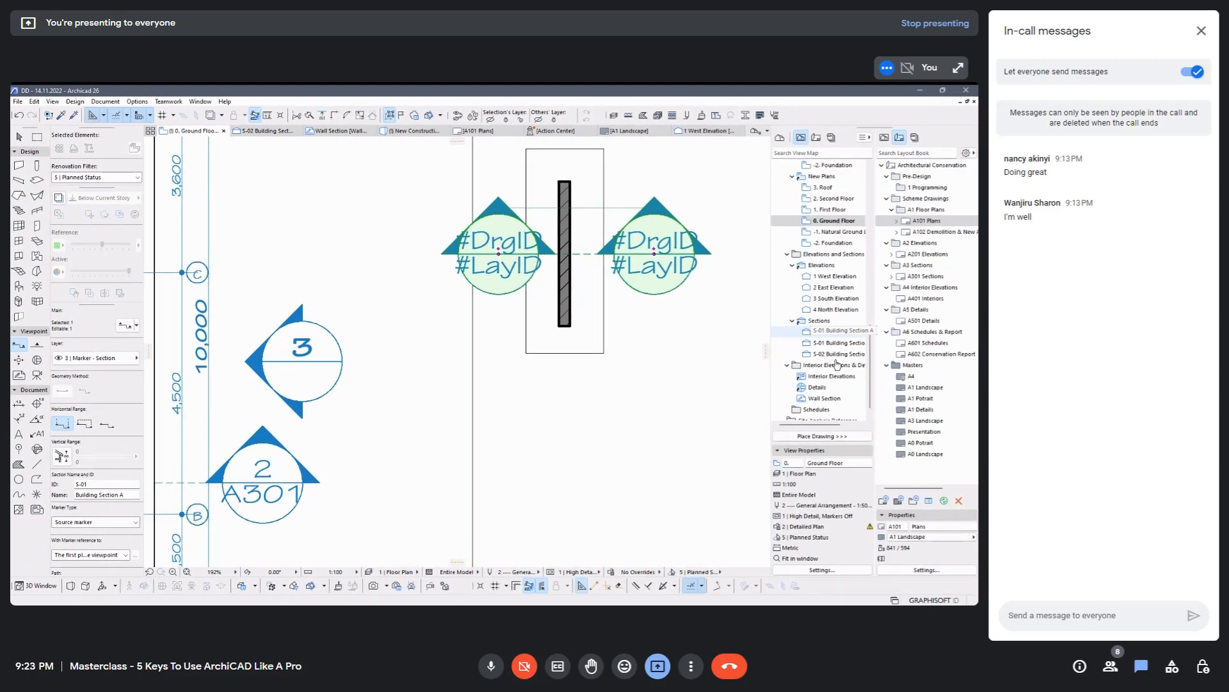
pyautogui.doubleClick(838, 331)
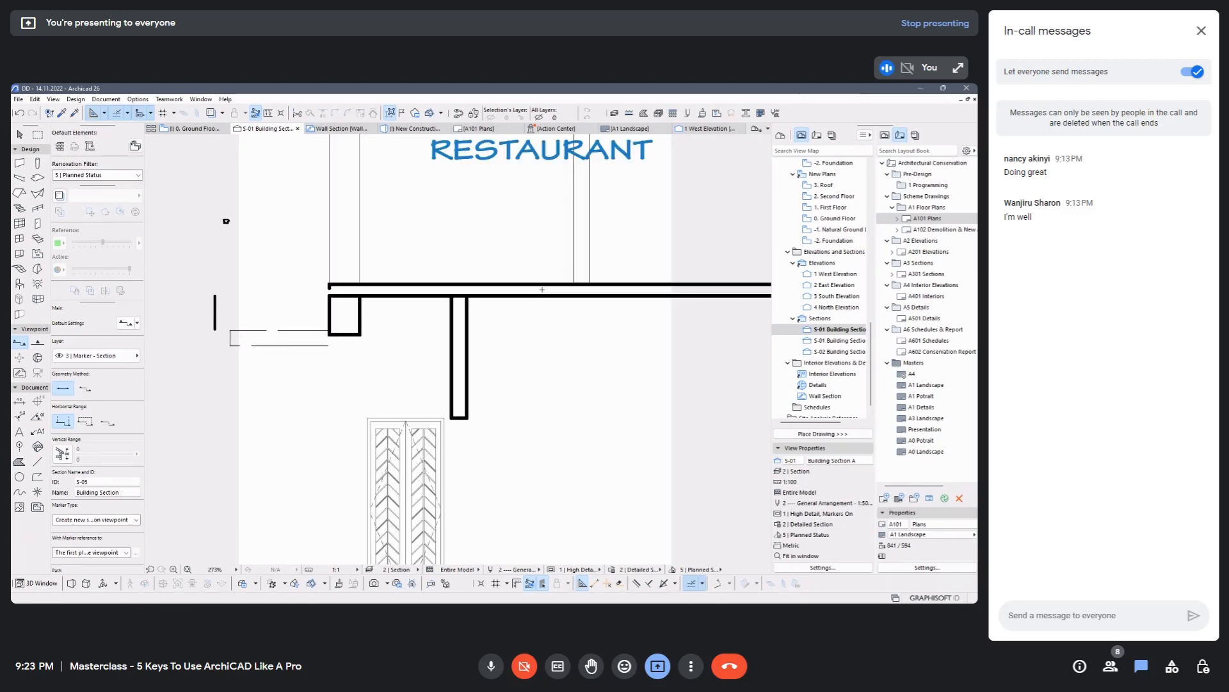
pyautogui.doubleClick(849, 342)
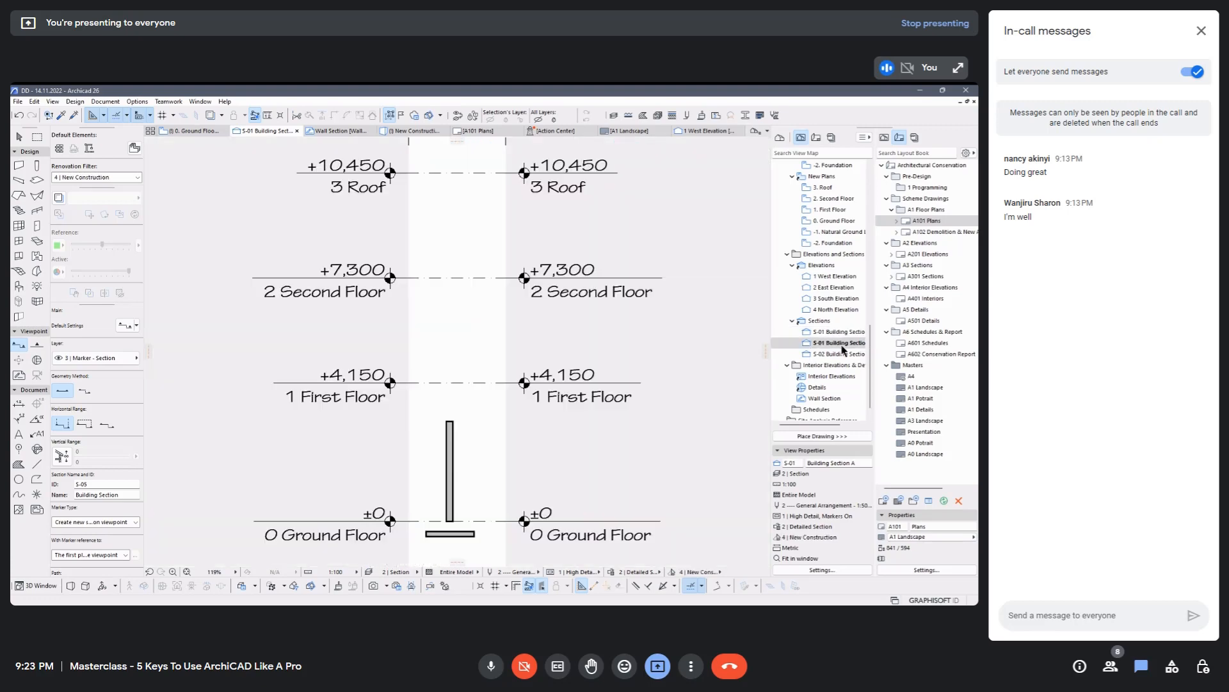
# Switch the section view to No Overrides and apply the 7 | Existing Only renovation filter.
pyautogui.scroll(6, 445, 541)
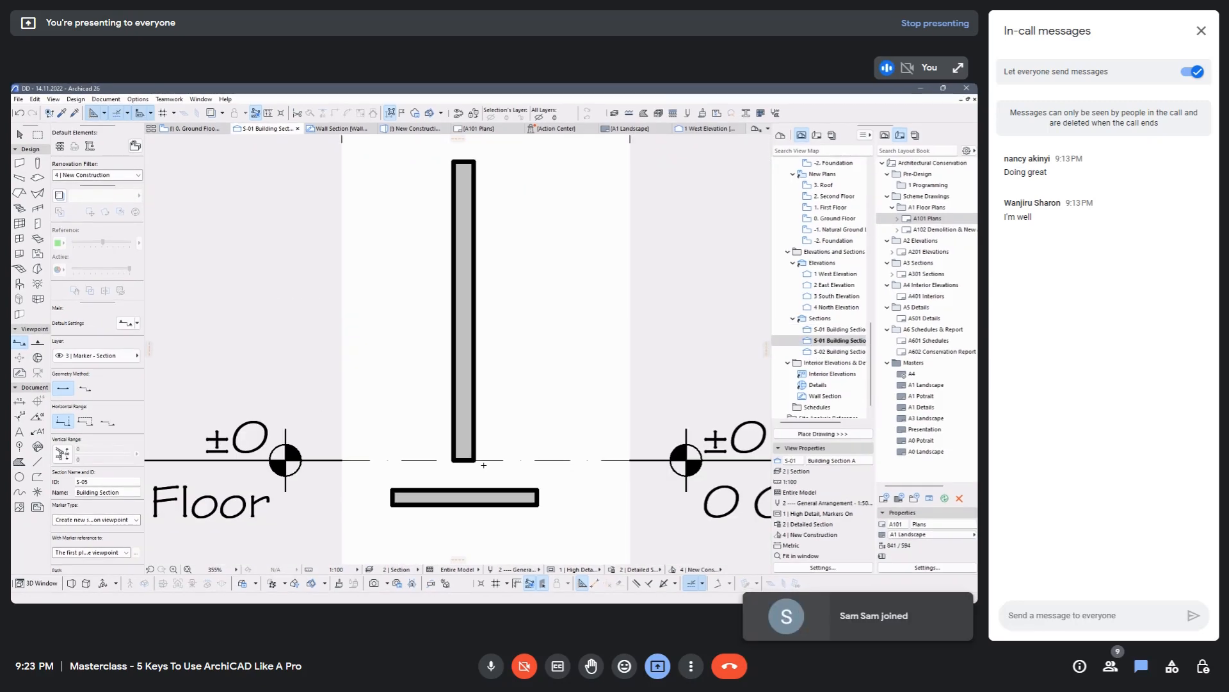
pyautogui.click(645, 569)
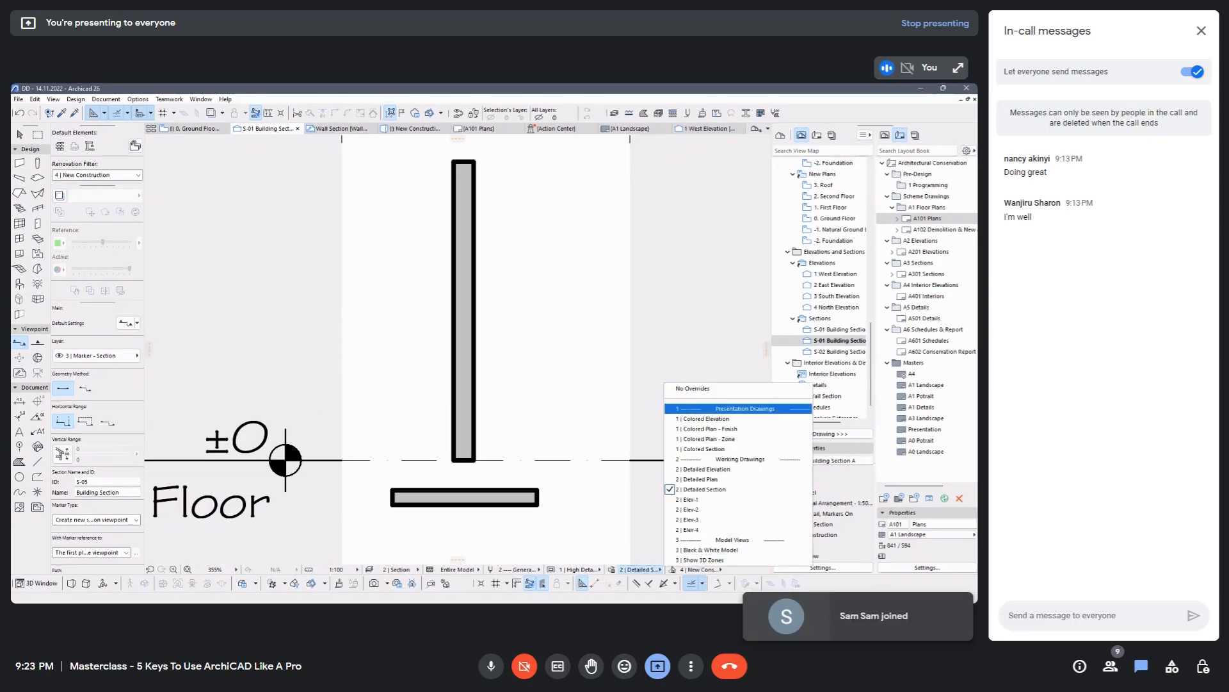
pyautogui.click(704, 410)
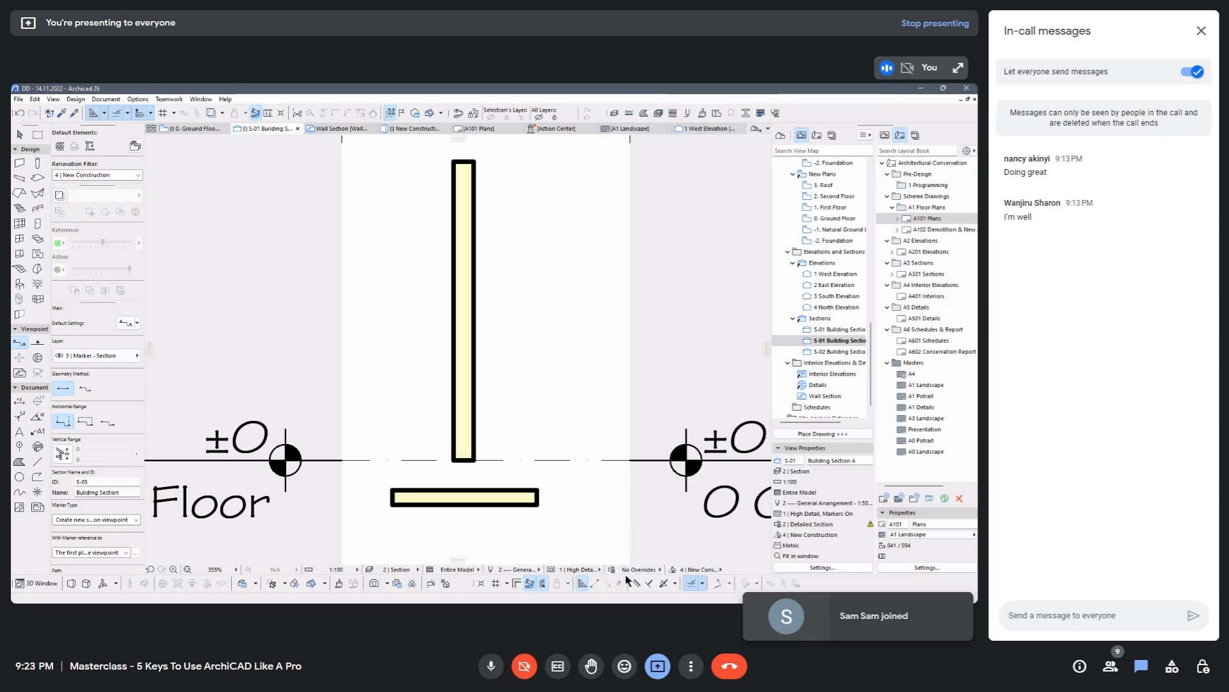
pyautogui.click(699, 568)
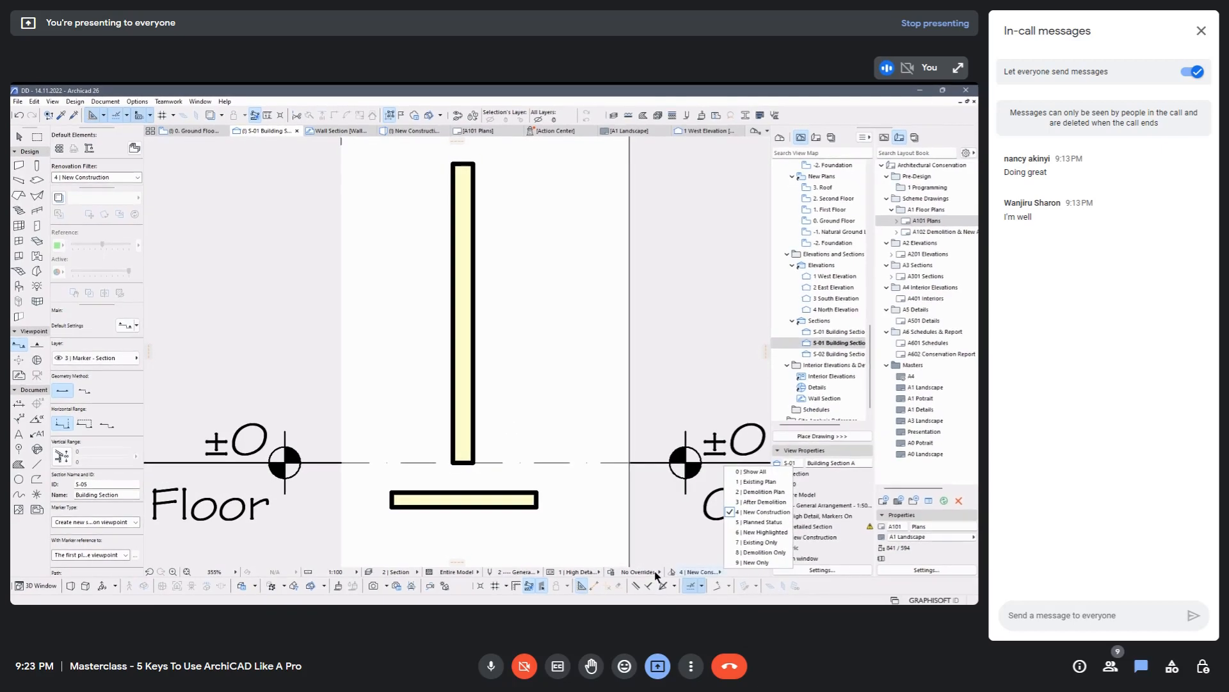
pyautogui.click(755, 475)
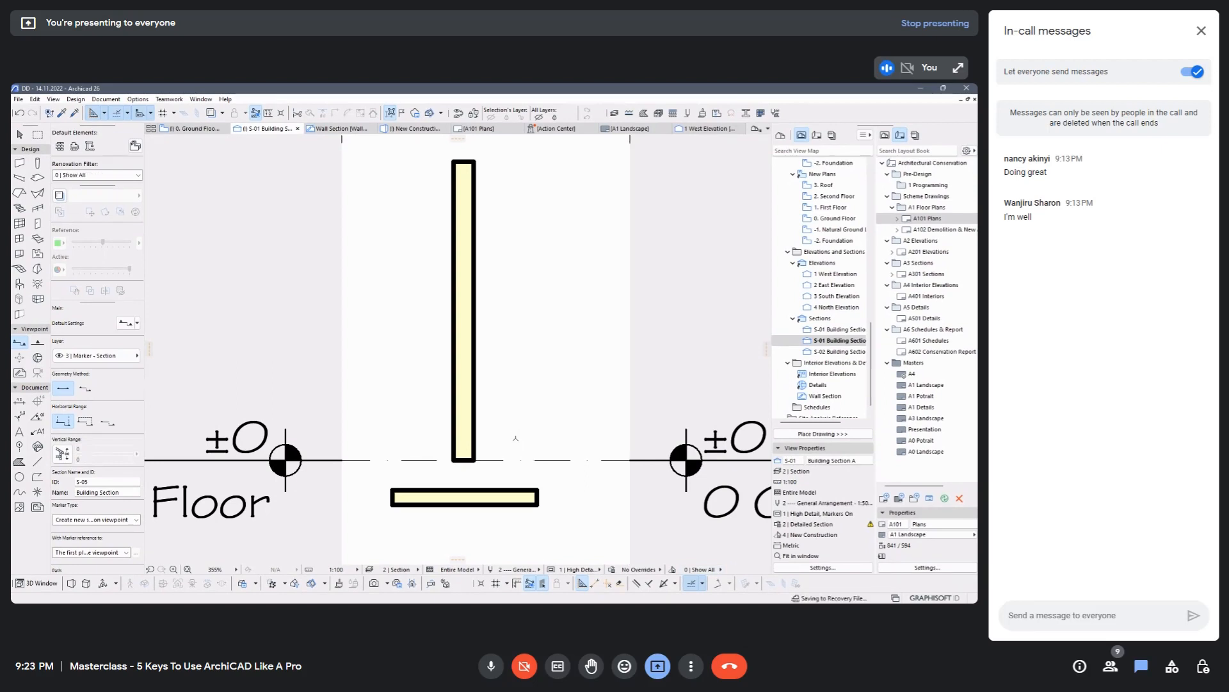
pyautogui.click(708, 569)
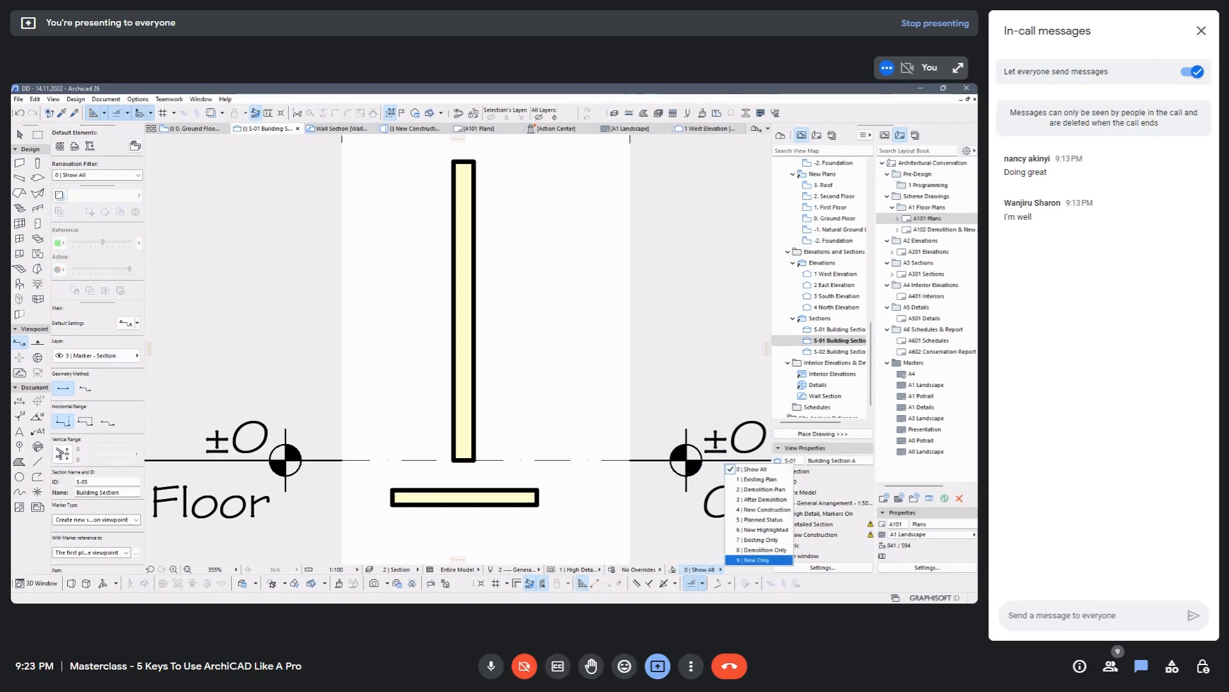
pyautogui.click(756, 544)
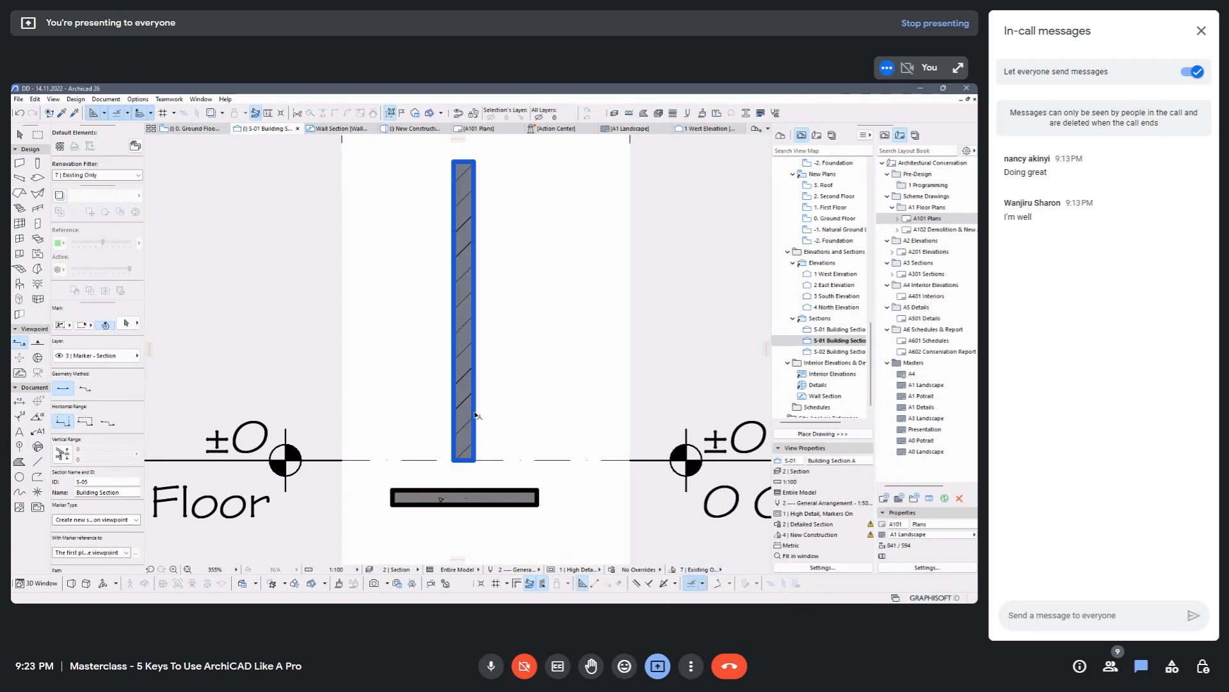
# Move the floor slab straight up in the section so its upper face meets the wall's base at ground floor level.
pyautogui.scroll(3, 480, 474)
pyautogui.scroll(-3, 490, 496)
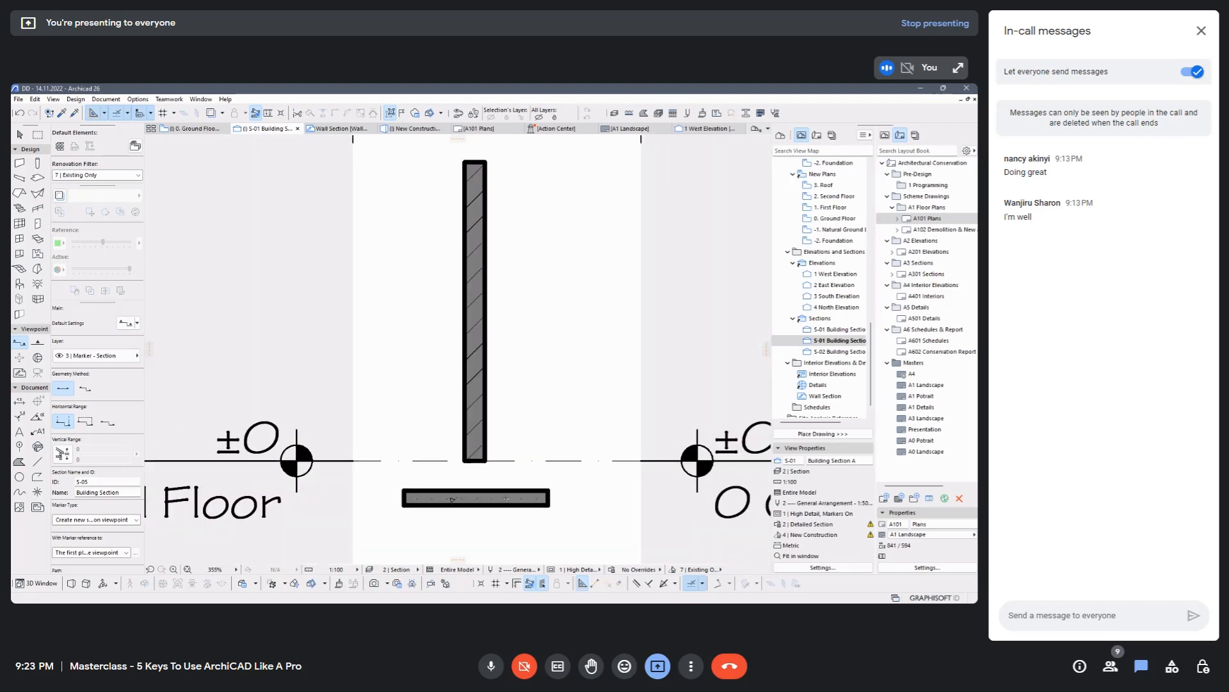
pyautogui.click(511, 498)
pyautogui.hotkey('ctrl', 'd')
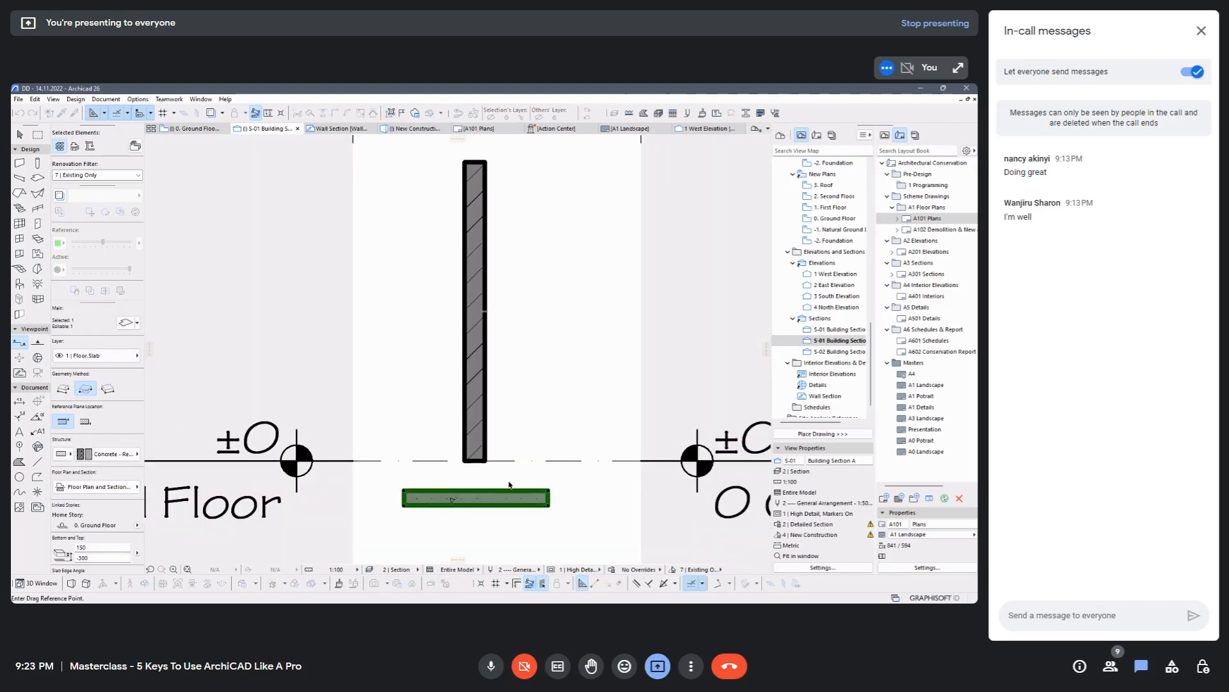
pyautogui.click(475, 490)
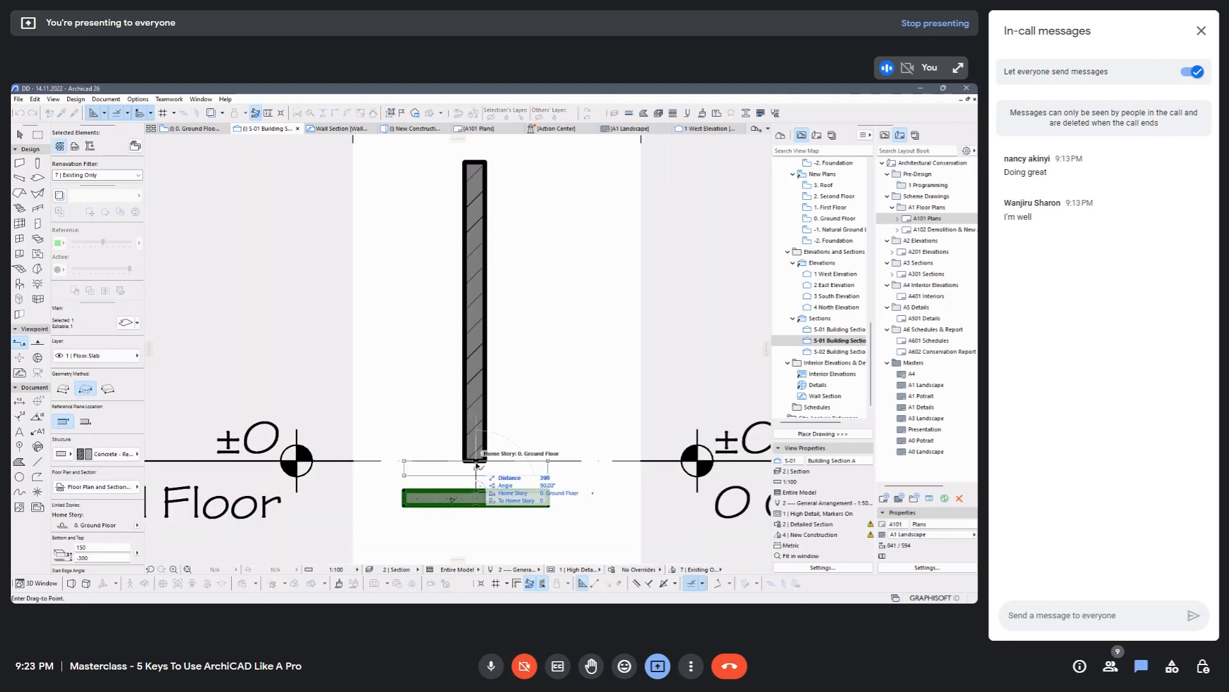
pyautogui.click(475, 461)
pyautogui.scroll(2, 516, 419)
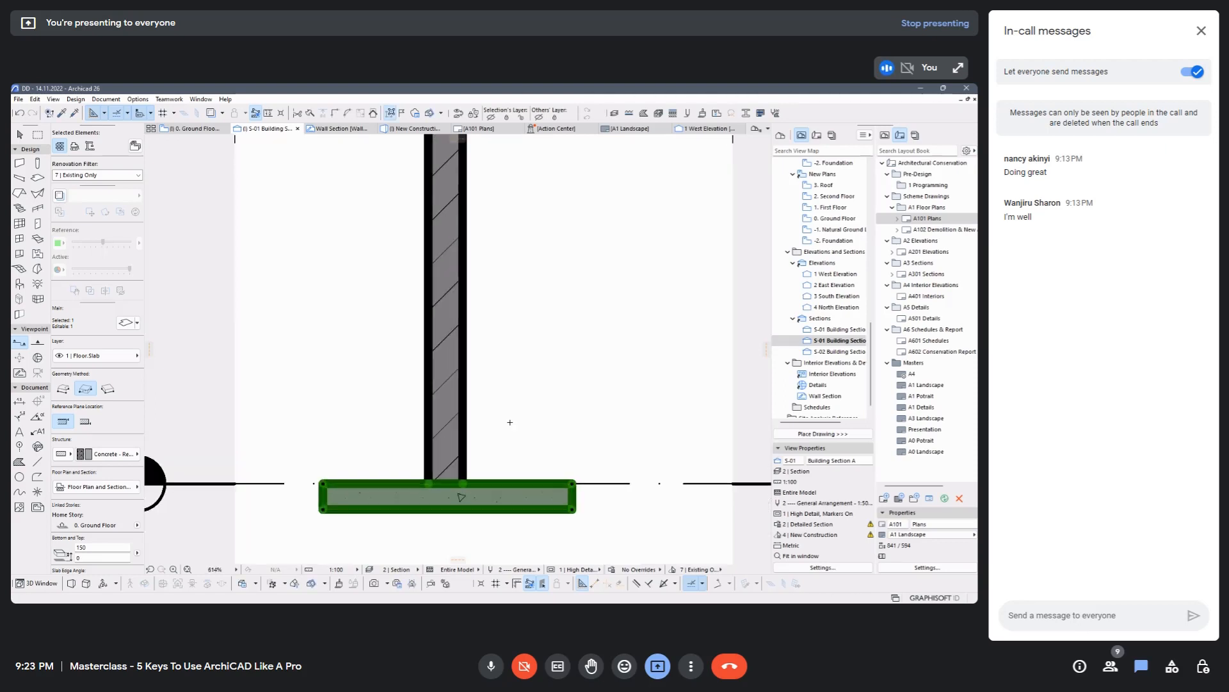
pyautogui.scroll(-2, 527, 420)
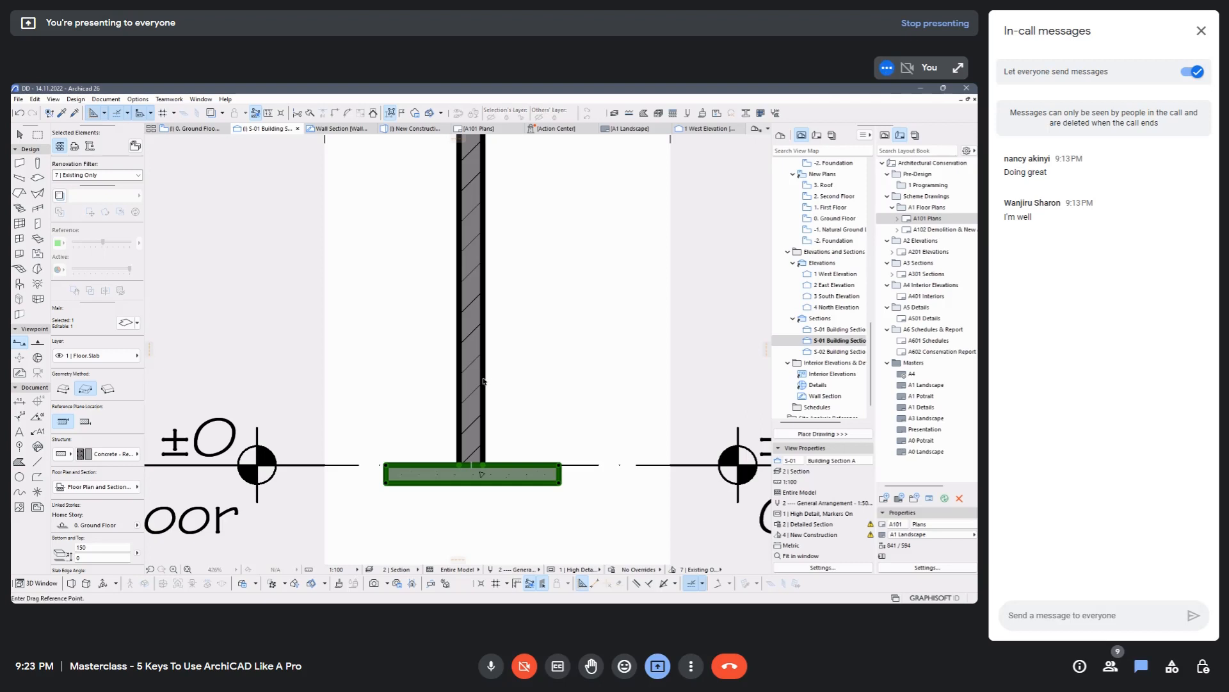
# Raise the slab to about 861 mm above ground floor so it crosses the wall, and examine the junction.
pyautogui.moveTo(472, 463); pyautogui.dragTo(474, 366)
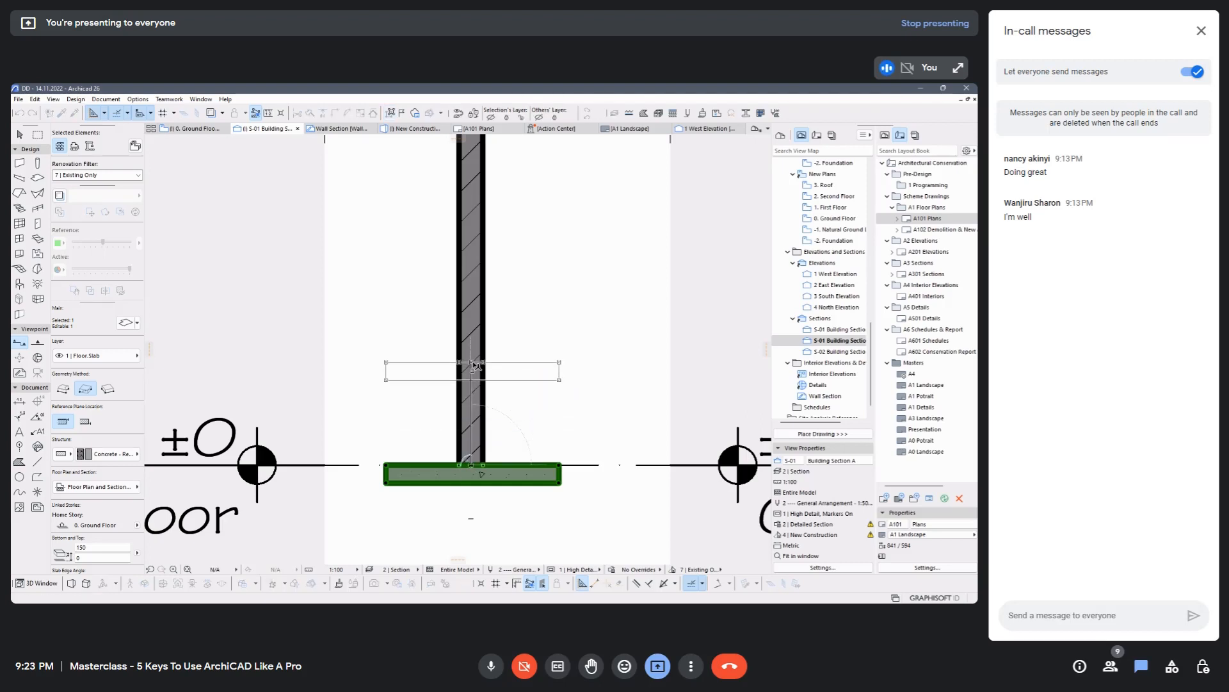
pyautogui.click(475, 366)
pyautogui.press('Escape')
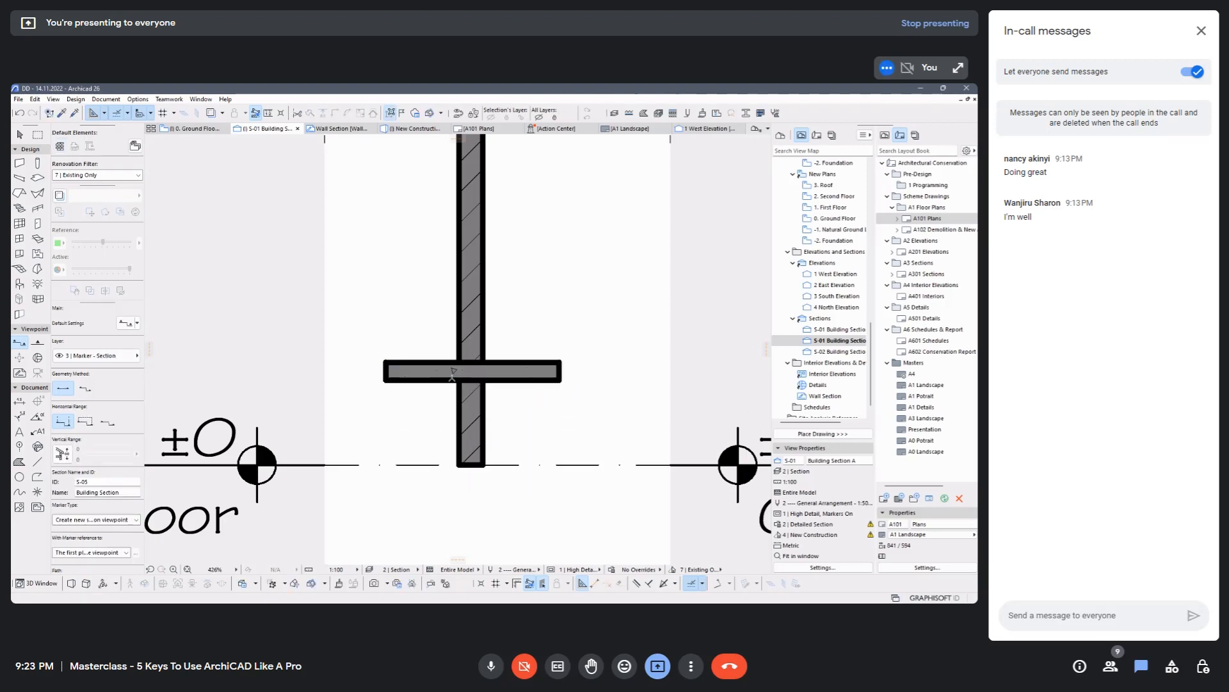
pyautogui.scroll(3, 474, 354)
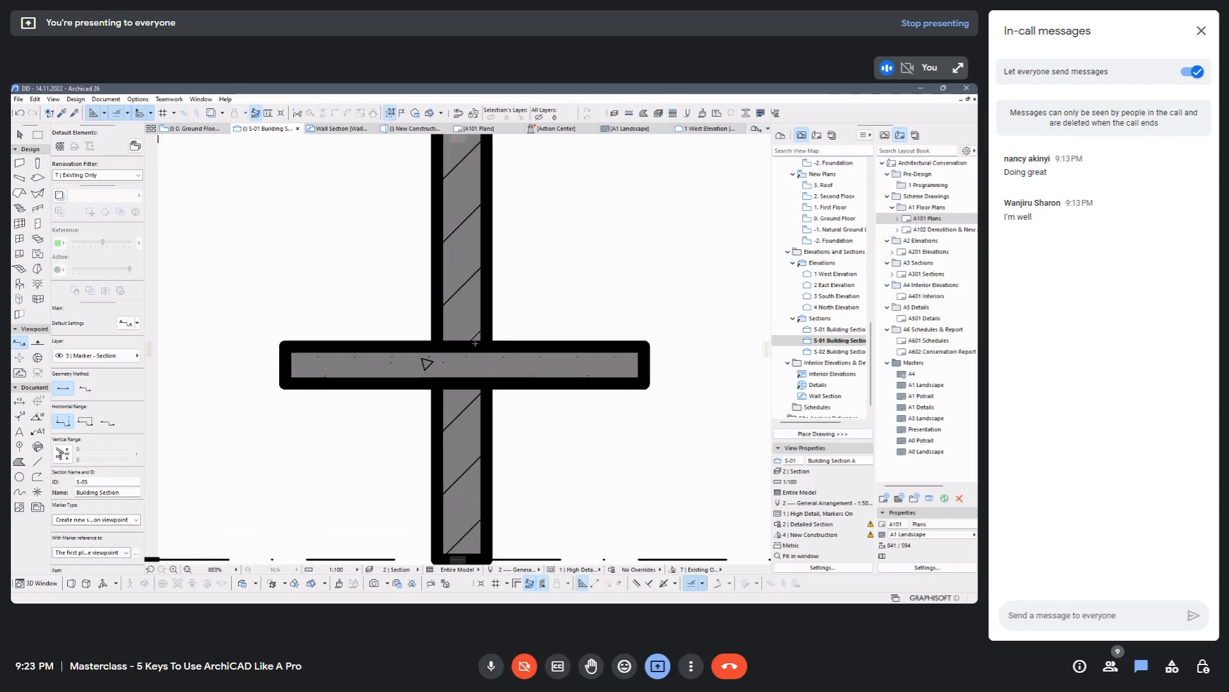
pyautogui.scroll(-3, 412, 368)
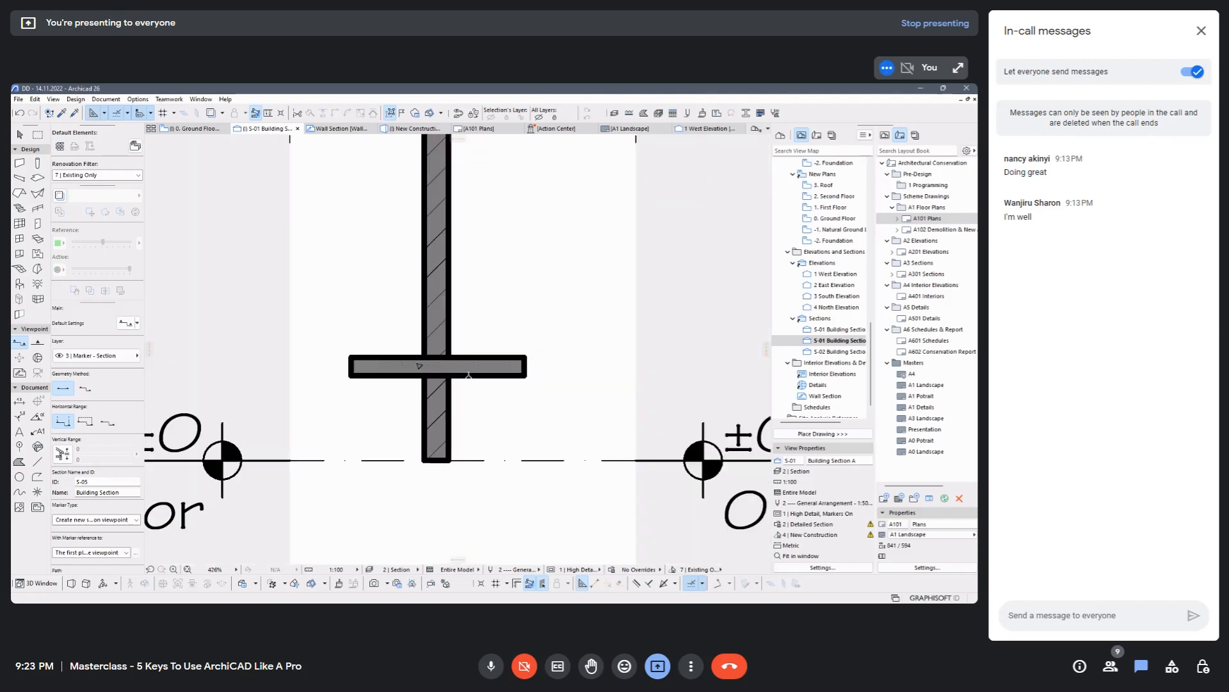
pyautogui.scroll(3, 441, 351)
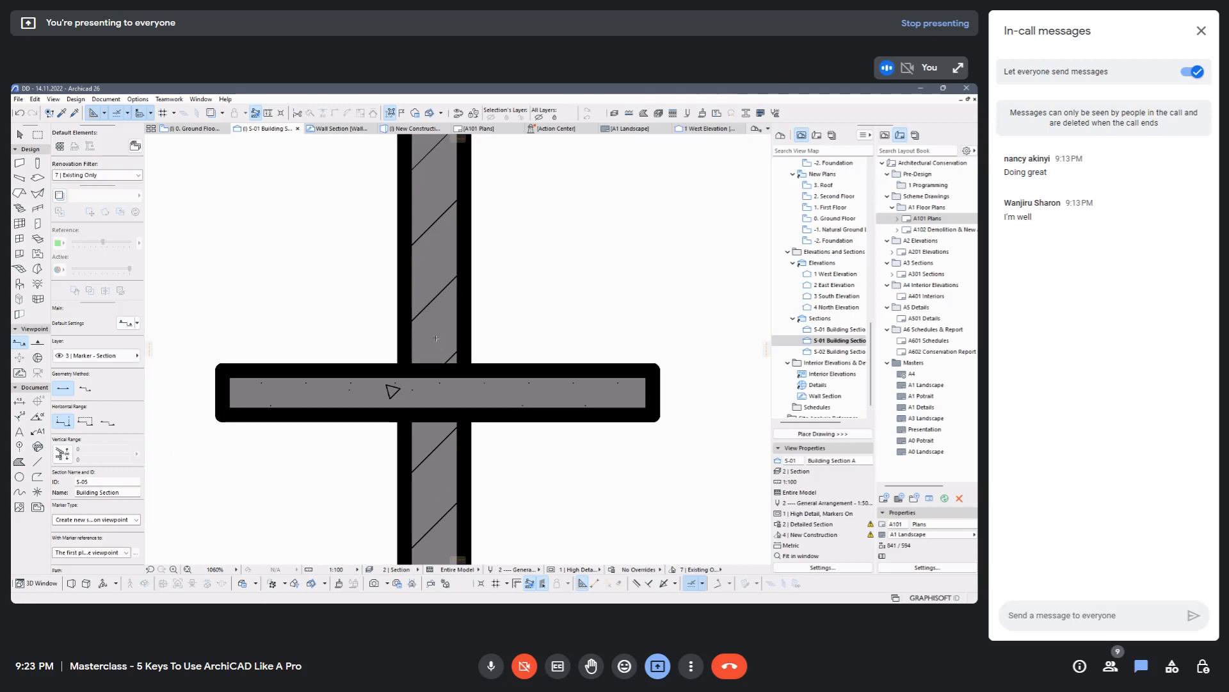
pyautogui.scroll(2, 437, 333)
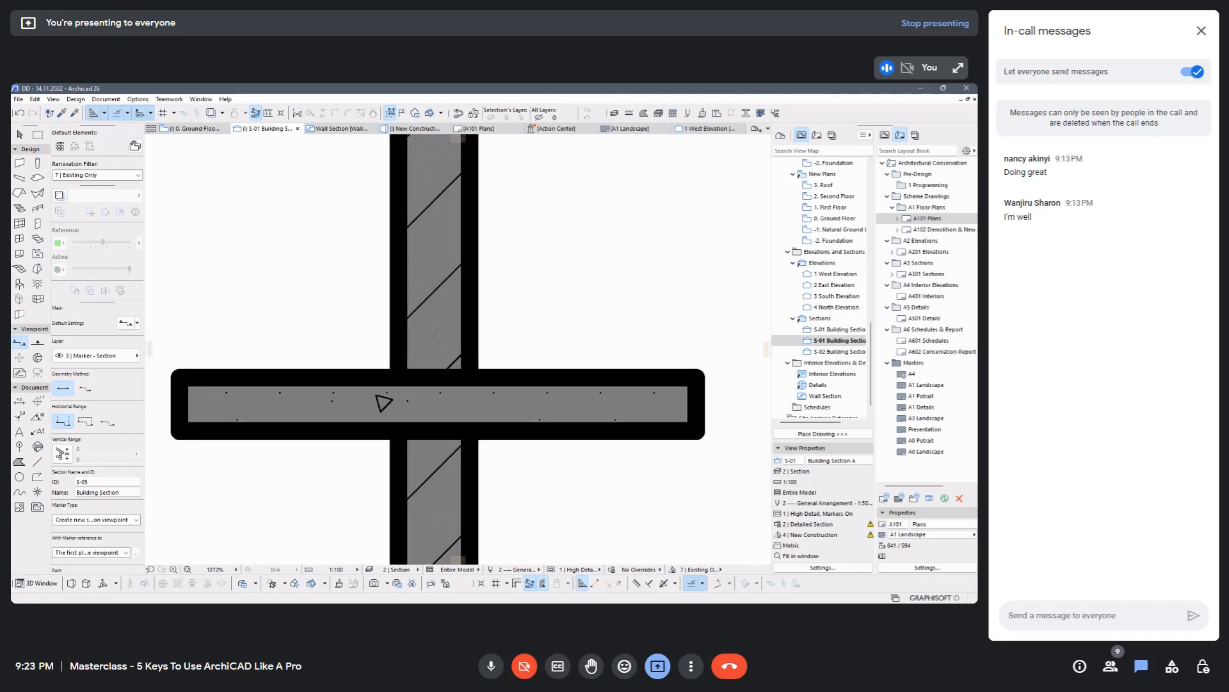
pyautogui.scroll(-4, 449, 339)
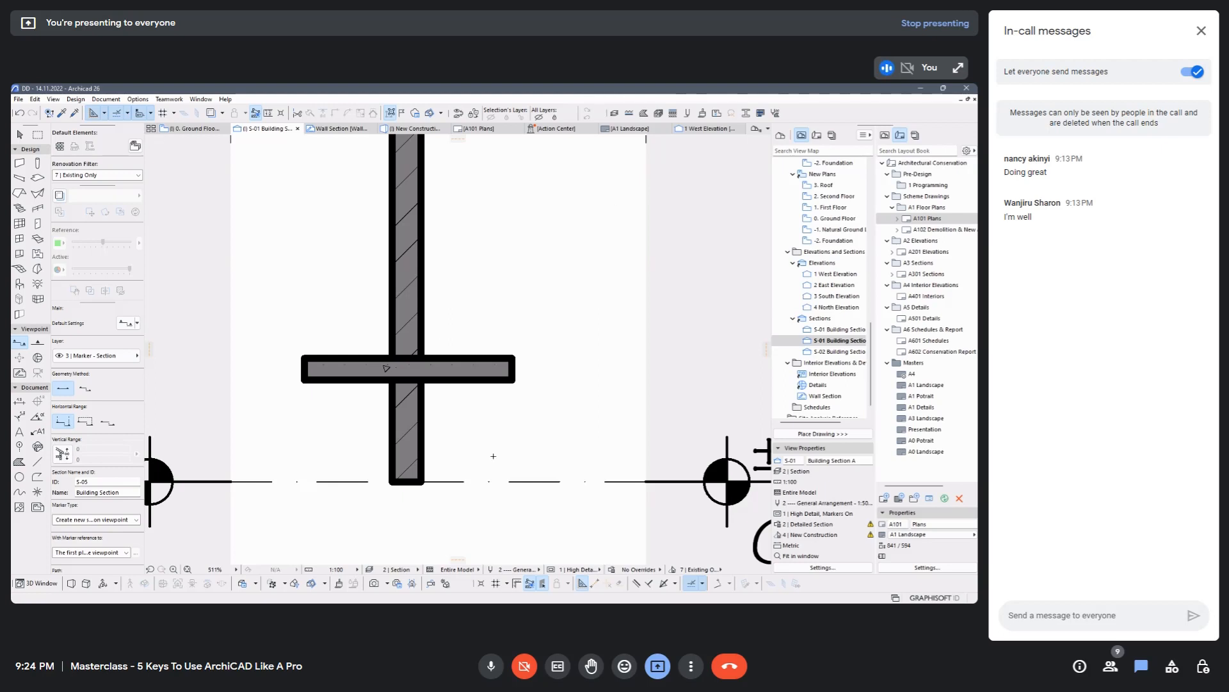
pyautogui.scroll(-3, 493, 456)
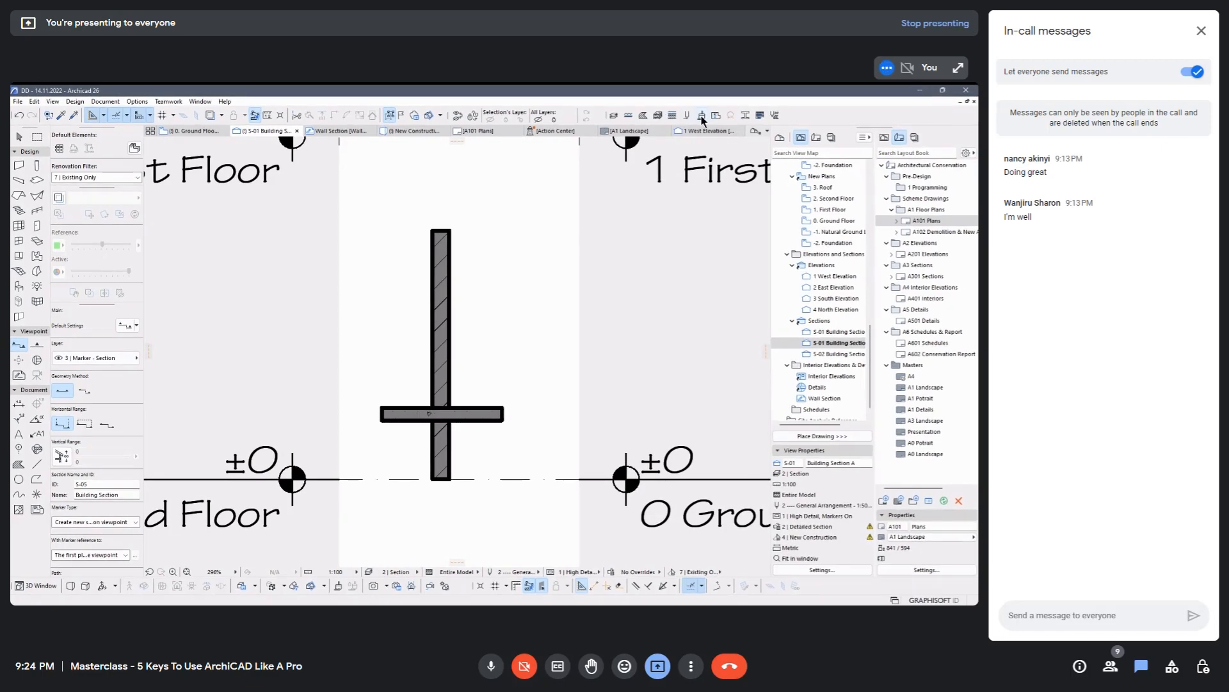
# Compare the intersection priorities of Concrete - Blinding and Concrete - Precast in the building materials without changing them.
pyautogui.click(683, 118)
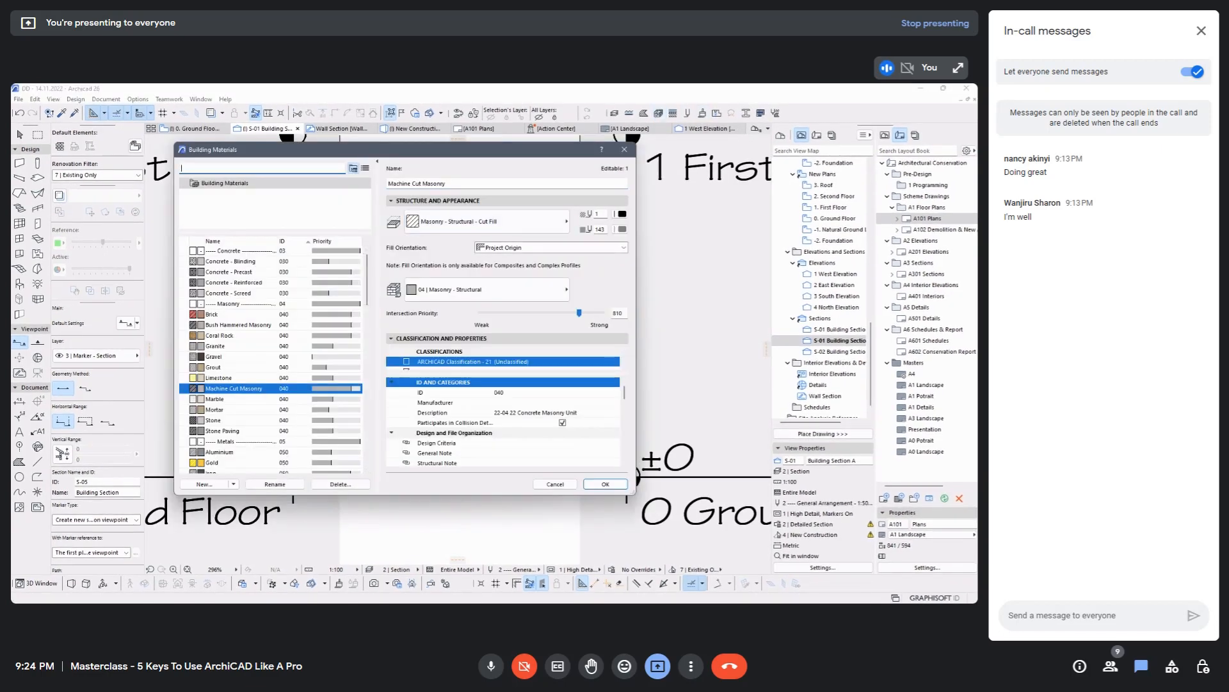
pyautogui.click(231, 261)
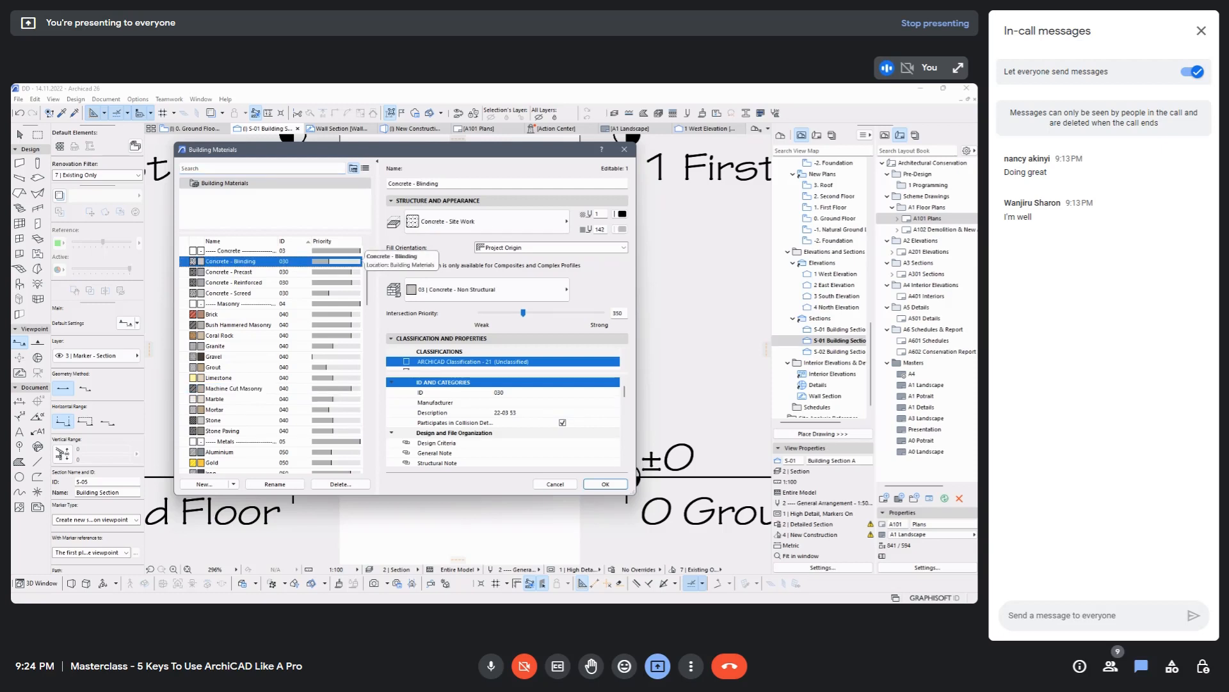
pyautogui.click(228, 272)
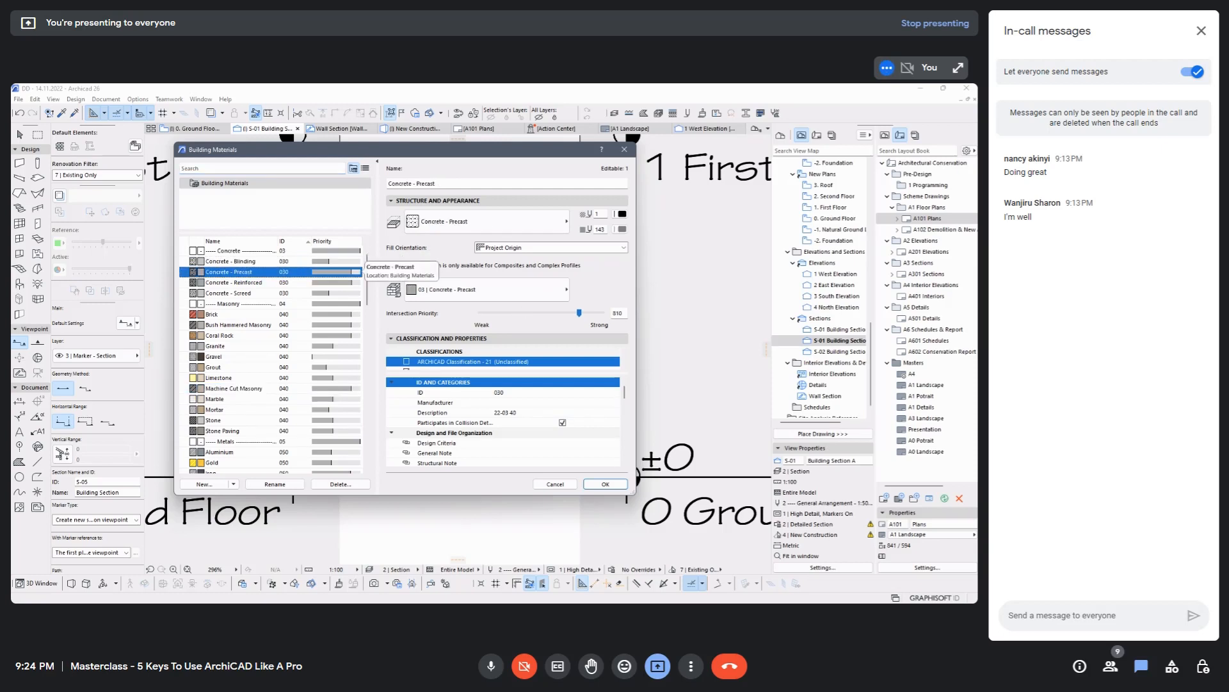
pyautogui.click(346, 261)
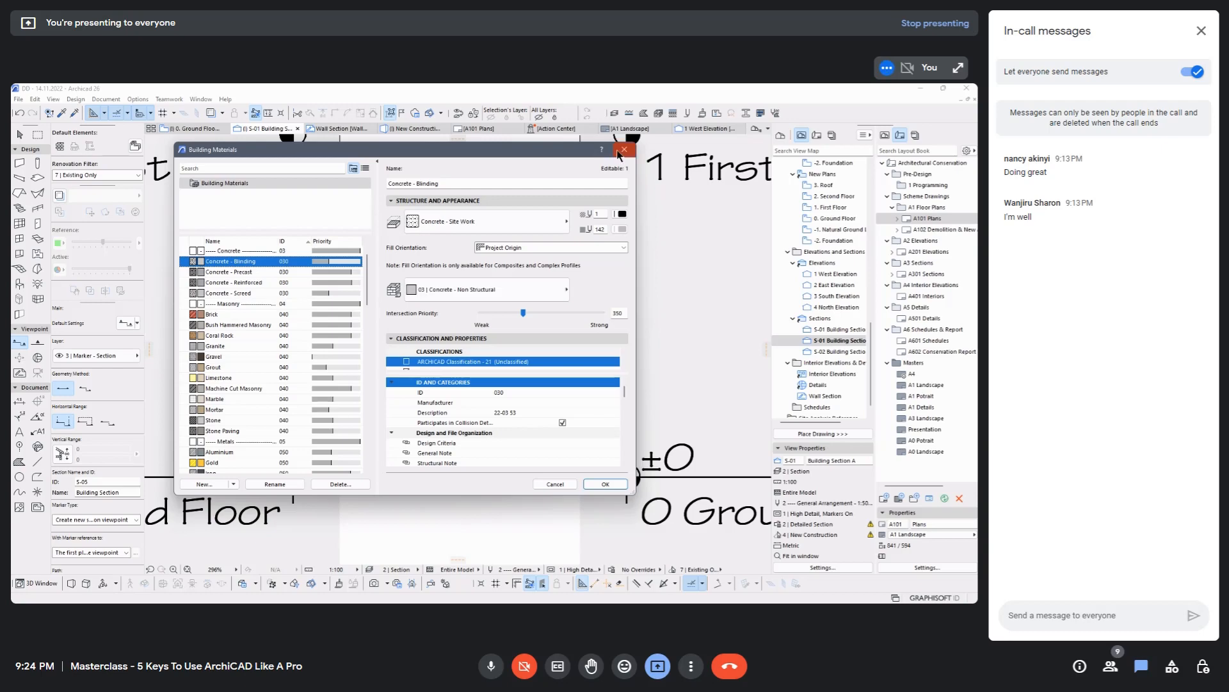
pyautogui.click(620, 152)
# View the ground floor plan and the west elevation, and return to the S-01 Building Section A view.
pyautogui.click(192, 128)
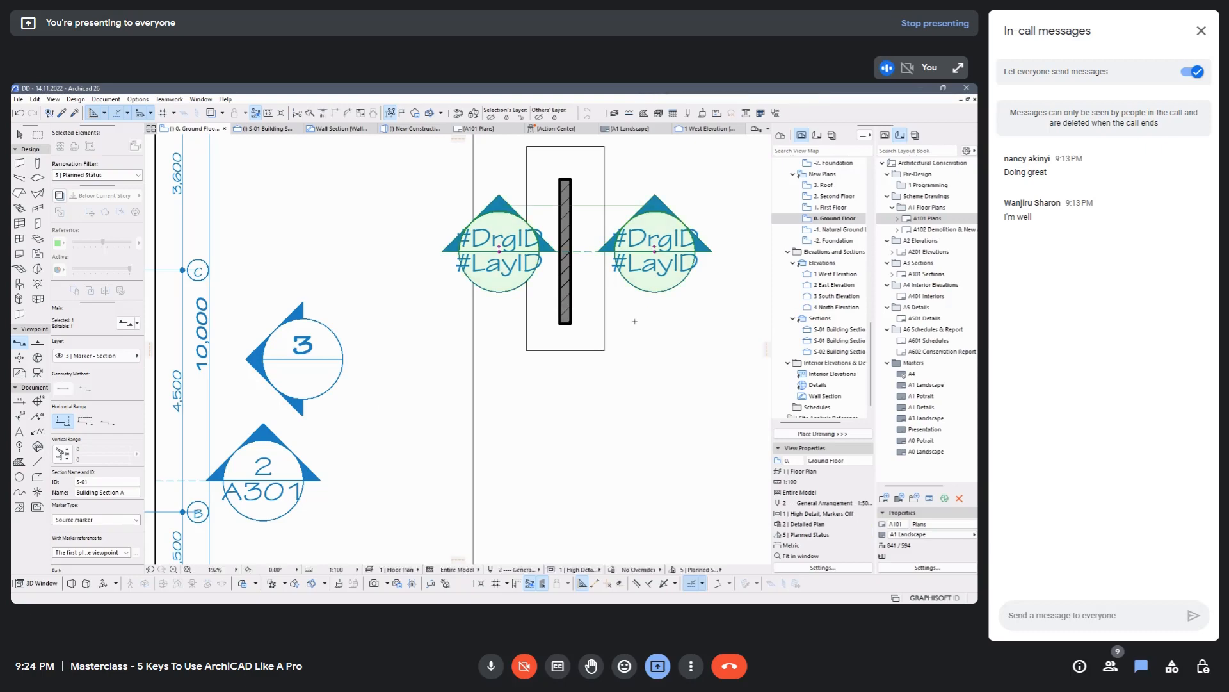
pyautogui.press('Escape')
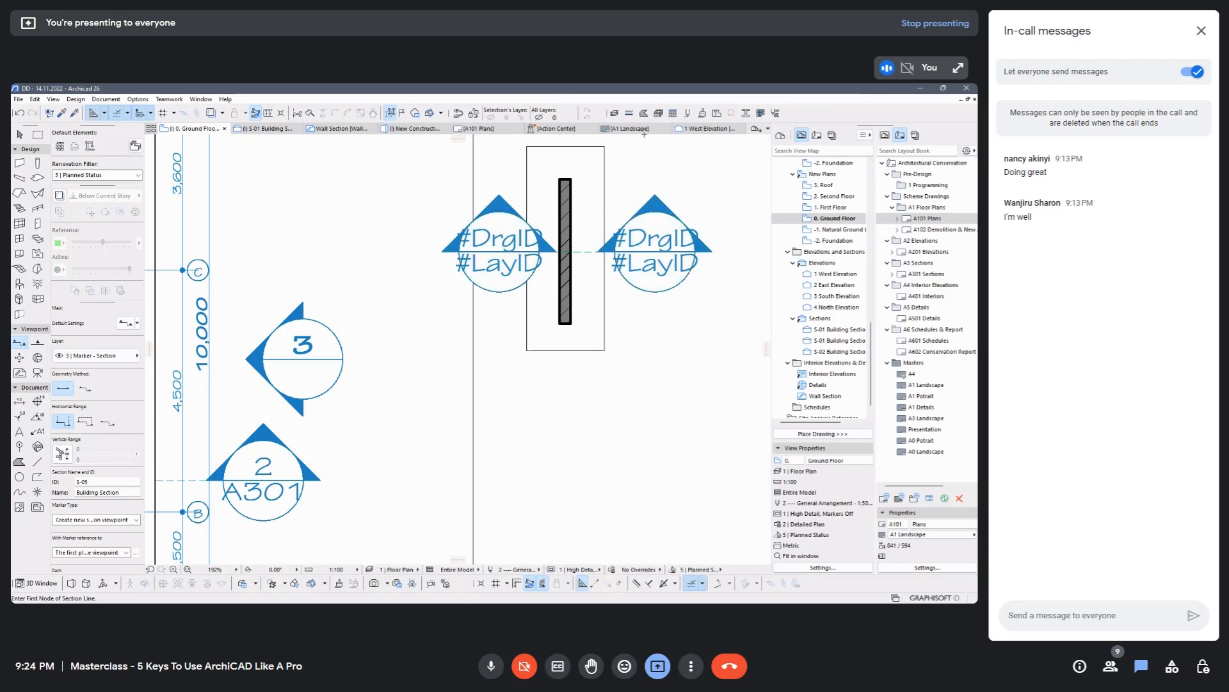
pyautogui.click(705, 128)
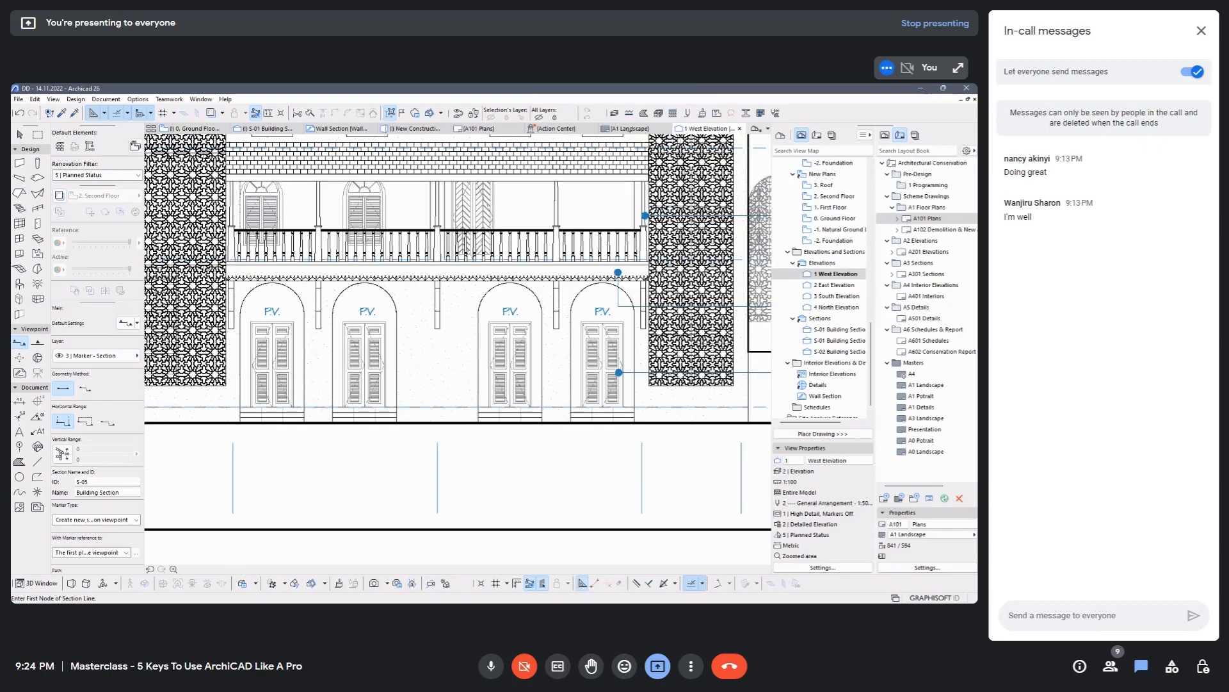
pyautogui.click(287, 127)
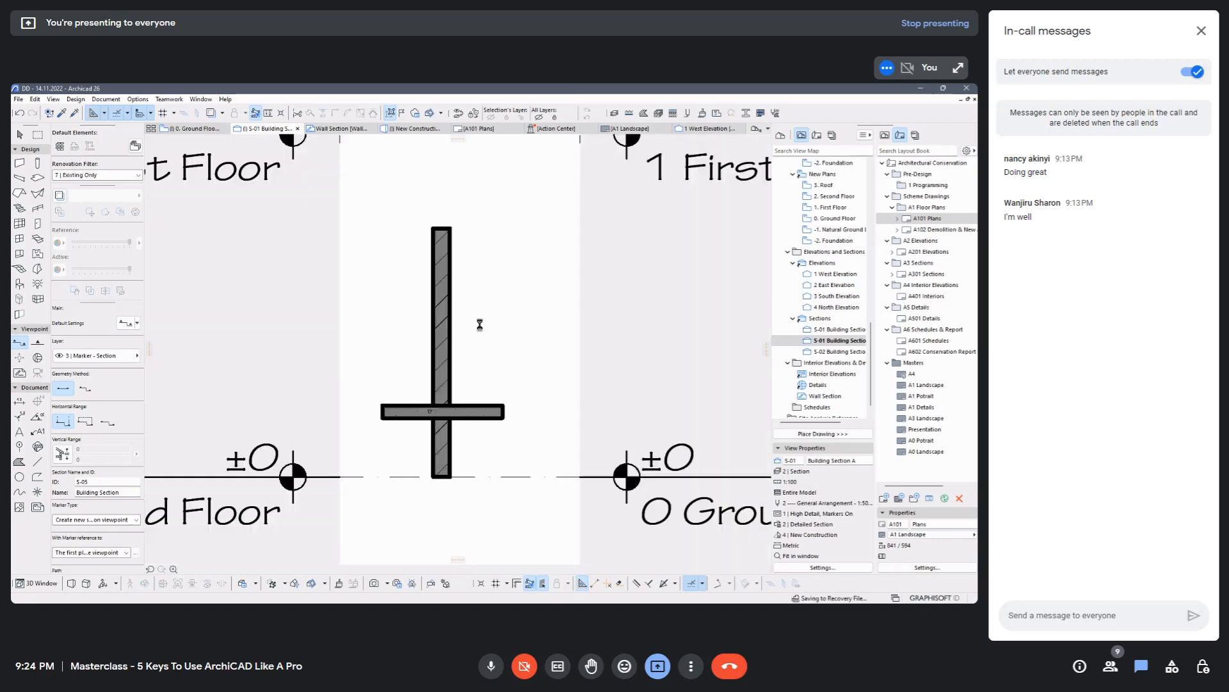
# Copy the slab 150 mm upward so the duplicate sits directly on top of the original across the wall.
pyautogui.click(493, 410)
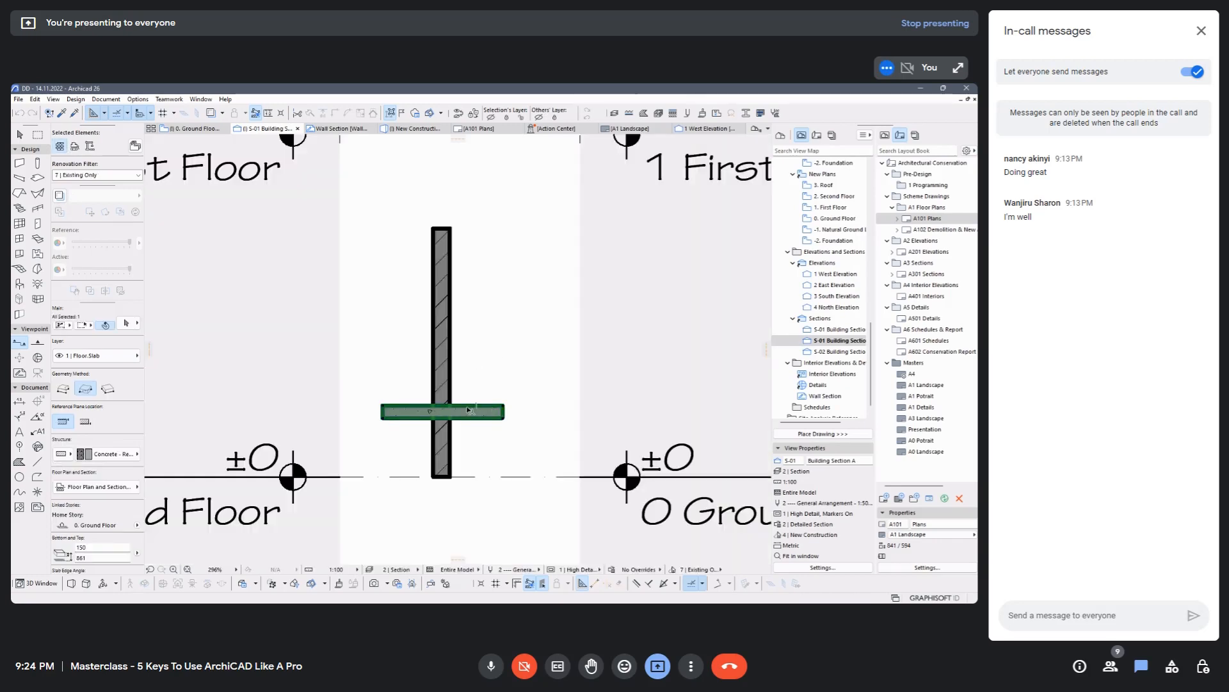
pyautogui.scroll(5, 469, 410)
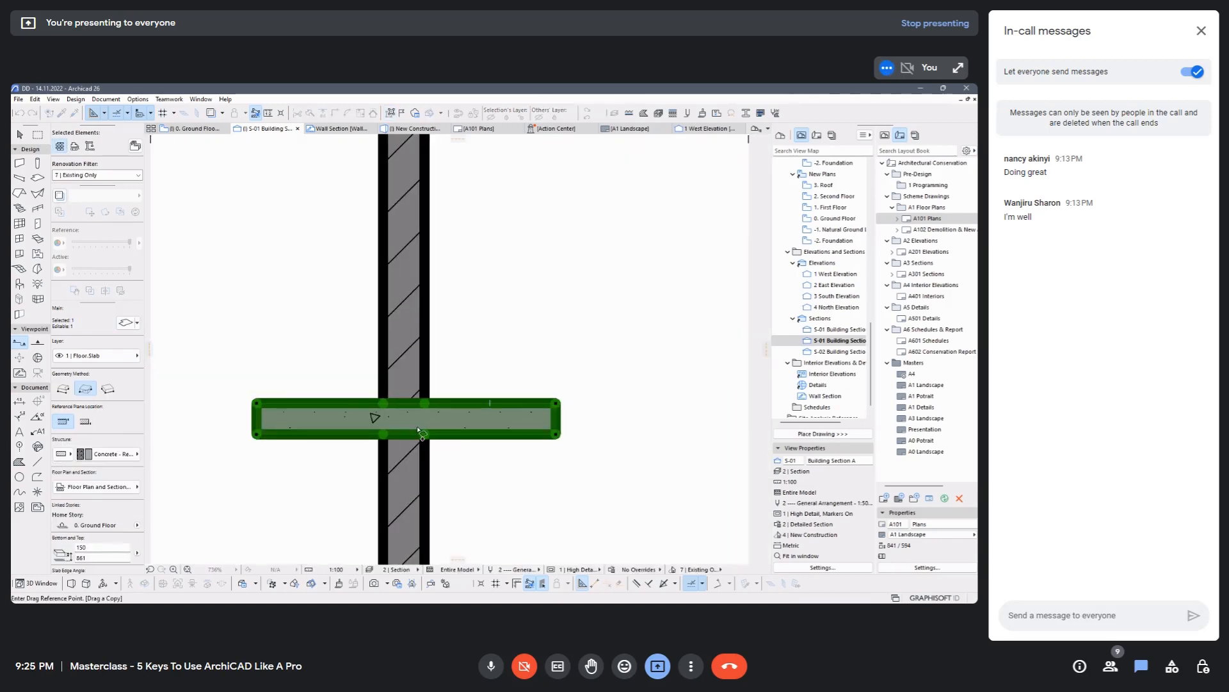
pyautogui.click(257, 434)
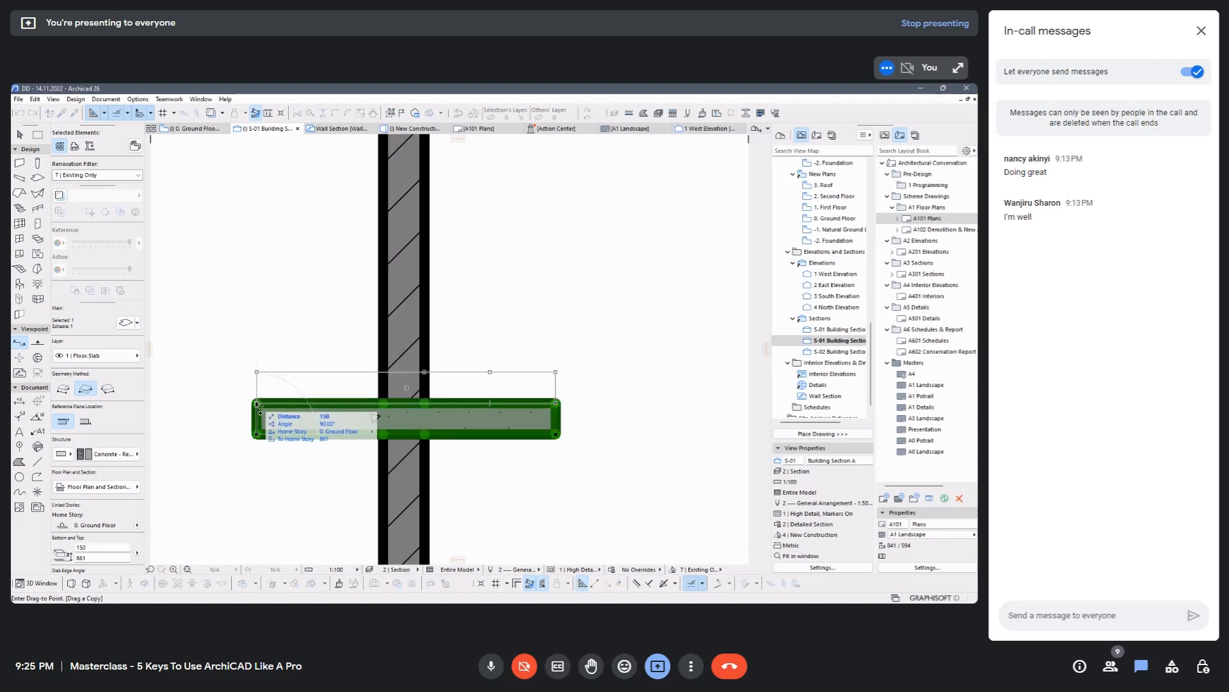
pyautogui.click(257, 403)
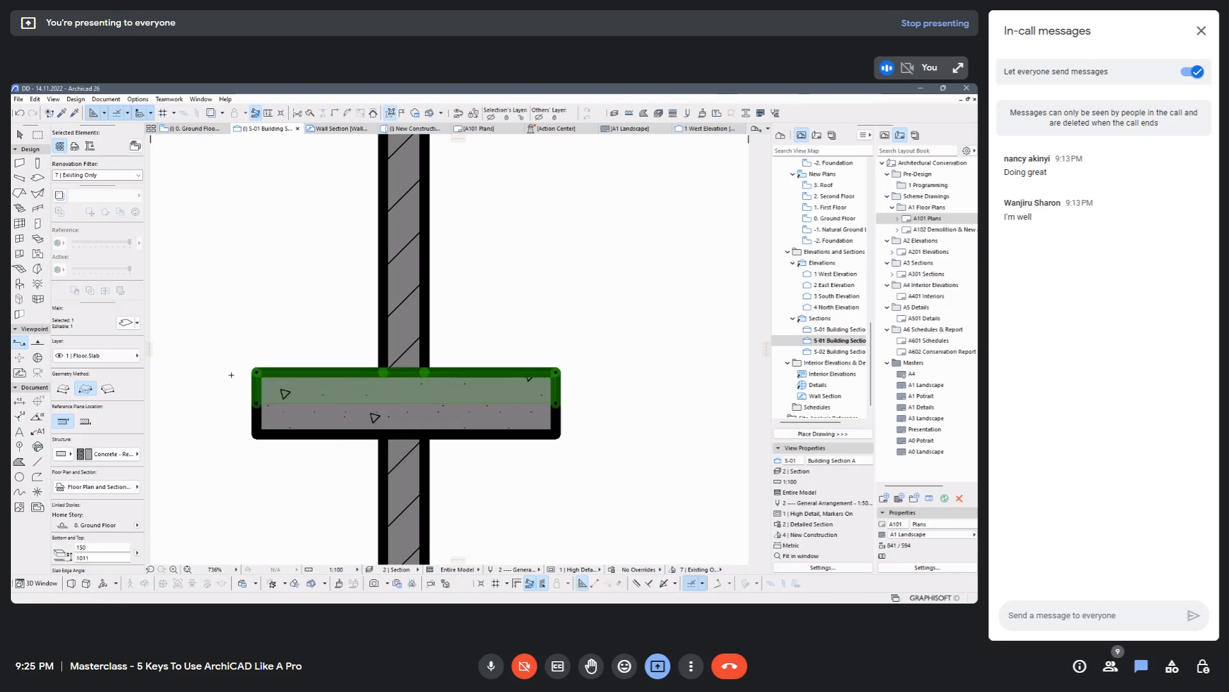
# Change the upper slab's building material to Concrete - Blinding and inspect its junction with the wall.
pyautogui.click(106, 453)
pyautogui.click(205, 399)
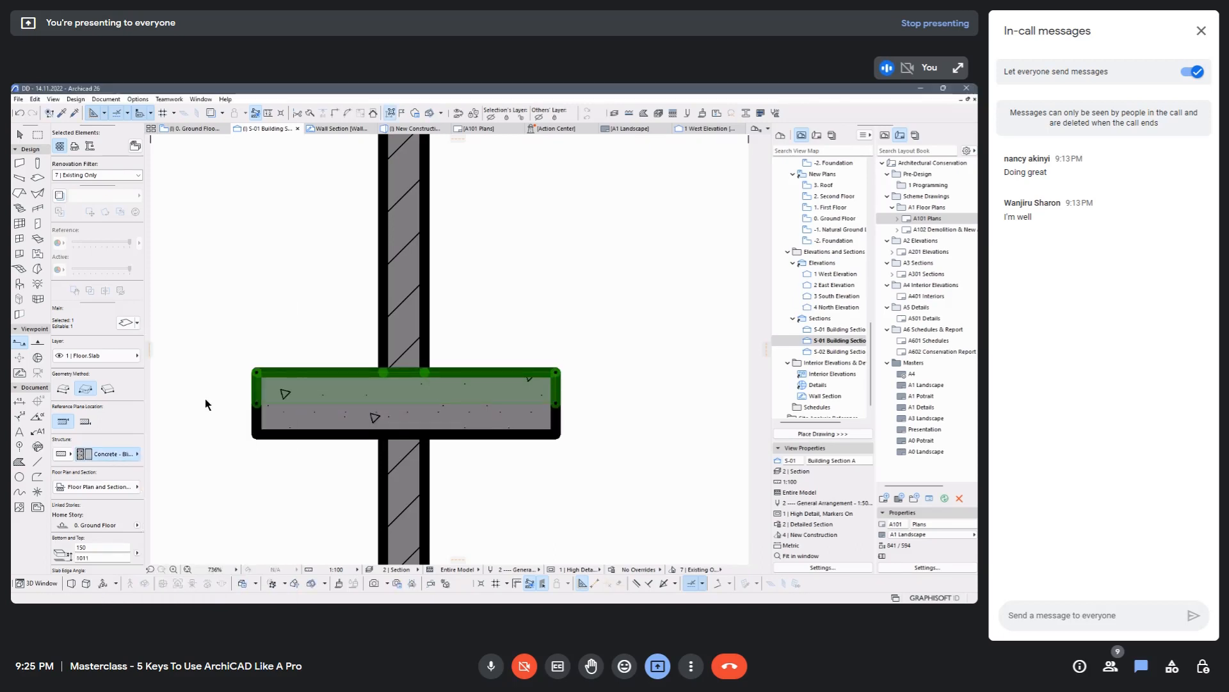
pyautogui.press('Escape')
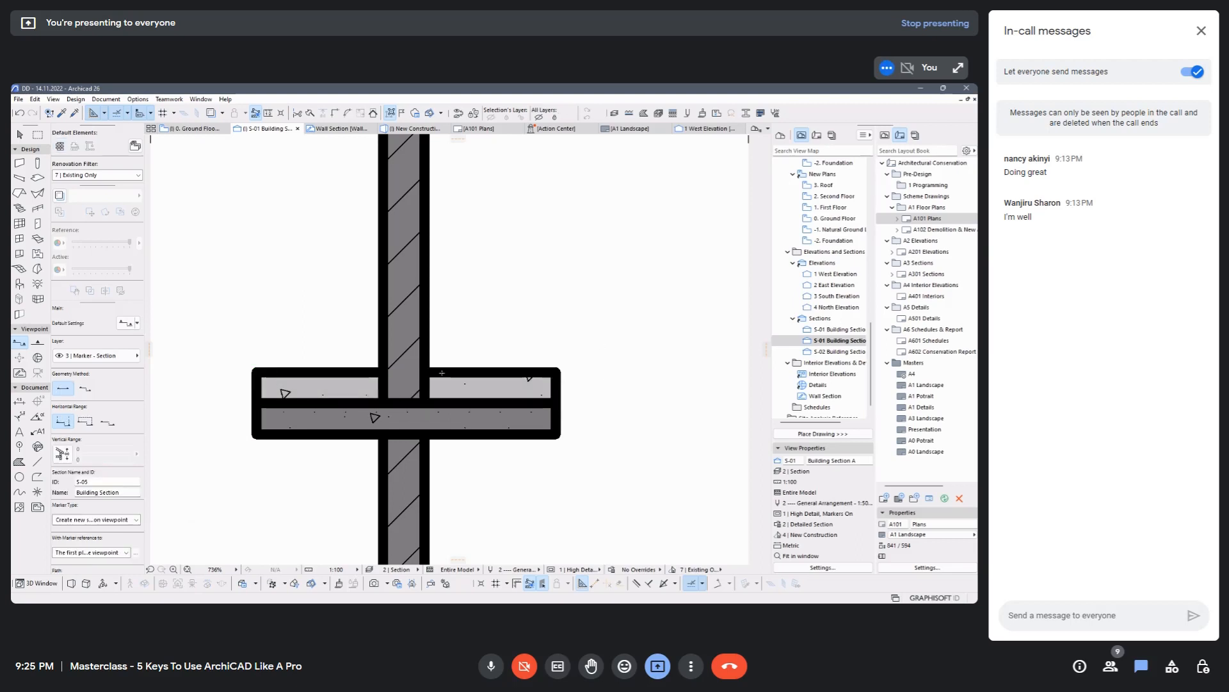
pyautogui.scroll(2, 453, 352)
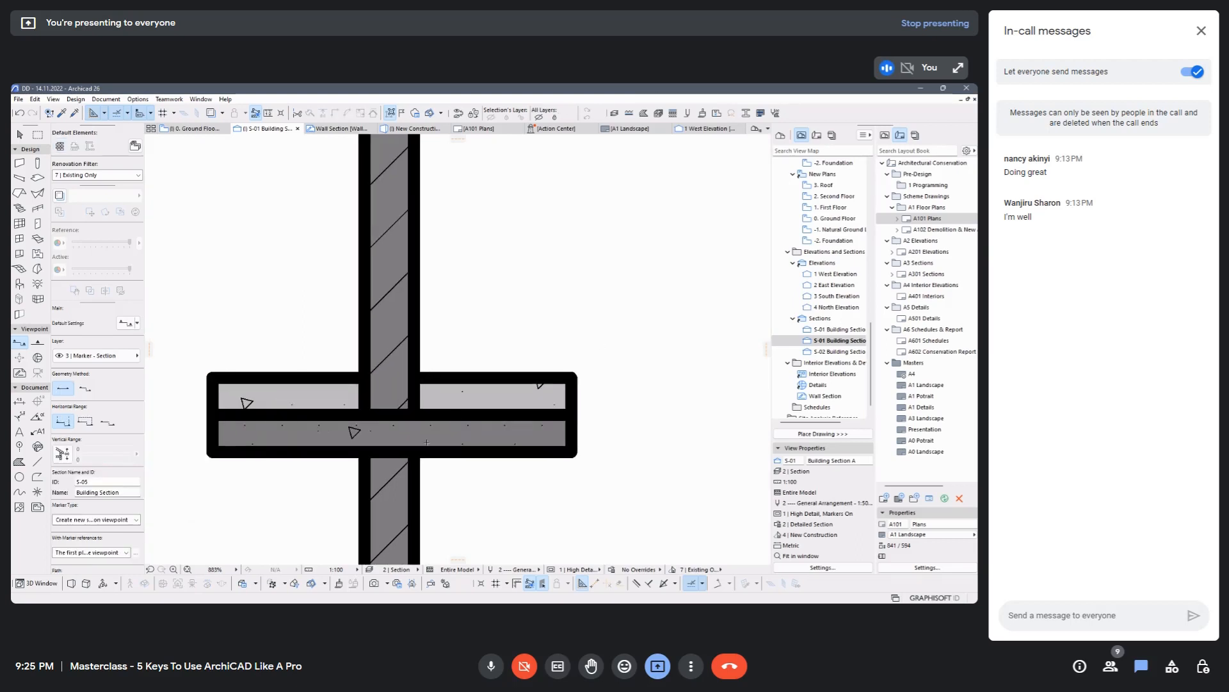
# Copy the upper slab about 136 mm upward so a third slab sits on top of the stack.
pyautogui.scroll(-1, 403, 363)
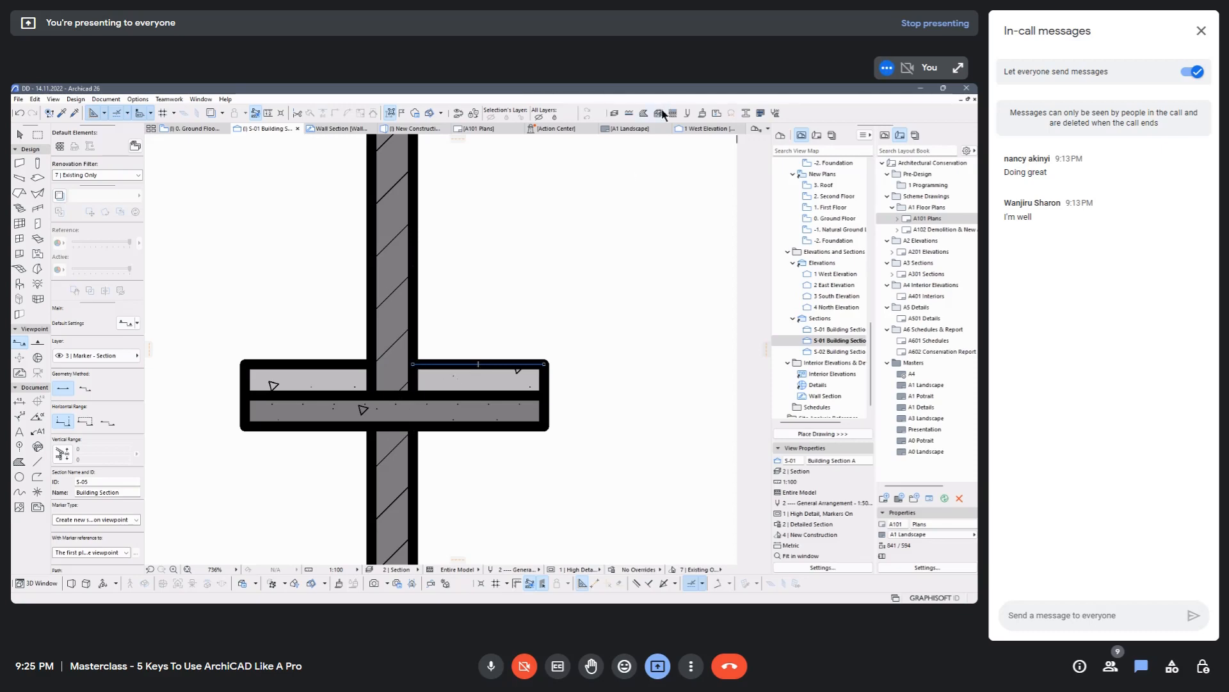
pyautogui.keyDown('shift'); pyautogui.click(544, 364); pyautogui.keyUp('shift')
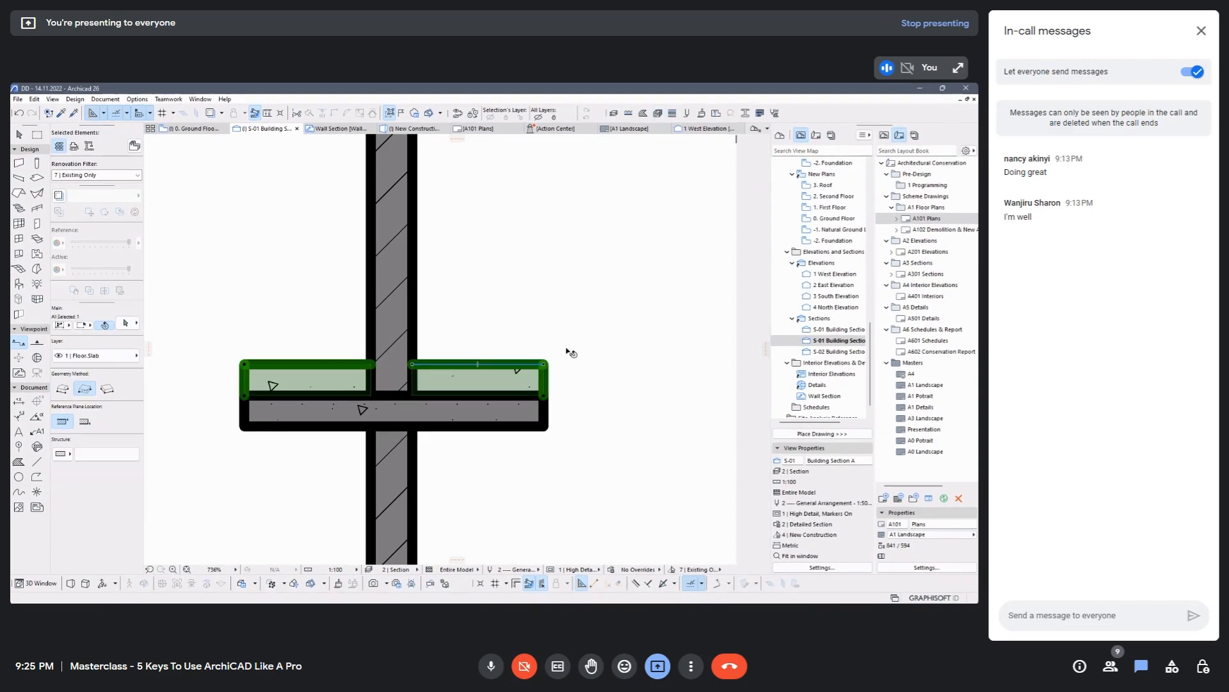
pyautogui.hotkey('ctrl', 'shift', 'd')
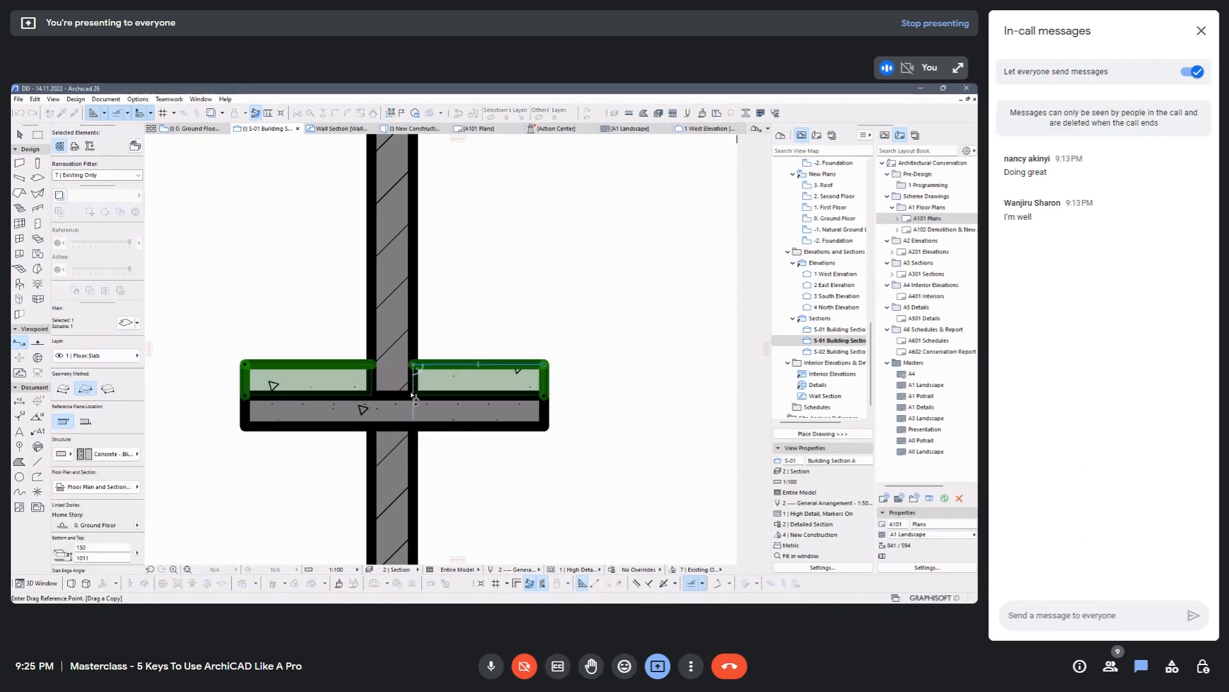
pyautogui.click(413, 393)
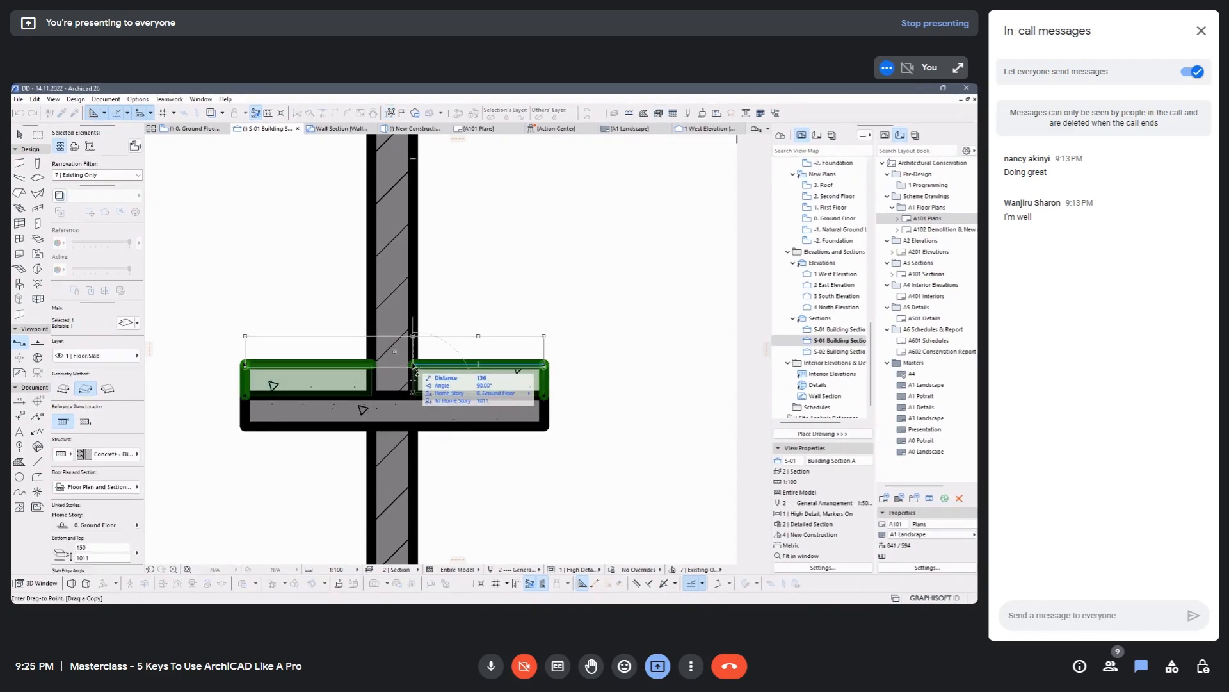
pyautogui.press('Escape')
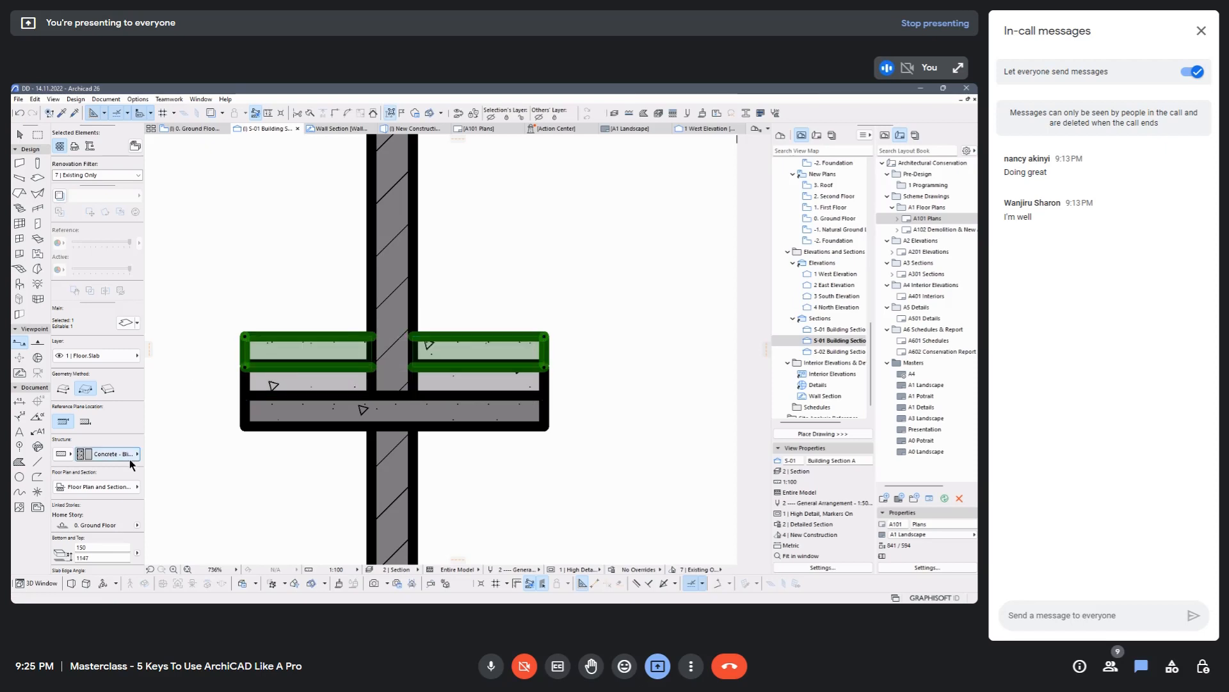
# Set the new top slab's building material to Brick and inspect its junction with the wall.
pyautogui.click(129, 459)
pyautogui.click(185, 452)
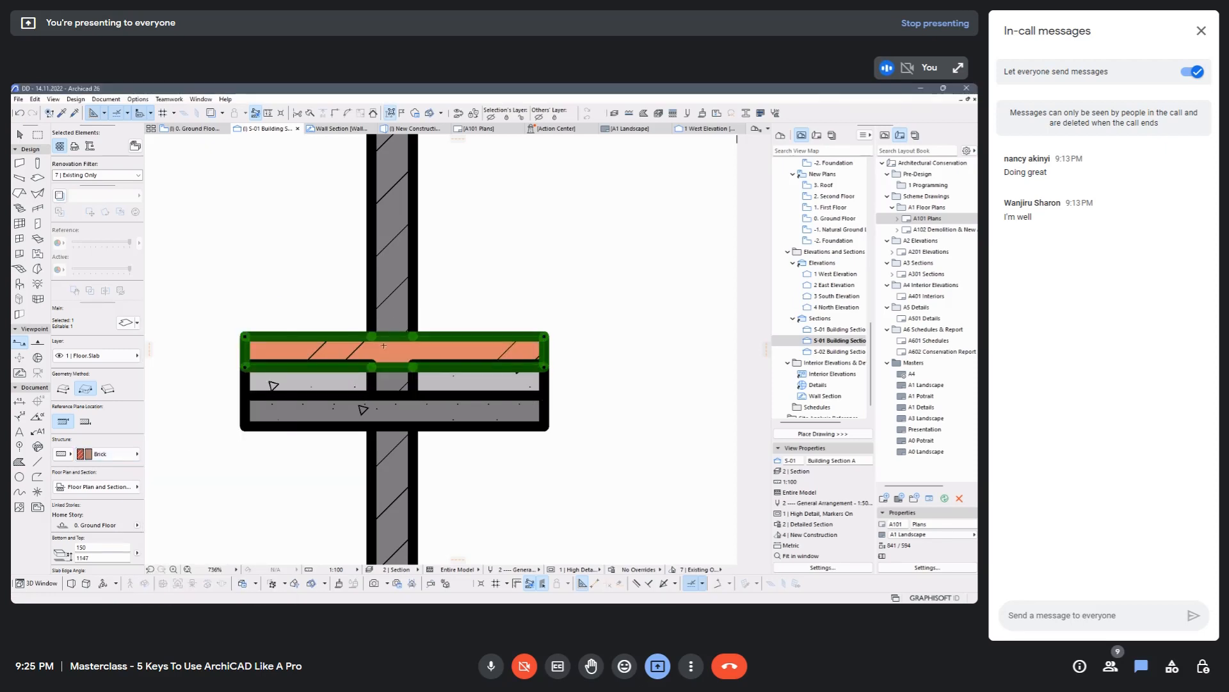
pyautogui.scroll(2, 384, 345)
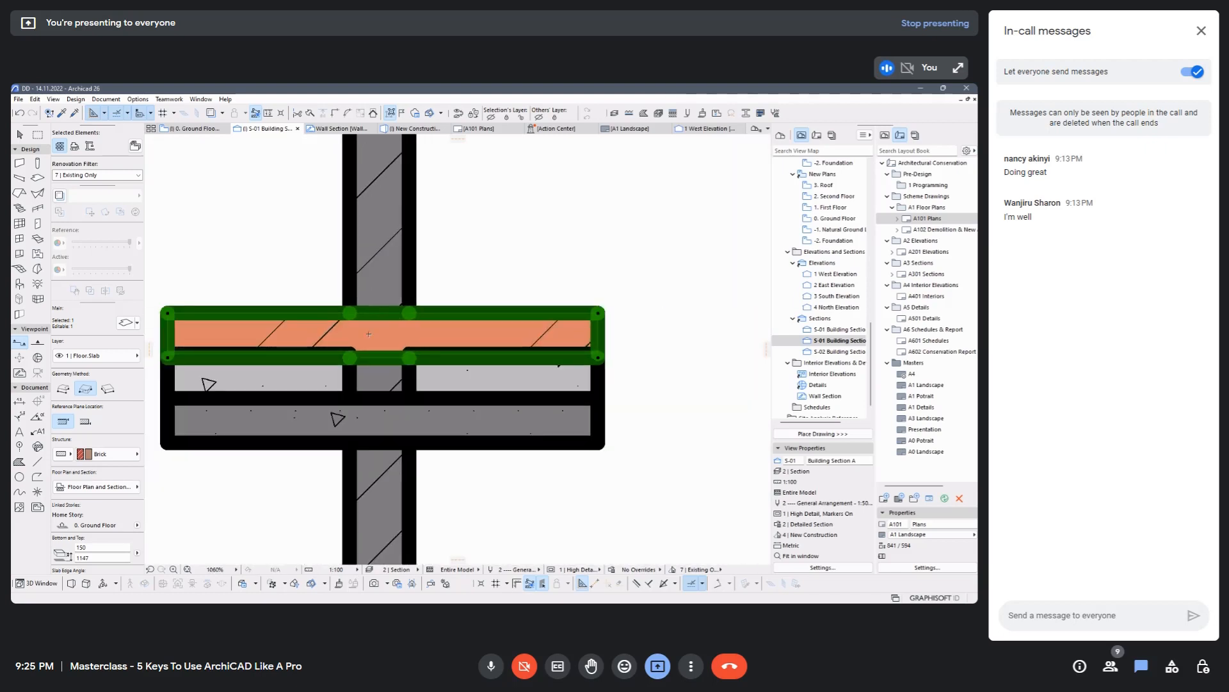
# Try Limestone and then Stone as the top slab's building material.
pyautogui.click(128, 455)
pyautogui.click(183, 515)
pyautogui.click(131, 454)
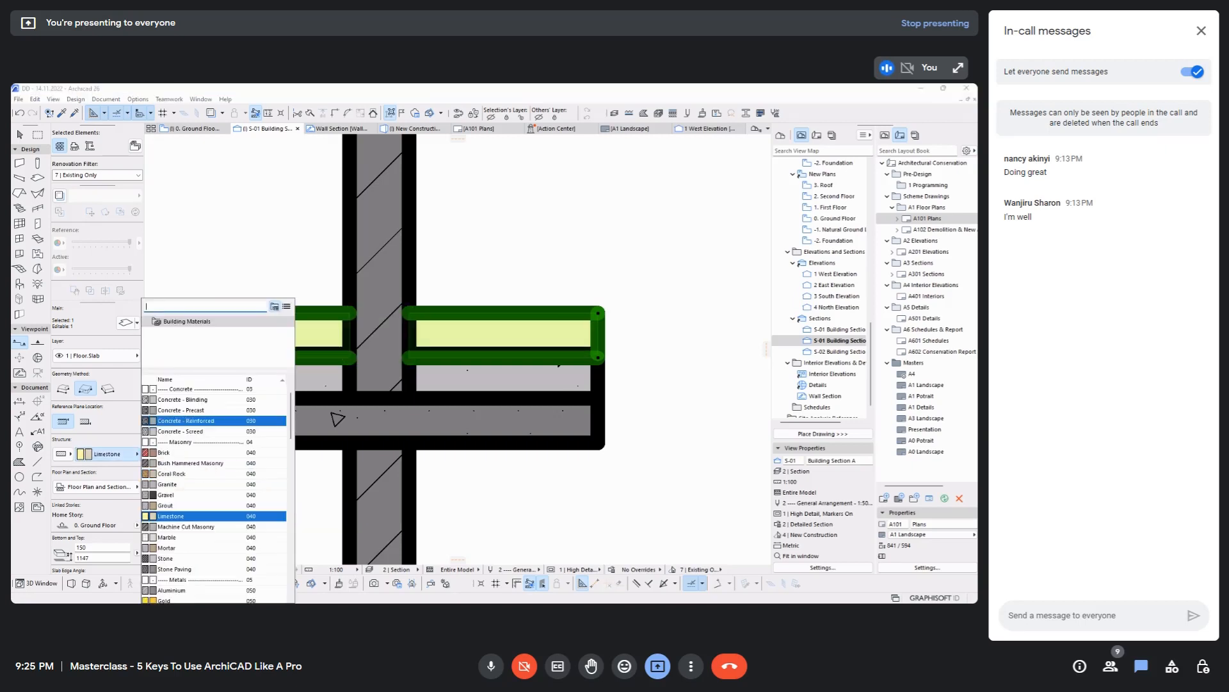
pyautogui.click(179, 557)
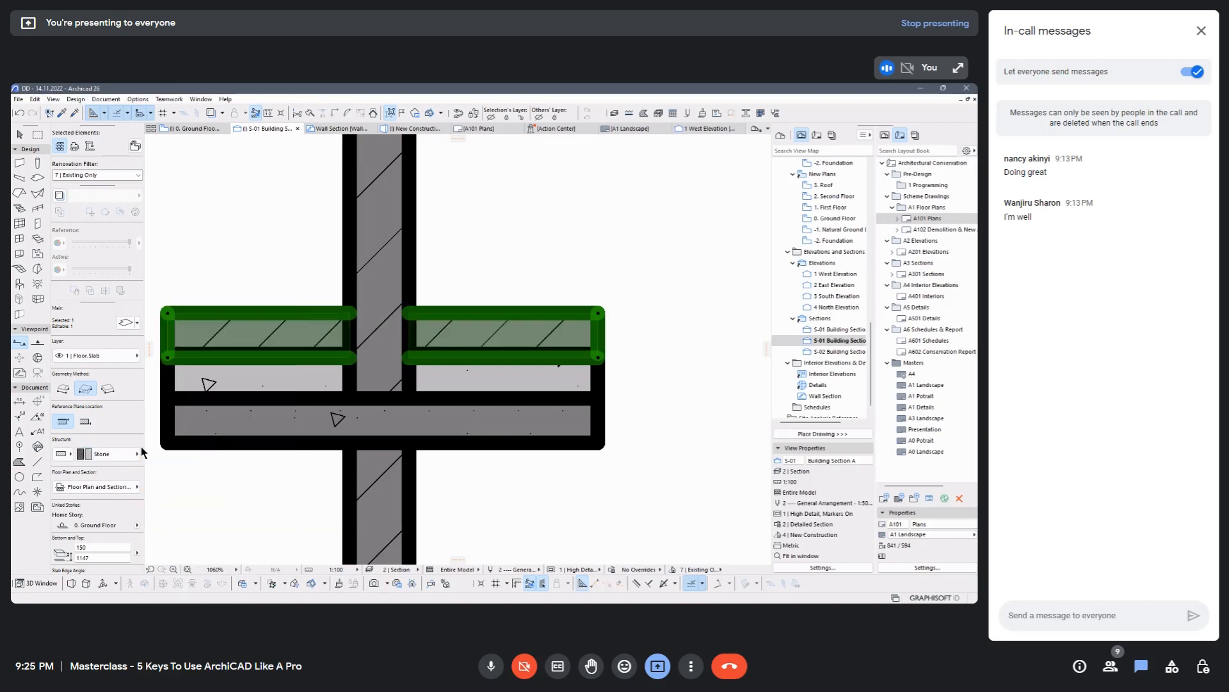
# Try Aluminium and then Metal - Structural as the top slab's building material.
pyautogui.click(122, 457)
pyautogui.scroll(-3, 215, 494)
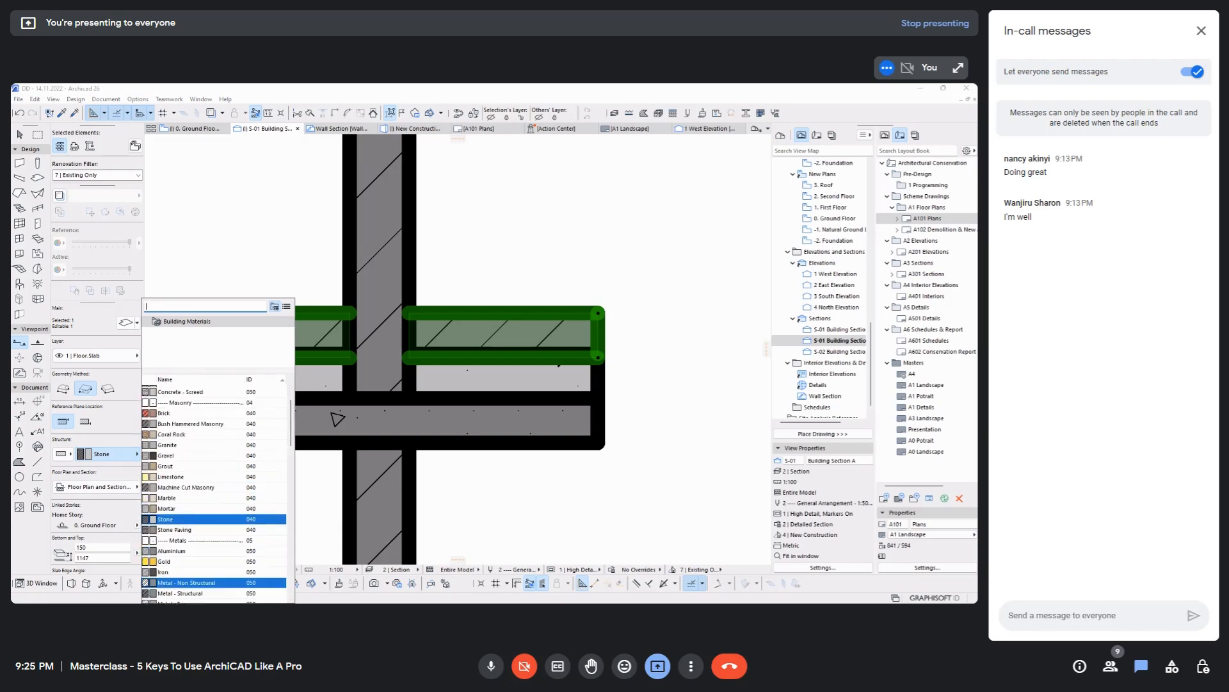
pyautogui.click(182, 556)
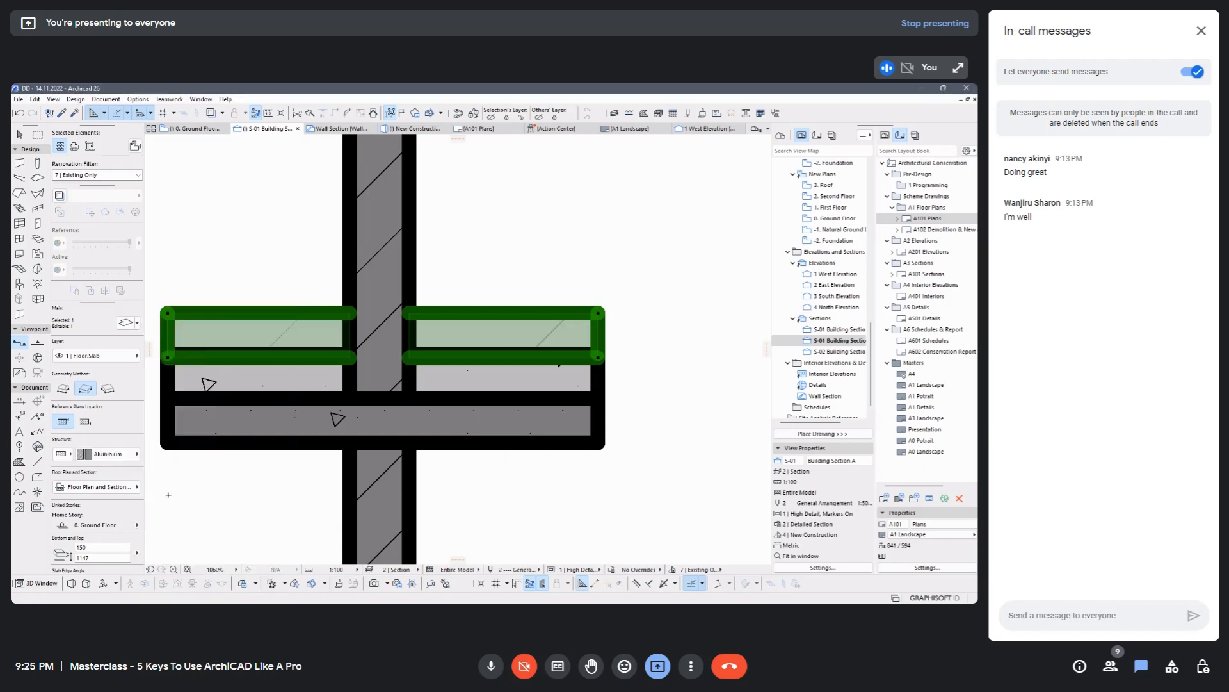
pyautogui.click(121, 455)
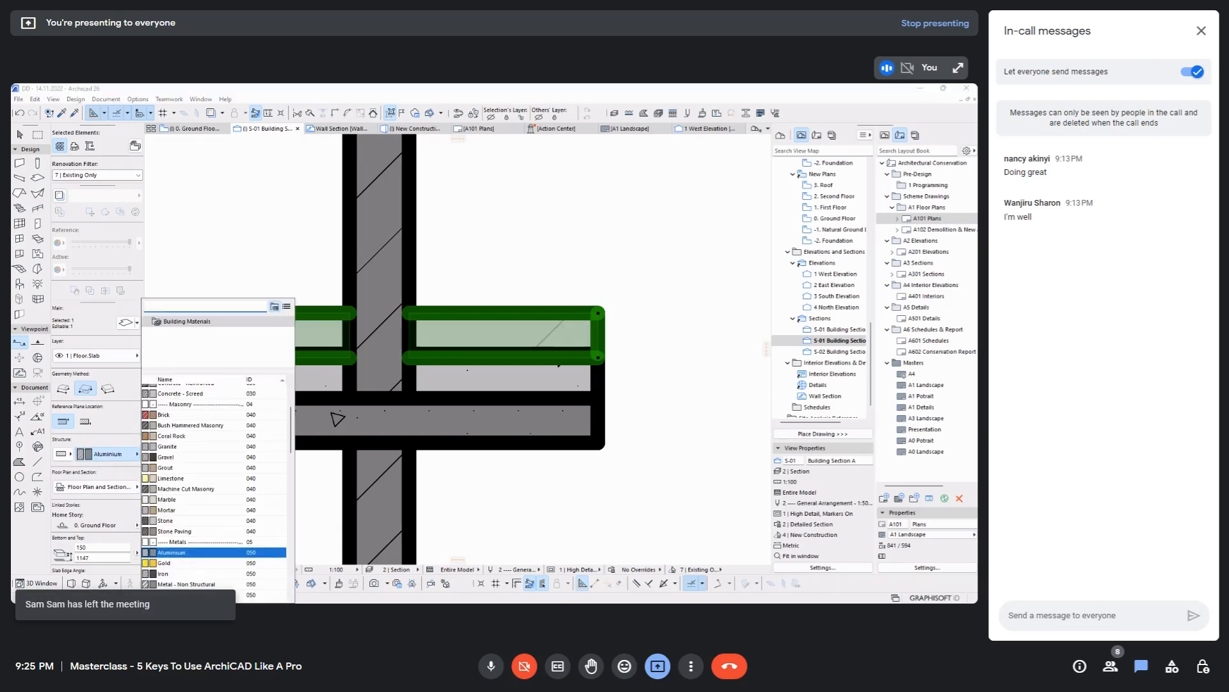
pyautogui.scroll(-3, 215, 512)
pyautogui.click(187, 536)
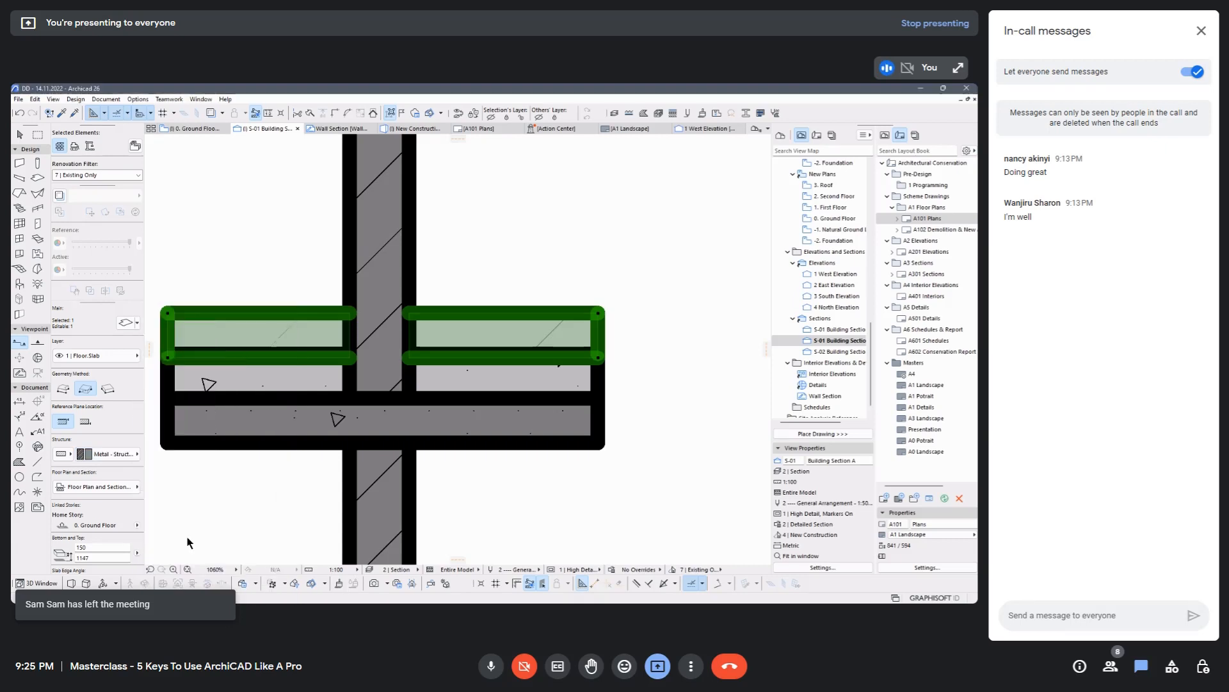
# Change the top slab's building material to Steel Framing.
pyautogui.click(105, 453)
pyautogui.scroll(-3, 193, 494)
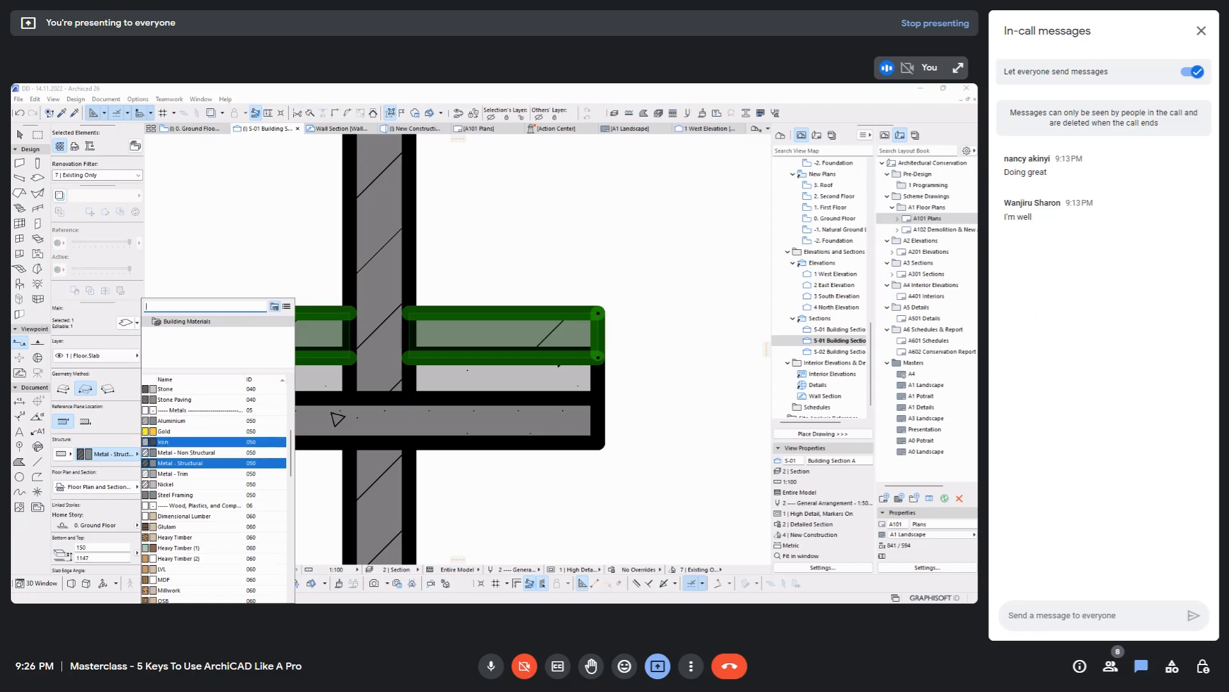
pyautogui.click(175, 495)
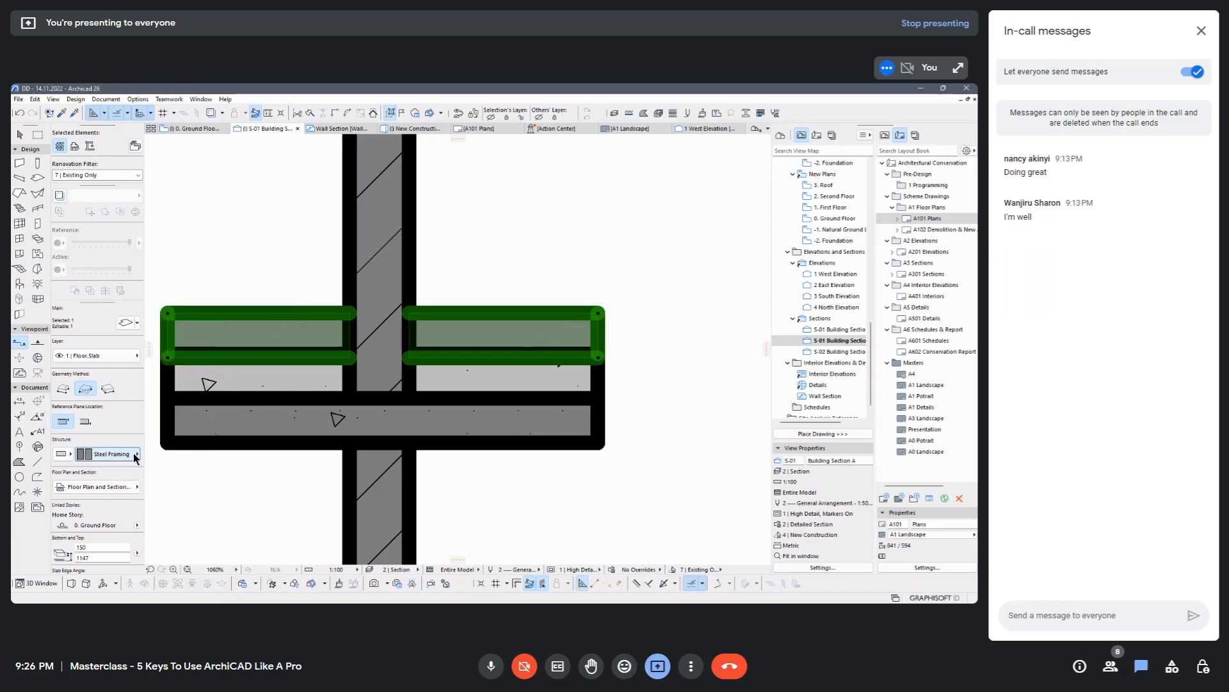
# Set the top slab's building material to Heavy Timber, inspect its junction with the wall, and deselect the slab.
pyautogui.click(106, 453)
pyautogui.scroll(-5, 215, 493)
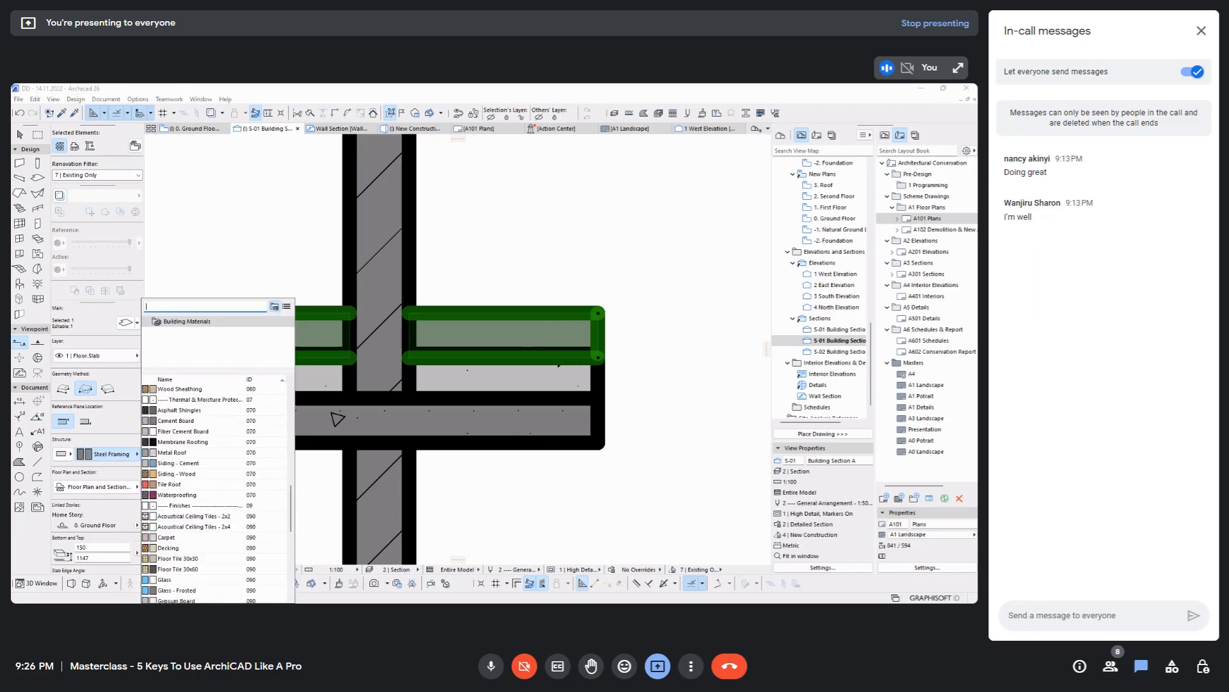
pyautogui.scroll(5, 215, 452)
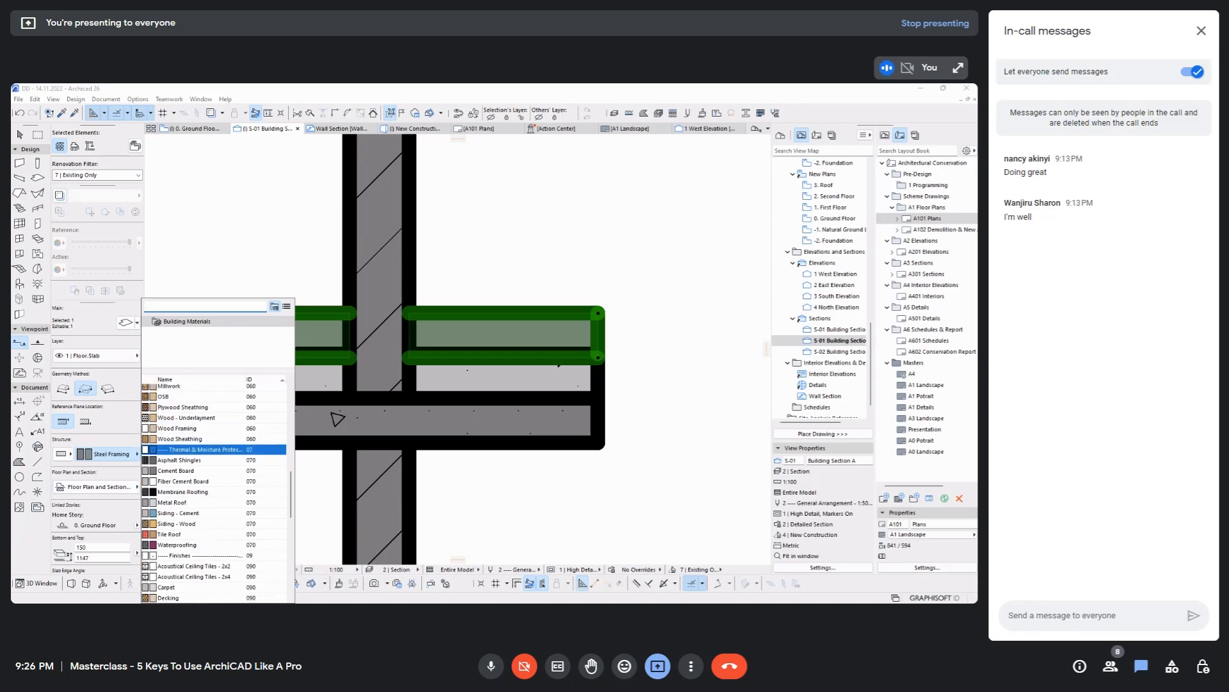
pyautogui.click(192, 452)
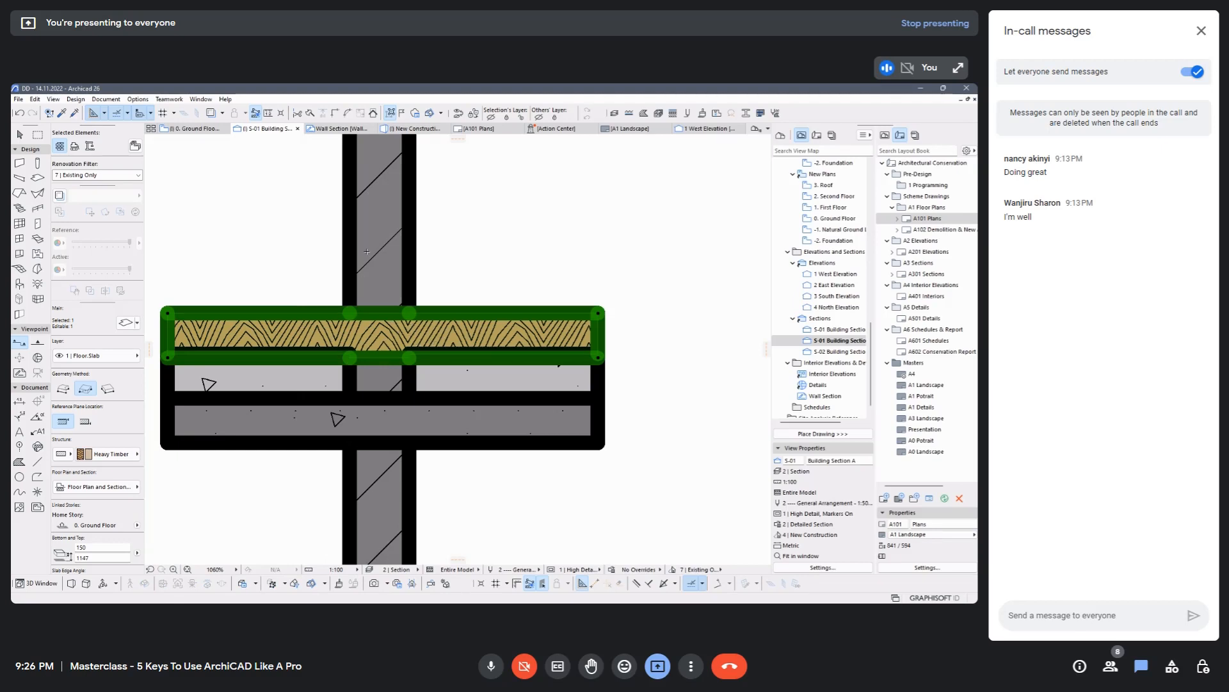
pyautogui.scroll(-3, 402, 266)
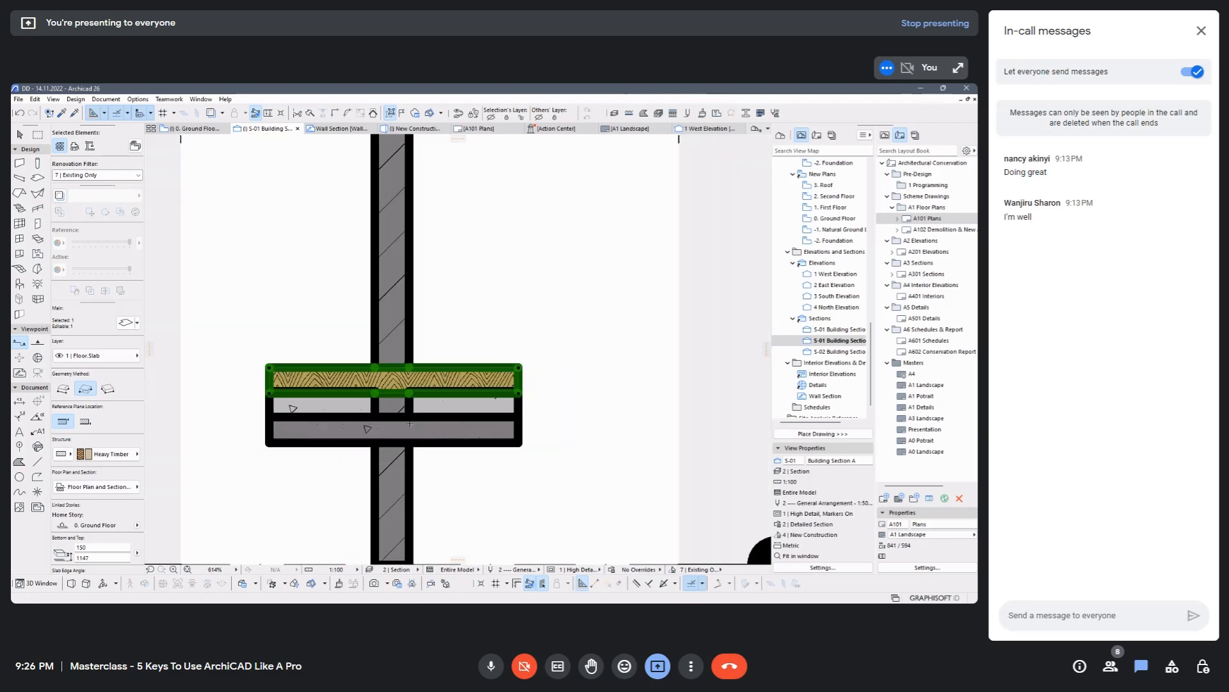
pyautogui.scroll(1, 353, 405)
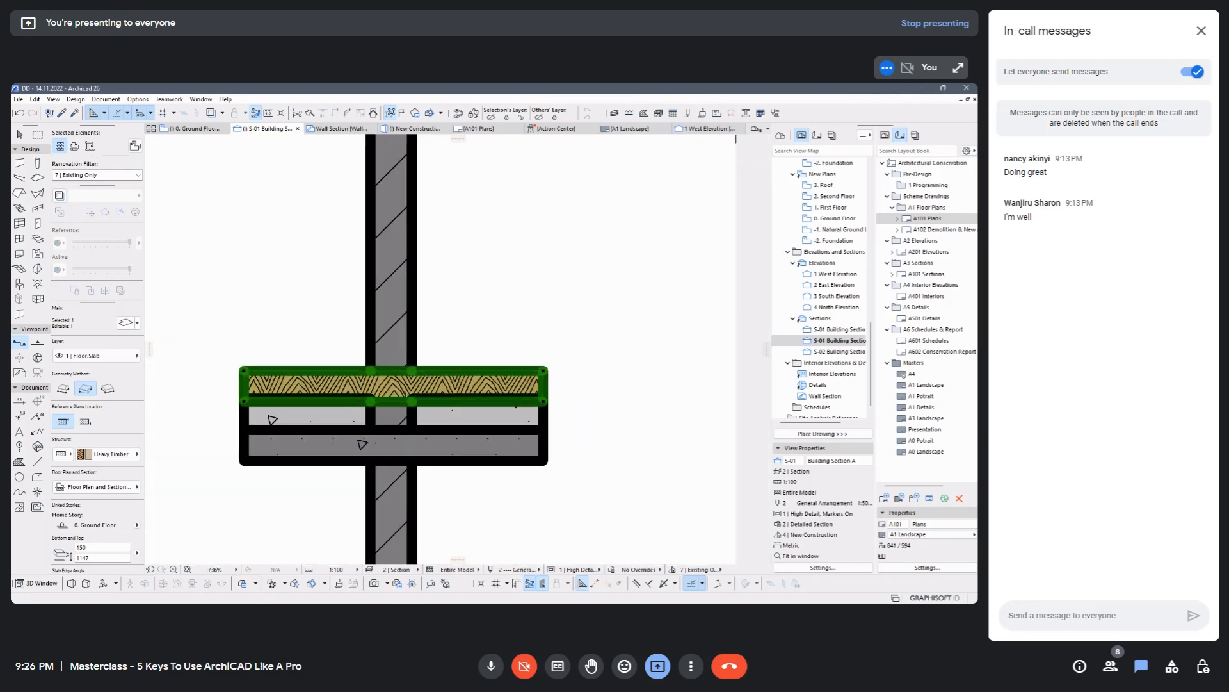
pyautogui.press('Escape')
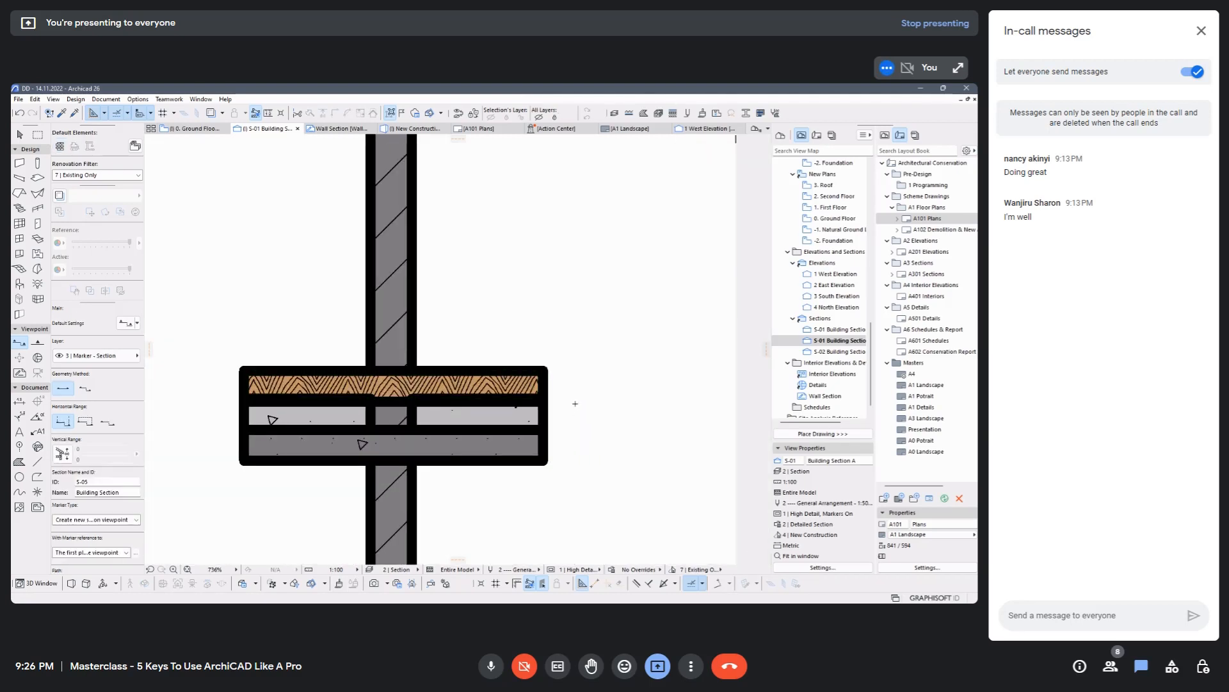
# Open the Building Materials settings, enlarge the dialog and classifications list, and review the properties of Concrete - Blinding down to its physical properties.
pyautogui.click(659, 114)
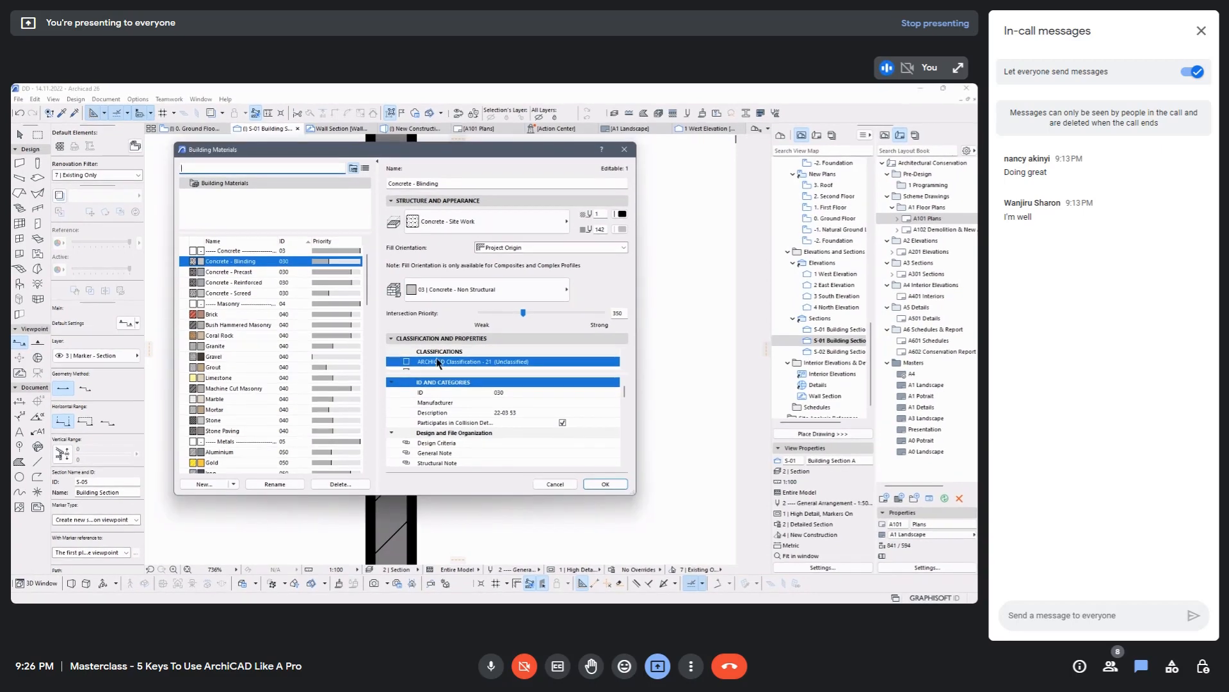
pyautogui.moveTo(634, 493); pyautogui.dragTo(698, 540)
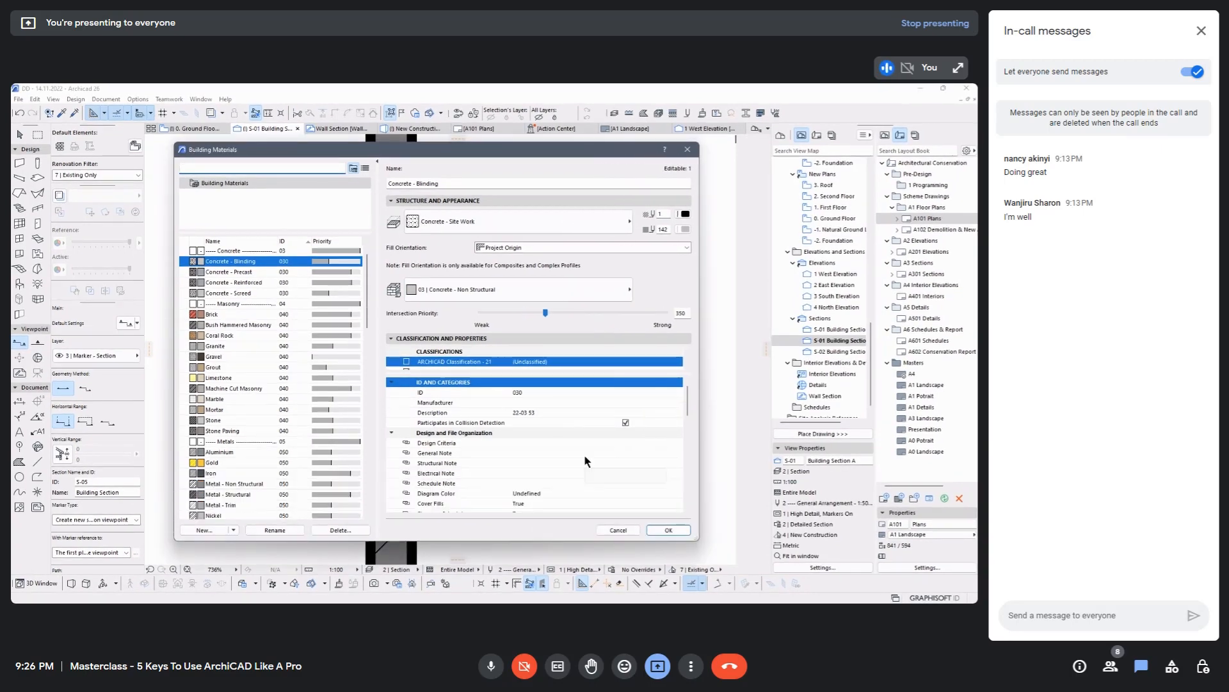
pyautogui.moveTo(577, 376)
pyautogui.mouseDown()
pyautogui.moveTo(570, 423)
pyautogui.moveTo(573, 389)
pyautogui.mouseUp()
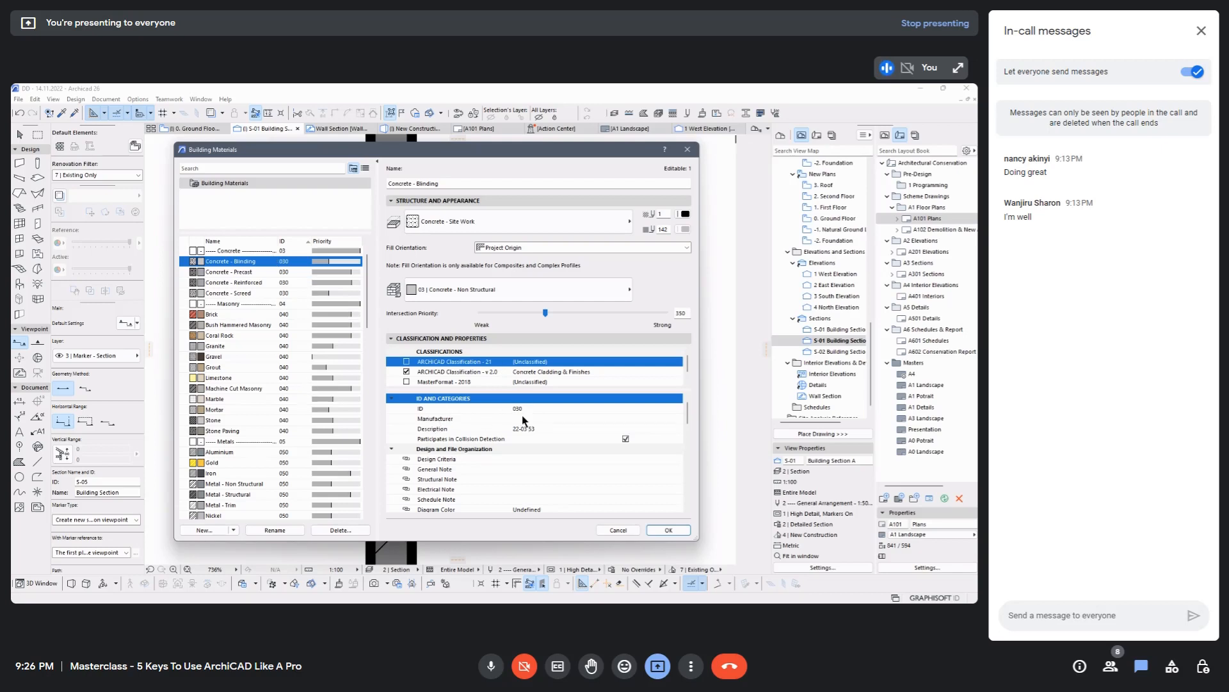
pyautogui.scroll(-2, 476, 437)
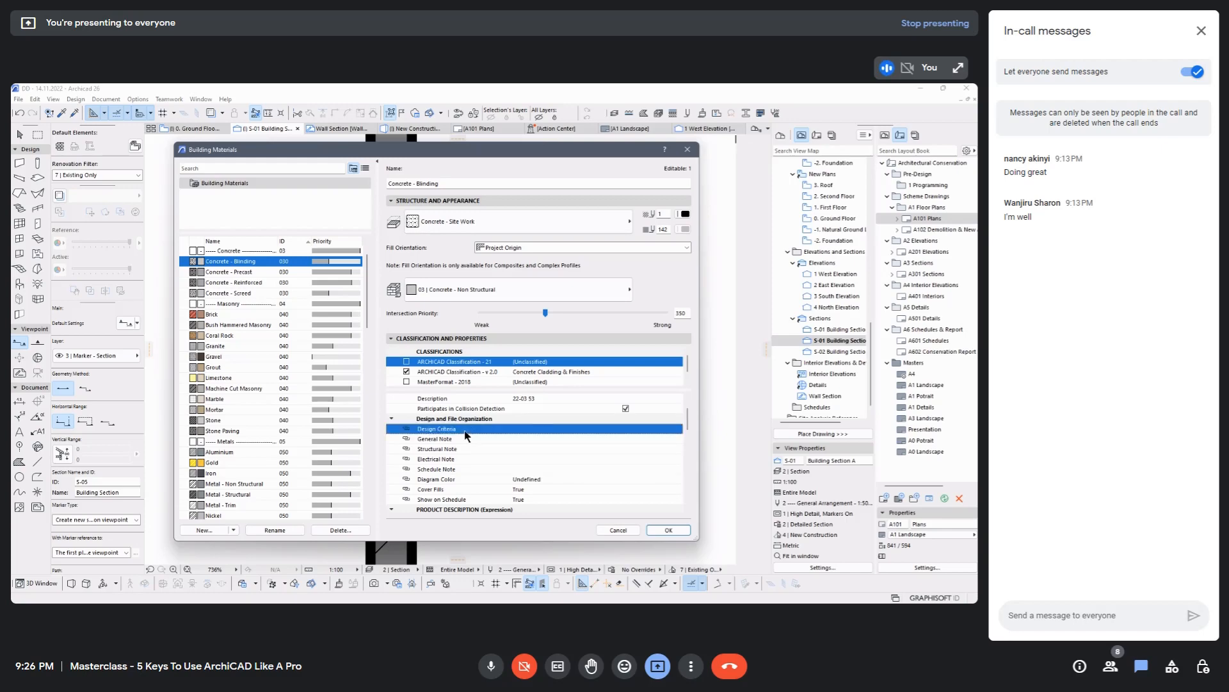
pyautogui.click(471, 438)
pyautogui.scroll(-5, 474, 461)
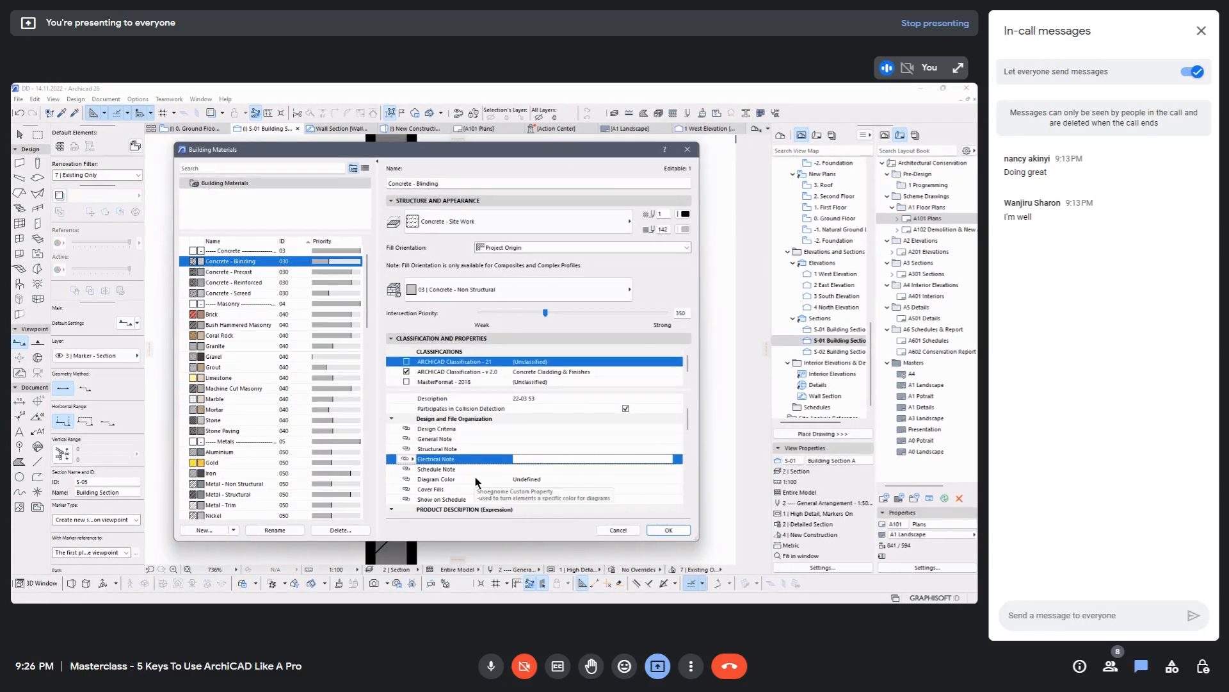
pyautogui.scroll(-5, 477, 485)
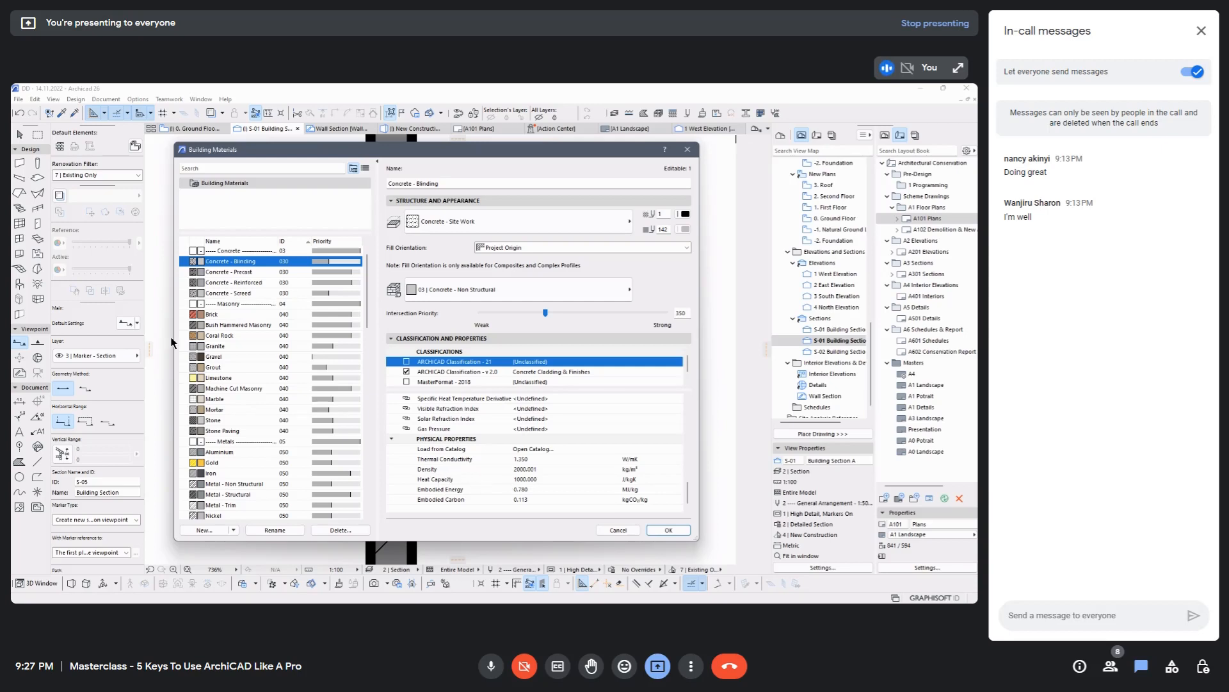
# Browse the remaining concrete materials and Brick in the Building Materials list, and review Brick's properties.
pyautogui.click(245, 271)
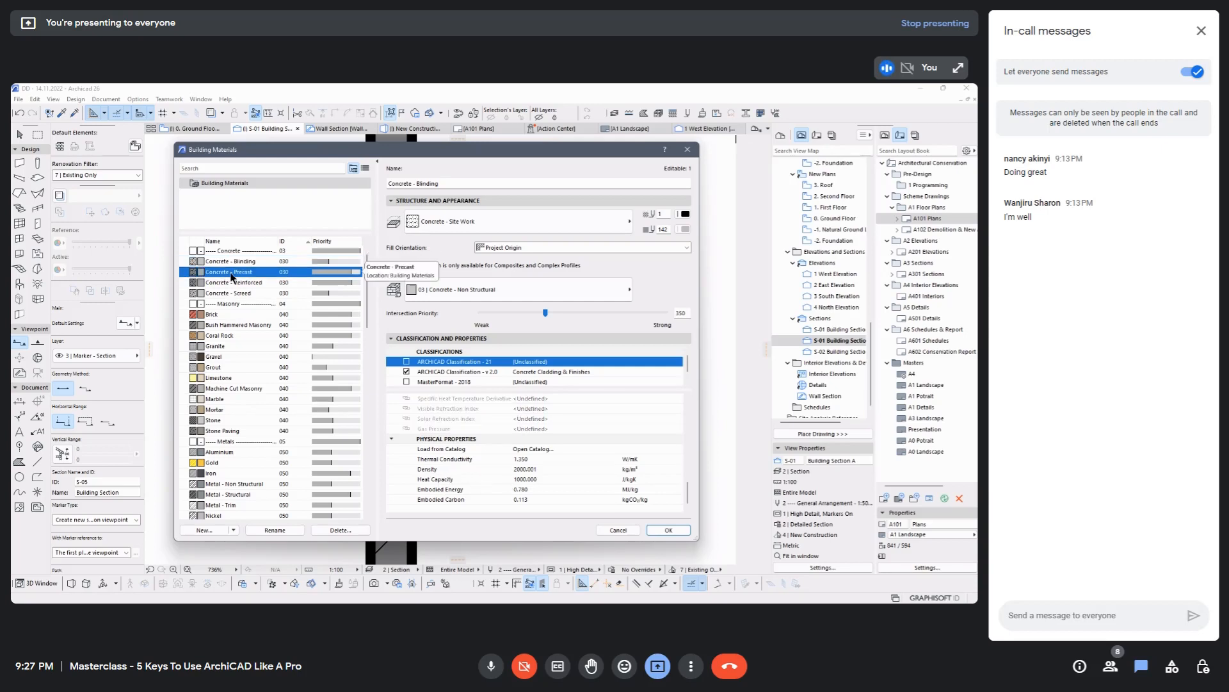
pyautogui.click(234, 283)
pyautogui.click(237, 293)
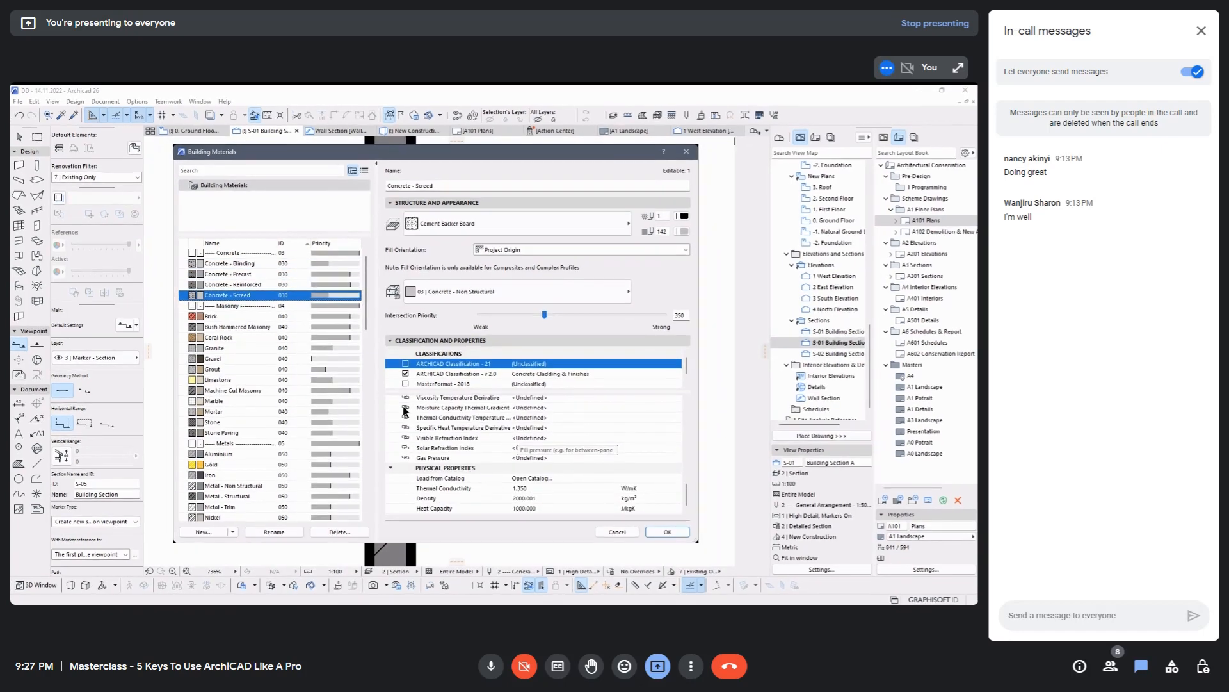
pyautogui.click(212, 316)
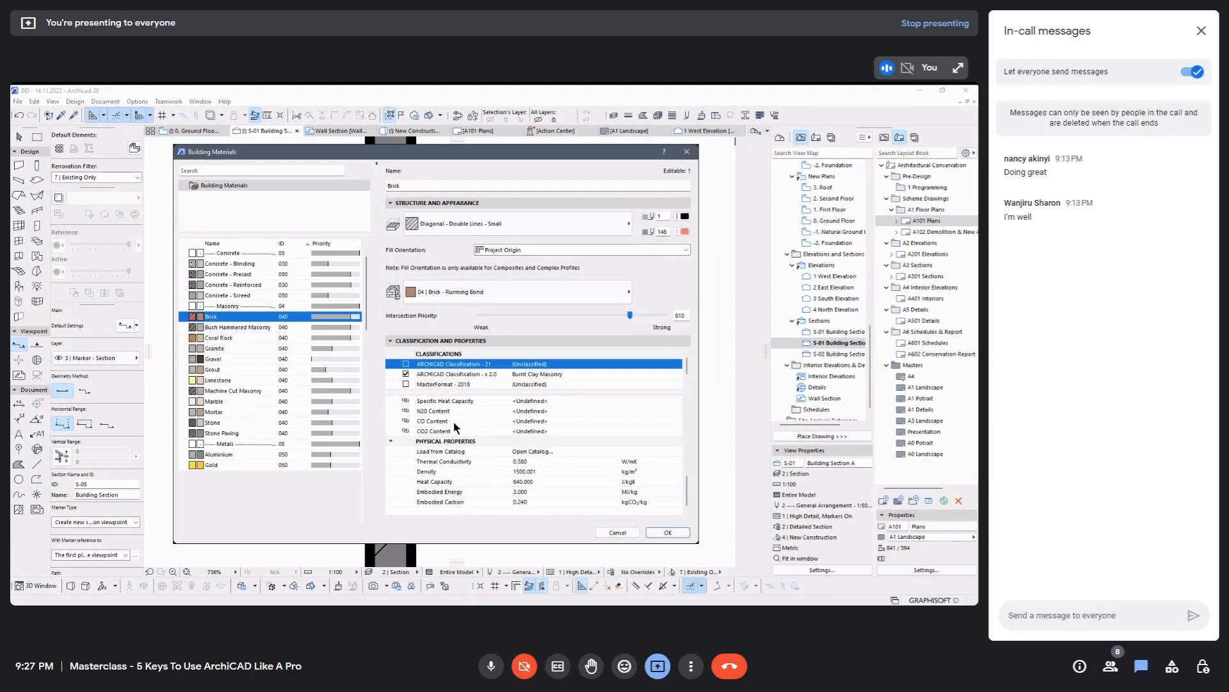
pyautogui.scroll(-5, 404, 413)
pyautogui.scroll(3, 402, 413)
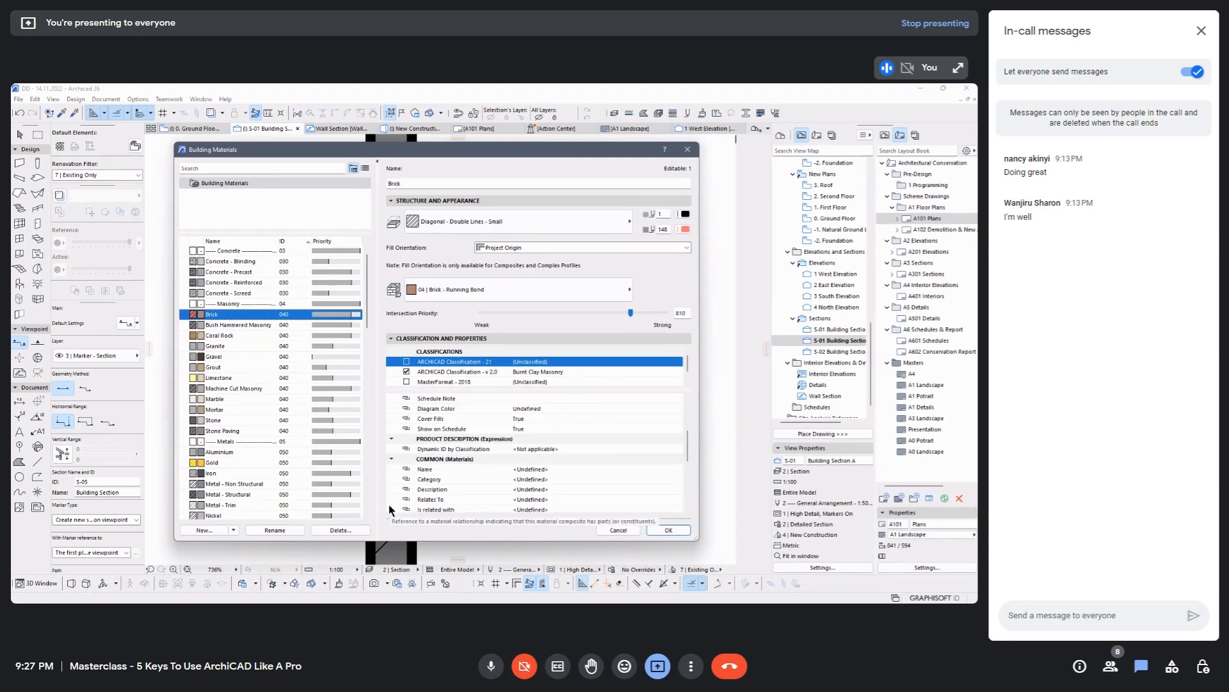
# Collapse every Brick property group except Physical Properties and examine the thermal, density and embodied energy and carbon values.
pyautogui.click(392, 459)
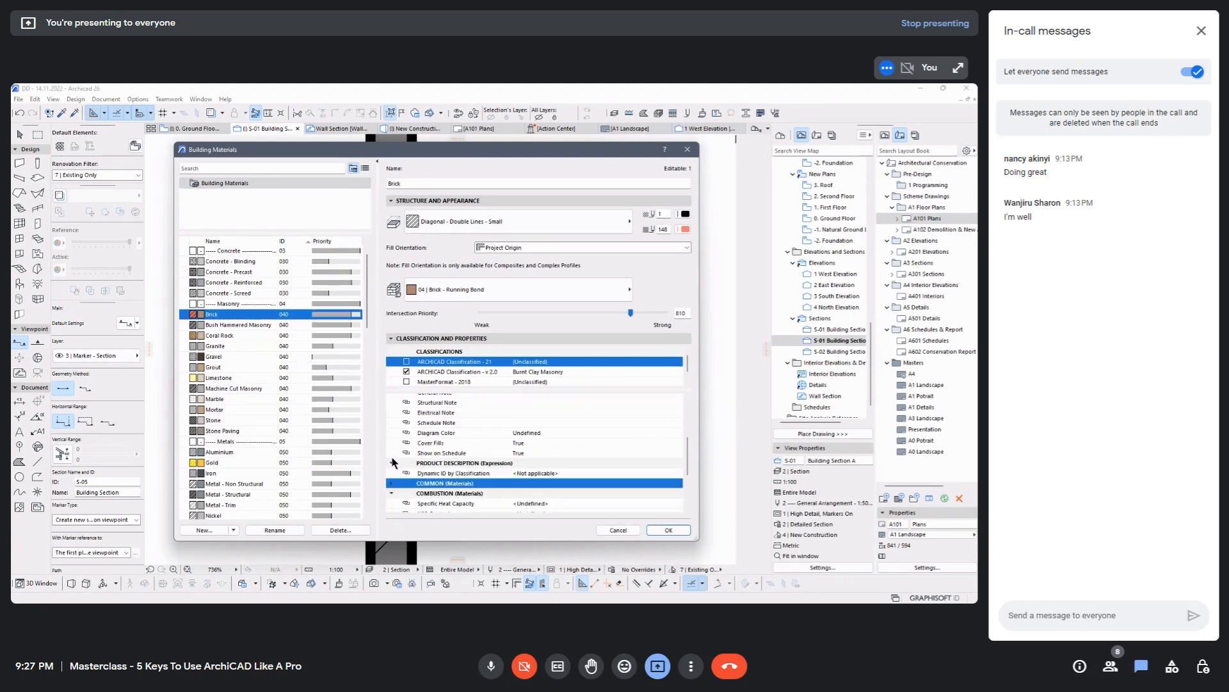
pyautogui.click(392, 461)
pyautogui.click(392, 461)
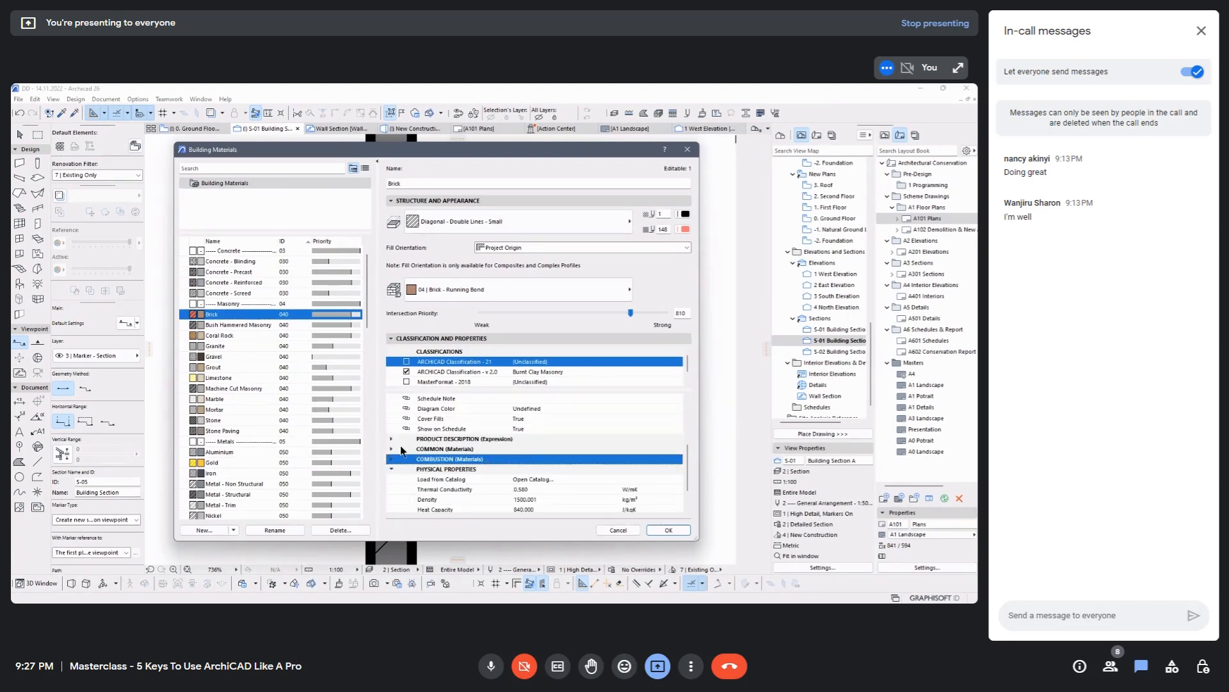
pyautogui.scroll(4, 401, 446)
pyautogui.click(391, 449)
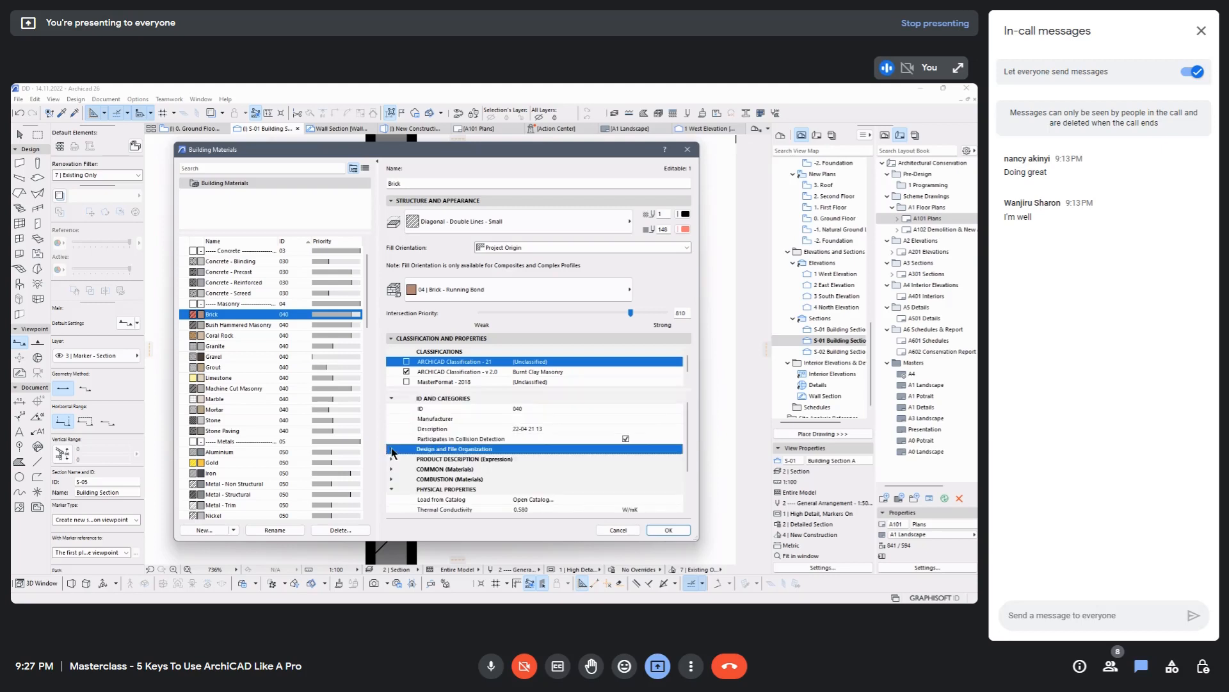
pyautogui.click(392, 398)
pyautogui.scroll(-1, 499, 450)
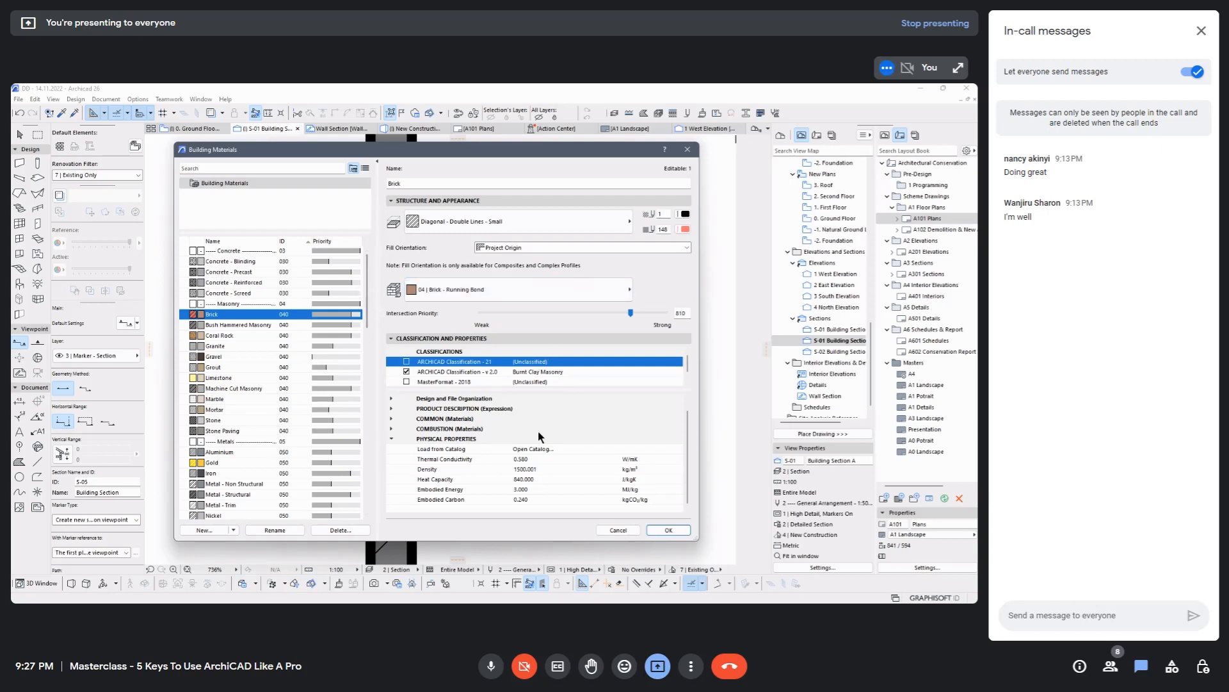
# Create a new, non-duplicated building material named Stainless Steel.
pyautogui.click(209, 529)
pyautogui.click(415, 274)
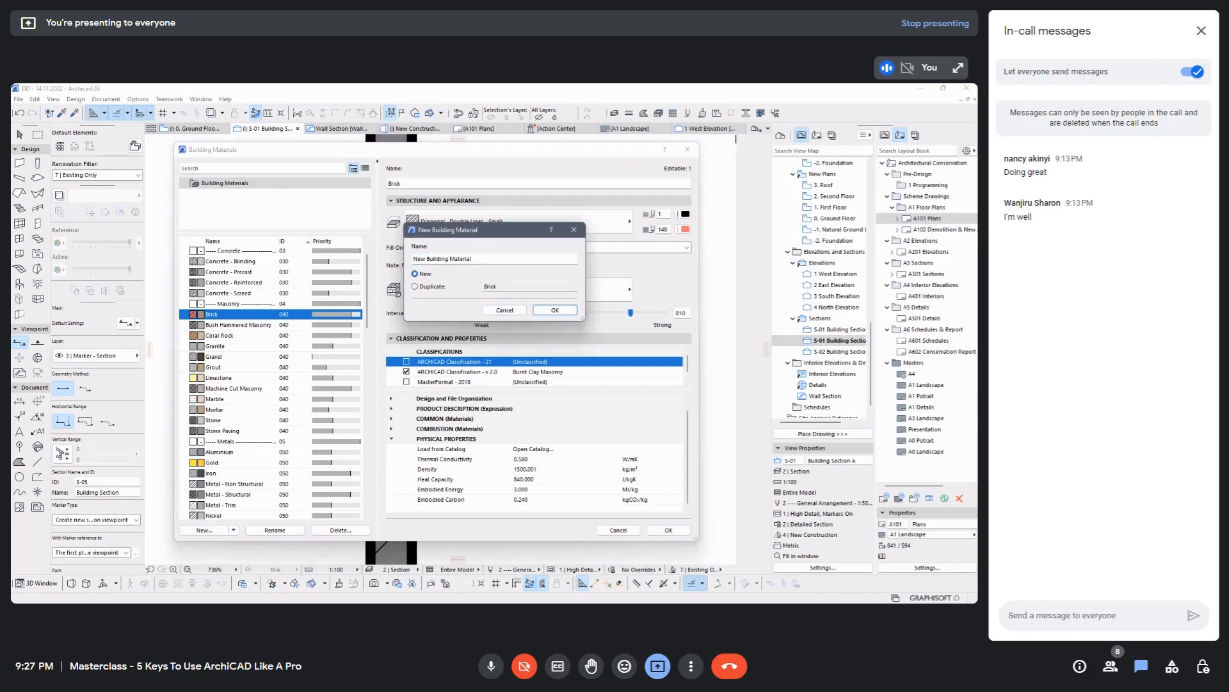
pyautogui.click(415, 287)
pyautogui.moveTo(472, 259); pyautogui.dragTo(382, 260)
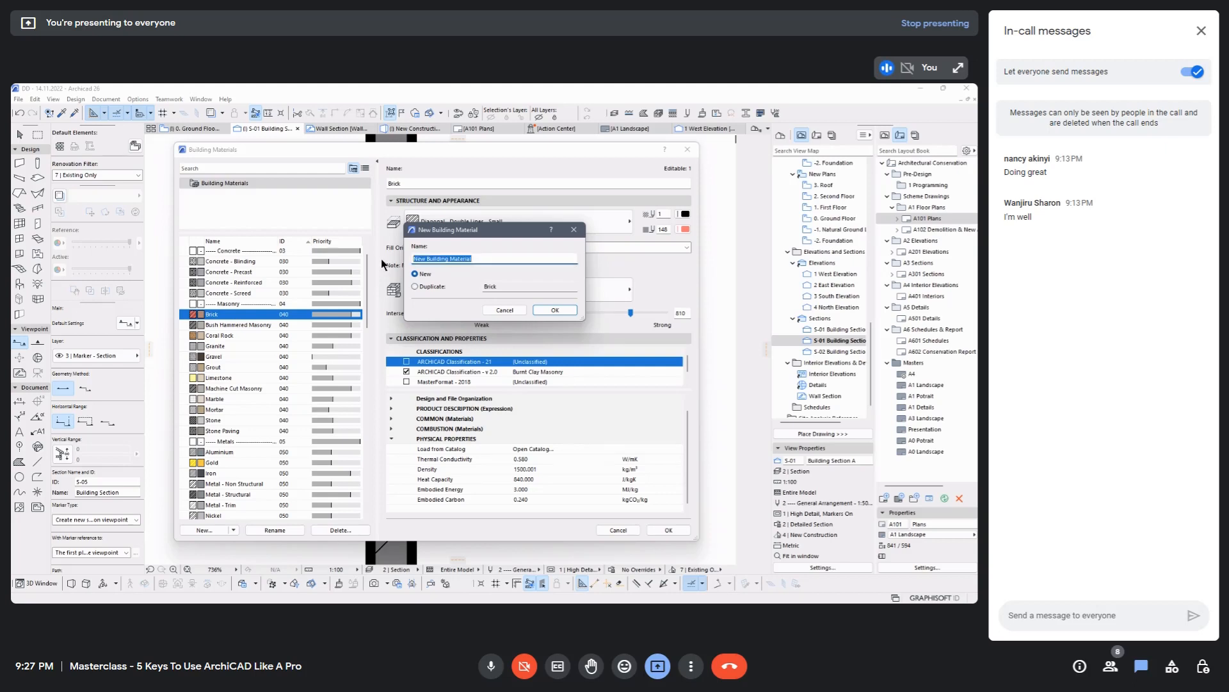
pyautogui.write('Stainless Steel')
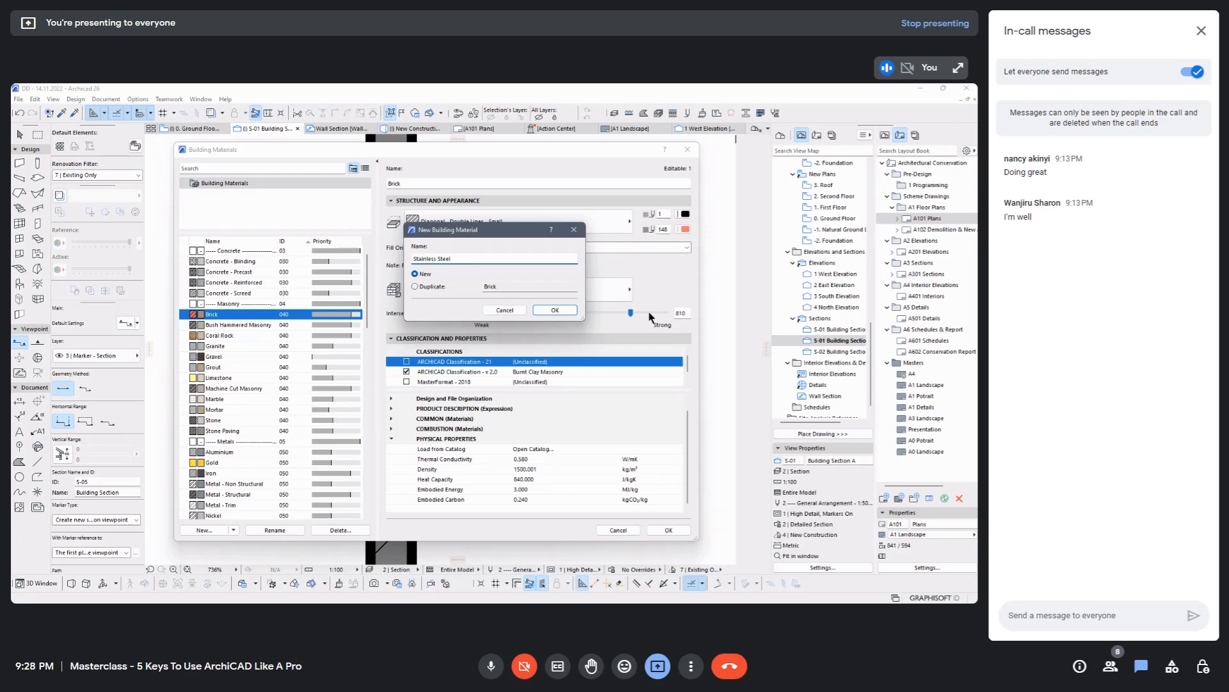
pyautogui.click(556, 310)
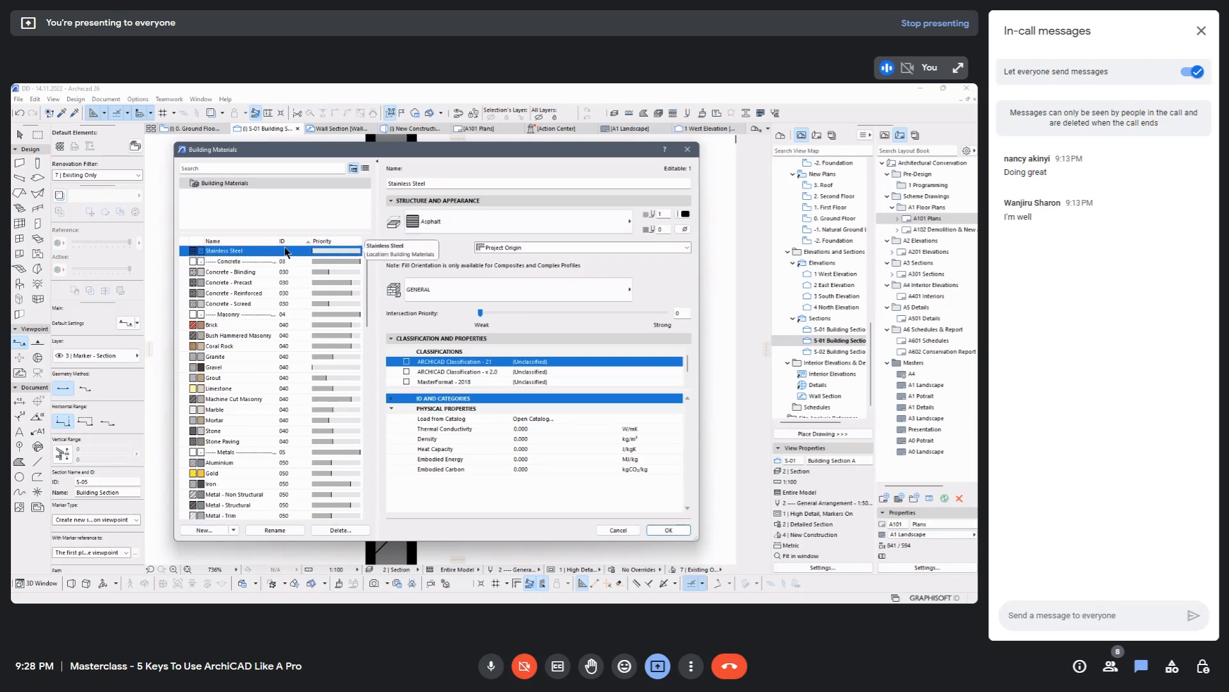
# Expand the ID and Categories properties of Stainless Steel and set its ID to 050.
pyautogui.click(390, 398)
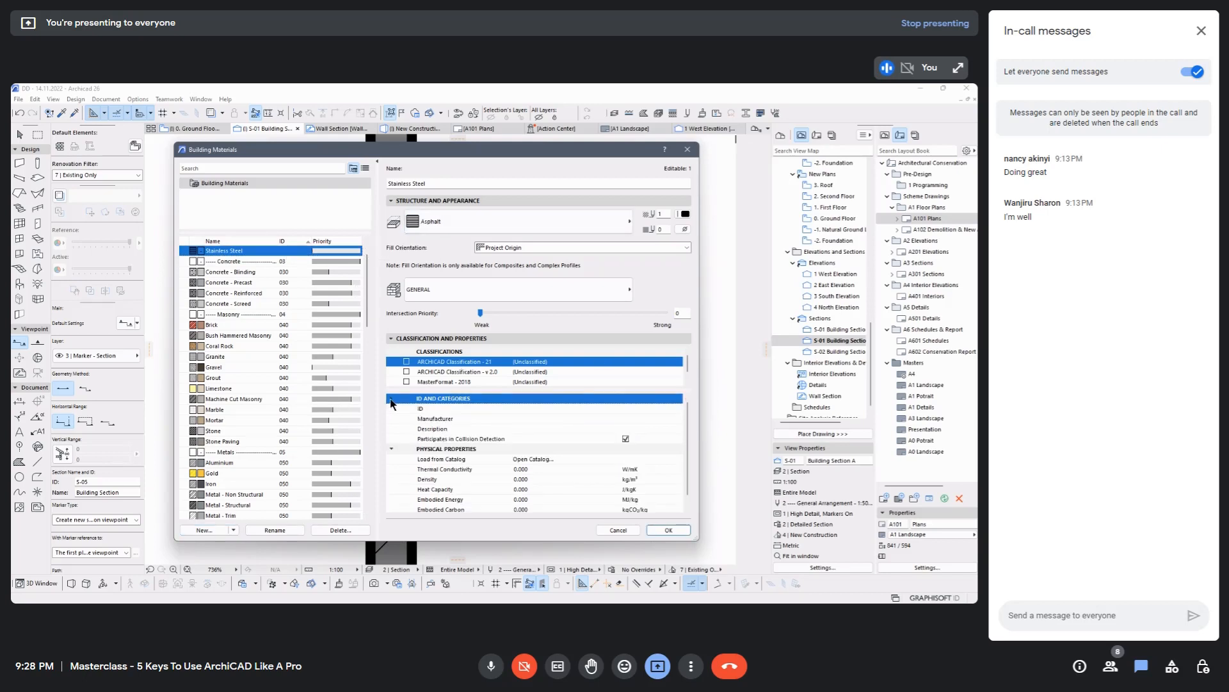
pyautogui.click(531, 408)
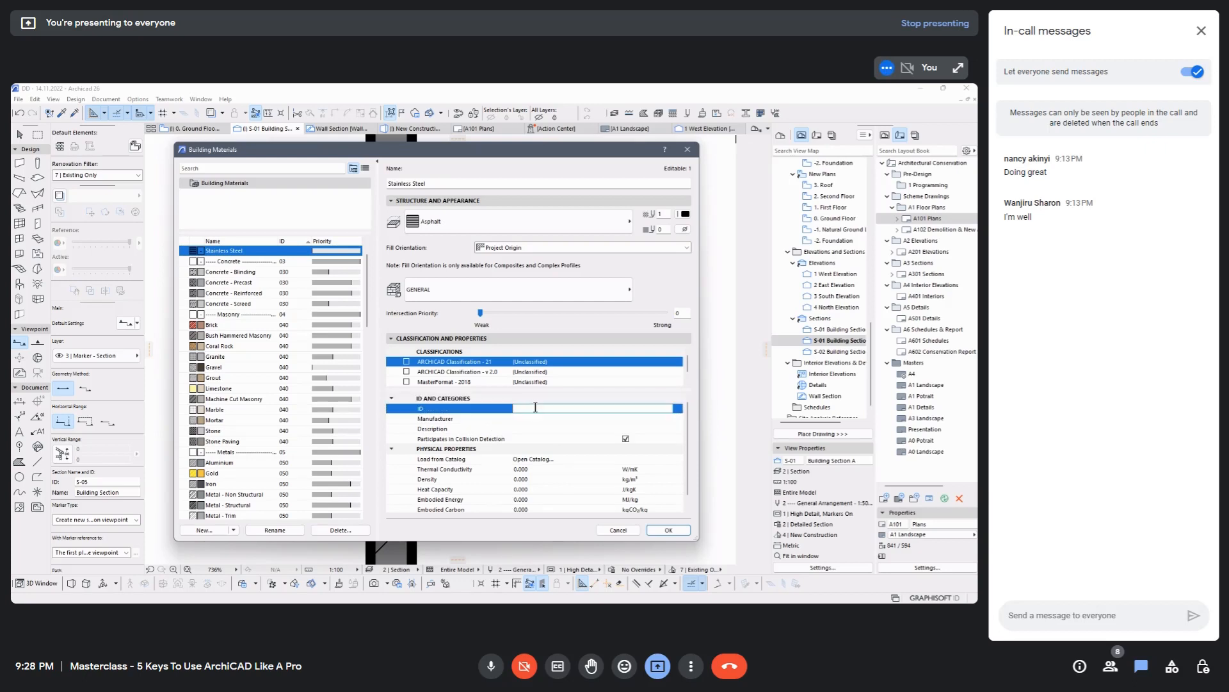
pyautogui.write('050')
pyautogui.click(514, 418)
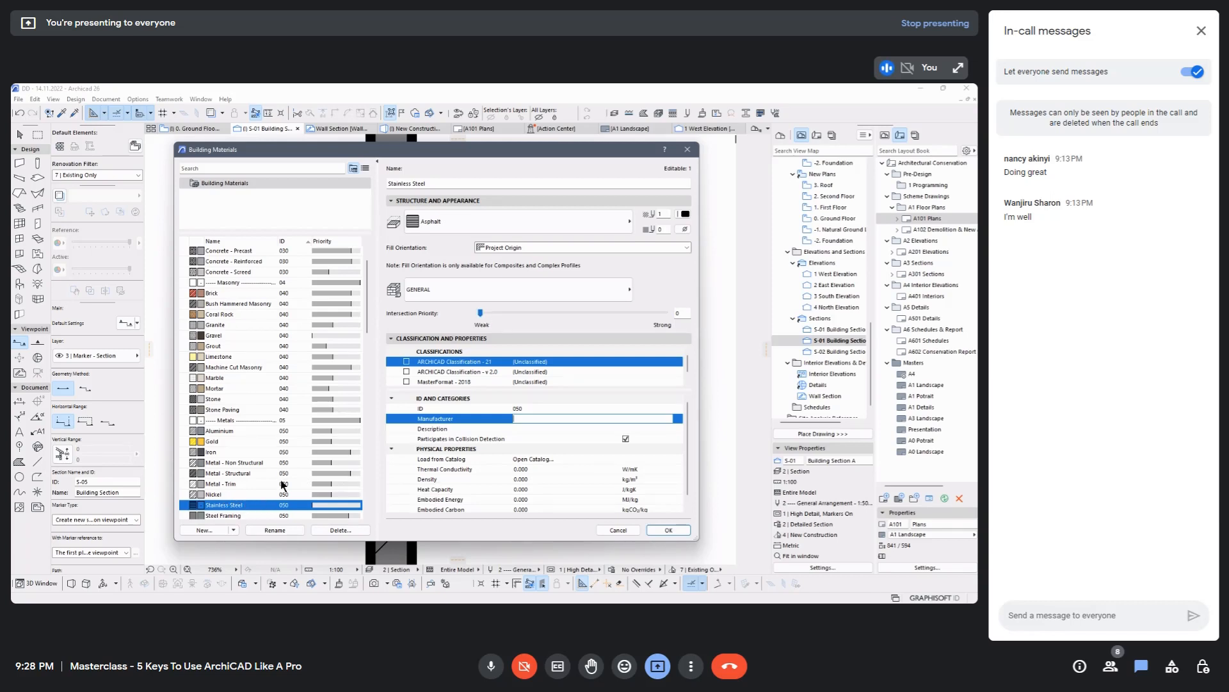
# Compare the intersection priorities of Metal - Structural and Aluminium, and set Stainless Steel's intersection priority to 600.
pyautogui.click(243, 474)
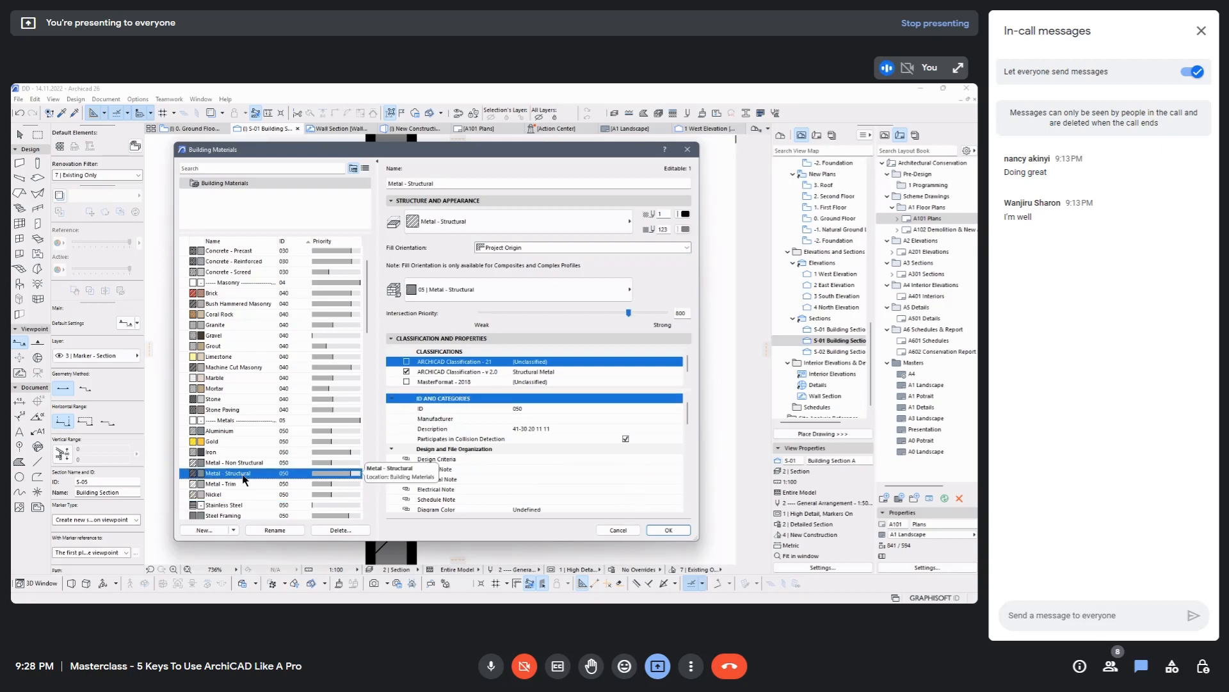
pyautogui.click(243, 432)
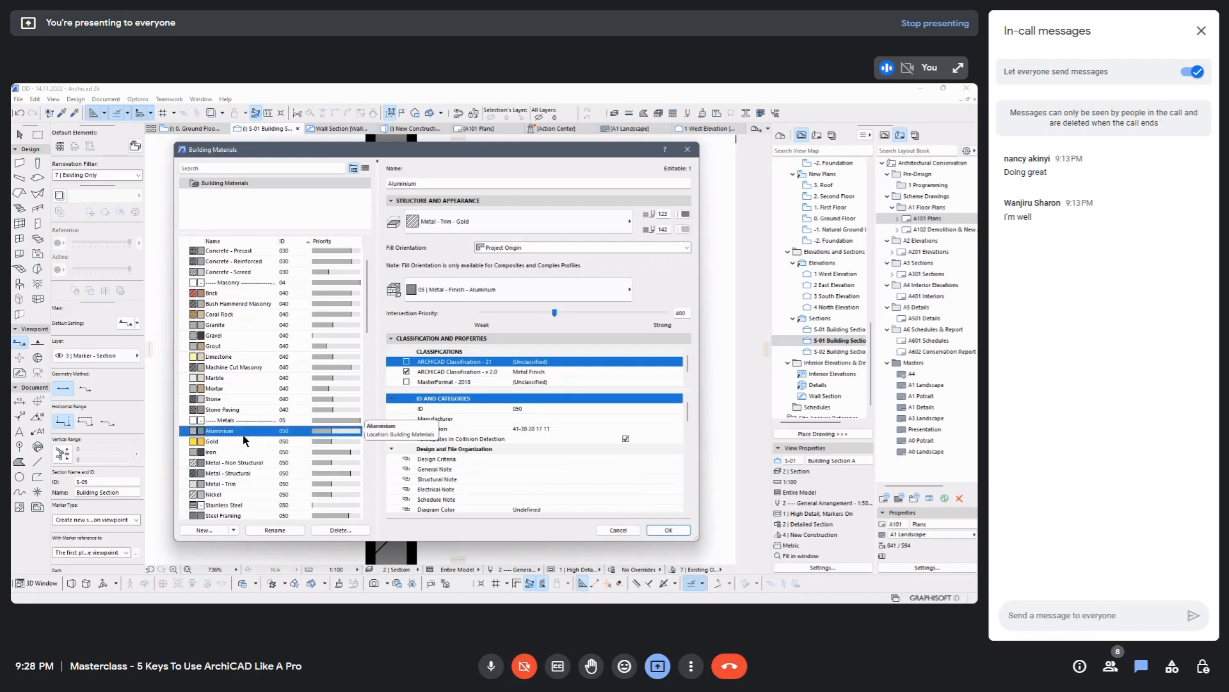
pyautogui.click(255, 474)
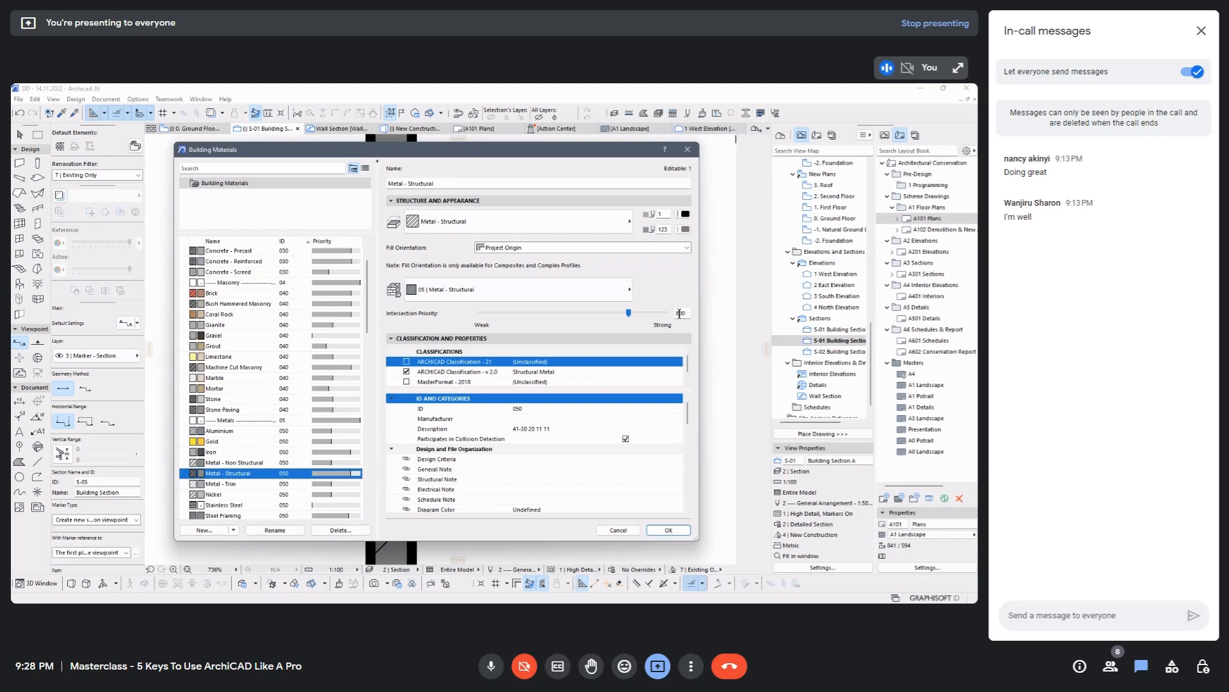
pyautogui.click(220, 431)
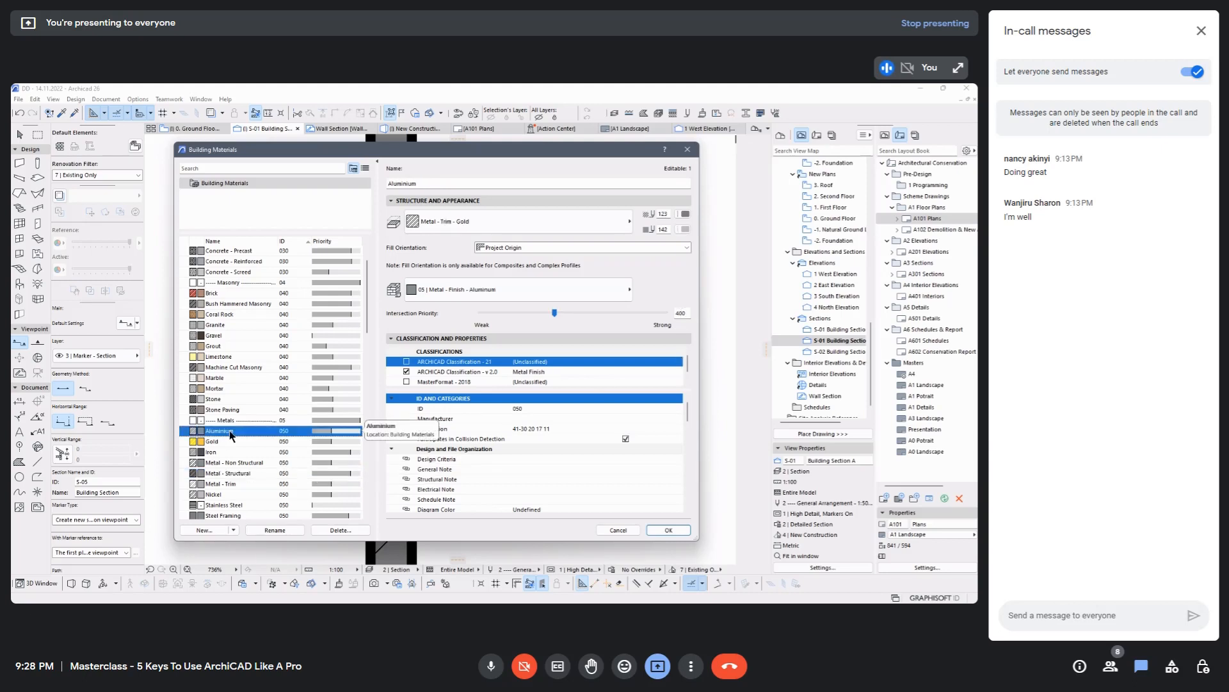
pyautogui.click(233, 505)
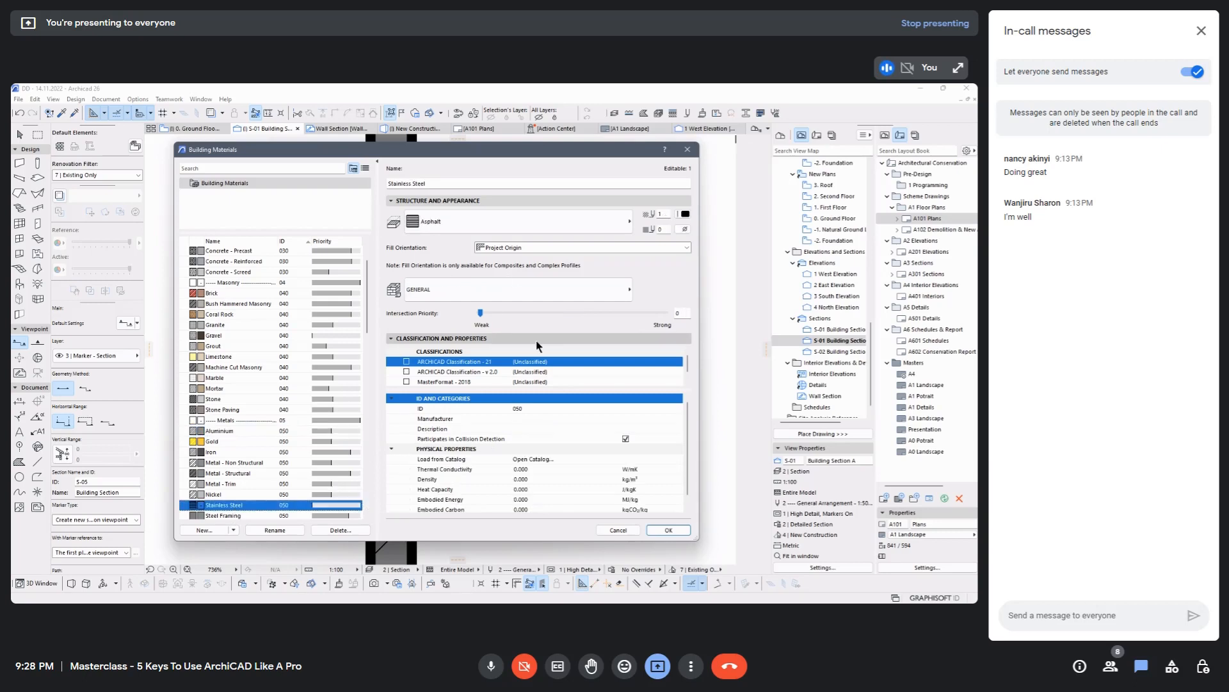
pyautogui.moveTo(480, 312); pyautogui.dragTo(564, 313)
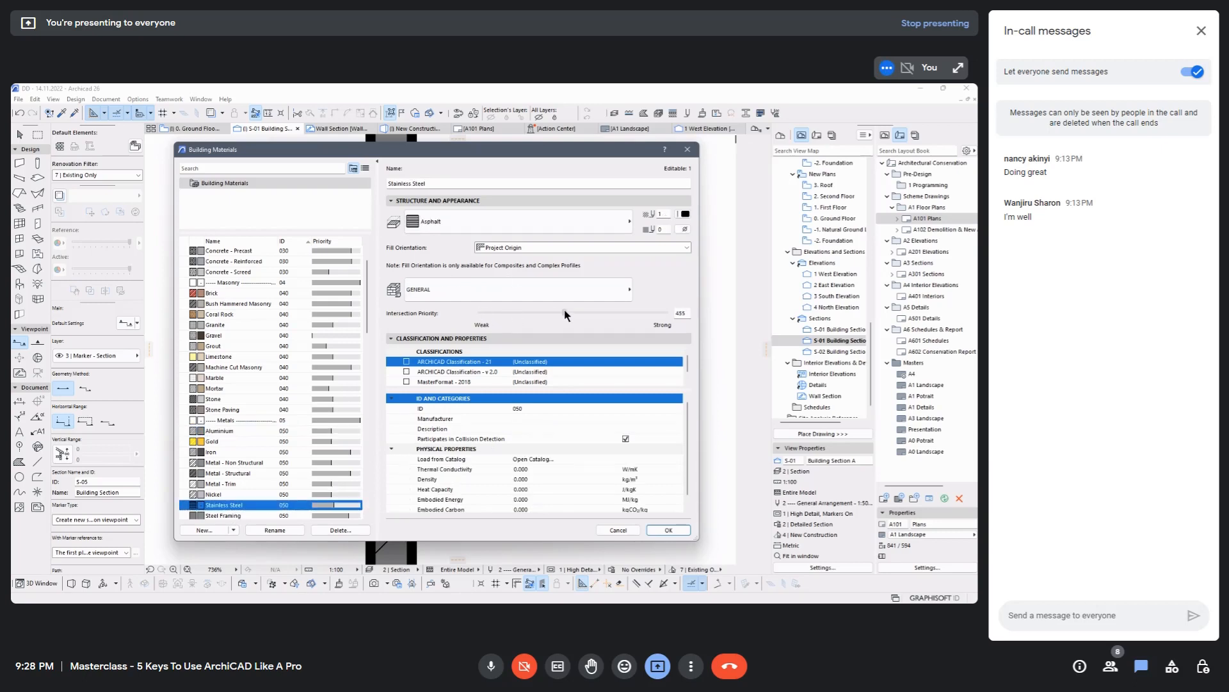
pyautogui.moveTo(686, 313); pyautogui.dragTo(622, 319)
pyautogui.write('600')
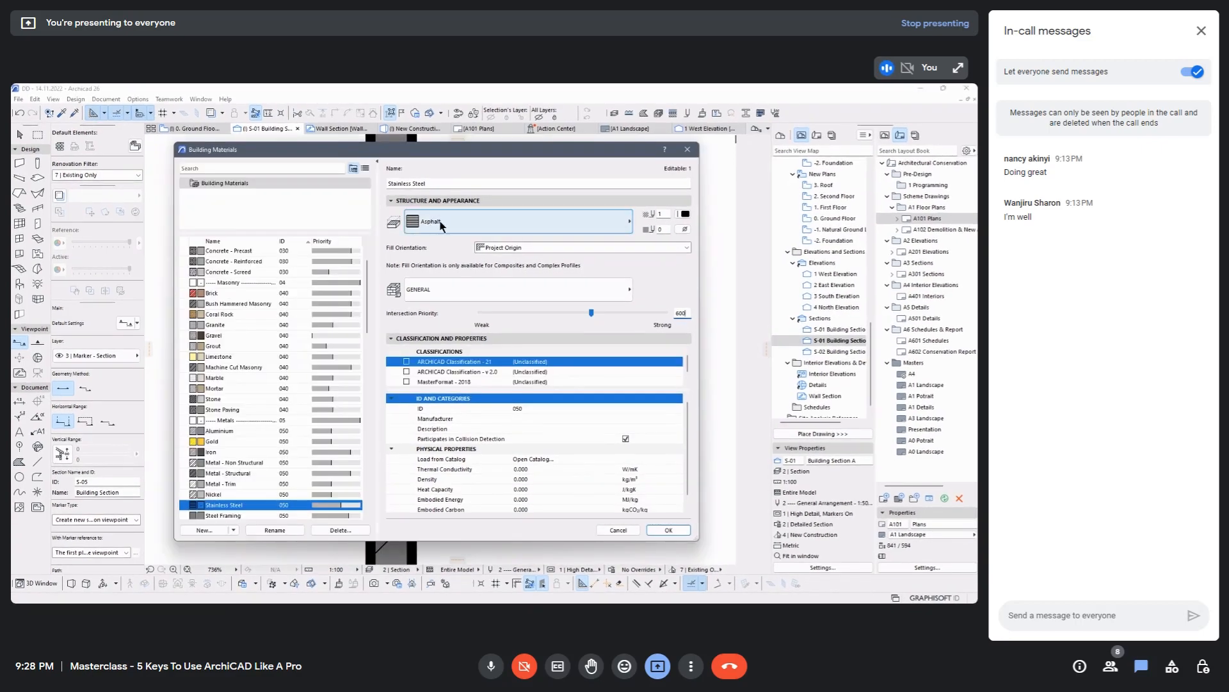
# Set Stainless Steel's cut fill to Metal - Non Structural - Iron with cut fill background pen 142.
pyautogui.click(556, 228)
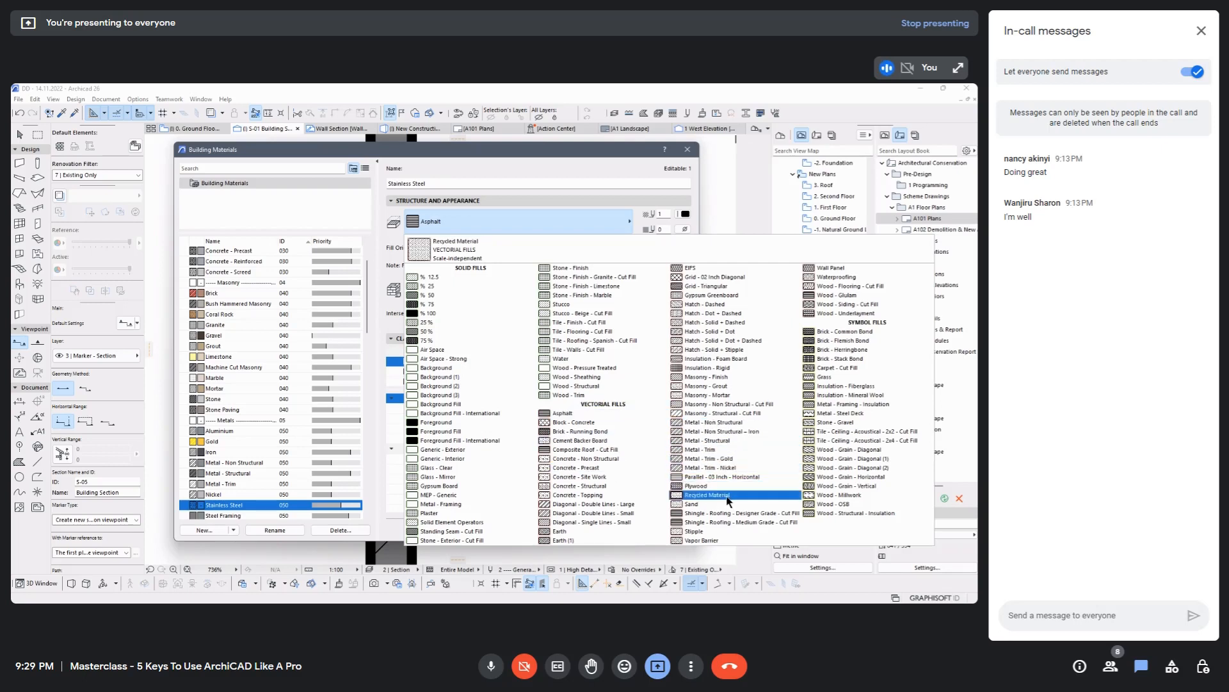
pyautogui.click(712, 431)
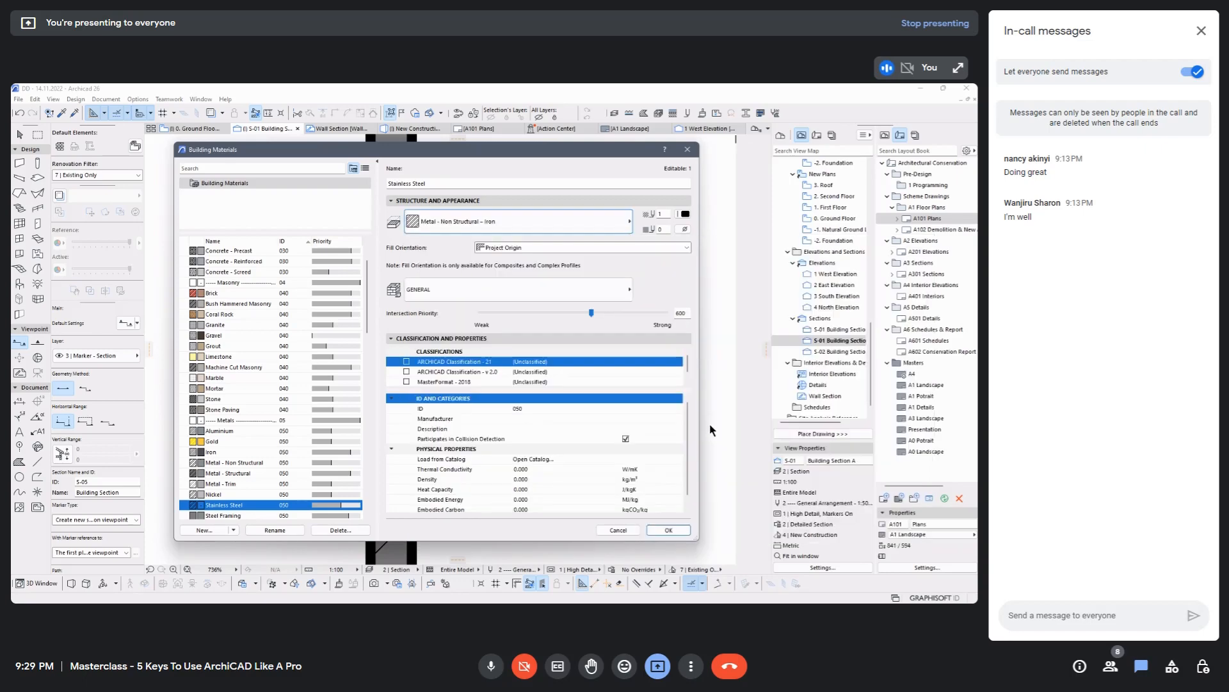
pyautogui.click(685, 215)
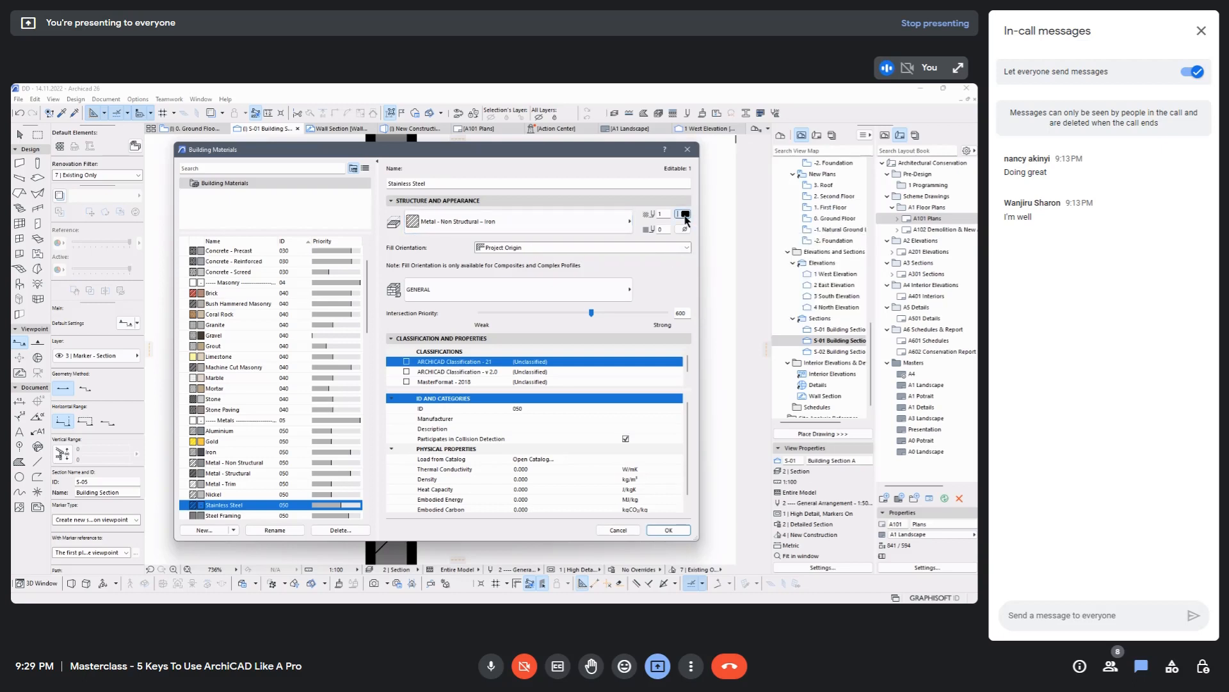
pyautogui.click(684, 215)
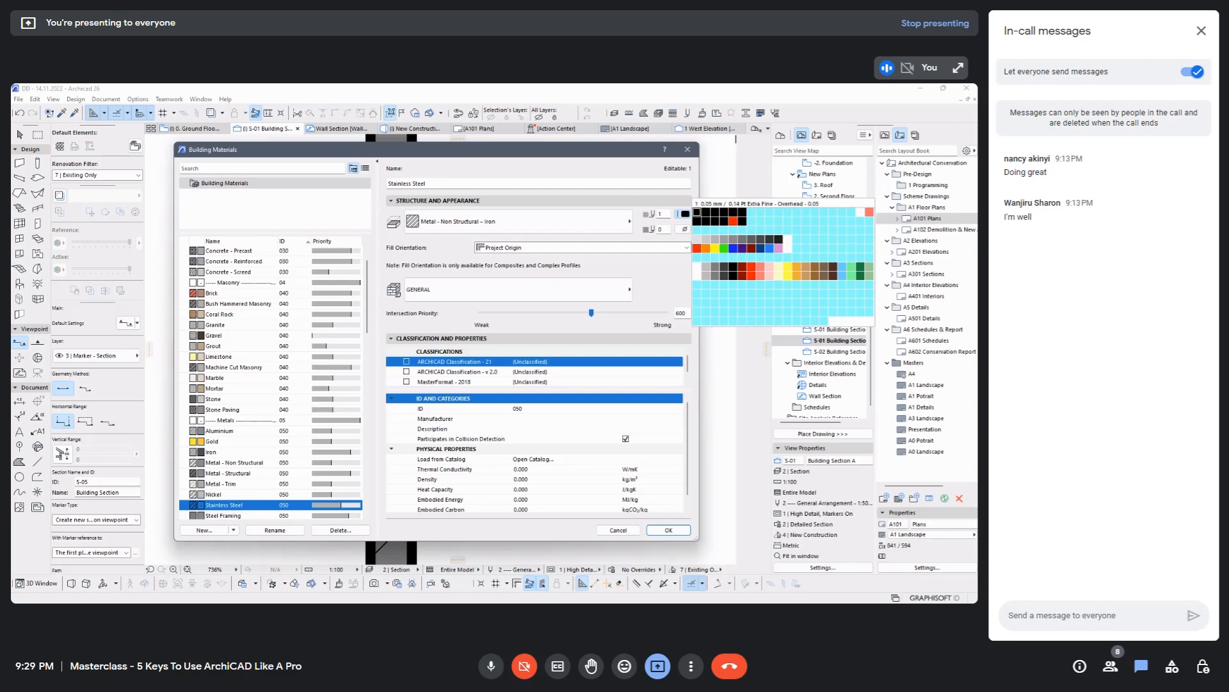
pyautogui.click(618, 237)
pyautogui.click(684, 231)
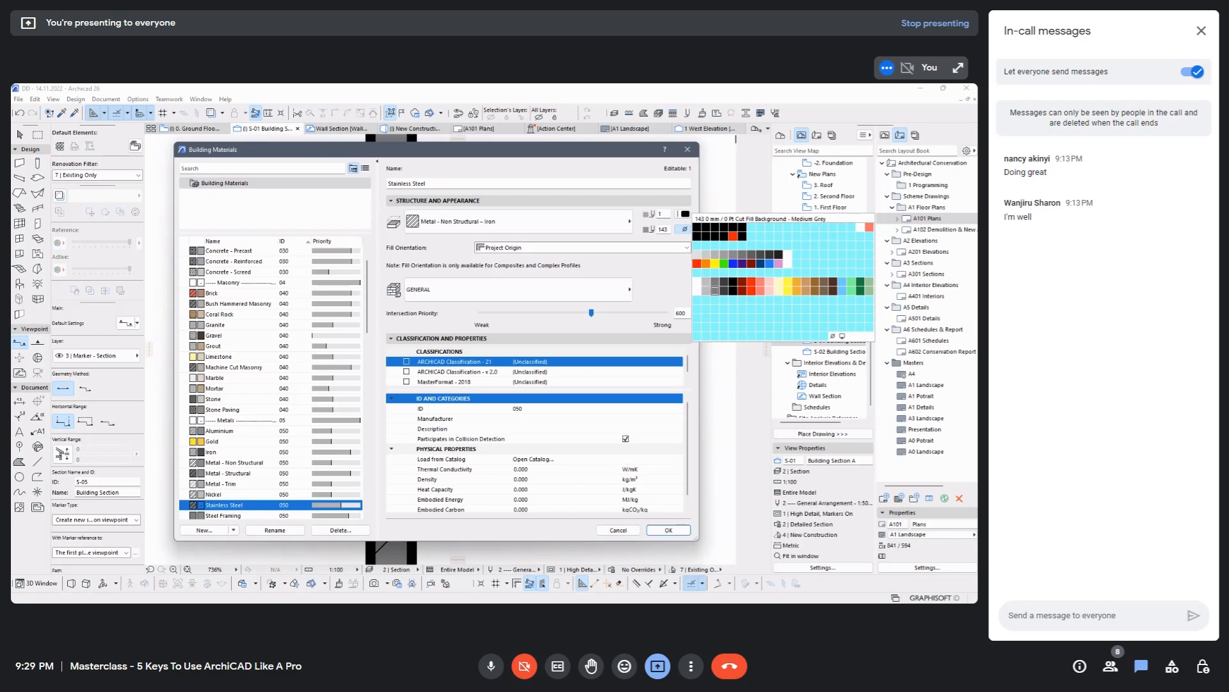
pyautogui.click(707, 293)
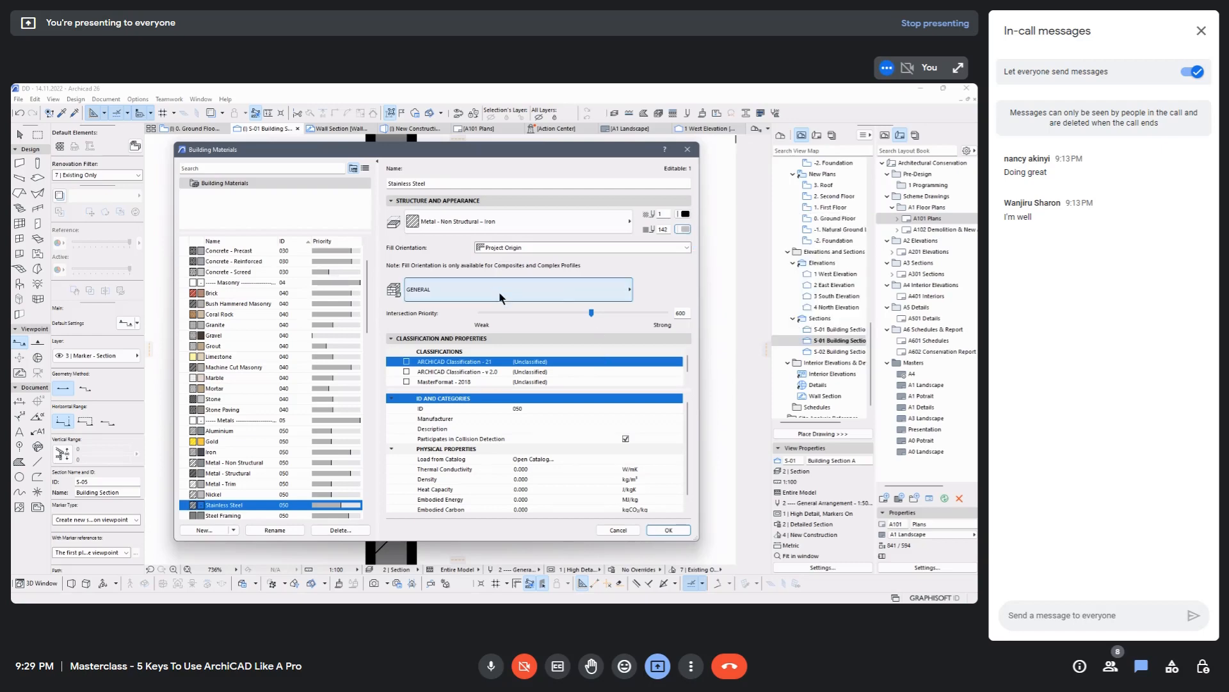
# Assign the surface 05 | Metal - Finish - Stainless Steel to the Stainless Steel building material.
pyautogui.click(537, 291)
pyautogui.scroll(-5, 721, 473)
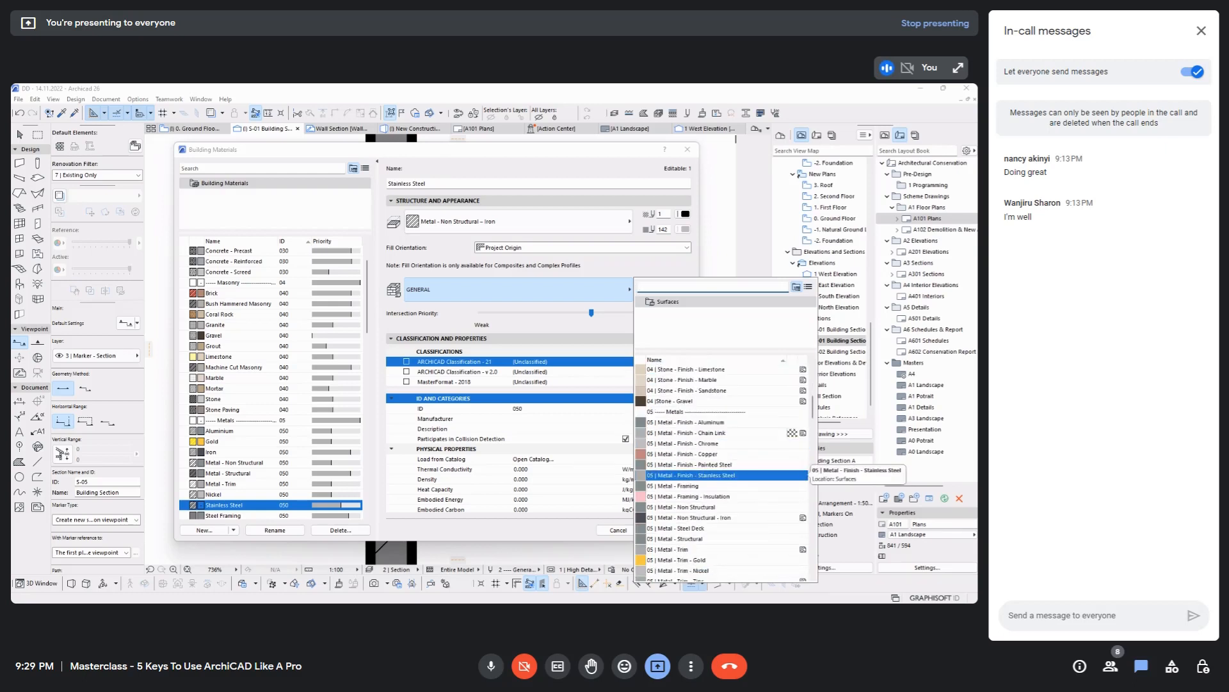
pyautogui.click(723, 475)
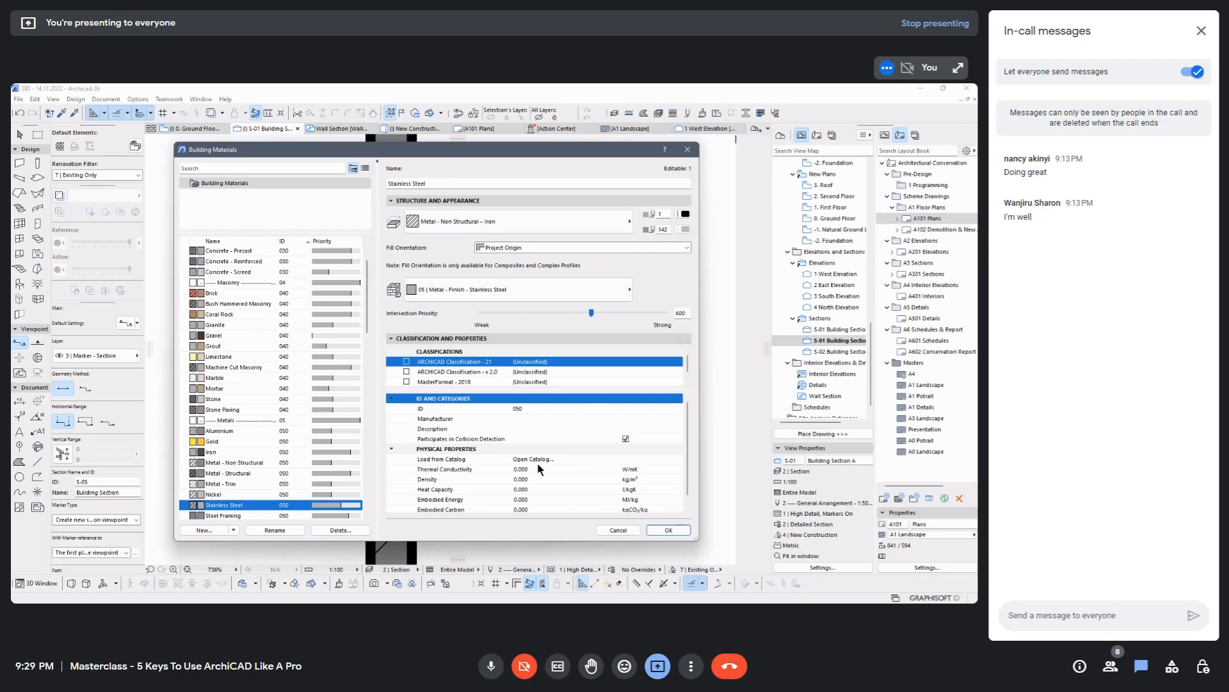
# Review the deletion options for Stainless Steel and Coral Rock, including Coral Rock's missing-attribute details, and close Building Materials without deleting either.
pyautogui.click(340, 529)
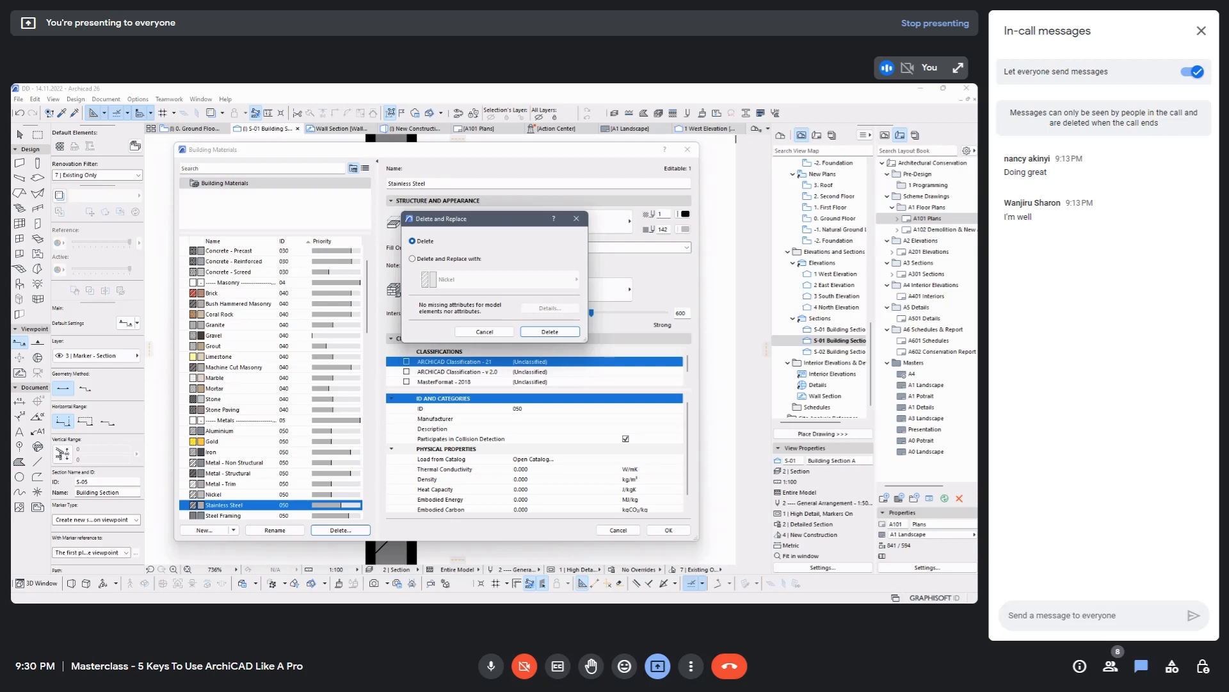
pyautogui.press('Escape')
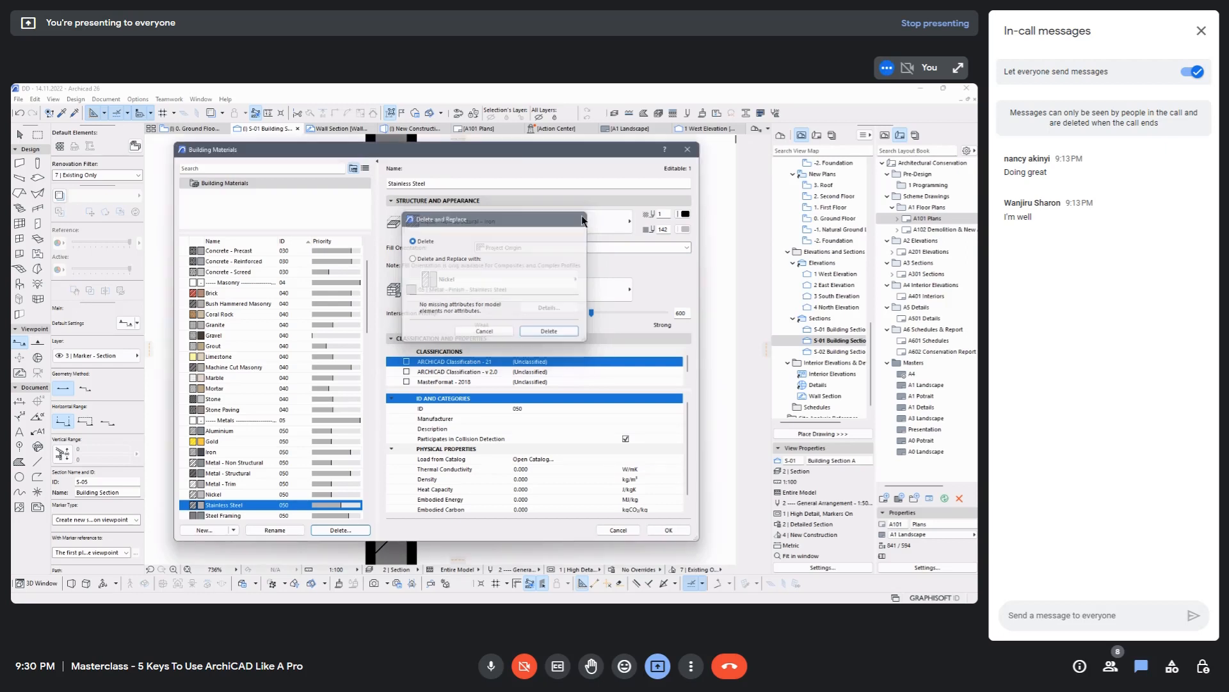
pyautogui.click(234, 462)
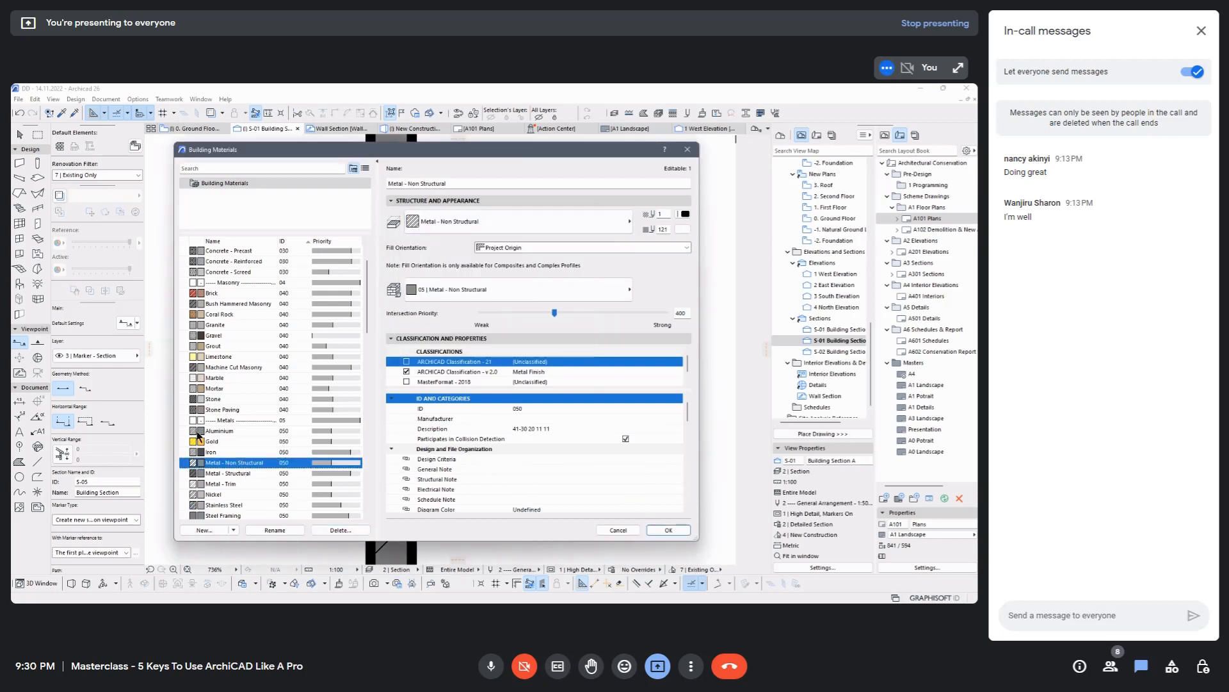
pyautogui.click(219, 314)
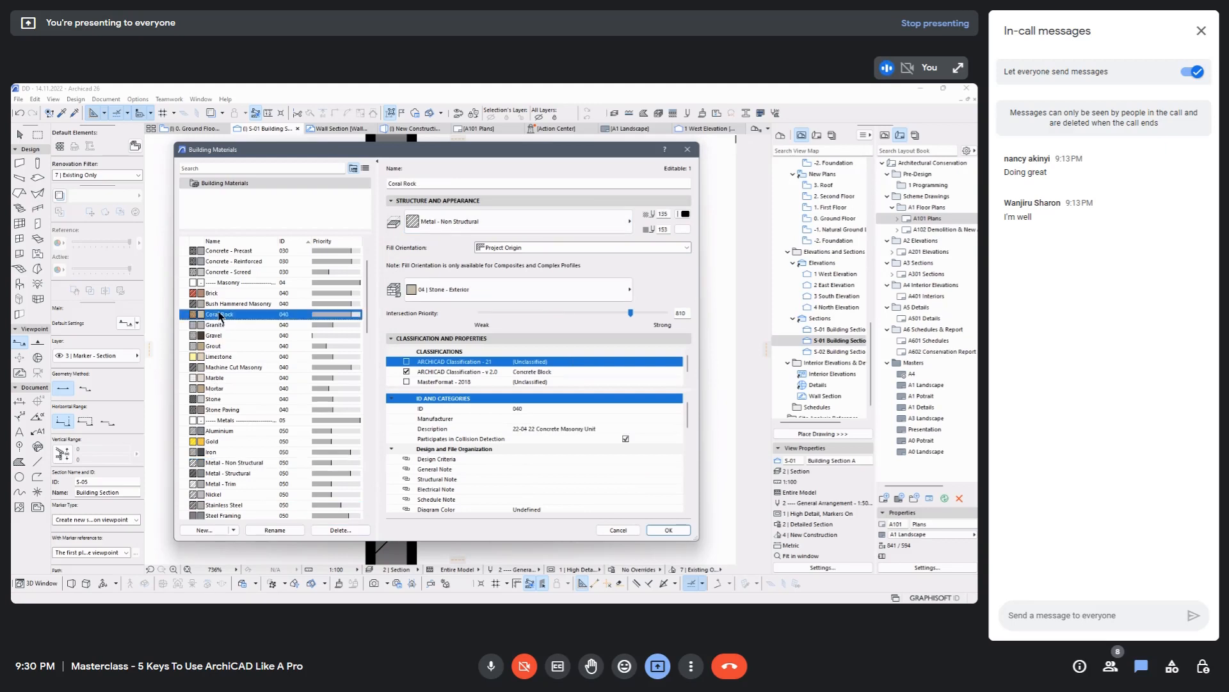
pyautogui.click(340, 530)
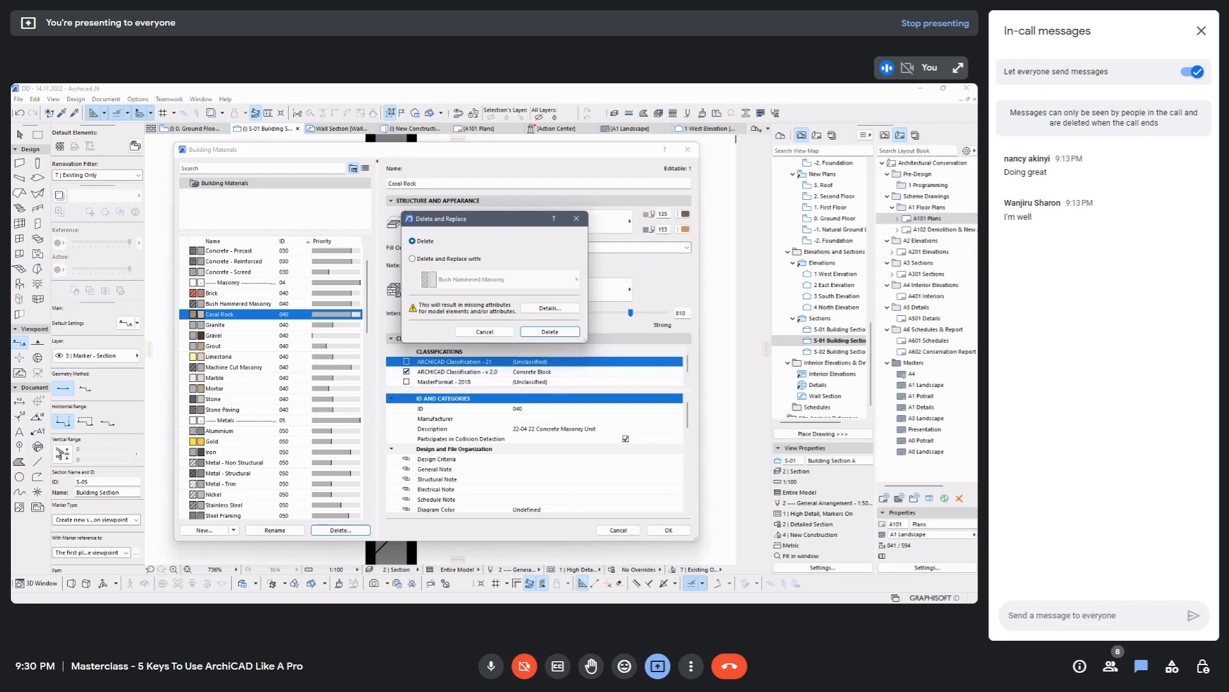
pyautogui.click(549, 308)
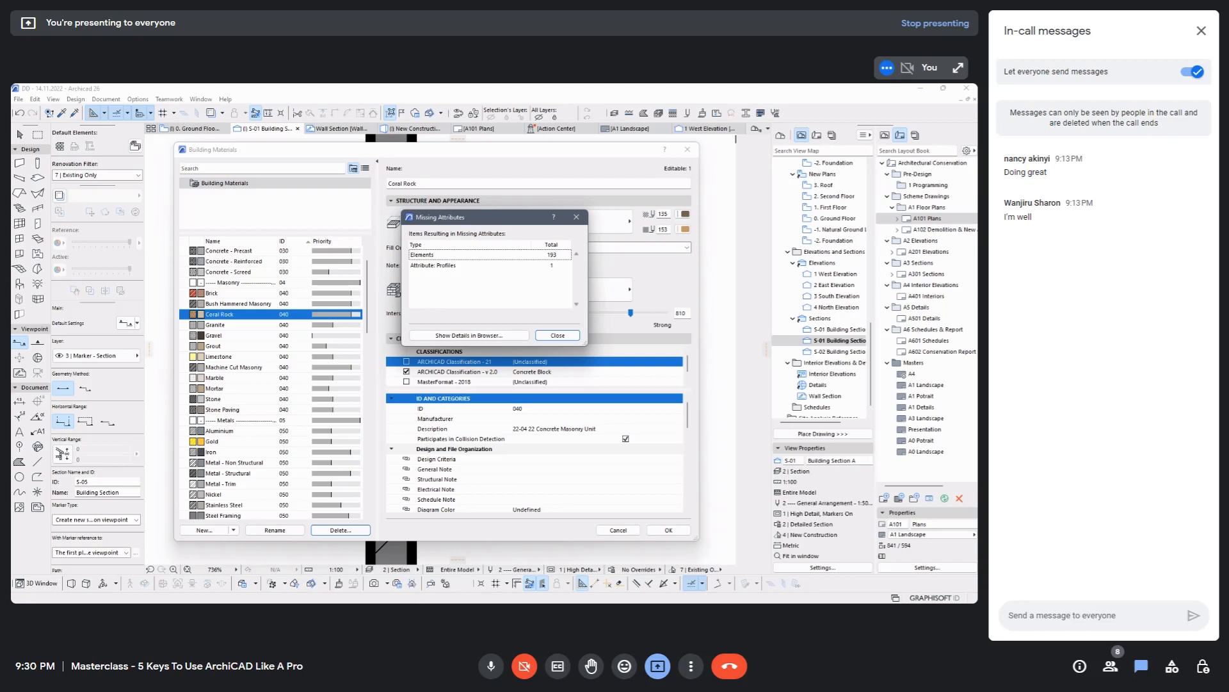
pyautogui.click(575, 217)
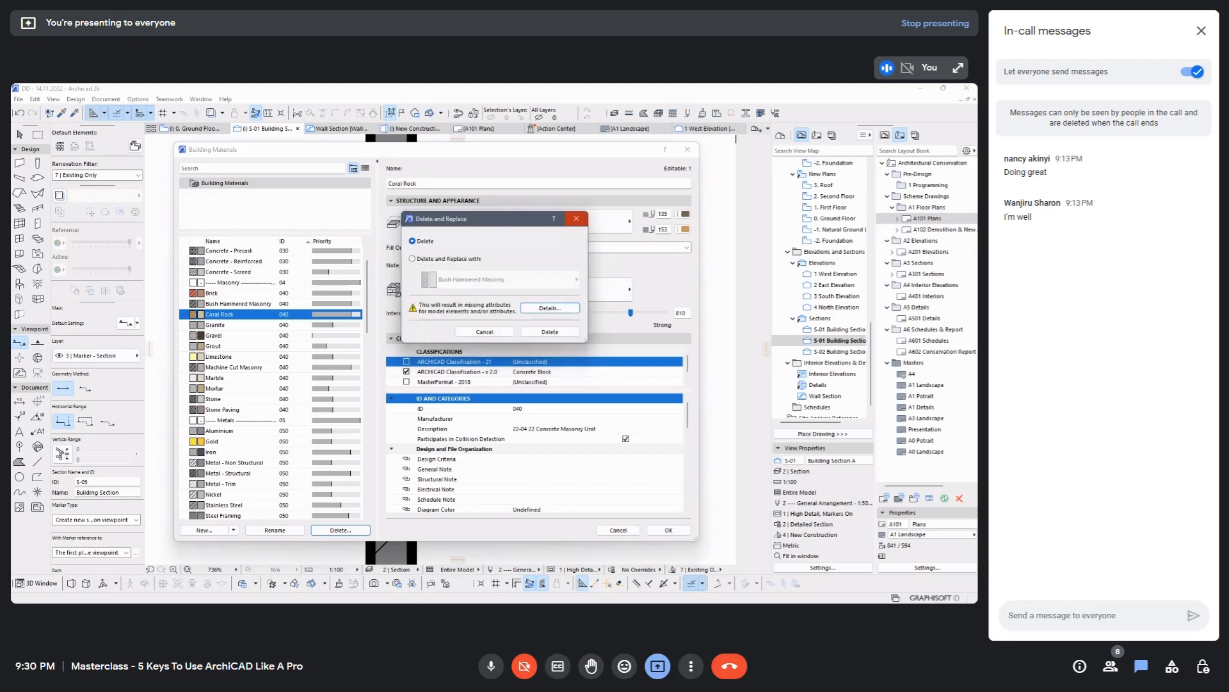
pyautogui.click(494, 328)
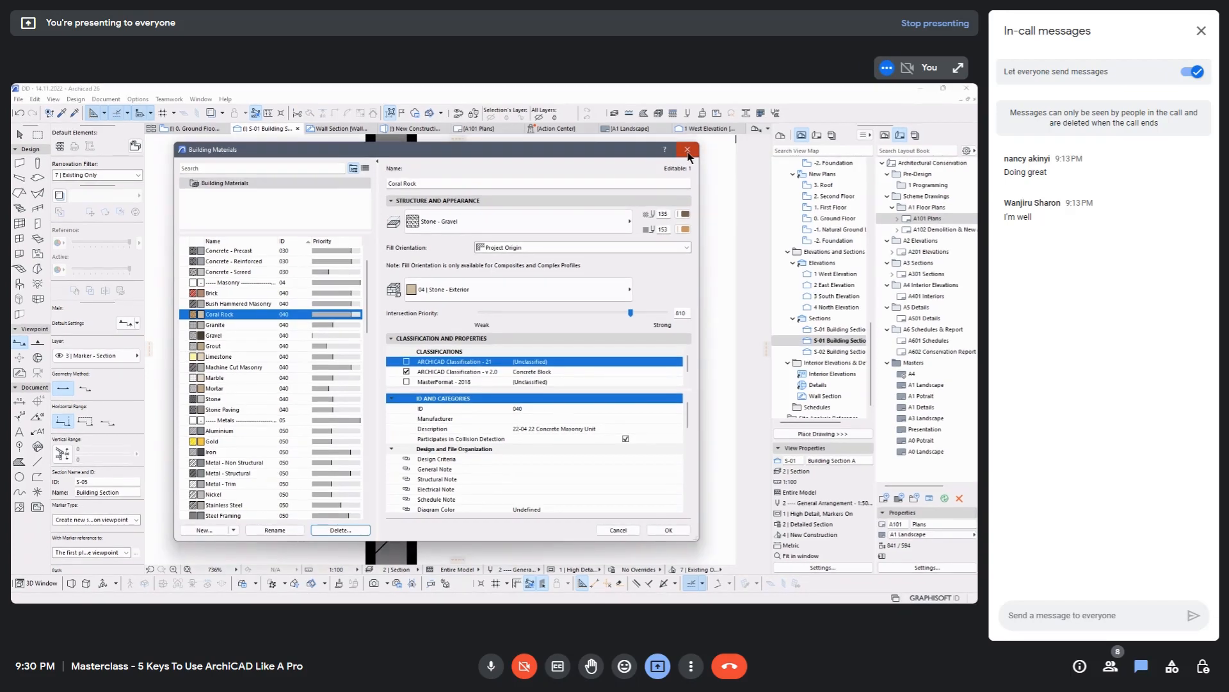
pyautogui.click(687, 150)
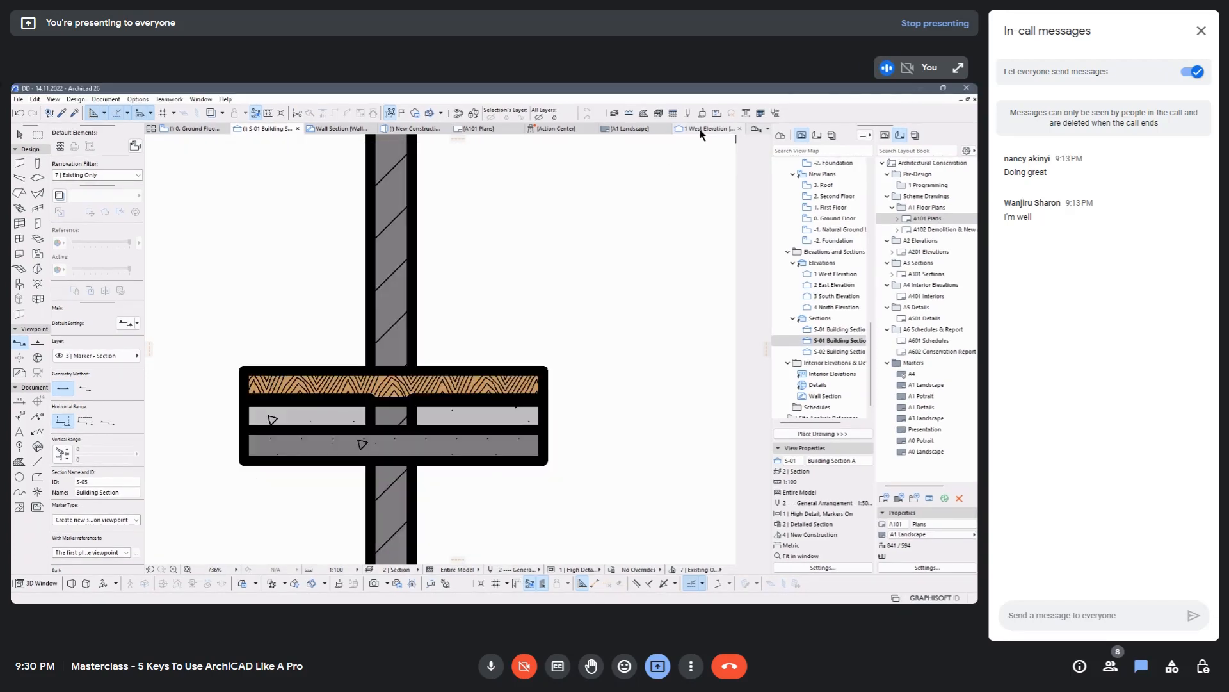
# View the West Elevation and the New Construction 3D view of the building, and admit the waiting participant to the call.
pyautogui.click(704, 128)
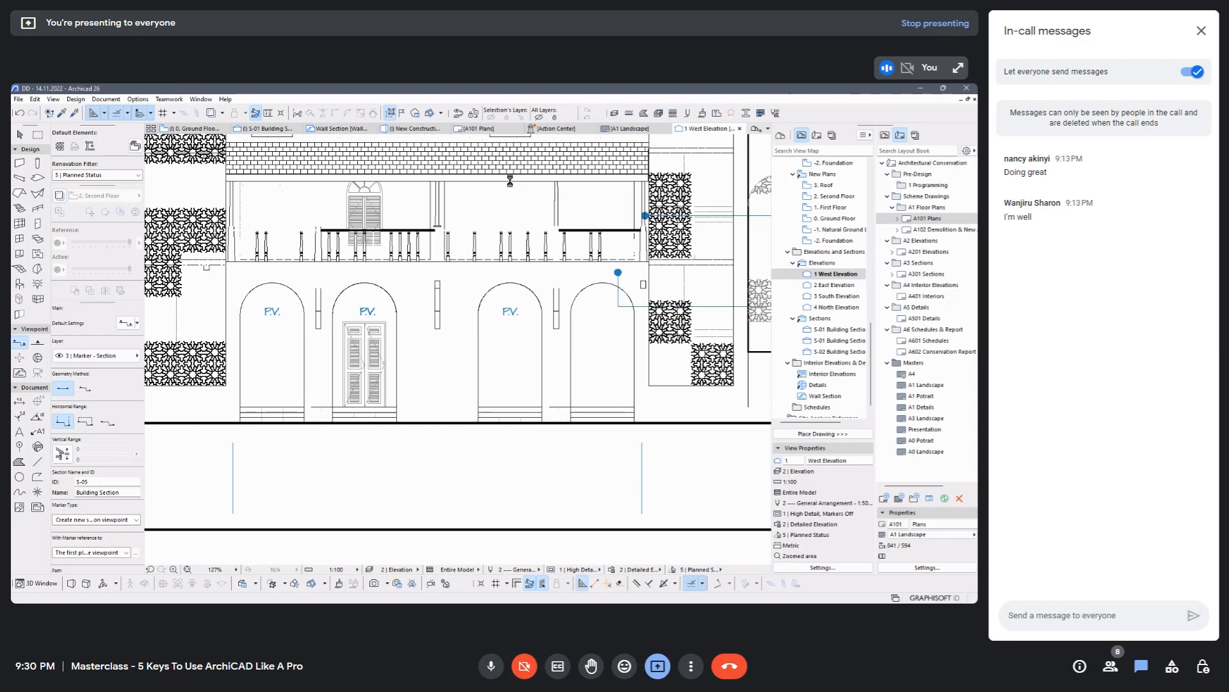
pyautogui.click(402, 125)
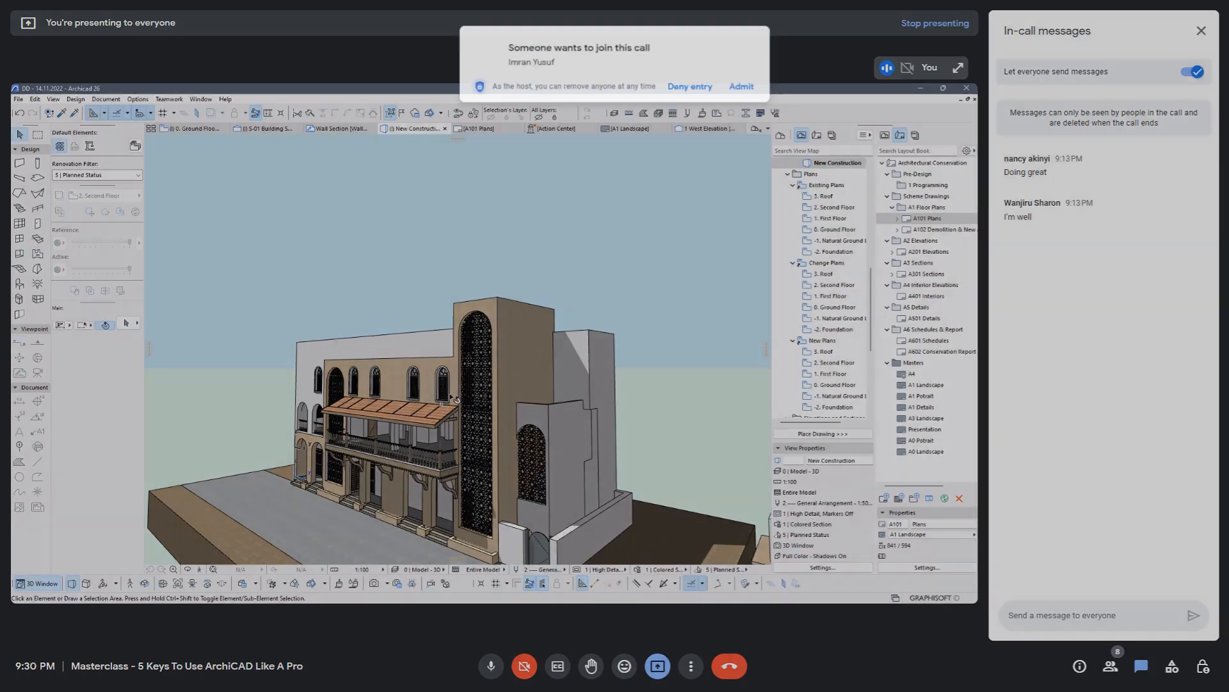
pyautogui.scroll(5, 439, 176)
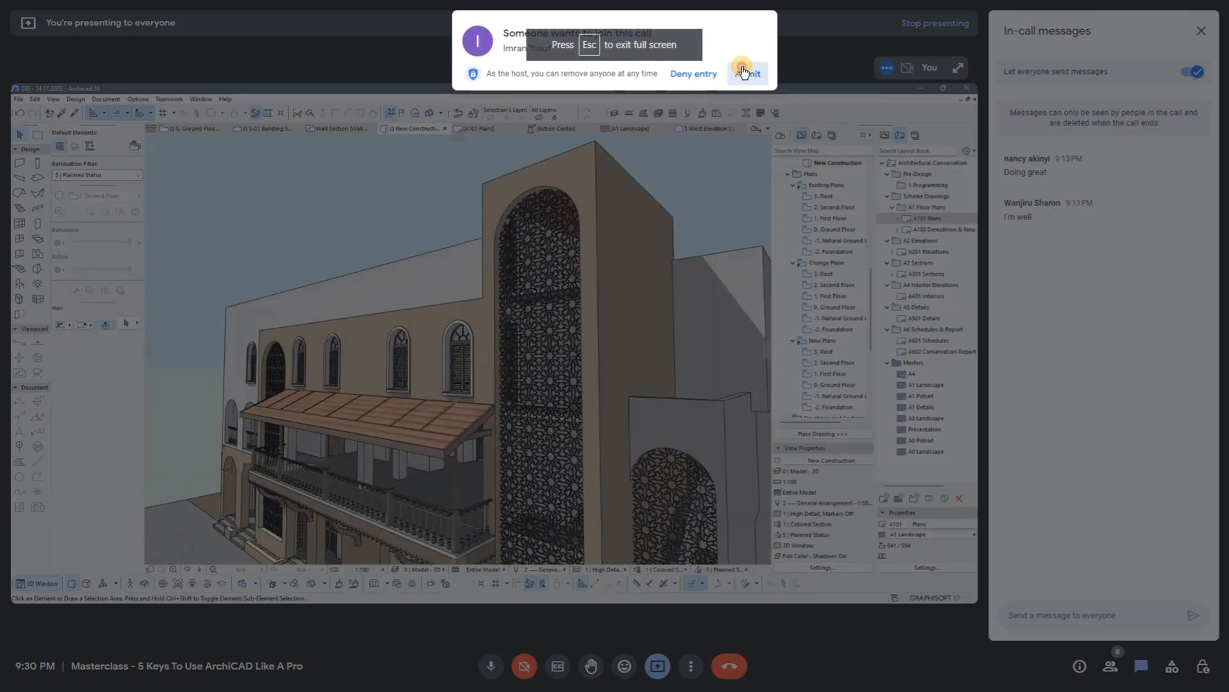
pyautogui.click(746, 74)
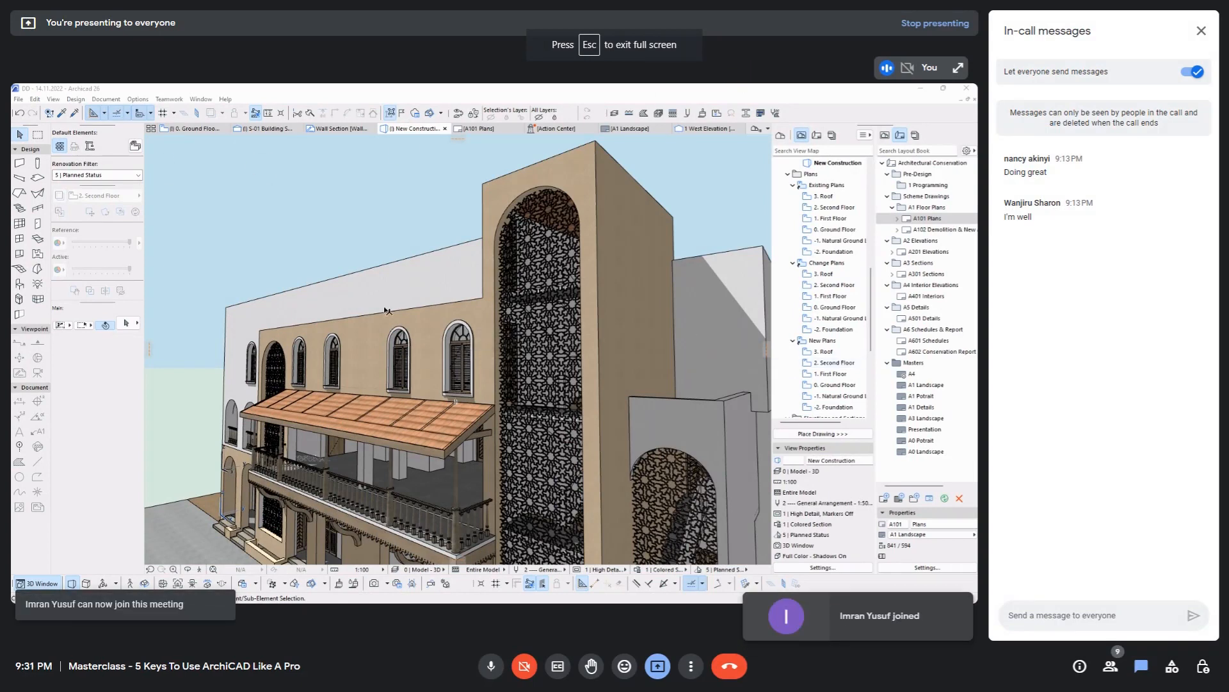
# Examine the surfaces on the building's tower, side walls, lattice screens and tiled roof in the New Construction 3D view.
pyautogui.click(246, 280)
pyautogui.scroll(-1, 245, 280)
pyautogui.scroll(-4, 246, 280)
pyautogui.scroll(4, 436, 301)
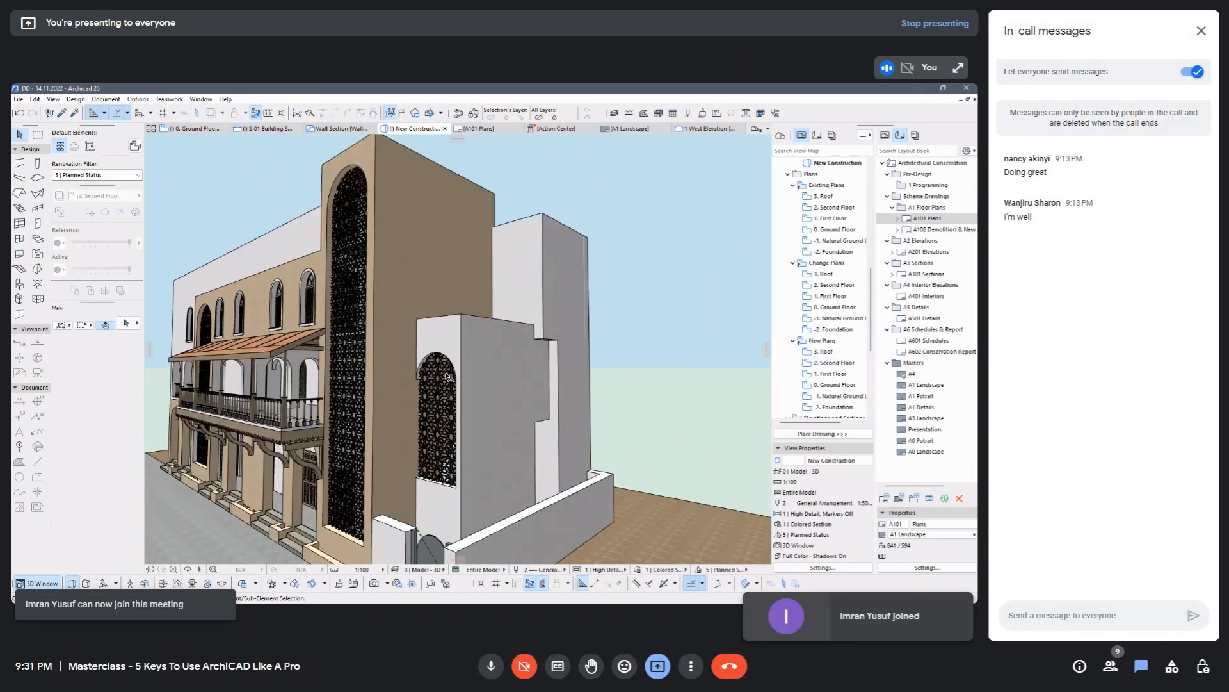
pyautogui.scroll(-4, 564, 391)
pyautogui.scroll(4, 513, 259)
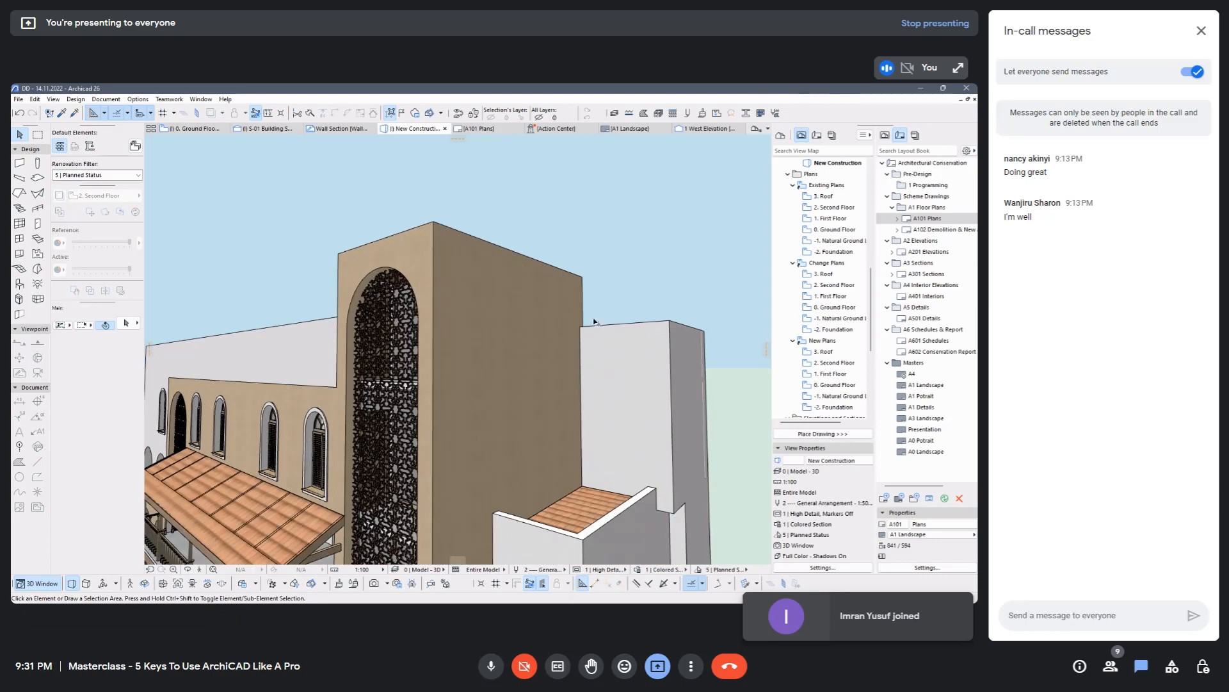
pyautogui.scroll(-5, 725, 285)
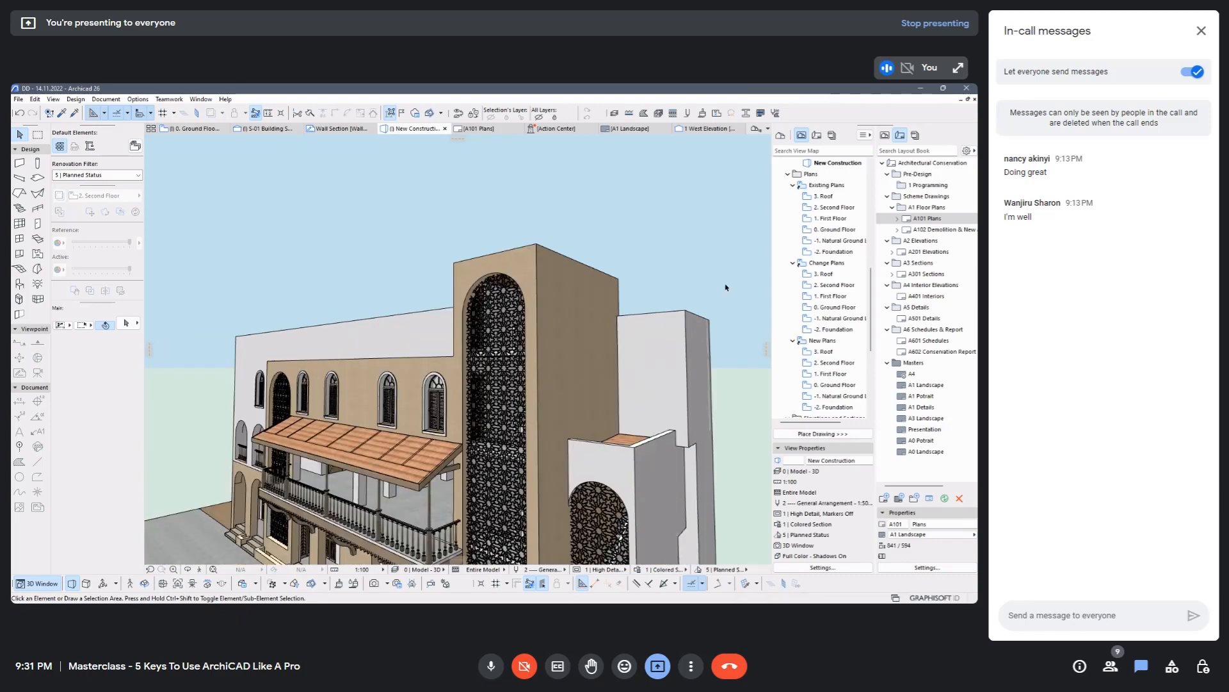
pyautogui.scroll(8, 396, 343)
pyautogui.scroll(-3, 511, 451)
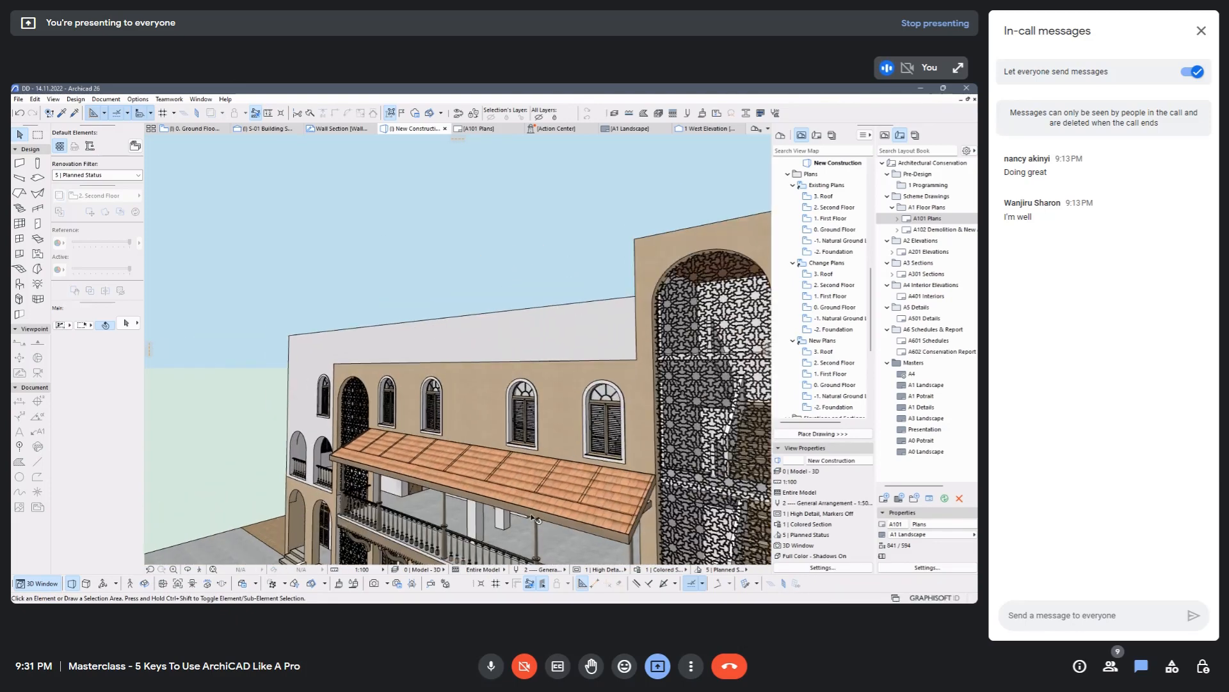
pyautogui.scroll(3, 502, 387)
pyautogui.scroll(-3, 499, 389)
# Examine the wood surfaces on the balcony's balustrade, columns and carved fascia in the 3D view.
pyautogui.scroll(10, 498, 388)
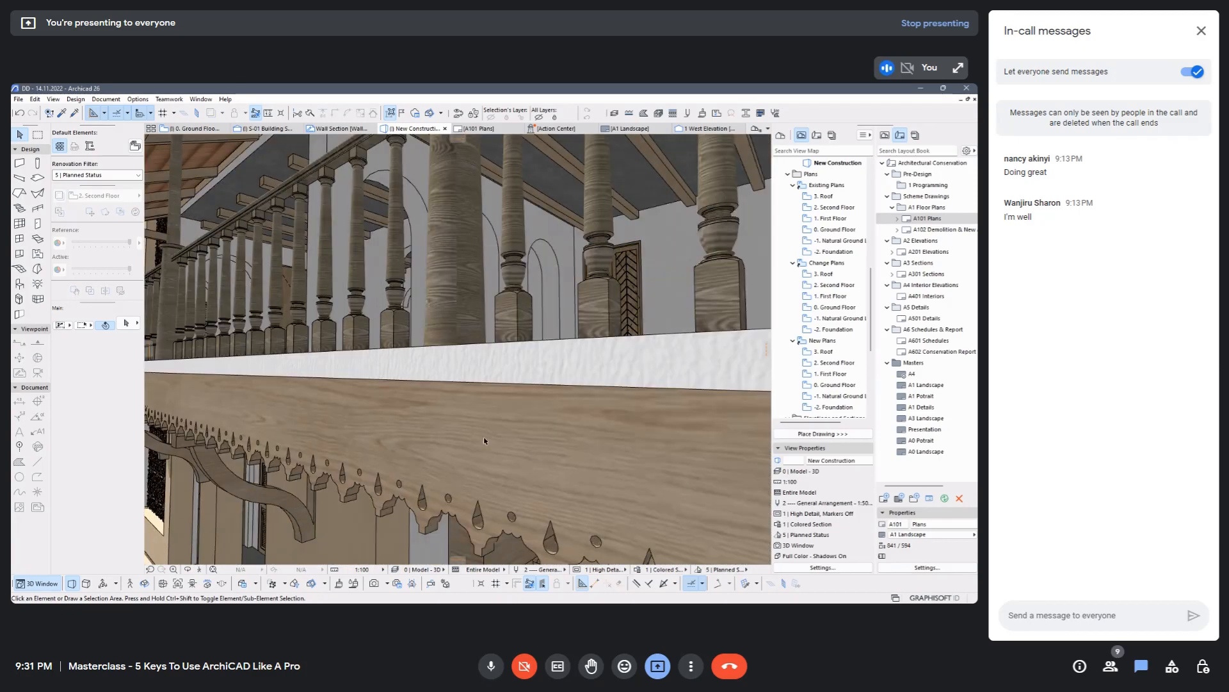
pyautogui.scroll(-10, 489, 404)
pyautogui.scroll(15, 468, 275)
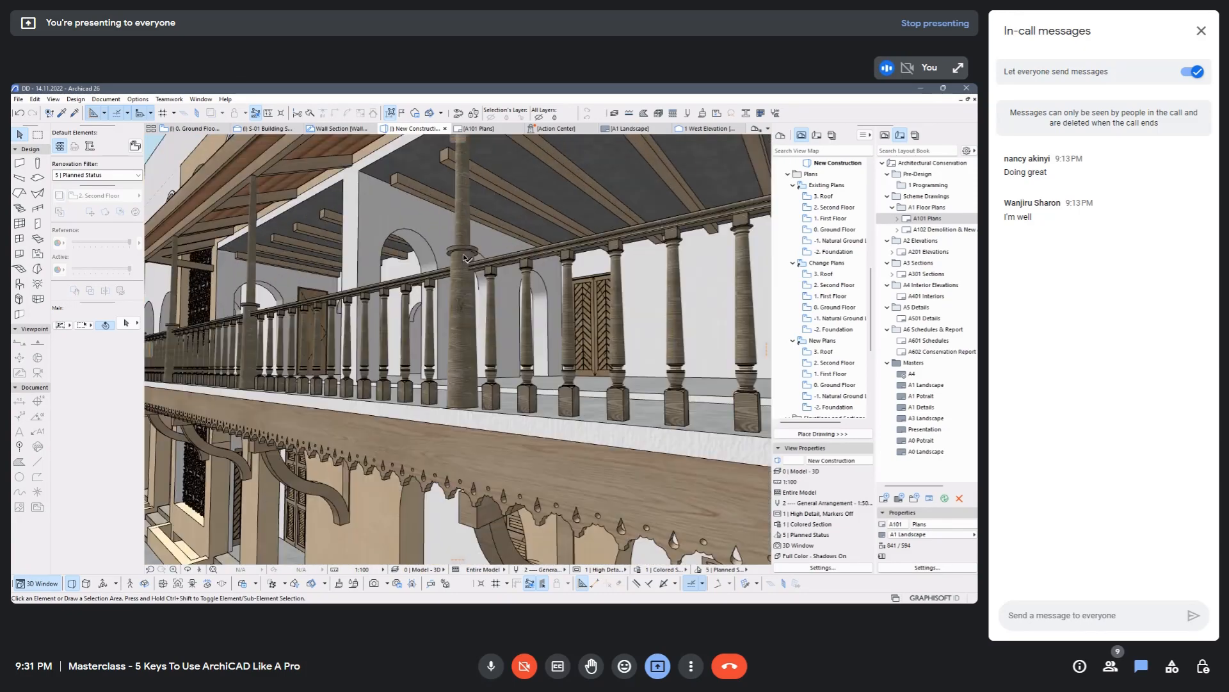
pyautogui.scroll(-8, 468, 276)
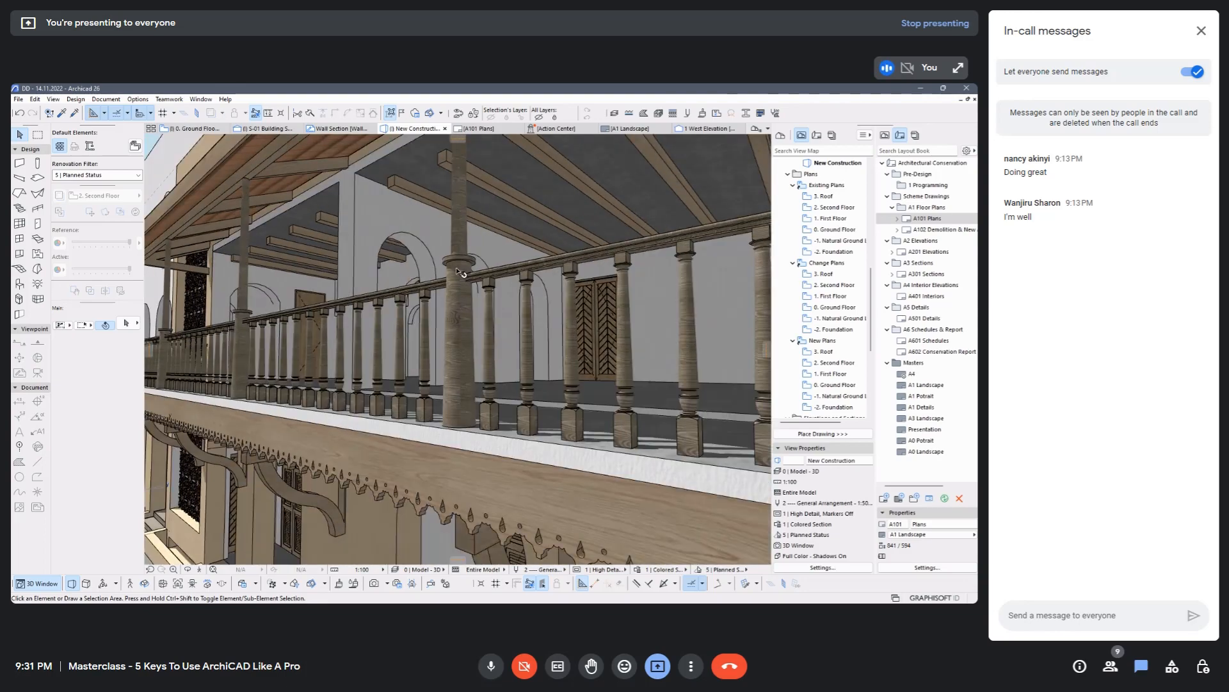
pyautogui.scroll(-7, 536, 320)
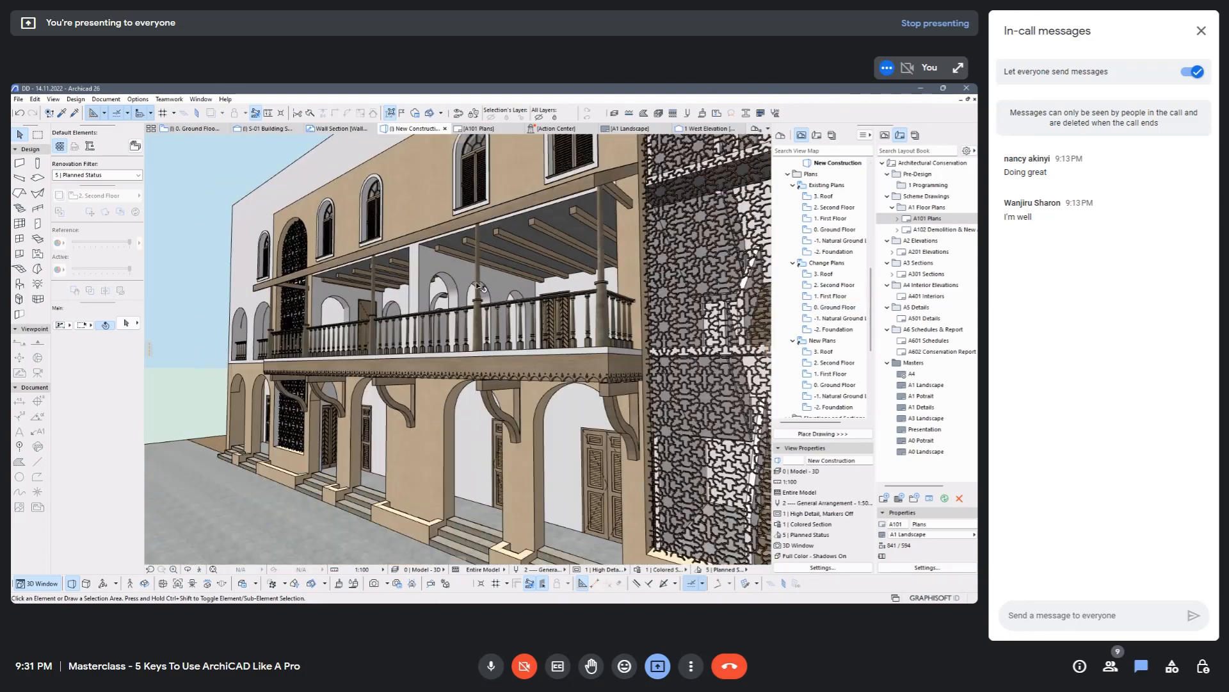
# Inspect the surfaces of the curved balcony brackets, ground-floor arcade and entrance steps, ending with an overall view of the building.
pyautogui.scroll(3, 520, 430)
pyautogui.scroll(4, 522, 434)
pyautogui.scroll(2, 393, 344)
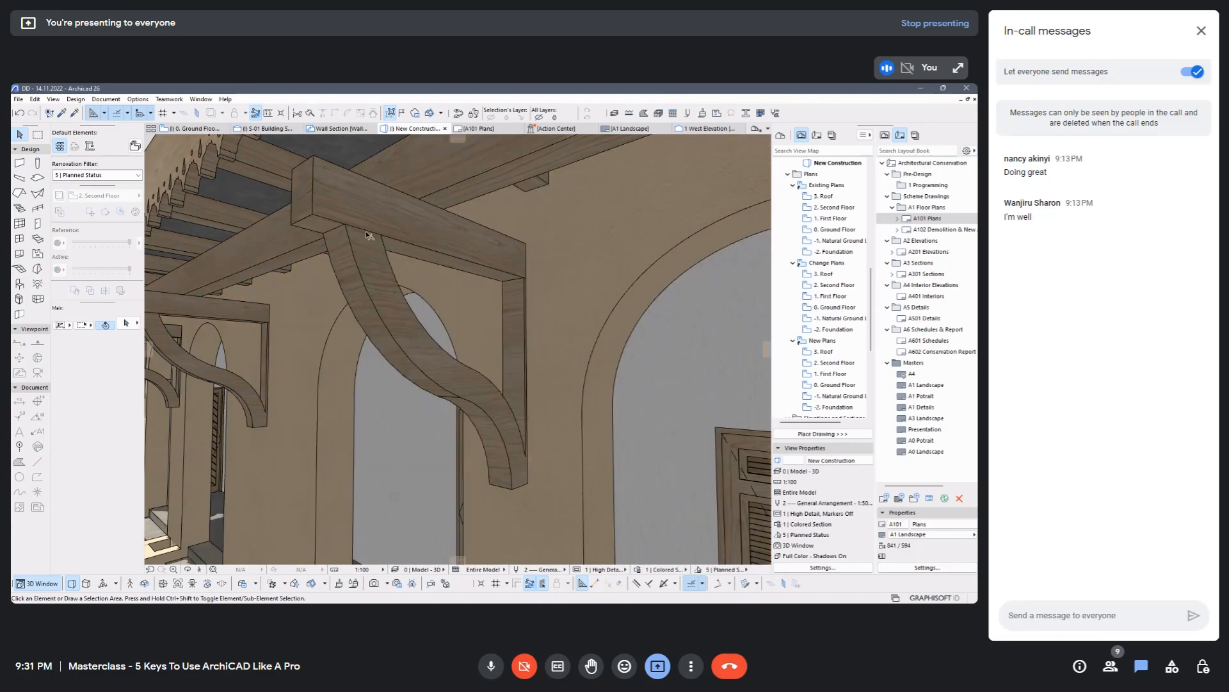
pyautogui.scroll(-2, 393, 344)
pyautogui.scroll(-5, 471, 228)
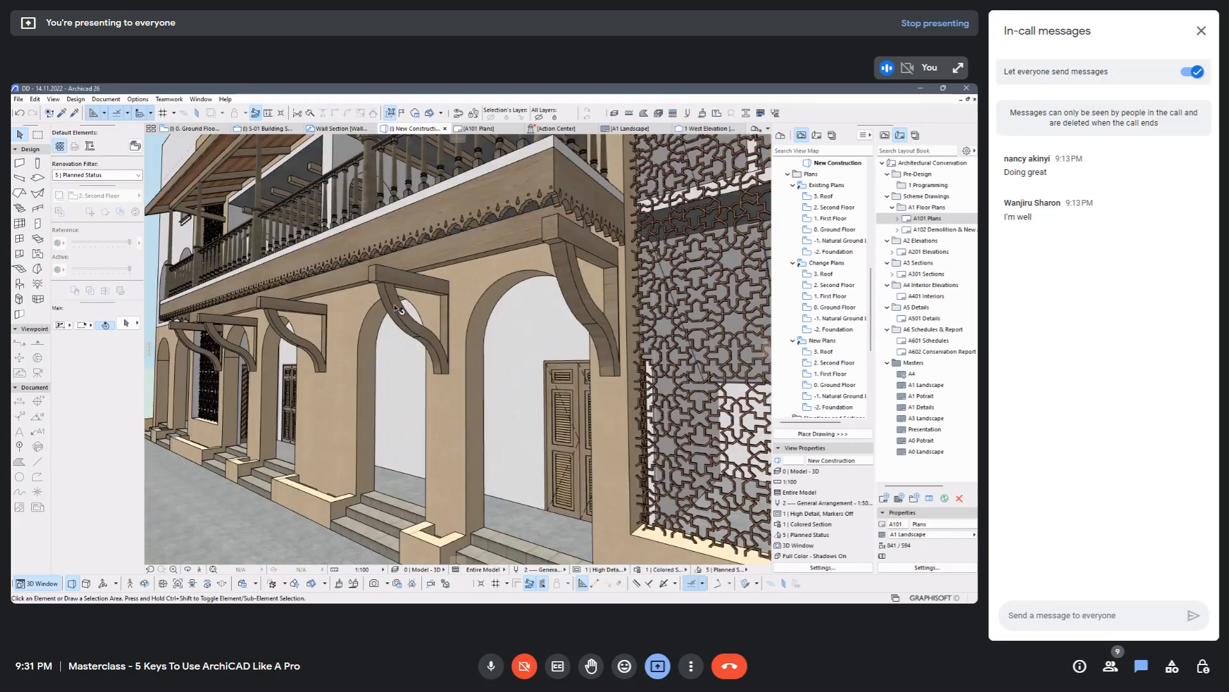
pyautogui.scroll(2, 516, 435)
pyautogui.scroll(4, 502, 398)
pyautogui.scroll(-4, 512, 419)
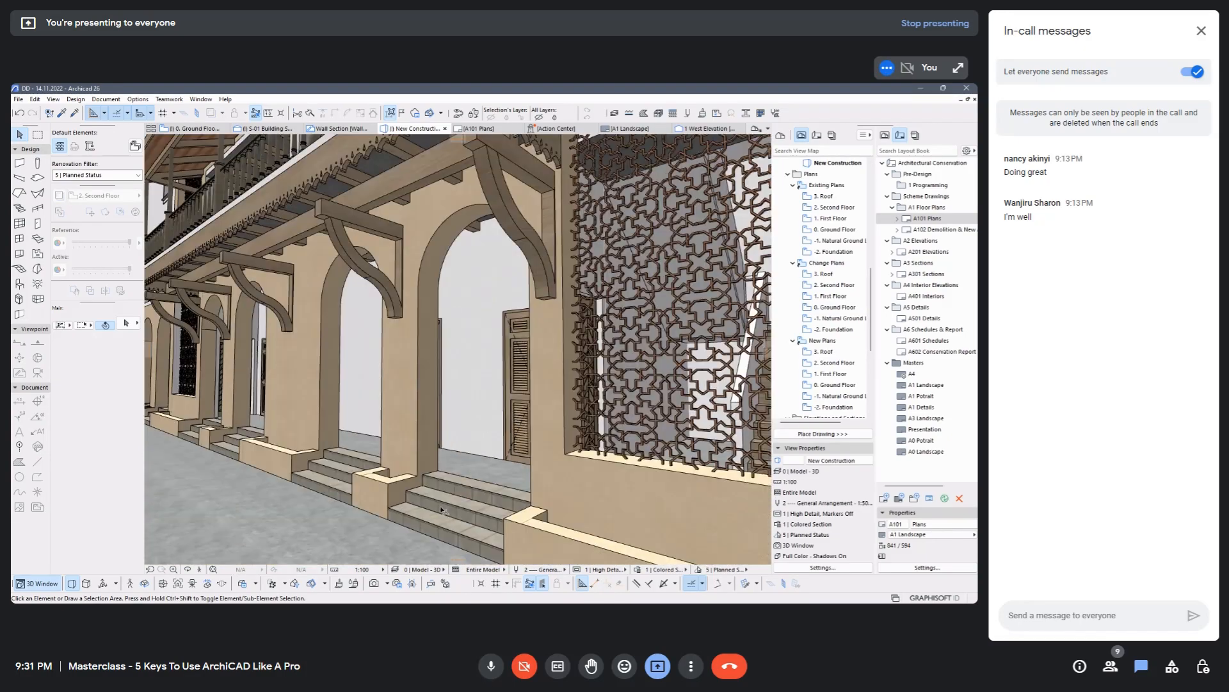
pyautogui.scroll(2, 457, 503)
pyautogui.scroll(-6, 410, 487)
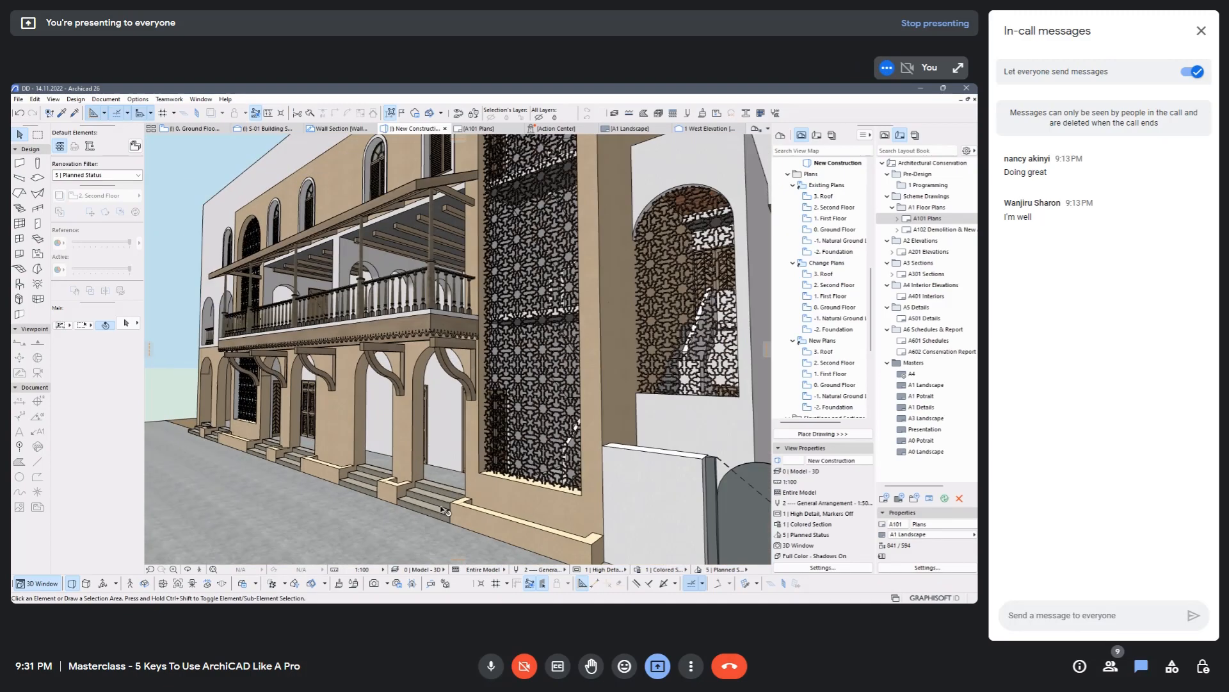
pyautogui.scroll(-2, 343, 441)
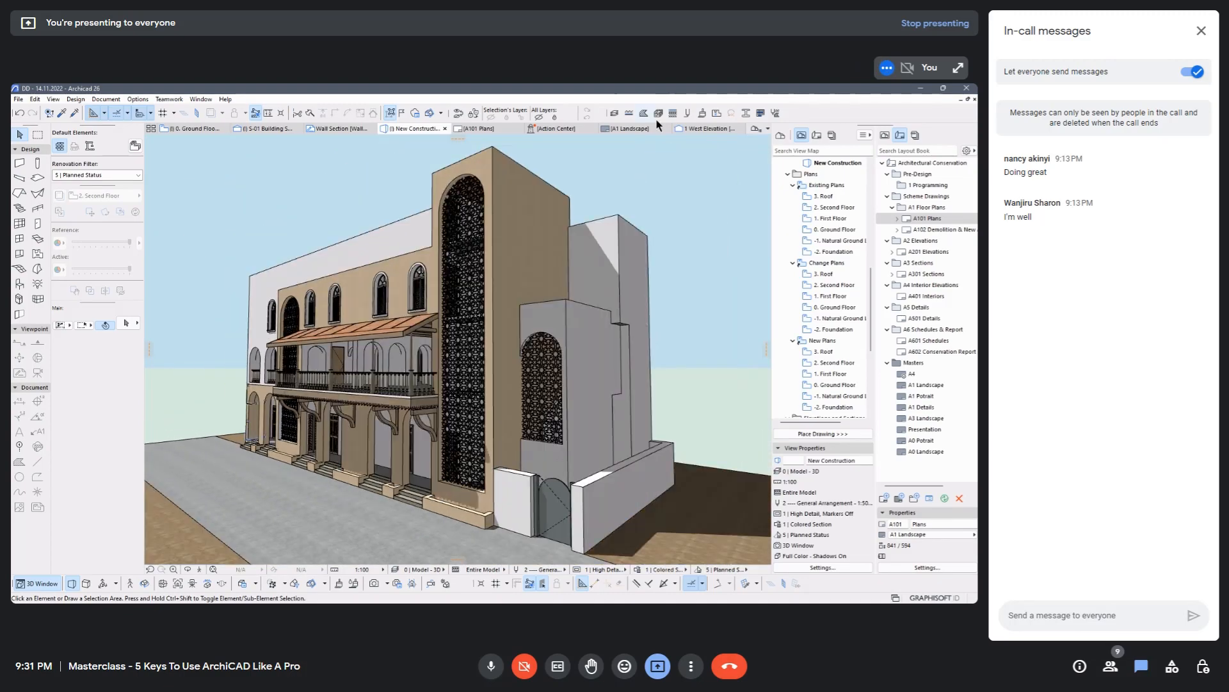
# Open the Surfaces settings, select 03 | Cement Backer Board and look through the list of available surfaces.
pyautogui.click(702, 114)
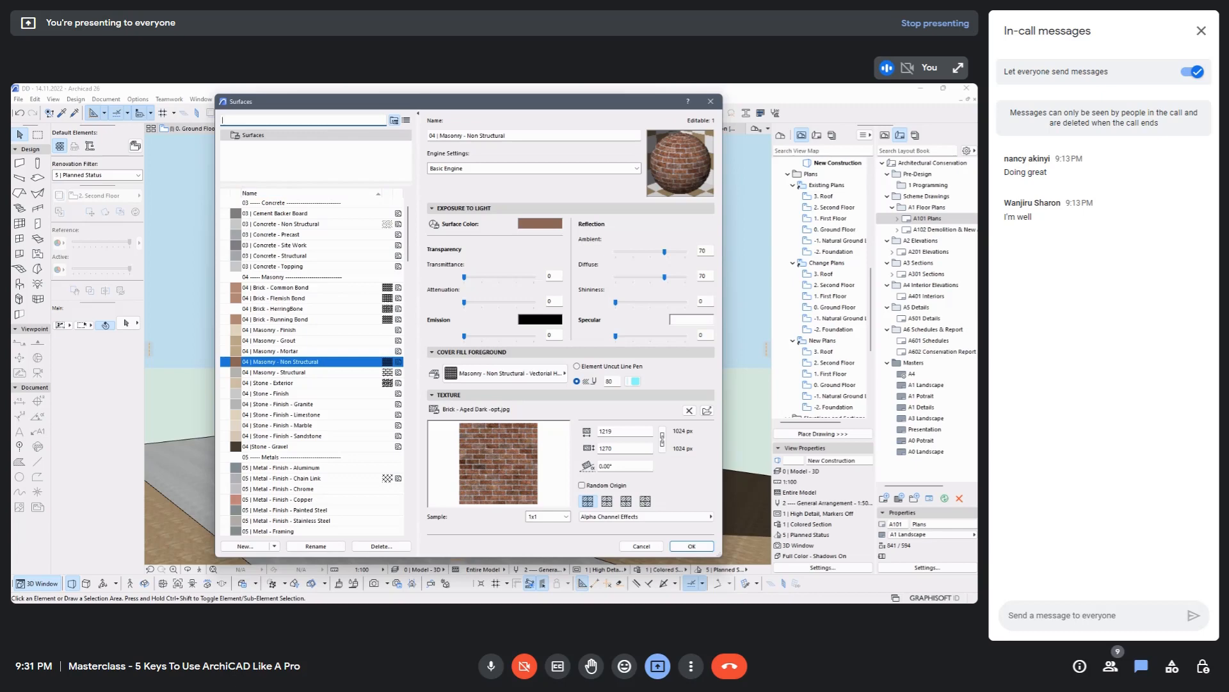
pyautogui.click(308, 213)
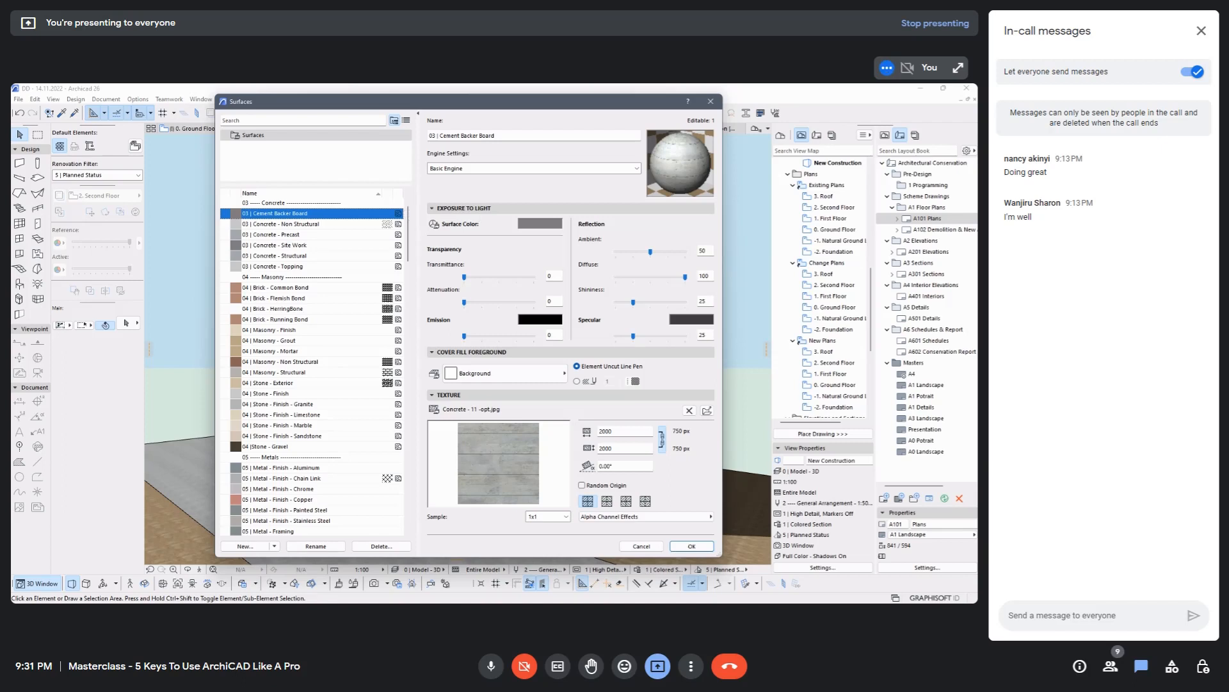
pyautogui.scroll(-1, 311, 365)
pyautogui.scroll(1, 311, 365)
pyautogui.scroll(-10, 312, 365)
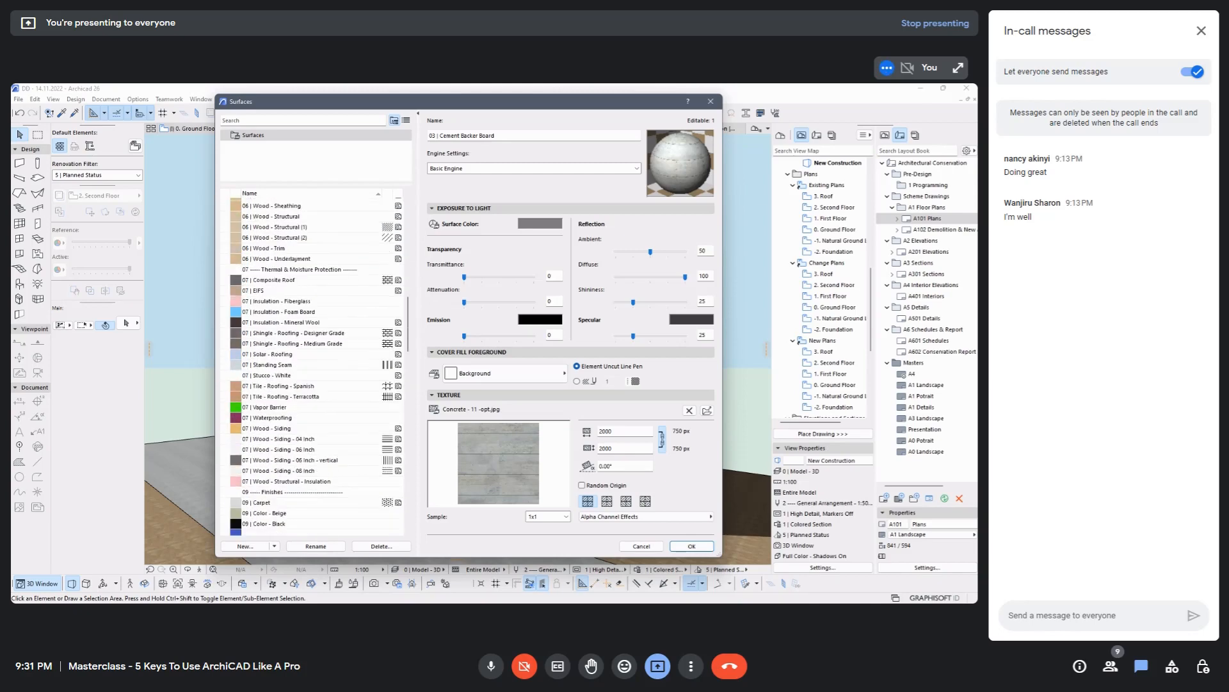
pyautogui.scroll(-10, 312, 365)
pyautogui.scroll(13, 312, 365)
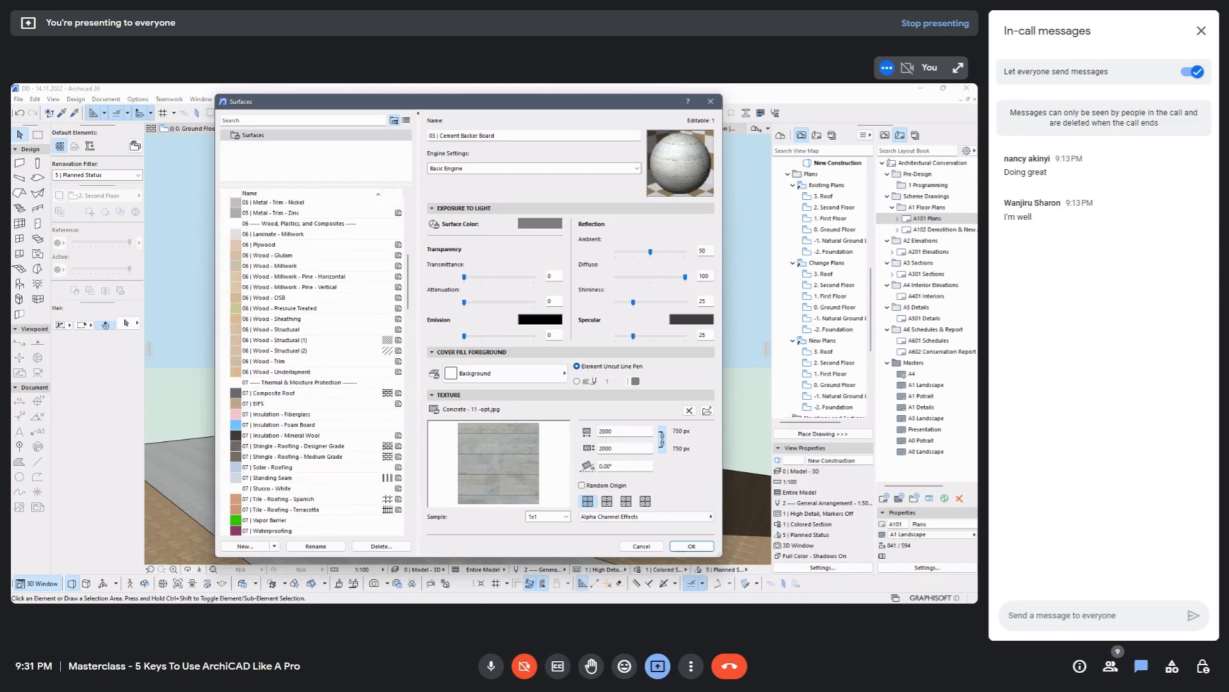
pyautogui.scroll(12, 312, 365)
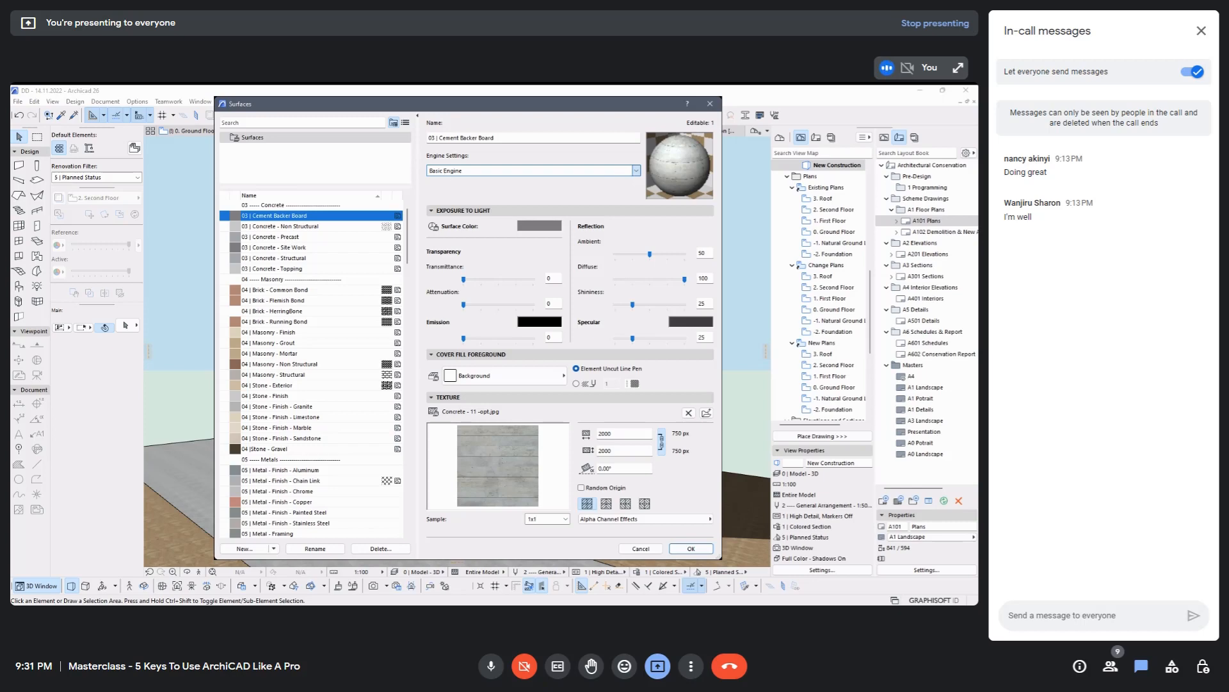
# Review the engine settings options for 03 | Cement Backer Board, keeping Basic Engine.
pyautogui.click(637, 173)
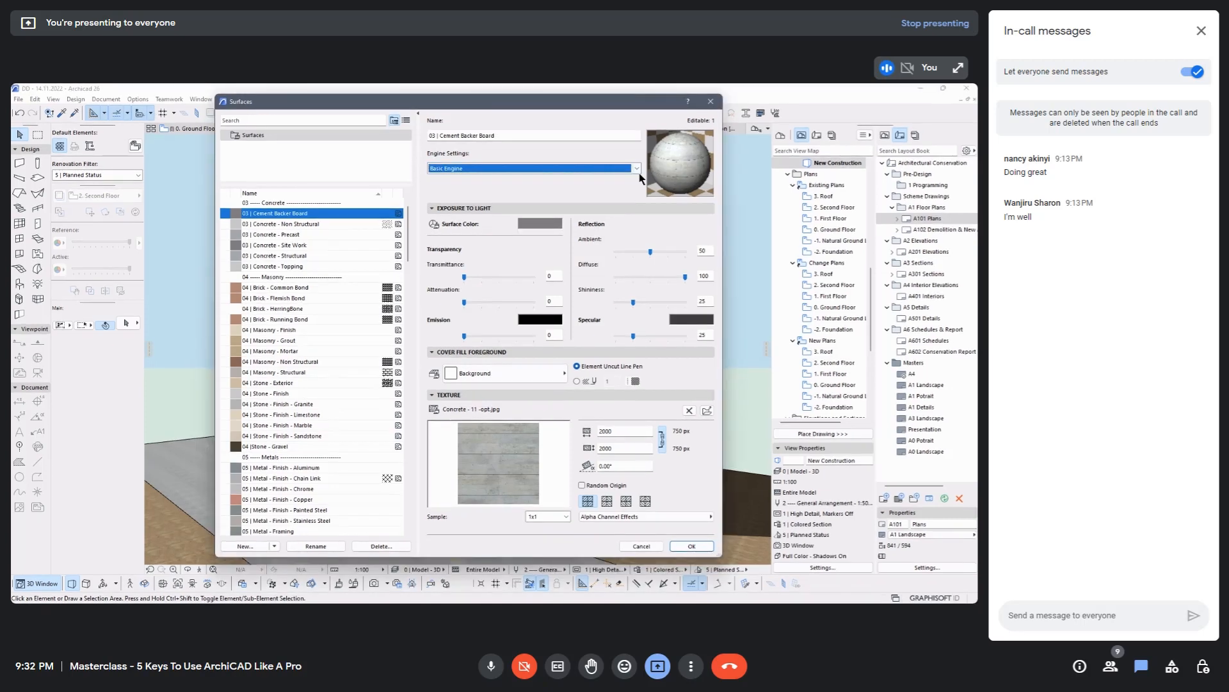
pyautogui.click(638, 173)
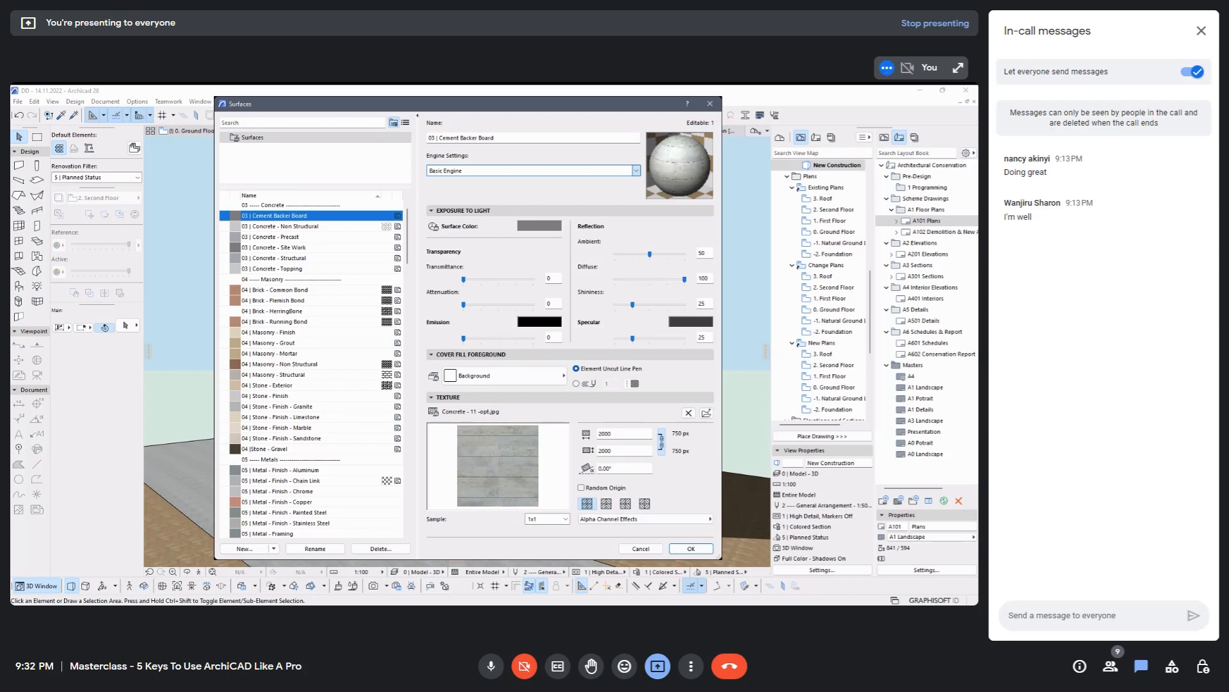
pyautogui.click(509, 154)
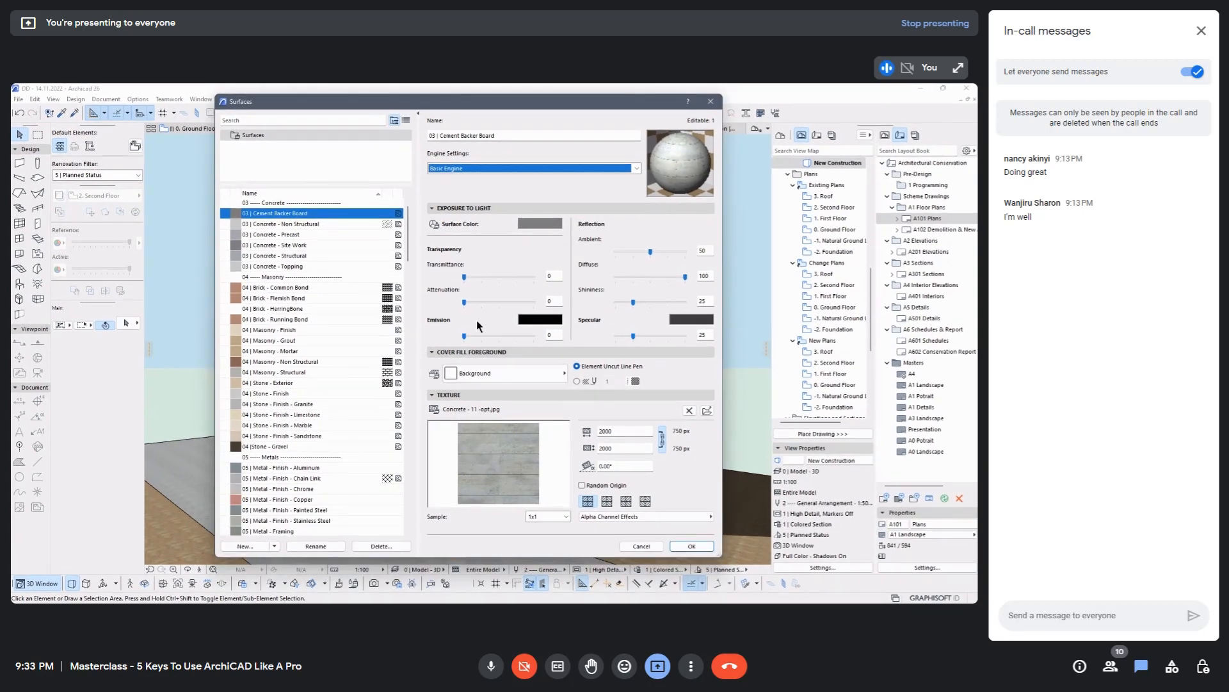
# Review the surface categories from Masonry through Trash Surfaces and display the settings of 09 | Glass - Clear.
pyautogui.scroll(-15, 307, 417)
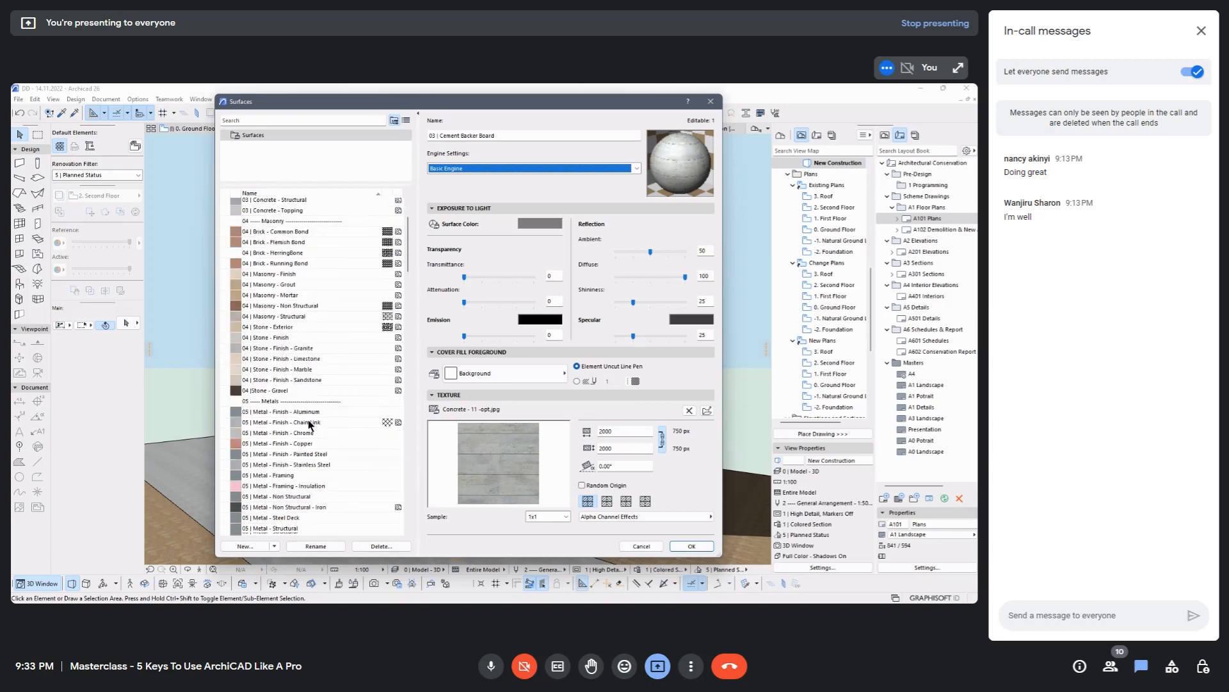
pyautogui.scroll(-15, 309, 502)
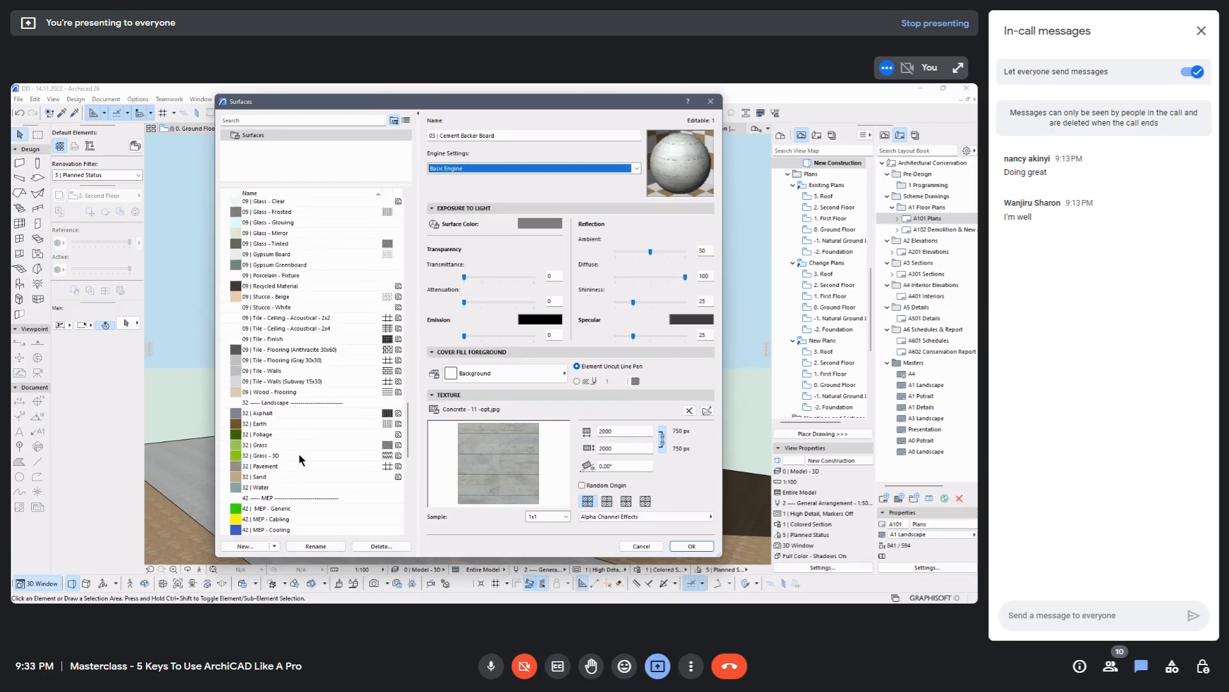
pyautogui.scroll(-5, 298, 442)
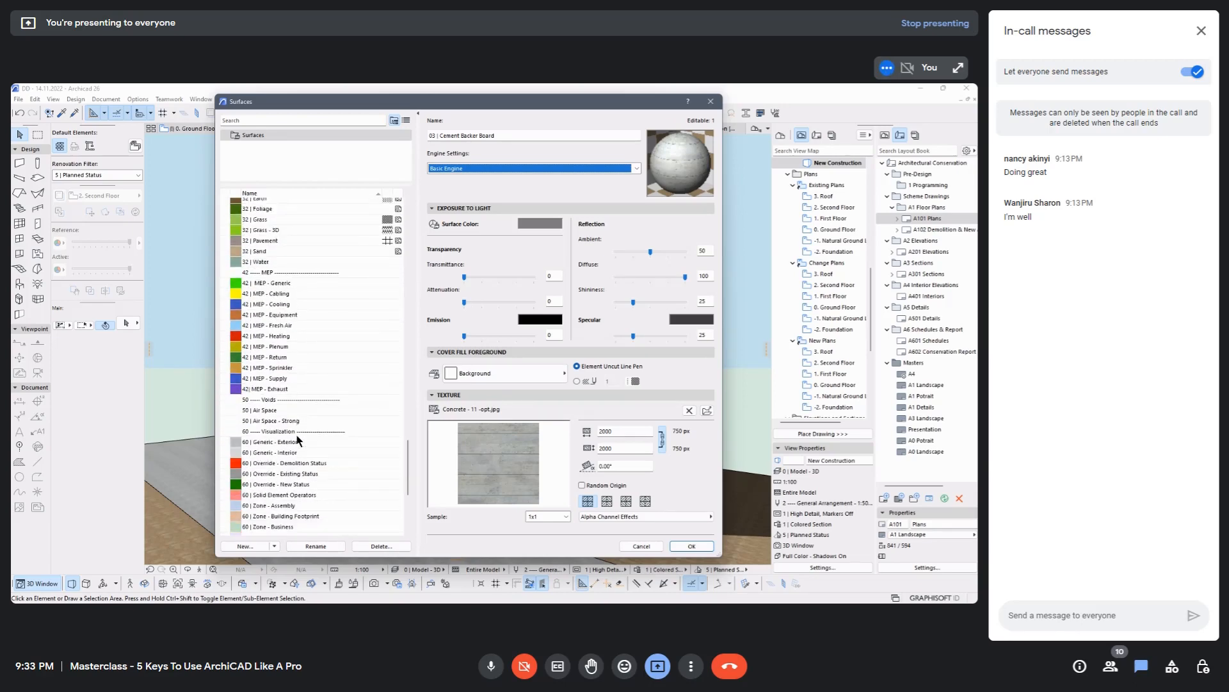
pyautogui.scroll(-5, 294, 471)
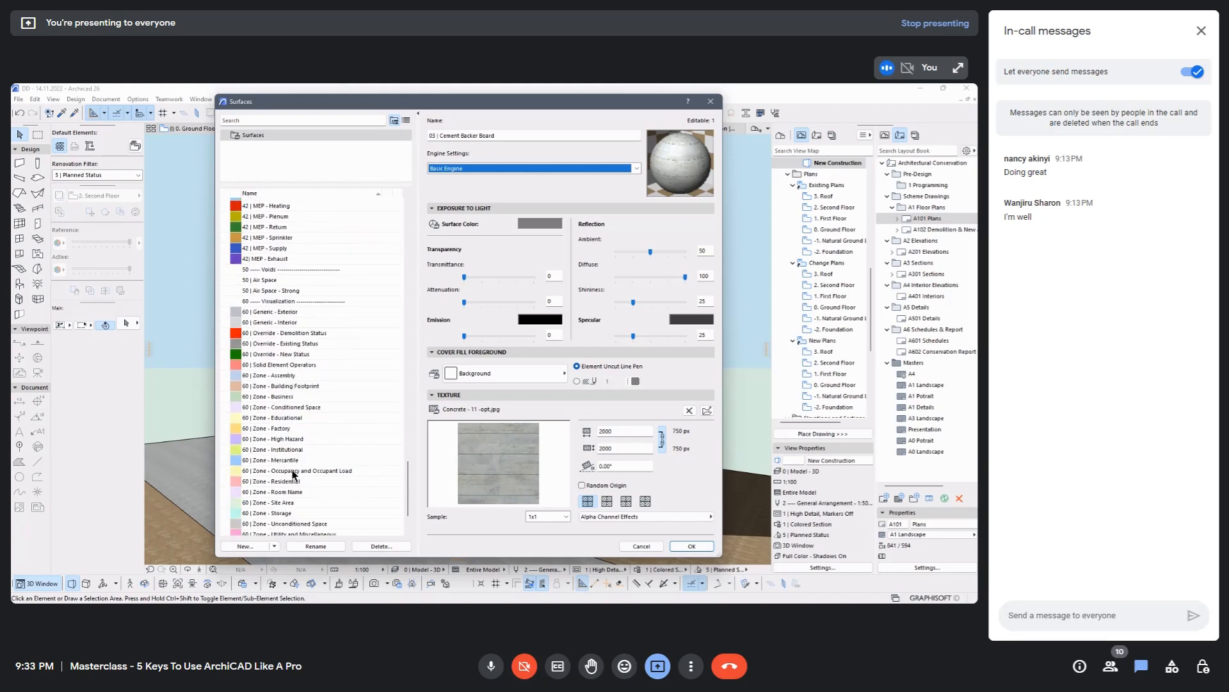
pyautogui.scroll(-1, 291, 467)
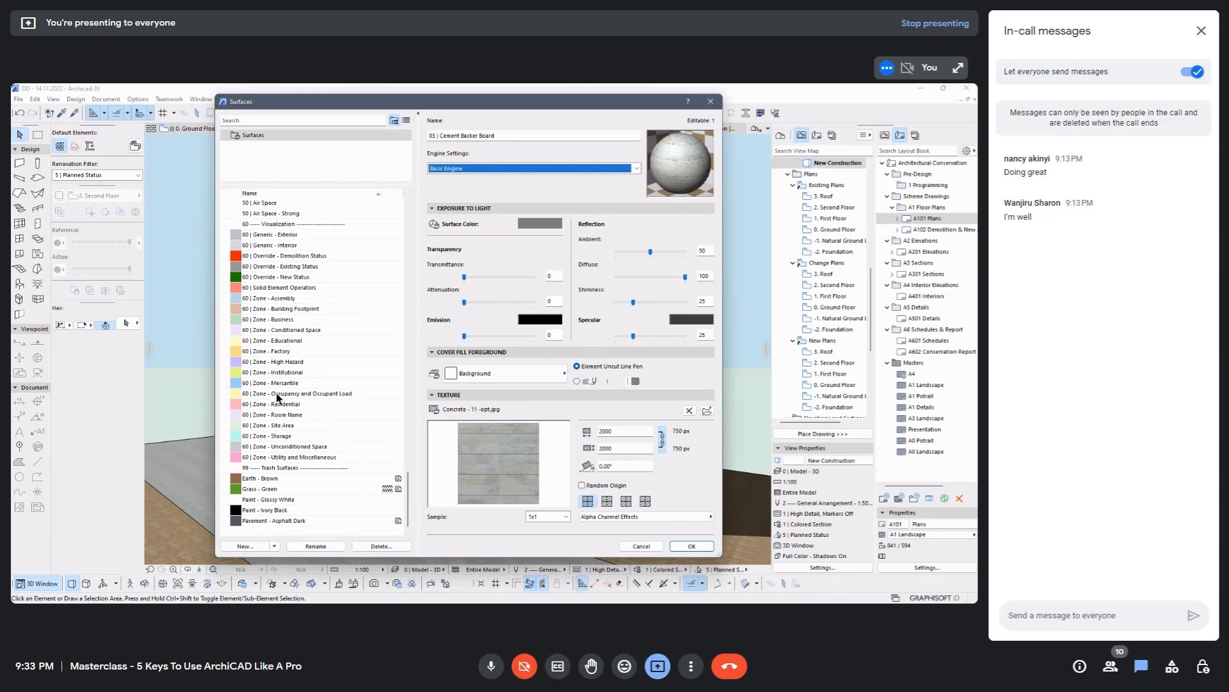
pyautogui.scroll(15, 287, 285)
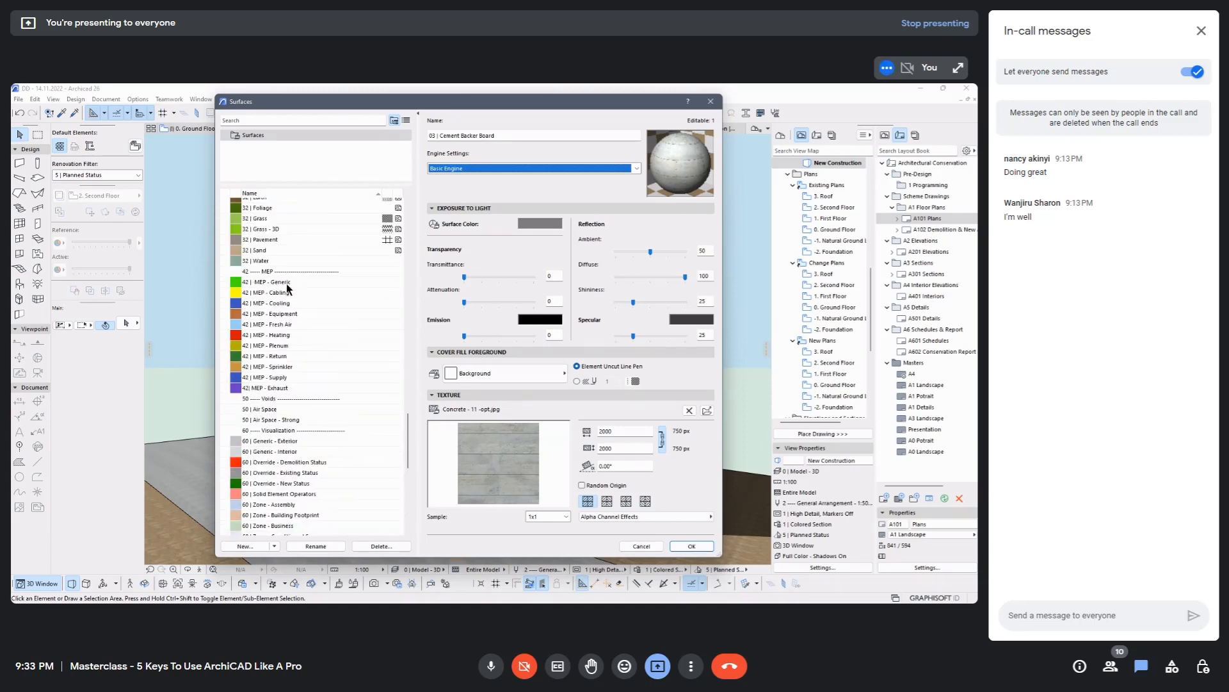
pyautogui.scroll(7, 275, 382)
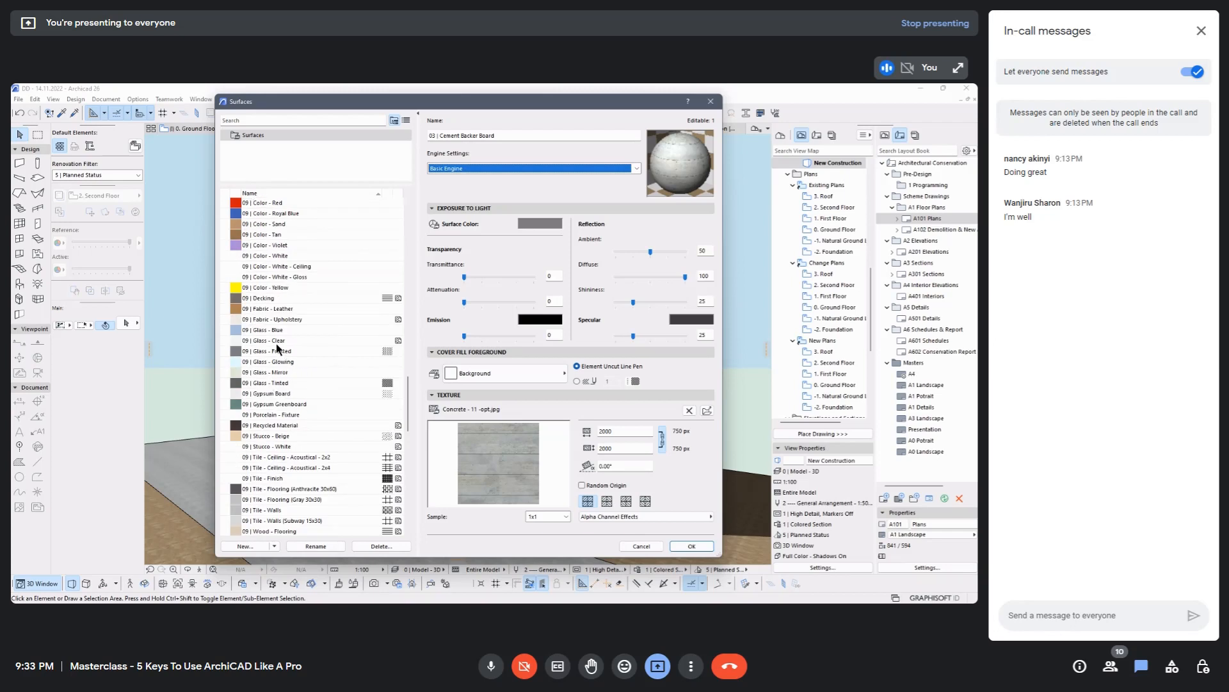
pyautogui.click(275, 342)
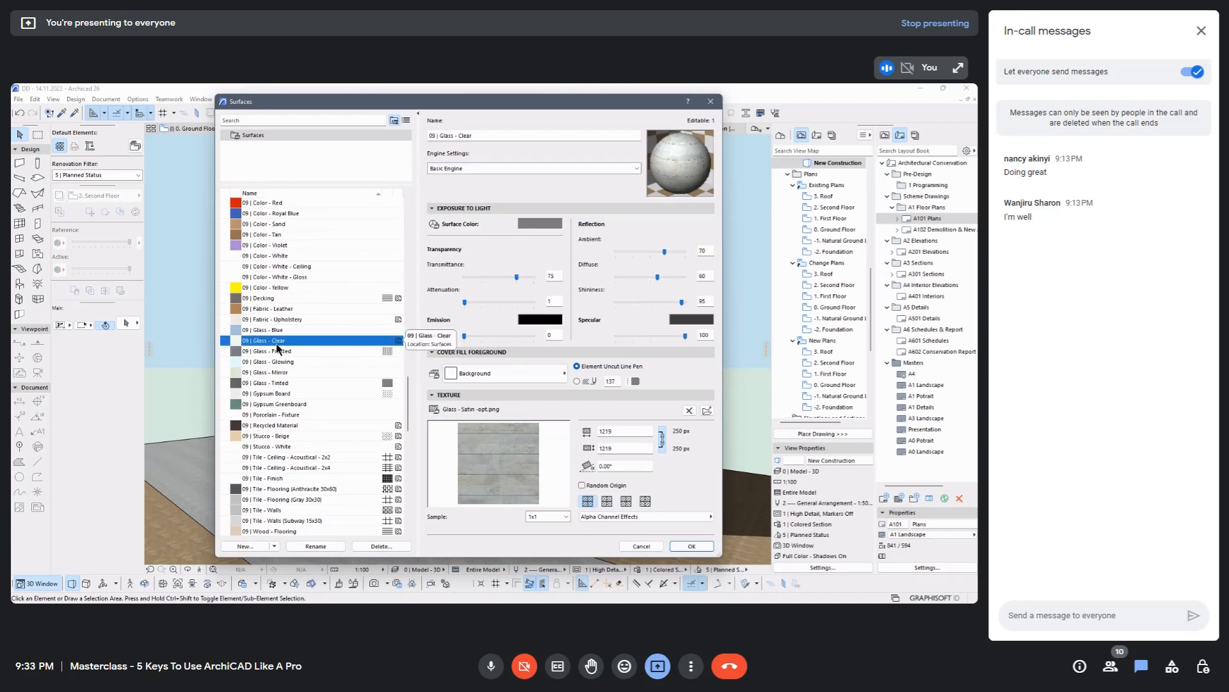
# Set the emission colour of 09 | Glass - Clear to yellow with hue 35, saturation 221 and luminosity 135.
pyautogui.click(538, 323)
pyautogui.moveTo(516, 249); pyautogui.dragTo(510, 226)
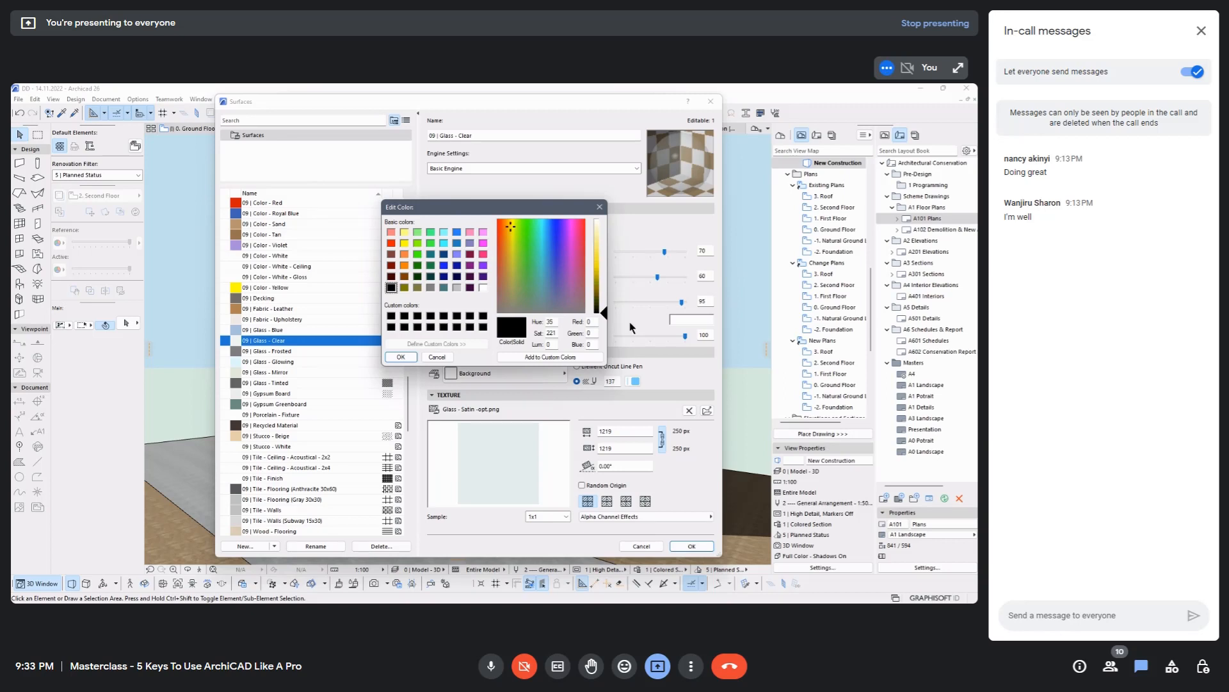
pyautogui.moveTo(597, 313); pyautogui.dragTo(597, 259)
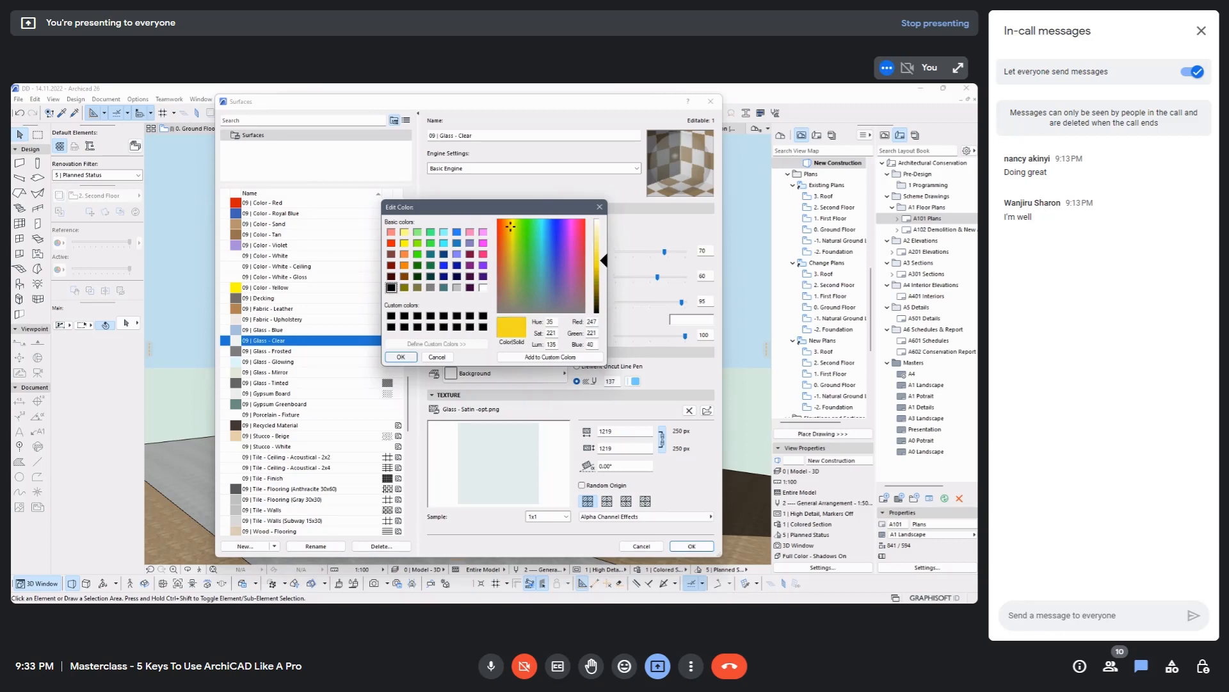
pyautogui.click(400, 358)
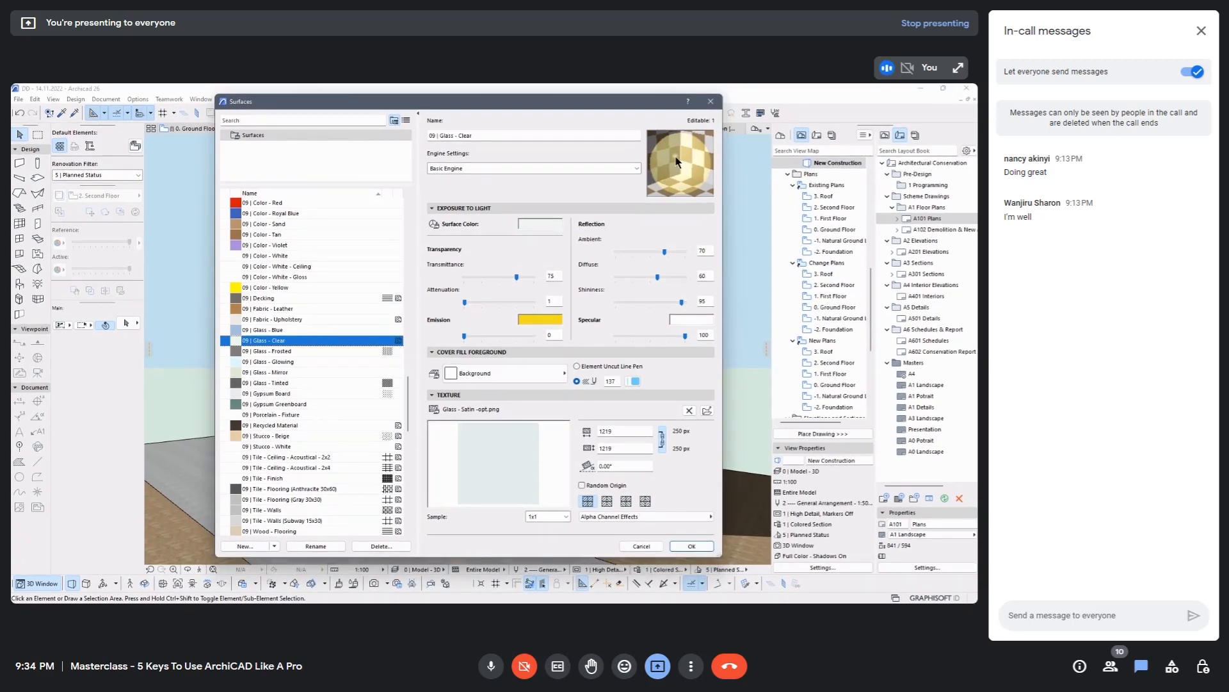
# Try an emission strength of 100 on 09 | Glass - Clear and return it to 0.
pyautogui.moveTo(464, 334); pyautogui.dragTo(533, 334)
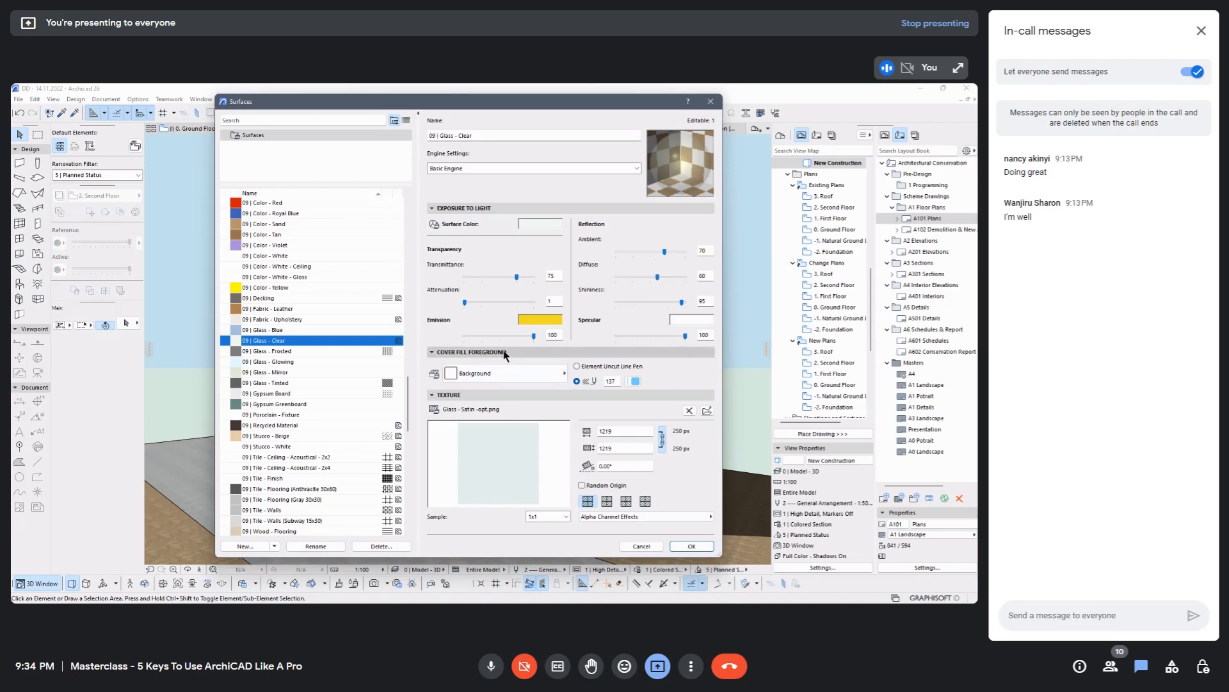
pyautogui.moveTo(515, 335); pyautogui.dragTo(535, 336)
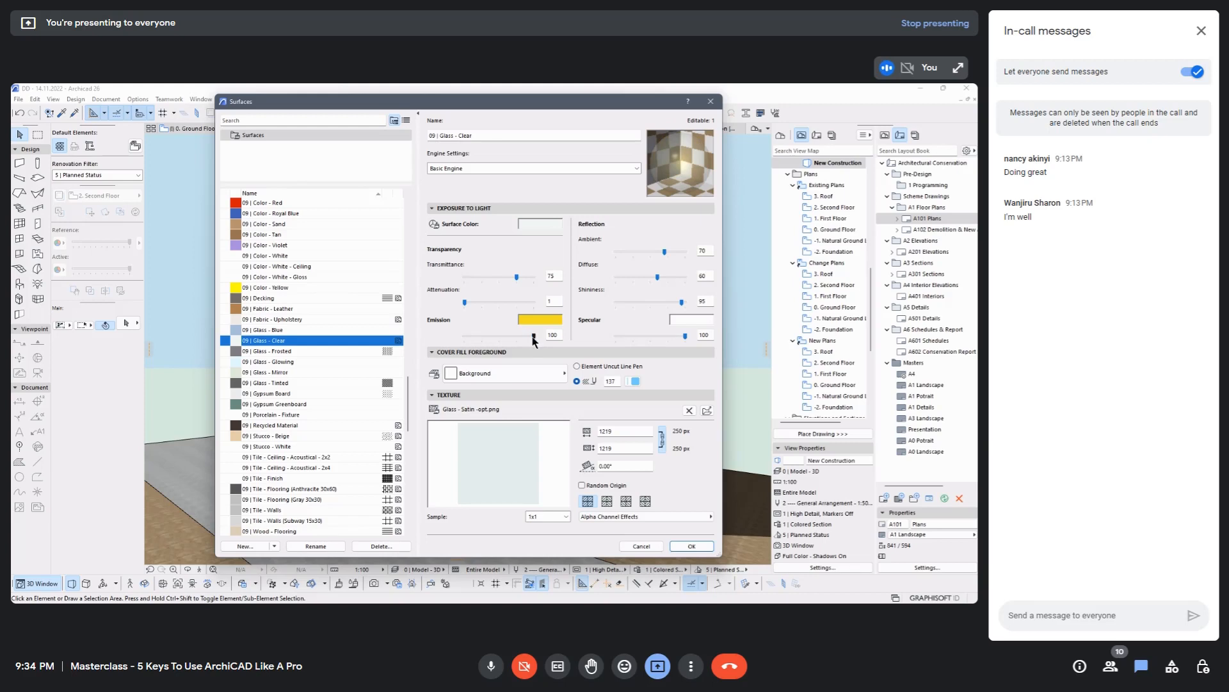
pyautogui.moveTo(533, 335); pyautogui.dragTo(453, 338)
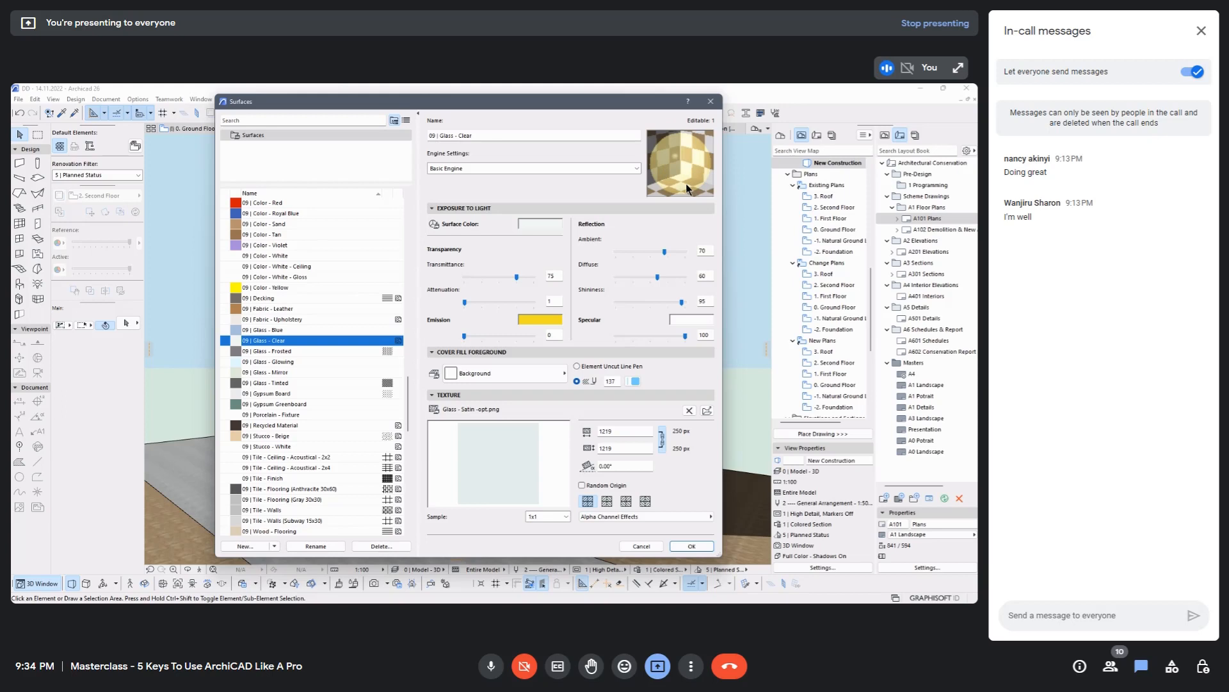
# Set the emission colour of 09 | Glass - Clear to black with hue, saturation and luminosity at 0.
pyautogui.click(548, 320)
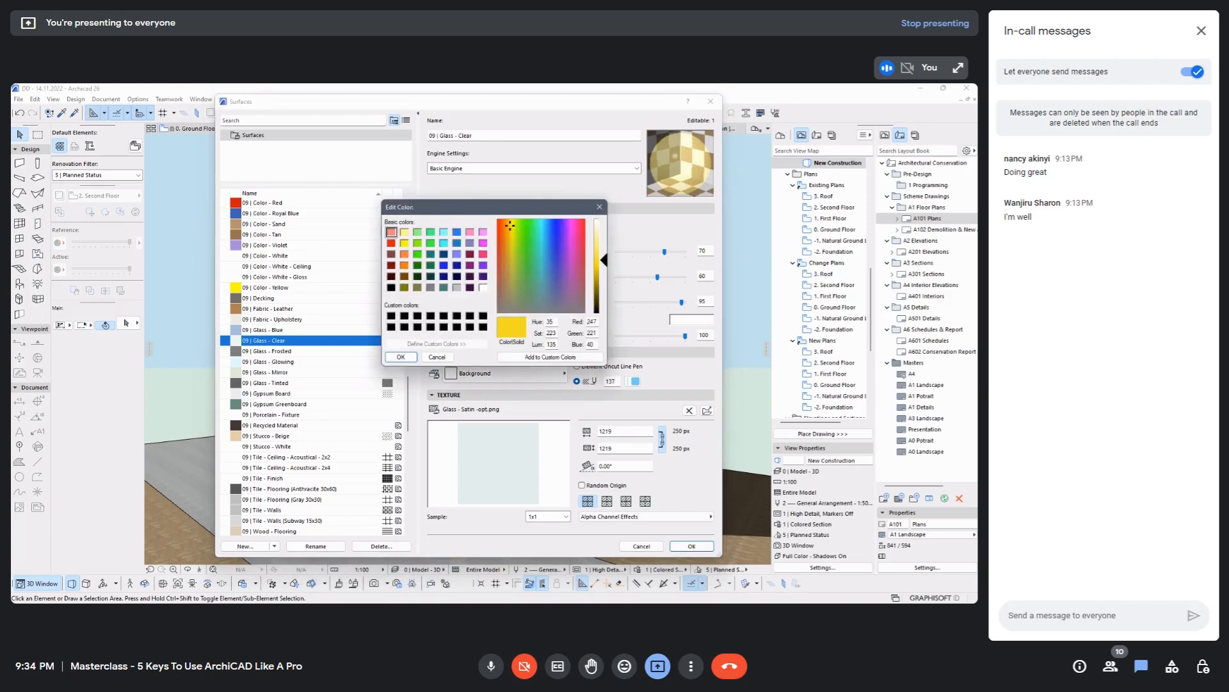
pyautogui.moveTo(602, 260); pyautogui.dragTo(534, 313)
pyautogui.click(527, 289)
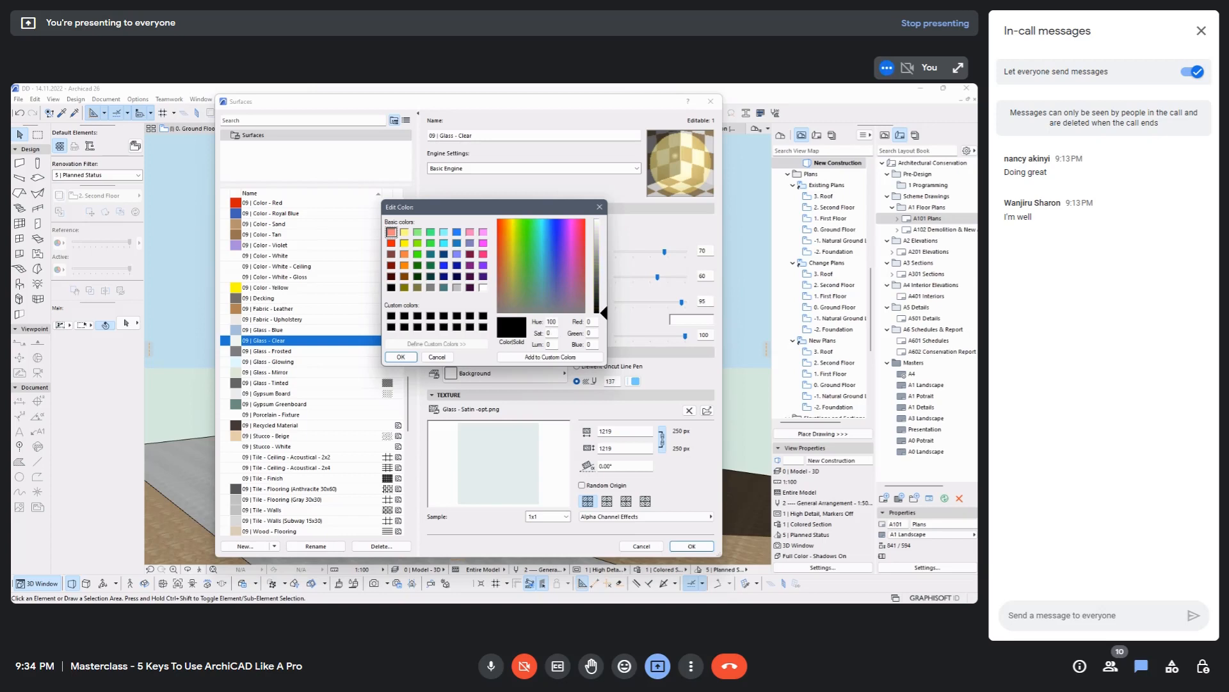
pyautogui.doubleClick(551, 321)
pyautogui.write('0')
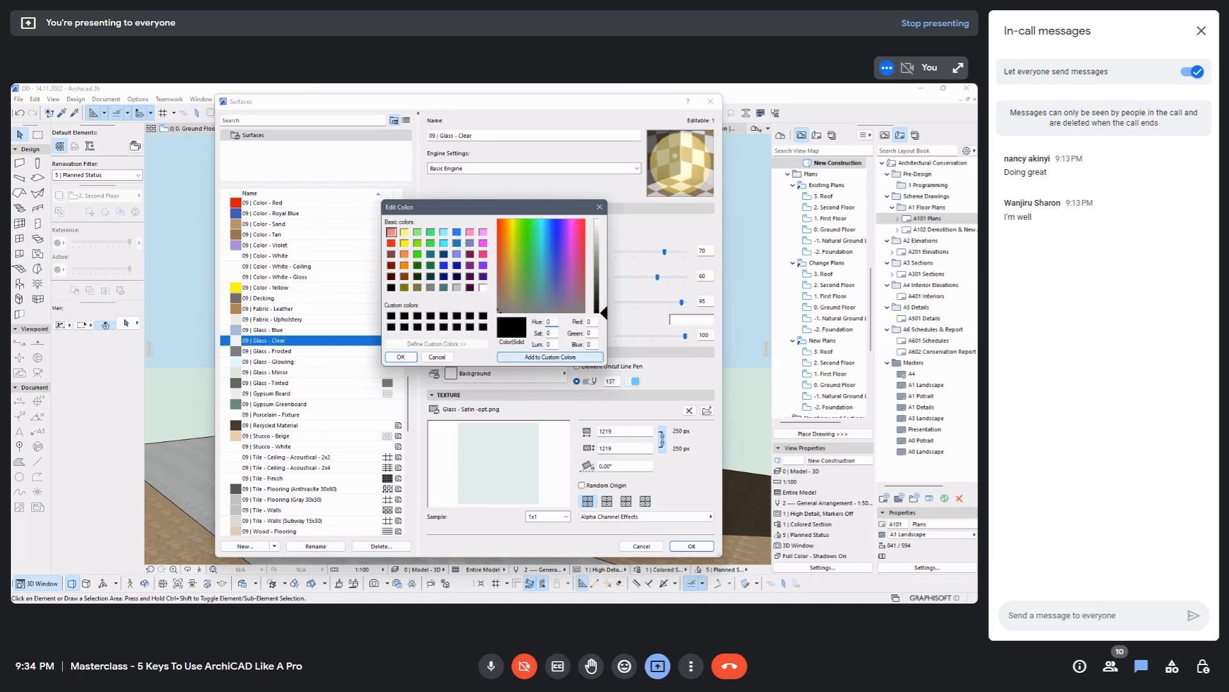
pyautogui.click(400, 356)
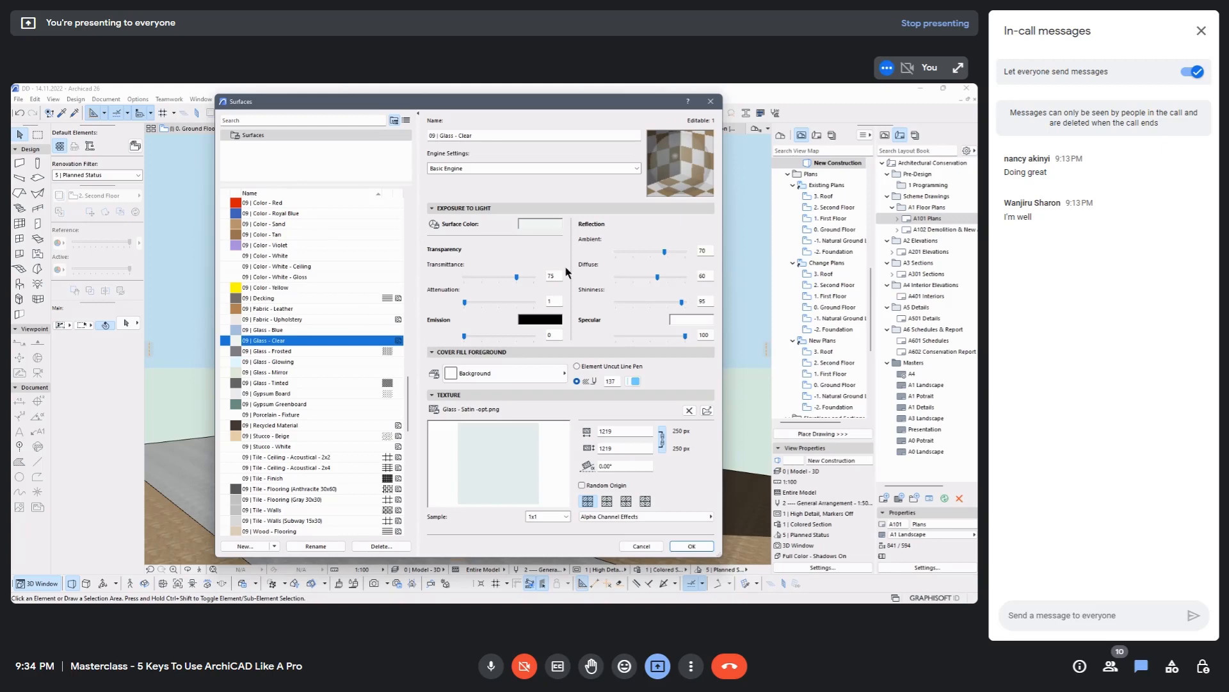
# Compare the exposure settings and previews of the surfaces 09 | Glass - Blue, 09 | Glass - Clear and 09 | Glass - Frosted.
pyautogui.click(274, 330)
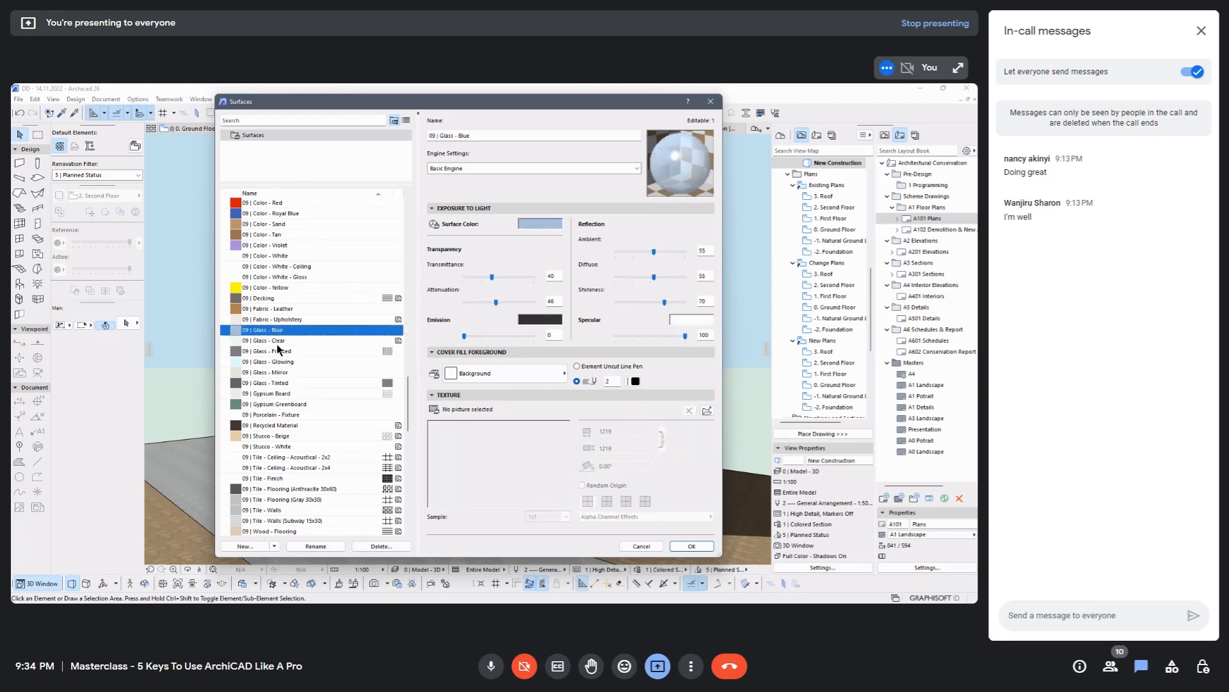
pyautogui.click(275, 349)
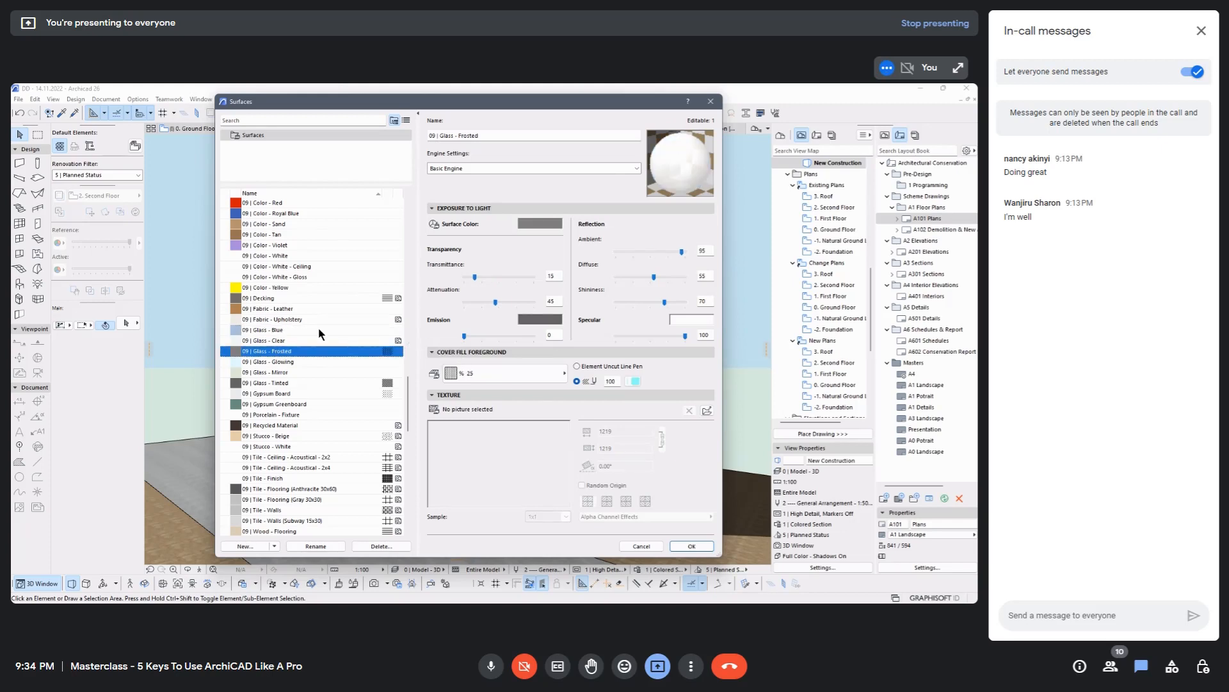
pyautogui.click(279, 330)
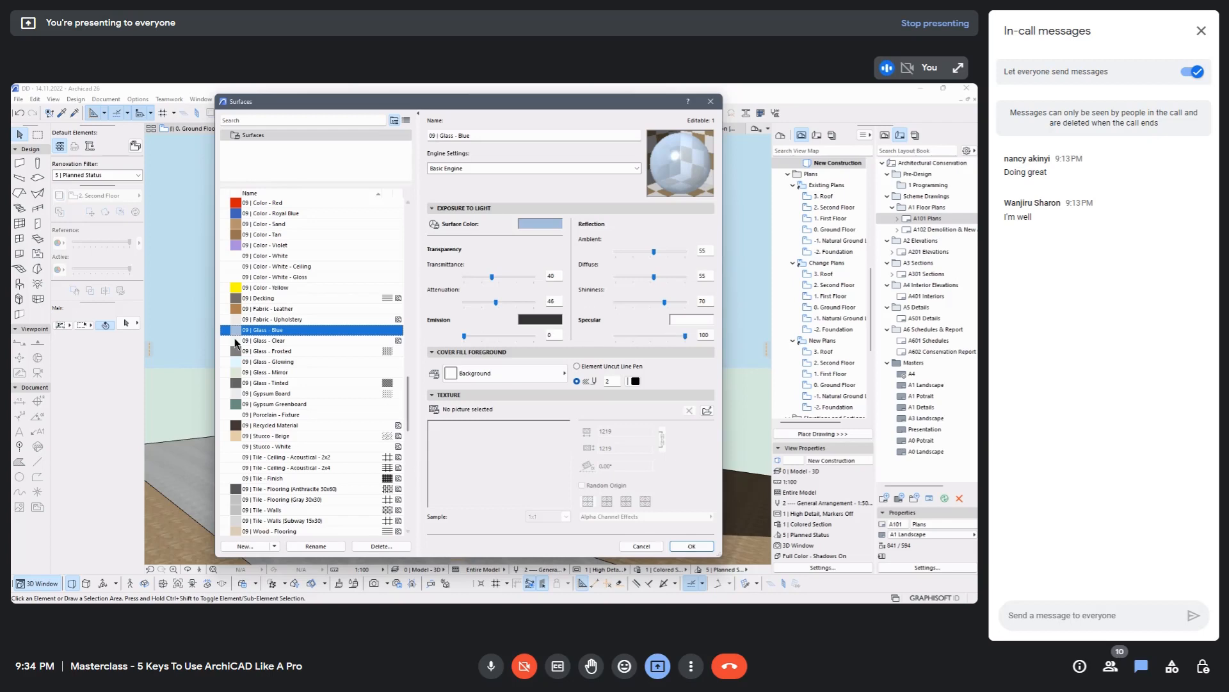
pyautogui.click(278, 341)
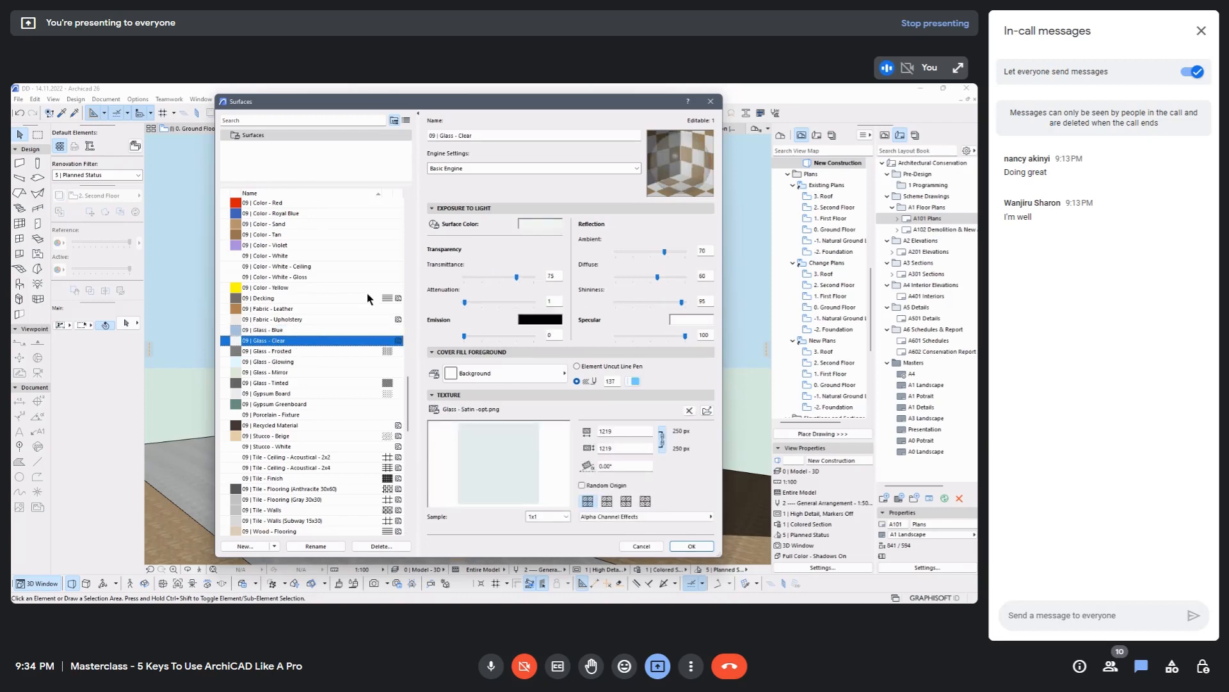
pyautogui.click(286, 352)
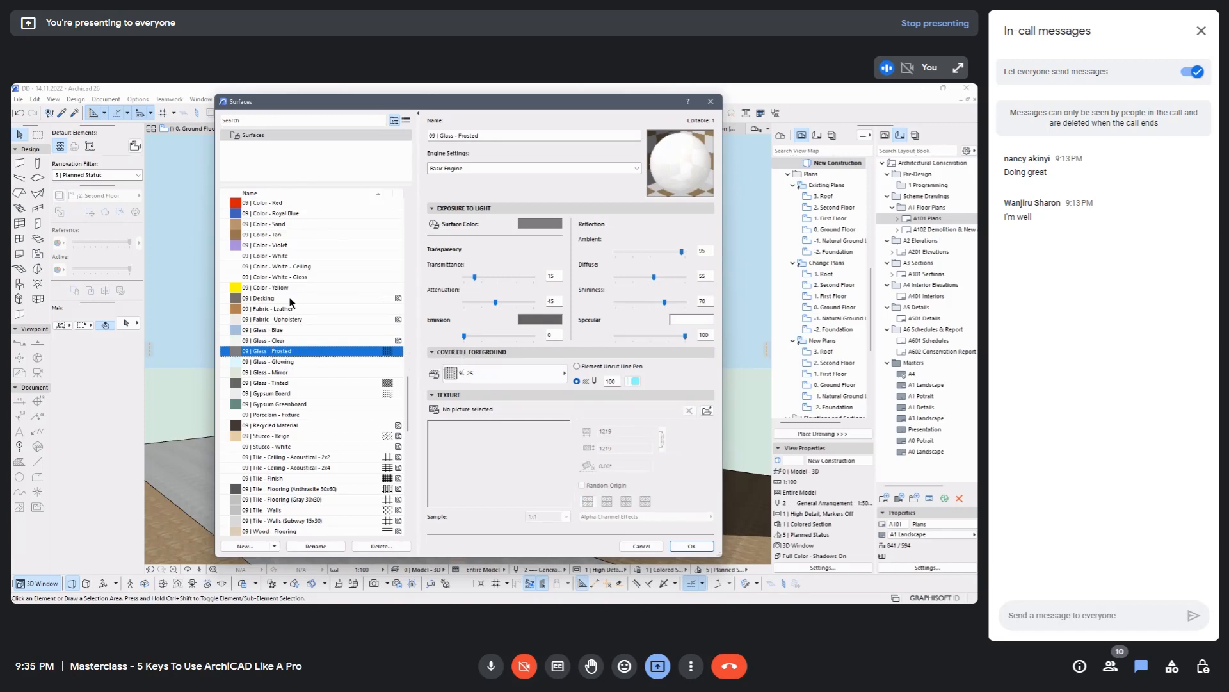
# Display the settings of the surface 03 | Concrete - Non Structural and move the settings window aside to uncover the model.
pyautogui.scroll(6, 292, 275)
pyautogui.scroll(20, 292, 274)
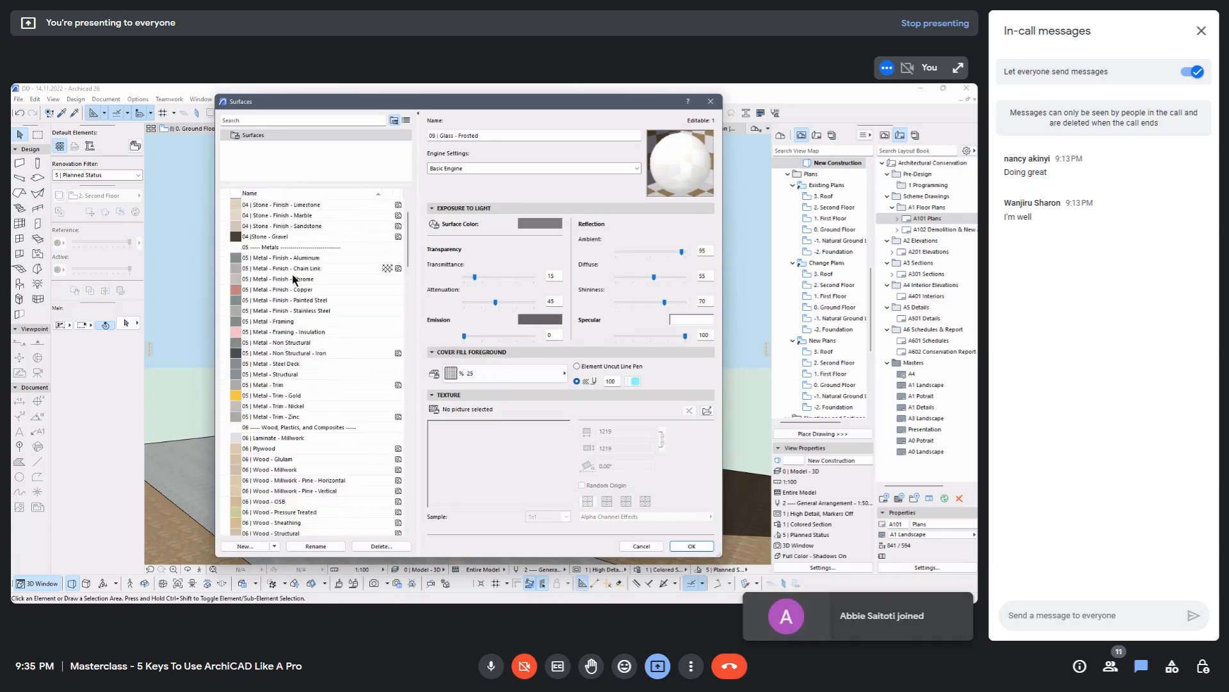
pyautogui.click(282, 224)
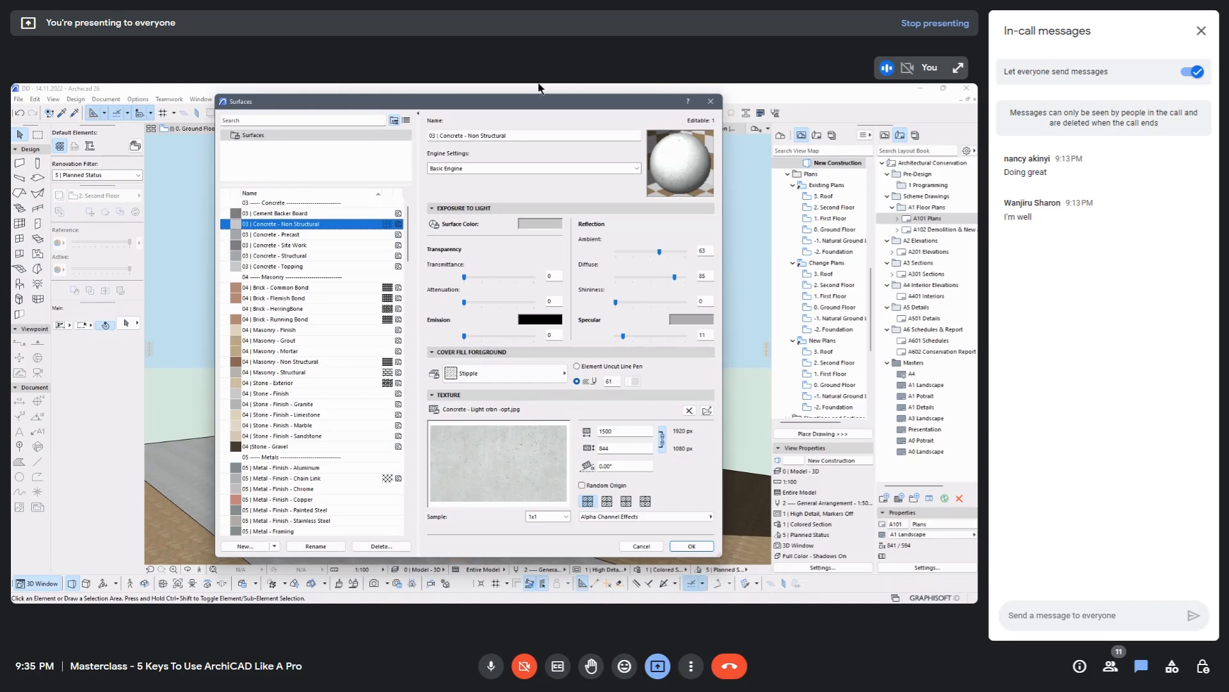
pyautogui.moveTo(534, 102); pyautogui.dragTo(417, 124)
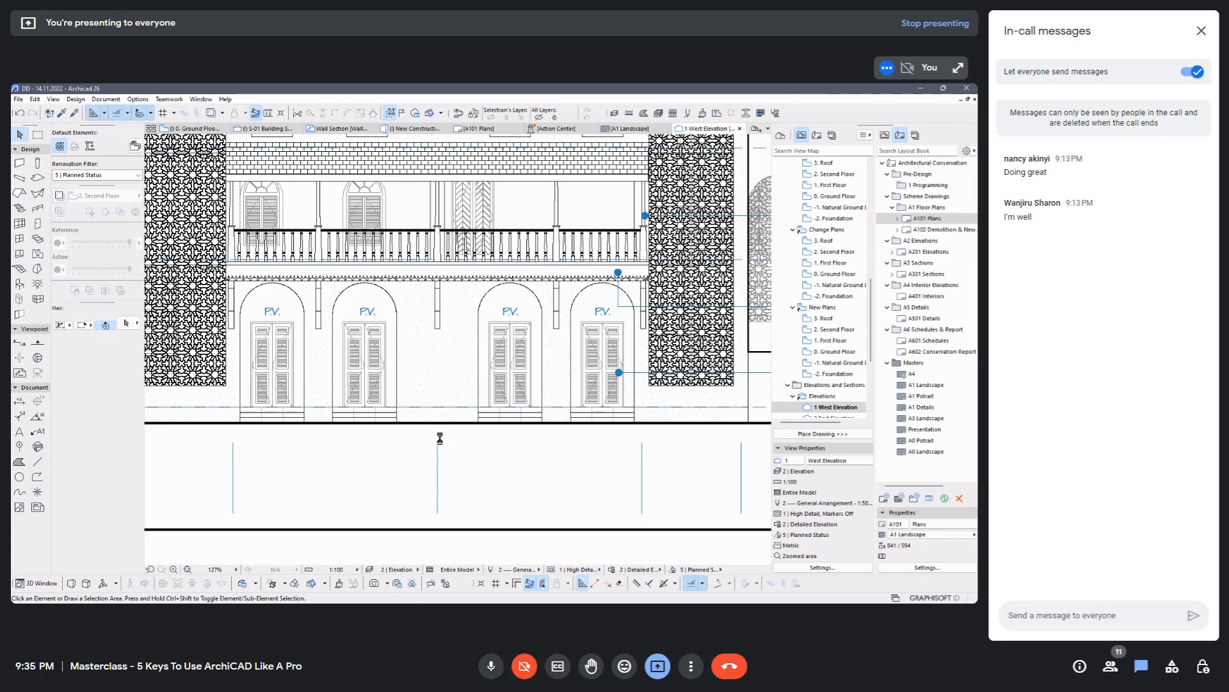
# Examine the surface hatching on the walls around the arches, doors and windows in the 1 West Elevation.
pyautogui.scroll(-3, 440, 437)
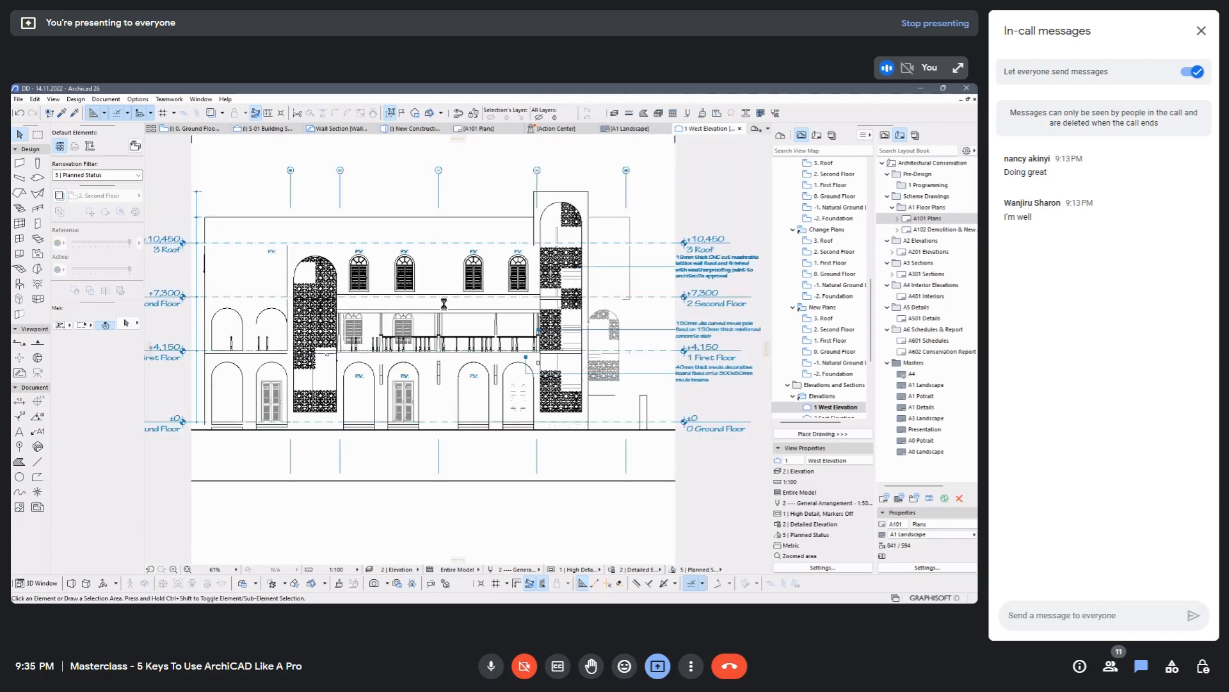
pyautogui.scroll(2, 443, 303)
pyautogui.scroll(5, 452, 357)
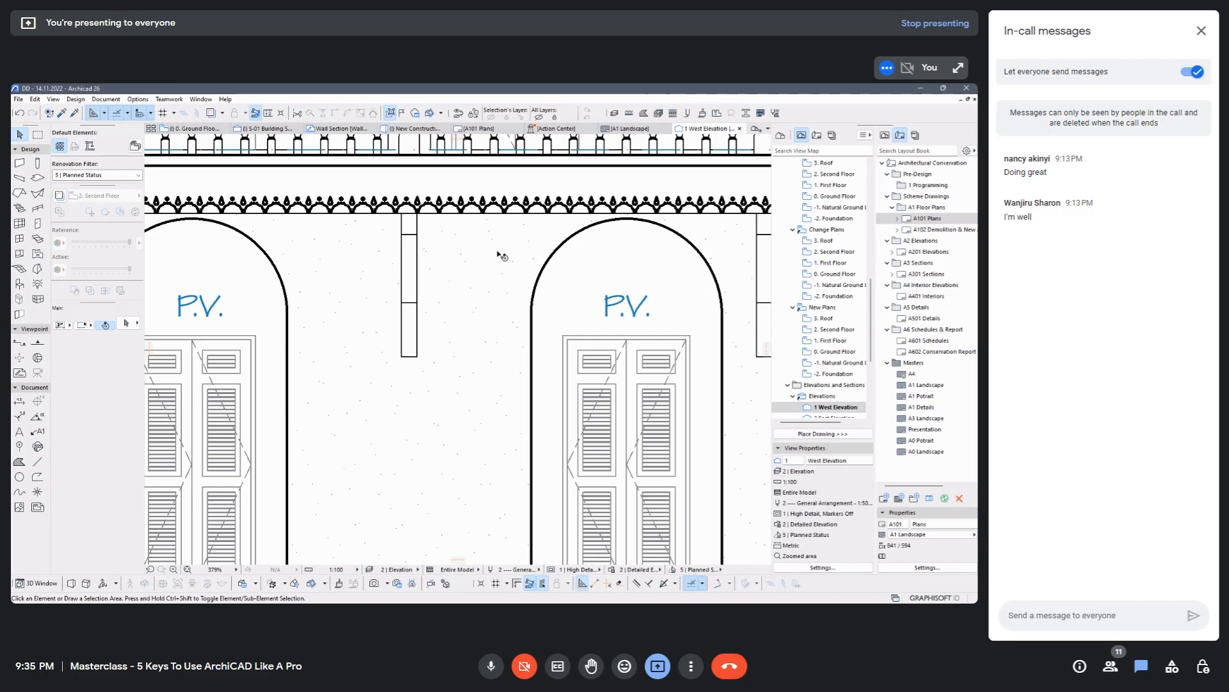
pyautogui.scroll(-5, 522, 317)
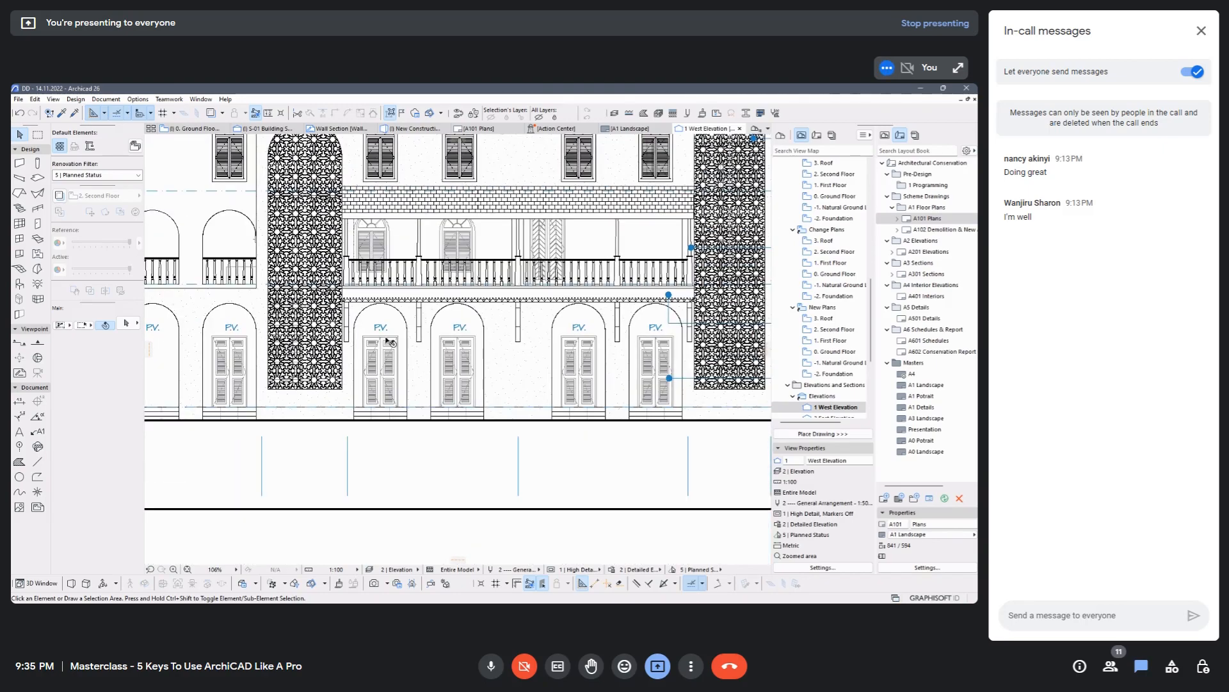
pyautogui.scroll(-3, 267, 299)
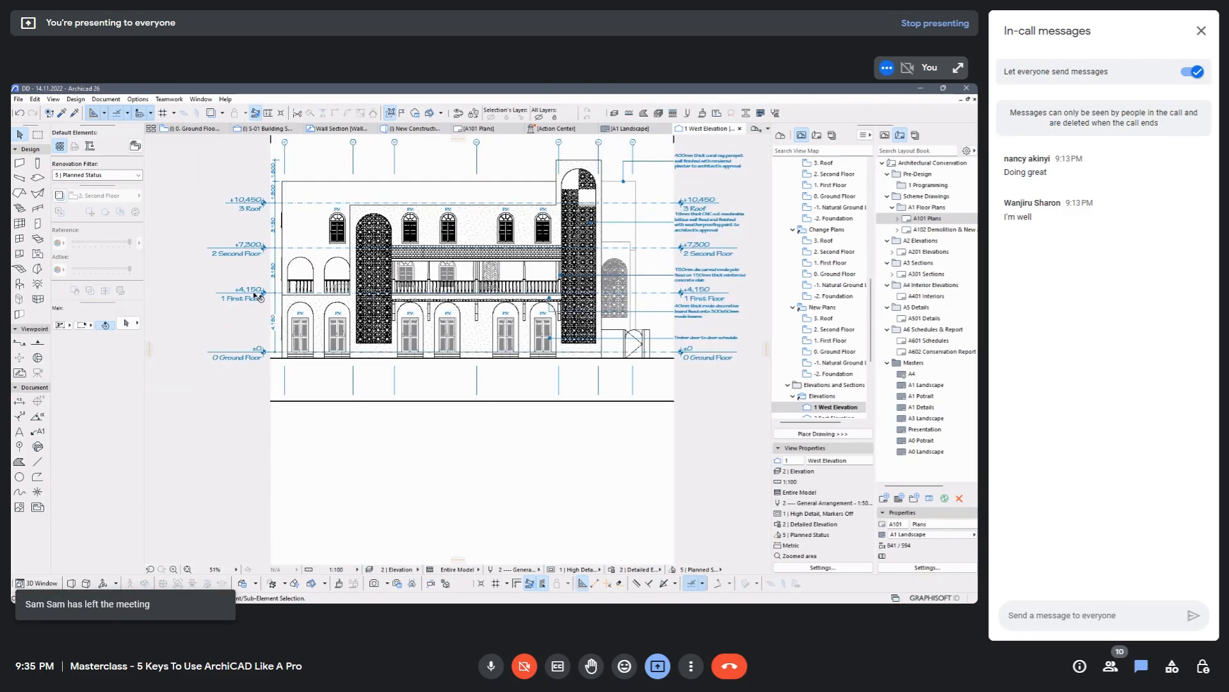
pyautogui.scroll(10, 295, 299)
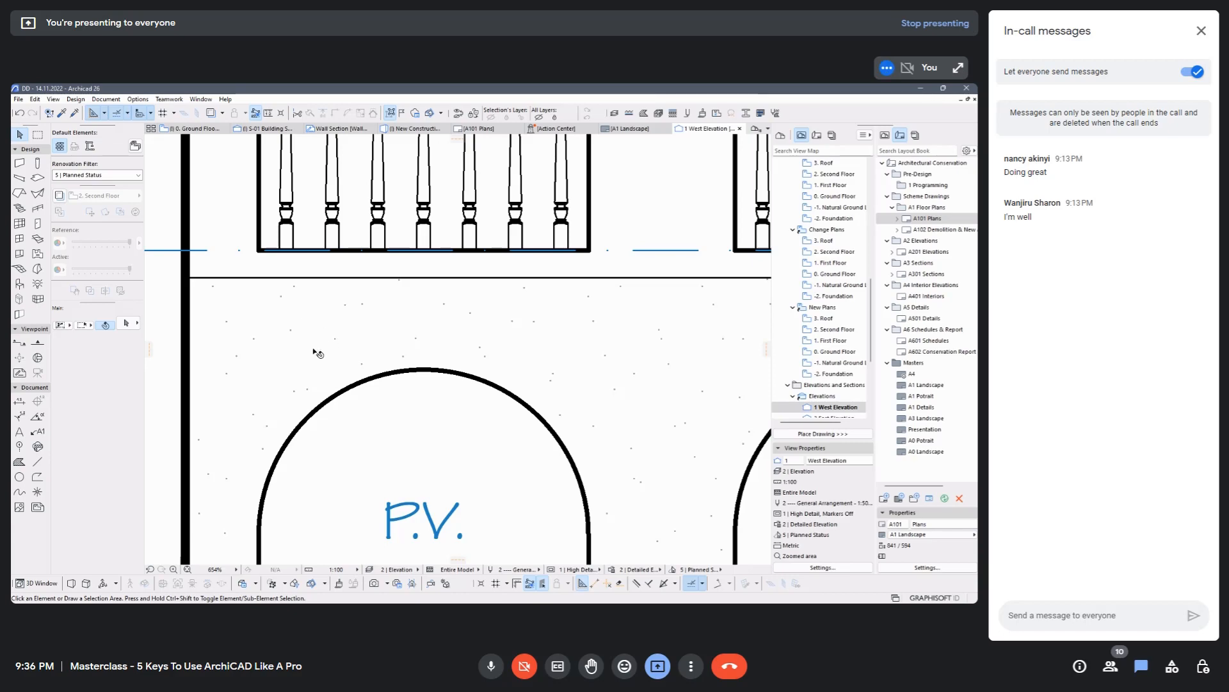
pyautogui.scroll(-6, 313, 352)
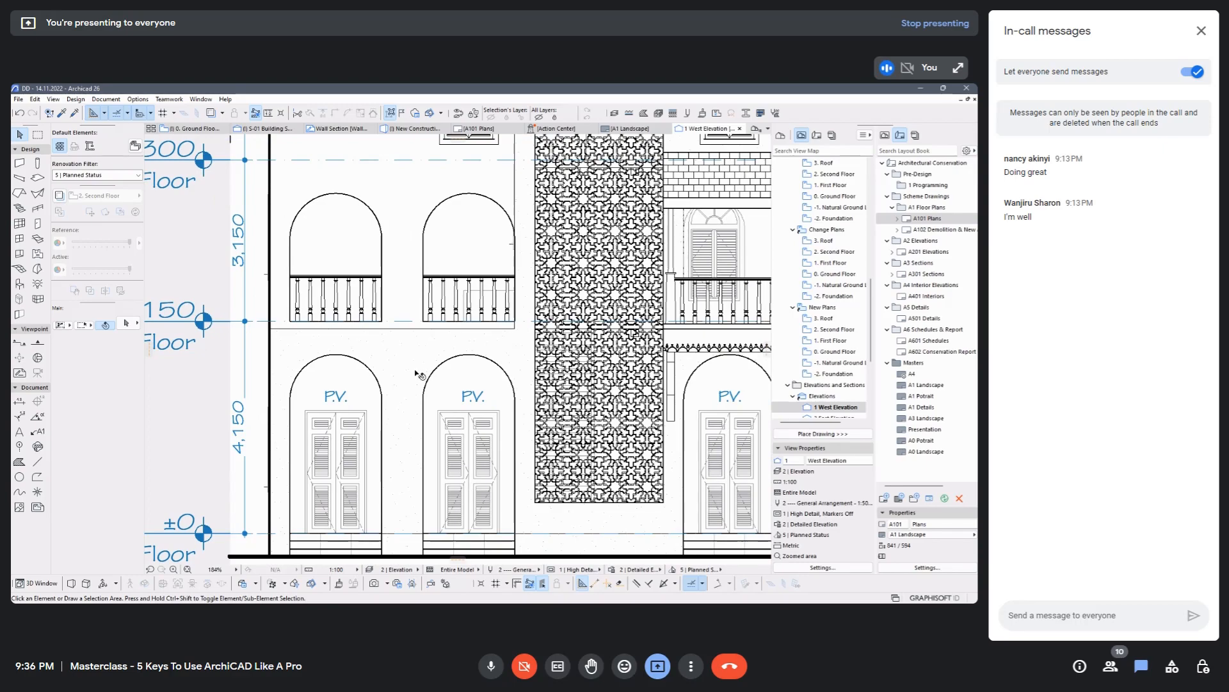
pyautogui.scroll(5, 416, 374)
pyautogui.scroll(1, 416, 374)
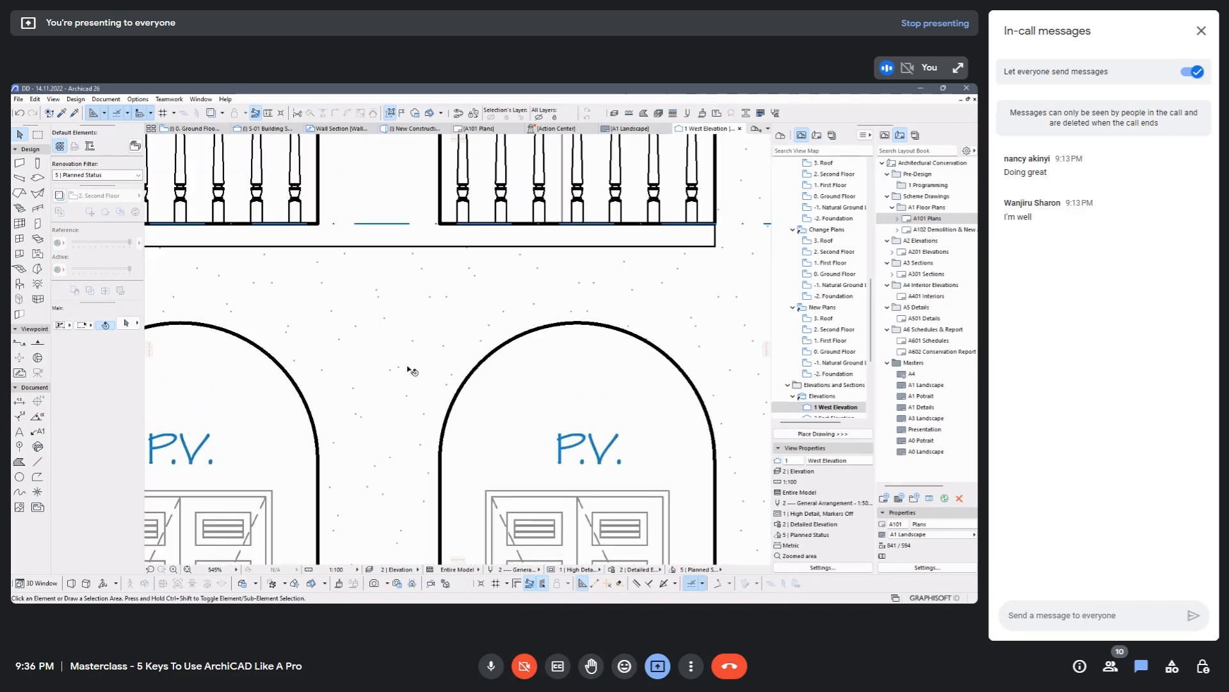
pyautogui.scroll(-8, 378, 365)
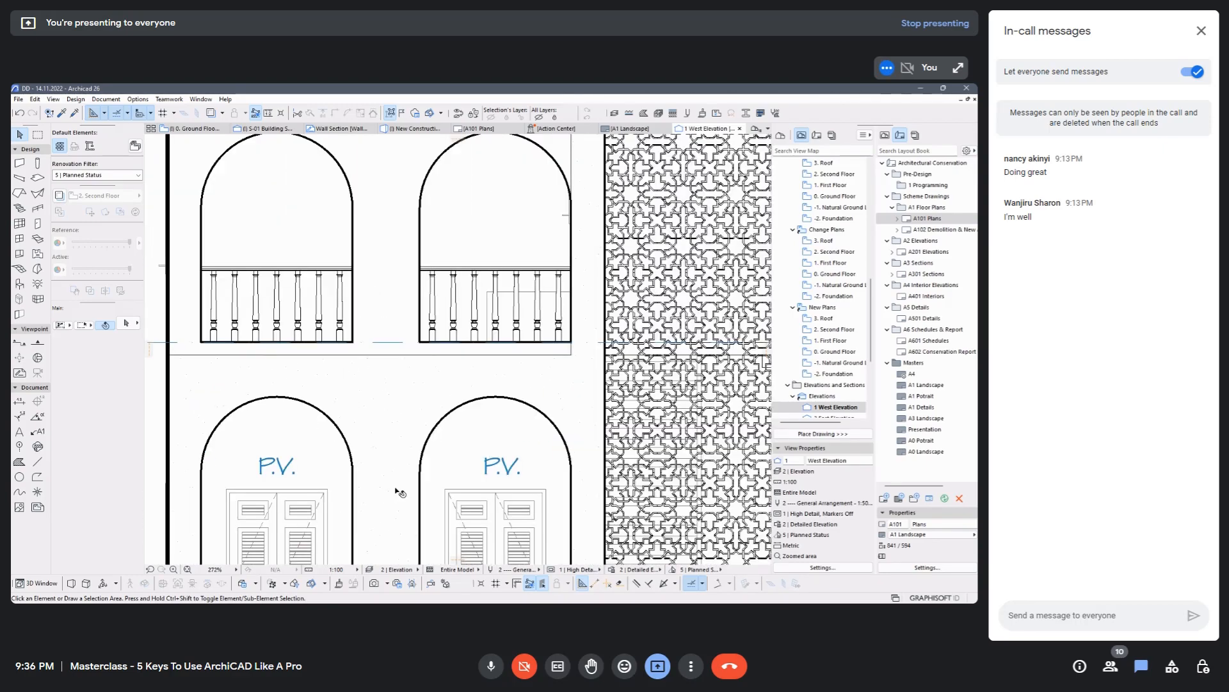
pyautogui.scroll(5, 475, 204)
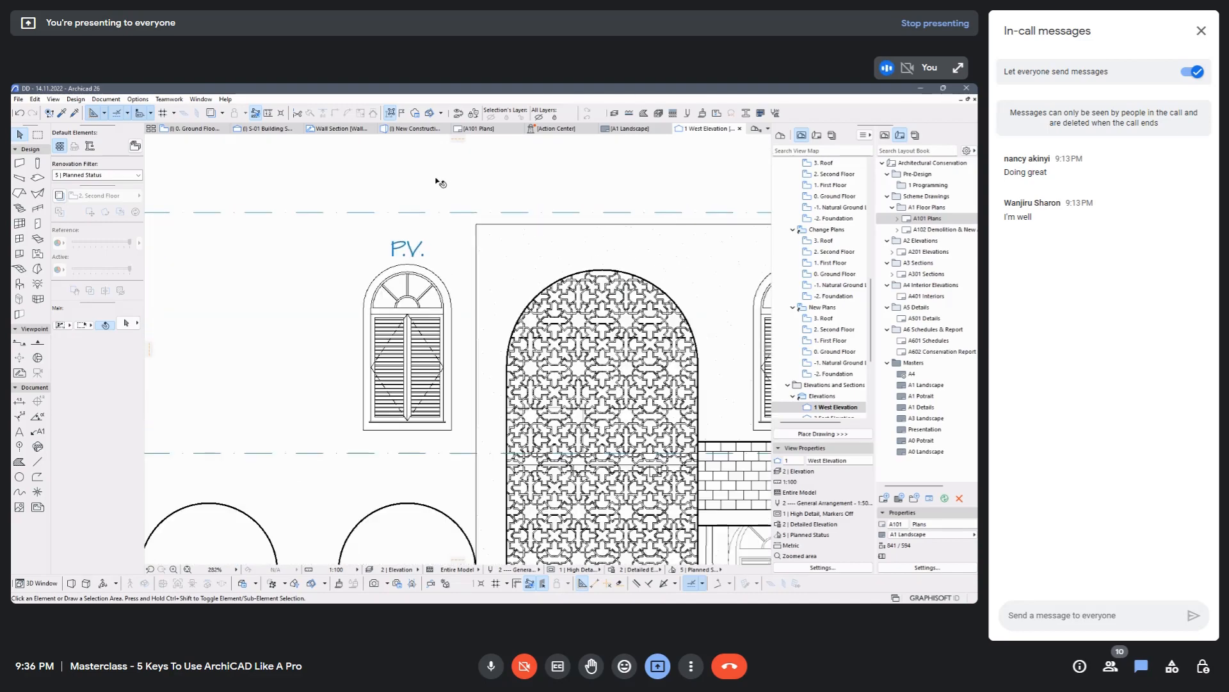
pyautogui.scroll(-9, 570, 279)
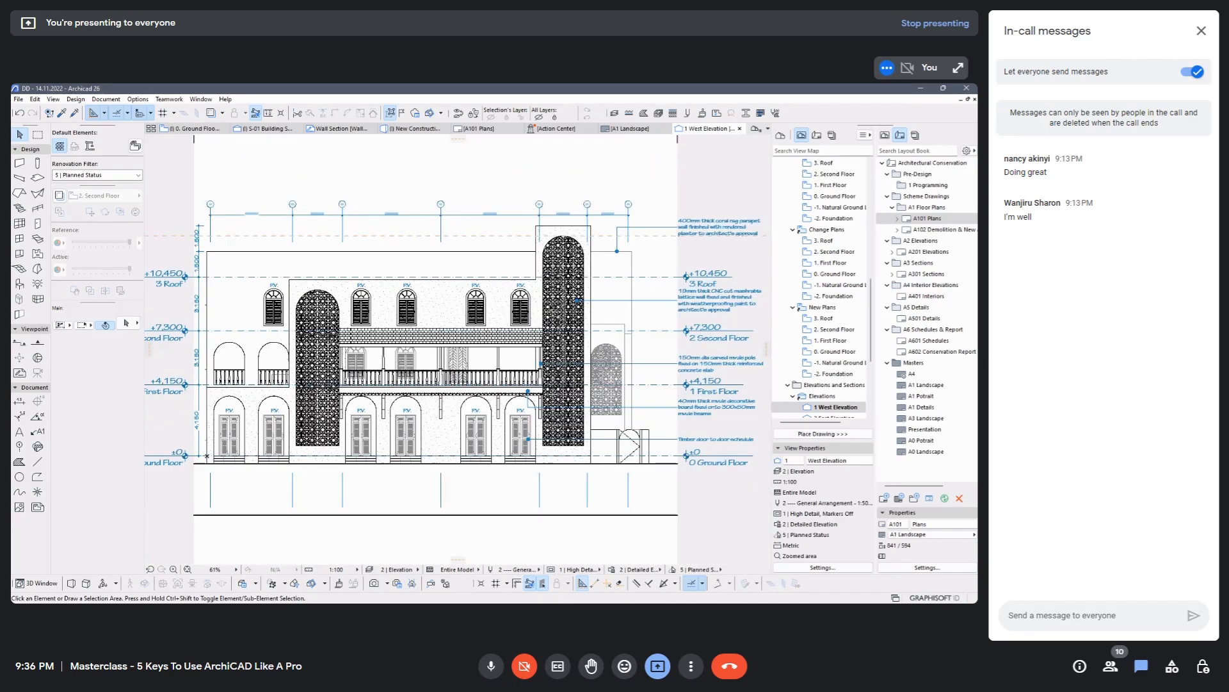
pyautogui.scroll(11, 541, 324)
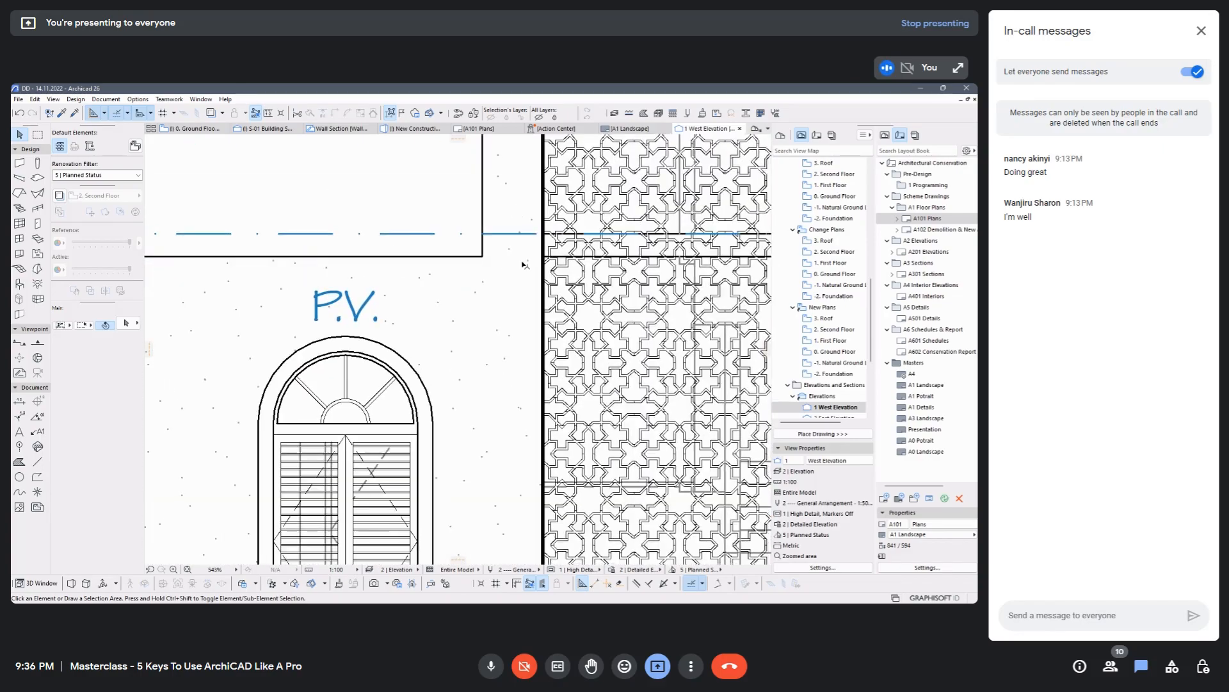
# Examine the hatching of the tiled canopy roof and the entrance steps in the 1 West Elevation.
pyautogui.scroll(-8, 529, 252)
pyautogui.scroll(8, 446, 387)
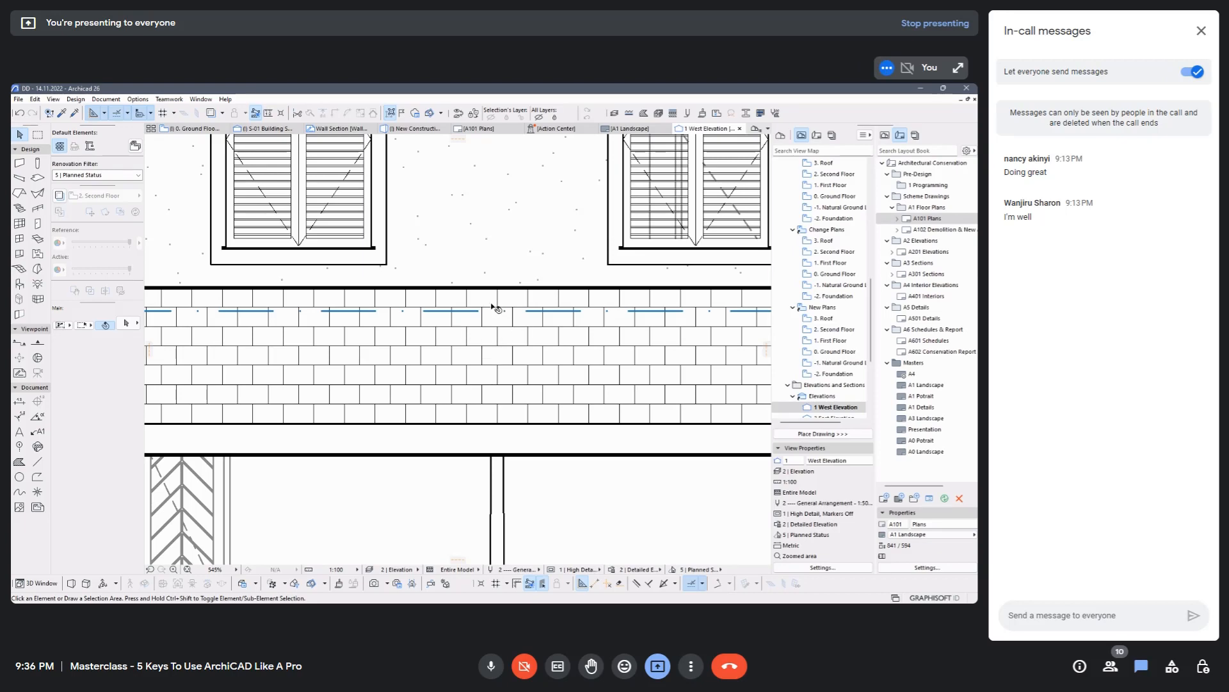
pyautogui.scroll(-6, 515, 344)
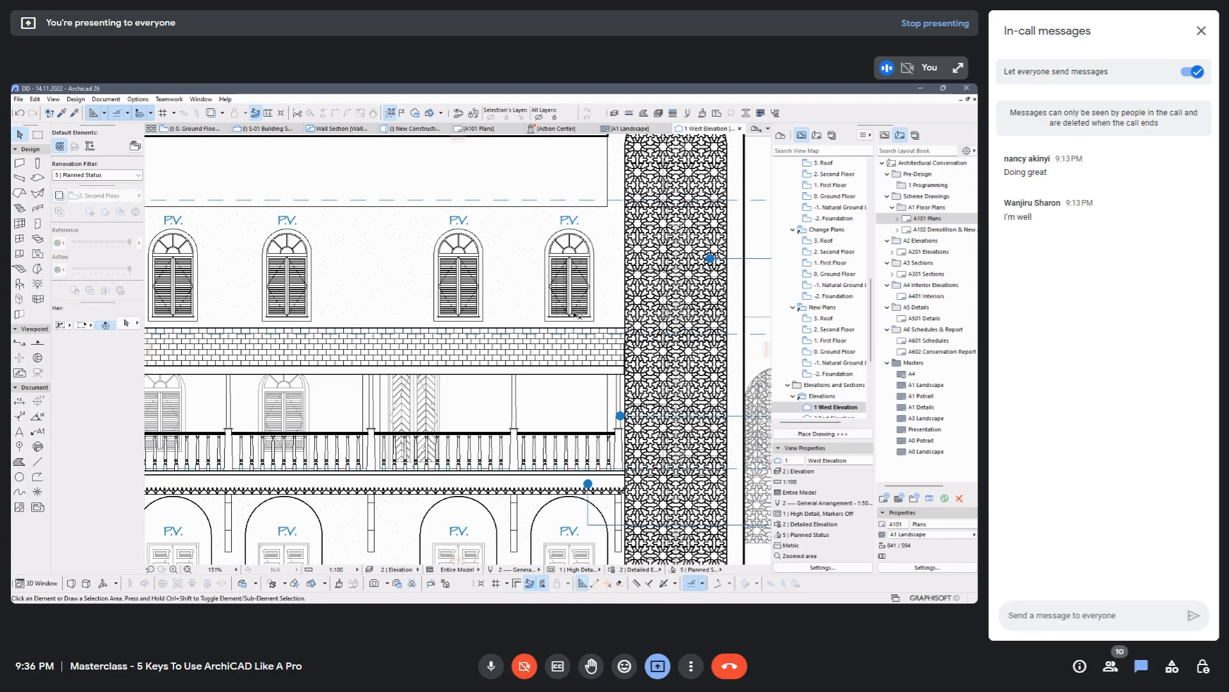
pyautogui.scroll(-2, 575, 315)
pyautogui.scroll(-1, 519, 317)
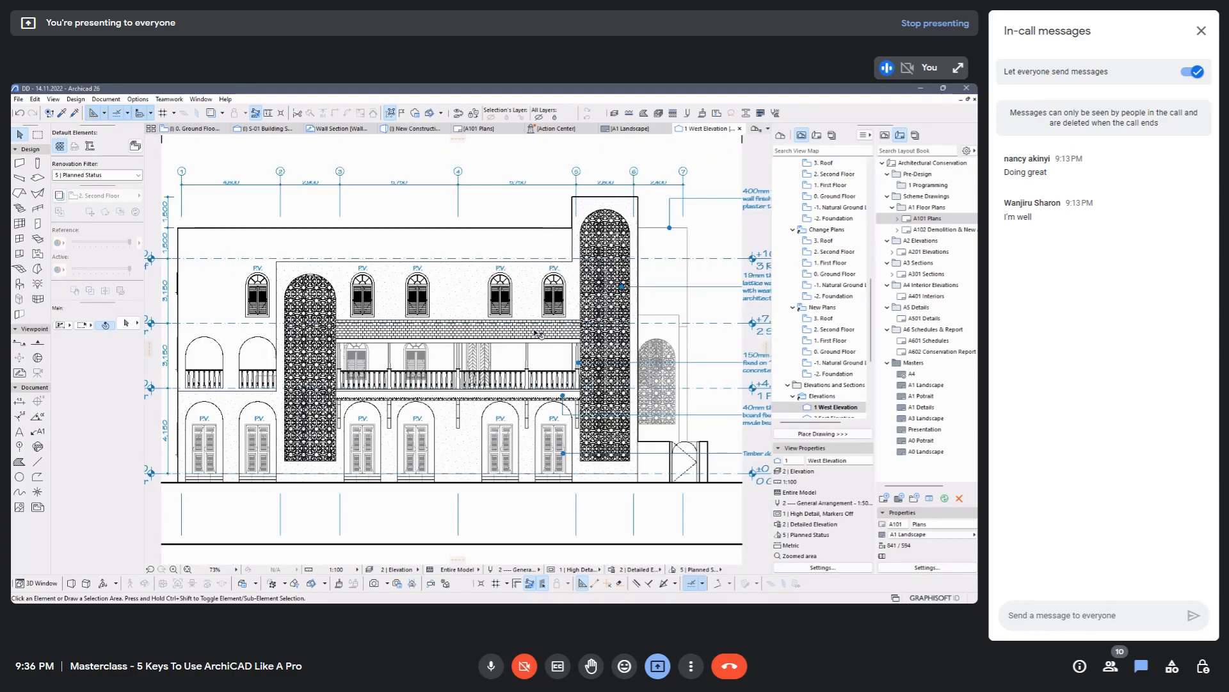
pyautogui.scroll(5, 557, 490)
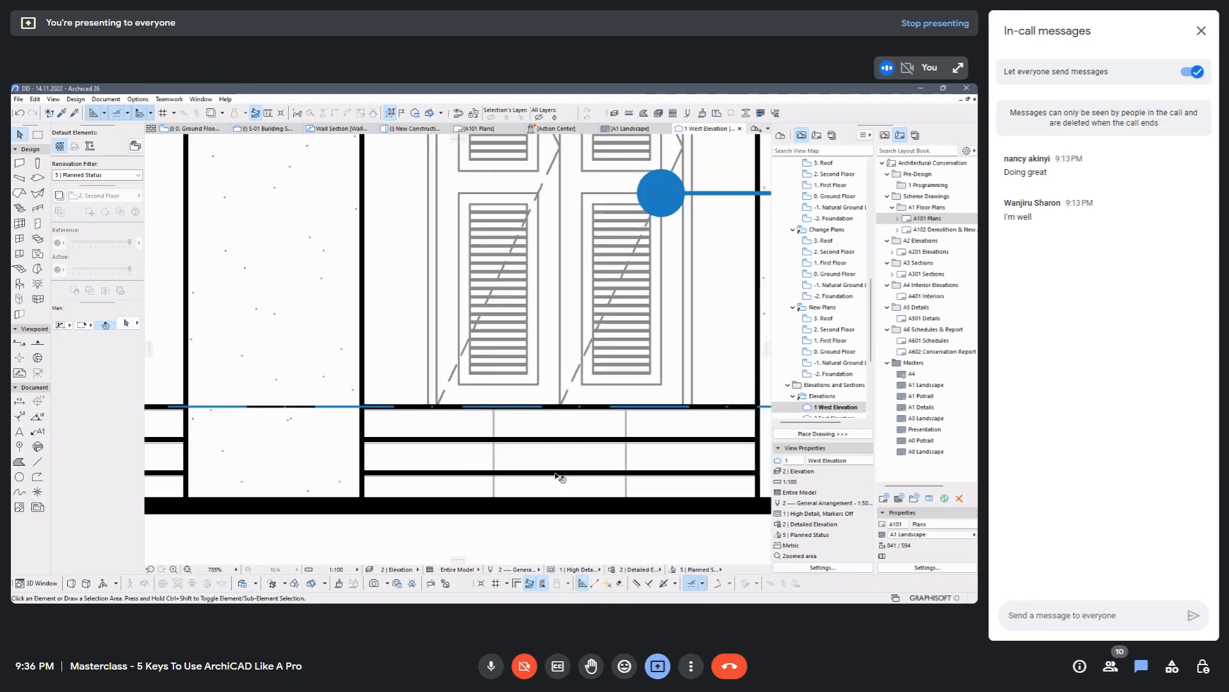
pyautogui.scroll(-1, 566, 477)
pyautogui.scroll(-5, 572, 484)
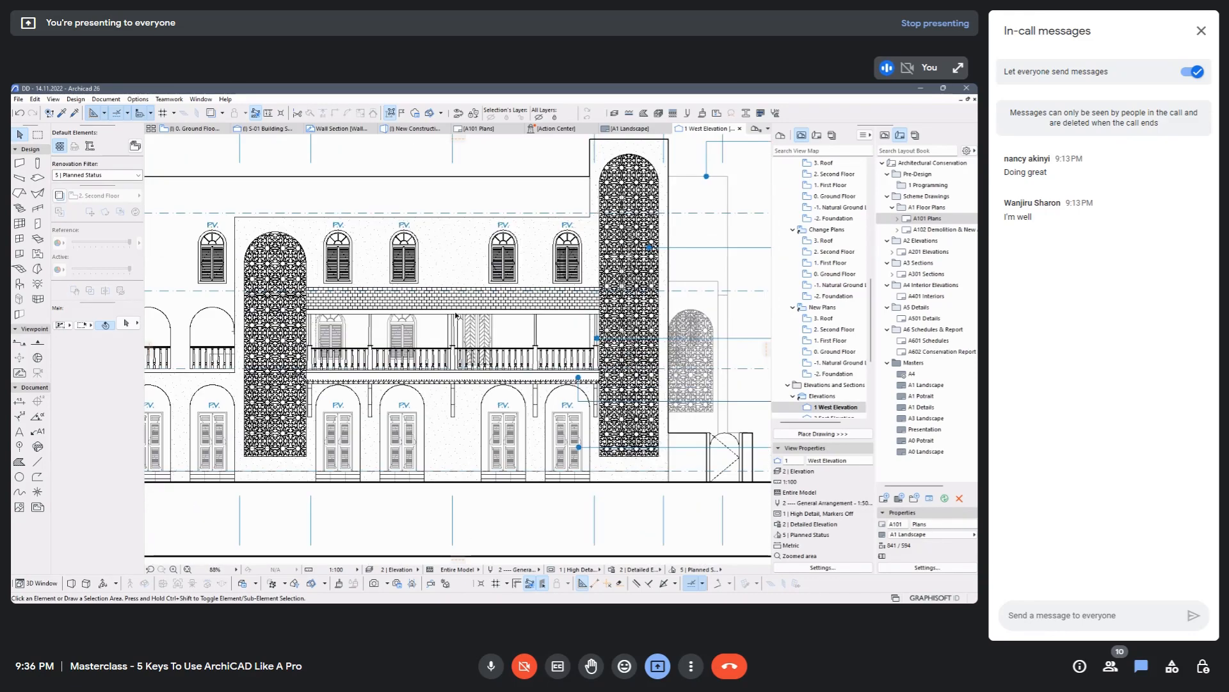
# Reopen the surface settings and review the cover fills of the concrete surfaces through 03 | Concrete - Topping.
pyautogui.click(701, 116)
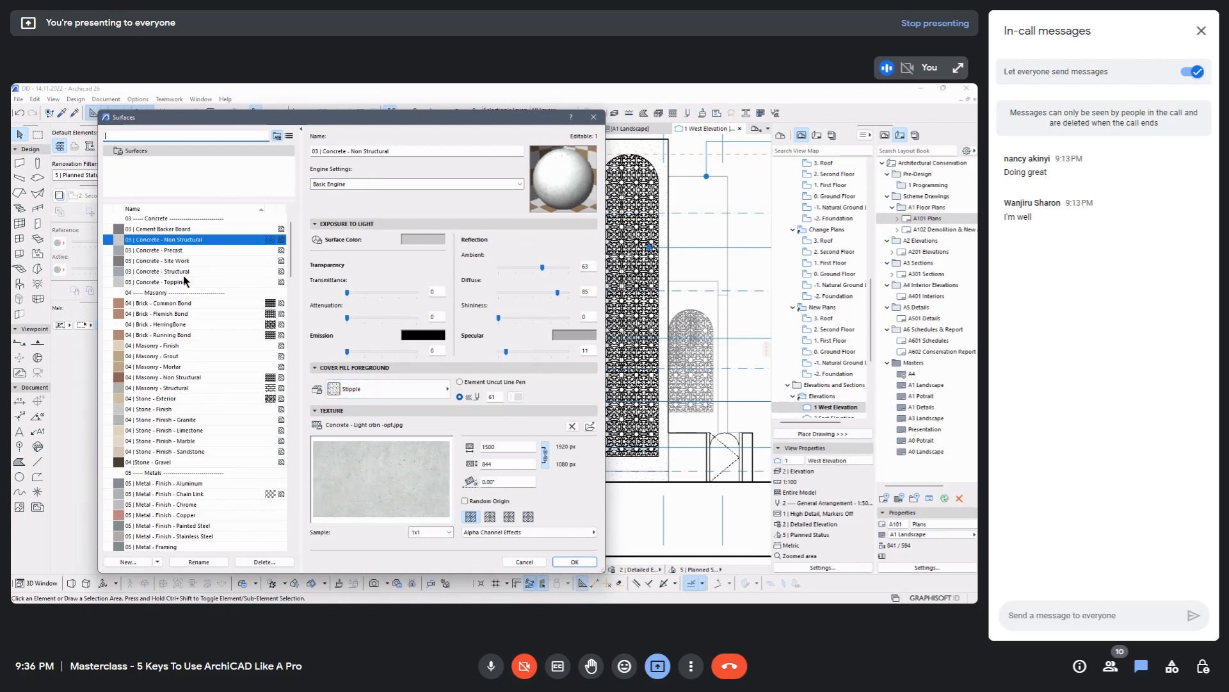
pyautogui.click(168, 261)
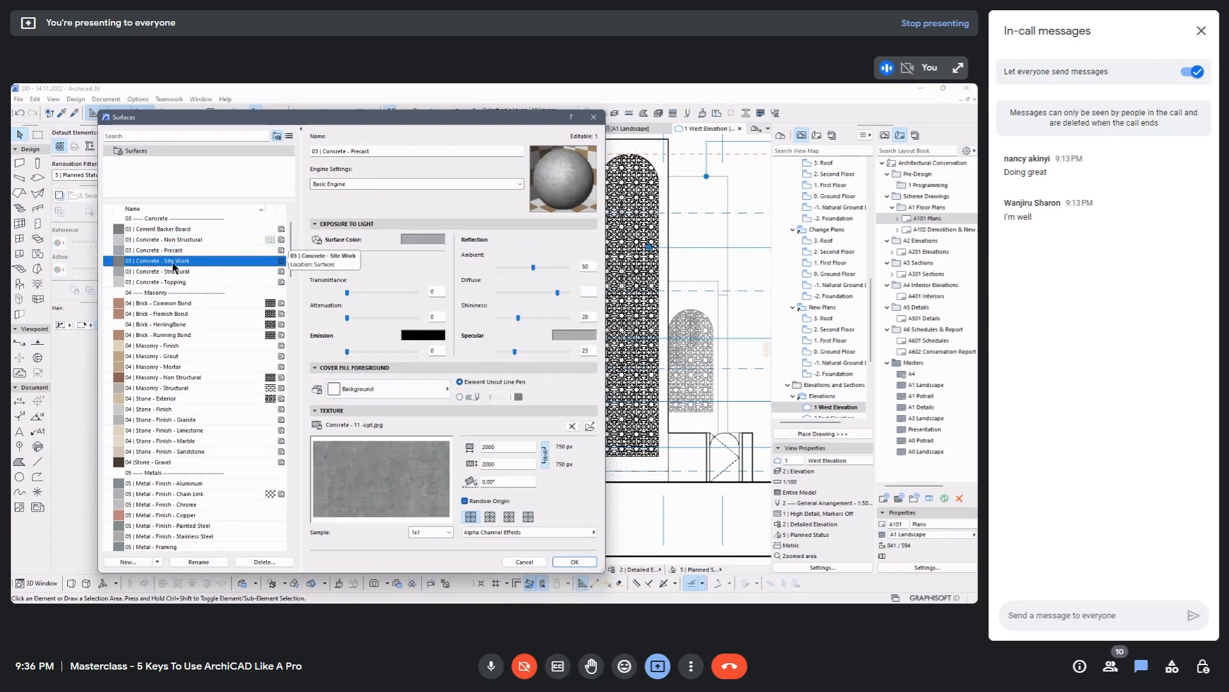
pyautogui.click(175, 272)
pyautogui.click(176, 282)
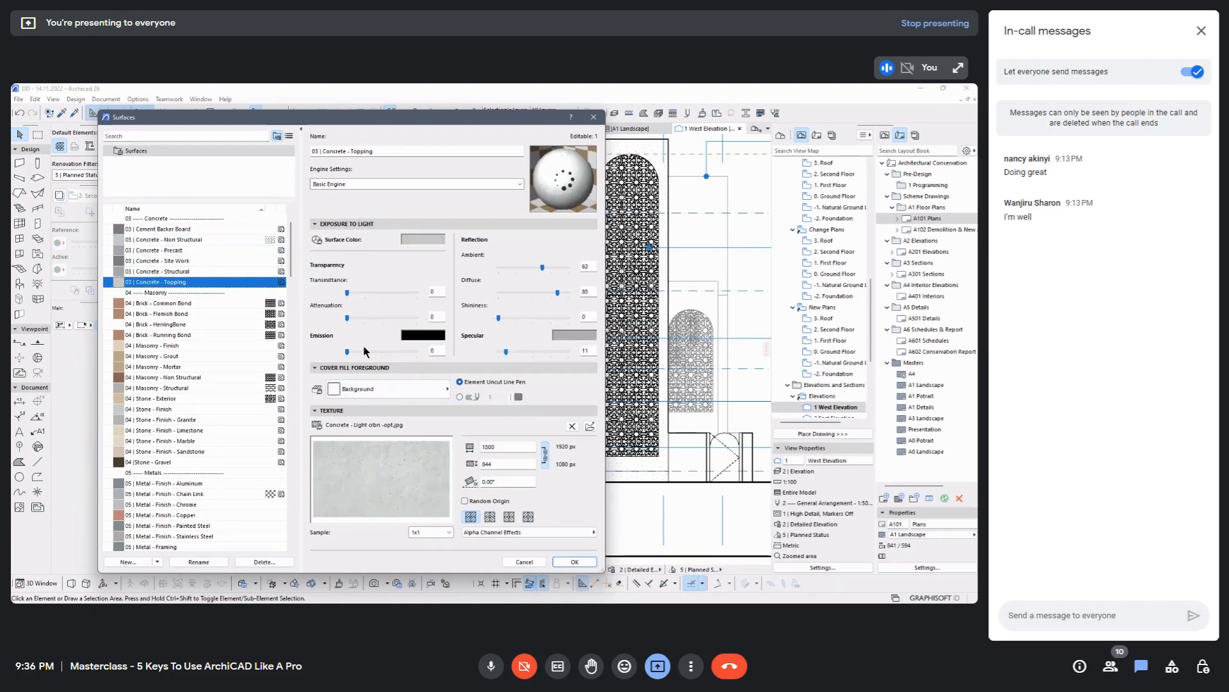
# Compare the cover fills and textures of 04 | Stone - Exterior, 04 | Masonry - Structural and 04 | Masonry - Non Structural.
pyautogui.click(157, 398)
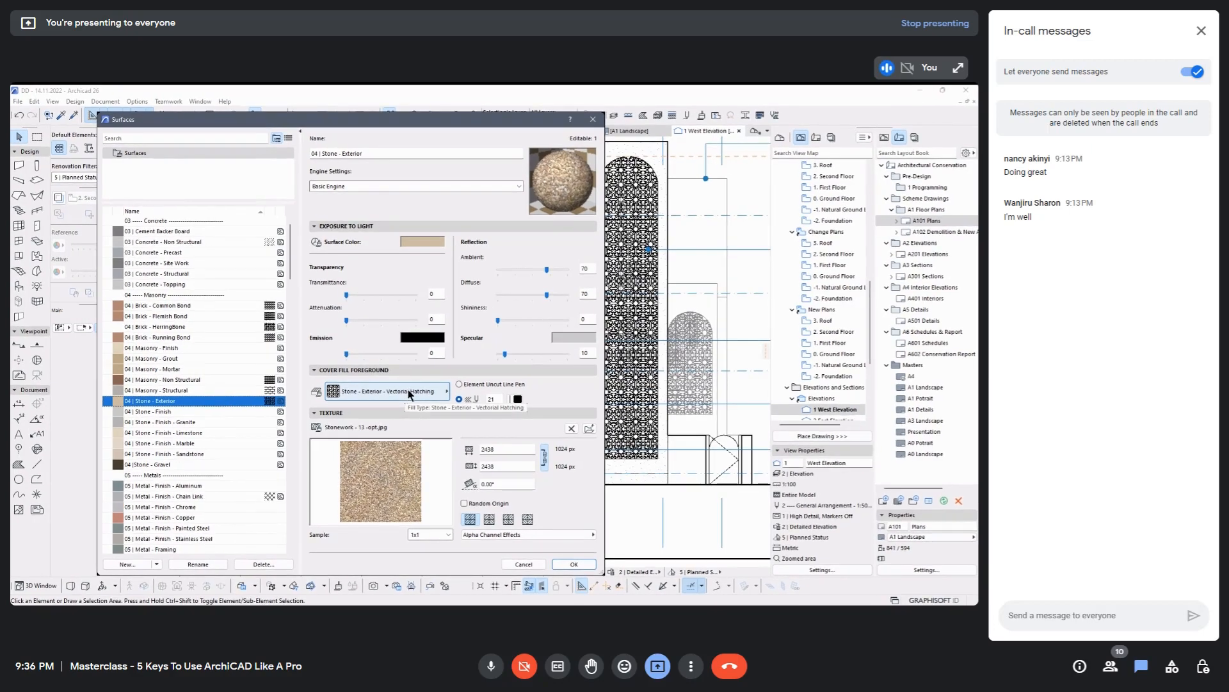
pyautogui.press('Up')
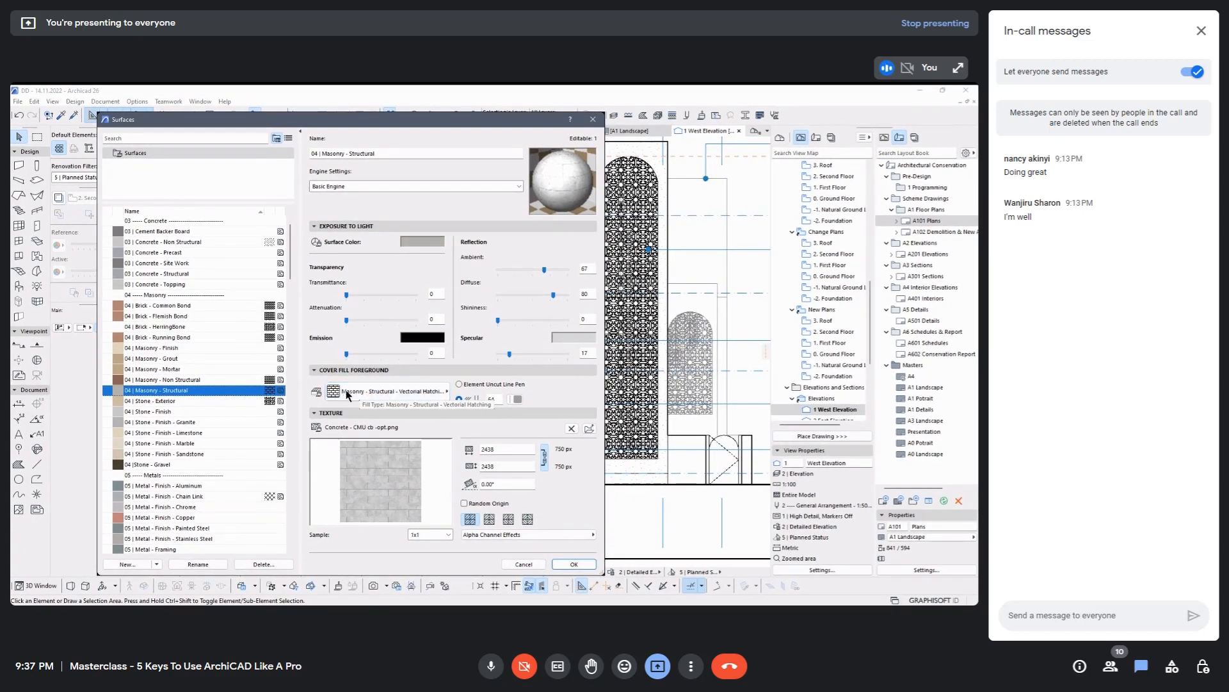
pyautogui.click(169, 401)
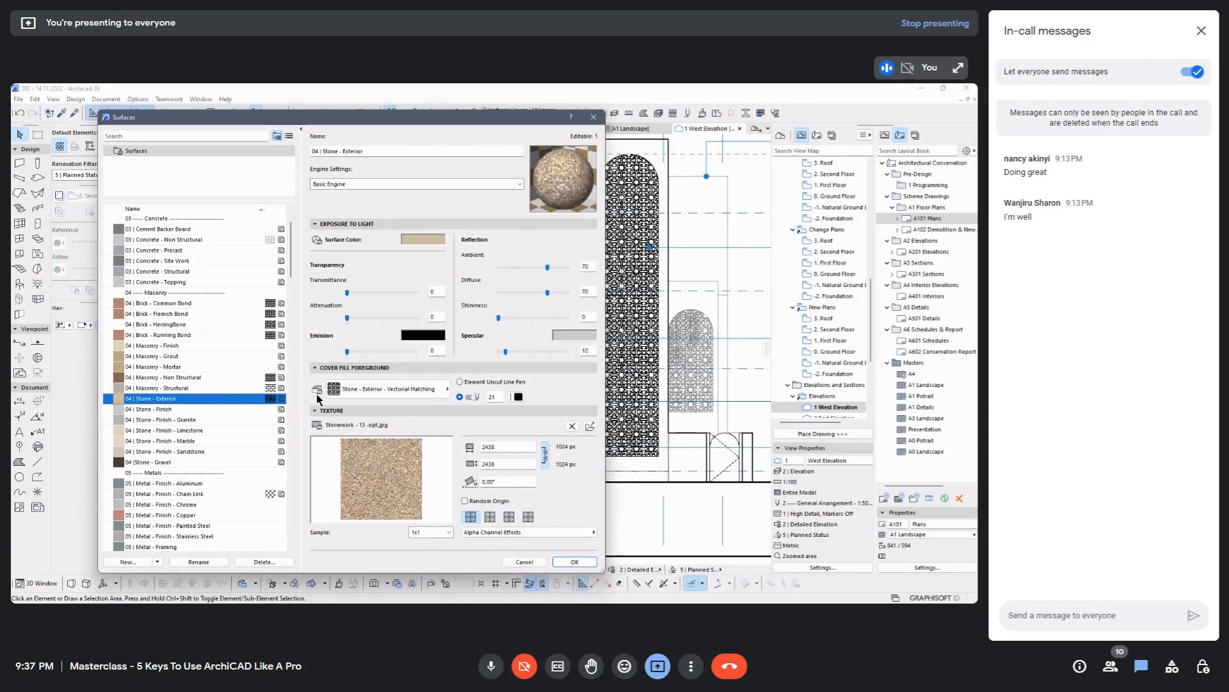
pyautogui.click(161, 378)
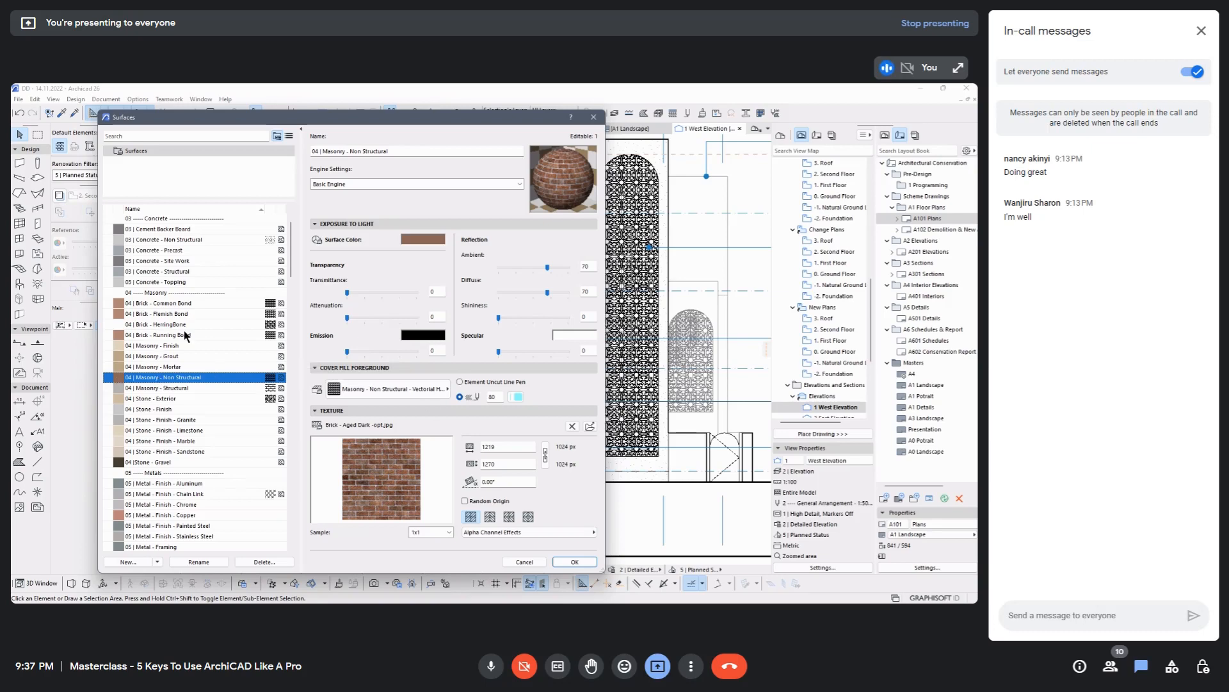
# Review the cover fill and texture of the 05 | Metal - Finish - Chain Link surface.
pyautogui.scroll(-4, 184, 326)
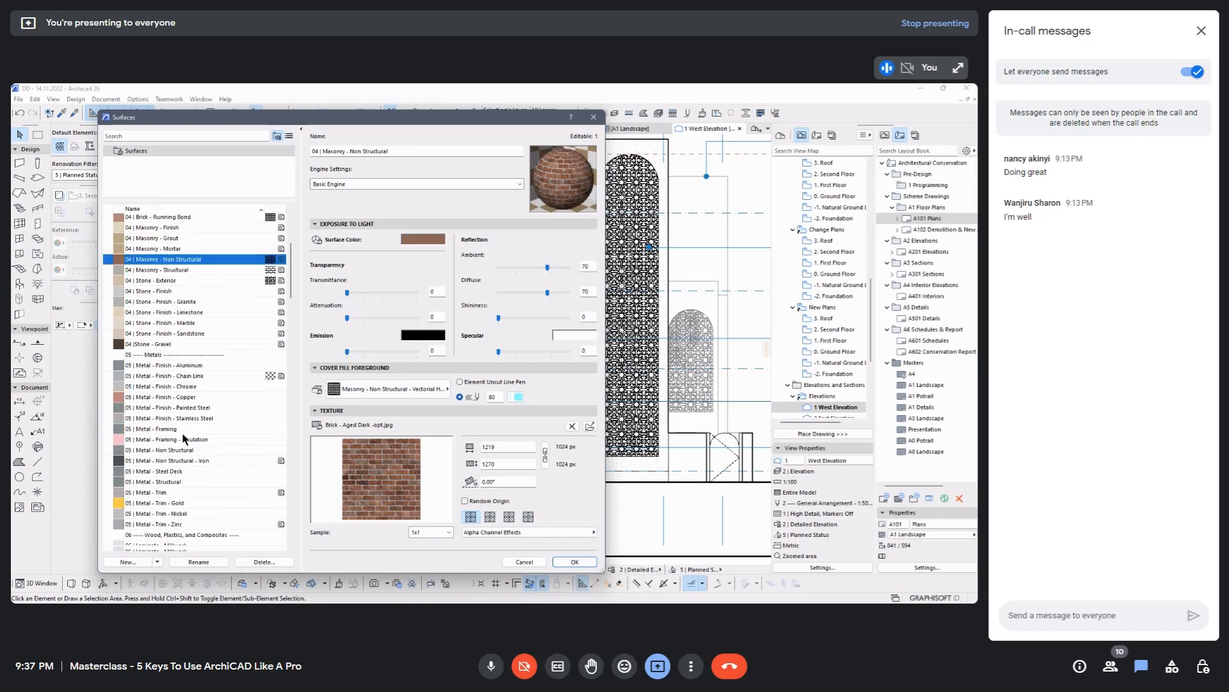
pyautogui.click(181, 368)
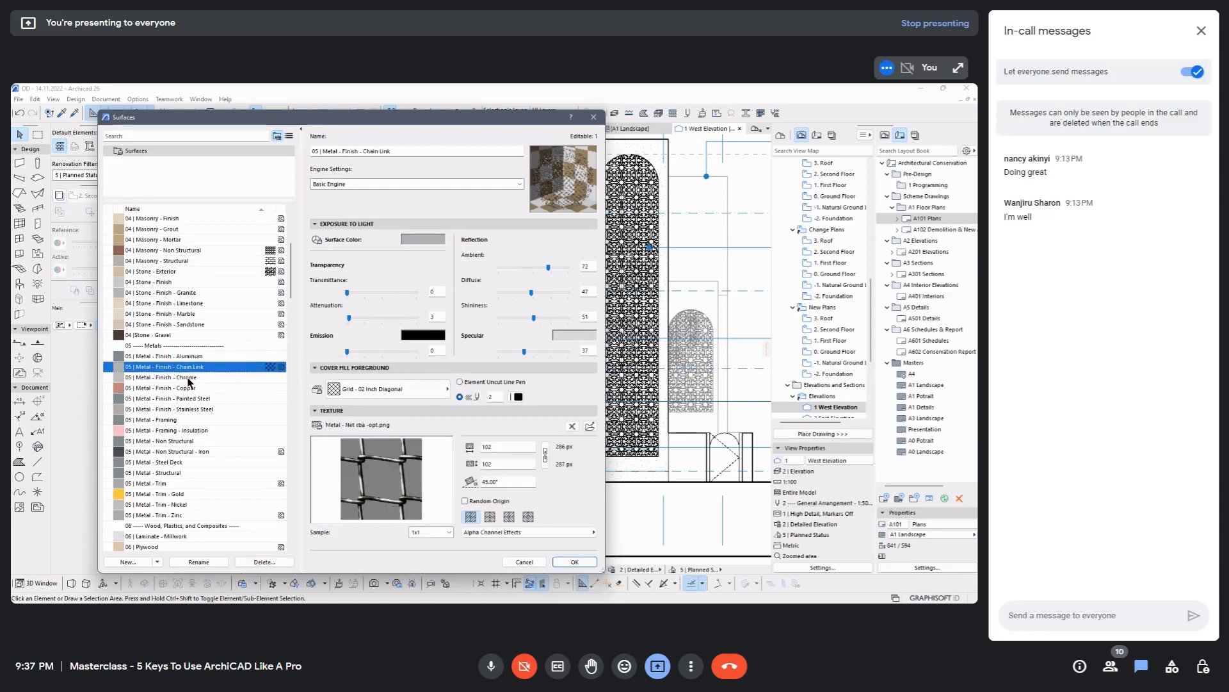
pyautogui.click(189, 378)
pyautogui.click(183, 367)
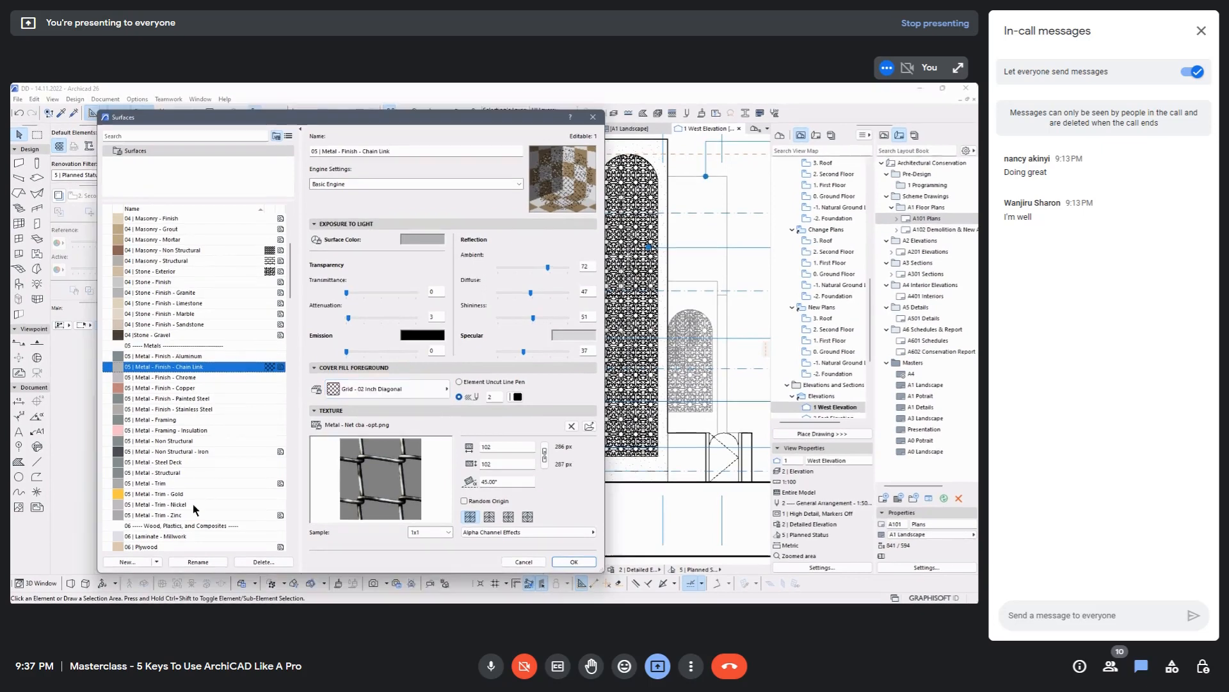
# Delete the 06 | Wood - Structural (1) and 06 | Wood - Structural (2) surfaces, which have missing cover fills, without replacement.
pyautogui.scroll(-5, 248, 420)
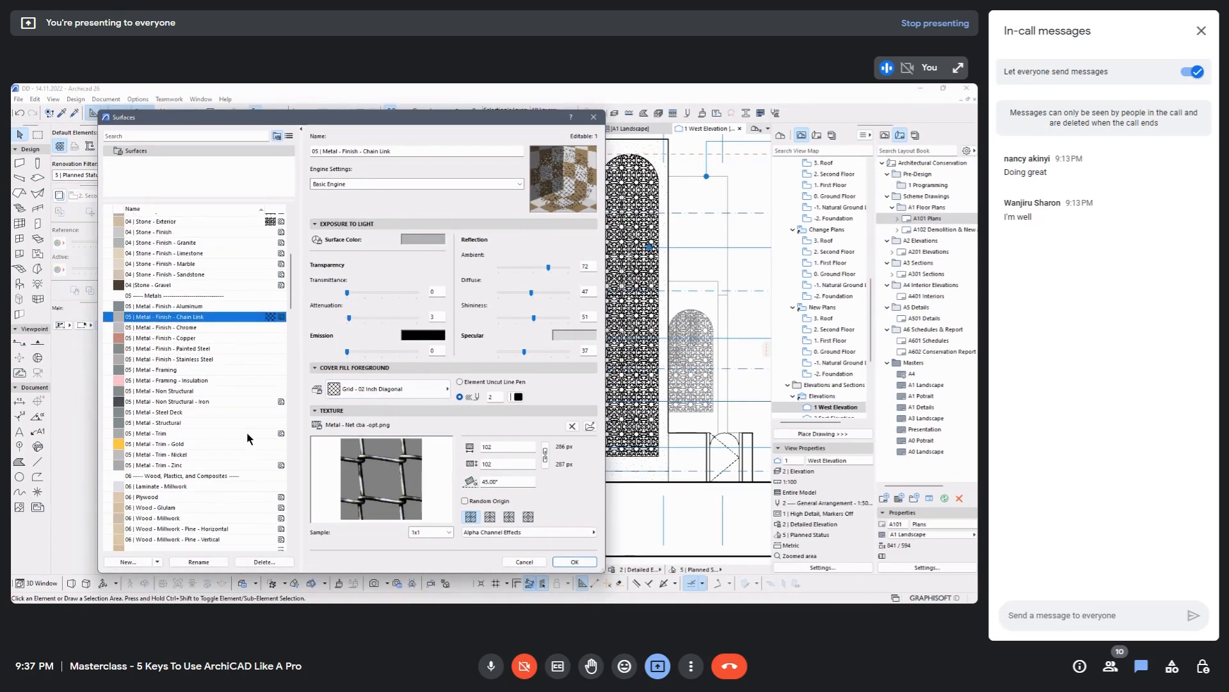
pyautogui.scroll(-1, 248, 446)
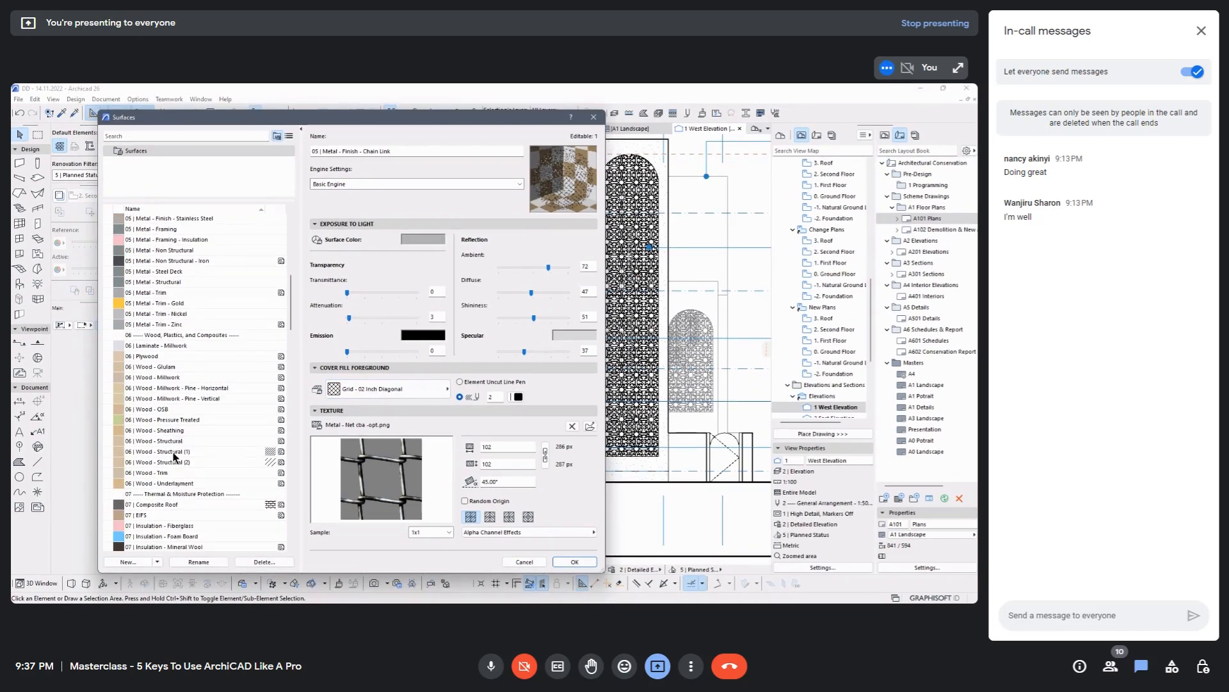
pyautogui.click(249, 449)
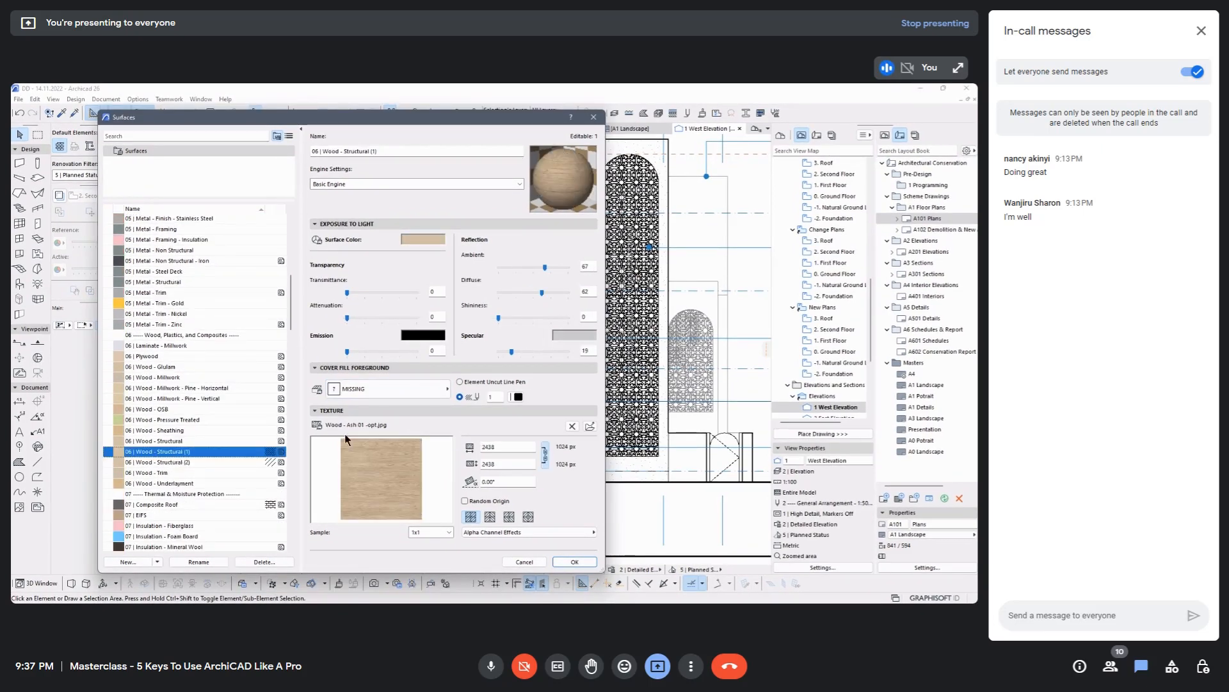
pyautogui.click(419, 387)
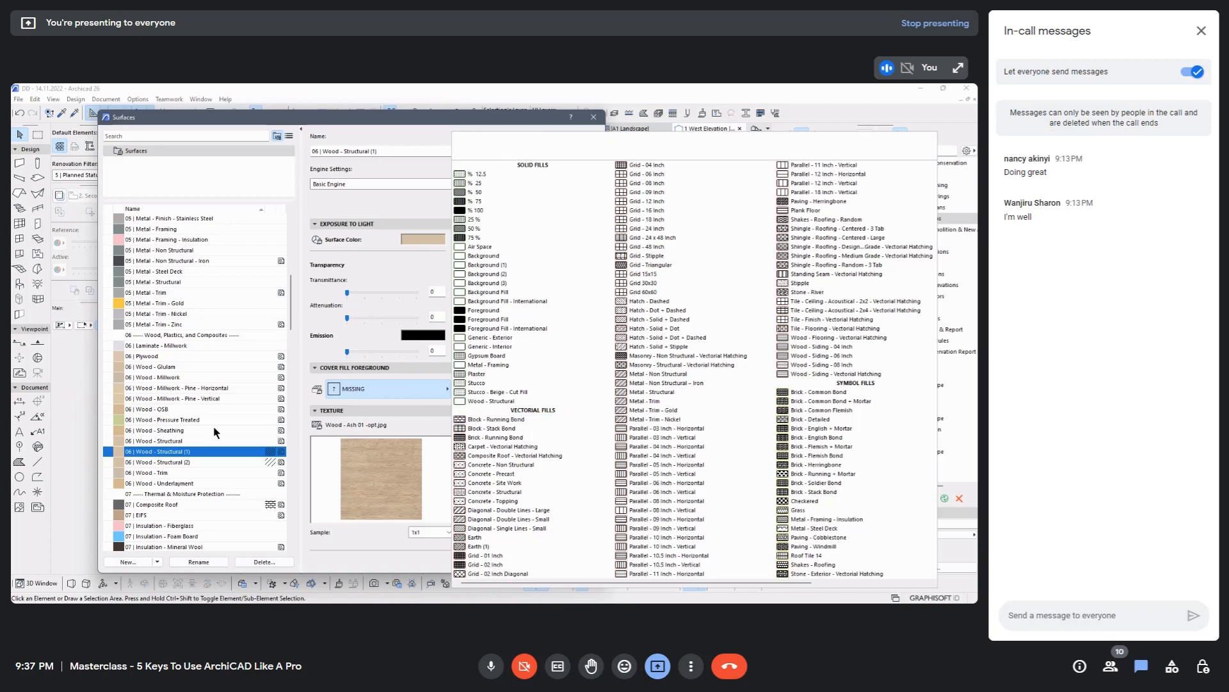
pyautogui.click(203, 455)
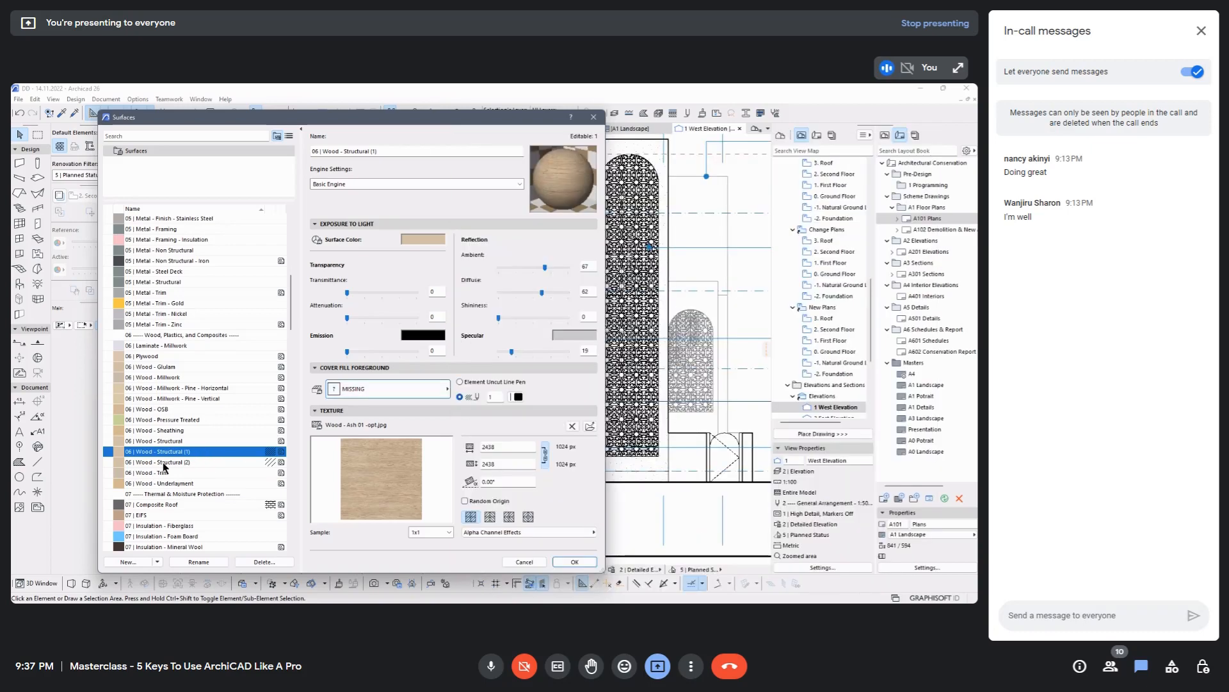
pyautogui.click(262, 561)
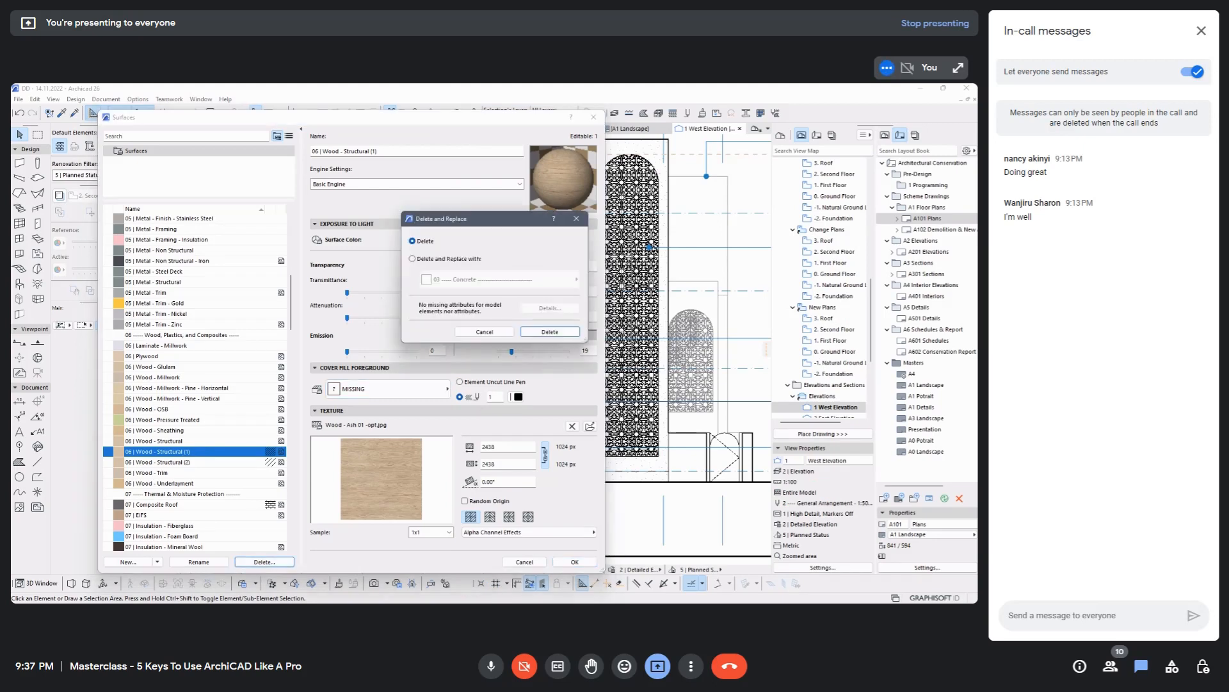
pyautogui.click(550, 331)
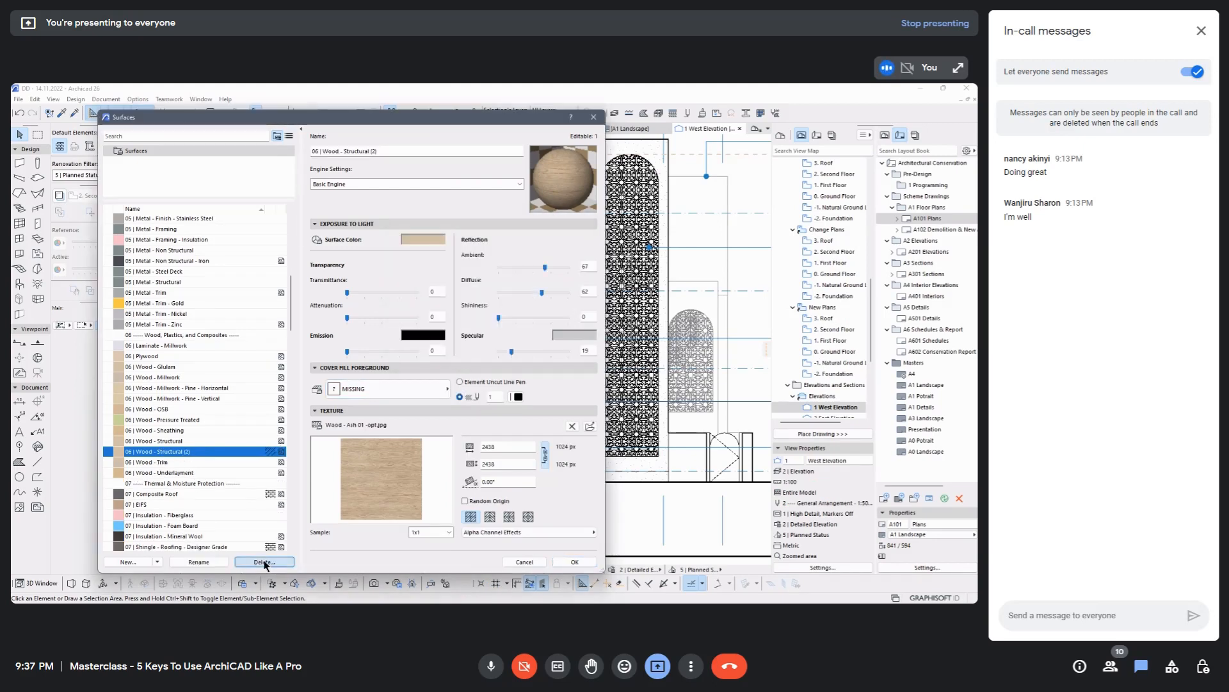
pyautogui.click(265, 562)
pyautogui.click(550, 332)
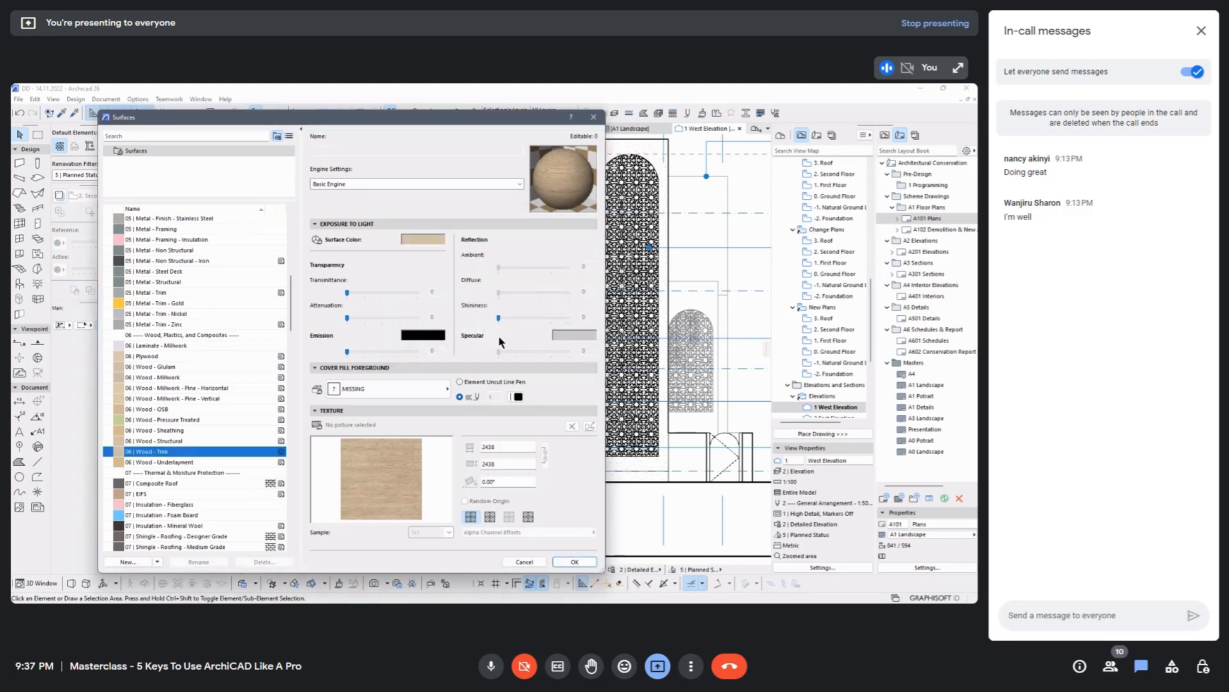
# Compare the cover fills of the 07 | Composite Roof and 03 | Cement Backer Board surfaces.
pyautogui.click(153, 442)
pyautogui.click(180, 484)
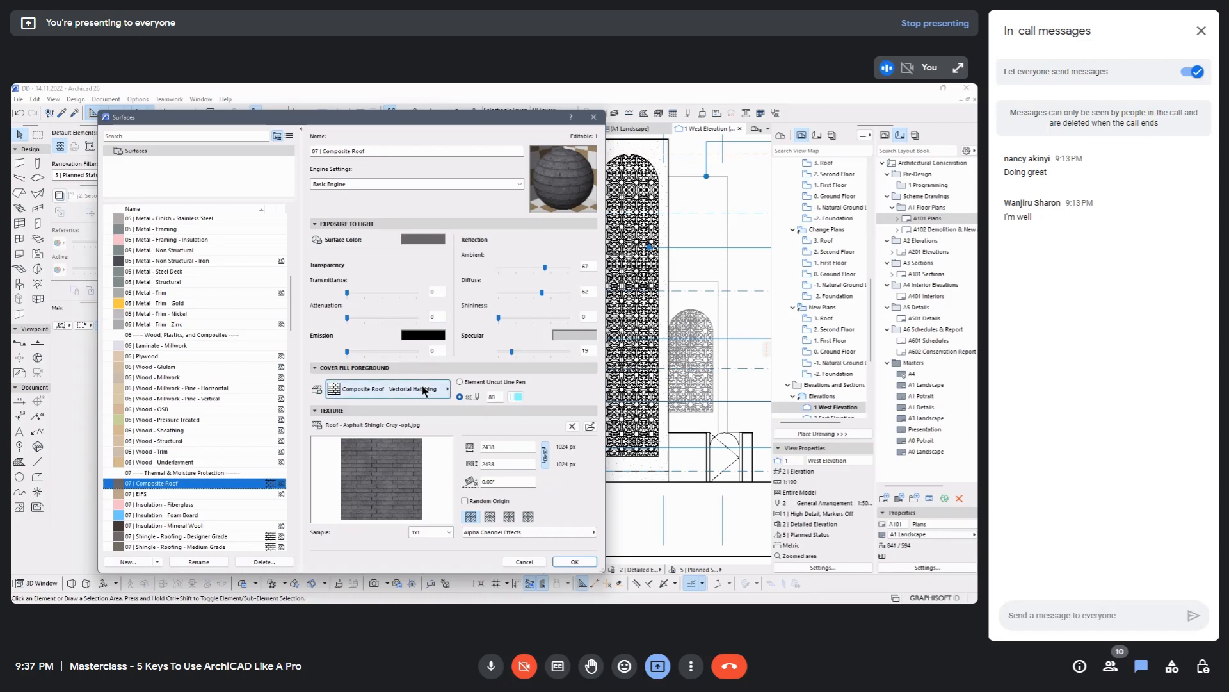
pyautogui.scroll(10, 159, 258)
pyautogui.click(178, 229)
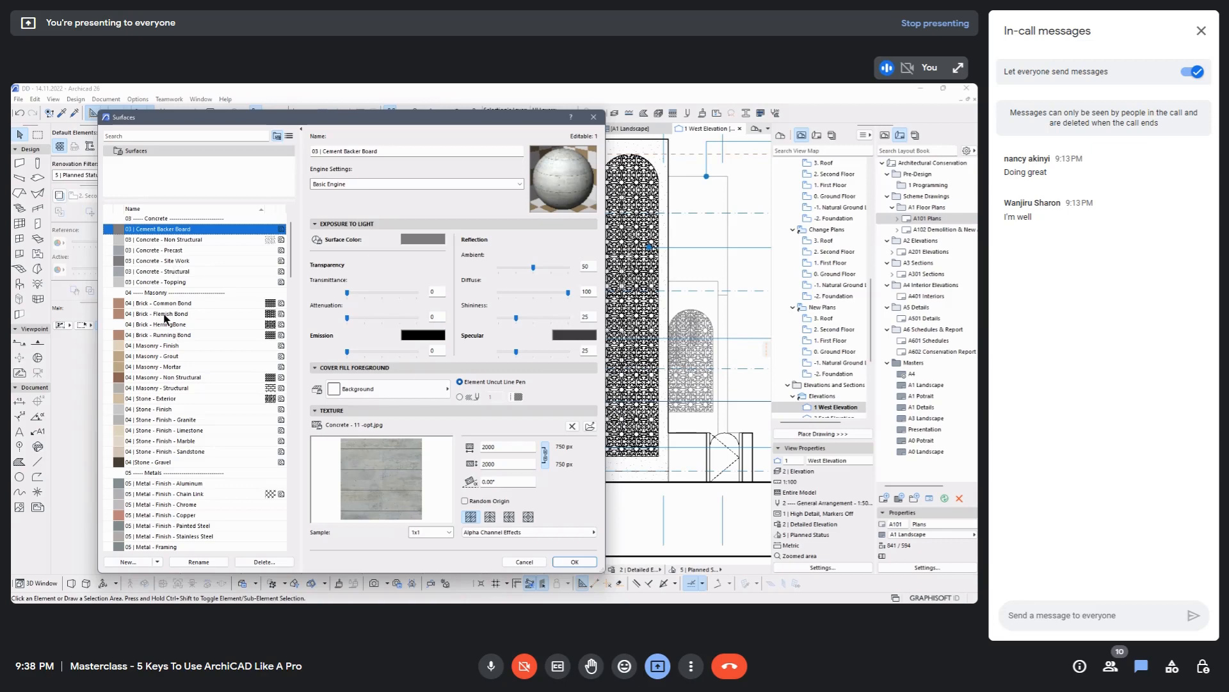
# Review the vectorial cover fill of 04 | Masonry - Structural and the pen colors available for it.
pyautogui.click(160, 388)
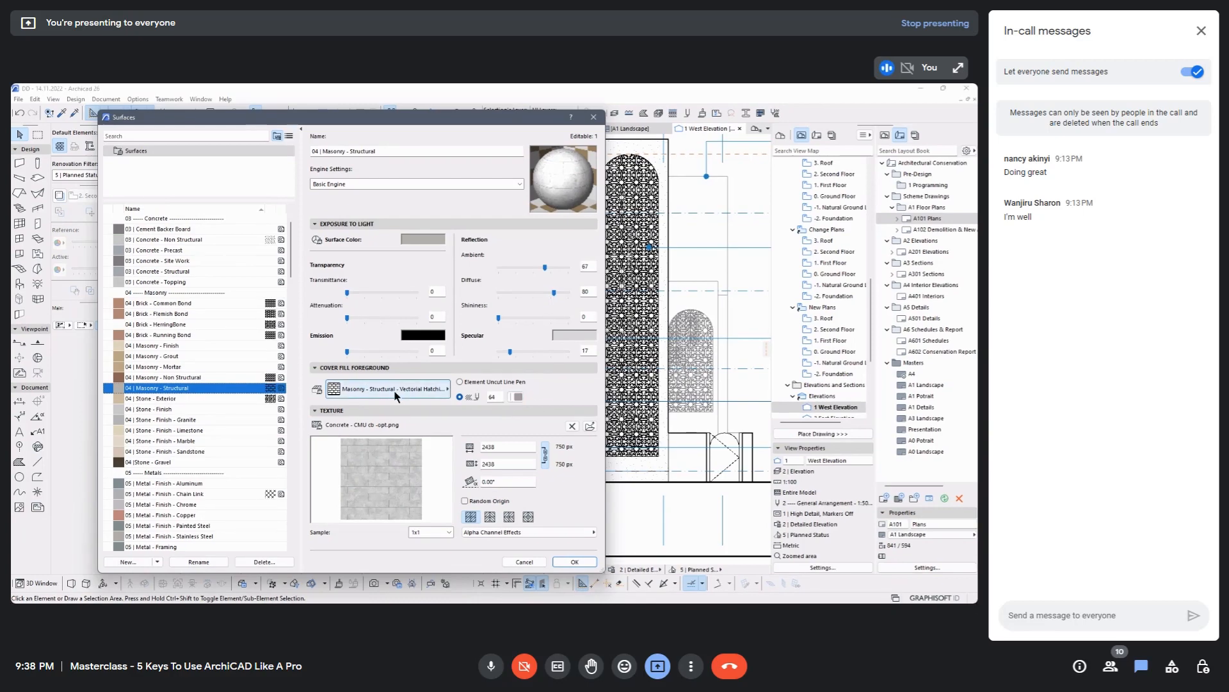
pyautogui.click(518, 397)
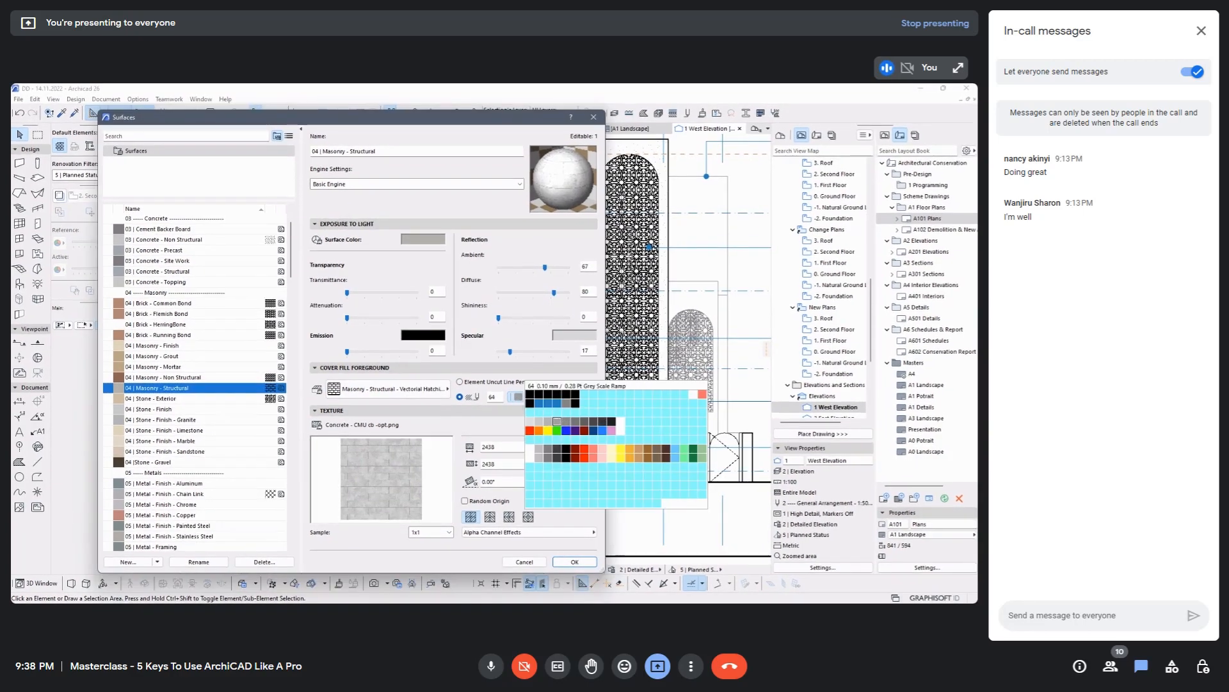
pyautogui.click(529, 393)
pyautogui.click(557, 421)
# Set the cover fill pen of the 04 | Brick - Common Bond surface to the orange-red pen 127 and accept the surface settings.
pyautogui.click(176, 336)
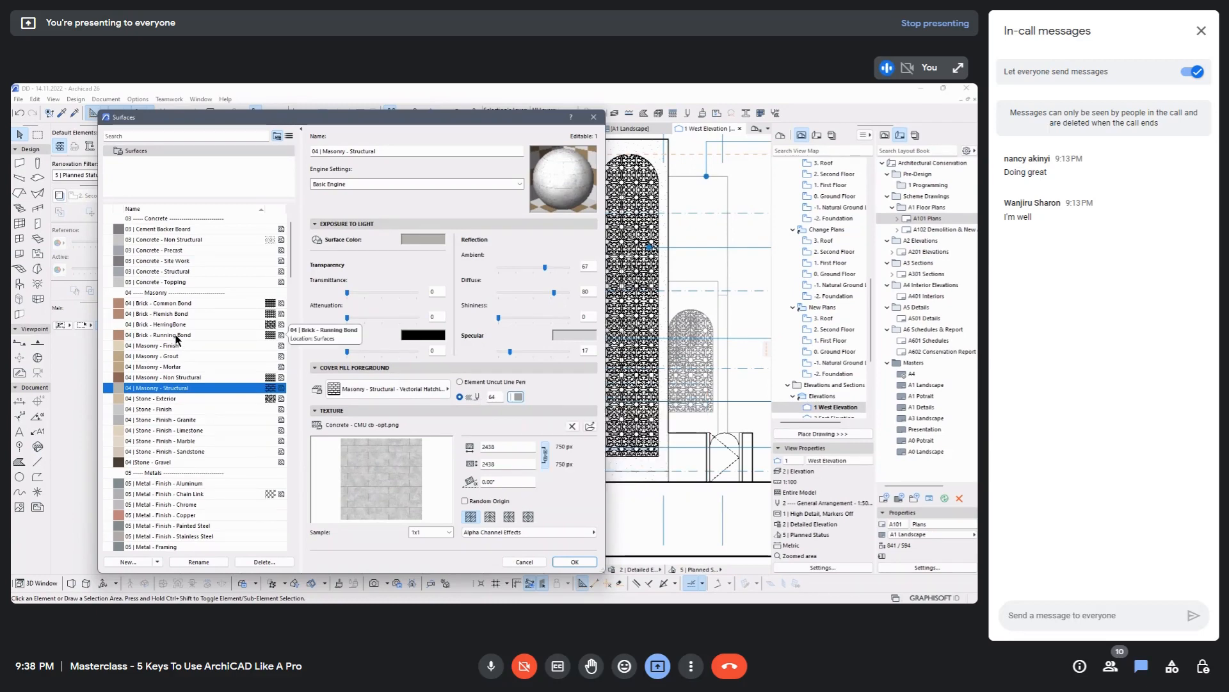
pyautogui.click(168, 303)
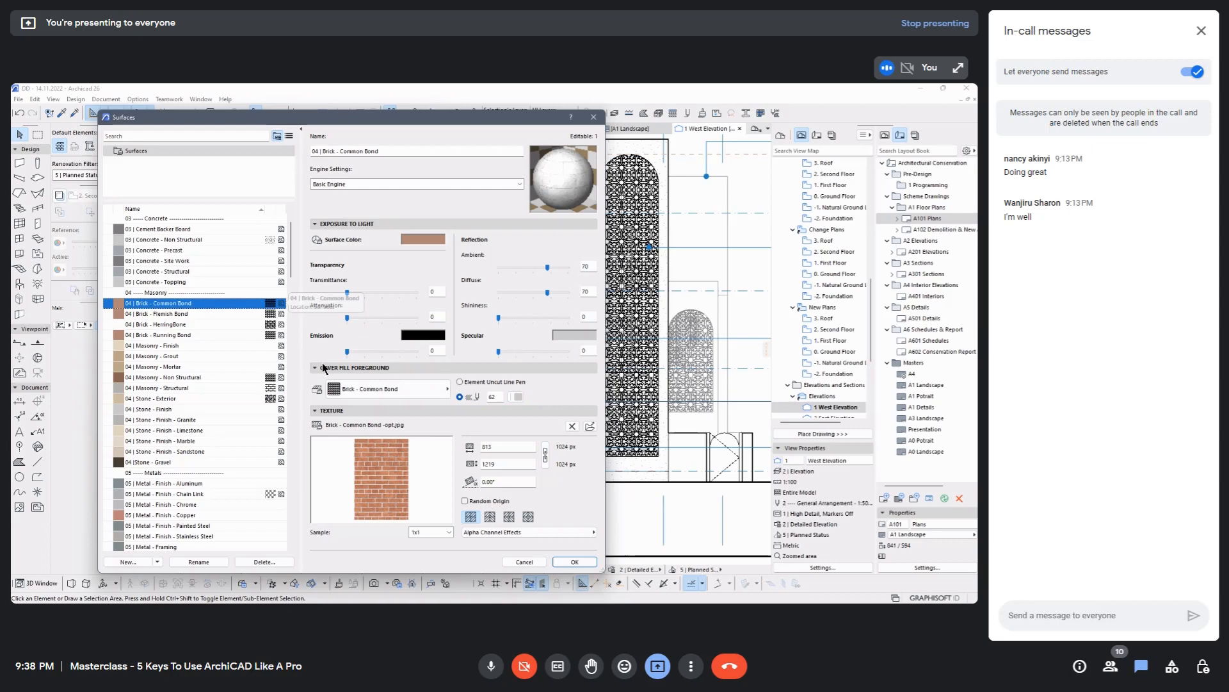
pyautogui.click(517, 397)
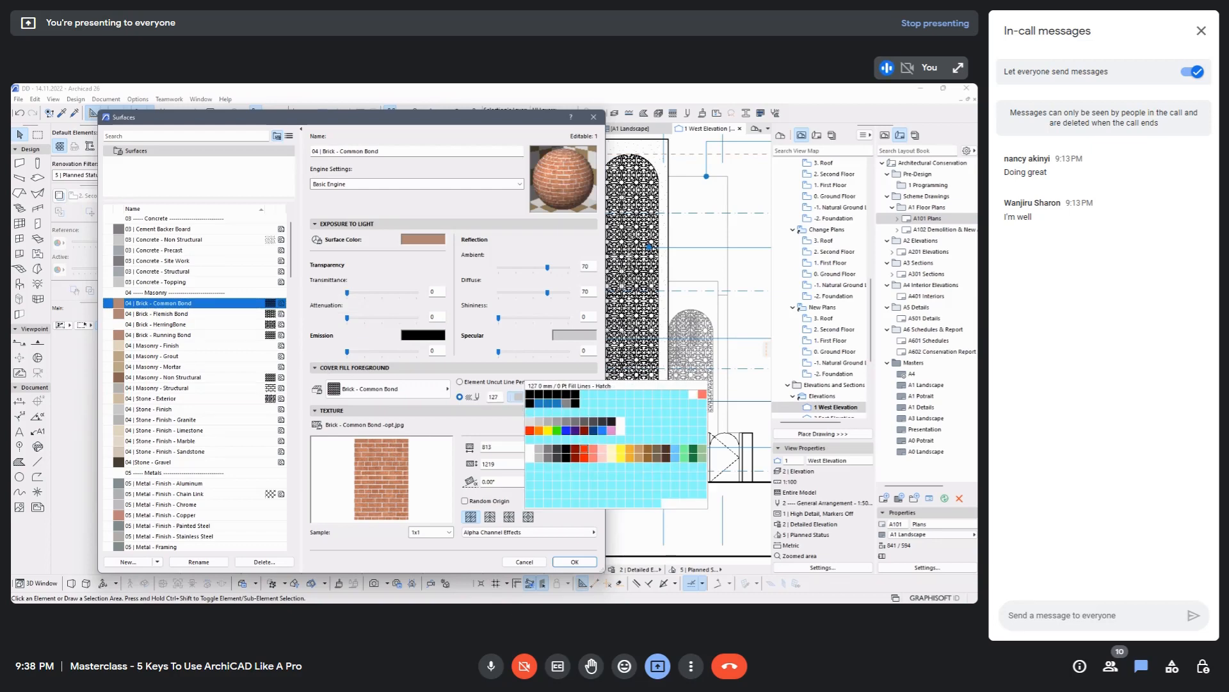
pyautogui.click(583, 454)
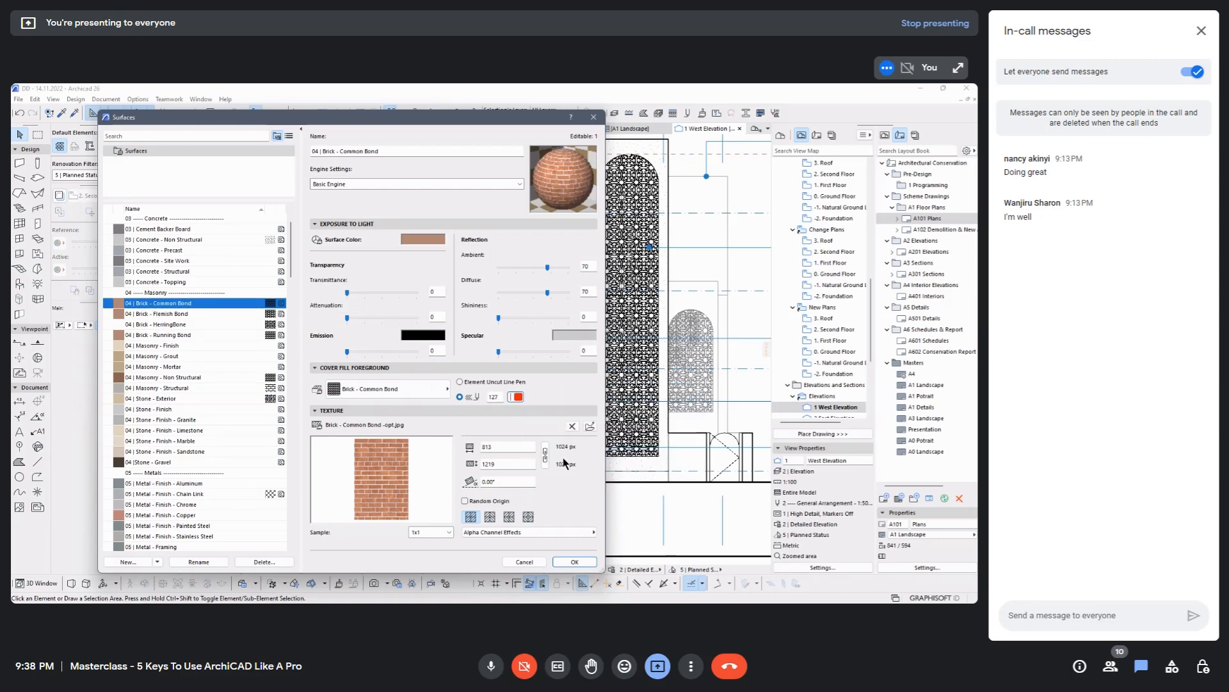
pyautogui.click(575, 561)
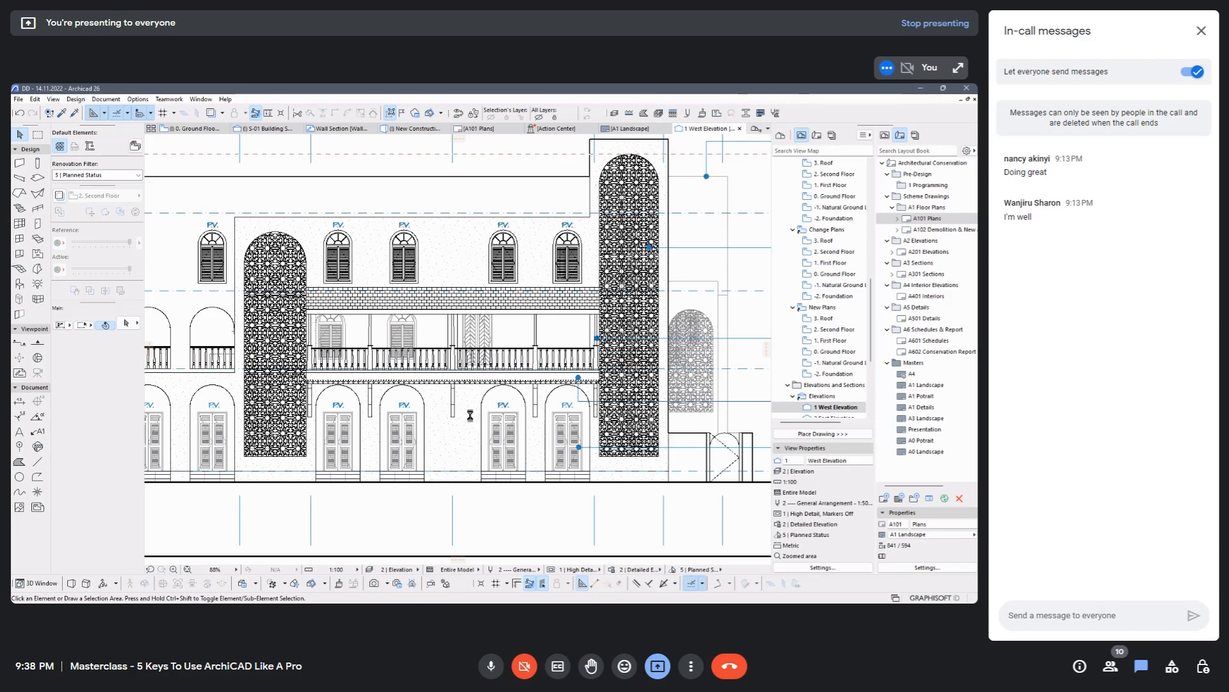
# Apply the 04 | Brick - Common Bond surface to the ground floor arcade wall in the 1 West Elevation.
pyautogui.click(479, 400)
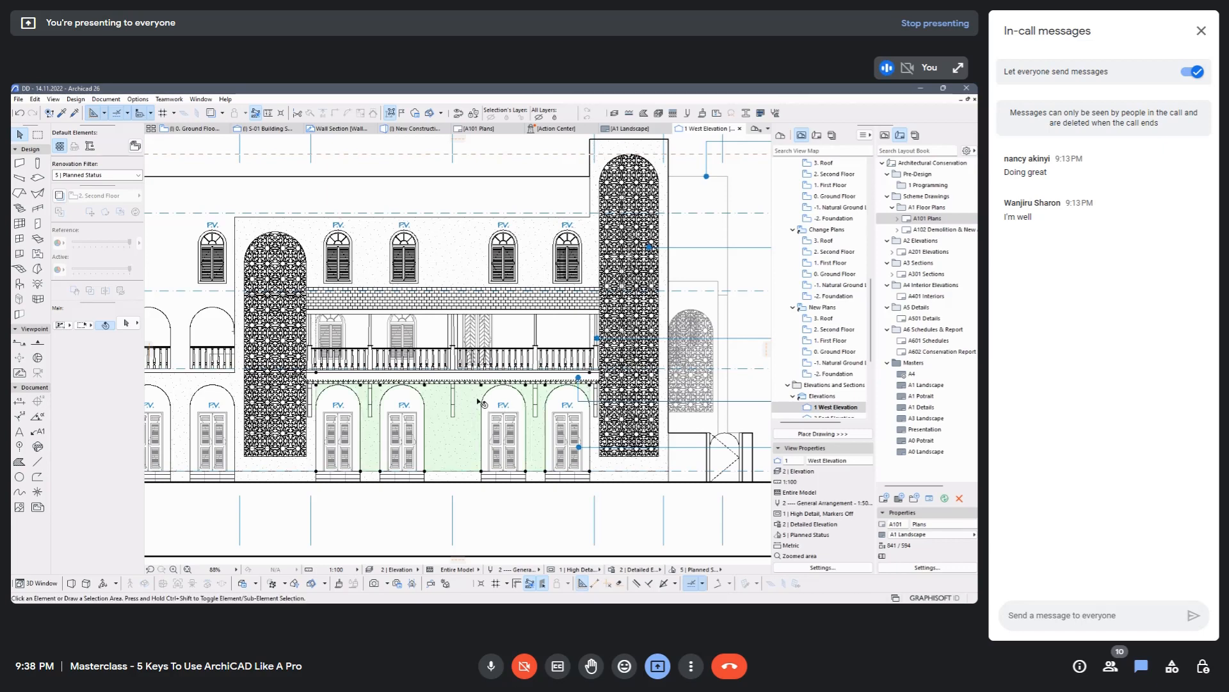
pyautogui.scroll(-6, 111, 491)
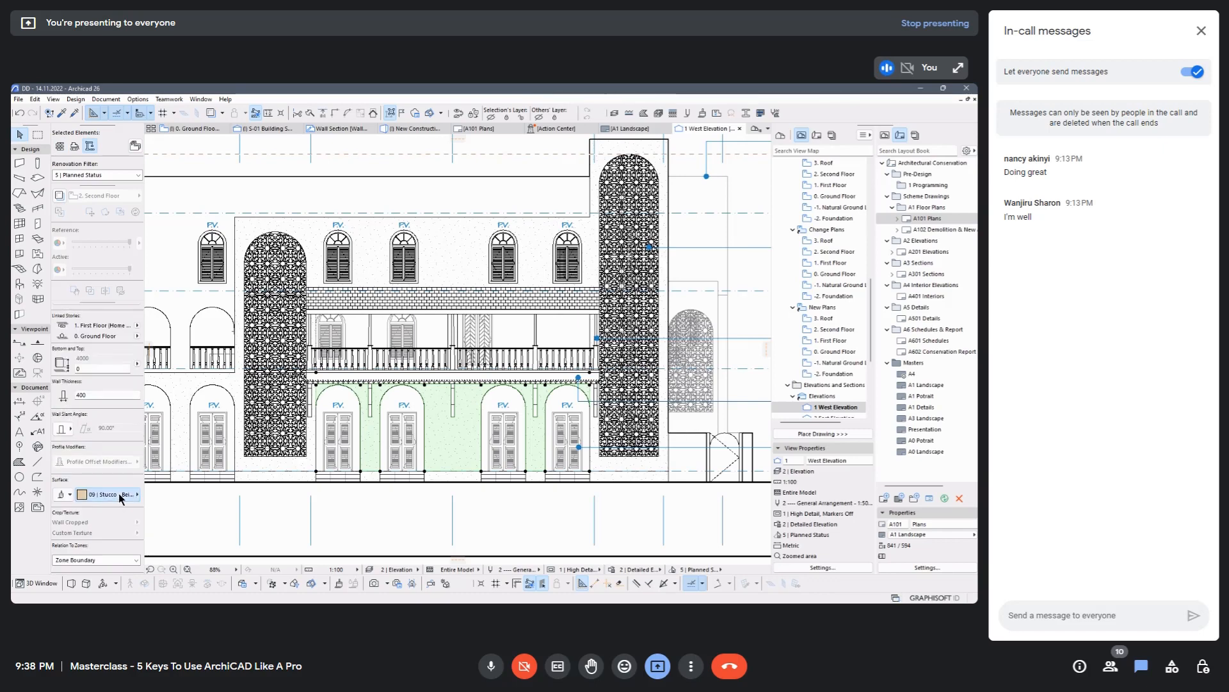
pyautogui.click(118, 493)
pyautogui.scroll(6, 231, 487)
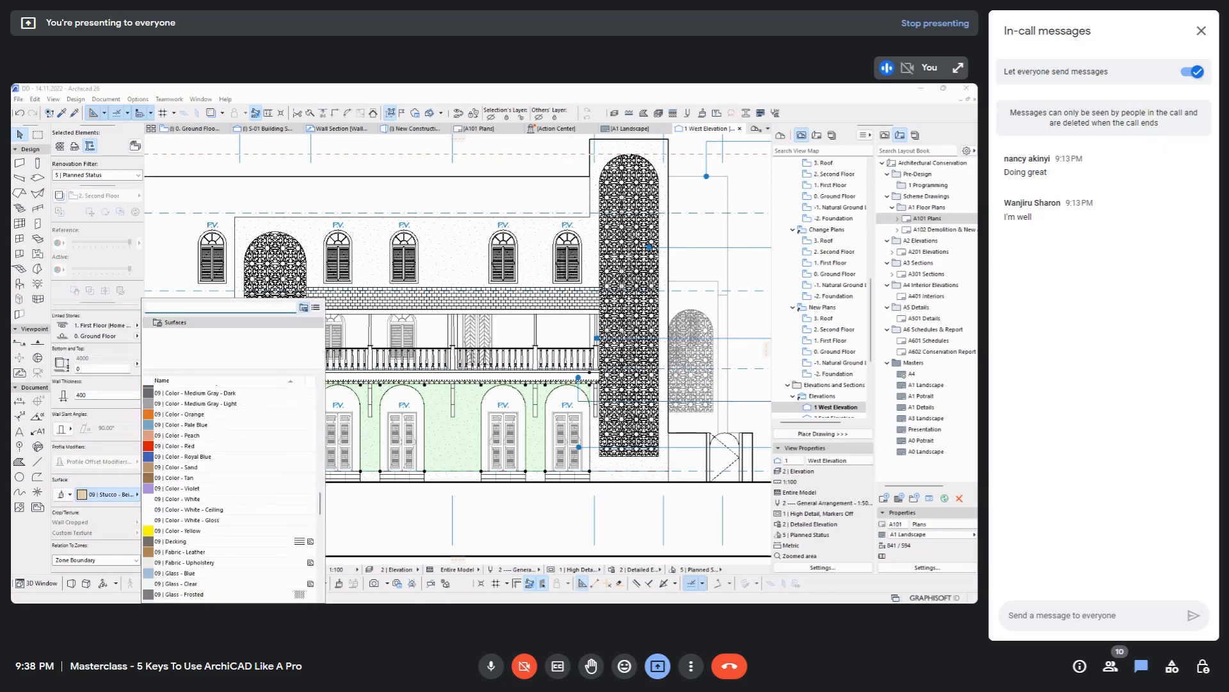
pyautogui.scroll(3, 205, 486)
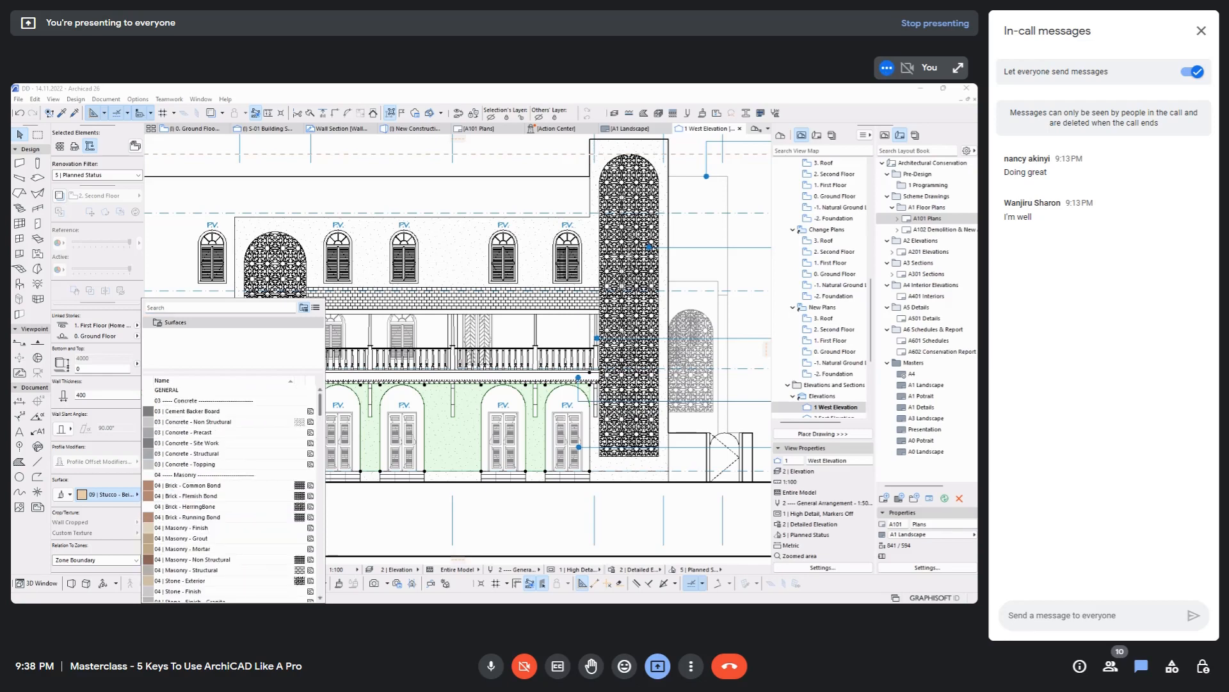
pyautogui.click(200, 489)
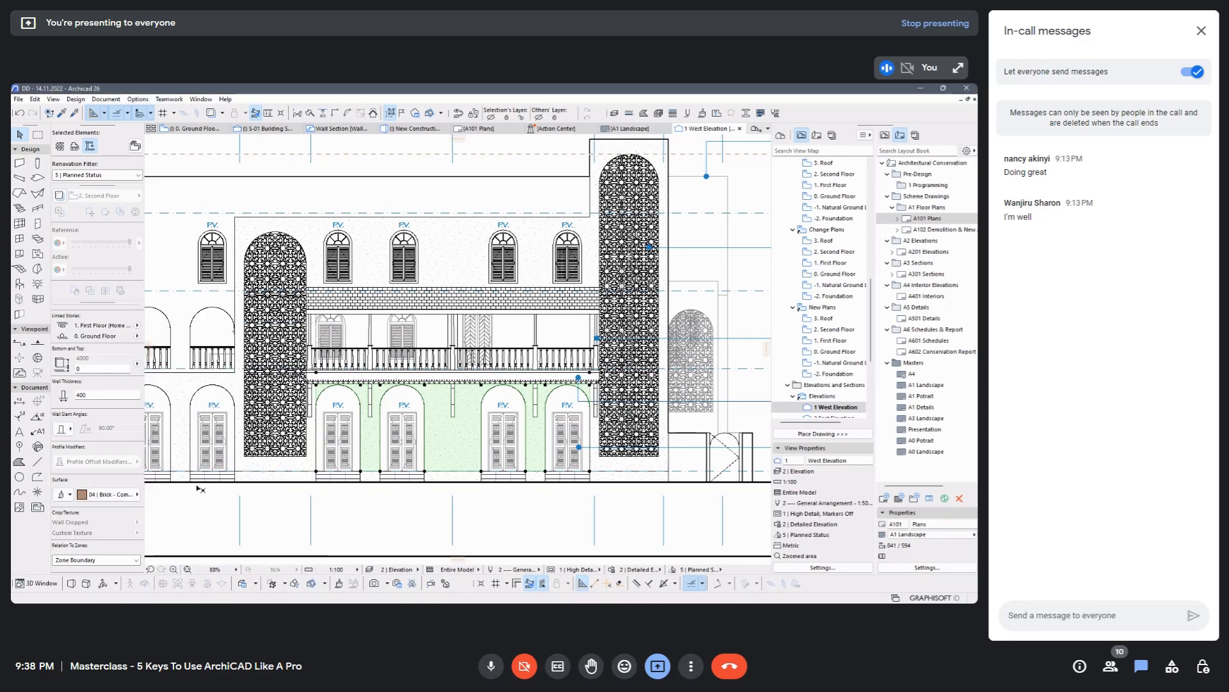
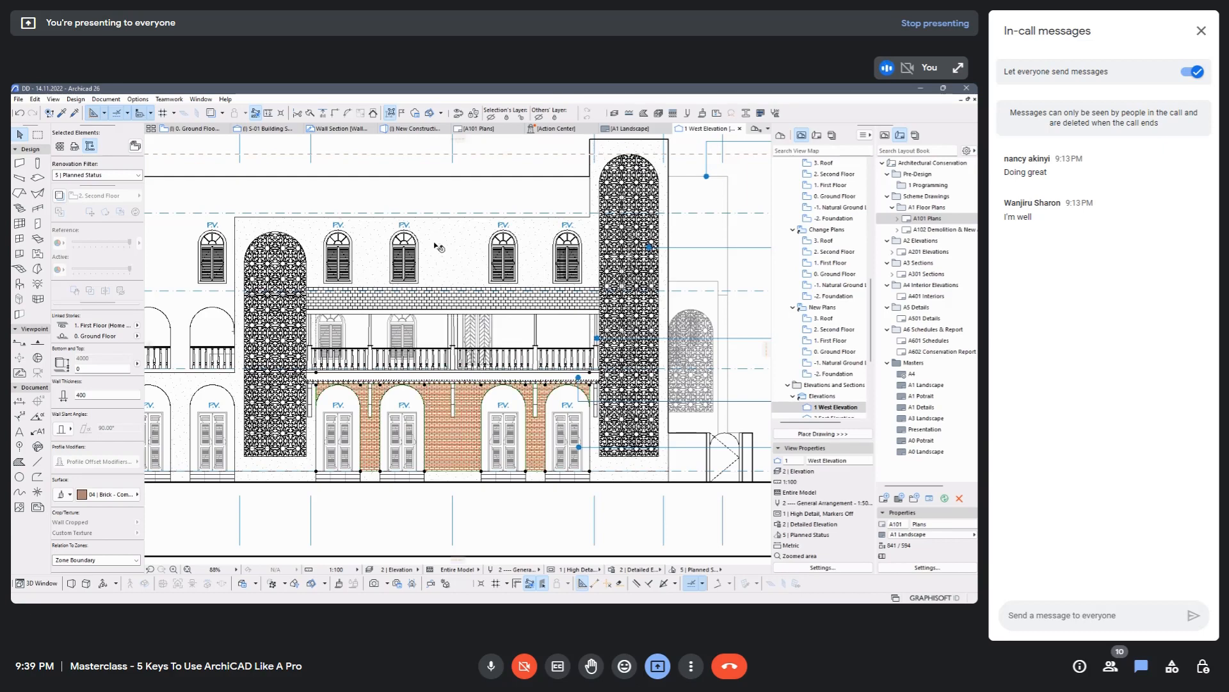
# Examine the brick hatching on the ground floor arcade wall up close and across the whole elevation.
pyautogui.scroll(10, 428, 423)
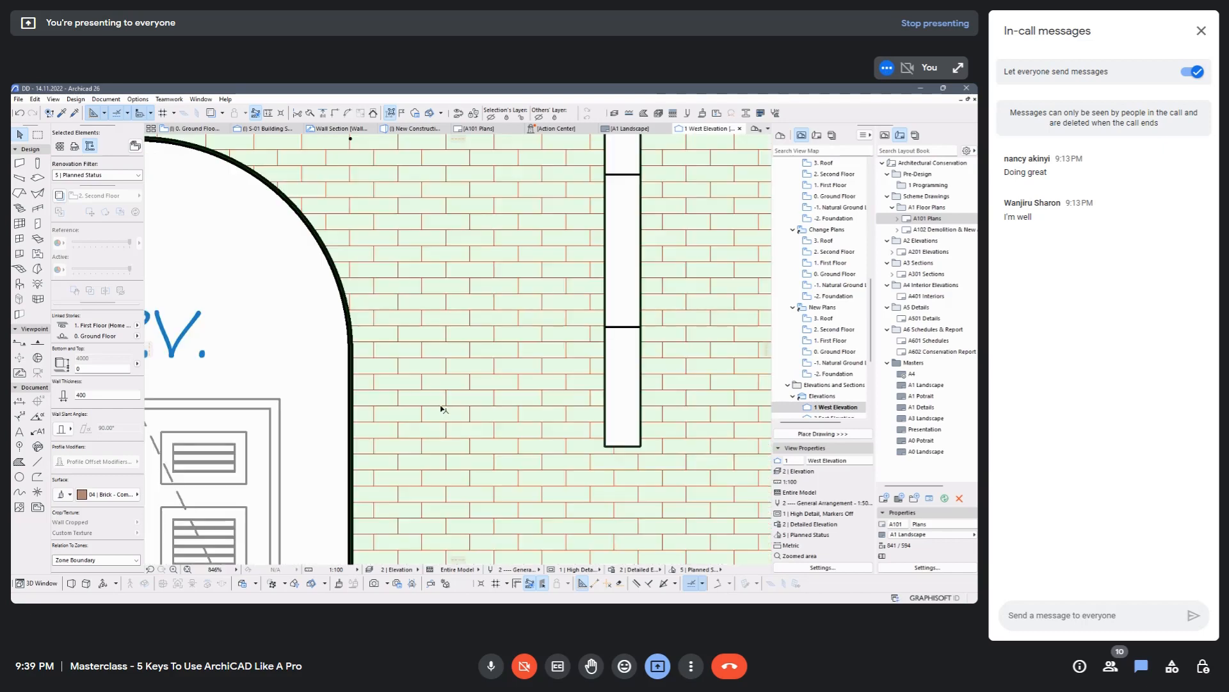
pyautogui.scroll(-6, 437, 410)
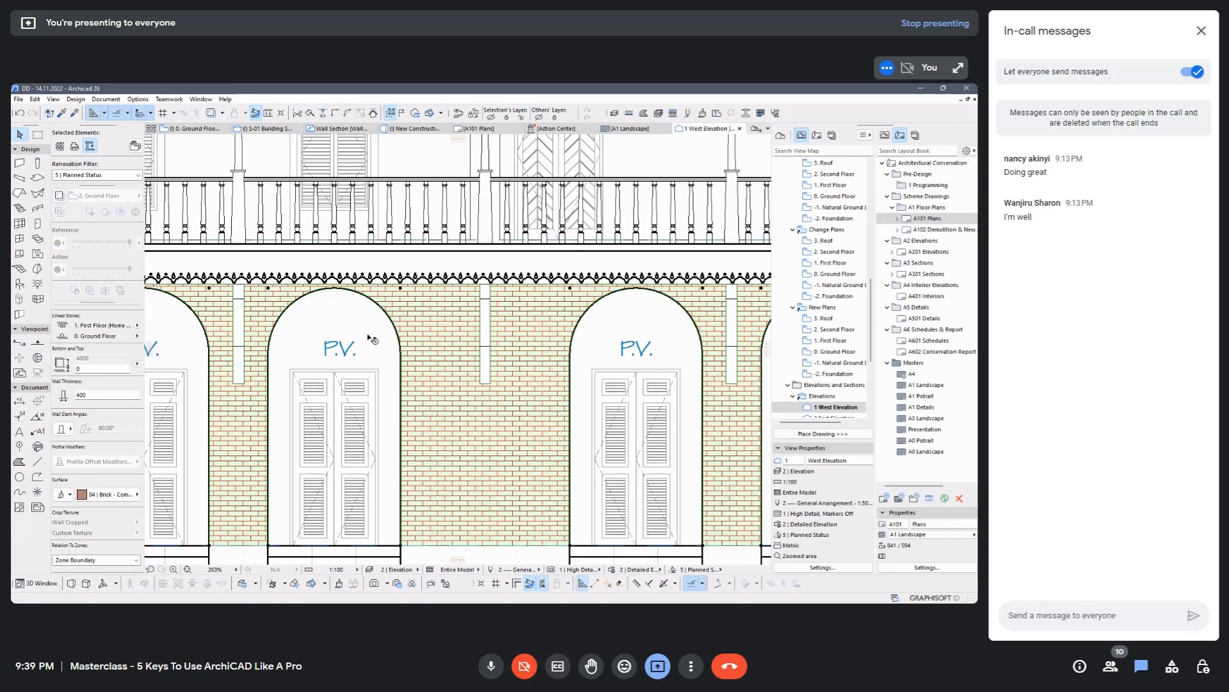
pyautogui.scroll(-3, 394, 299)
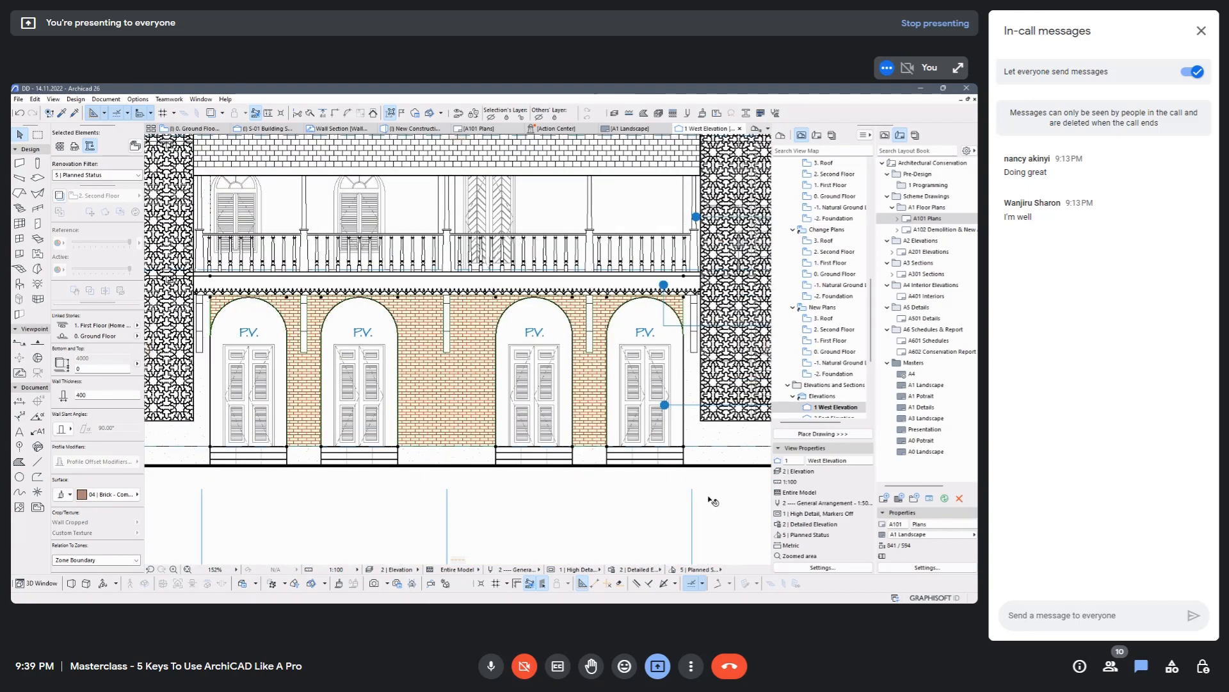
pyautogui.scroll(-3, 324, 384)
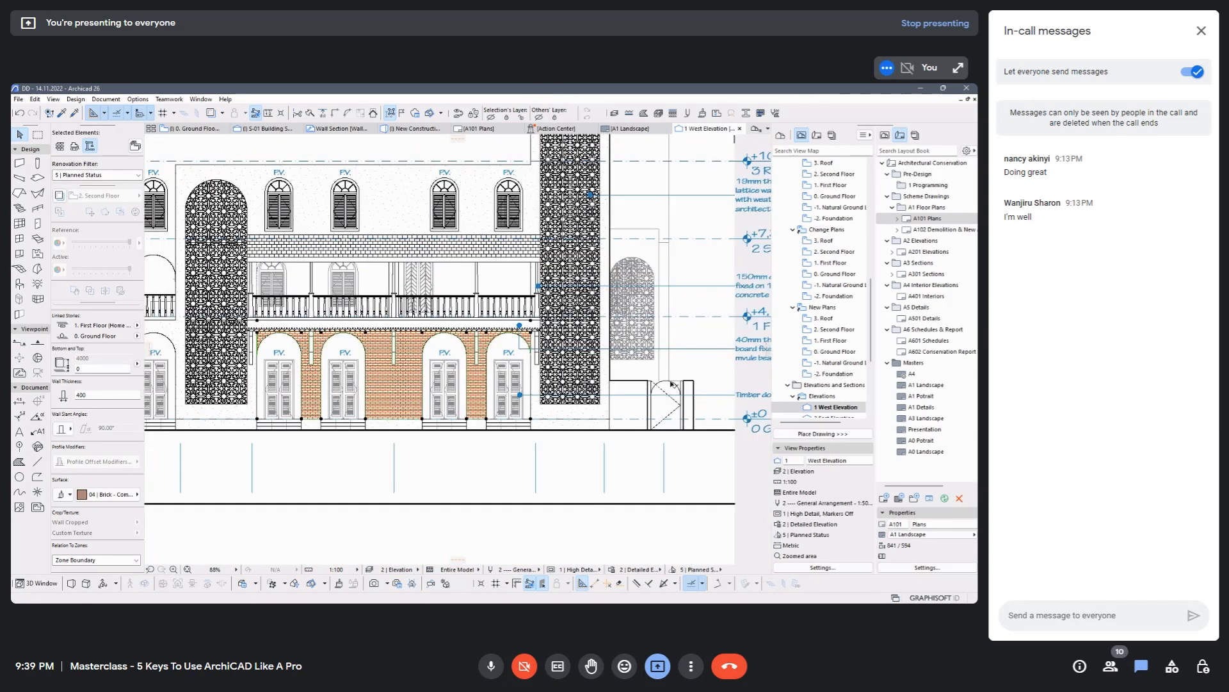
# Deselect the arcade wall and undo its change to the brick surface.
pyautogui.click(726, 368)
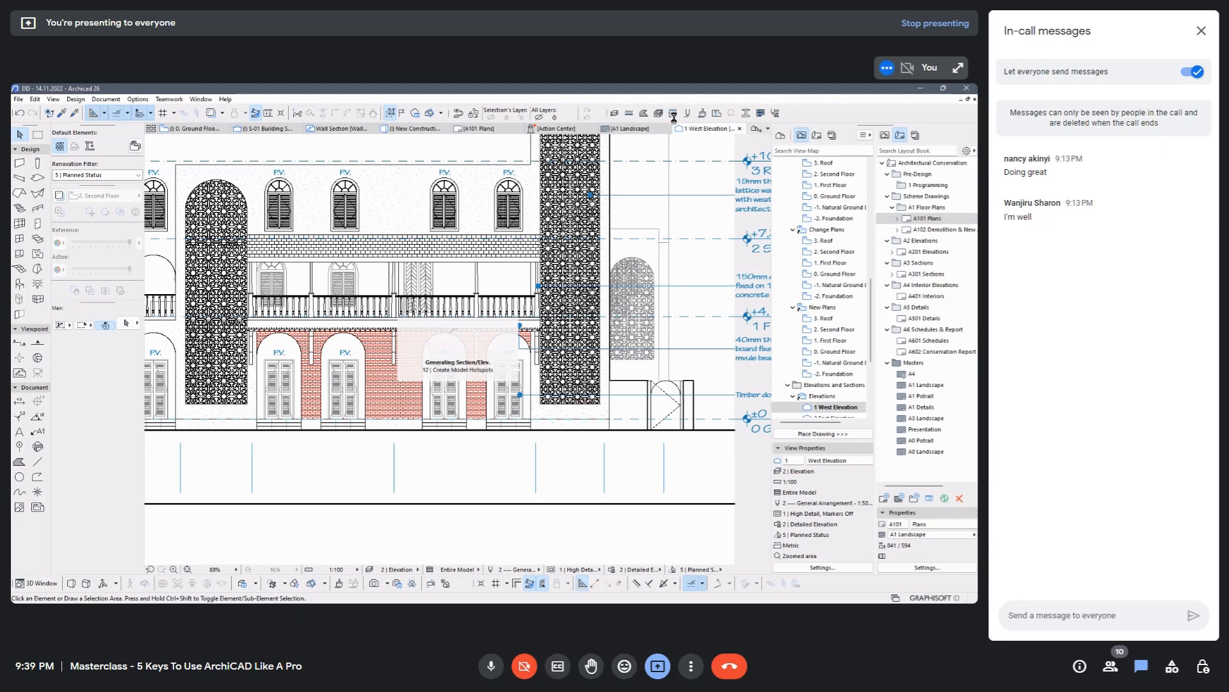
pyautogui.hotkey('ctrl', 'z')
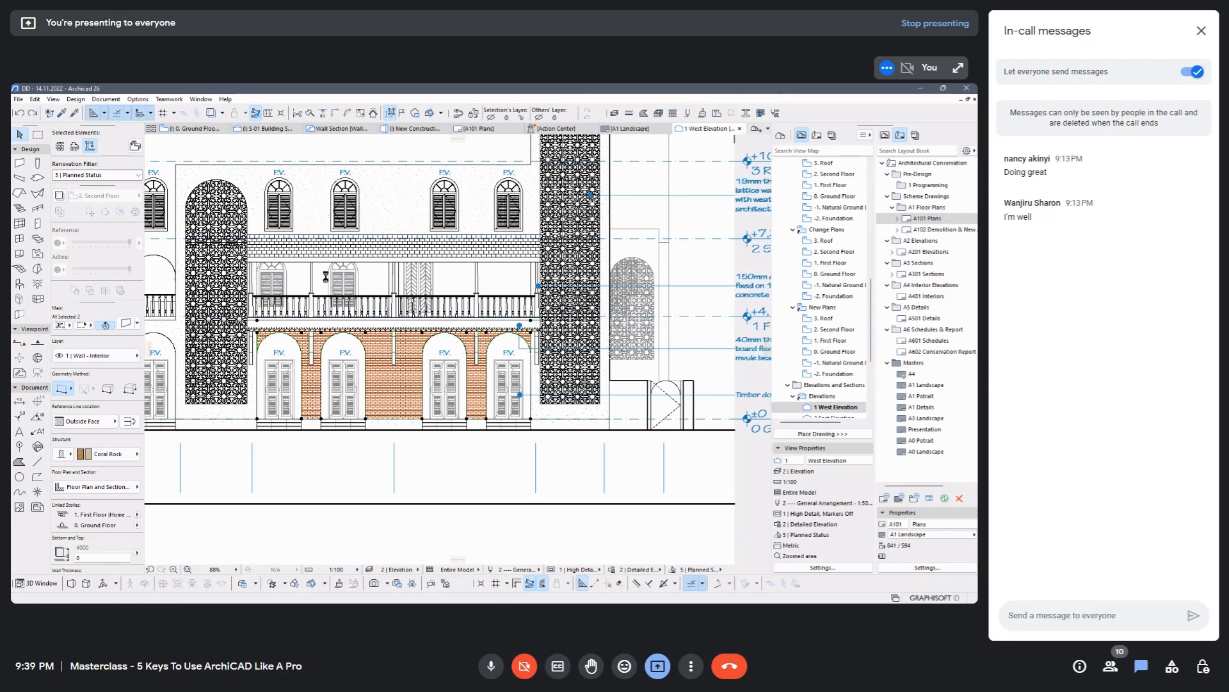
# Reopen the surface settings, check the cover fill of 04 | Masonry - Non Structural, and close them without changes.
pyautogui.click(703, 113)
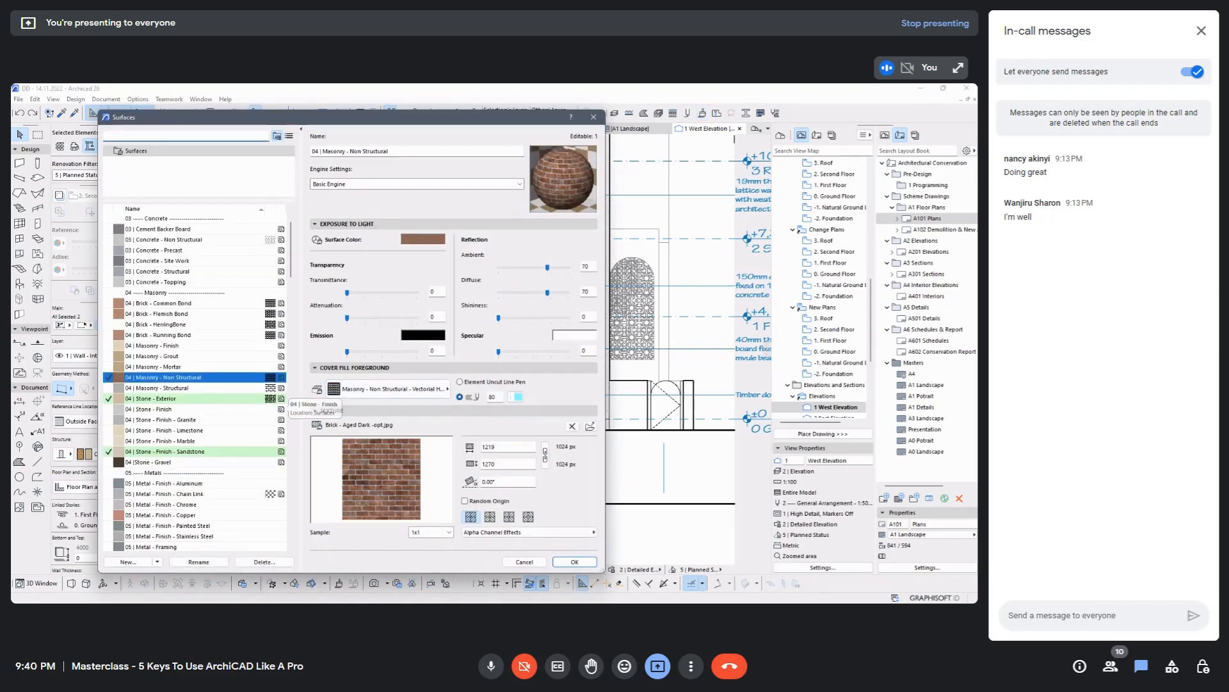
pyautogui.click(148, 409)
pyautogui.click(162, 377)
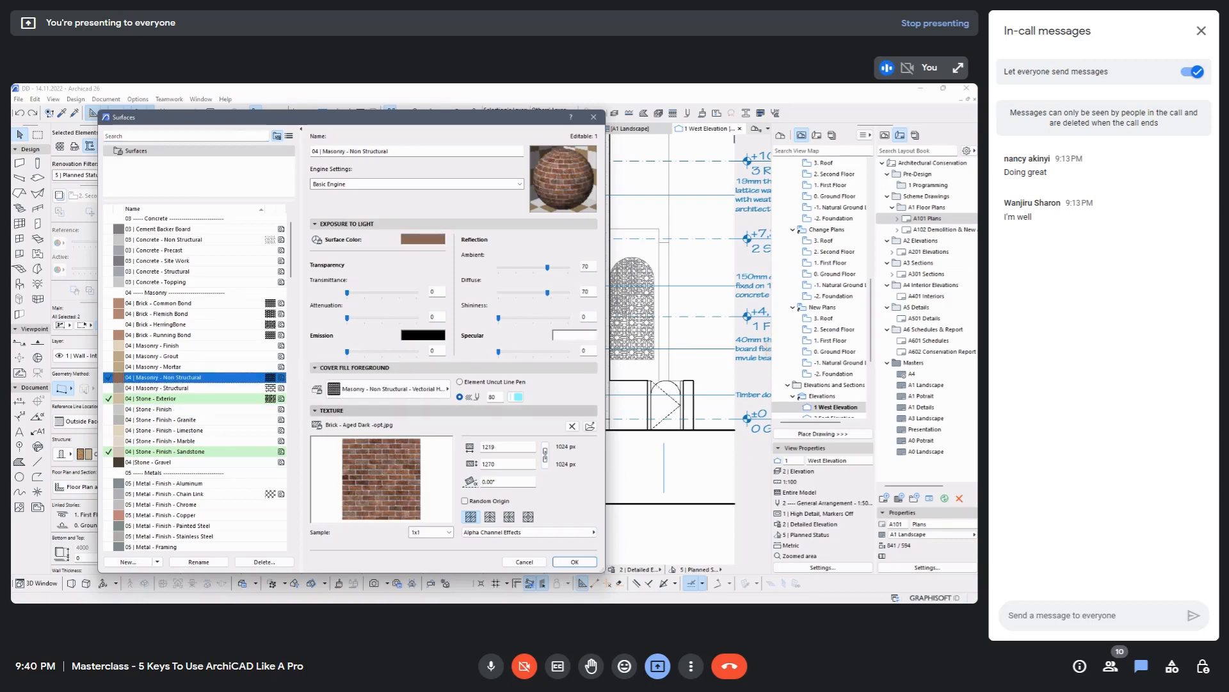
pyautogui.click(593, 116)
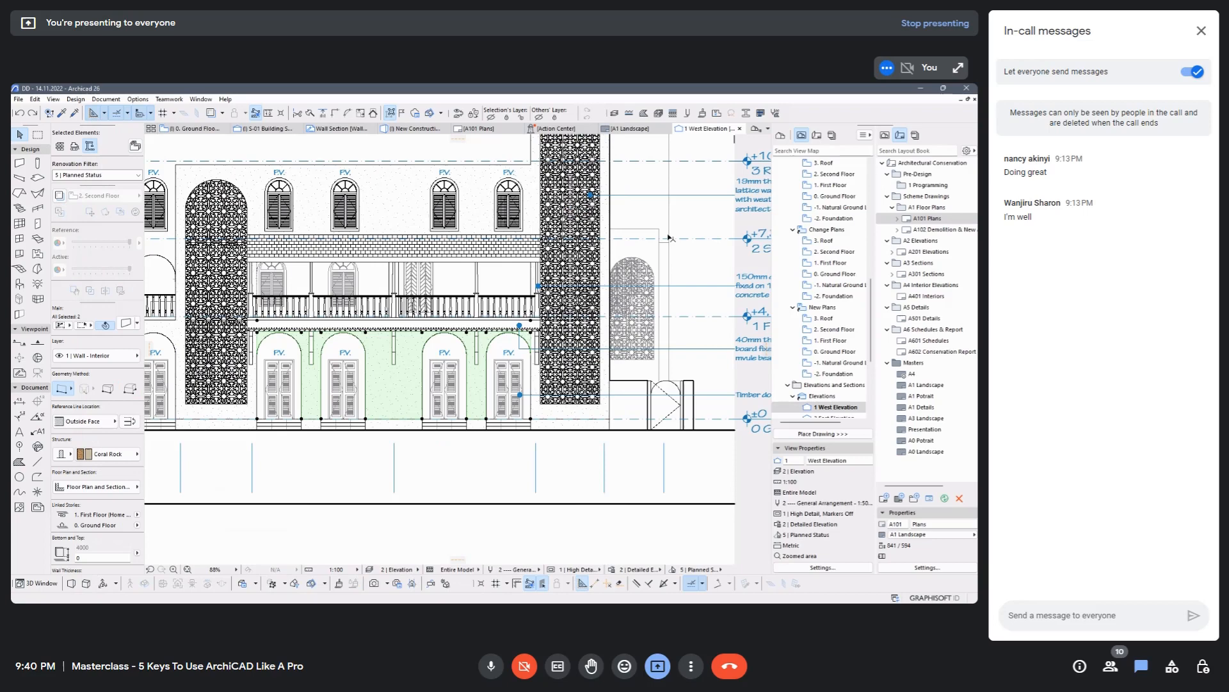
# Set the cover fill foreground pen of the 04 | Brick - Common Bond surface to pen 64.
pyautogui.click(693, 268)
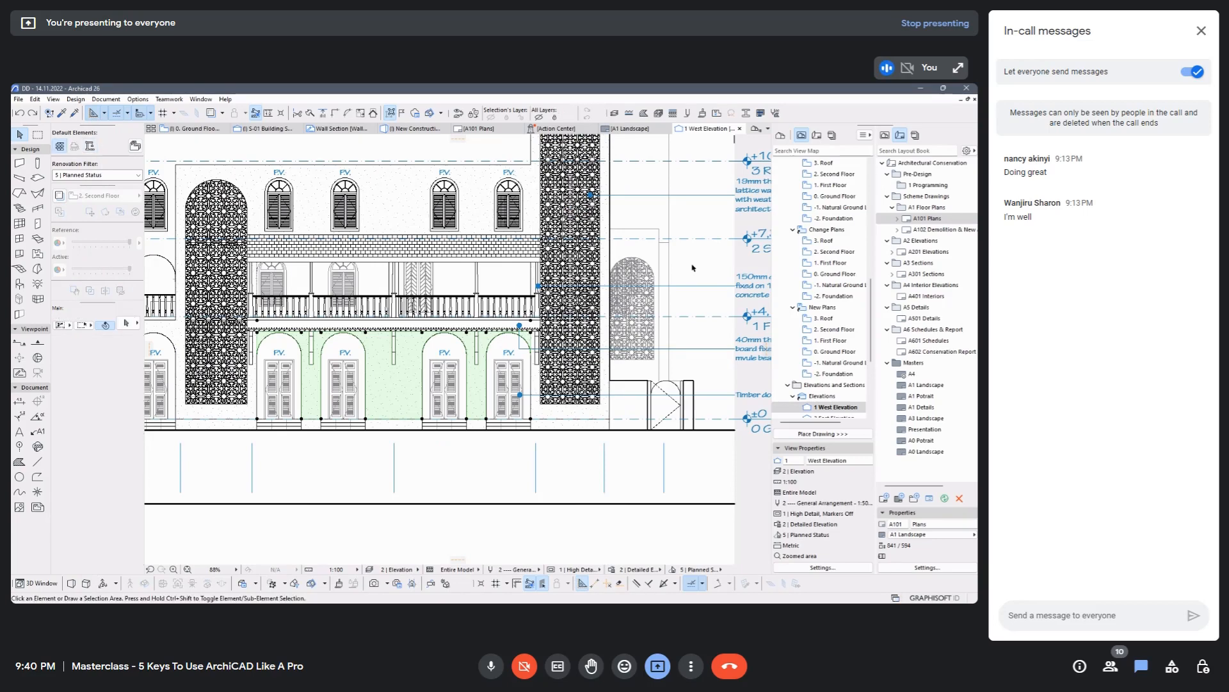
pyautogui.click(703, 115)
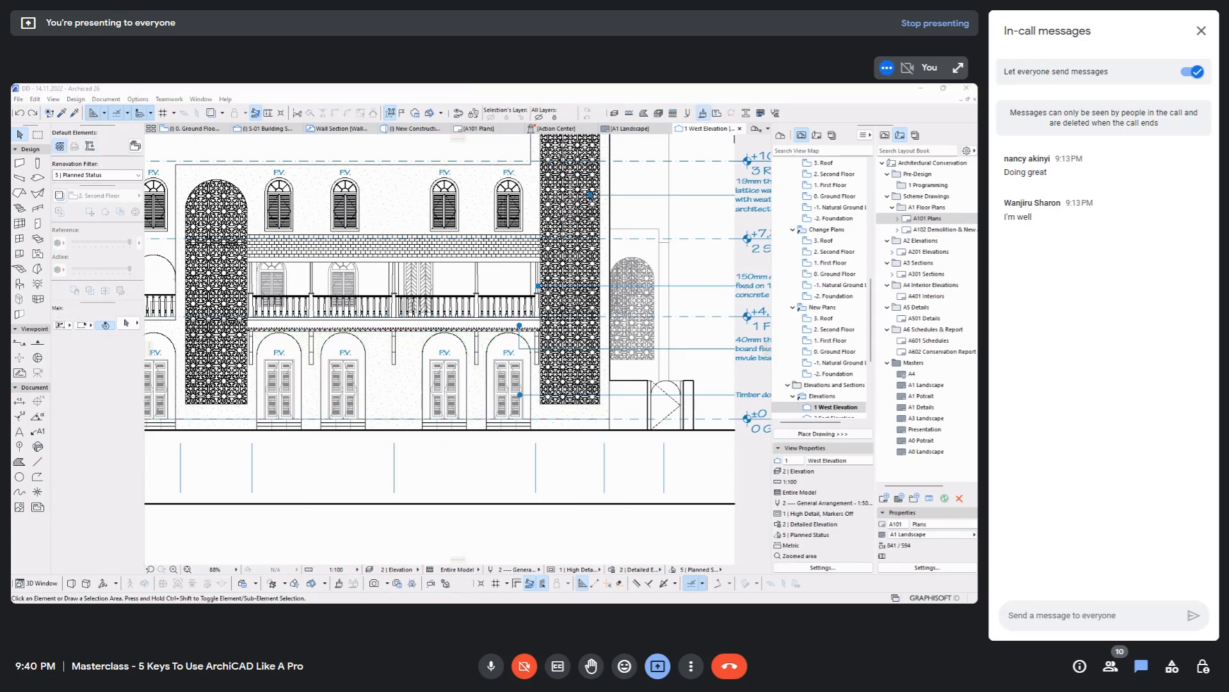
pyautogui.click(192, 303)
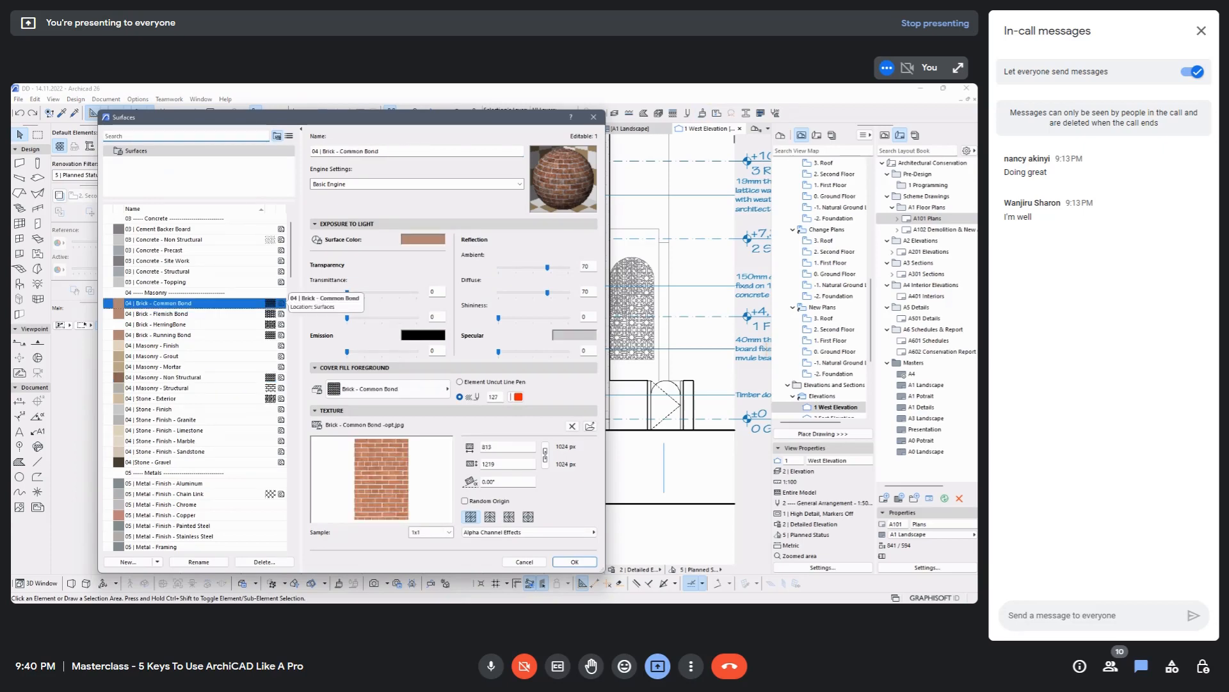
pyautogui.click(516, 396)
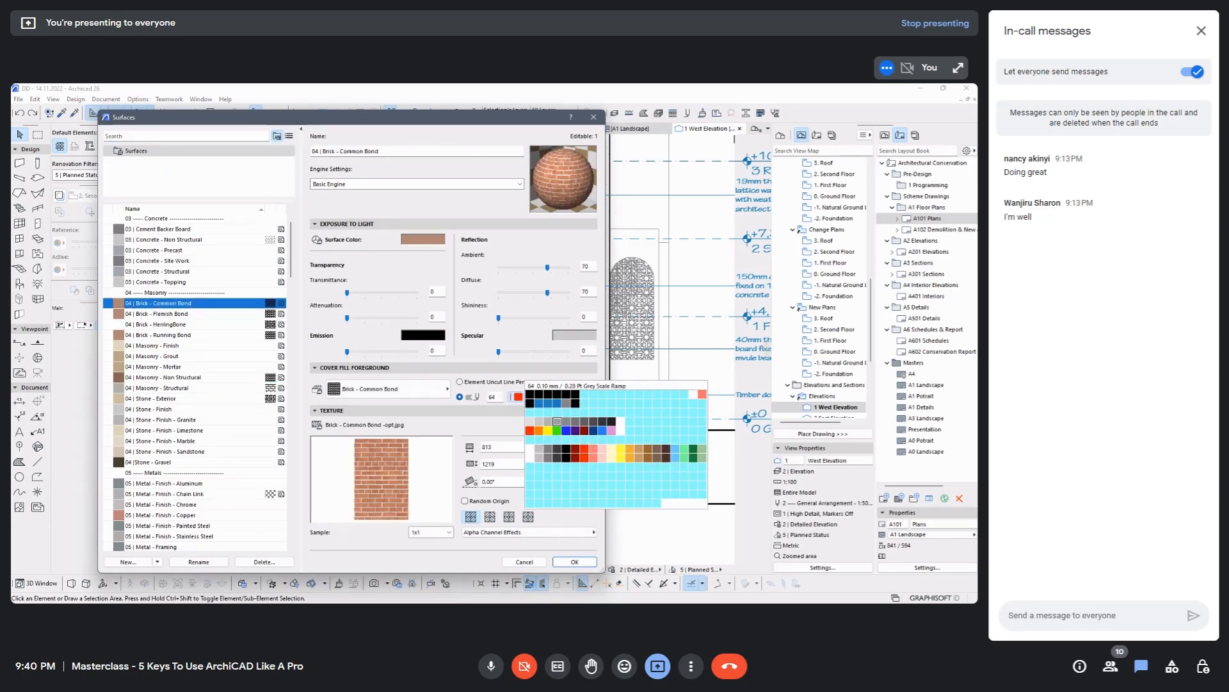
pyautogui.click(557, 421)
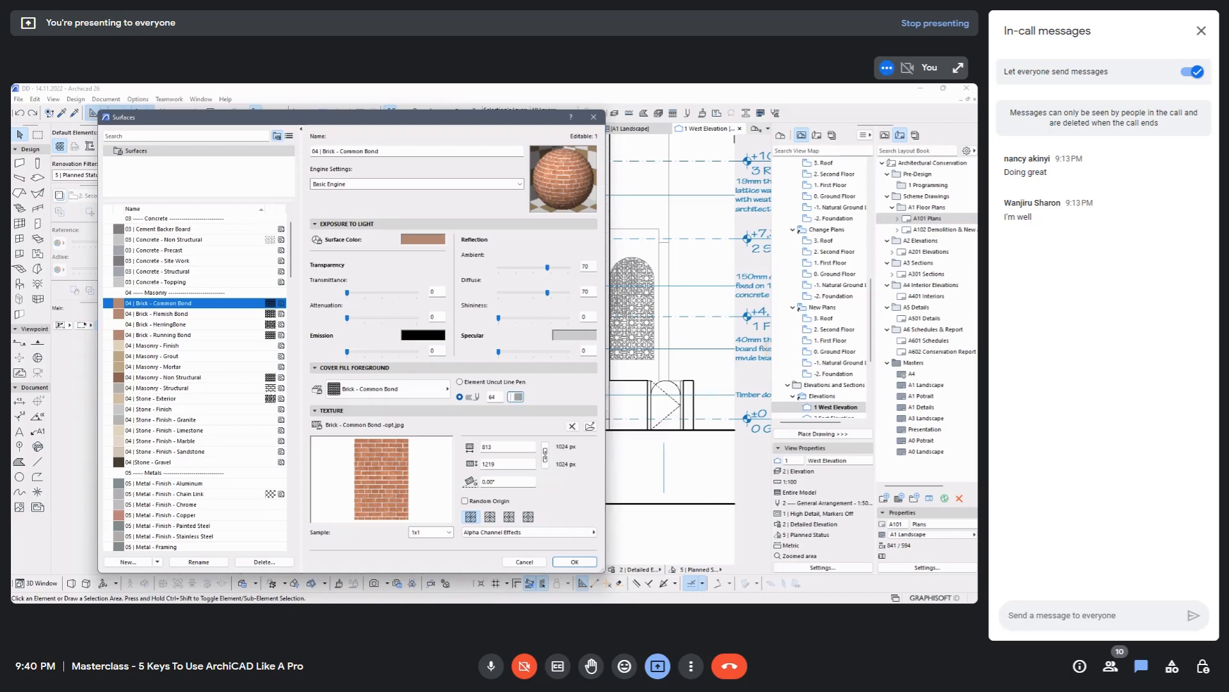
pyautogui.click(574, 561)
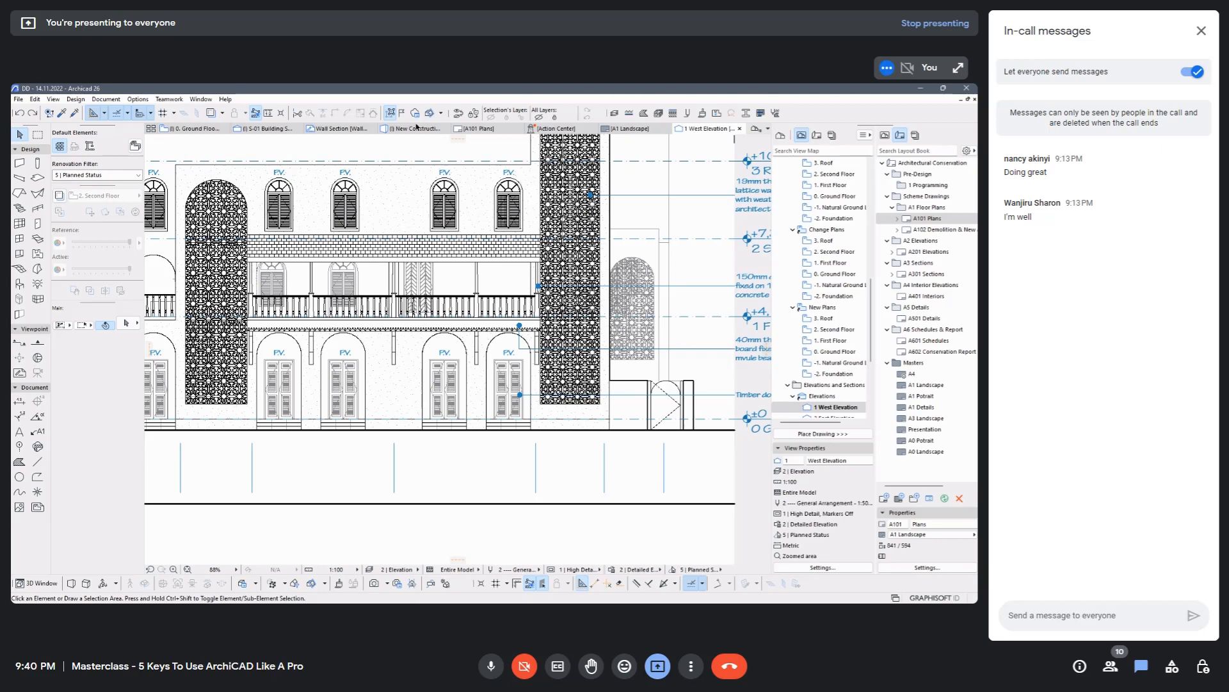
# In the New Construction 3D view, apply the 04 | Brick - Common Bond surface to the freestanding wall beside the building.
pyautogui.click(416, 129)
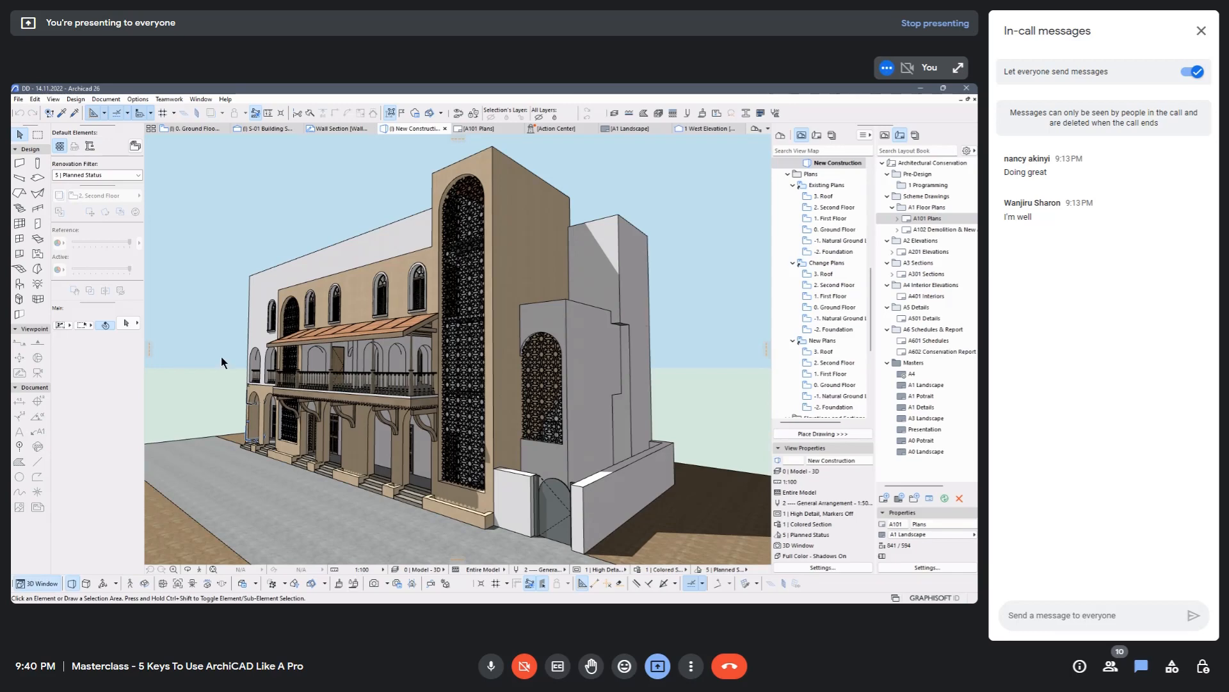
pyautogui.scroll(-5, 222, 357)
pyautogui.scroll(3, 408, 366)
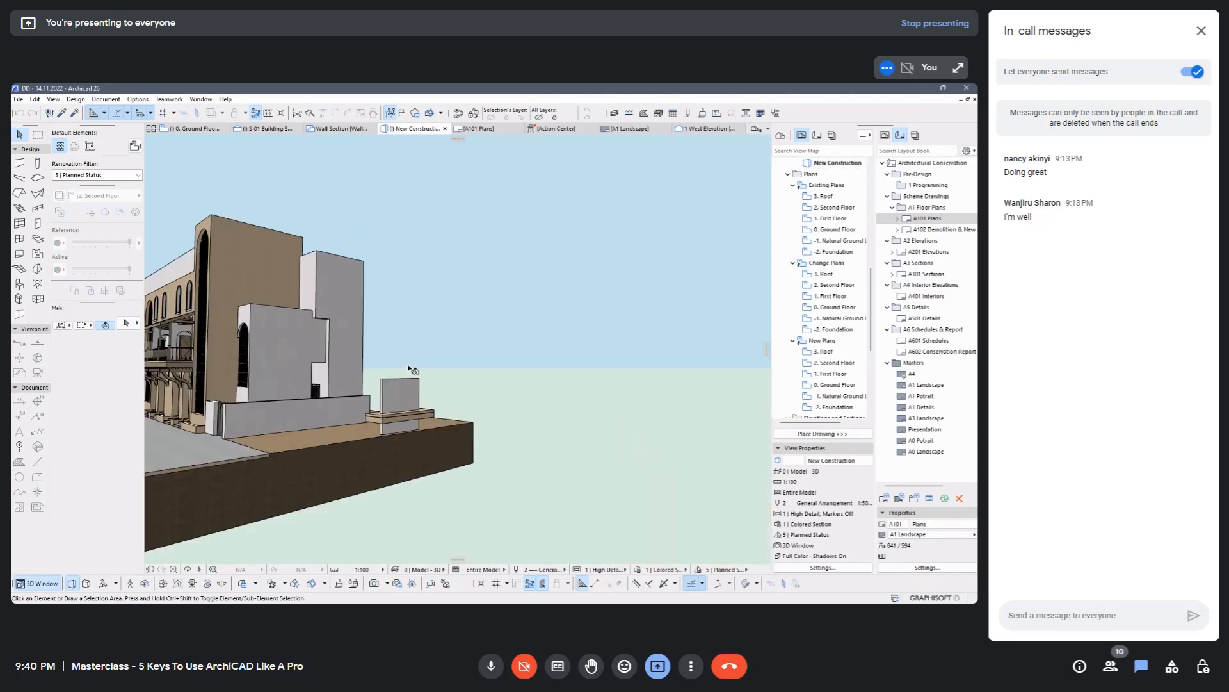
pyautogui.scroll(5, 410, 370)
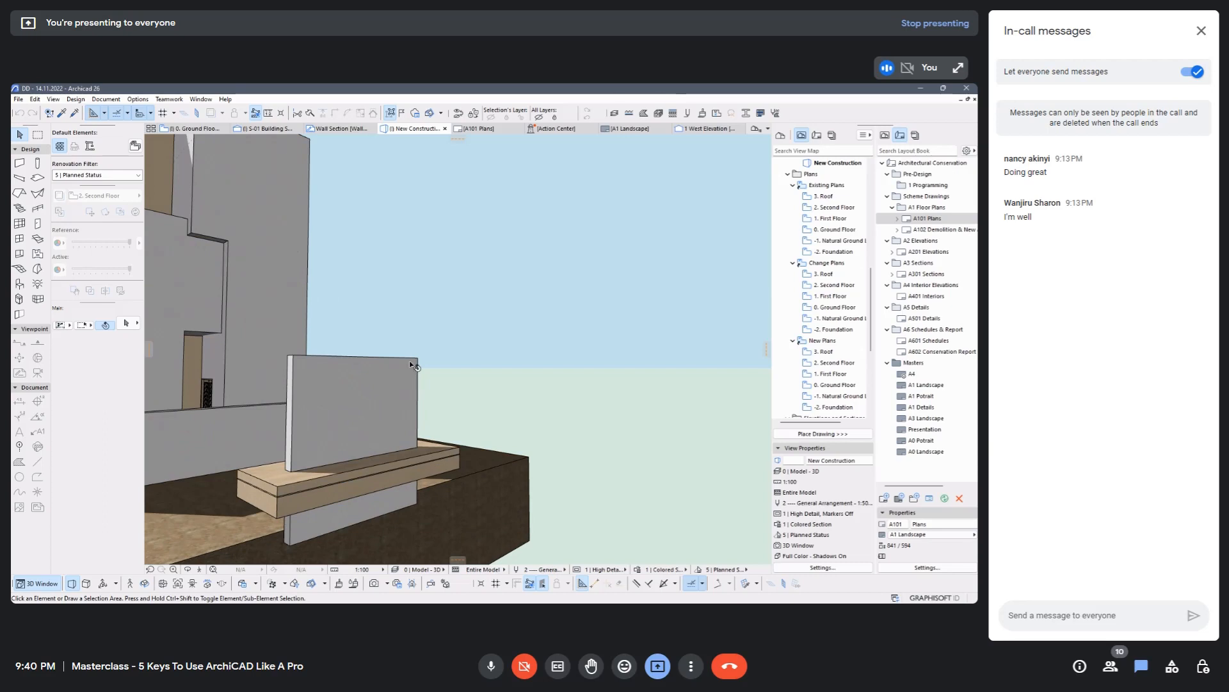
pyautogui.click(378, 367)
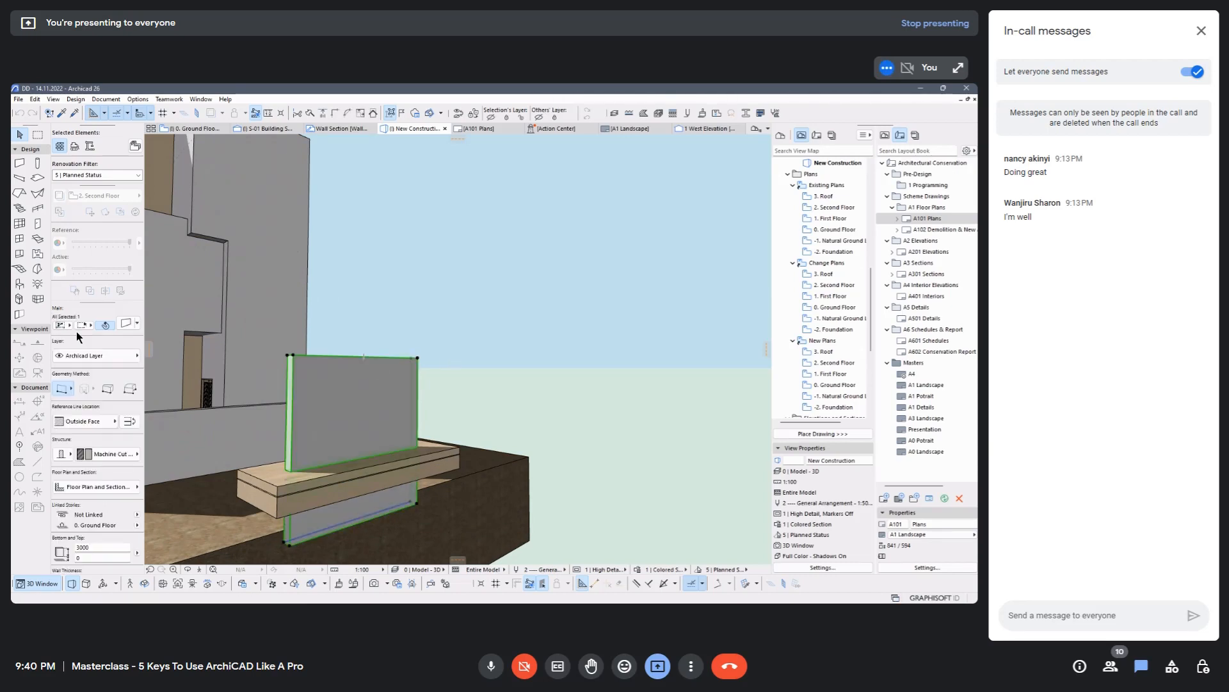
pyautogui.scroll(-6, 93, 532)
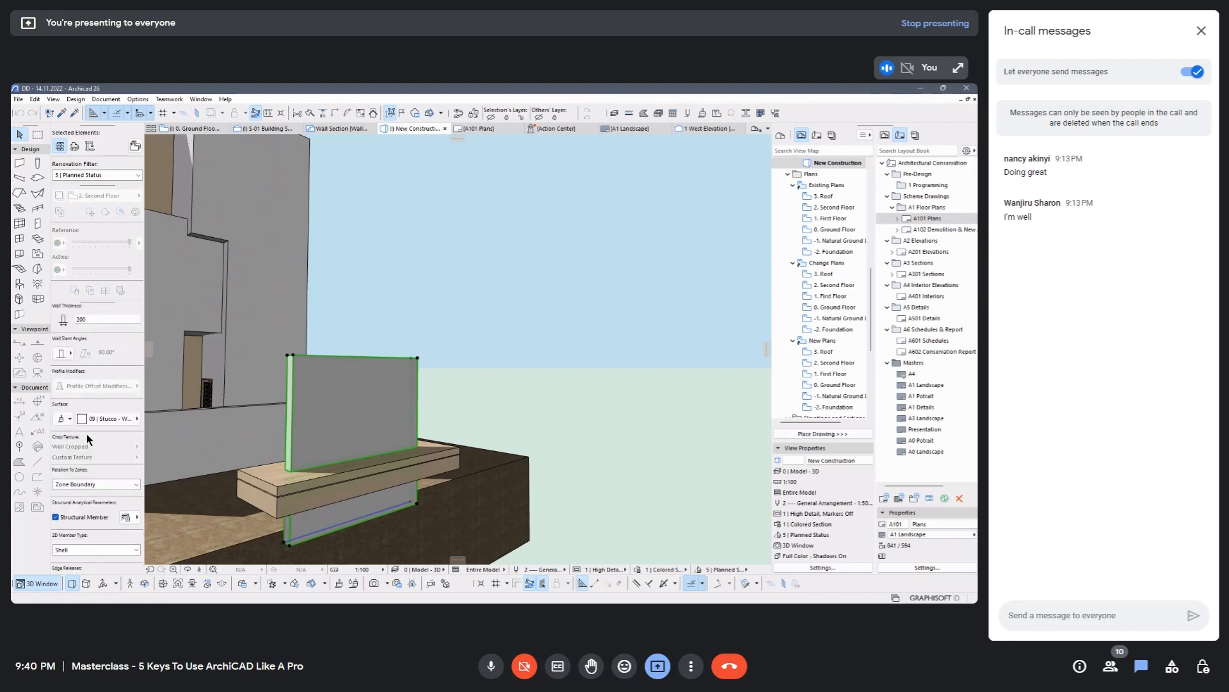
pyautogui.click(115, 418)
pyautogui.scroll(20, 229, 493)
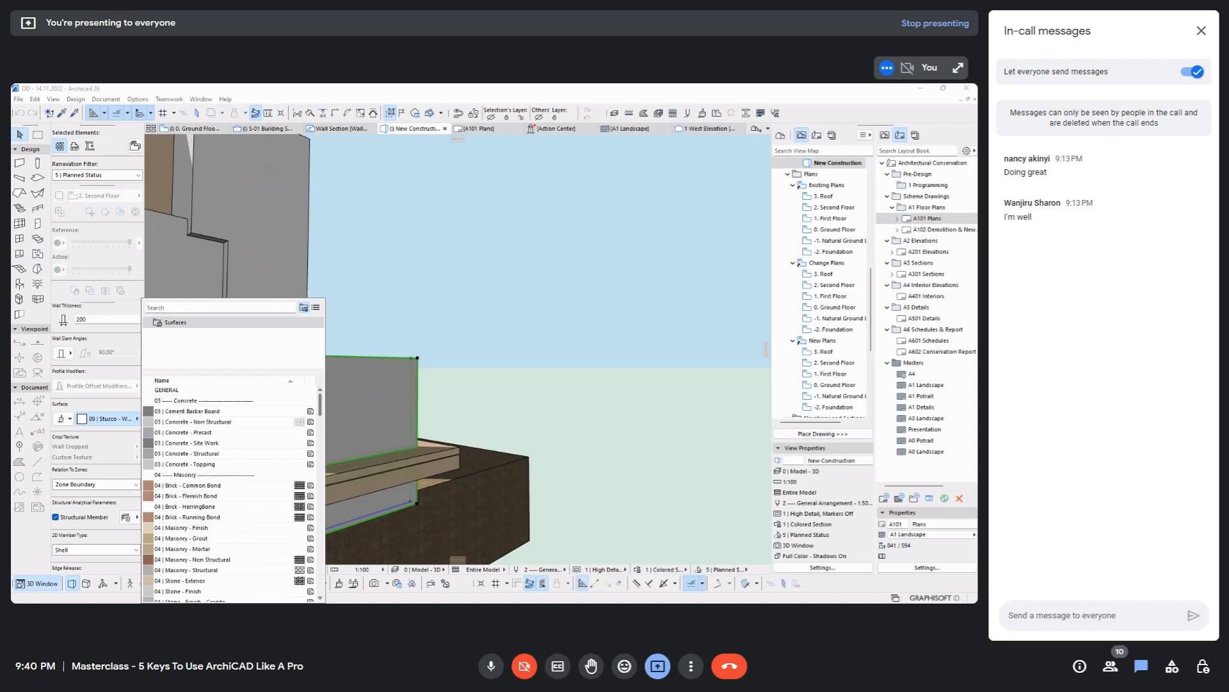
pyautogui.click(223, 485)
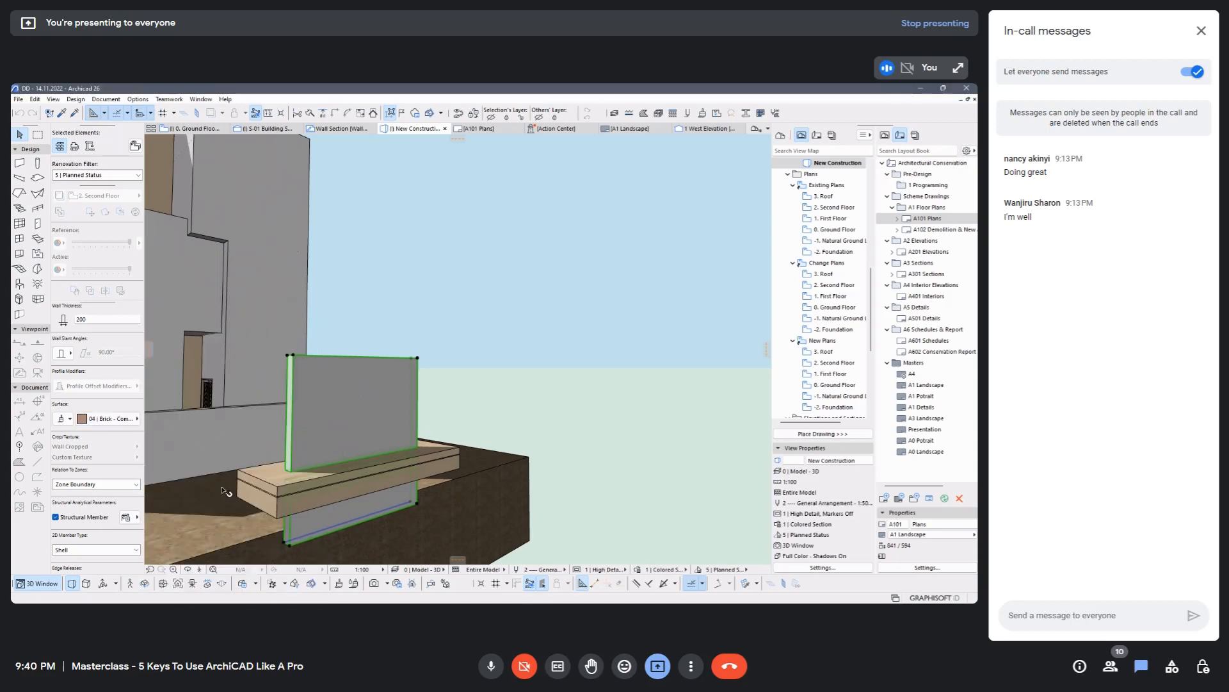
pyautogui.scroll(5, 278, 399)
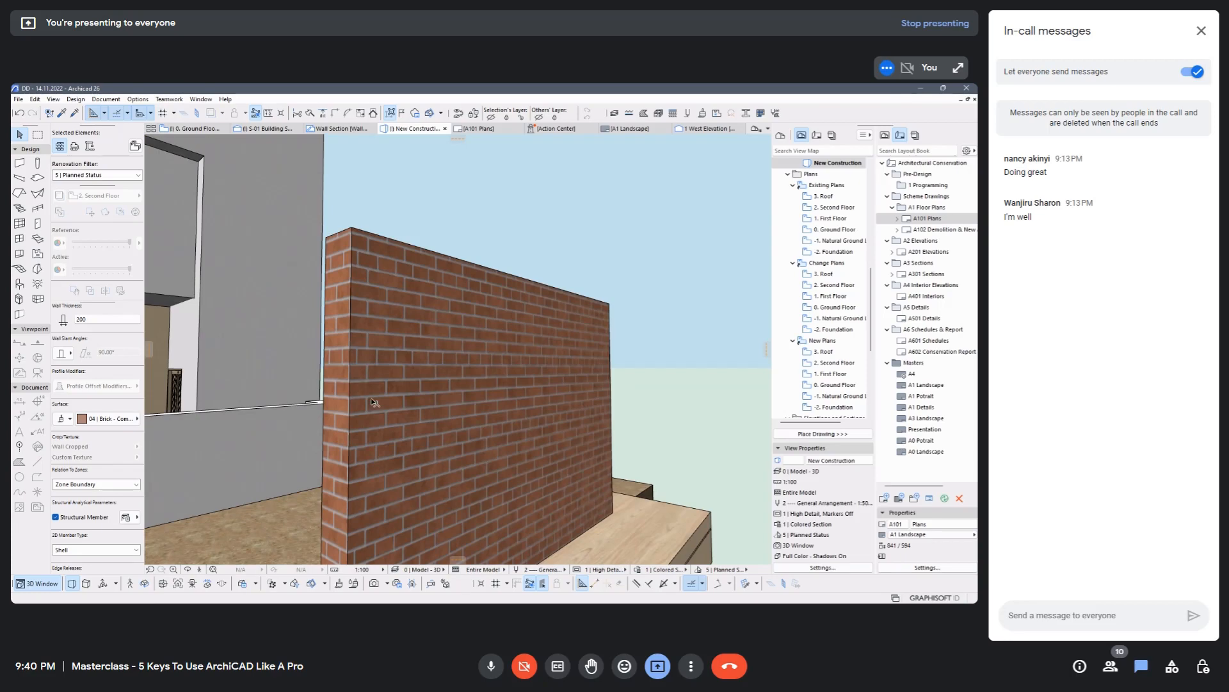
pyautogui.scroll(2, 371, 399)
# Try the Flemish Bond, HerringBone and Running Bond brick surfaces in turn on the freestanding wall.
pyautogui.click(119, 418)
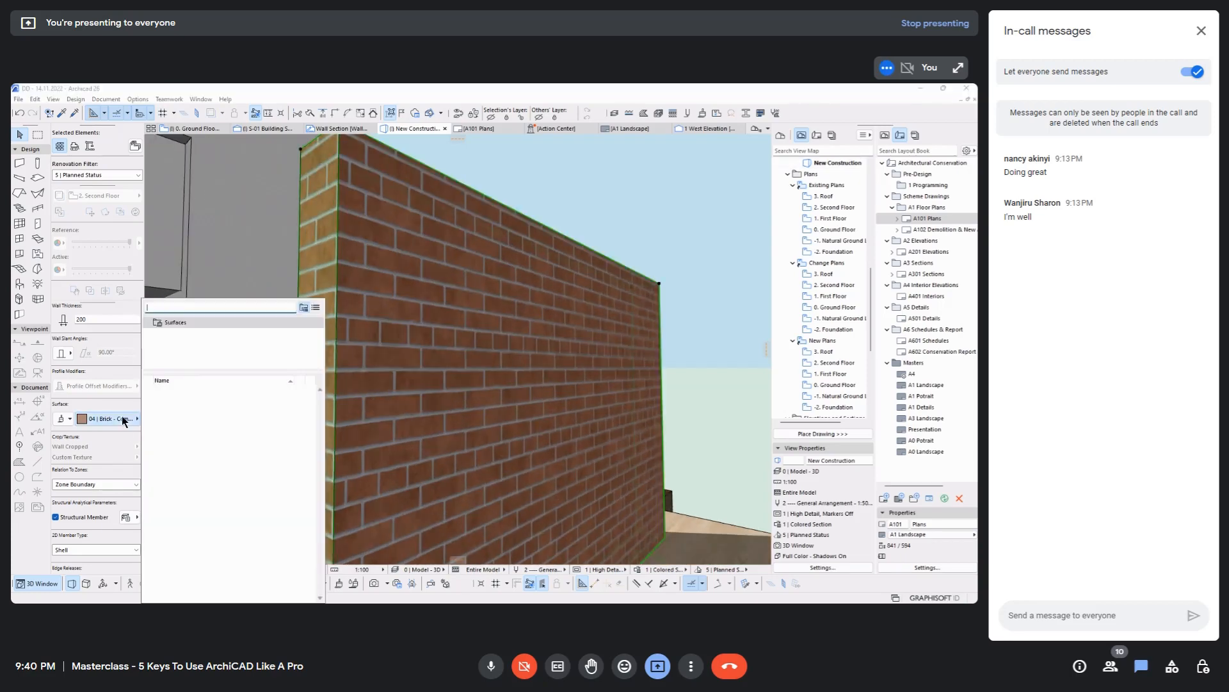
pyautogui.click(199, 494)
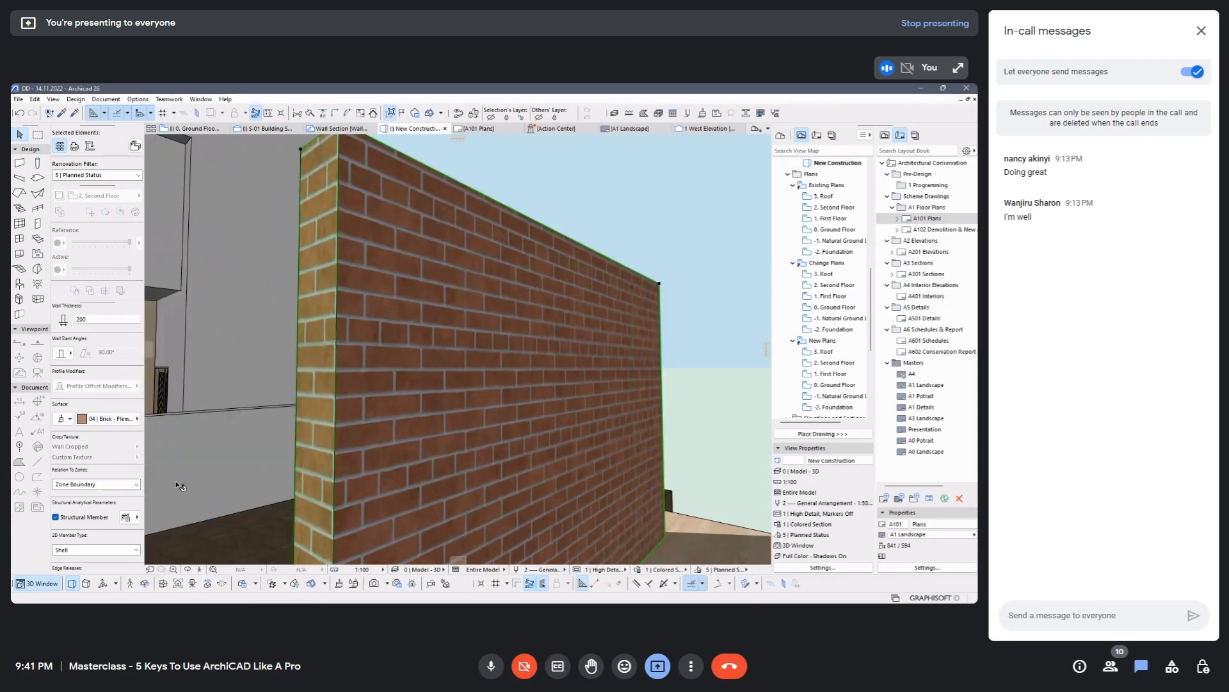
pyautogui.click(115, 419)
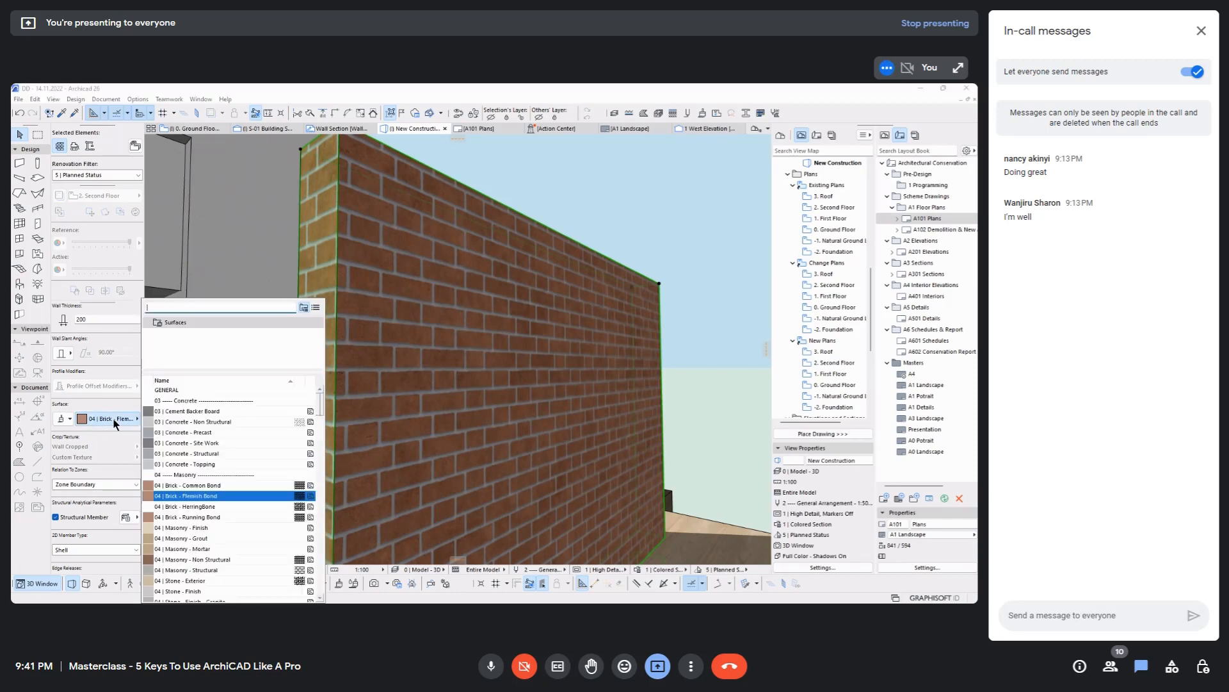
pyautogui.click(200, 505)
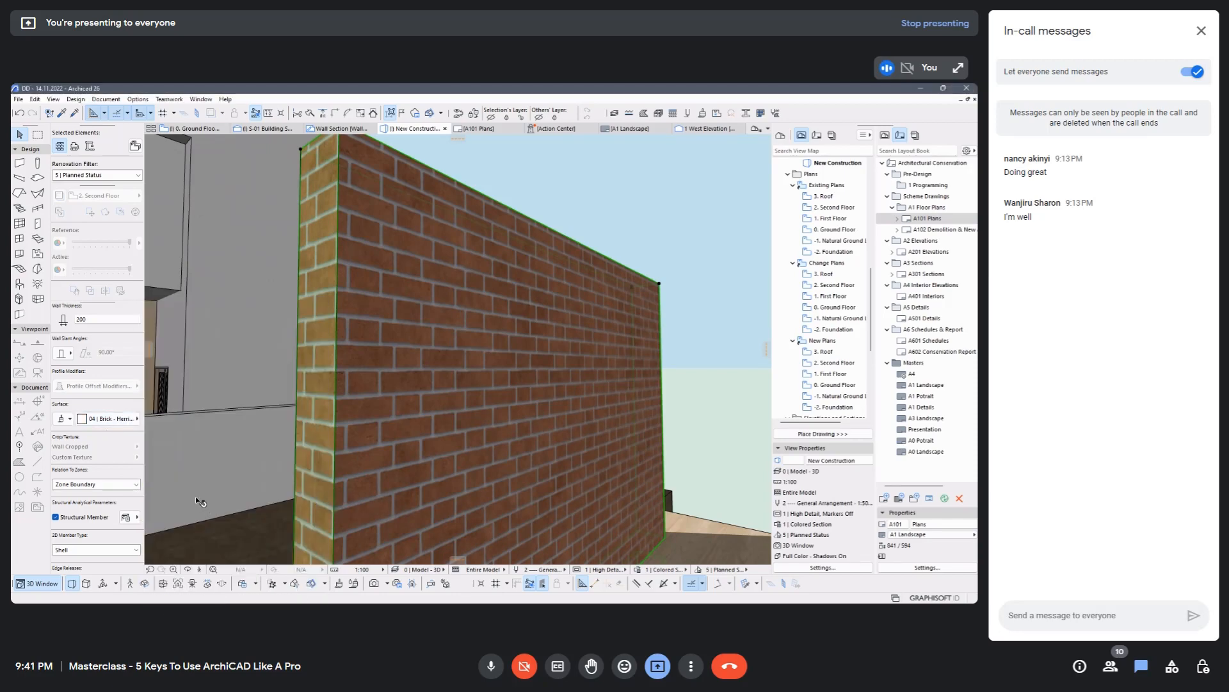
pyautogui.click(115, 419)
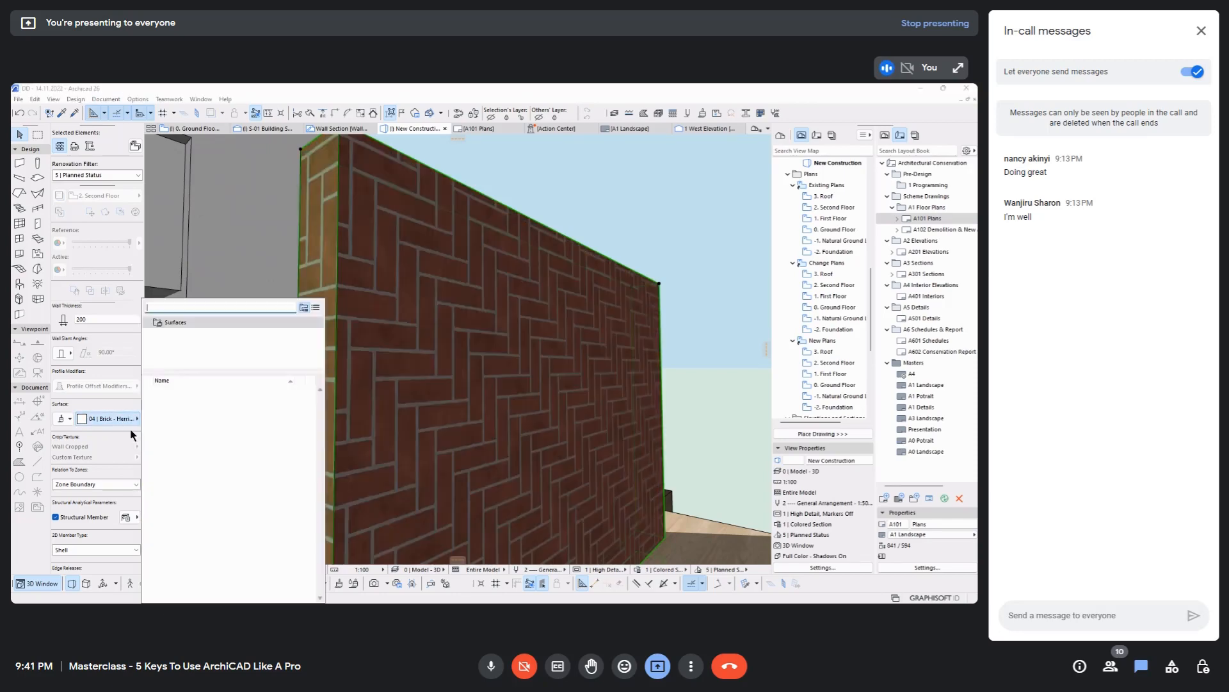
pyautogui.click(214, 520)
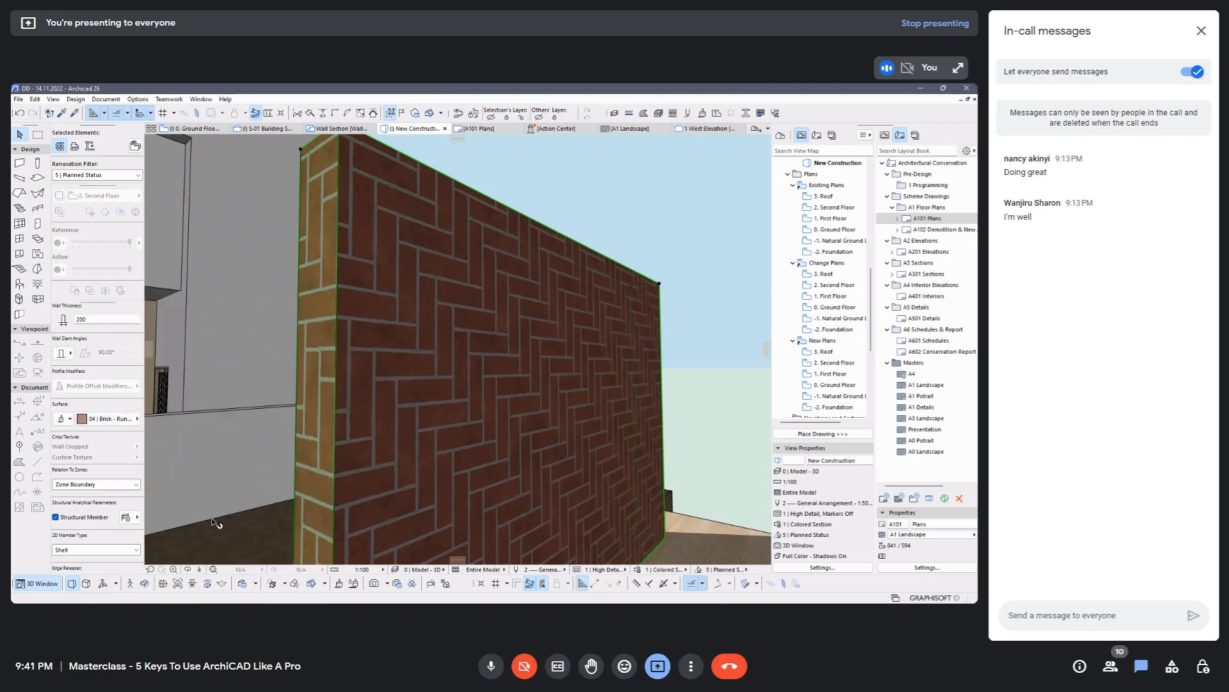
# Try the 04 | Masonry - Non Structural surface on the freestanding wall, followed by 04 | Masonry - Structural.
pyautogui.click(121, 419)
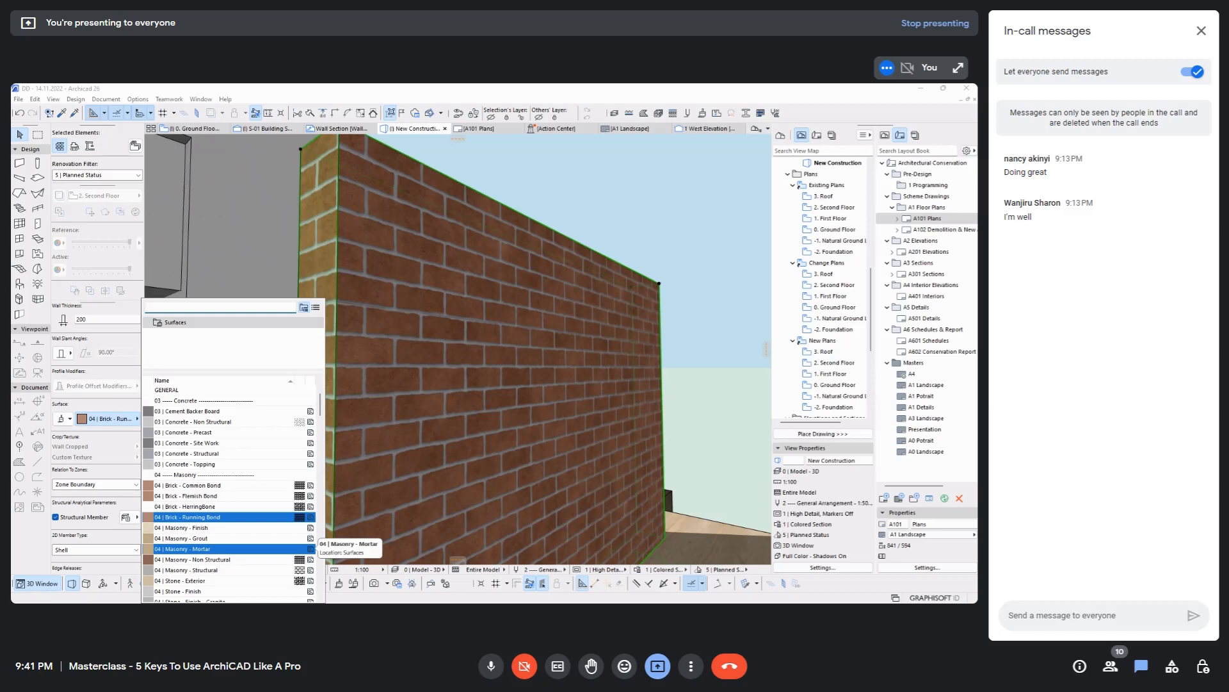
pyautogui.click(310, 549)
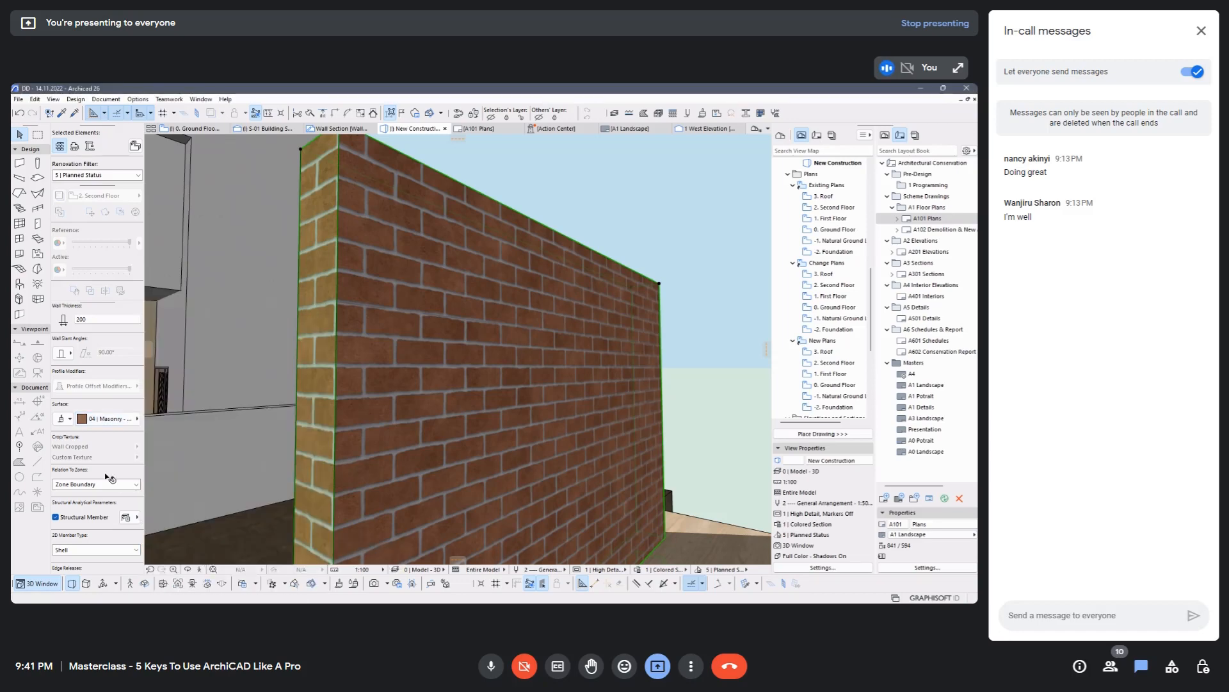
pyautogui.click(110, 419)
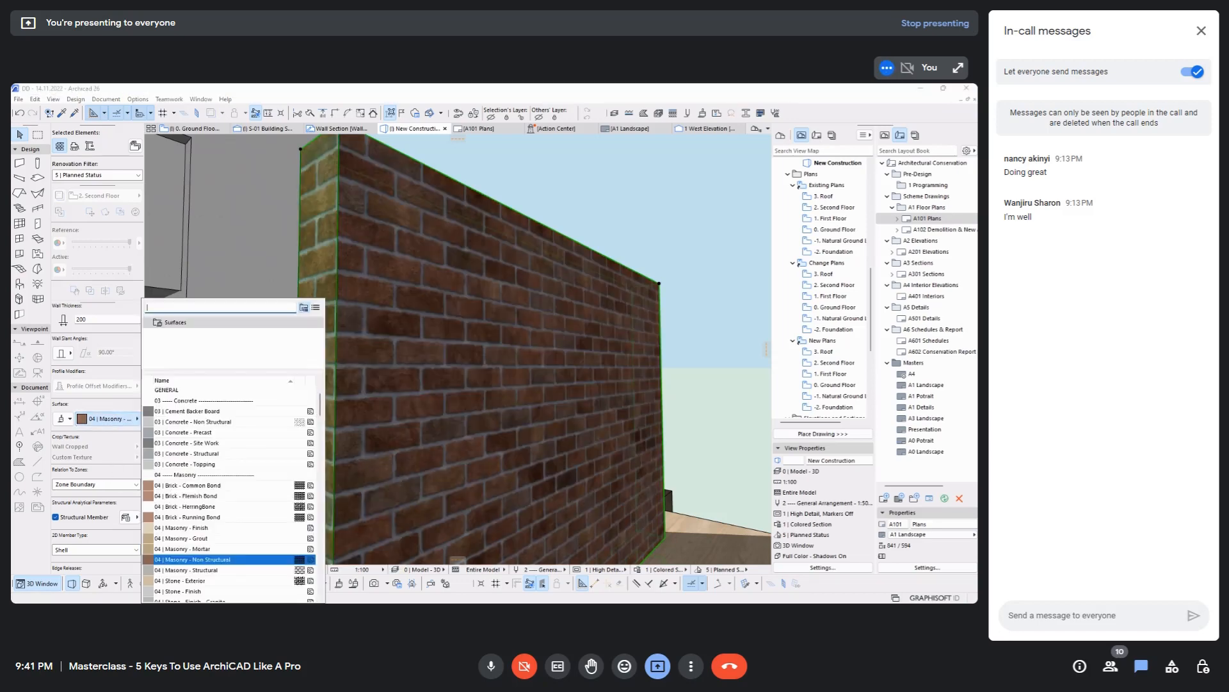
pyautogui.click(208, 570)
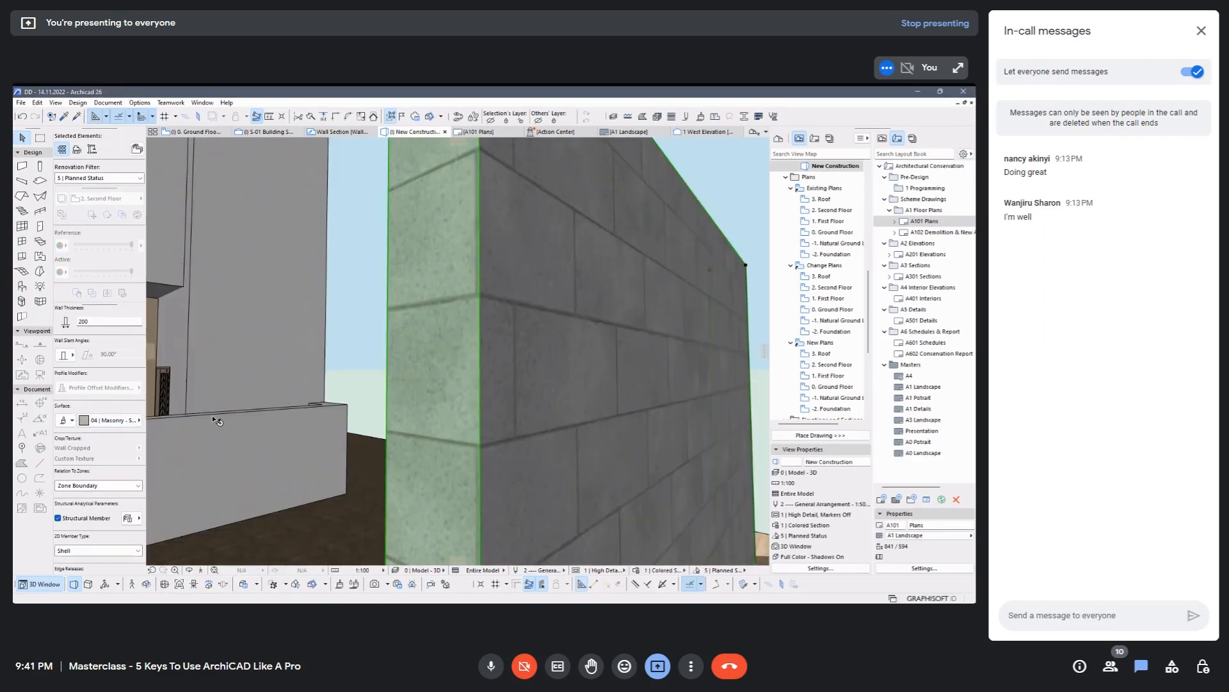
pyautogui.scroll(-5, 321, 417)
pyautogui.scroll(2, 323, 420)
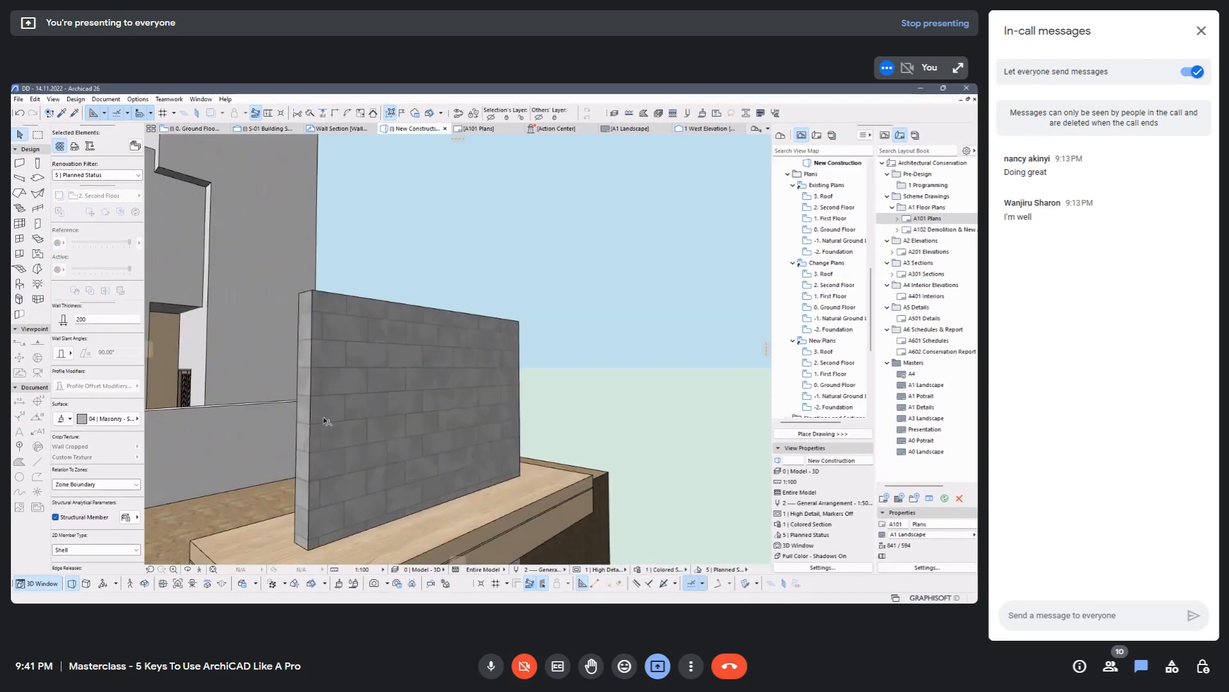
pyautogui.click(327, 421)
# Try 04 | Stone - Finish - Sandstone on the freestanding wall and replace it with 04 | Stone - Finish - Marble.
pyautogui.click(109, 418)
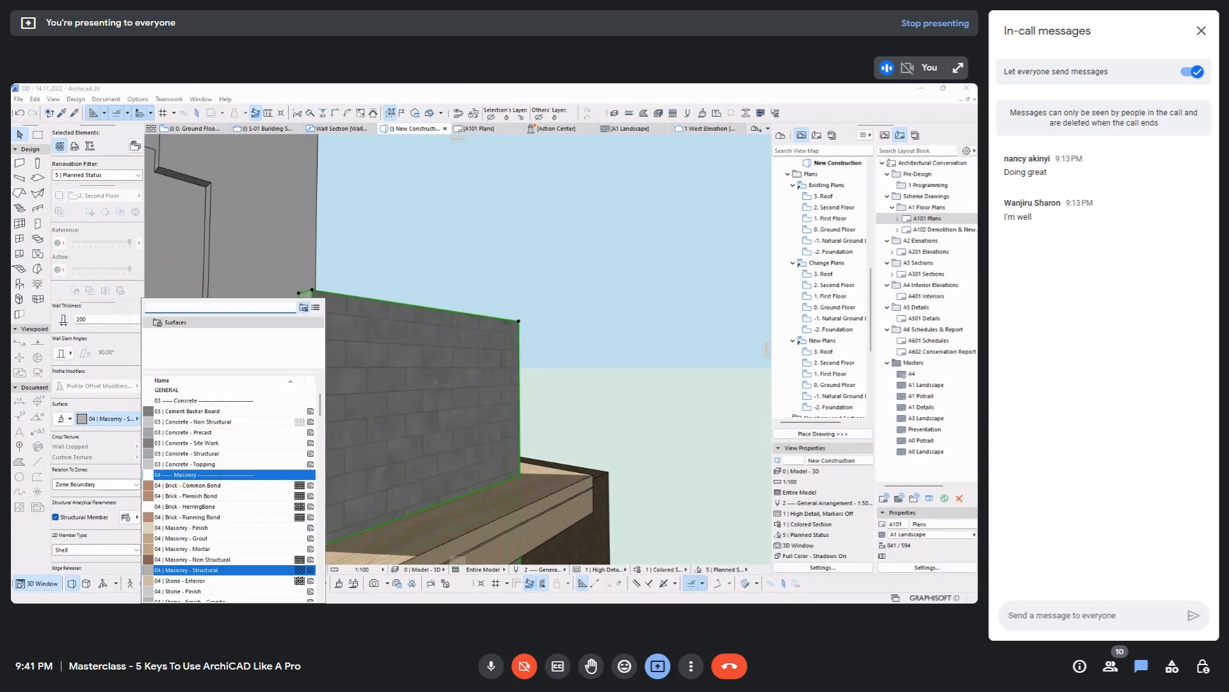
pyautogui.scroll(-5, 231, 493)
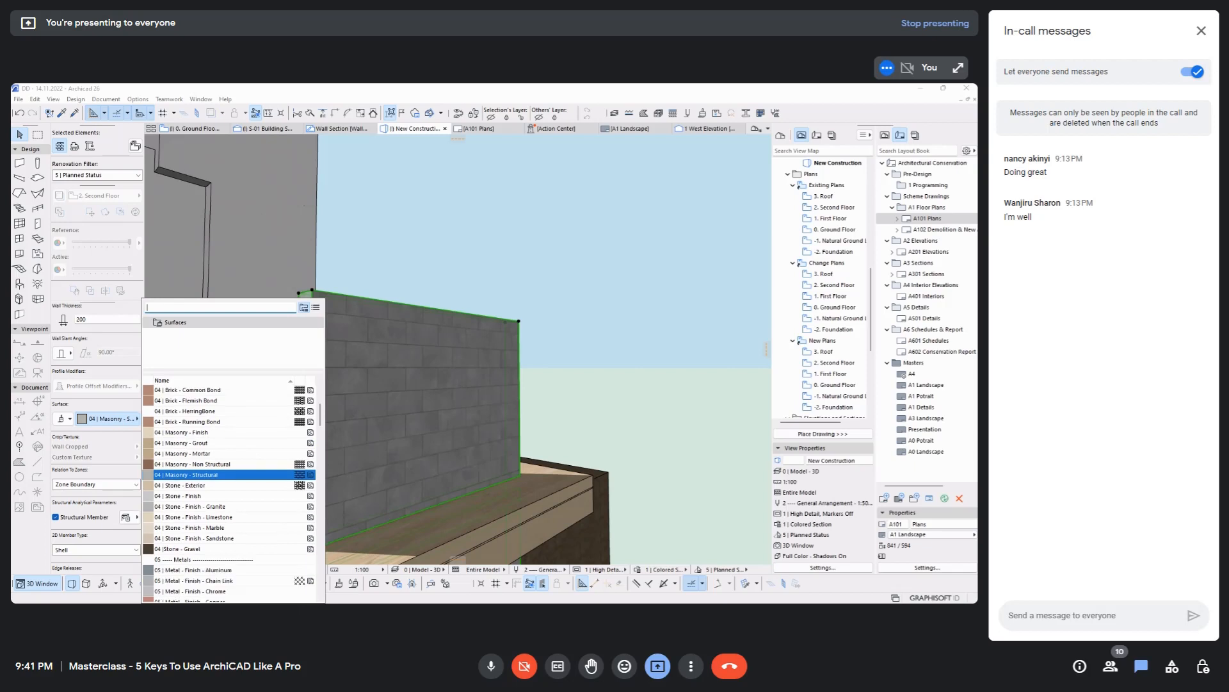
pyautogui.click(192, 475)
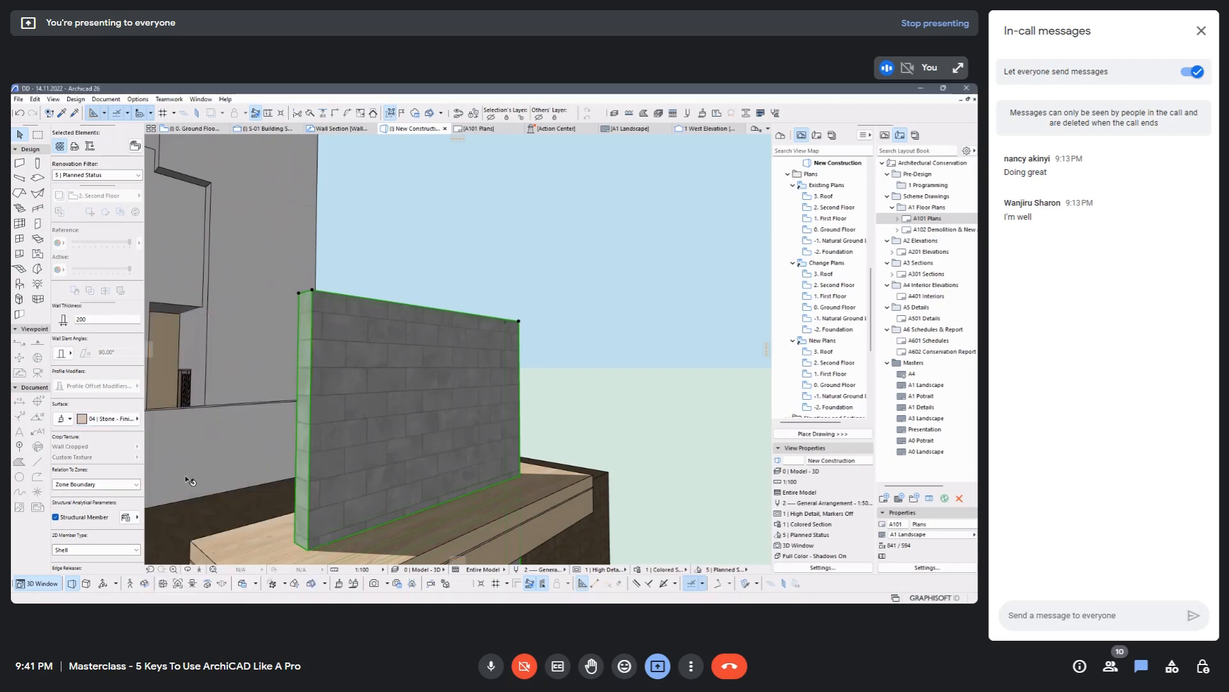
pyautogui.click(117, 419)
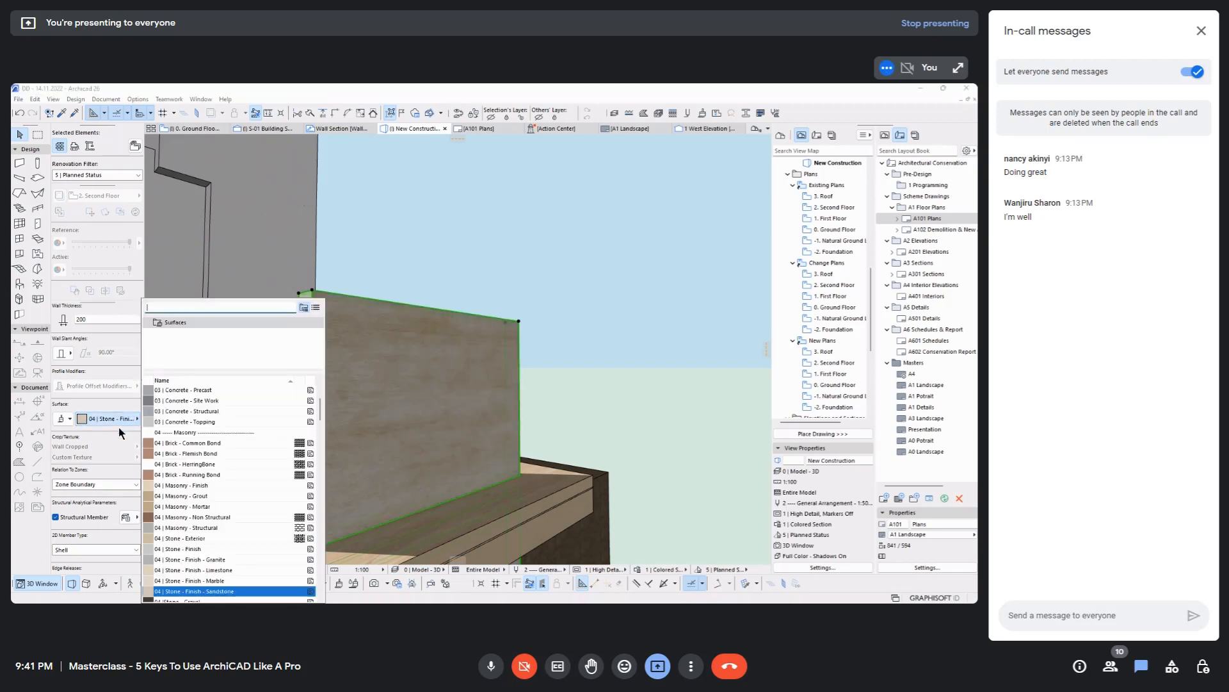
pyautogui.click(207, 580)
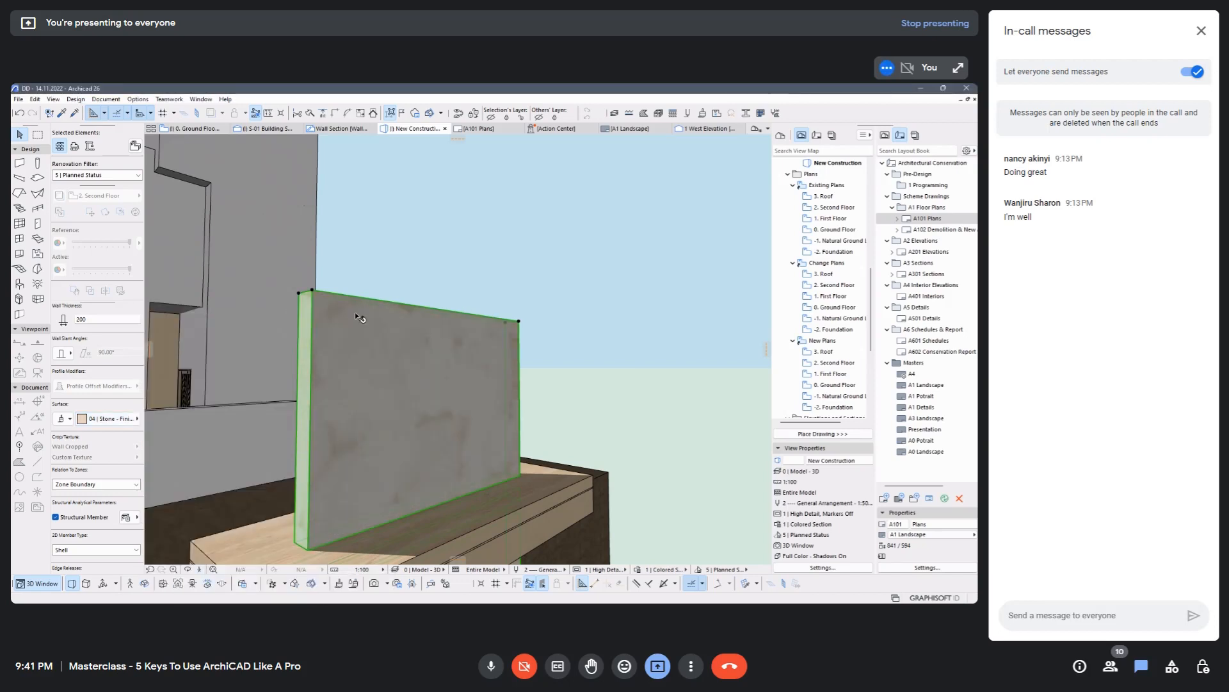
pyautogui.scroll(5, 346, 324)
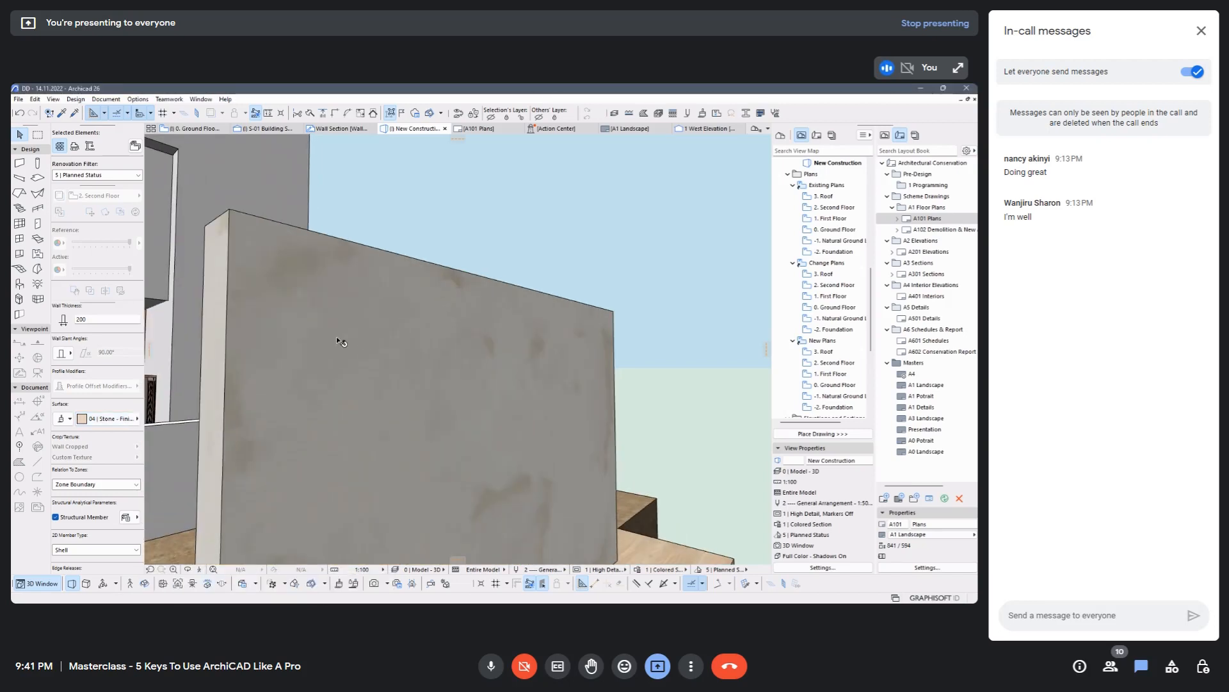
pyautogui.click(344, 360)
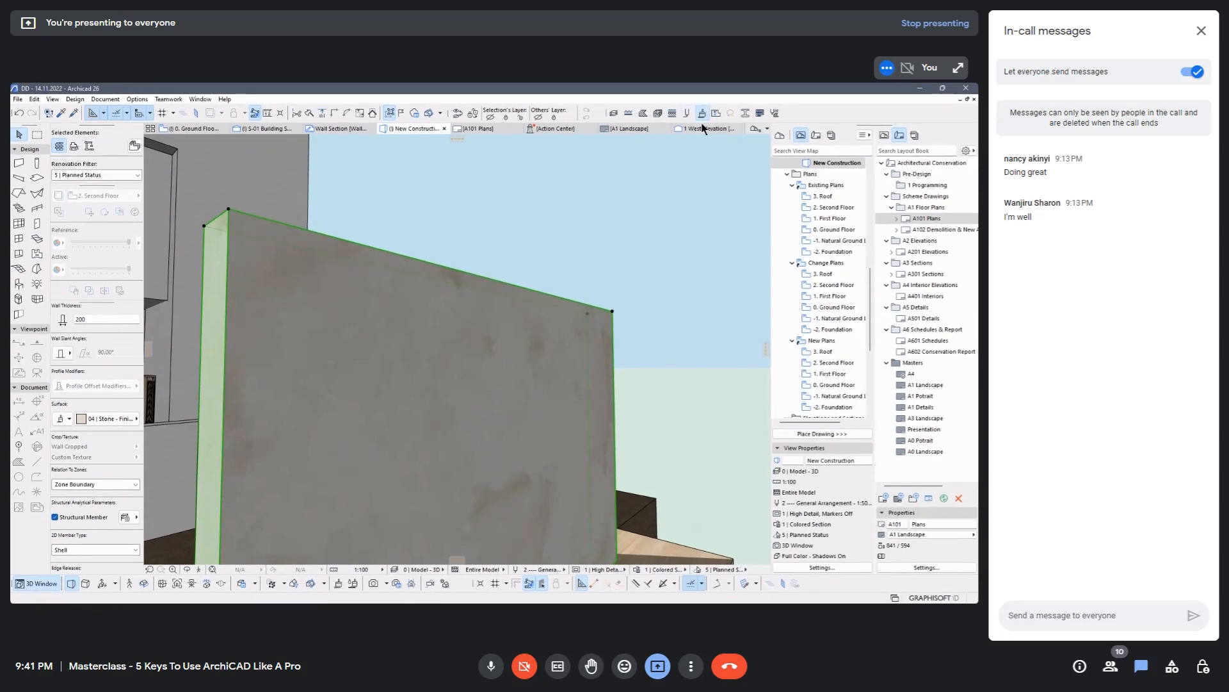
# View the surface settings for the selected wall, close them without changes, and deselect the wall.
pyautogui.click(703, 121)
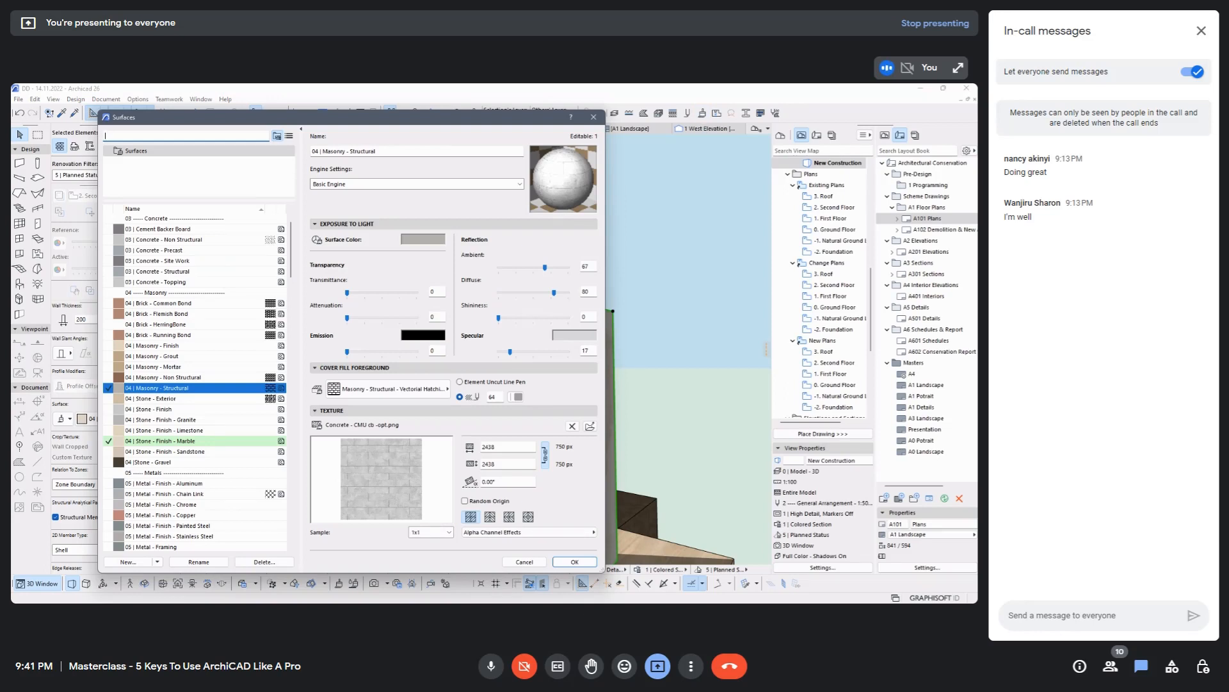
pyautogui.click(592, 117)
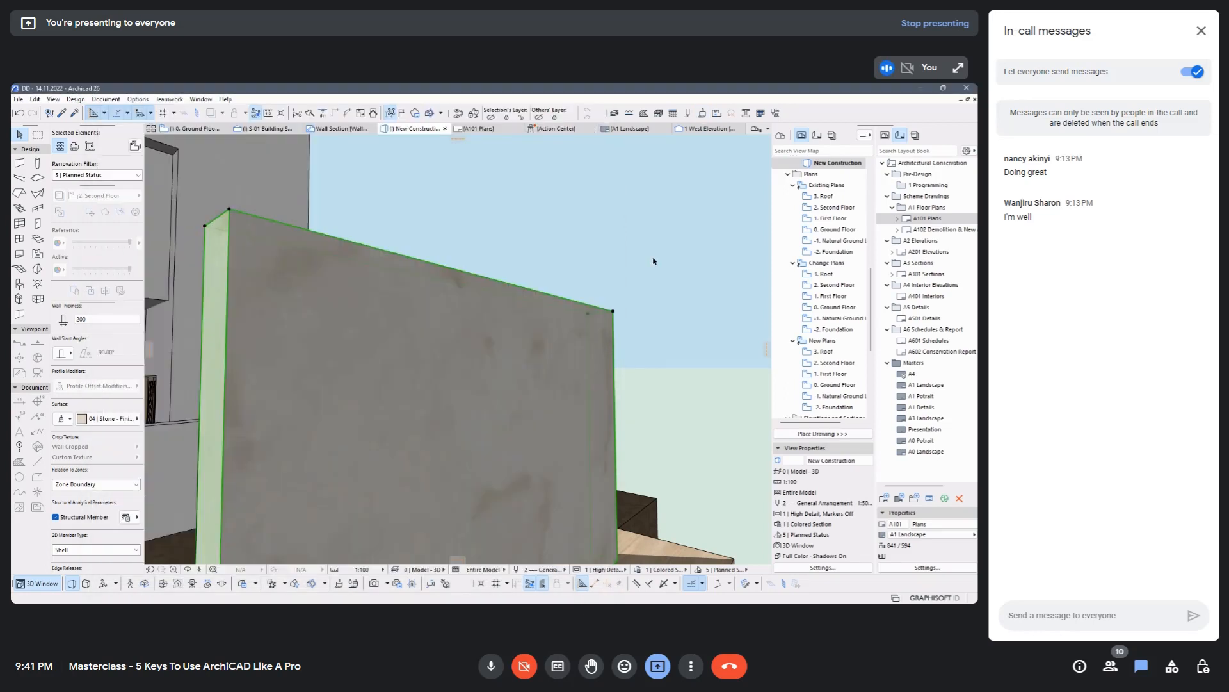
pyautogui.click(662, 262)
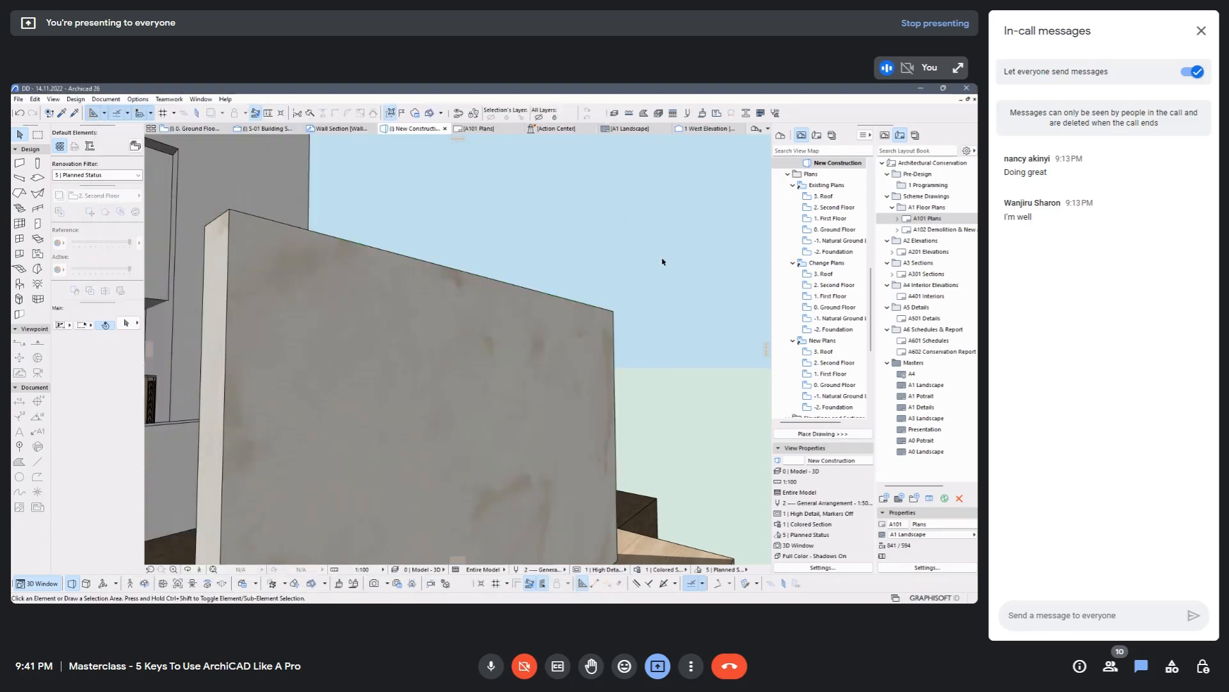
# View the Surfaces settings without changes, and open Archicad Library 26 in the Library Manager.
pyautogui.click(699, 113)
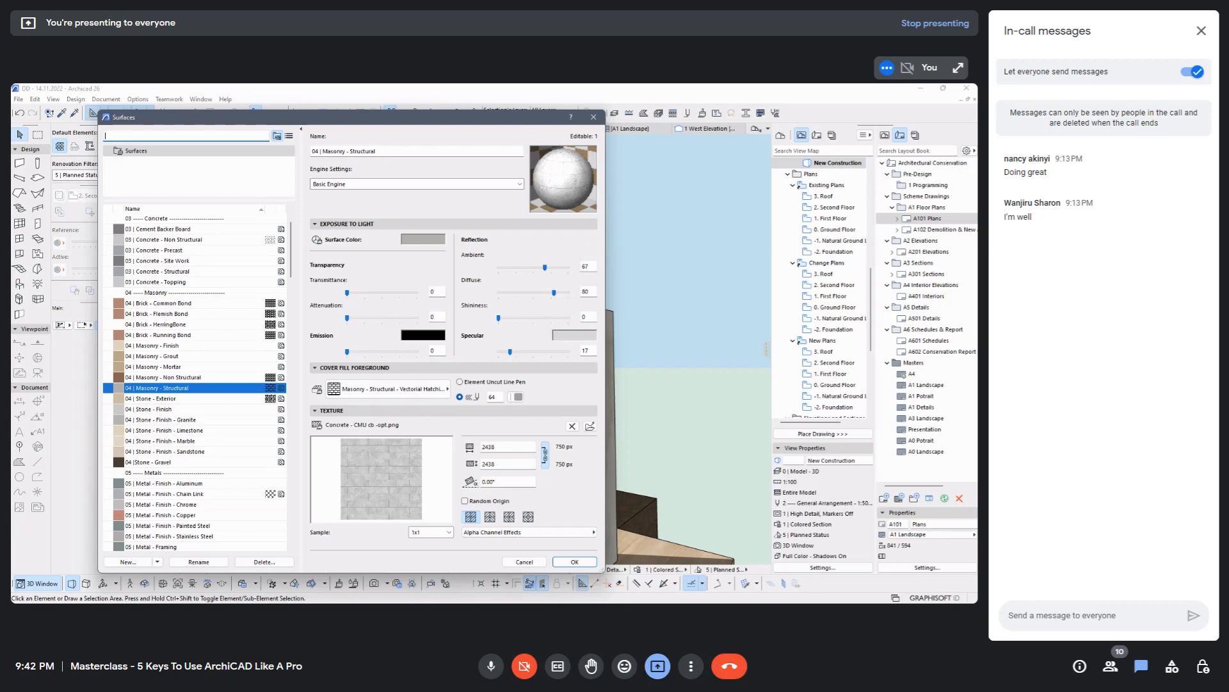
pyautogui.click(593, 117)
pyautogui.click(17, 99)
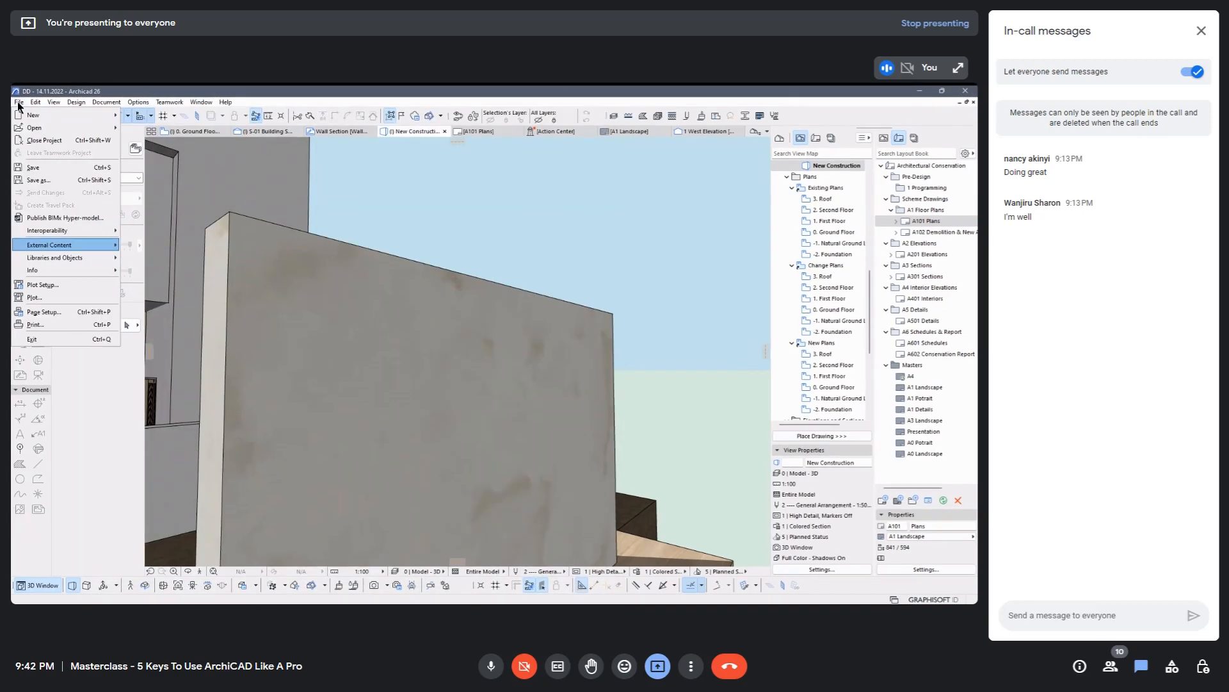
pyautogui.moveTo(65, 256)
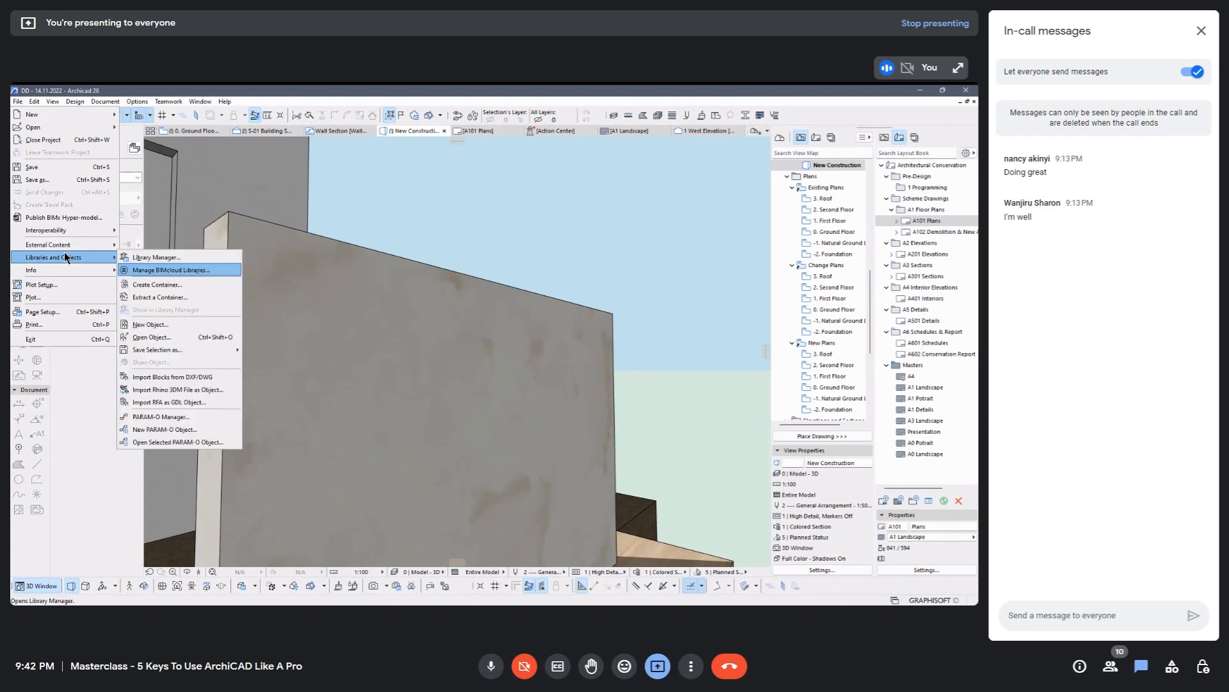
pyautogui.click(170, 258)
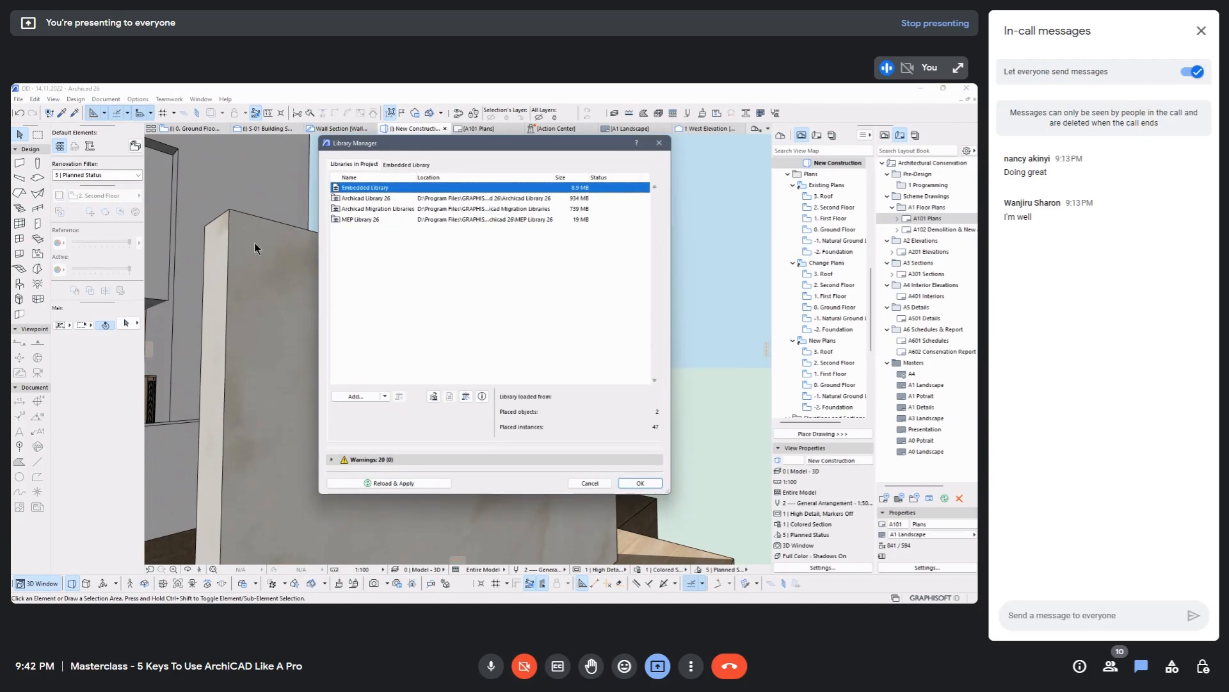
pyautogui.click(365, 198)
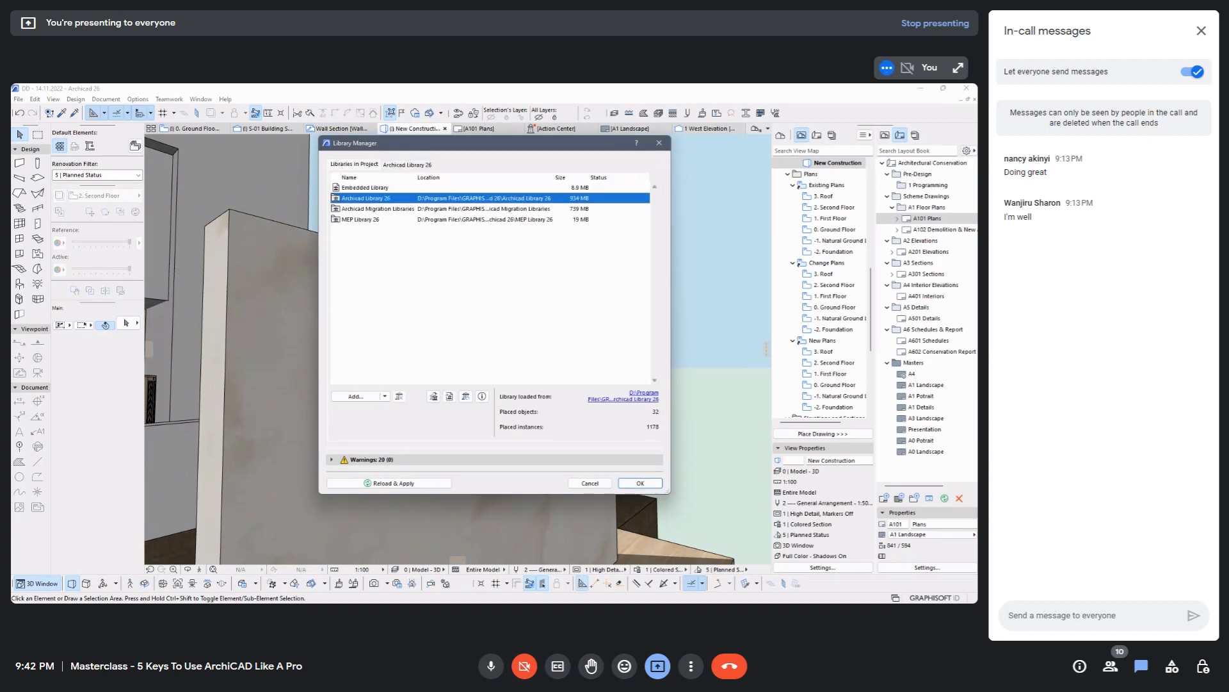
pyautogui.click(407, 164)
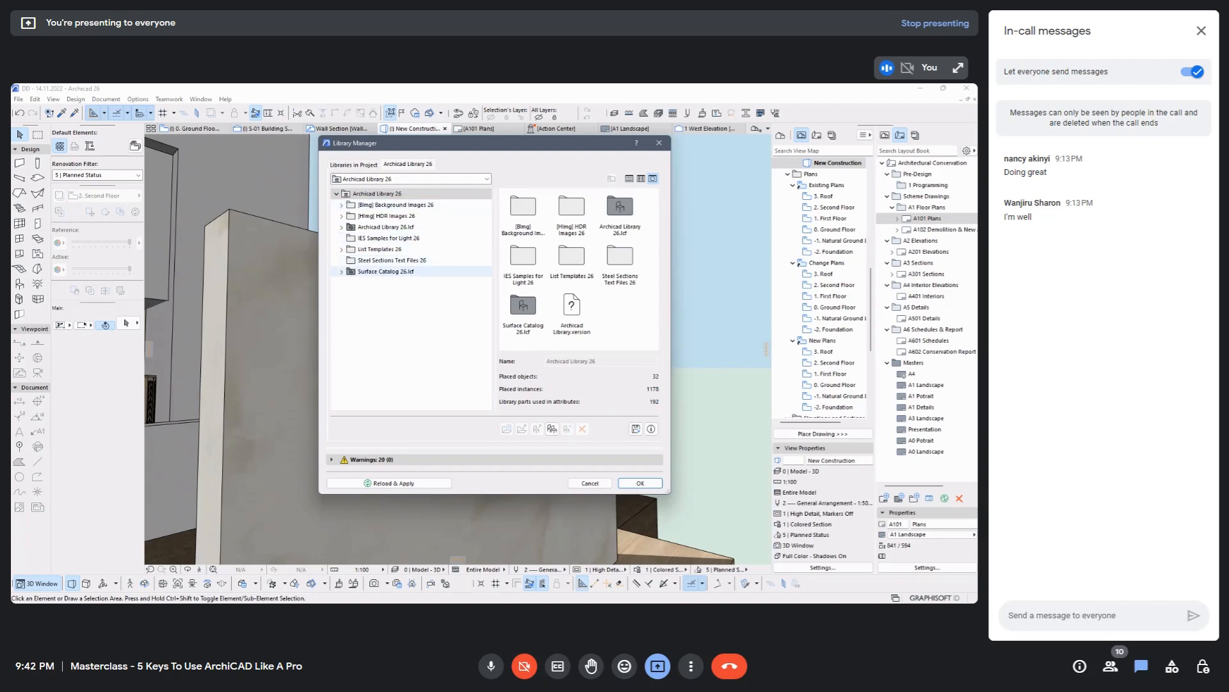
# Expand the Textures 26 folder inside Surface Catalog 26 and look through the Brick 26 texture images.
pyautogui.click(342, 271)
pyautogui.click(351, 282)
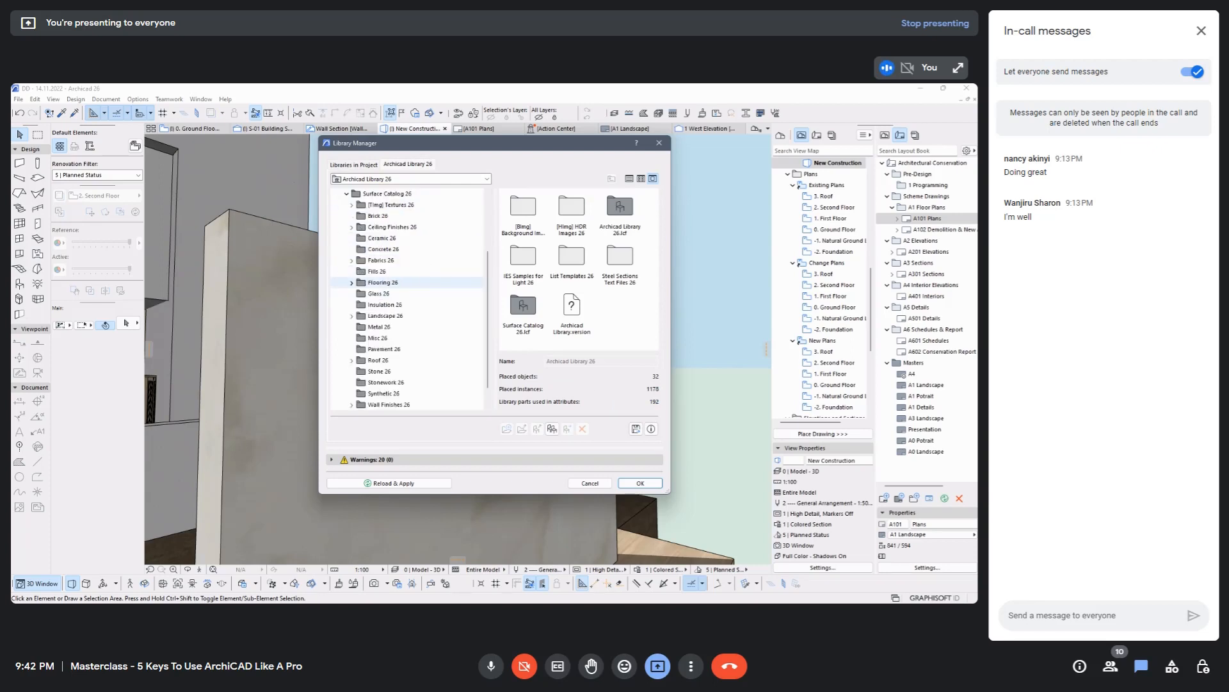
pyautogui.click(352, 205)
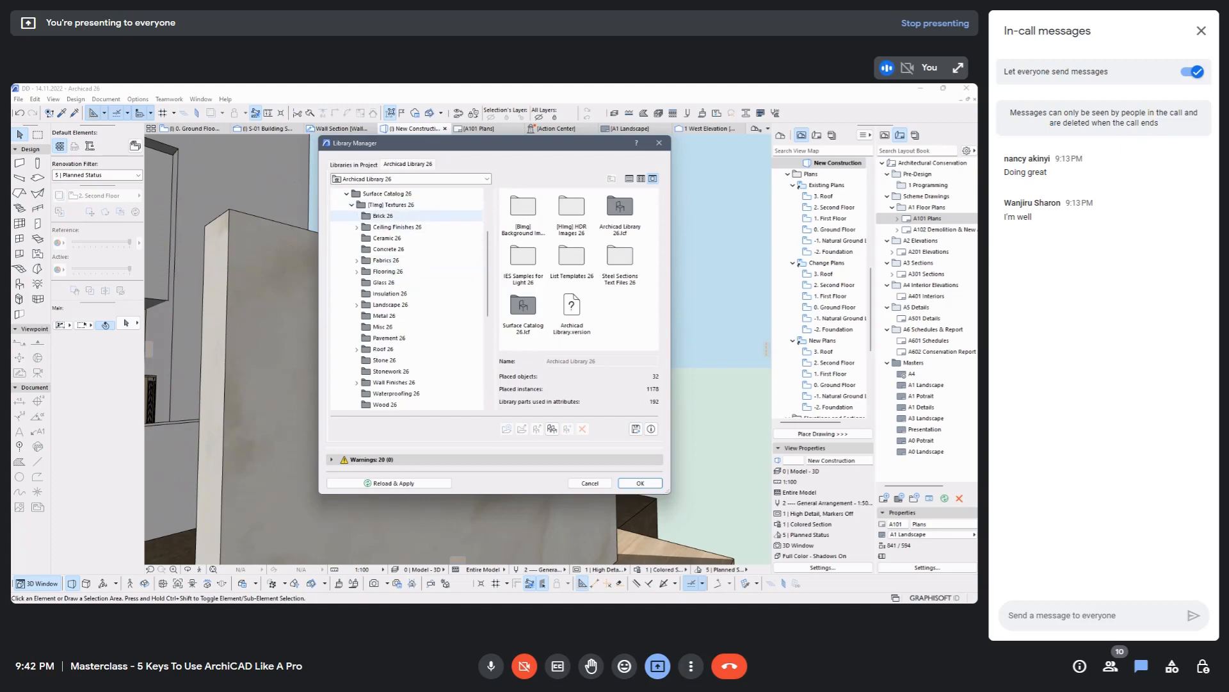
pyautogui.click(351, 205)
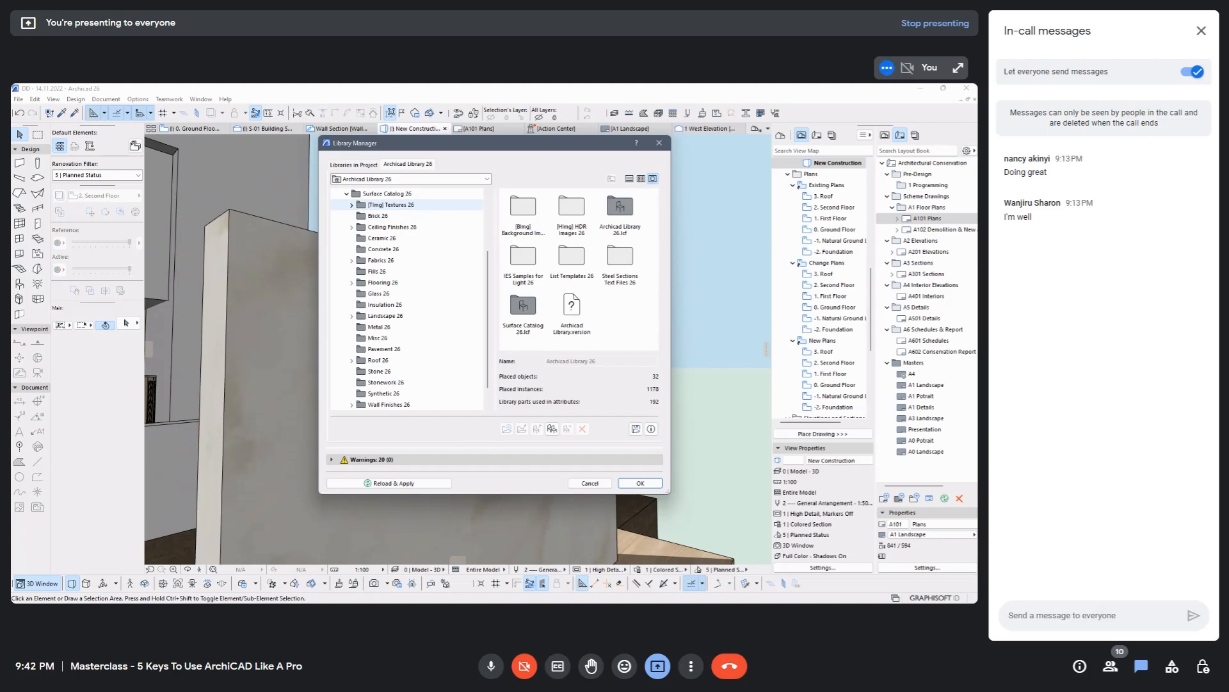
pyautogui.click(351, 205)
pyautogui.click(382, 216)
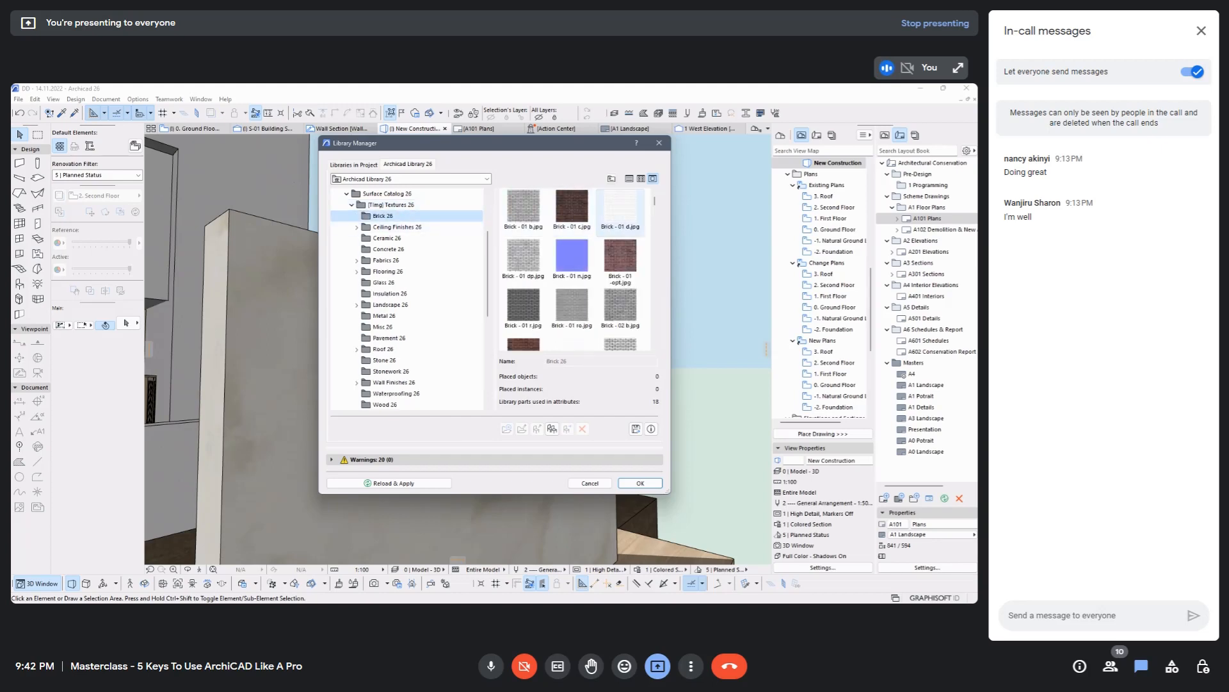
pyautogui.scroll(-5, 620, 211)
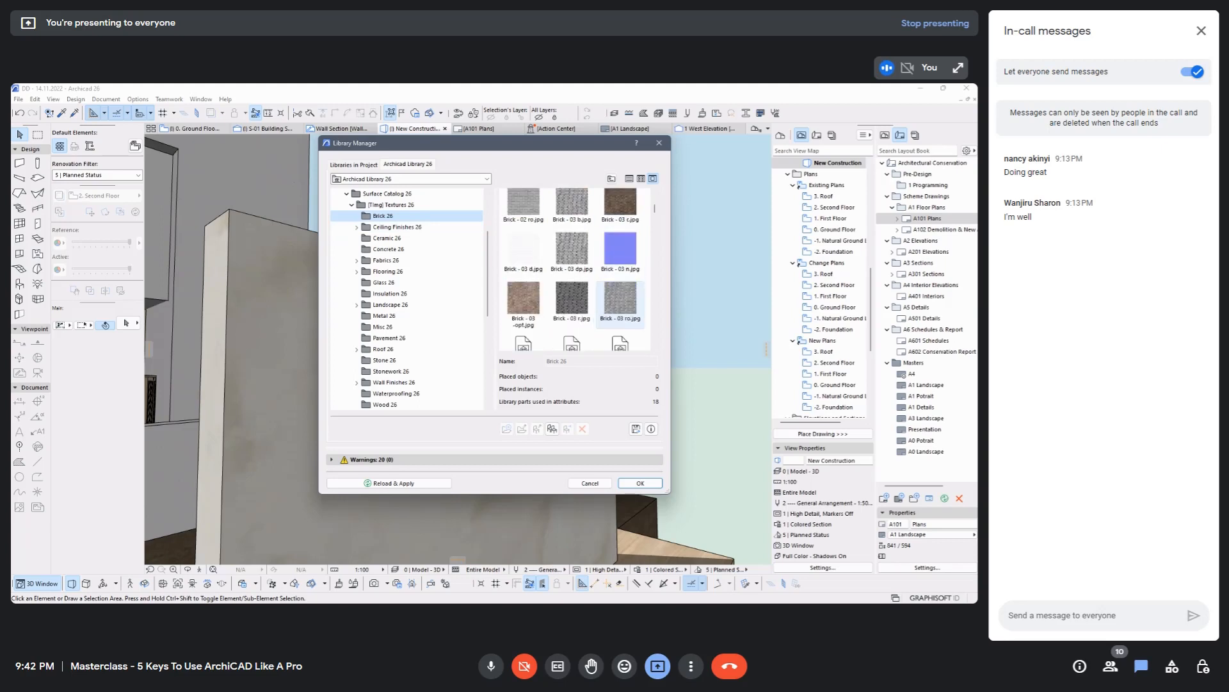
pyautogui.scroll(-3, 619, 282)
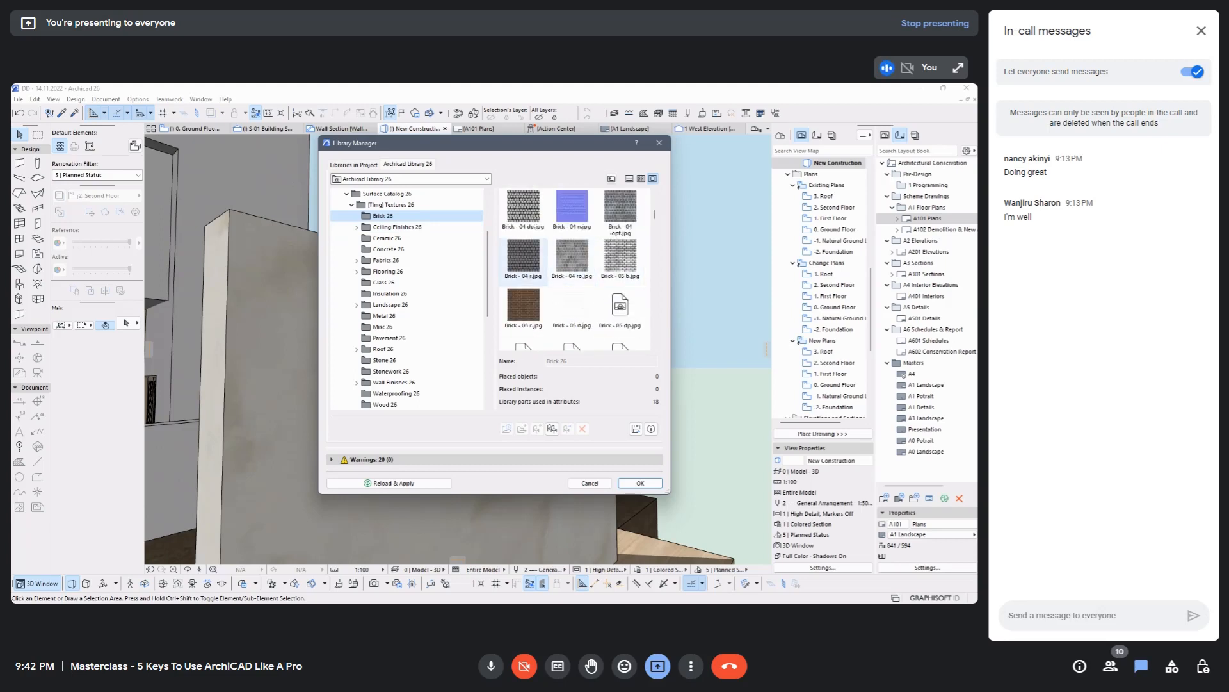
pyautogui.scroll(1, 572, 312)
pyautogui.scroll(5, 572, 269)
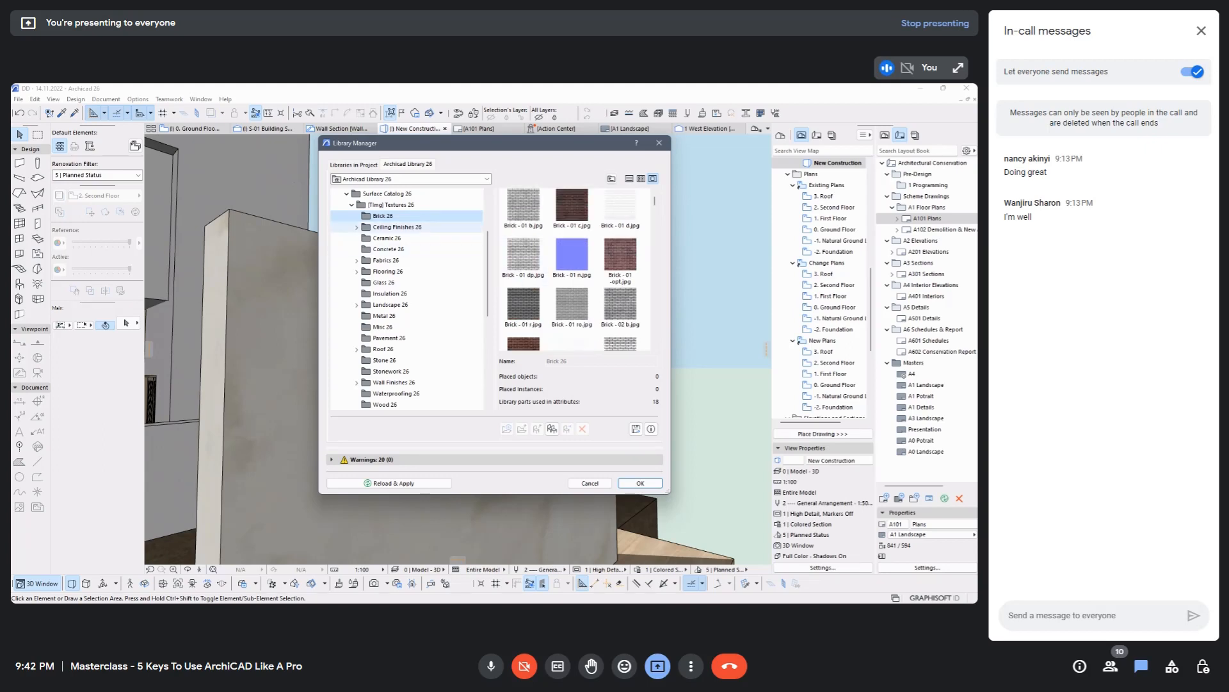
# View the gypsum, metal and wooden ceiling textures plus the Ceramic 26 and Concrete 26 folders, and close the Library Manager.
pyautogui.click(357, 227)
pyautogui.click(401, 237)
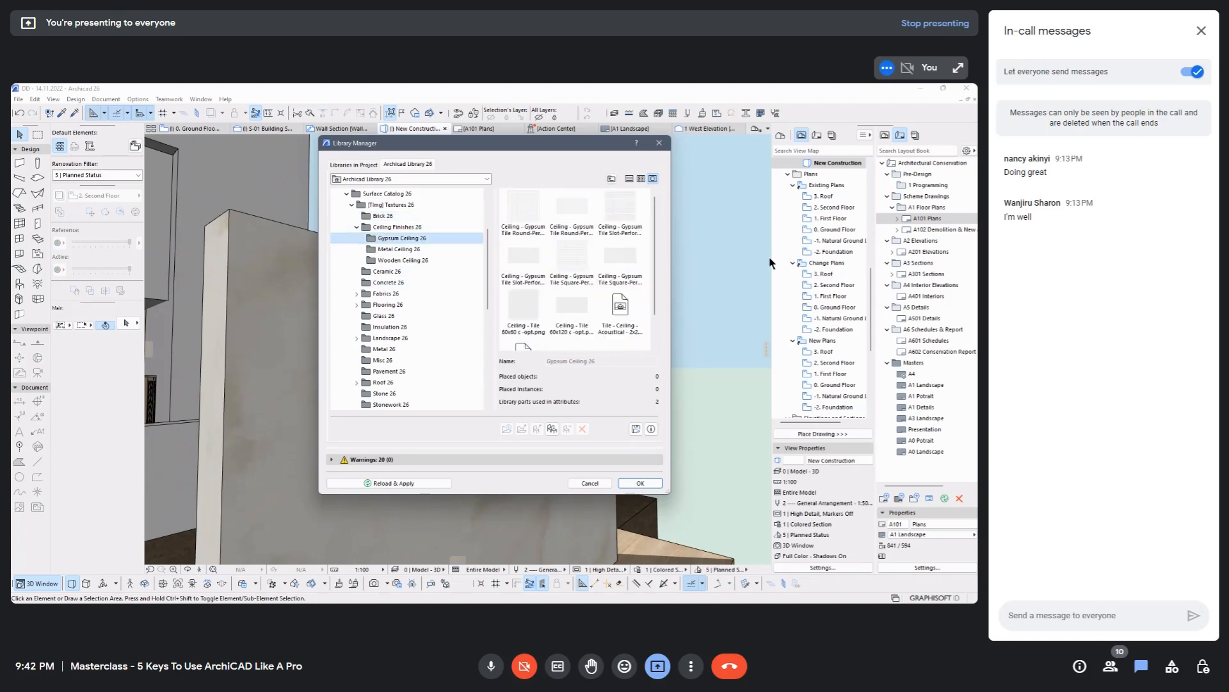
pyautogui.scroll(-1, 572, 275)
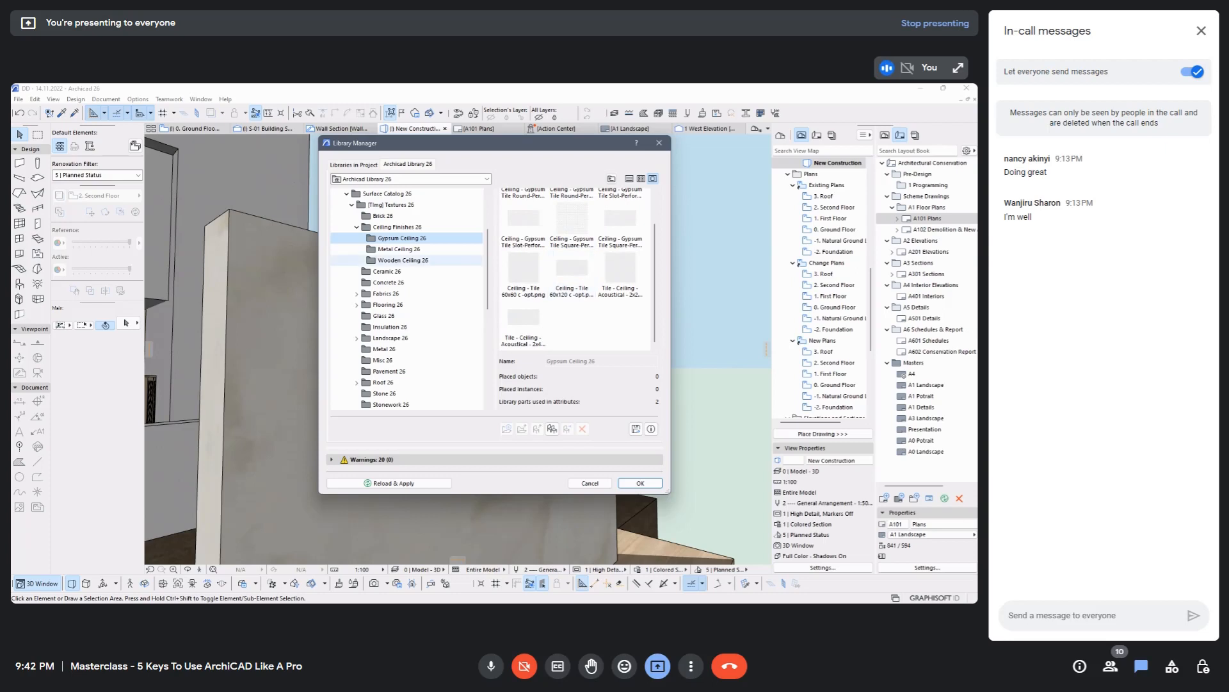
pyautogui.click(399, 249)
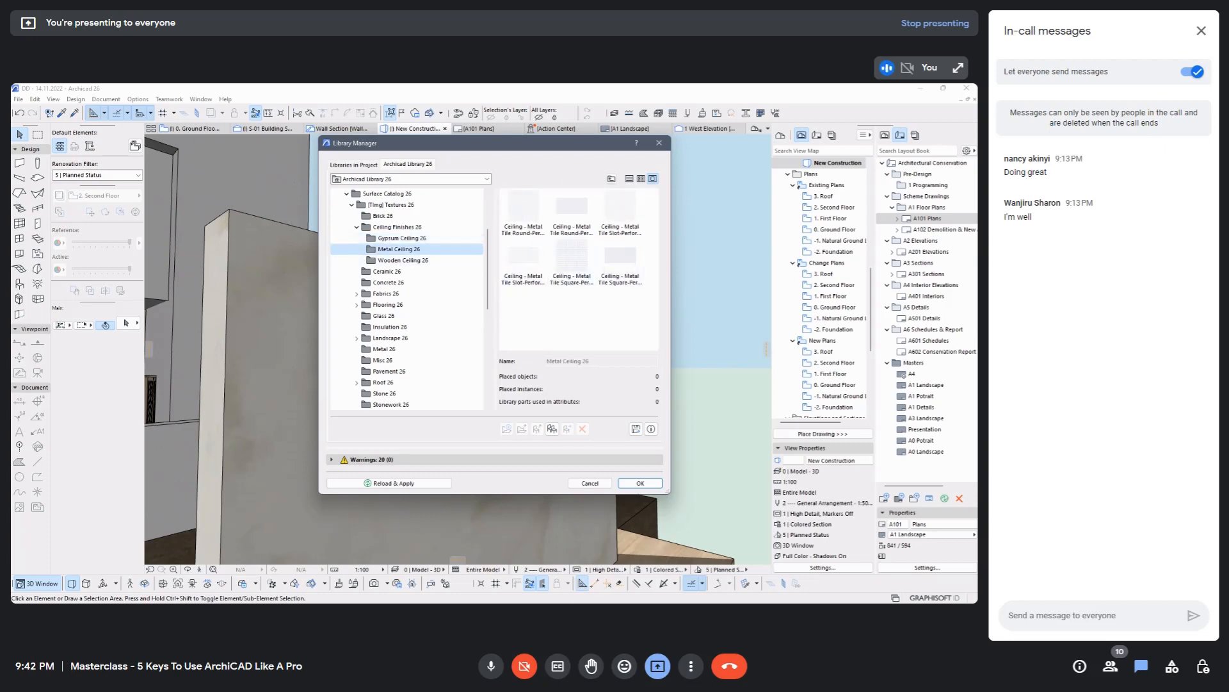
pyautogui.click(402, 260)
pyautogui.click(387, 272)
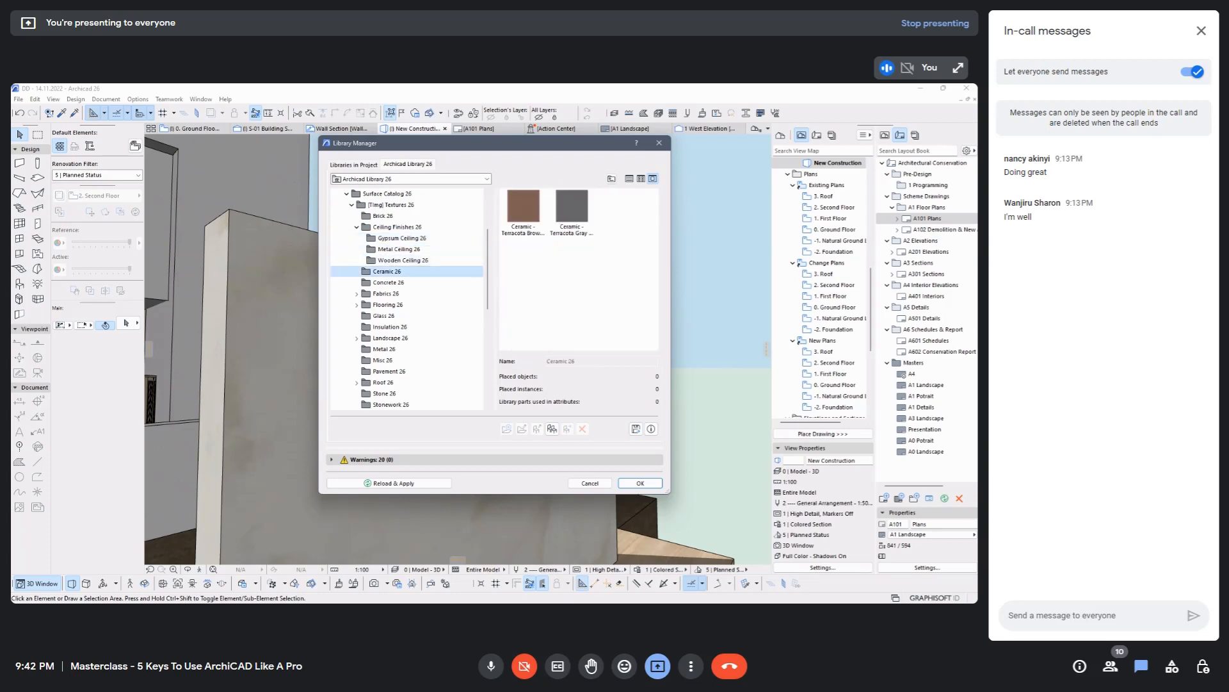
pyautogui.click(388, 282)
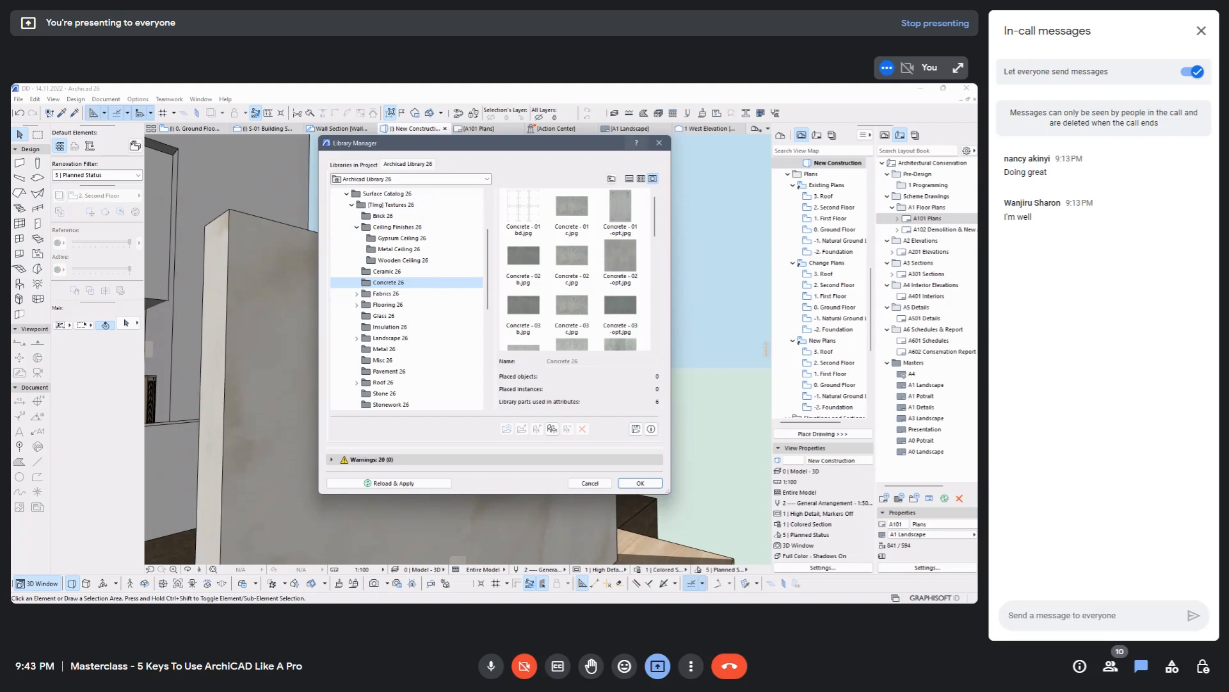
pyautogui.click(658, 143)
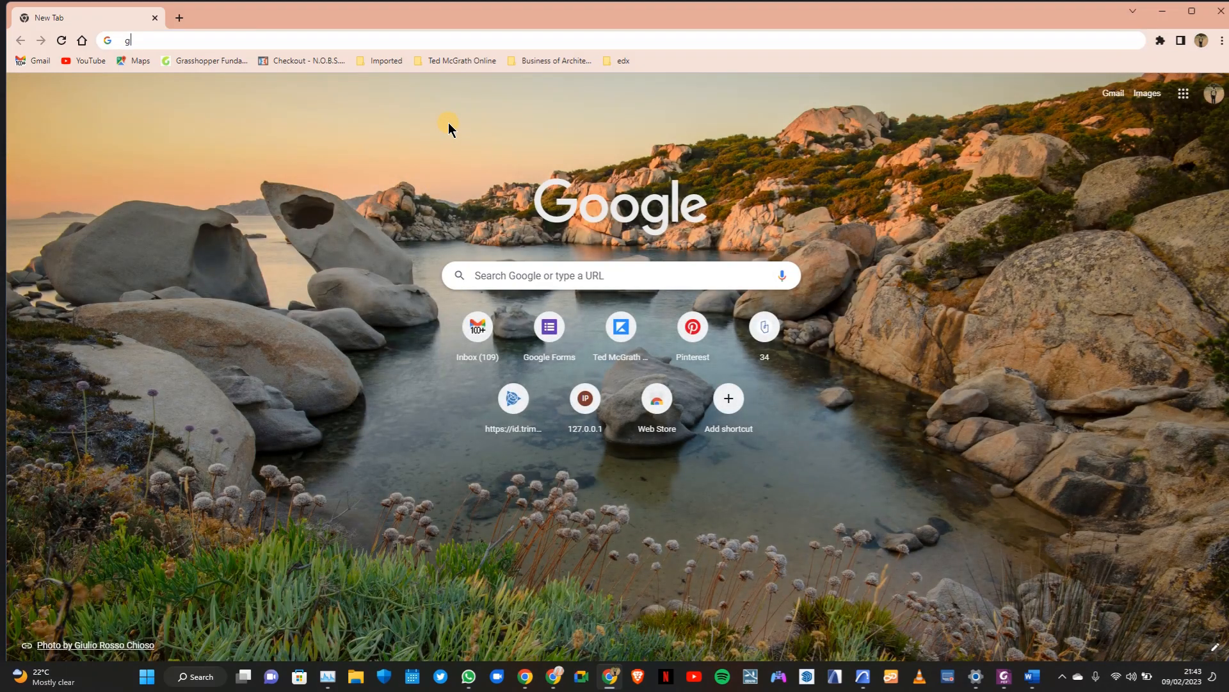
# Switch to the Chrome browser and search Google for "granite texture".
pyautogui.write('g')
pyautogui.press('BackSpace')
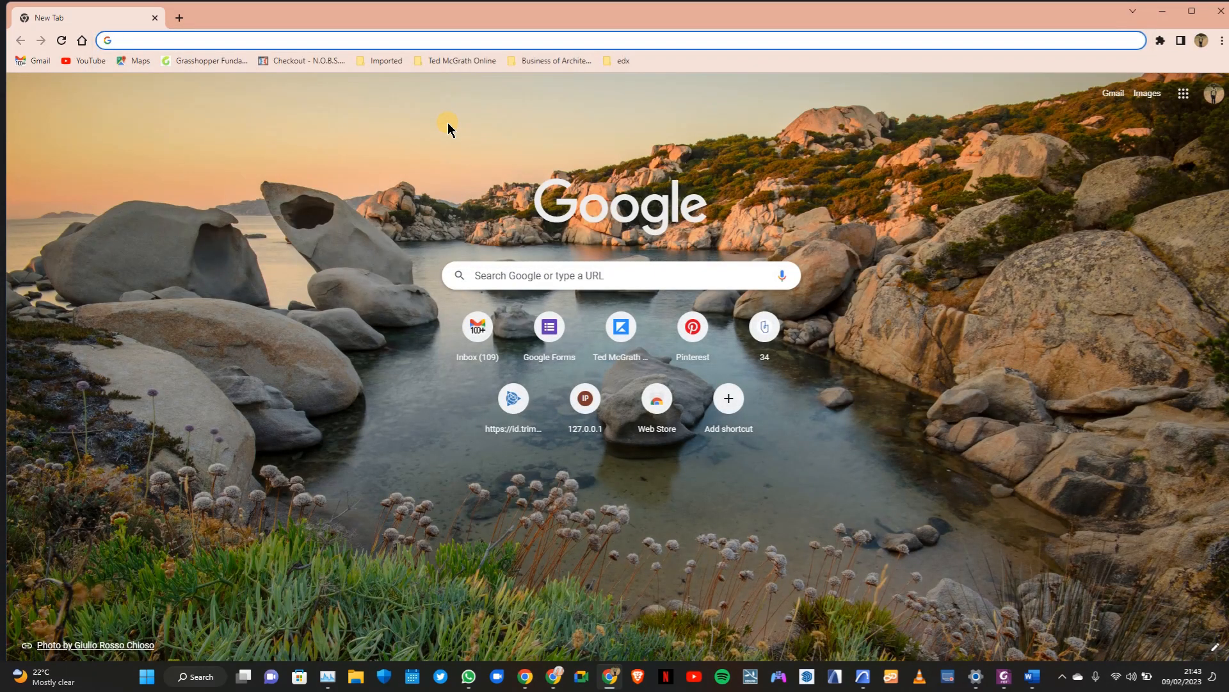
pyautogui.write('granite')
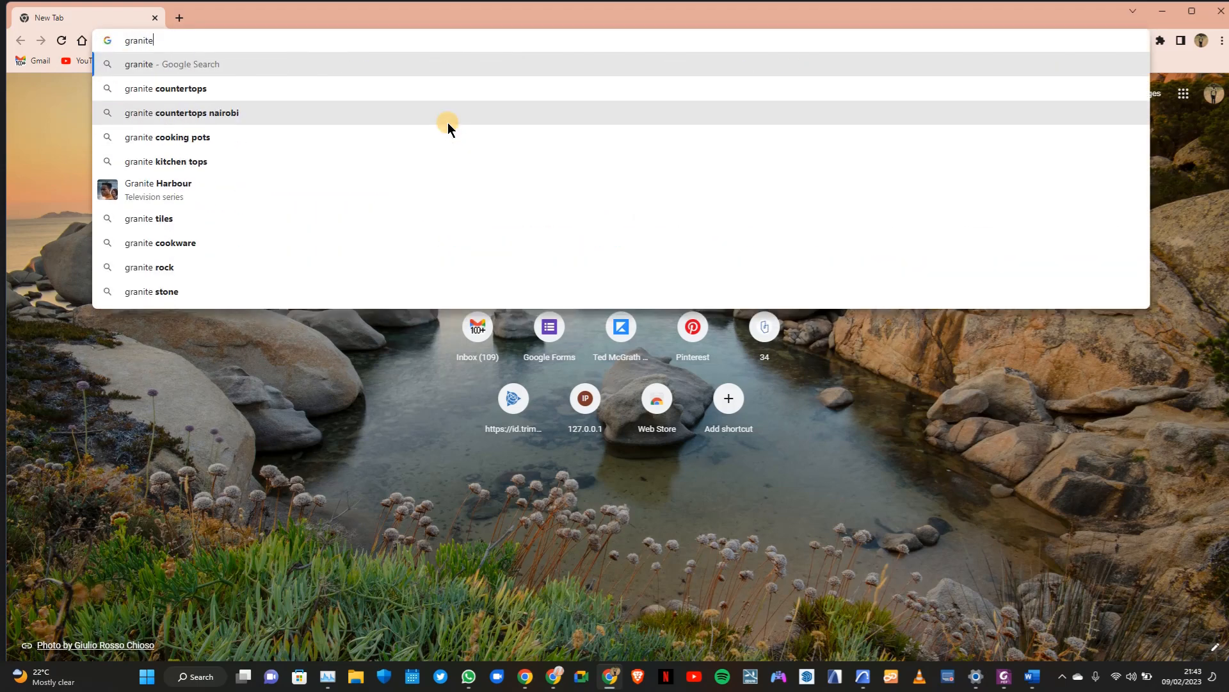
pyautogui.write(' te')
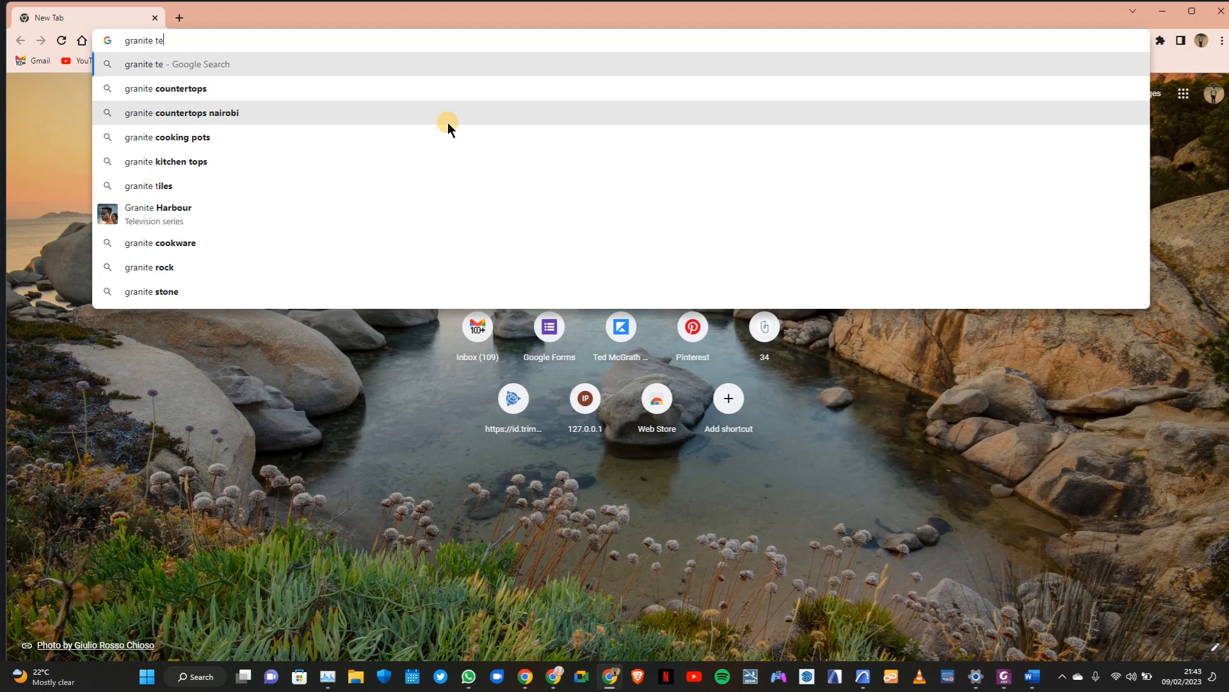
pyautogui.write('xture')
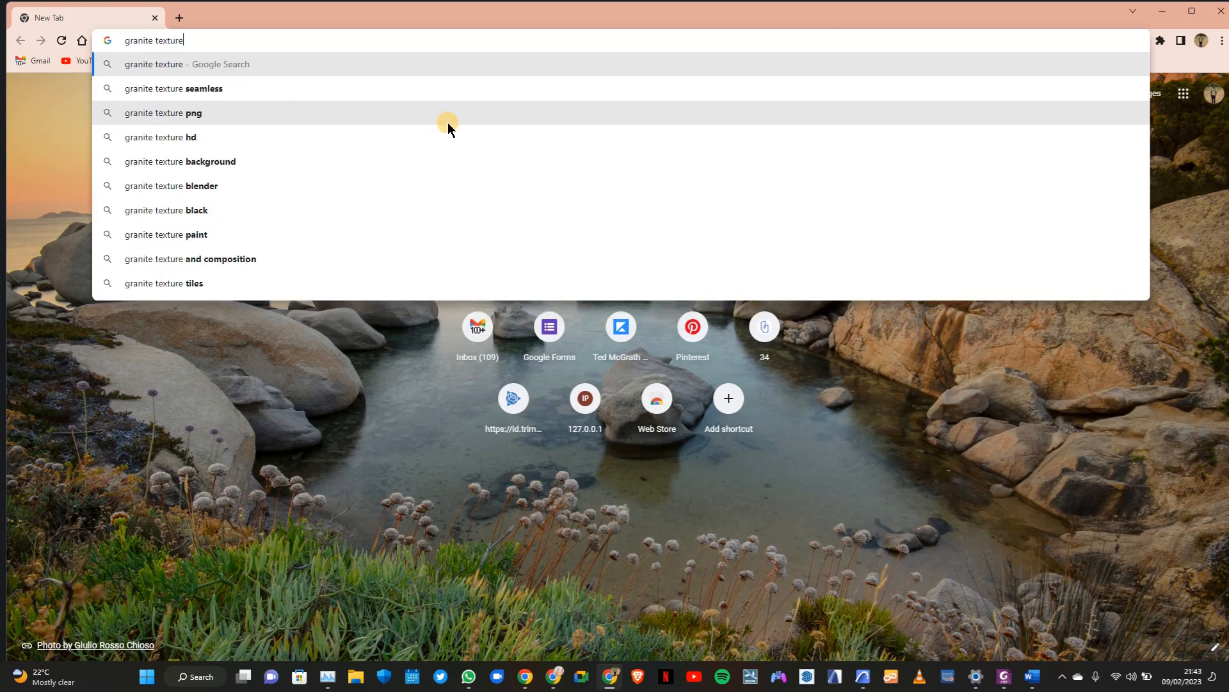
pyautogui.press('Return')
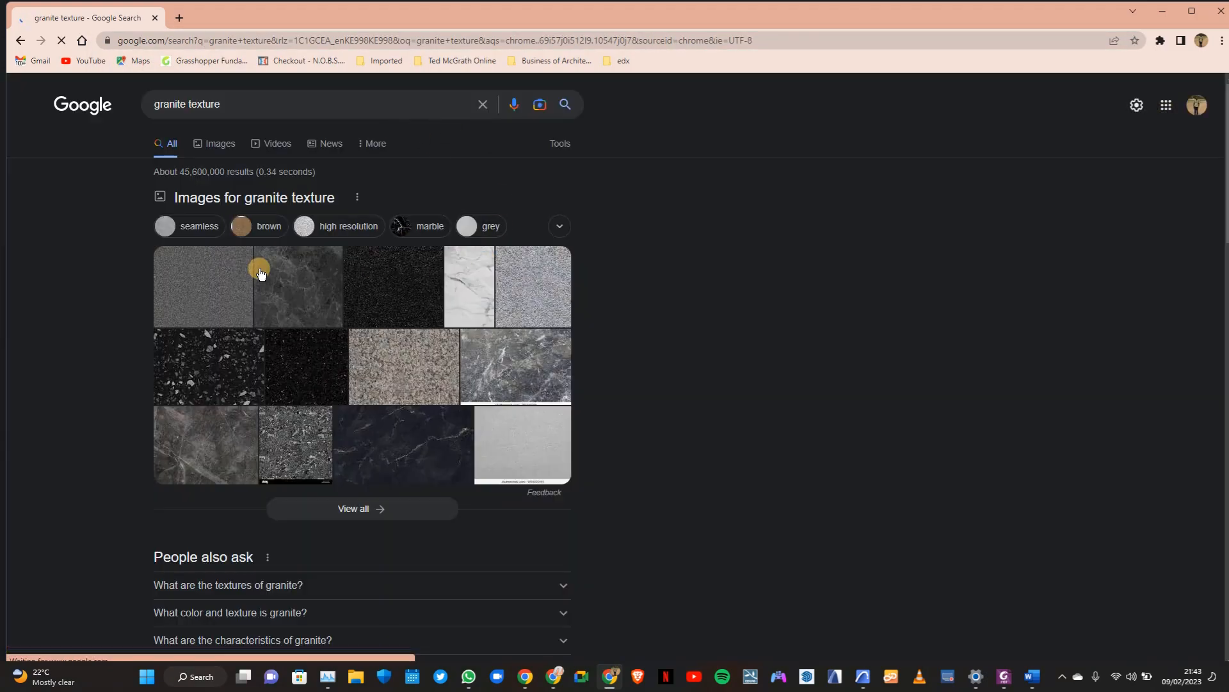
# Preview the first granite texture image from Architextures in the search results and enlarge the page.
pyautogui.click(204, 285)
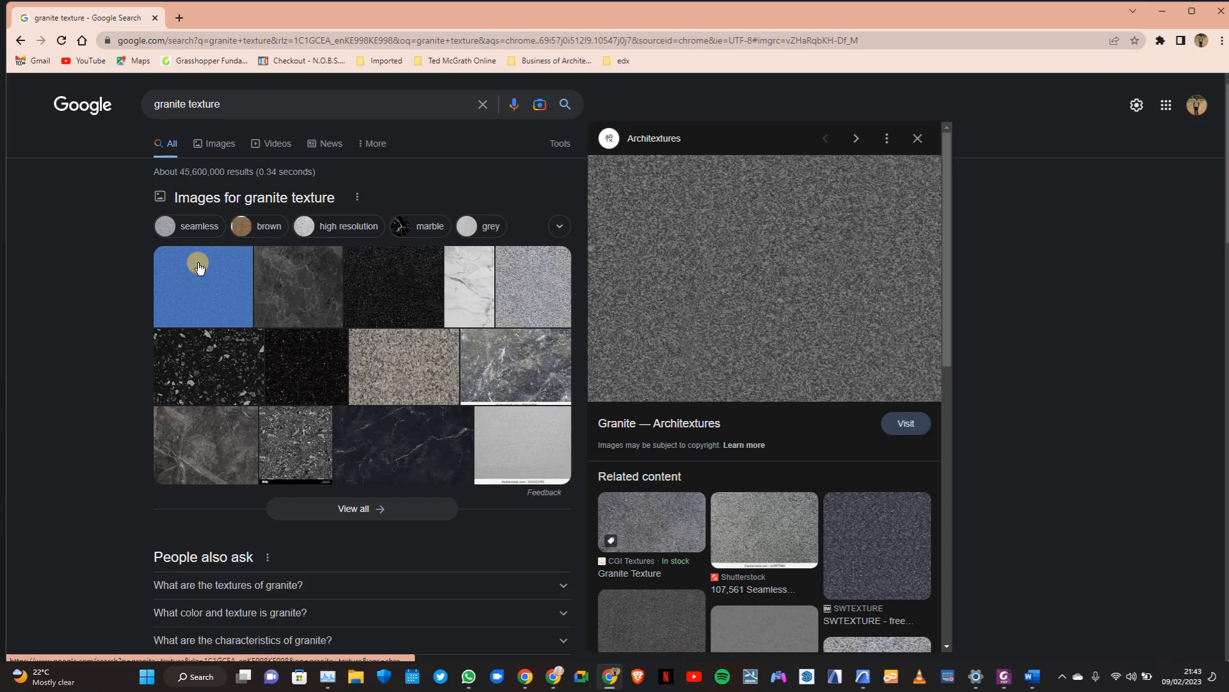
pyautogui.hotkey('alt', 'Tab')
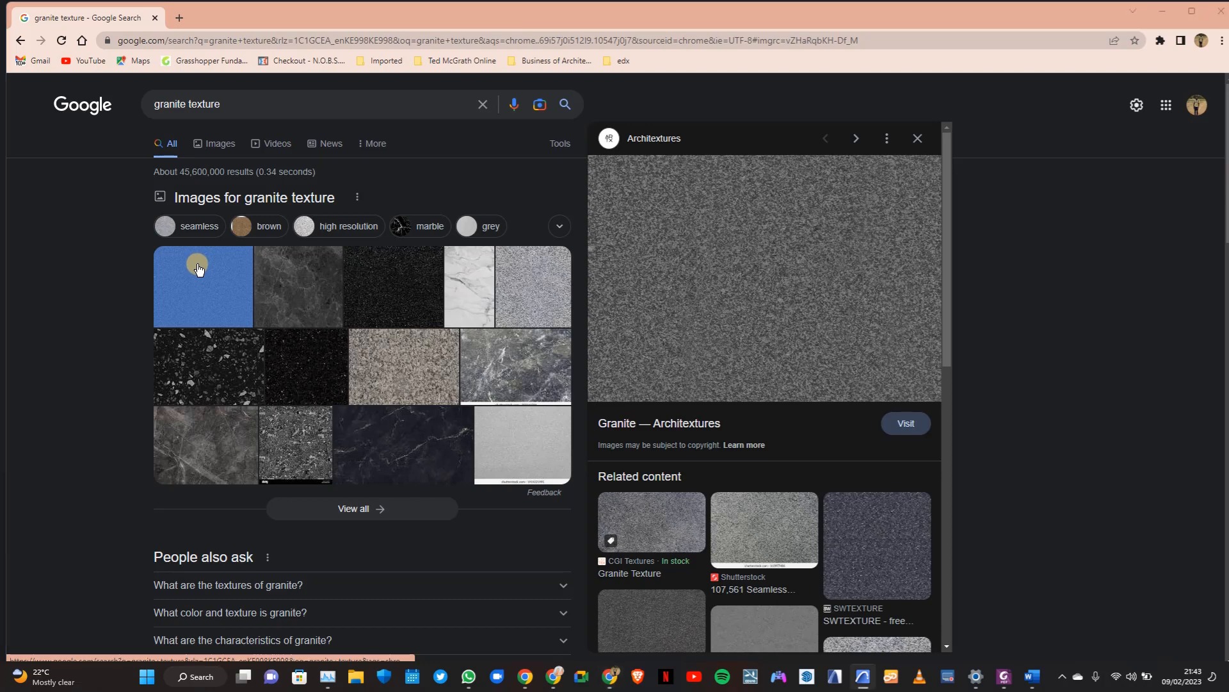
pyautogui.keyDown('ctrl'); pyautogui.scroll(2, 312, 218); pyautogui.keyUp('ctrl')
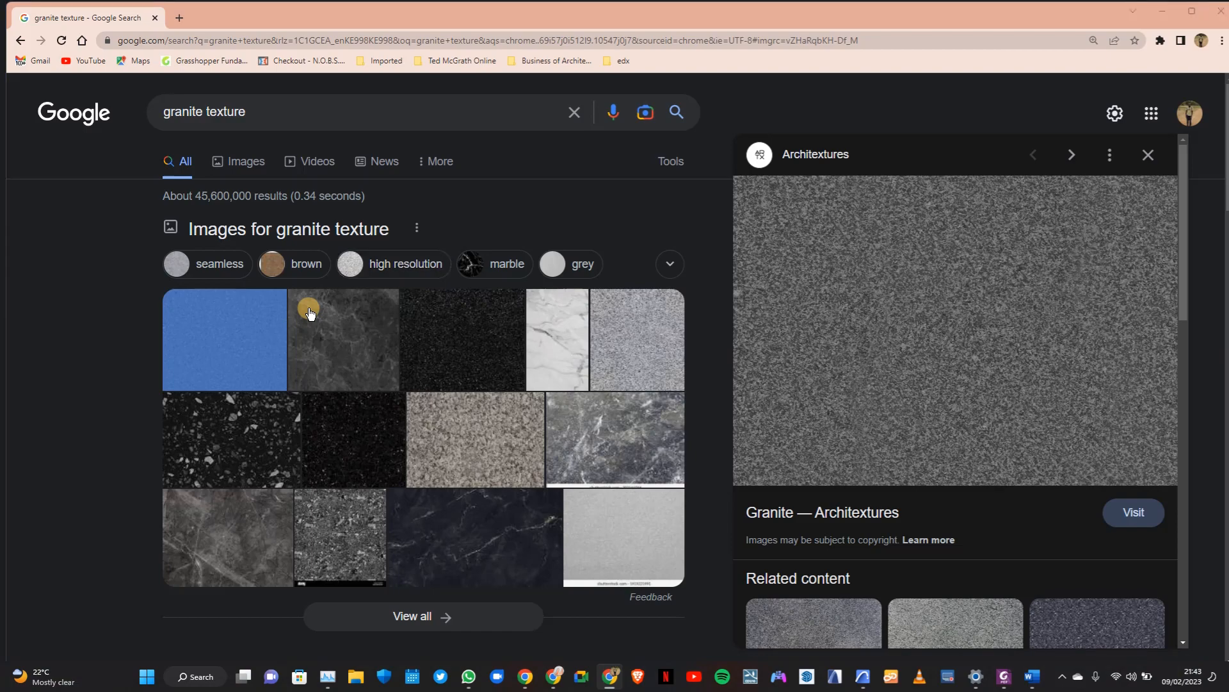
# Switch to the Google Meet call window, mute the microphone and unmute it again.
pyautogui.hotkey('alt', 'Tab')
pyautogui.hotkey('alt', 'Tab')
pyautogui.hotkey('alt', 'Tab')
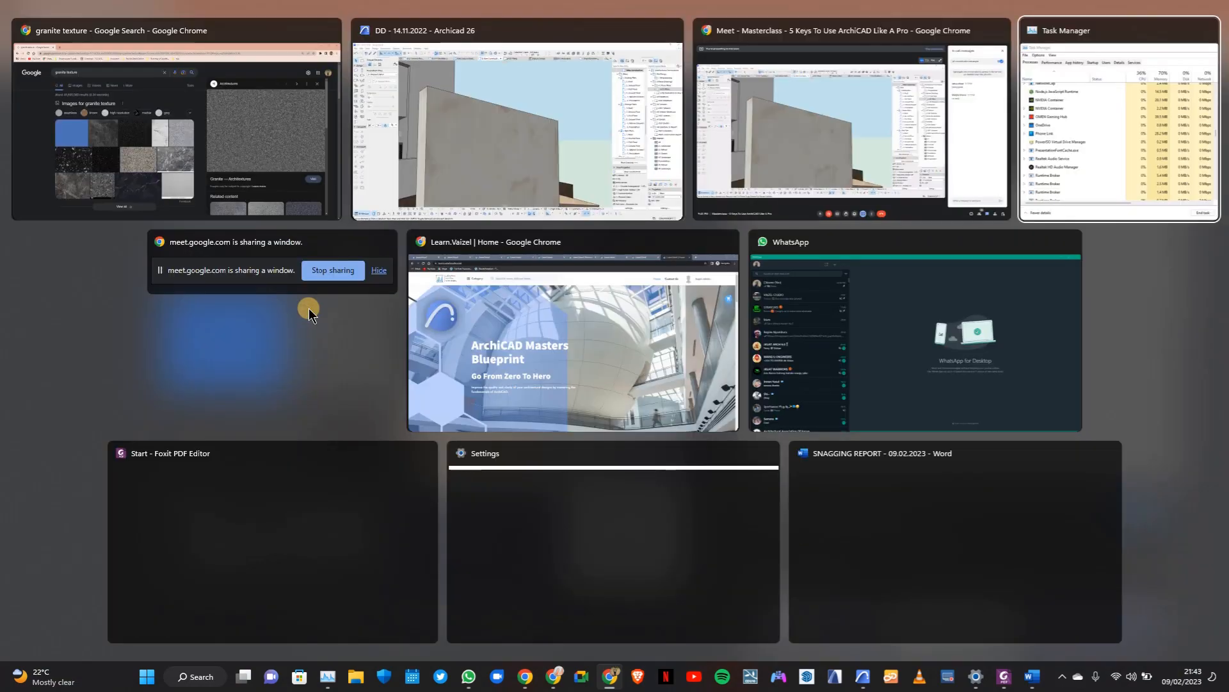
pyautogui.hotkey('alt', 'Tab')
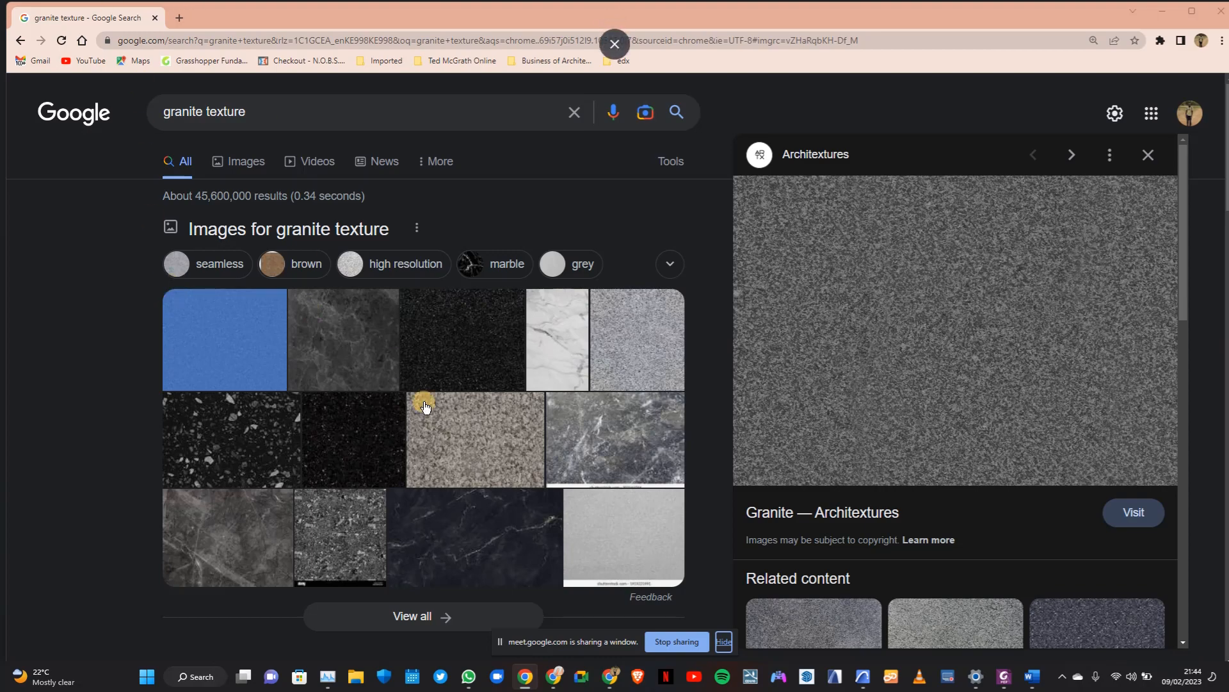
pyautogui.moveTo(551, 677)
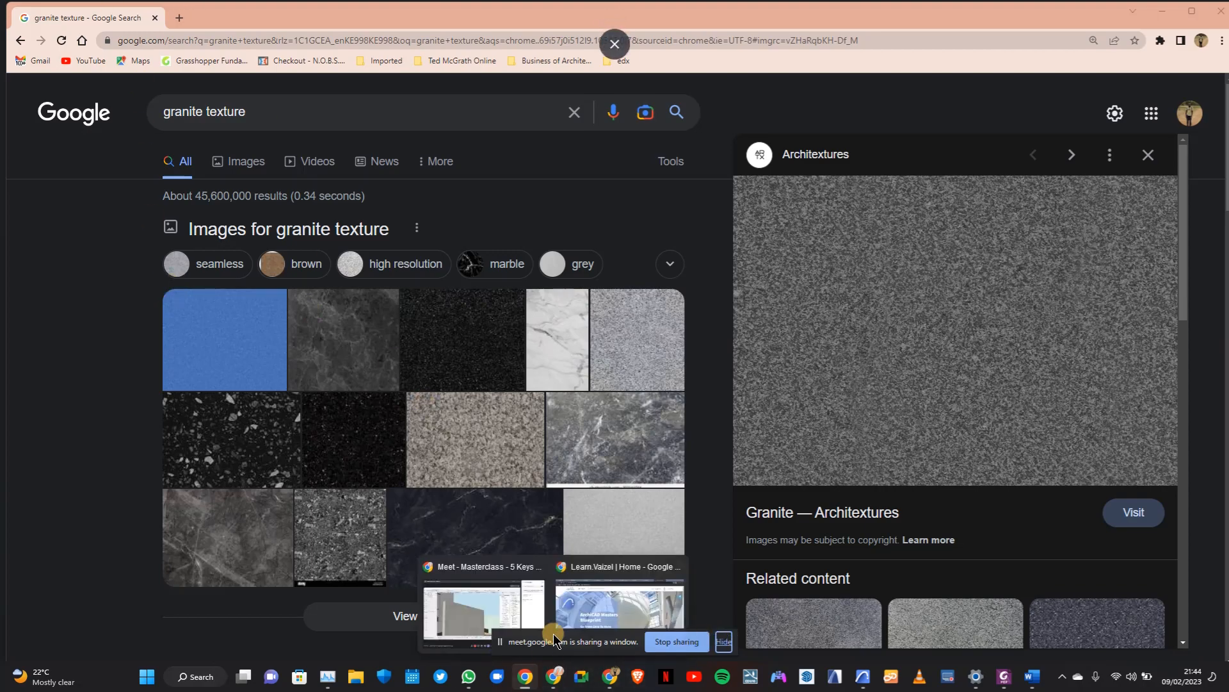
pyautogui.click(491, 594)
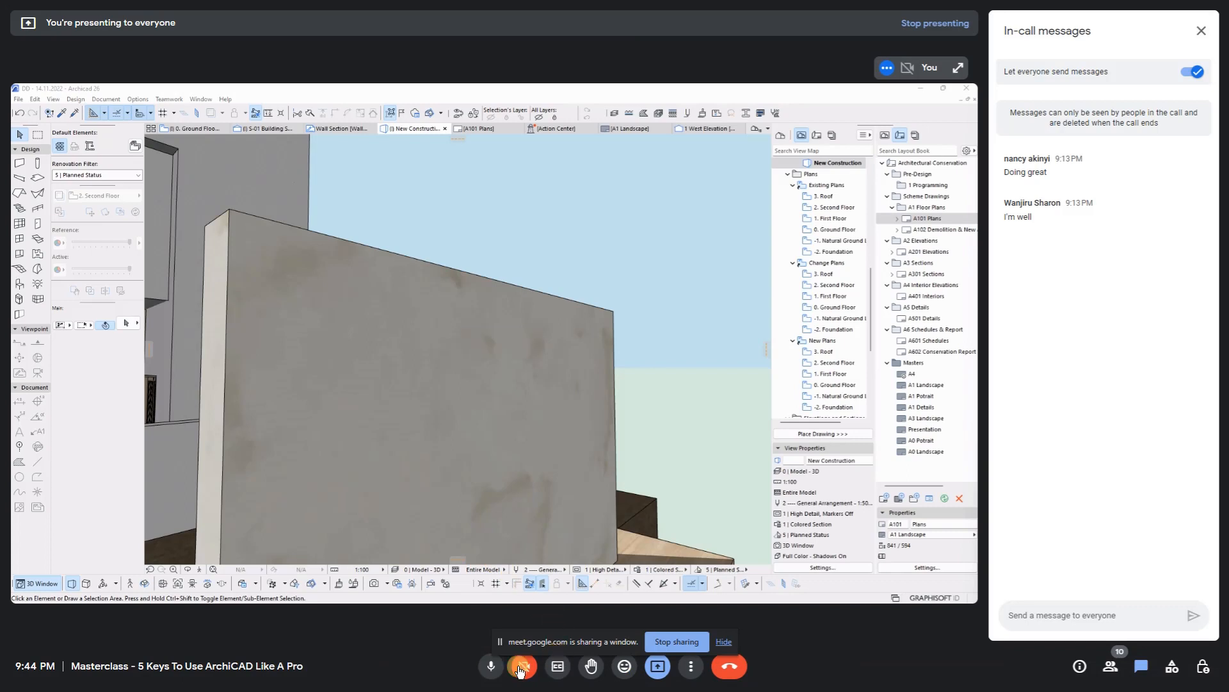
pyautogui.click(488, 666)
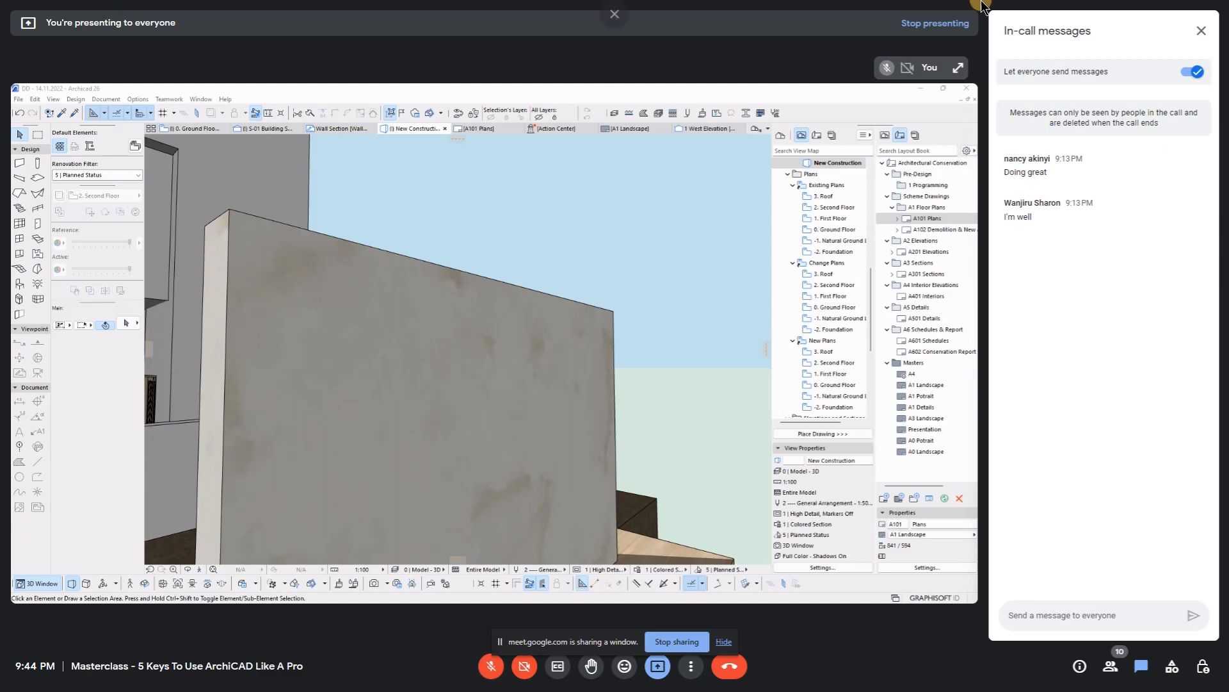
pyautogui.click(492, 666)
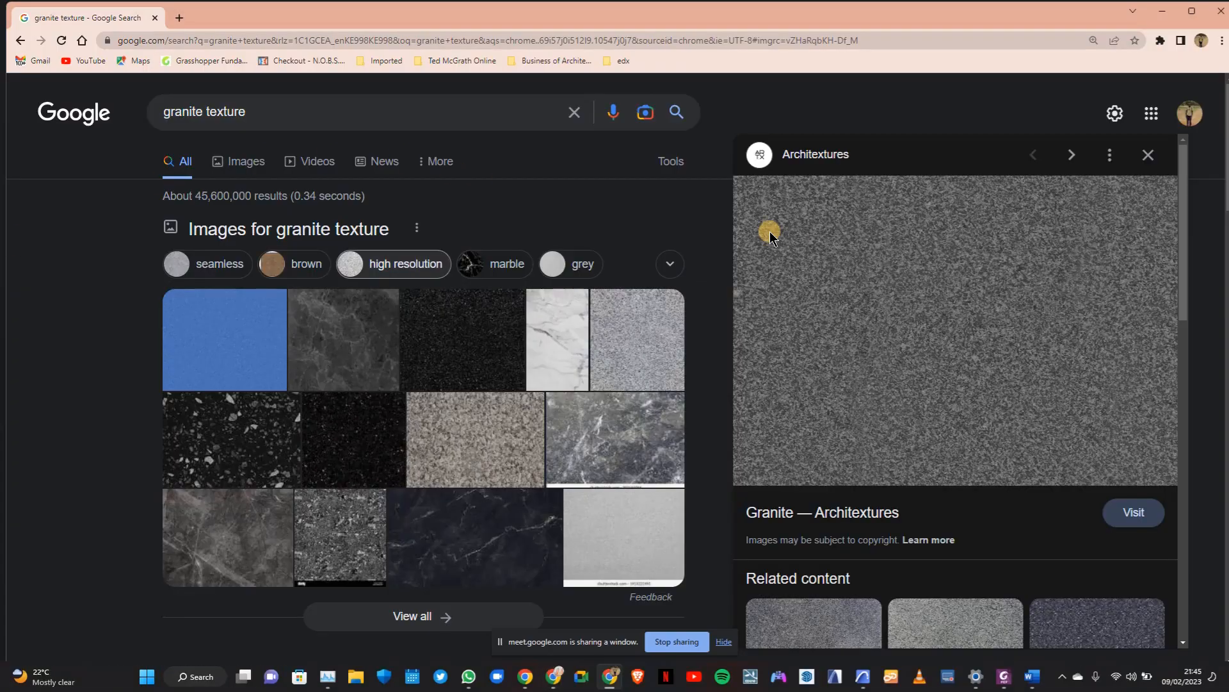
# Save the previewed Architextures granite image as a JPEG in the Learn With Vaizel folder and switch back to Archicad.
pyautogui.rightClick(994, 307)
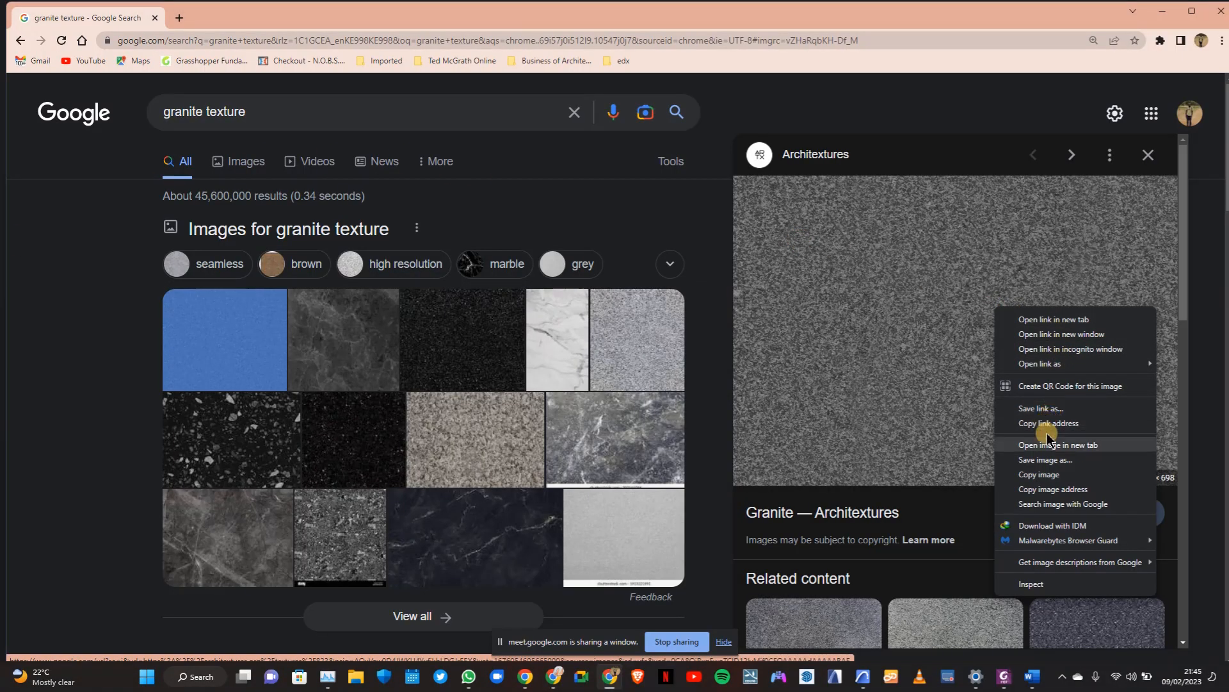
pyautogui.click(1048, 459)
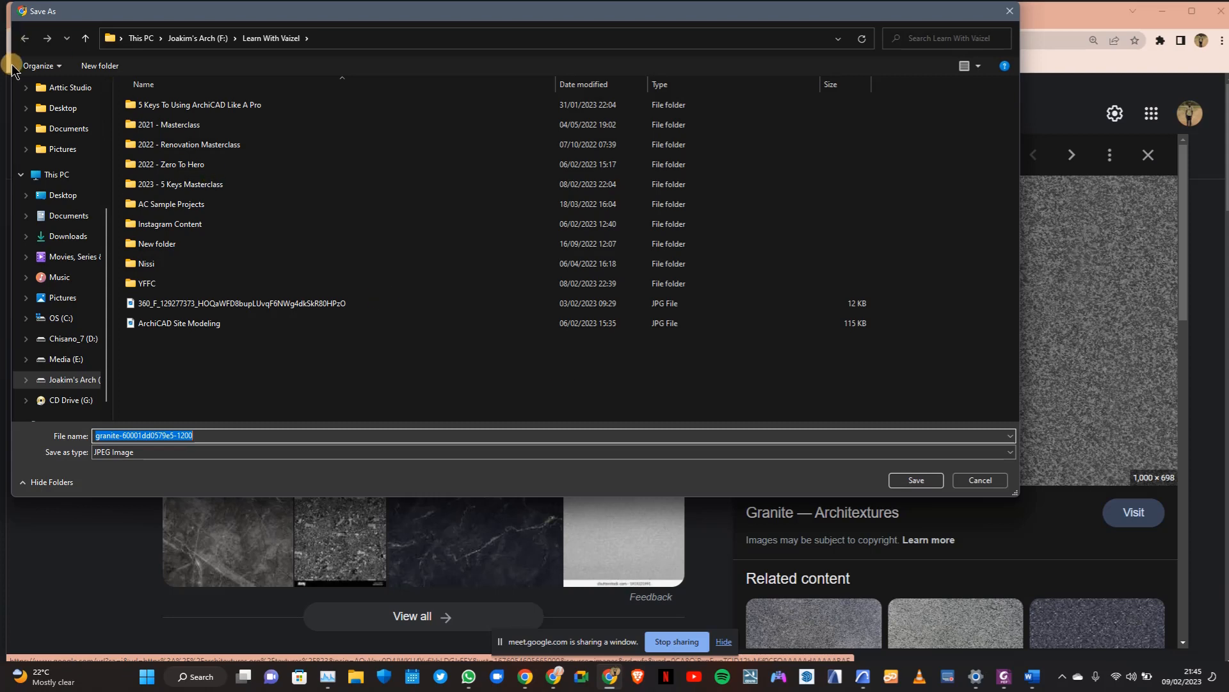
pyautogui.scroll(3, 53, 98)
pyautogui.click(59, 94)
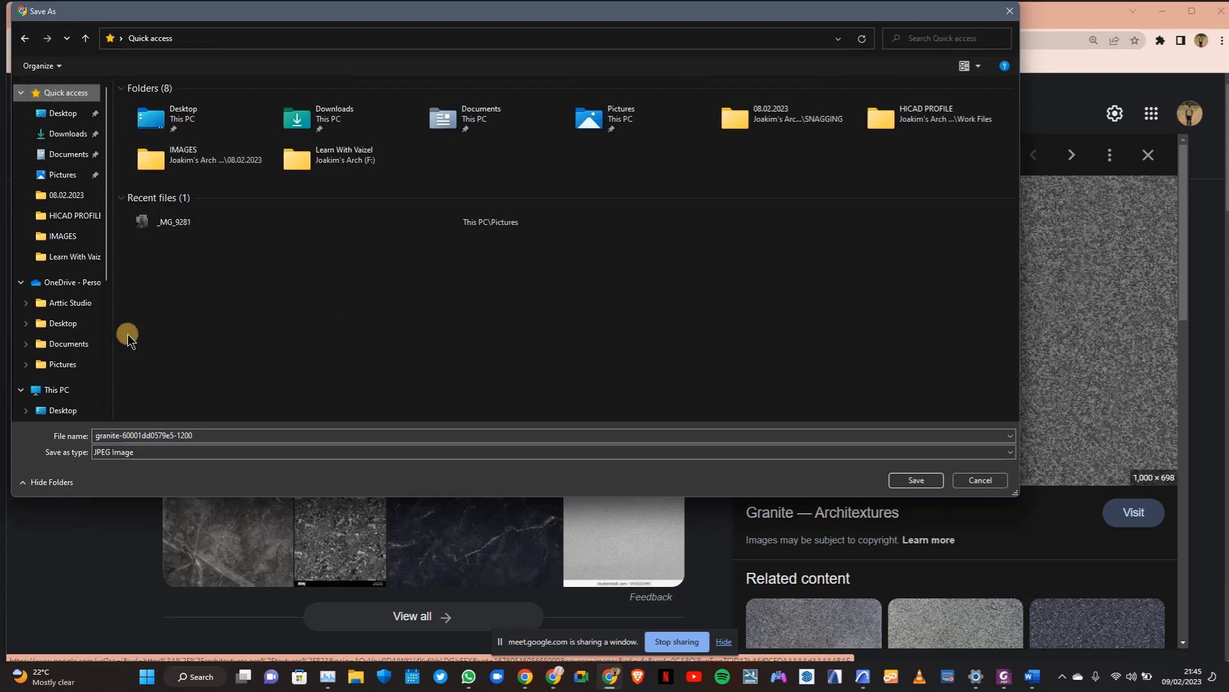
pyautogui.click(314, 153)
pyautogui.doubleClick(314, 154)
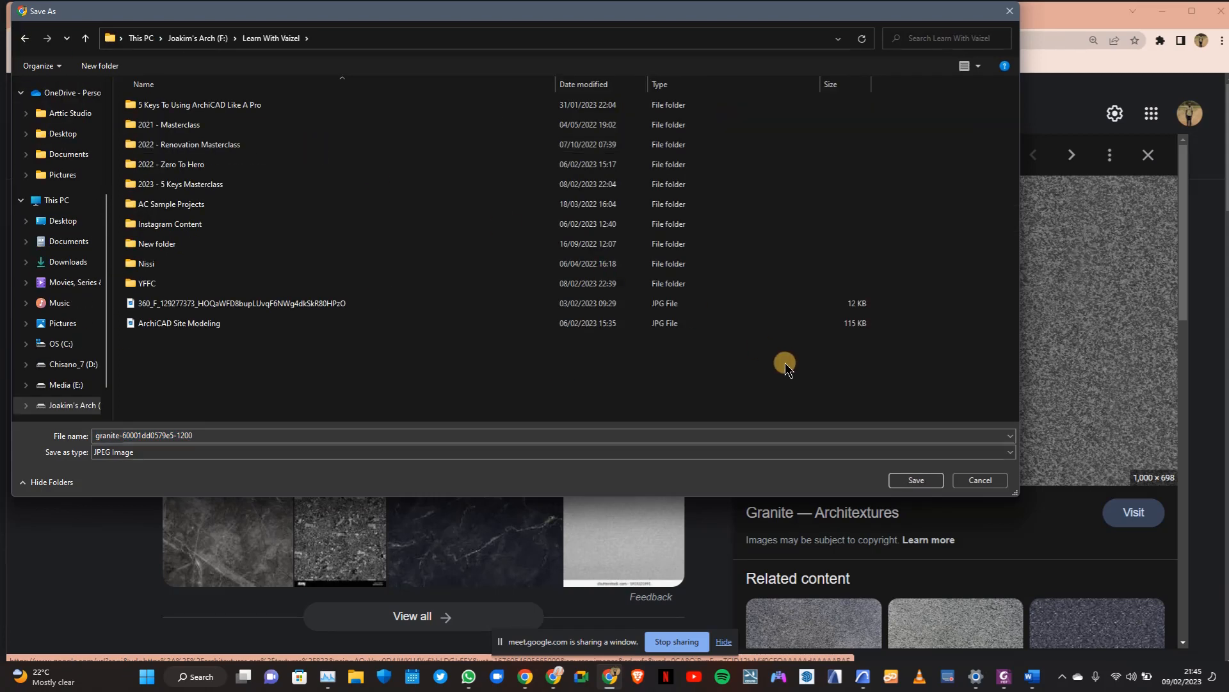
pyautogui.click(928, 480)
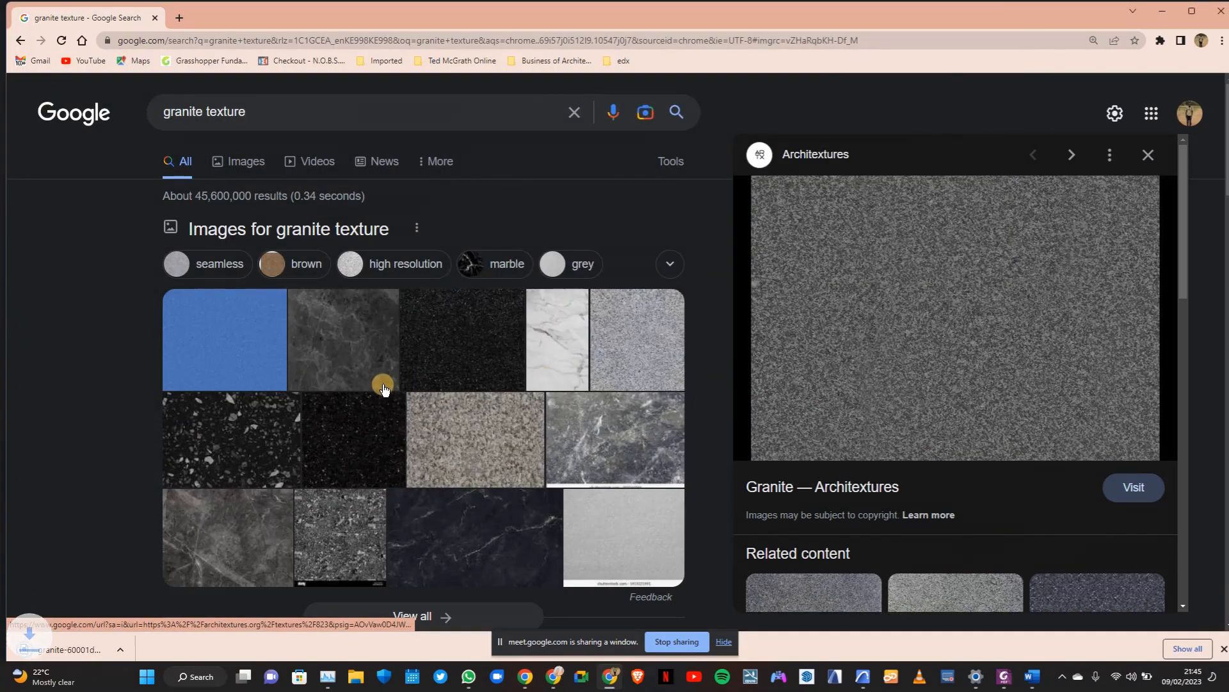
pyautogui.click(863, 676)
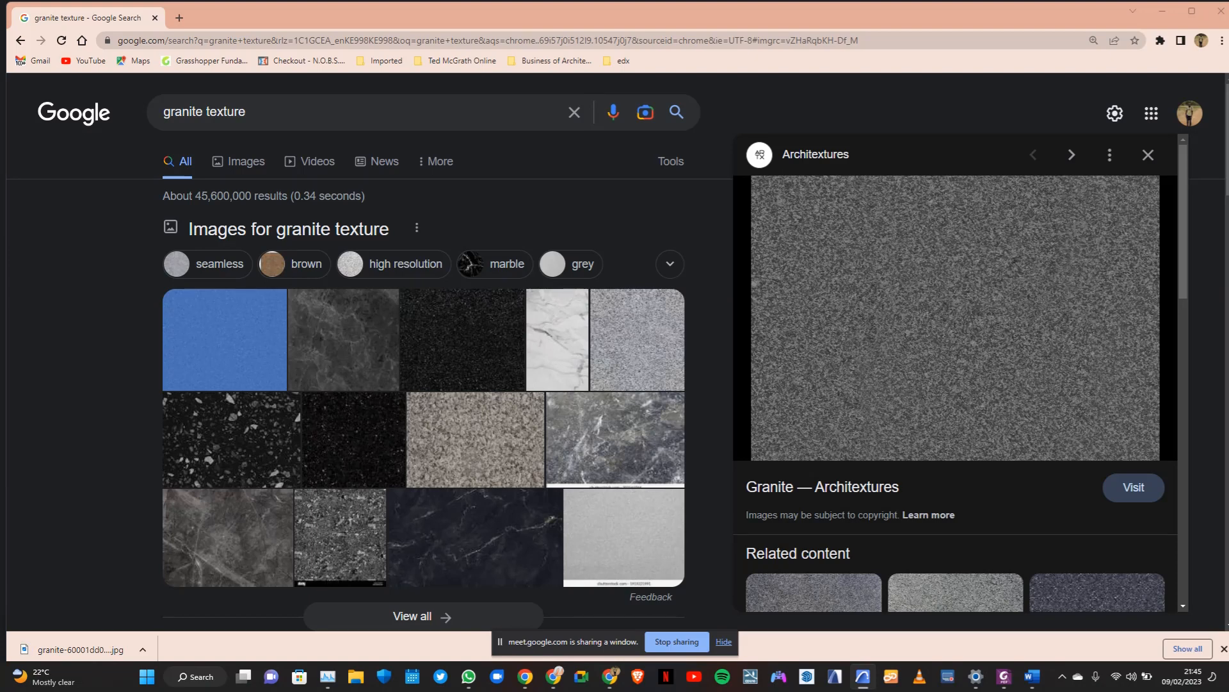
pyautogui.click(1164, 12)
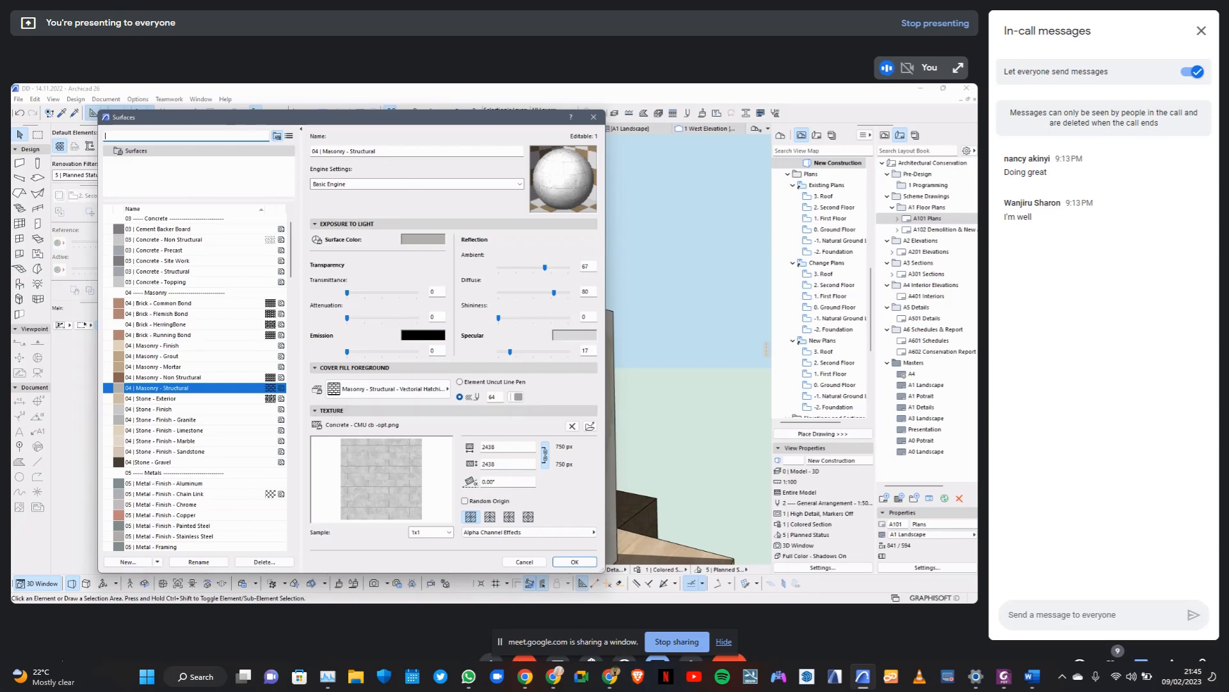
pyautogui.click(590, 429)
pyautogui.click(590, 428)
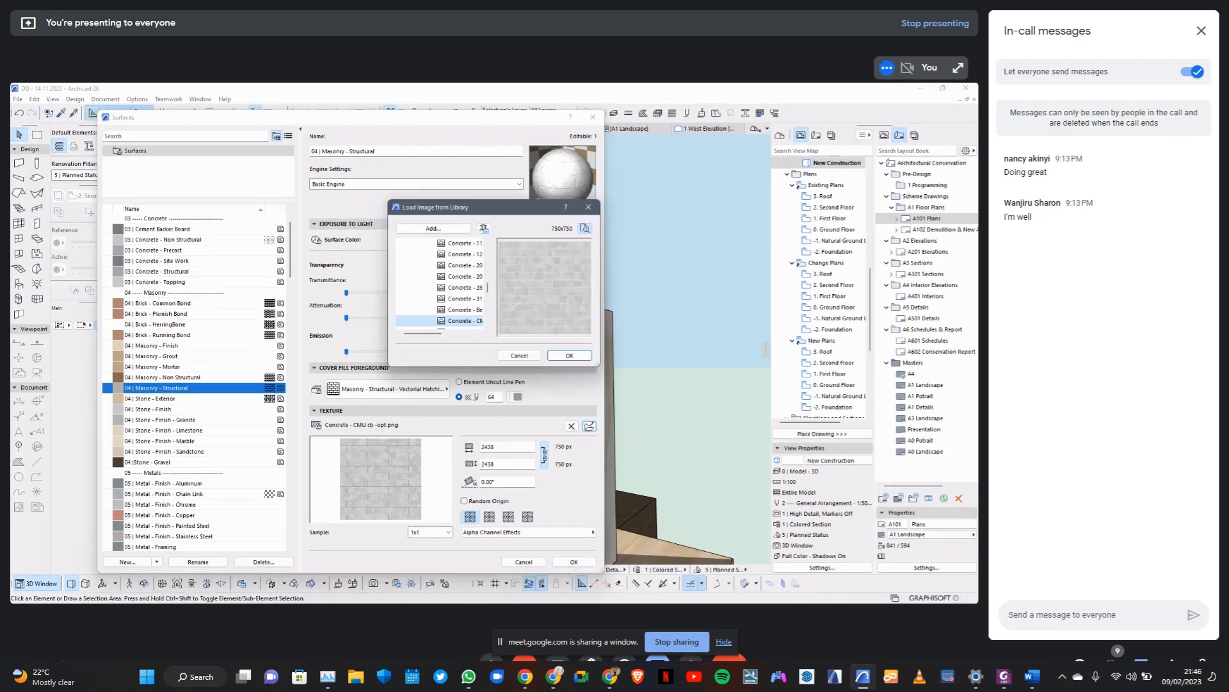
pyautogui.moveTo(651, 398); pyautogui.dragTo(744, 475)
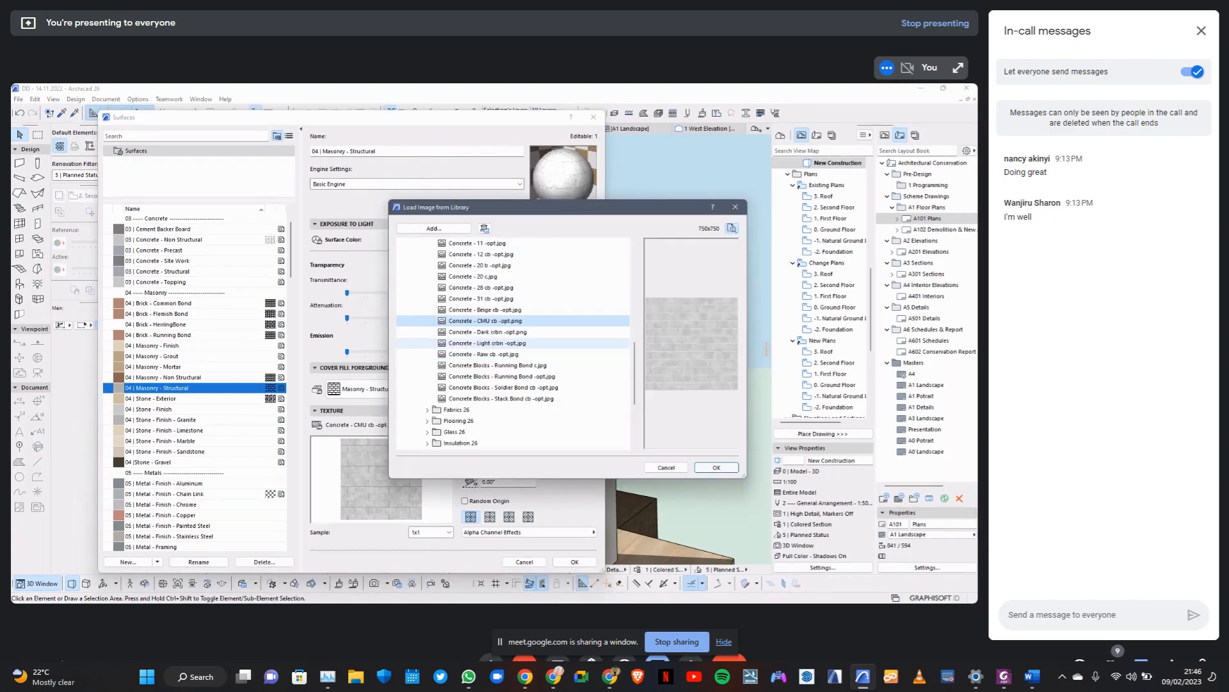
pyautogui.scroll(12, 513, 343)
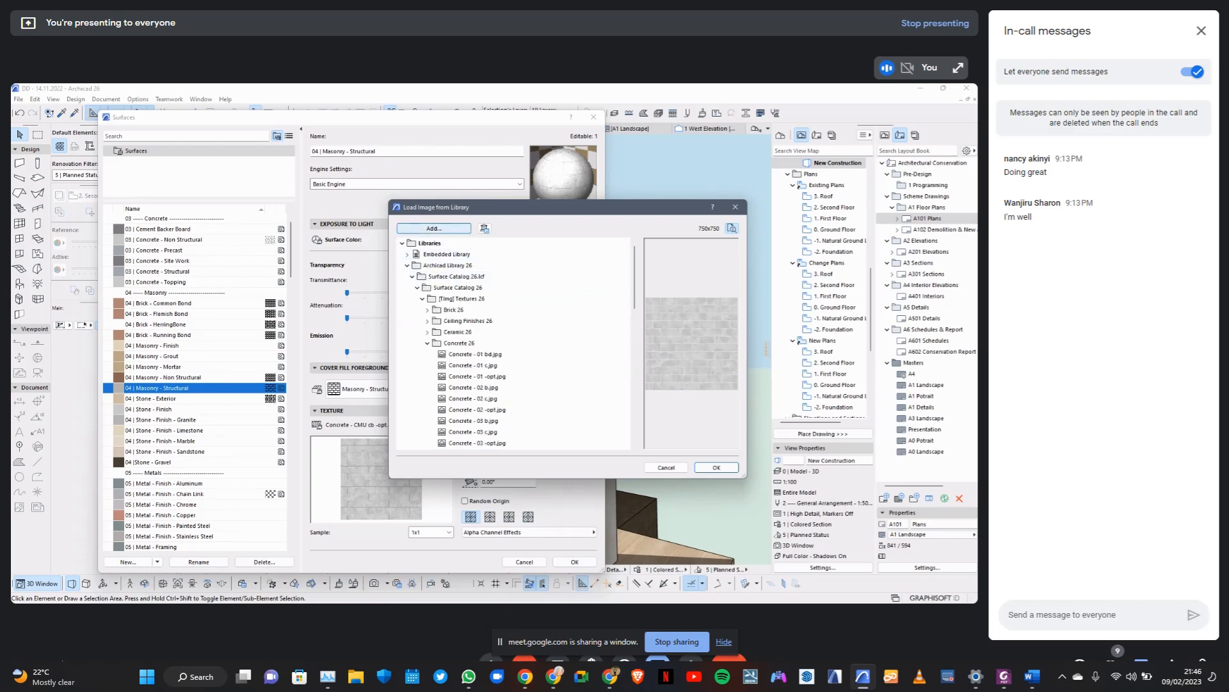
pyautogui.click(434, 228)
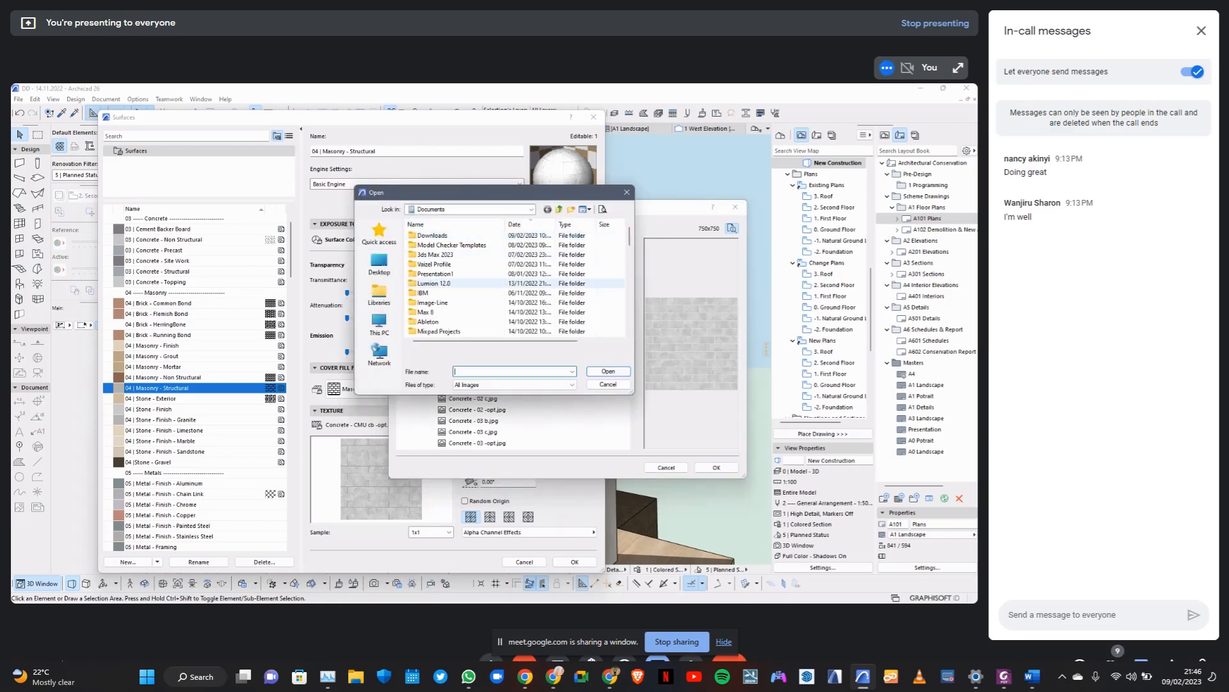
pyautogui.press('Escape')
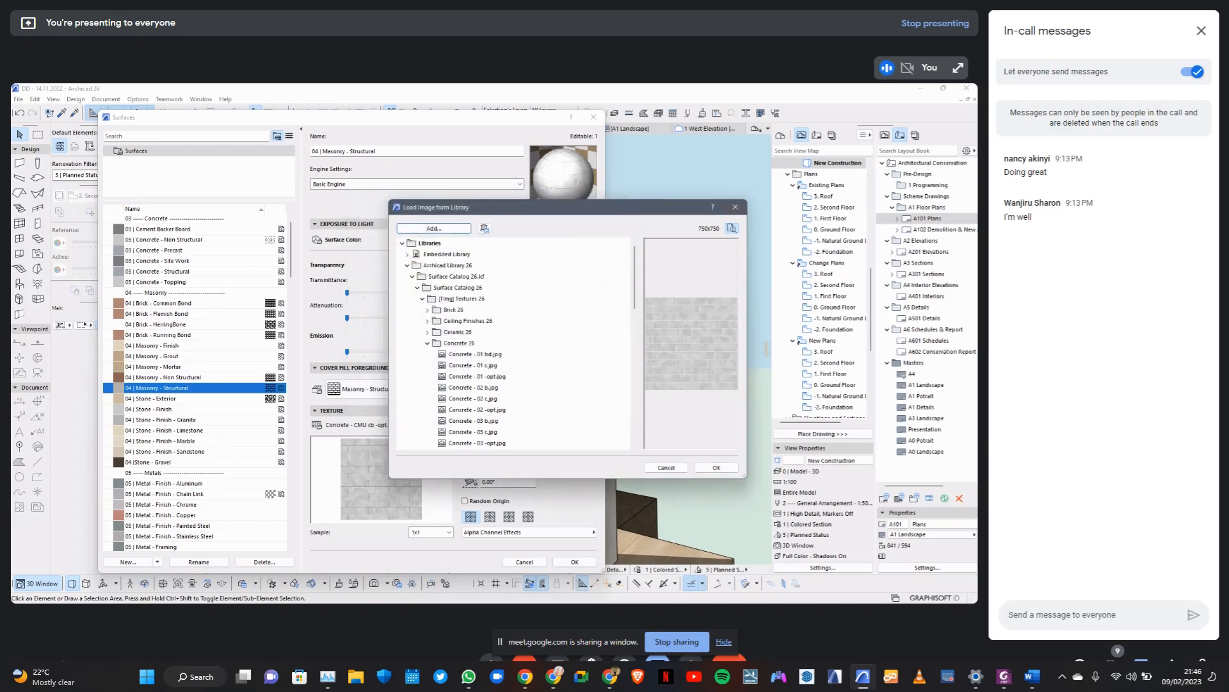
pyautogui.press('Escape')
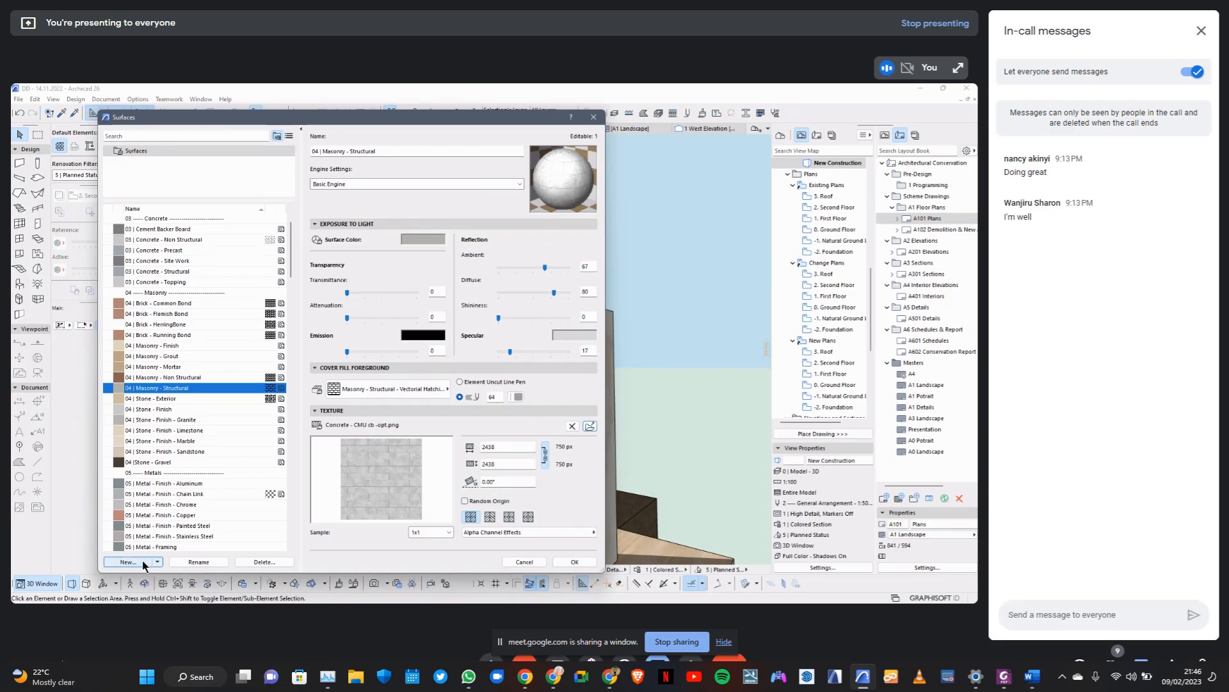
# Duplicate the 04 | Stone - Finish - Granite surface under the name "04 | Stone - Finish - Granite Dark Grey".
pyautogui.click(178, 421)
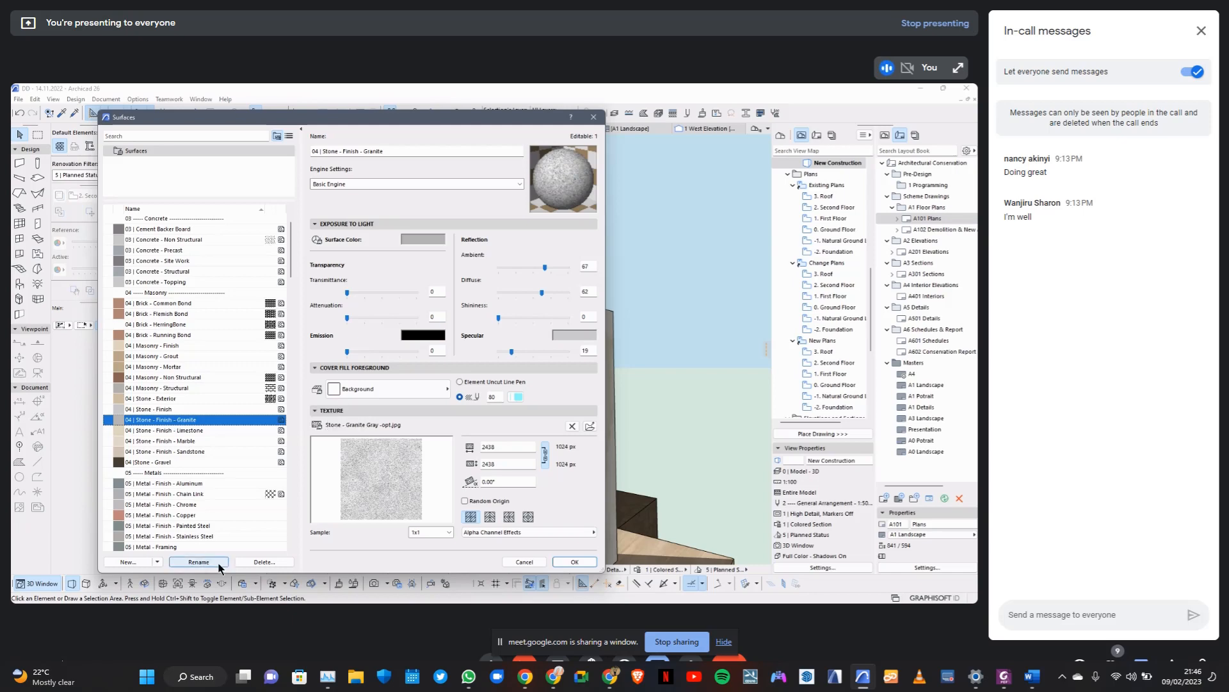
pyautogui.click(128, 562)
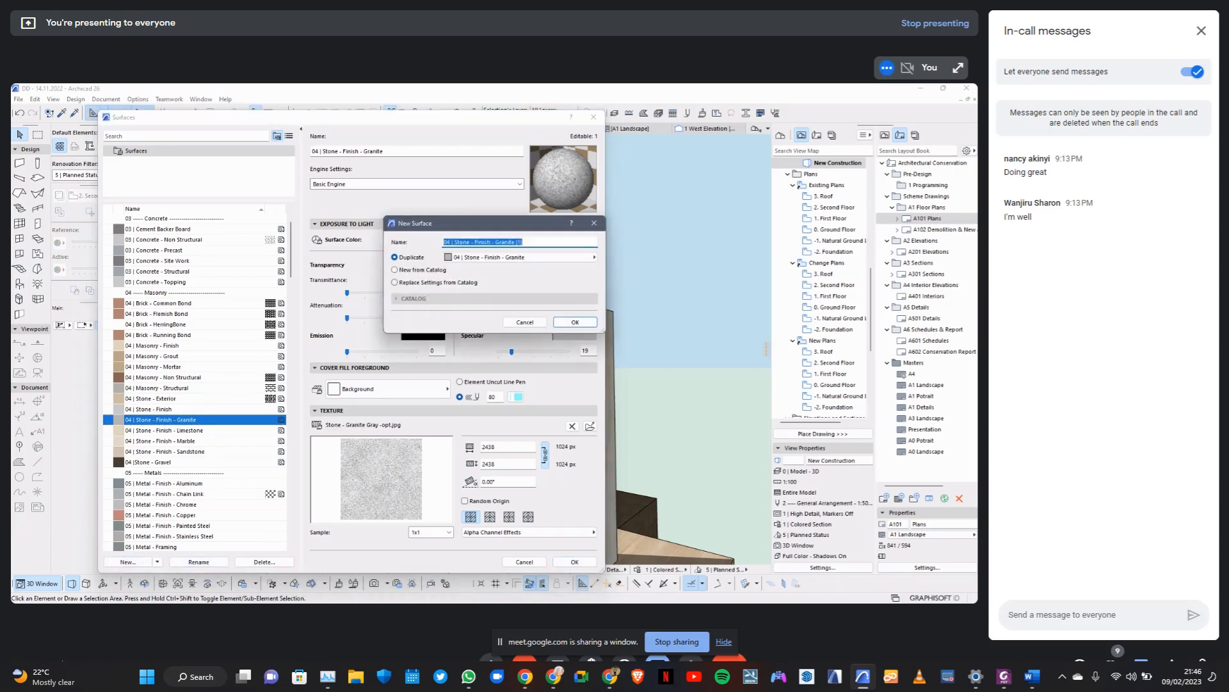
pyautogui.click(522, 242)
pyautogui.press('BackSpace')
pyautogui.press('BackSpace')
pyautogui.write('G')
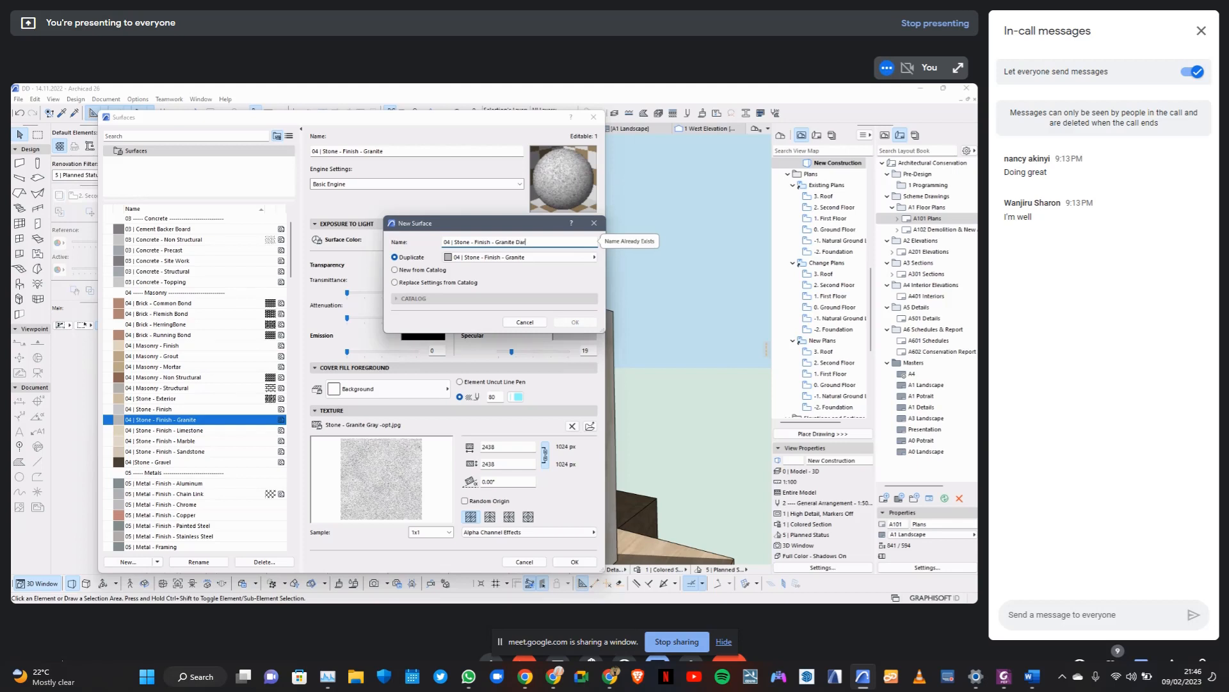
pyautogui.write('Grey')
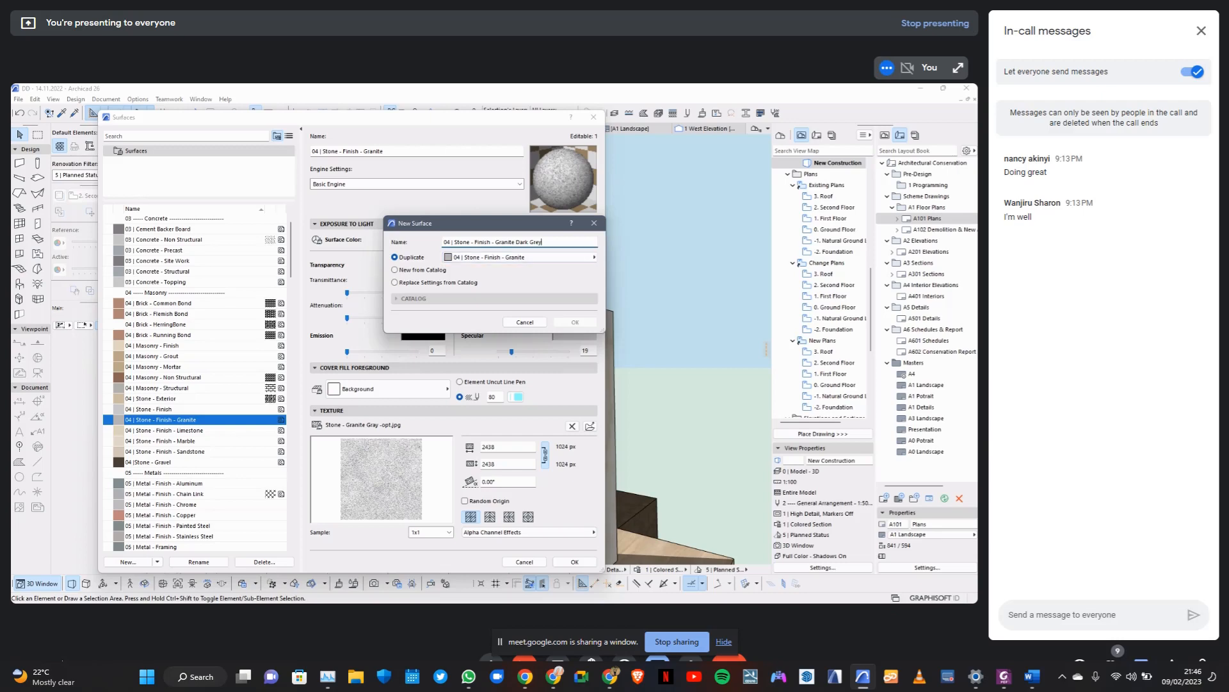
pyautogui.click(575, 322)
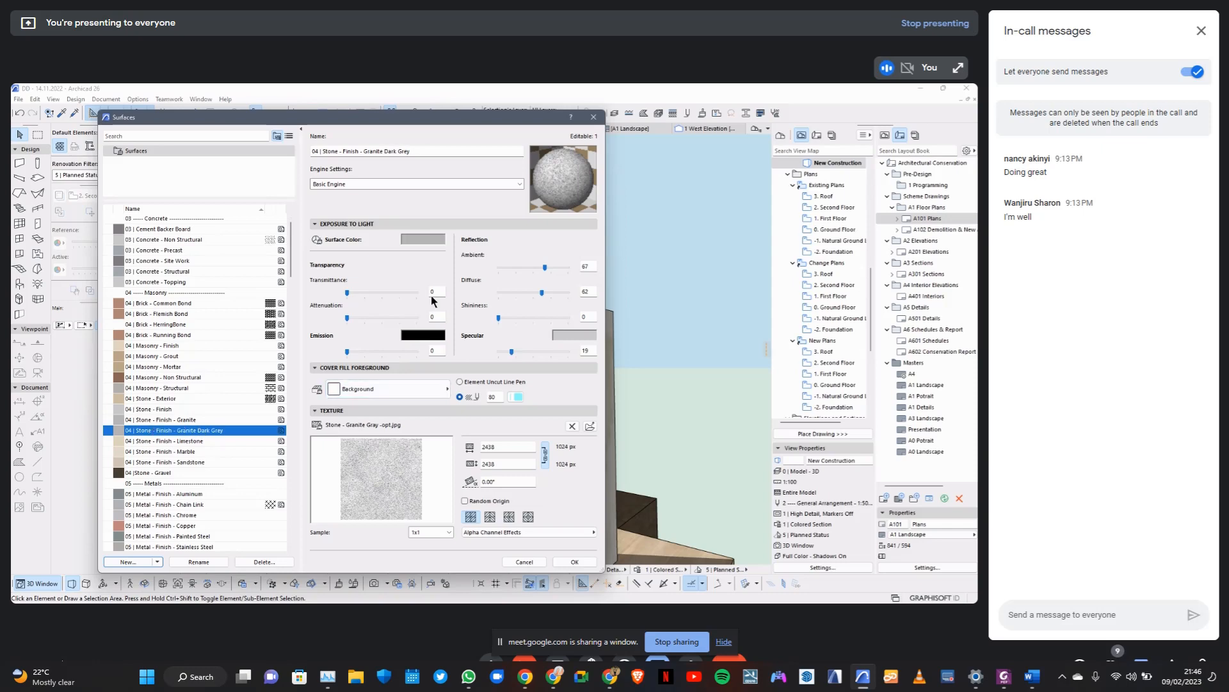
# Darken the new granite surface's colour to a grey of RGB 136, 136, 136.
pyautogui.click(432, 242)
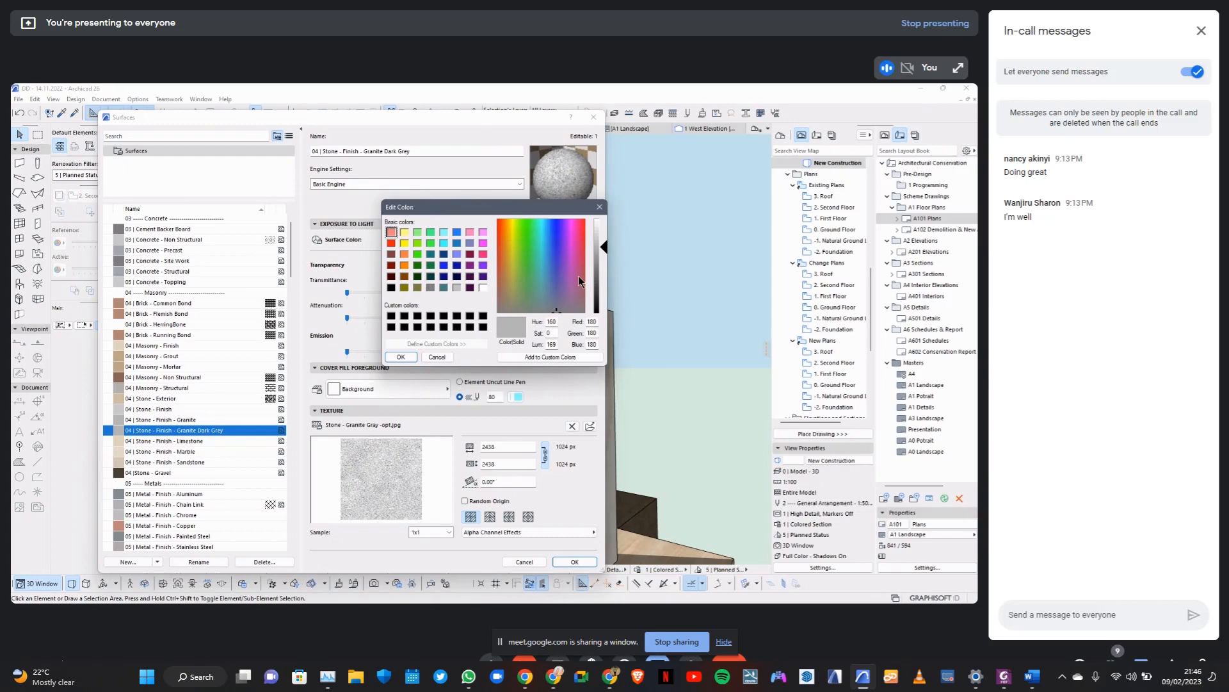
pyautogui.moveTo(604, 250); pyautogui.dragTo(604, 263)
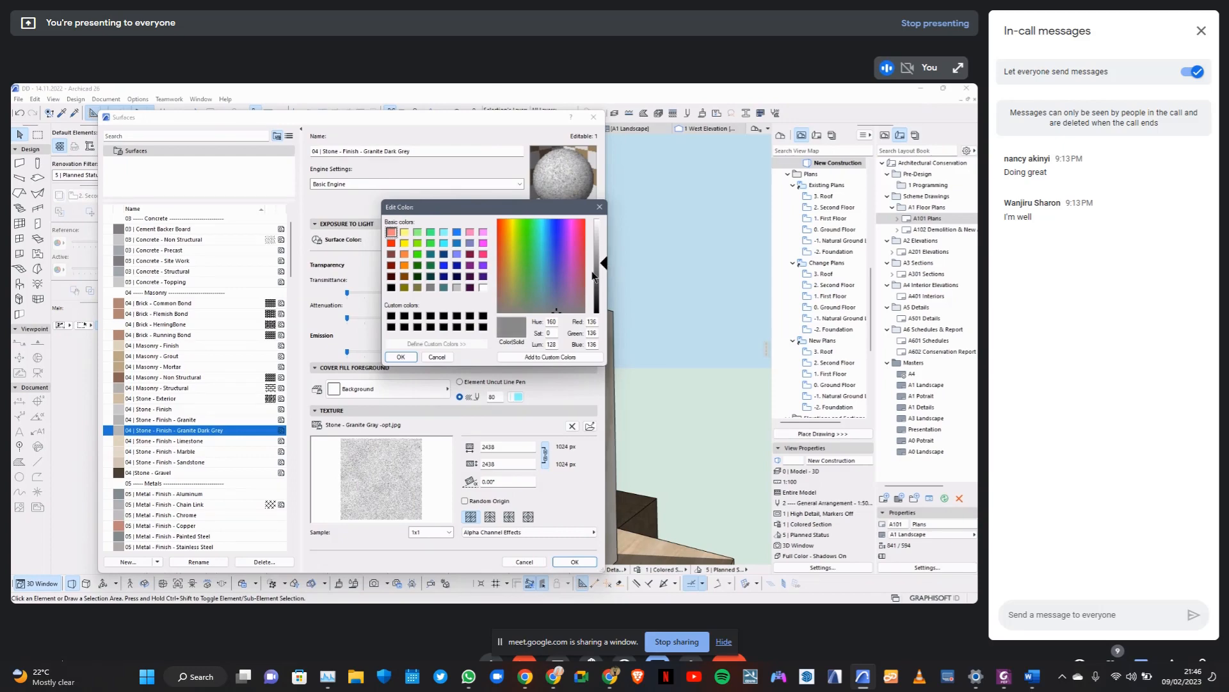
pyautogui.click(400, 356)
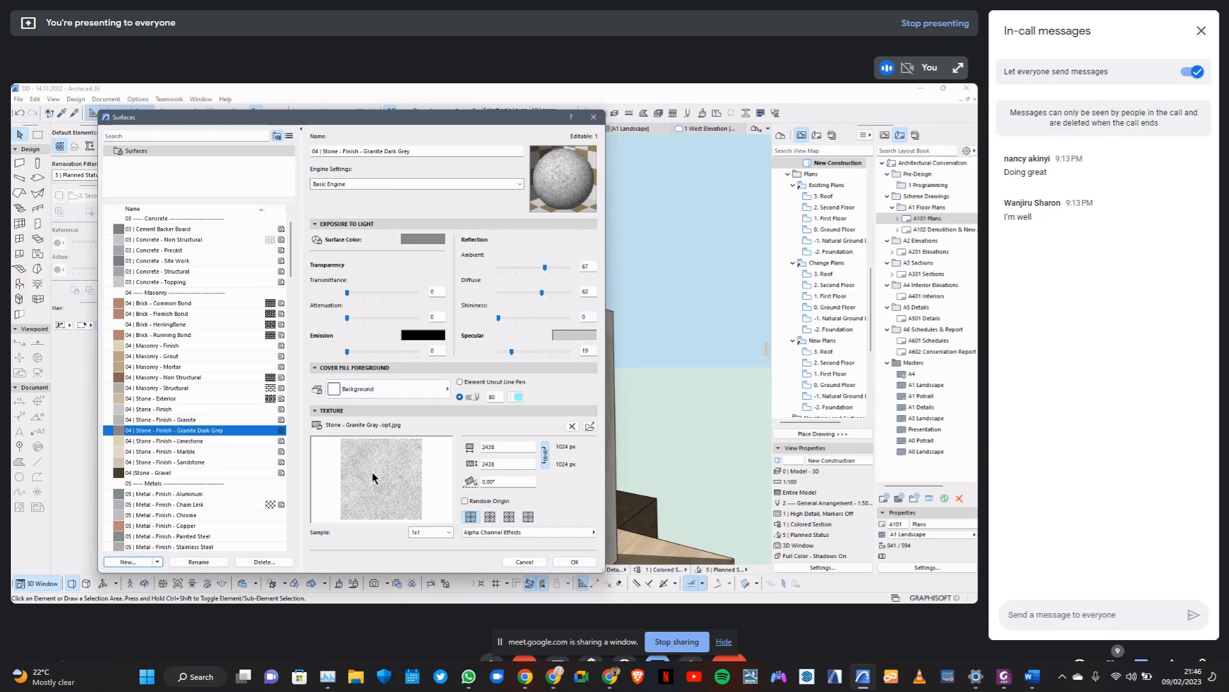
# Preview the library's gray, multicolor and Pinot Noir granite images as possible textures for the Granite Dark Grey surface.
pyautogui.click(590, 427)
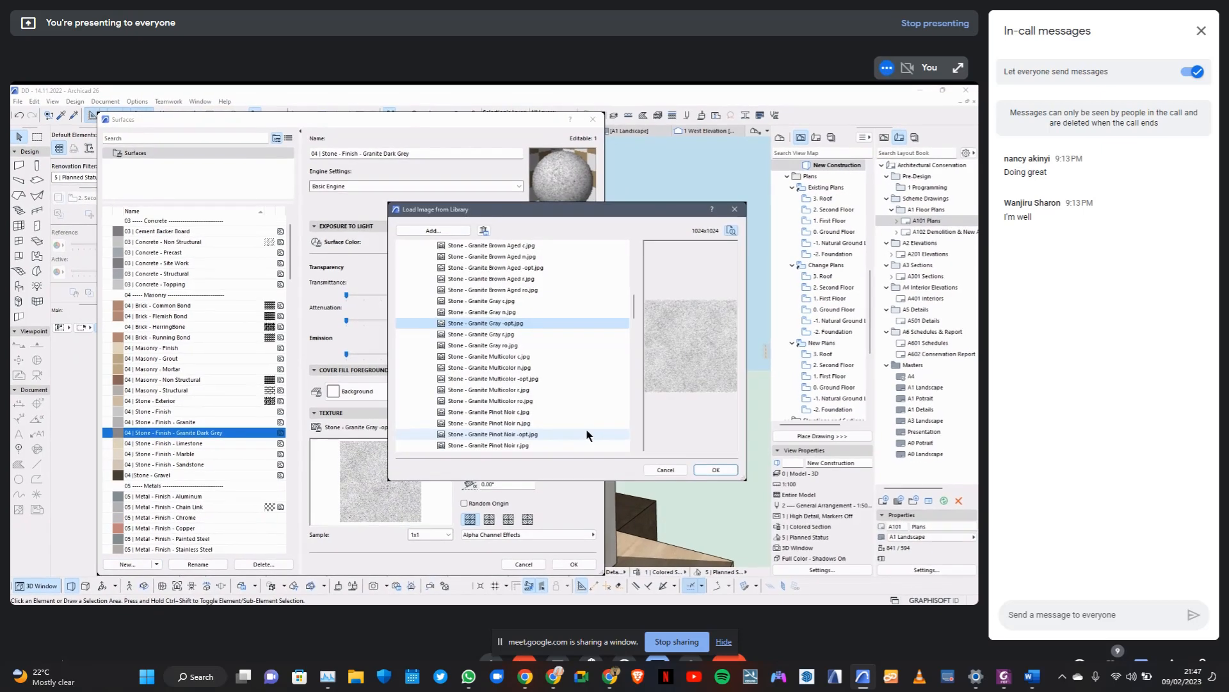
pyautogui.click(502, 333)
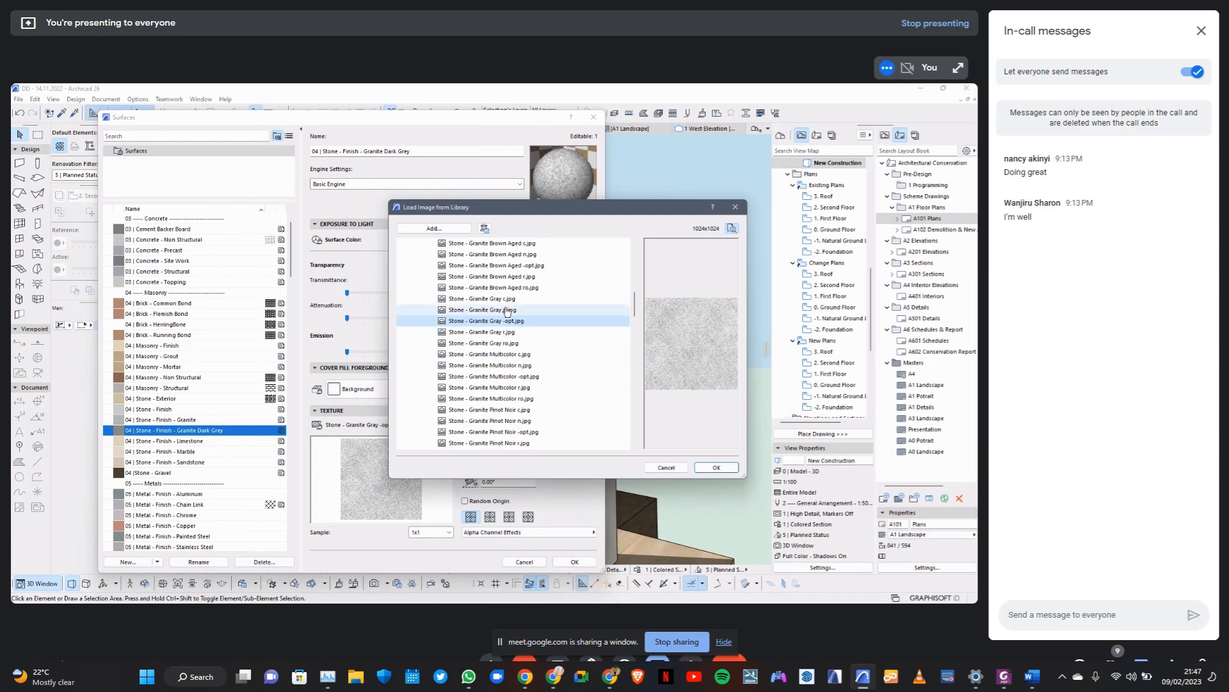
pyautogui.click(513, 344)
pyautogui.click(510, 355)
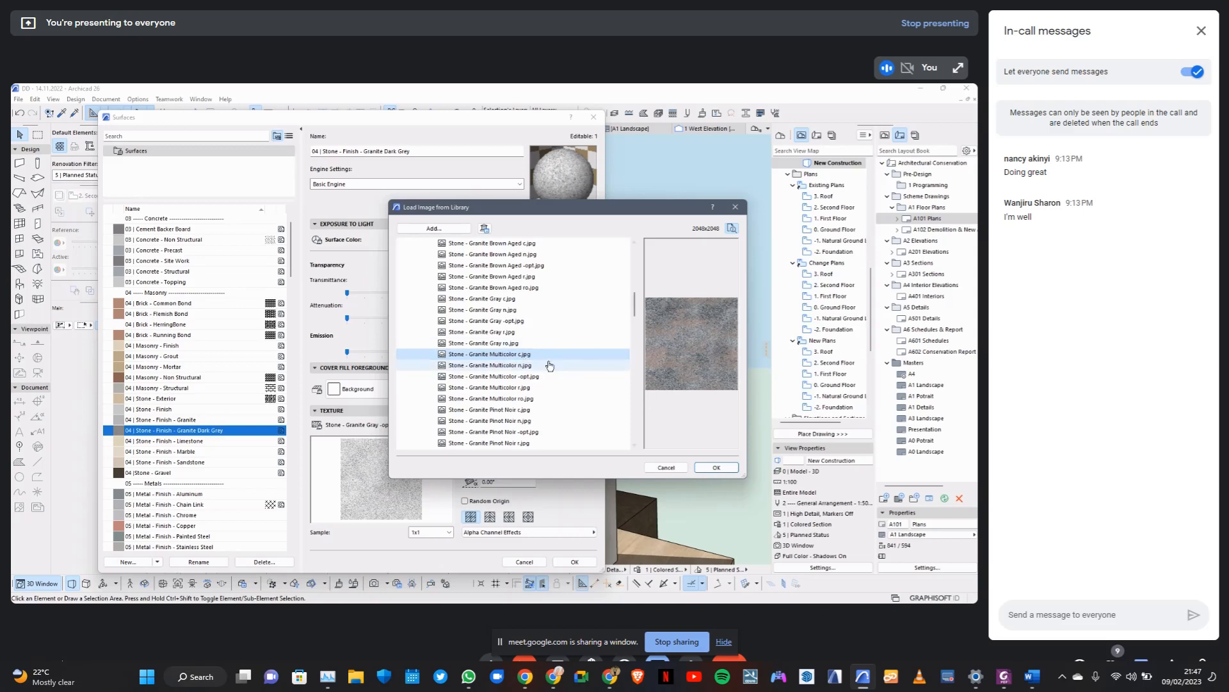
pyautogui.click(512, 399)
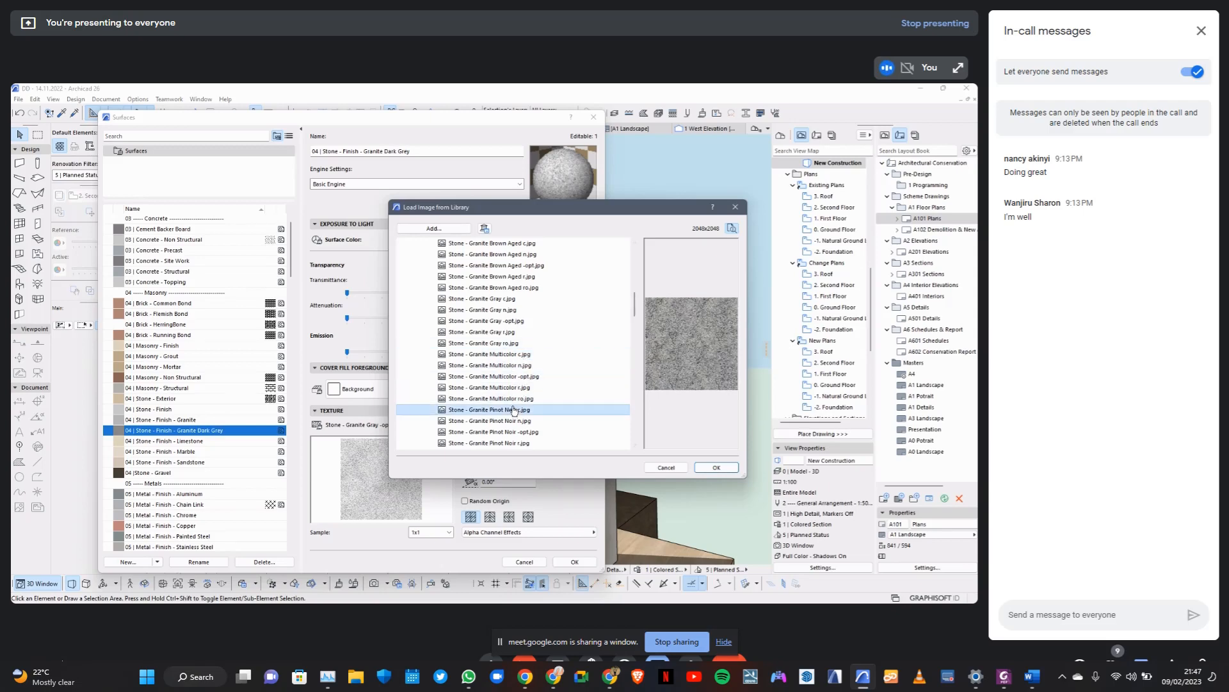
pyautogui.click(515, 411)
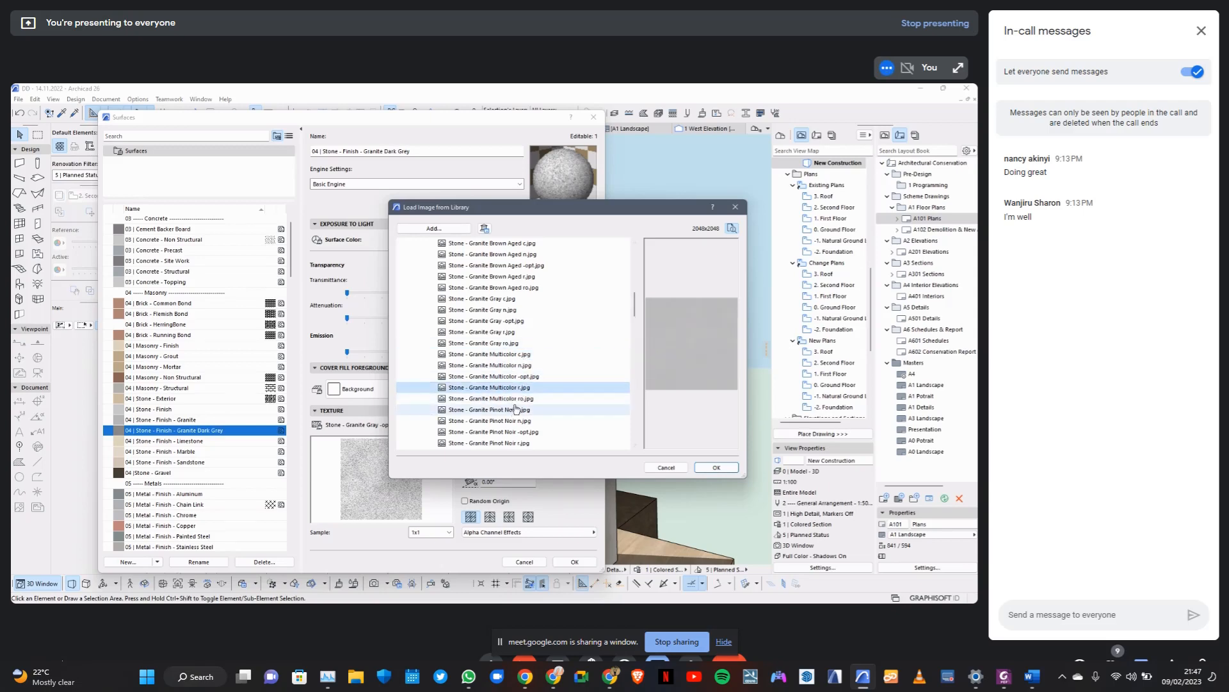
pyautogui.click(514, 421)
pyautogui.scroll(-3, 512, 378)
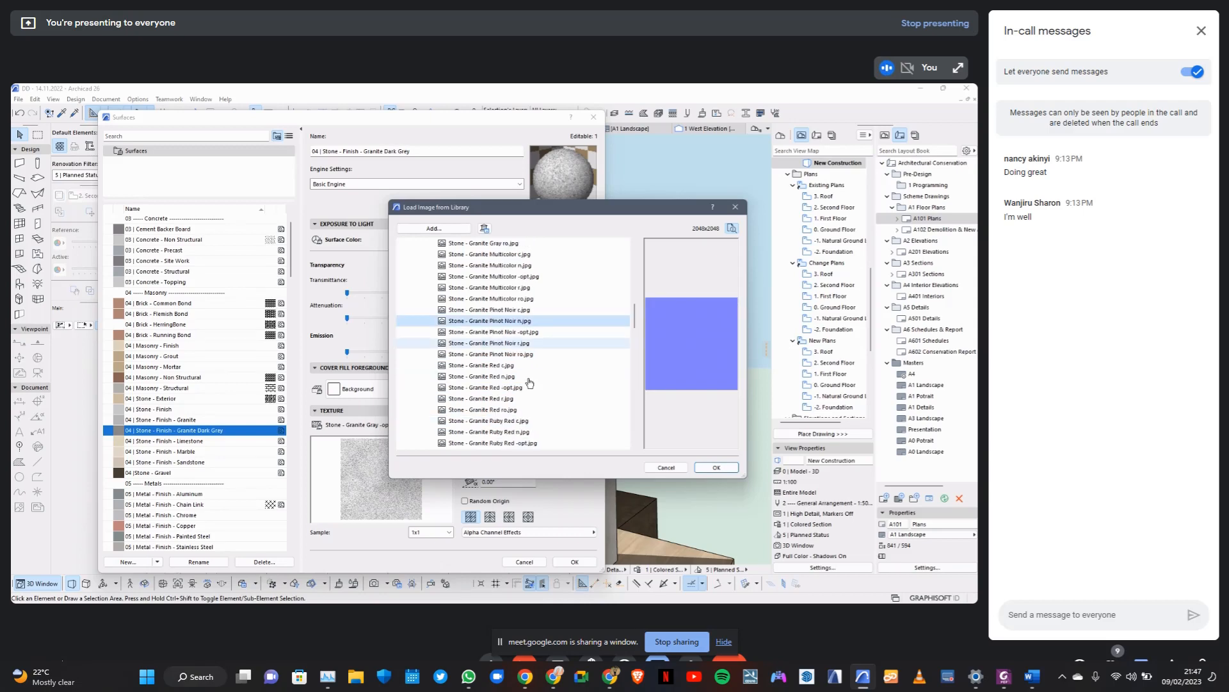
pyautogui.scroll(5, 512, 356)
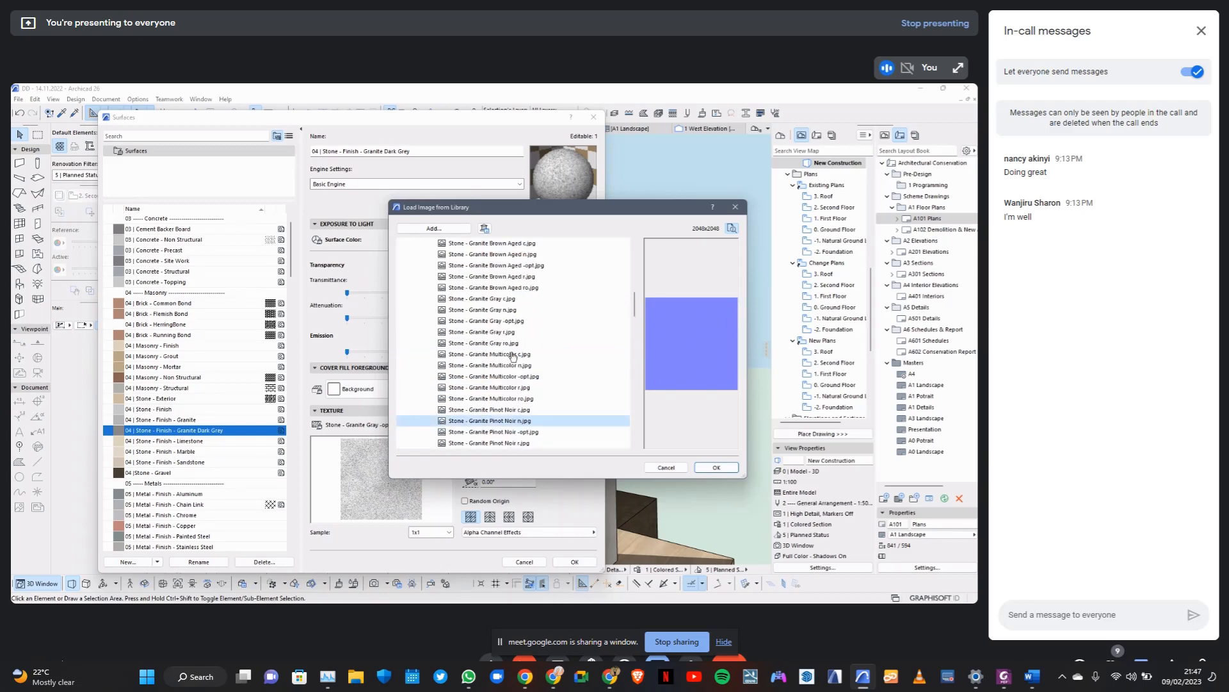
# Add the granite-60001dd0579e5-1200 image from the Learn With Vaizel folder to the embedded library.
pyautogui.click(435, 228)
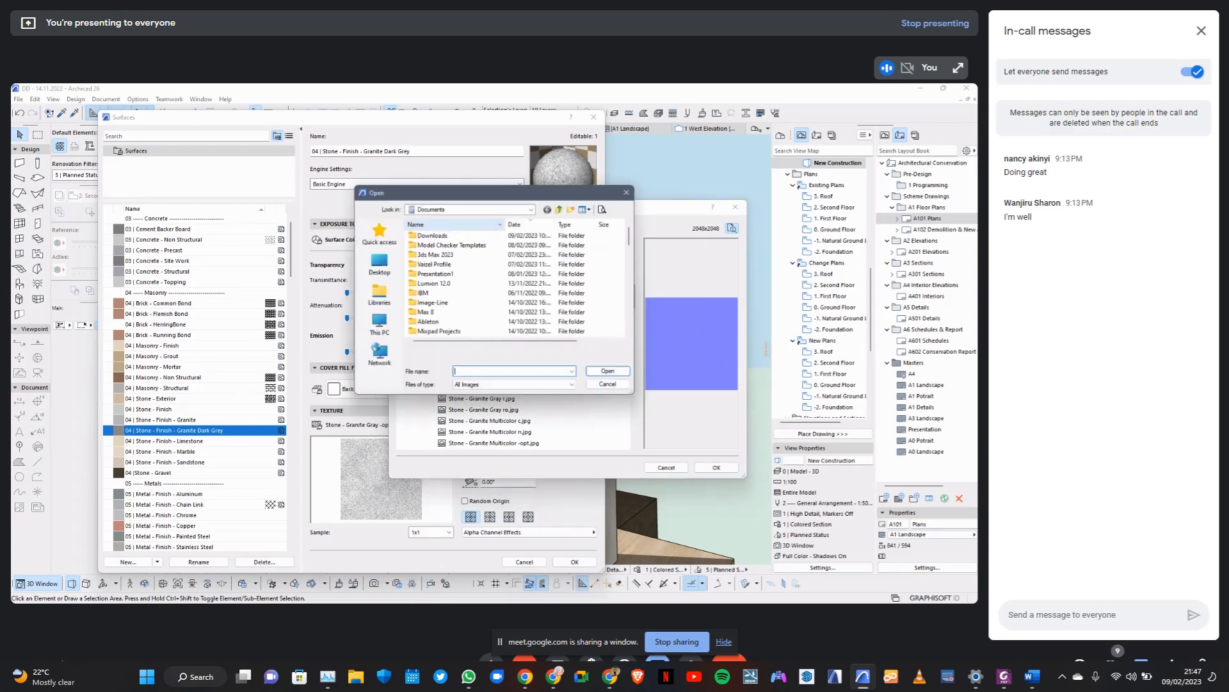
pyautogui.scroll(-2, 515, 283)
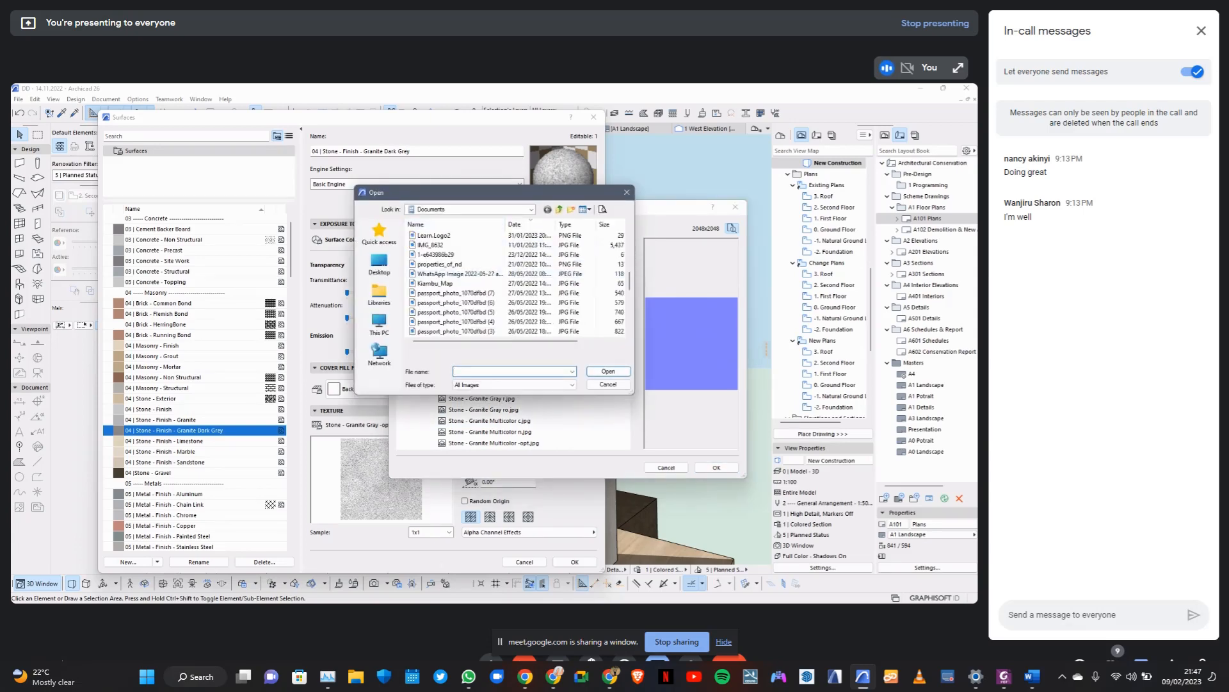
pyautogui.click(379, 233)
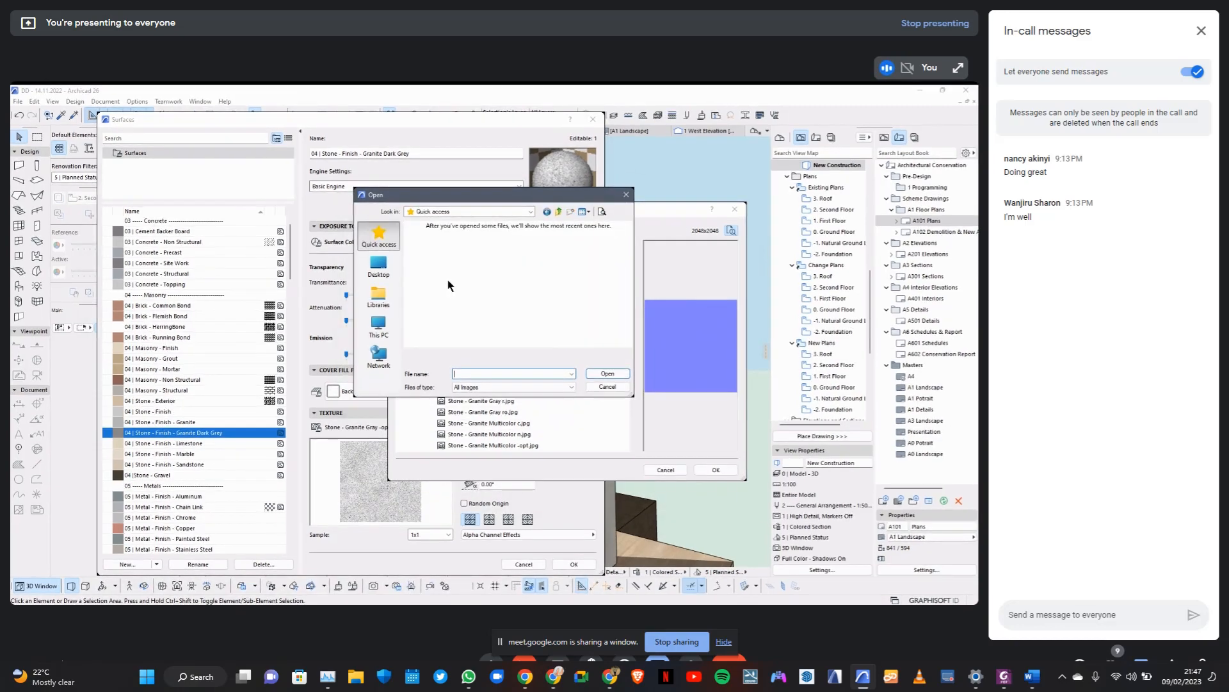
pyautogui.scroll(-3, 466, 321)
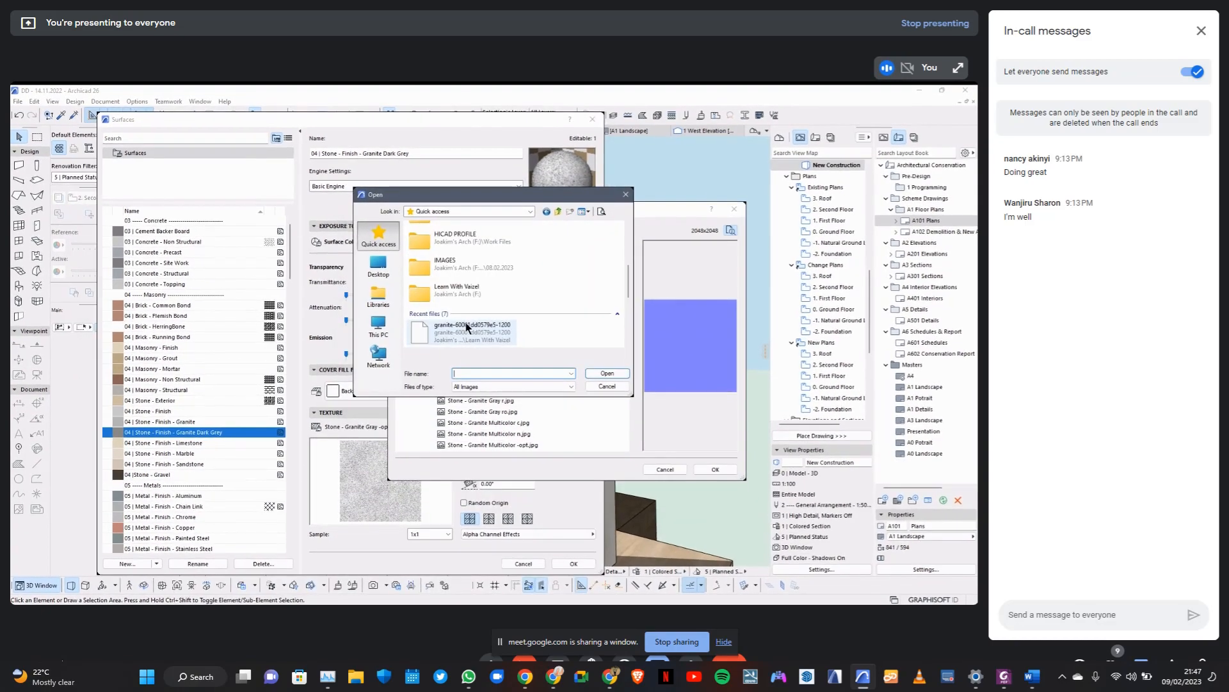
pyautogui.click(466, 327)
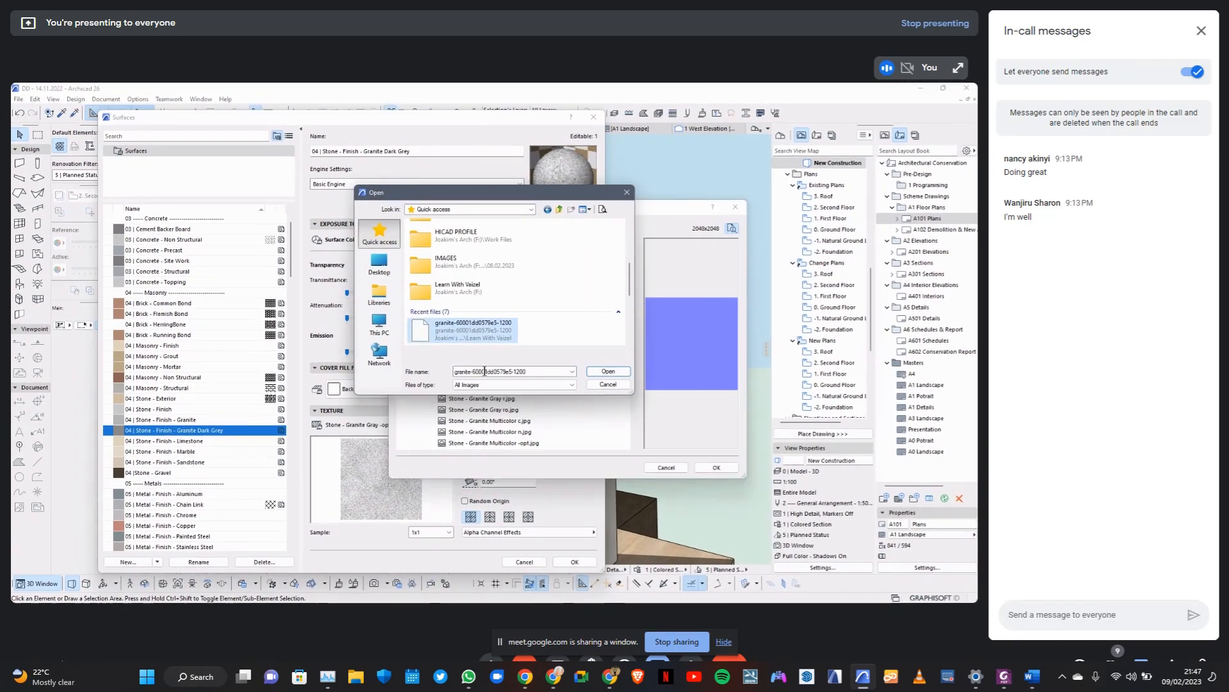
pyautogui.click(608, 372)
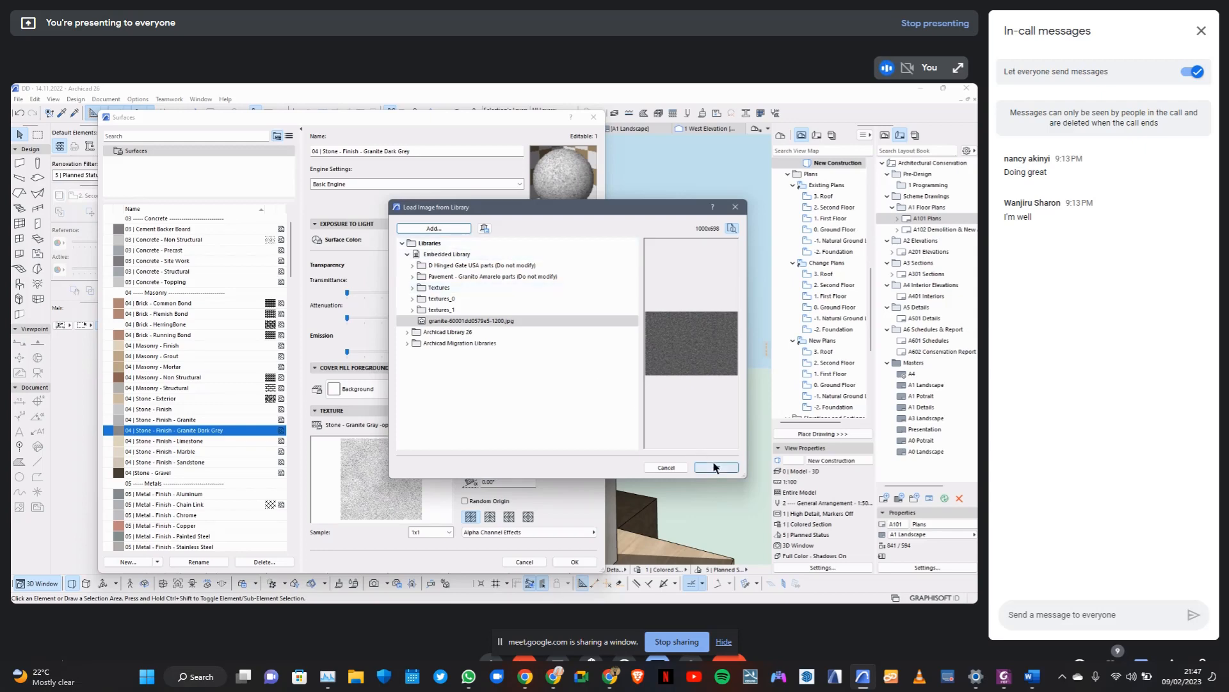
# Apply granite-60001dd0579e5-1200.jpg as the texture of the Granite Dark Grey surface.
pyautogui.click(467, 321)
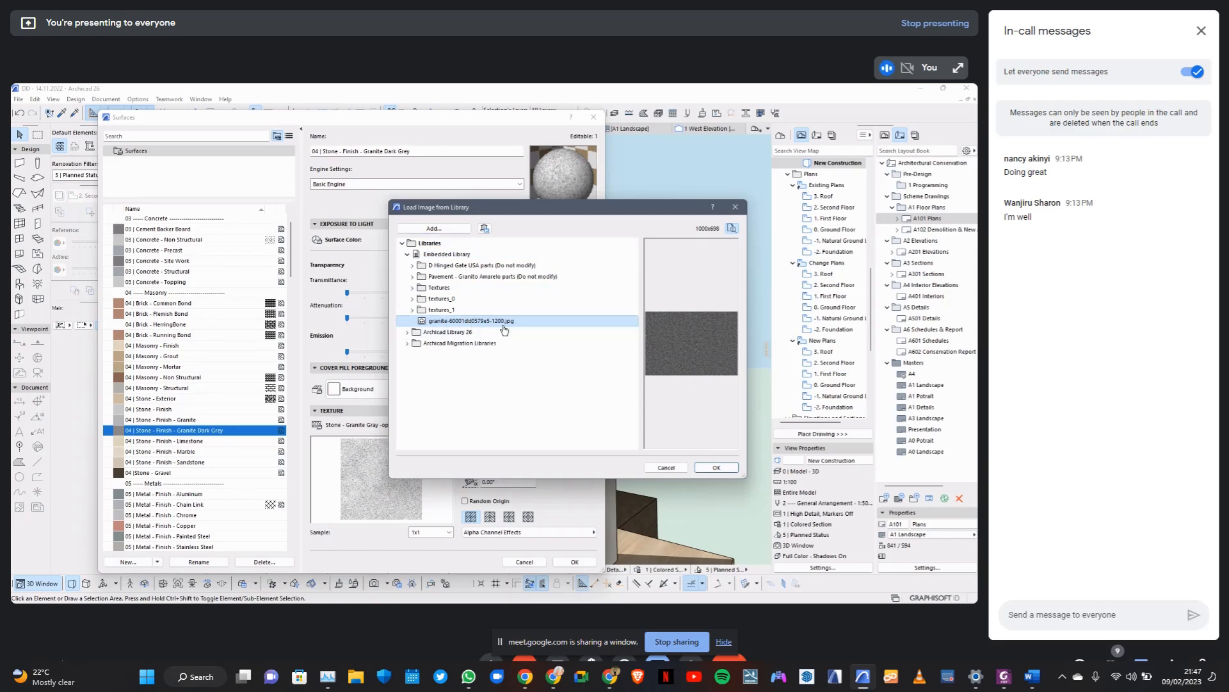
pyautogui.click(716, 468)
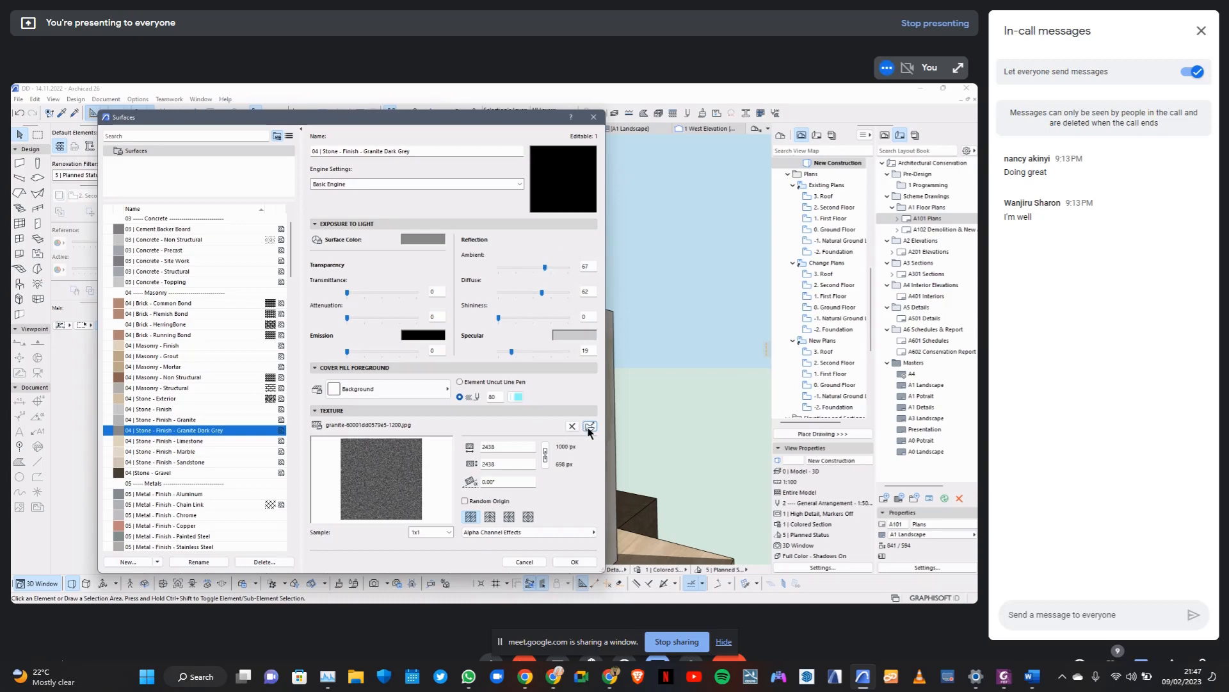
pyautogui.click(490, 516)
pyautogui.click(507, 516)
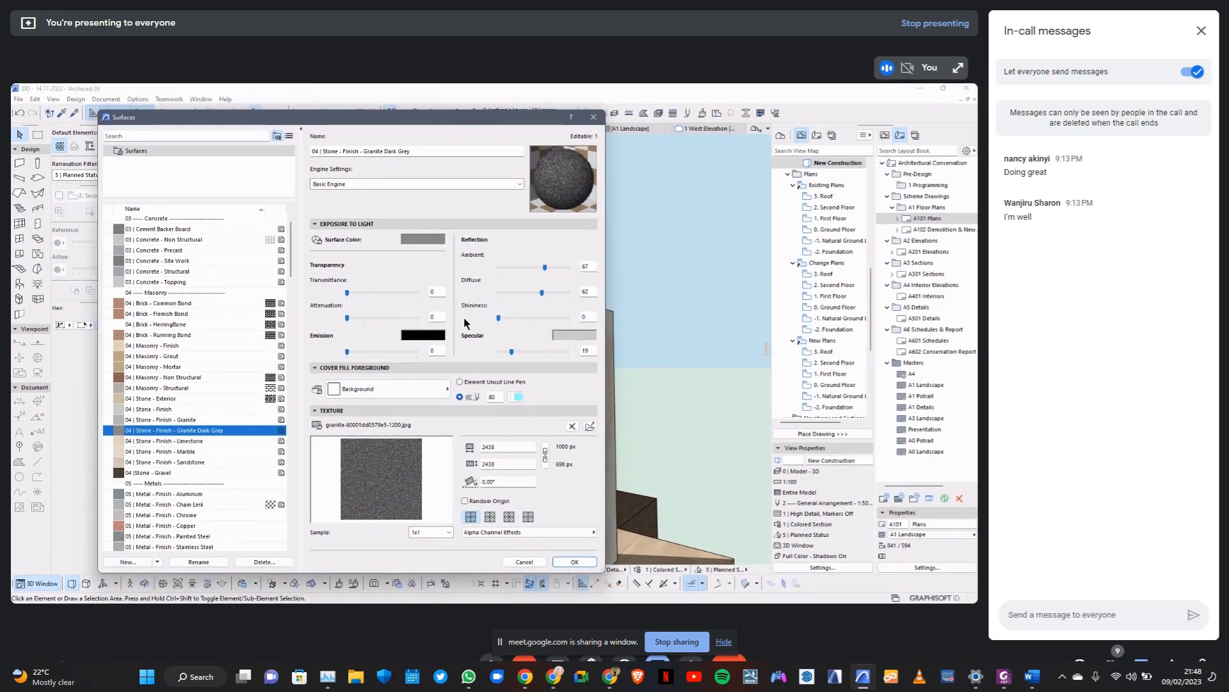
# Compare the Granite Dark Grey surface with the Granite, Limestone and Marble finishes, and close the surface settings without saving.
pyautogui.click(191, 420)
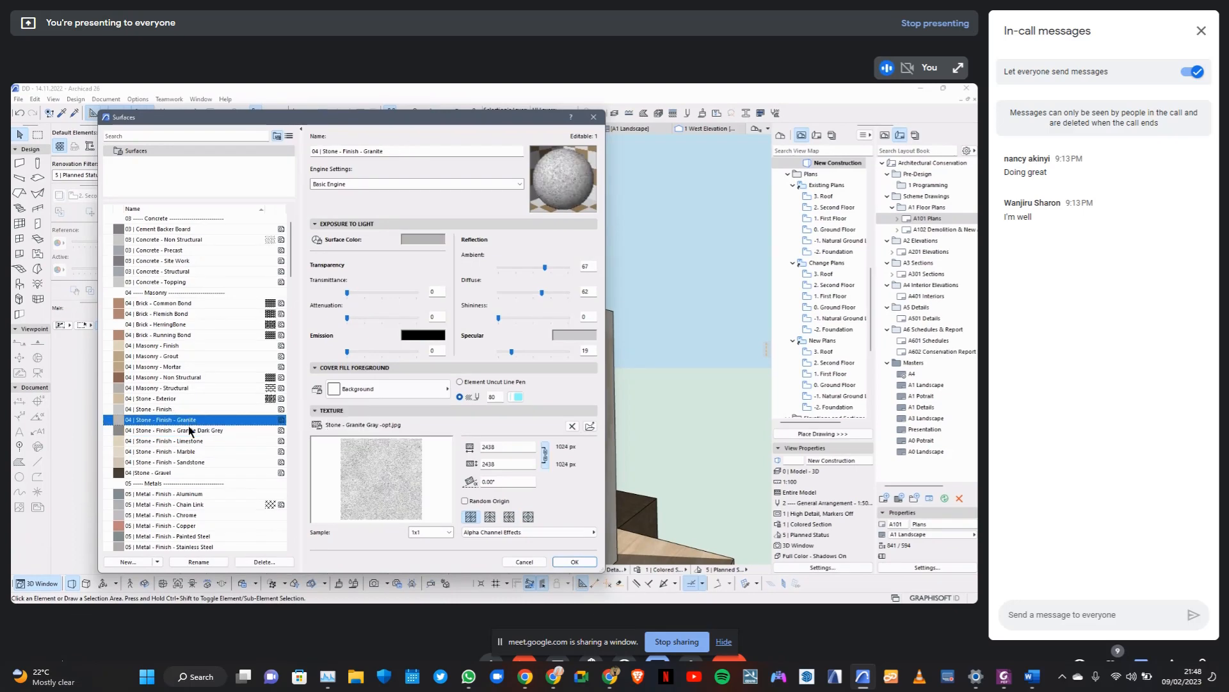
pyautogui.click(189, 430)
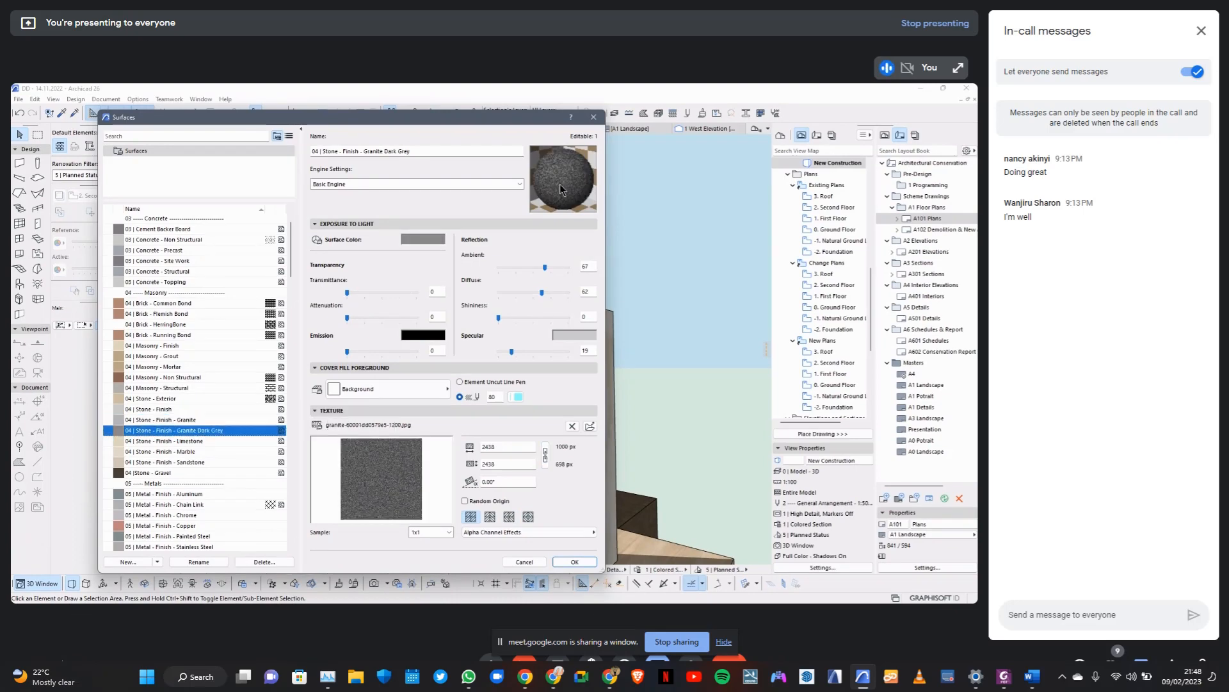
pyautogui.click(195, 441)
pyautogui.click(190, 451)
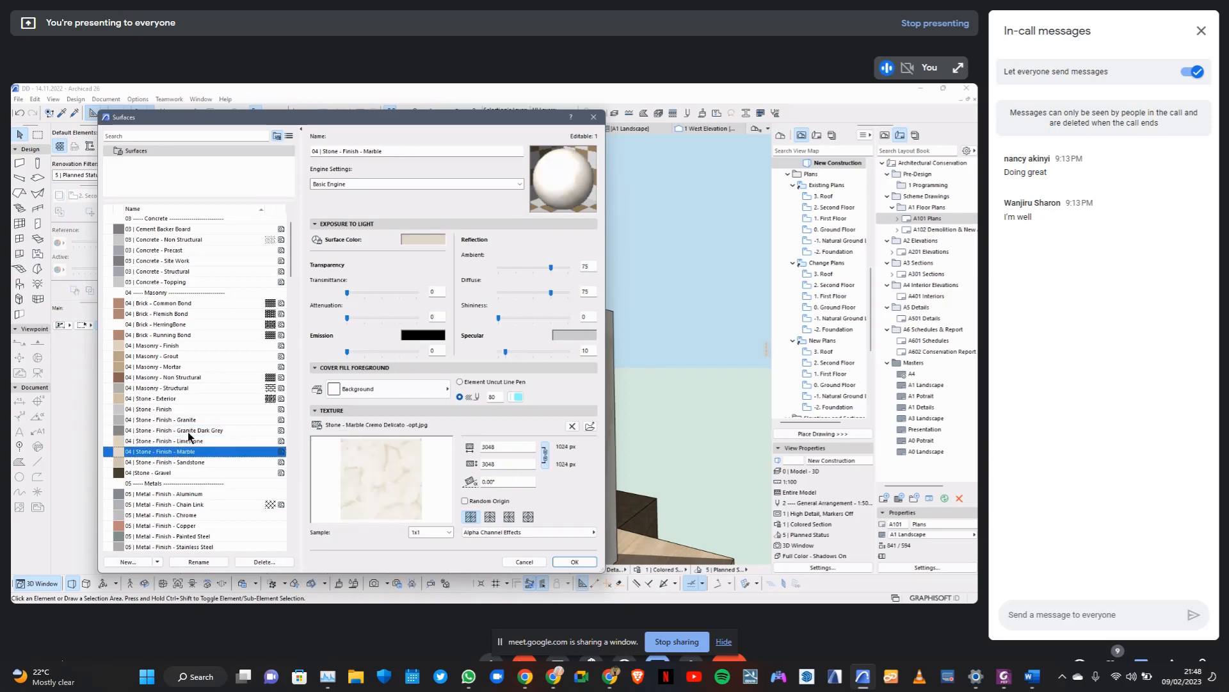
pyautogui.click(187, 431)
pyautogui.click(191, 420)
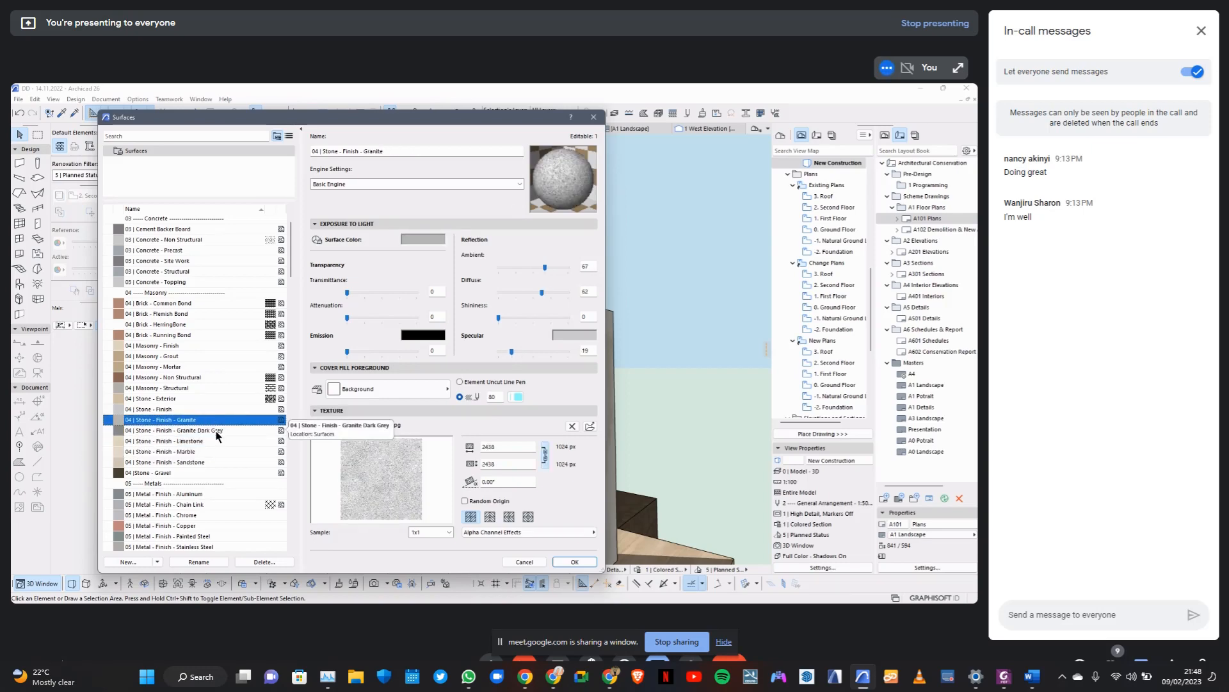
pyautogui.click(218, 432)
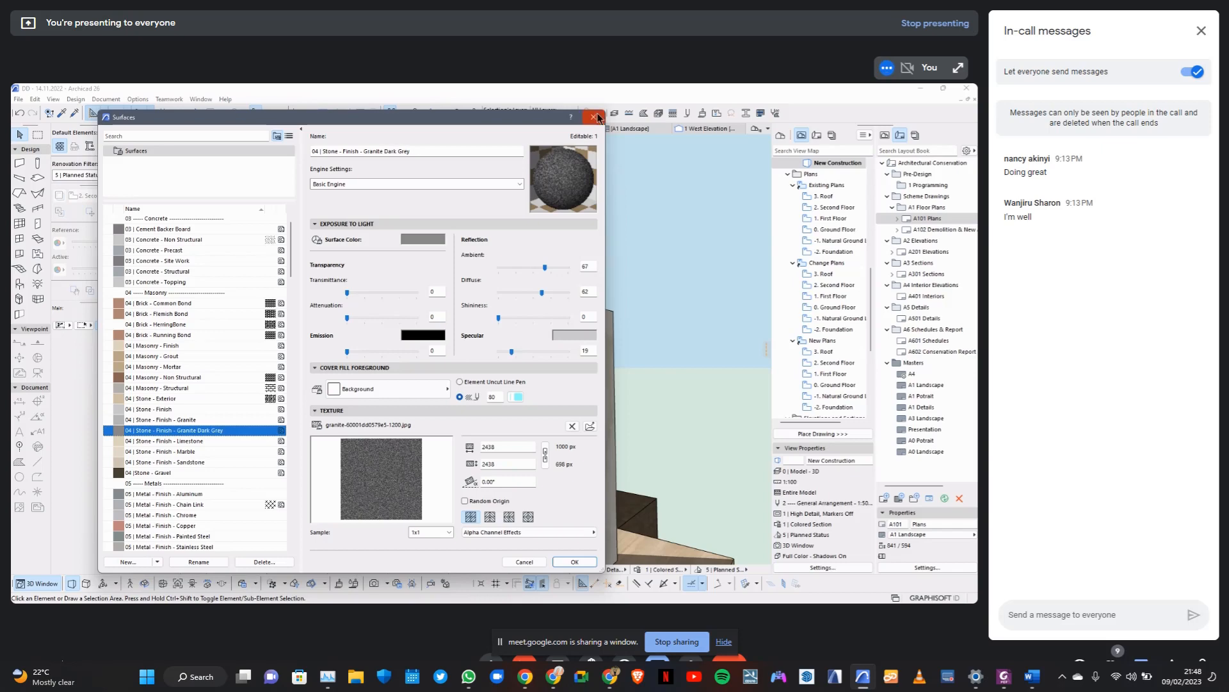
pyautogui.click(594, 117)
# Review the surface choices for the Granite building material and leave the Building Materials settings without changes.
pyautogui.click(658, 114)
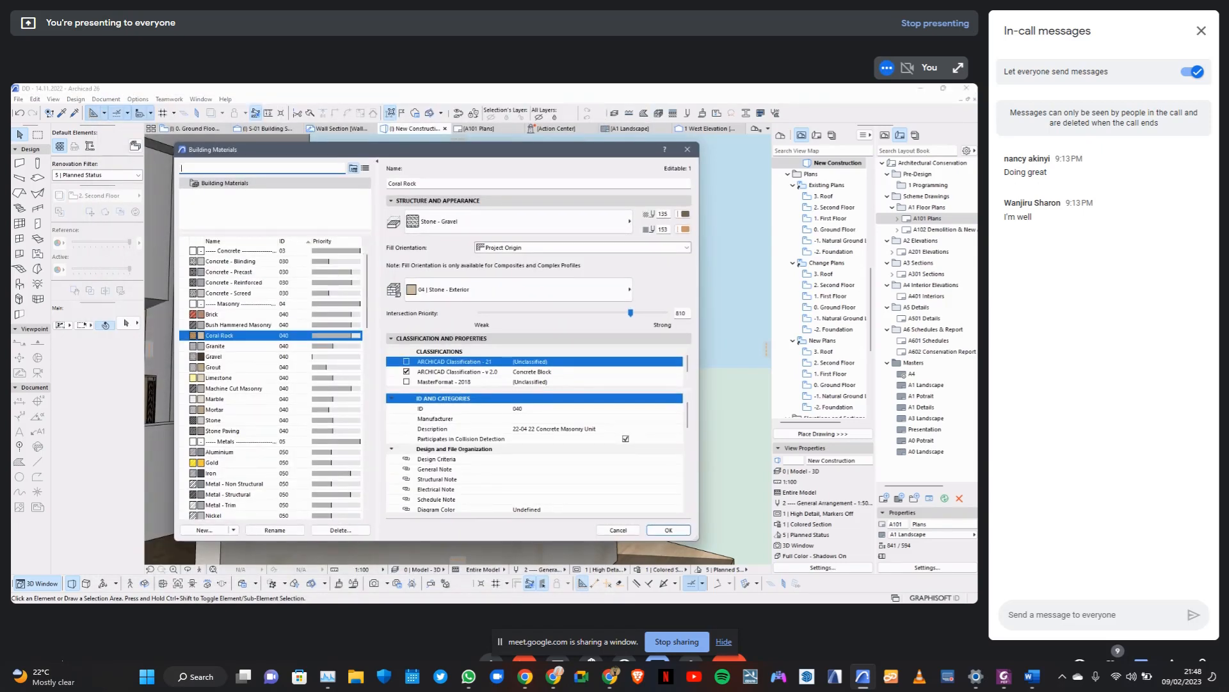
pyautogui.click(215, 345)
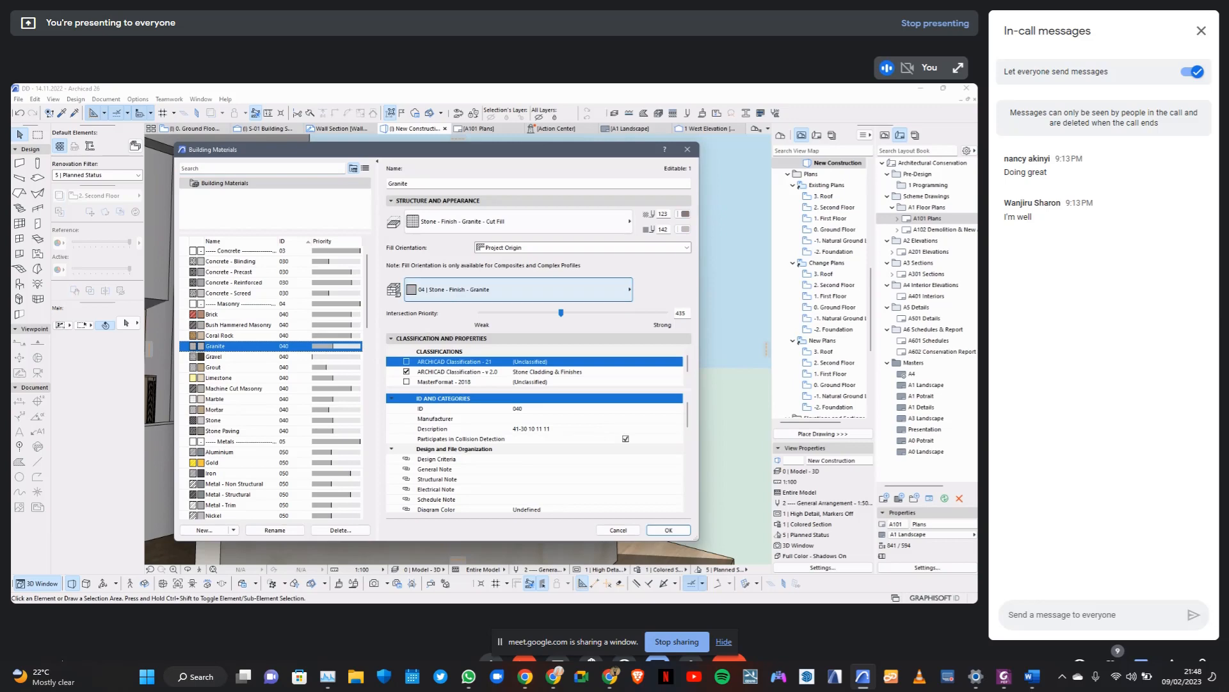
pyautogui.click(517, 289)
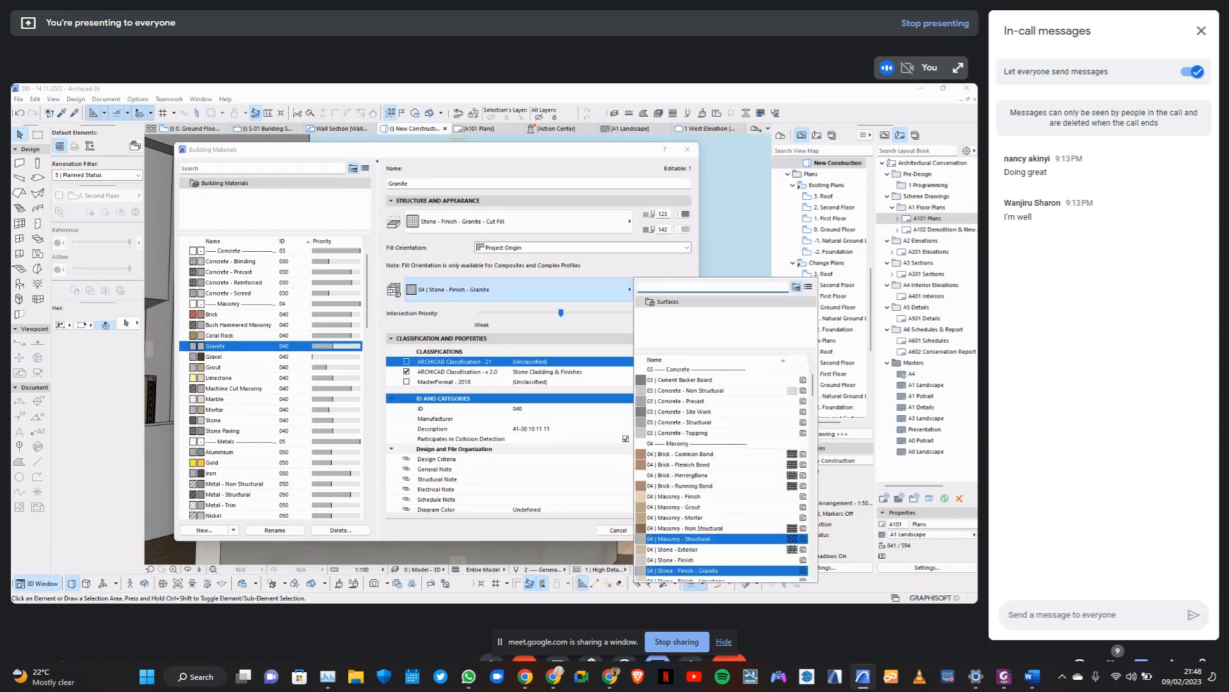
pyautogui.scroll(-2, 726, 538)
pyautogui.scroll(-1, 803, 518)
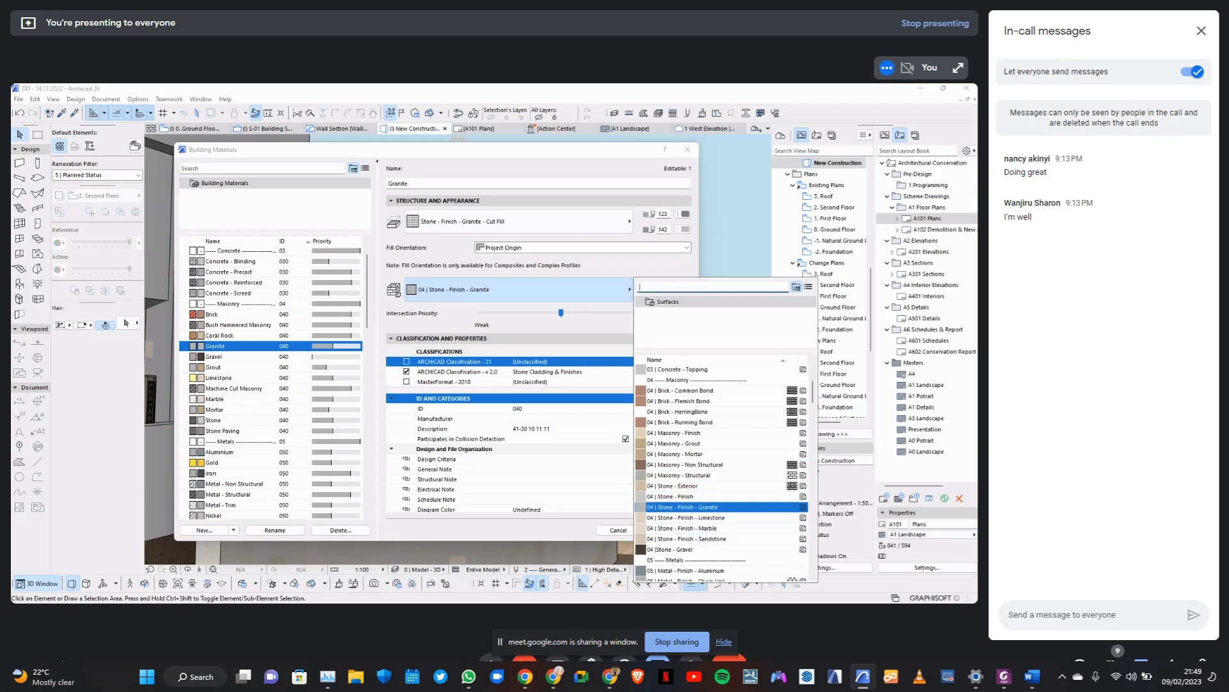
pyautogui.press('Escape')
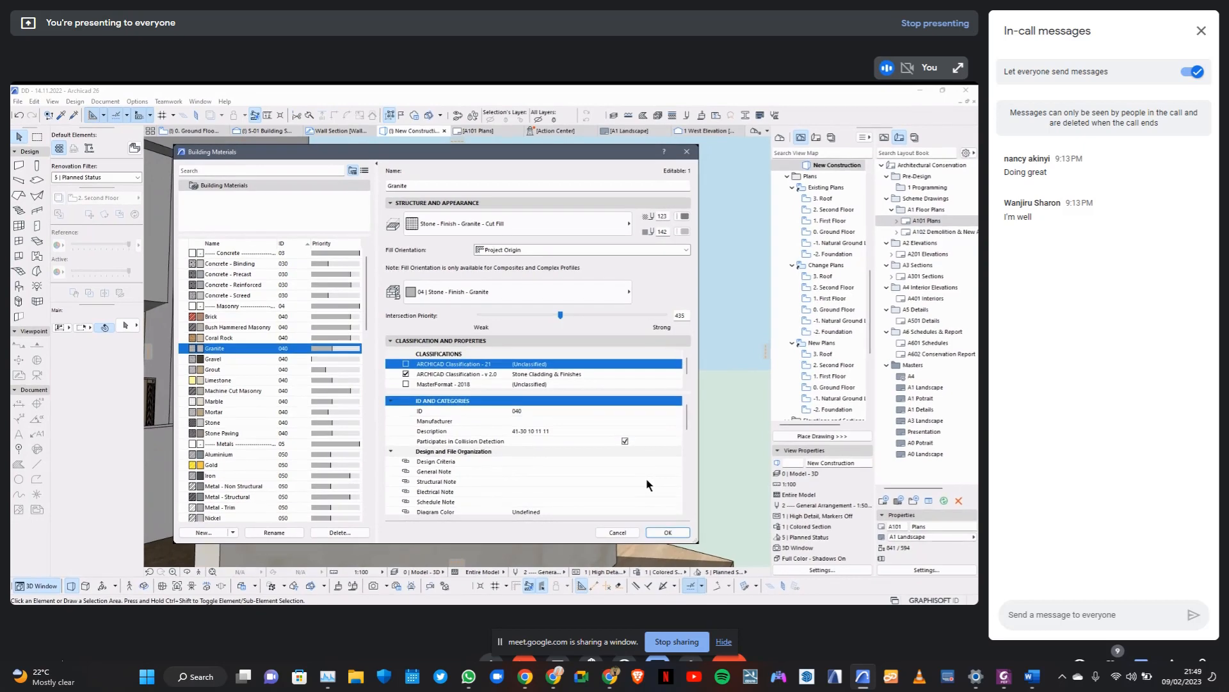
pyautogui.click(631, 530)
# Select the freestanding wall in the 3D view, check its surface override choices, and deselect it.
pyautogui.click(283, 255)
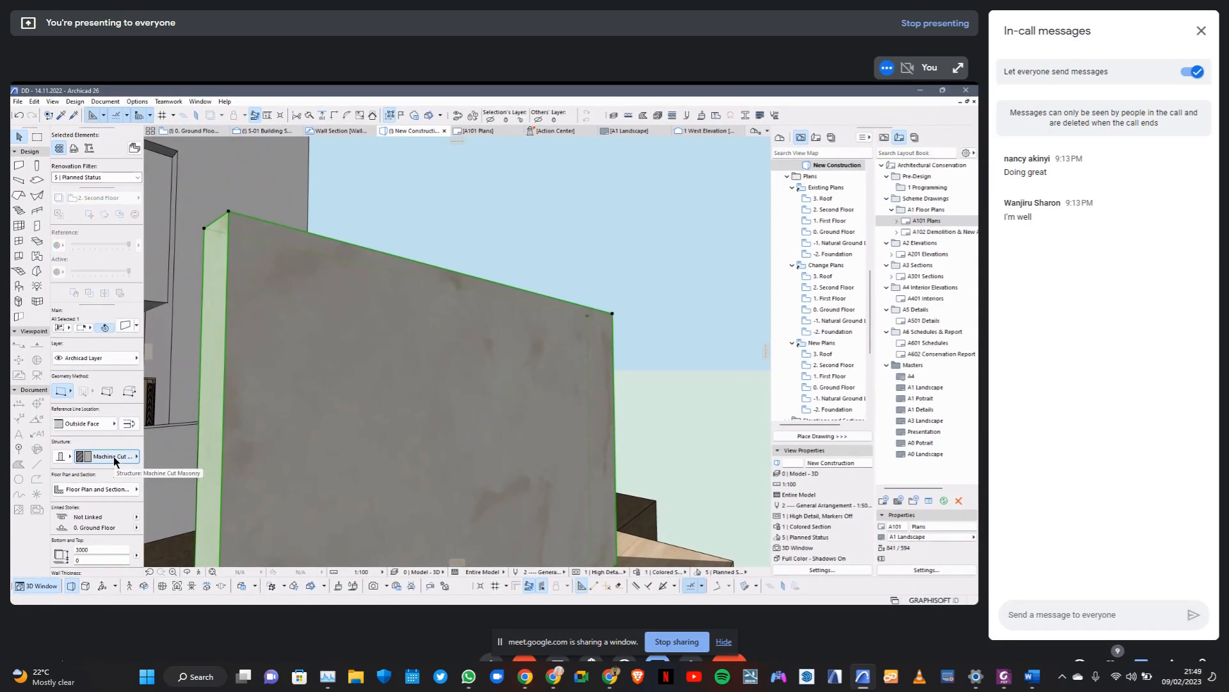
pyautogui.scroll(-3, 113, 456)
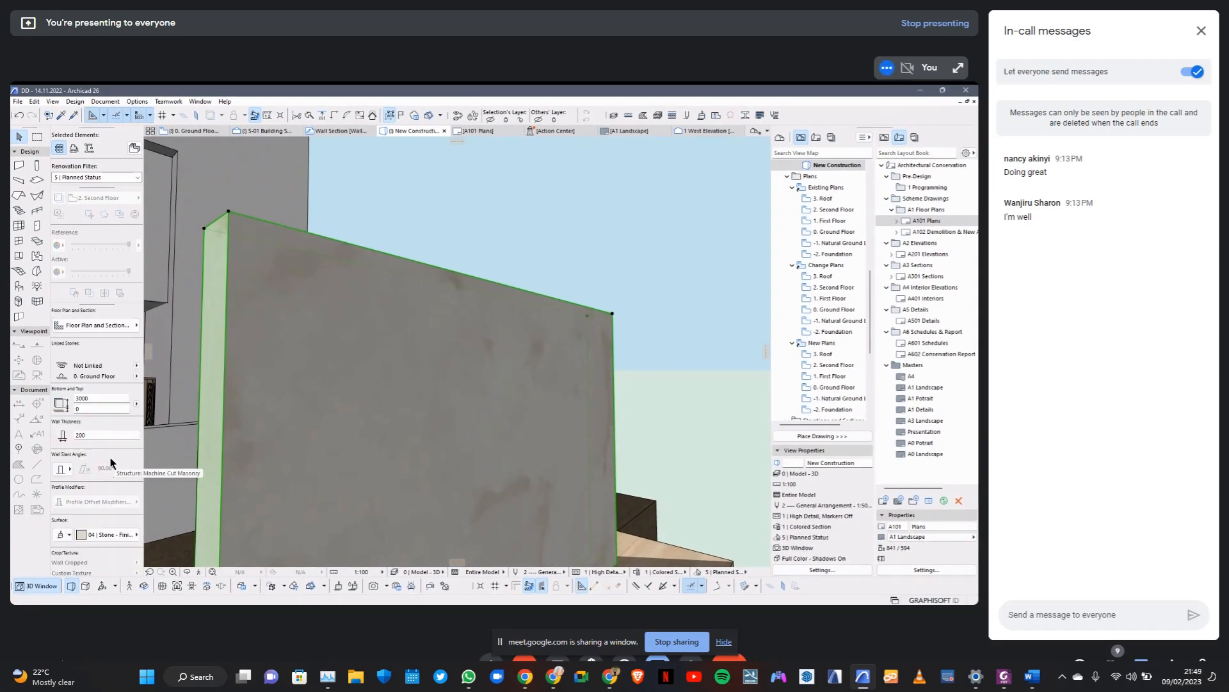
pyautogui.click(109, 534)
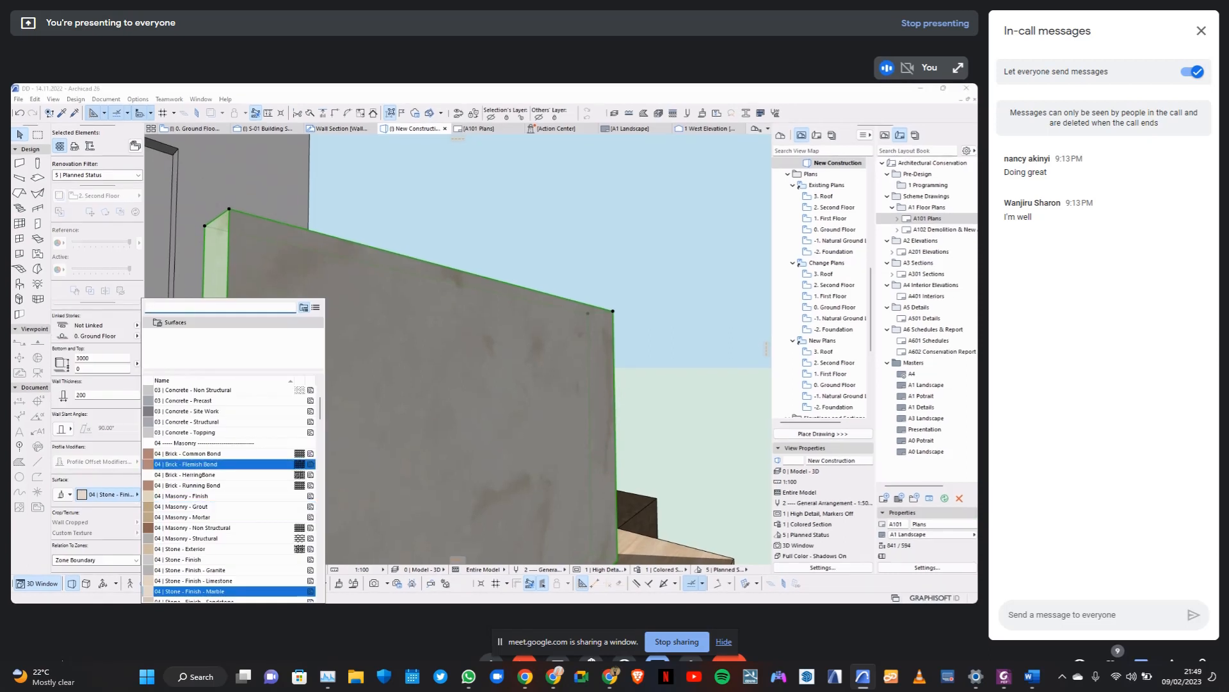
pyautogui.click(543, 314)
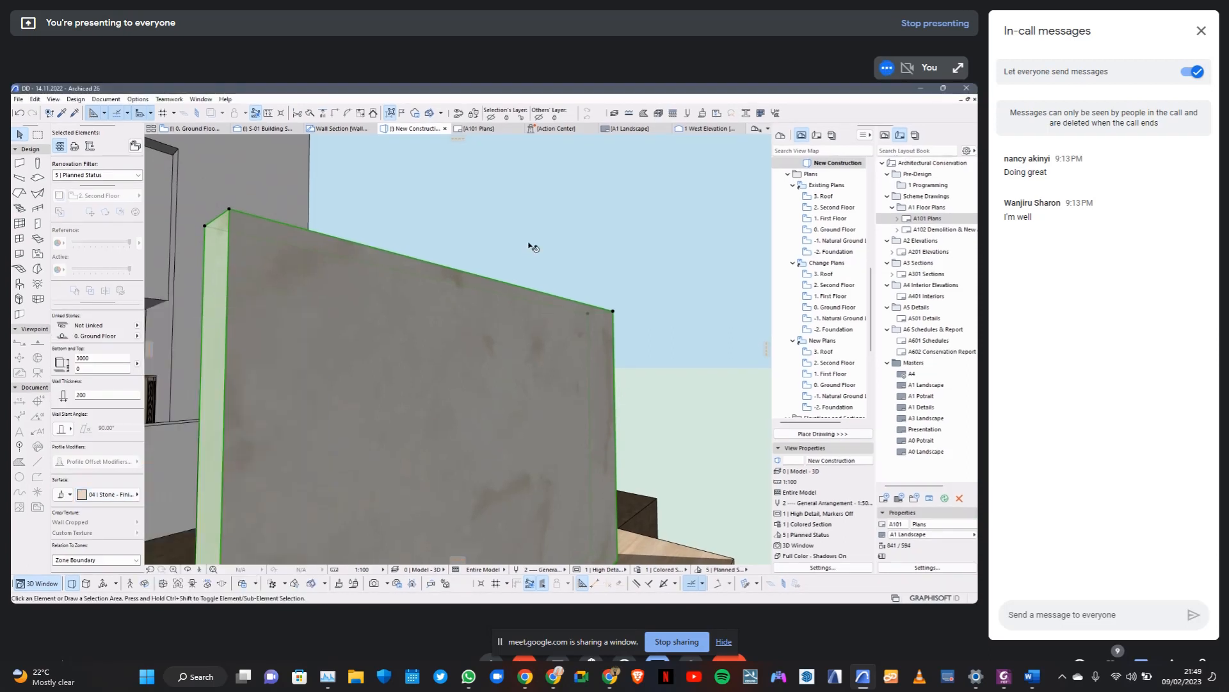
pyautogui.click(530, 246)
# Examine the building's exterior walls, tower and balcony in 3D, and inspect the Coral Rock parapet wall at roof level.
pyautogui.scroll(-5, 527, 435)
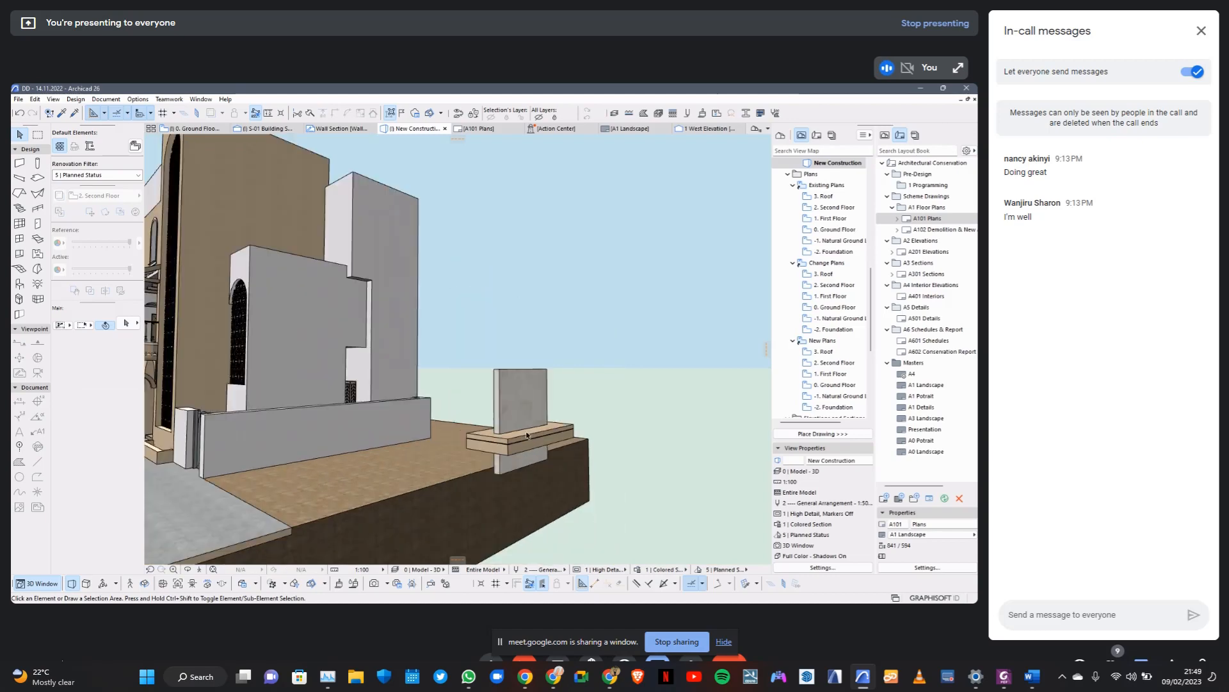
pyautogui.scroll(5, 541, 338)
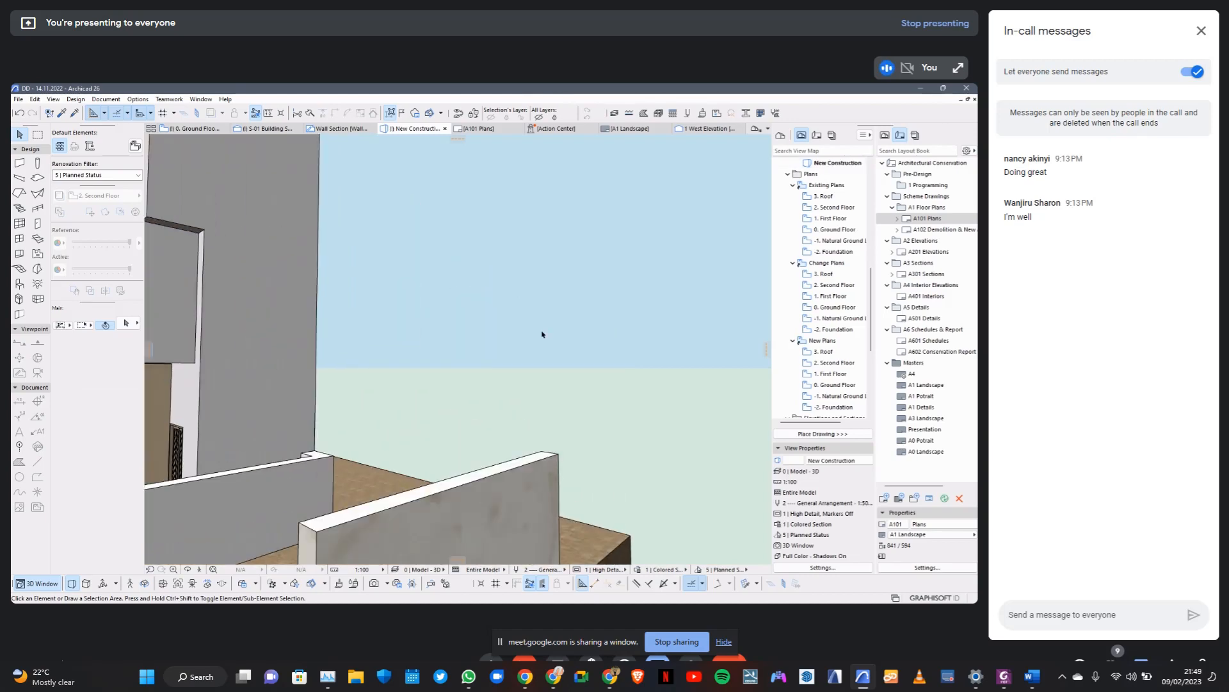
pyautogui.scroll(-3, 542, 333)
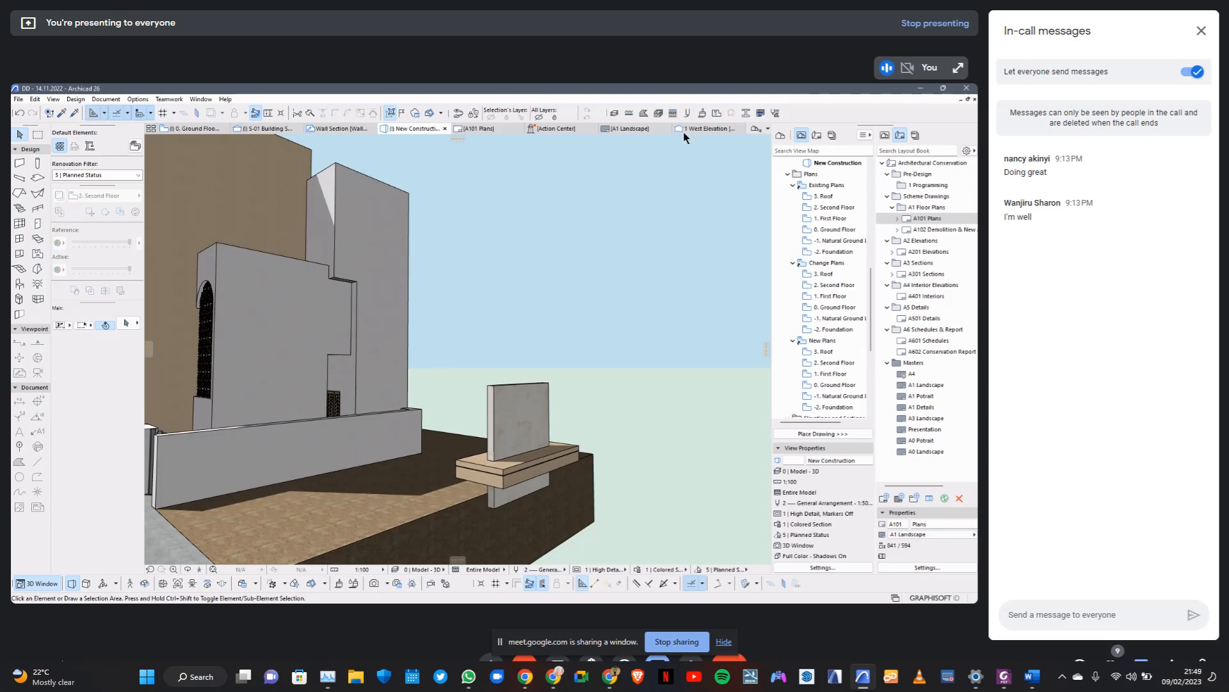
pyautogui.scroll(-5, 613, 184)
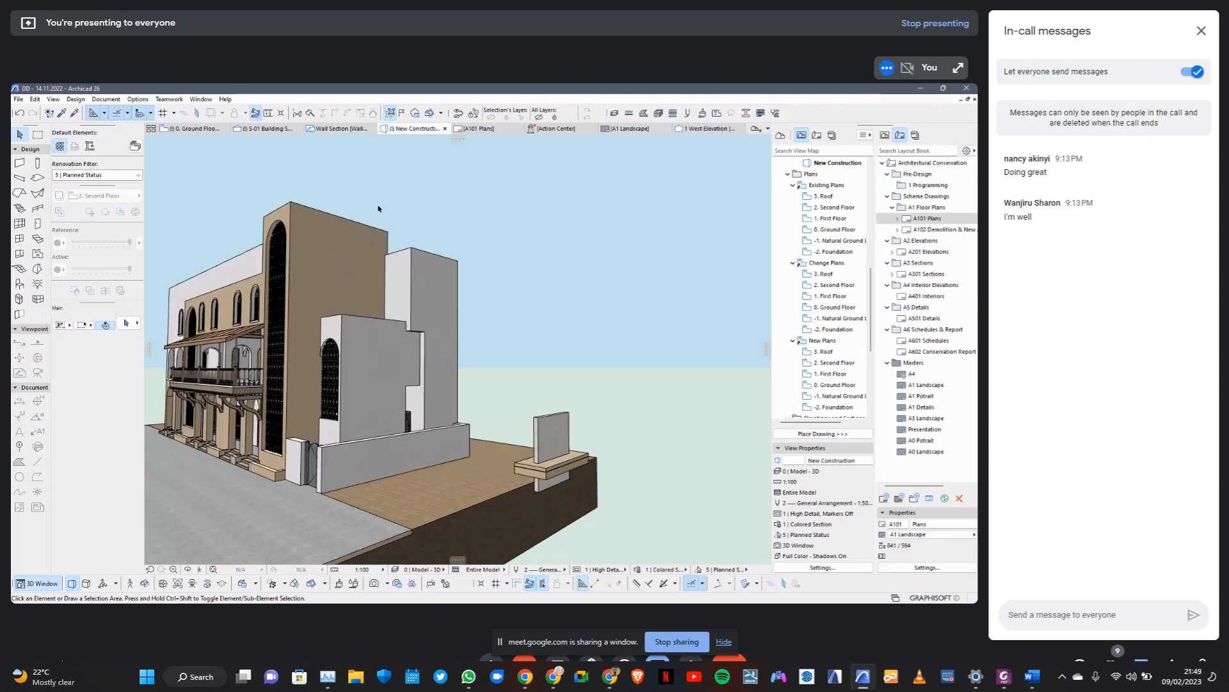
pyautogui.scroll(5, 337, 210)
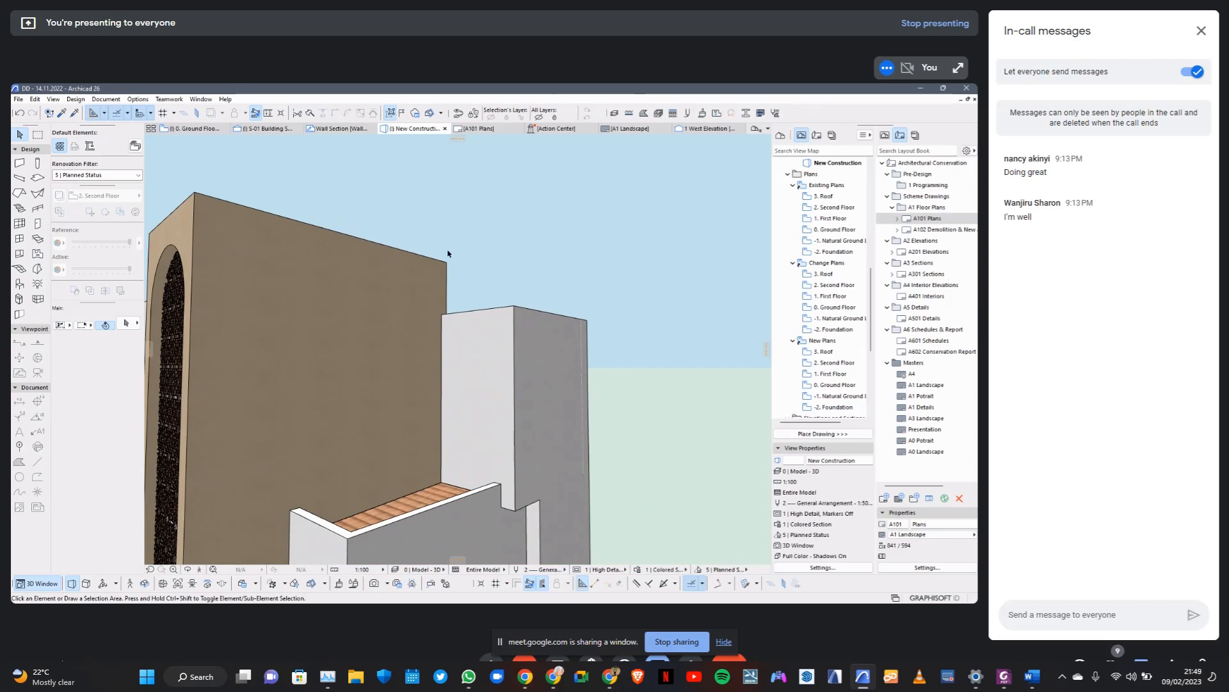
pyautogui.scroll(-5, 447, 254)
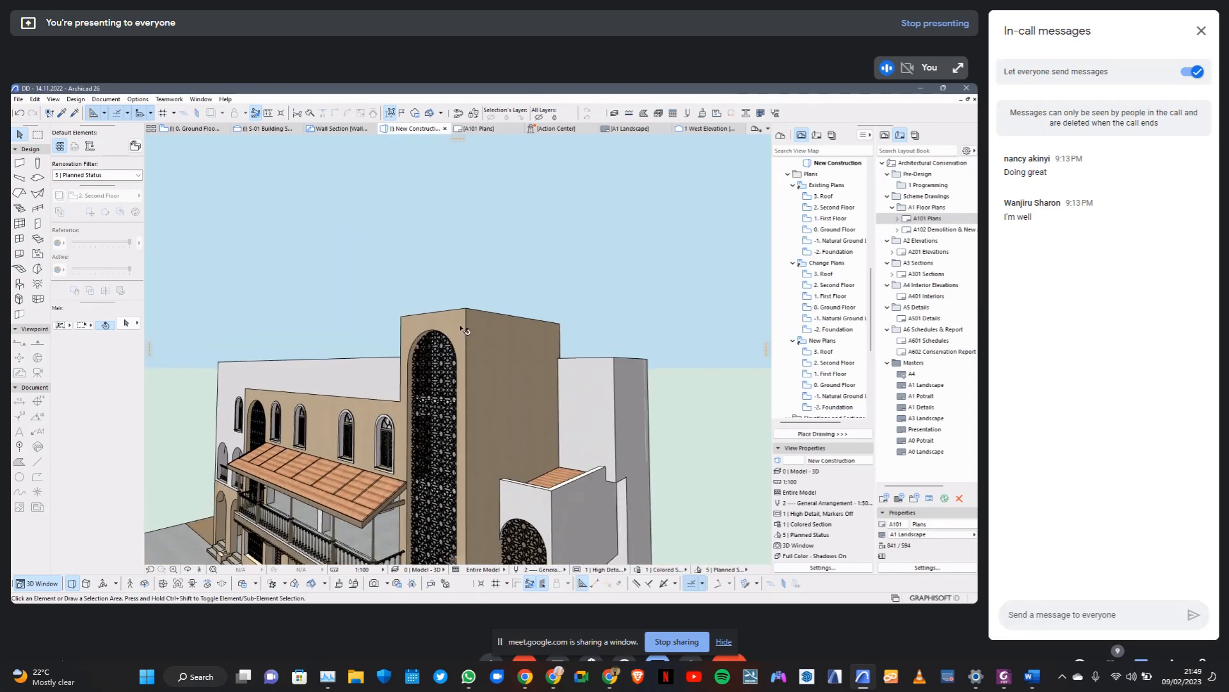
pyautogui.moveTo(459, 324); pyautogui.dragTo(472, 286)
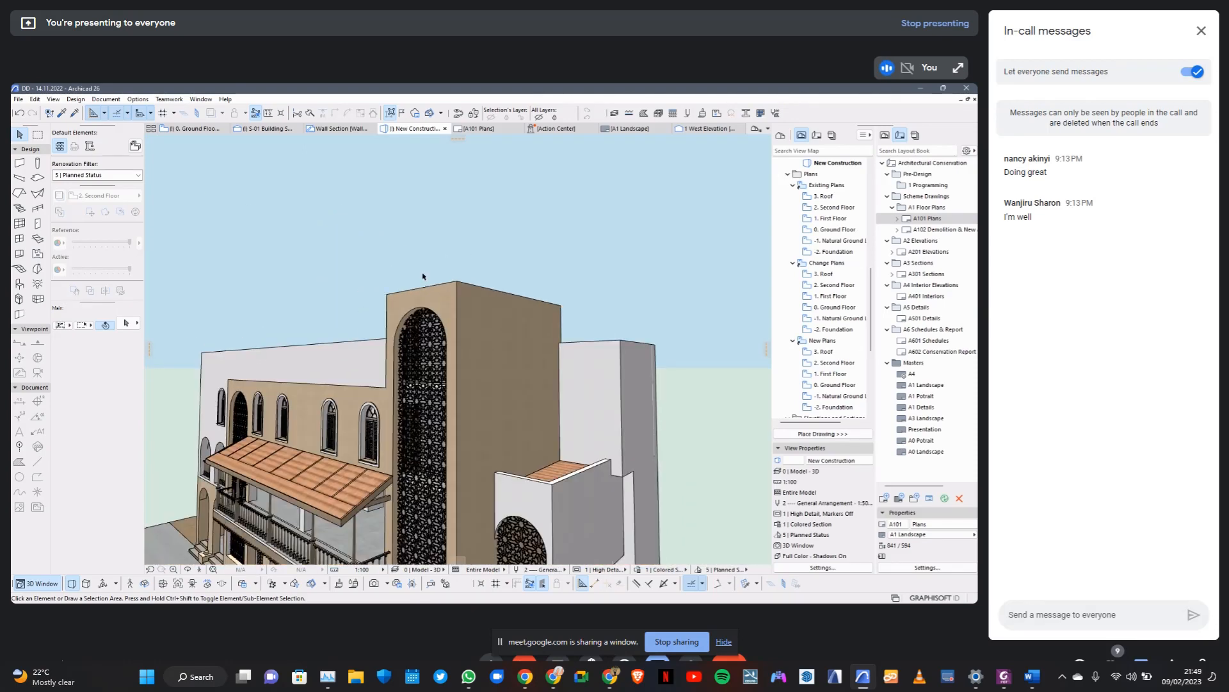
pyautogui.scroll(-3, 408, 336)
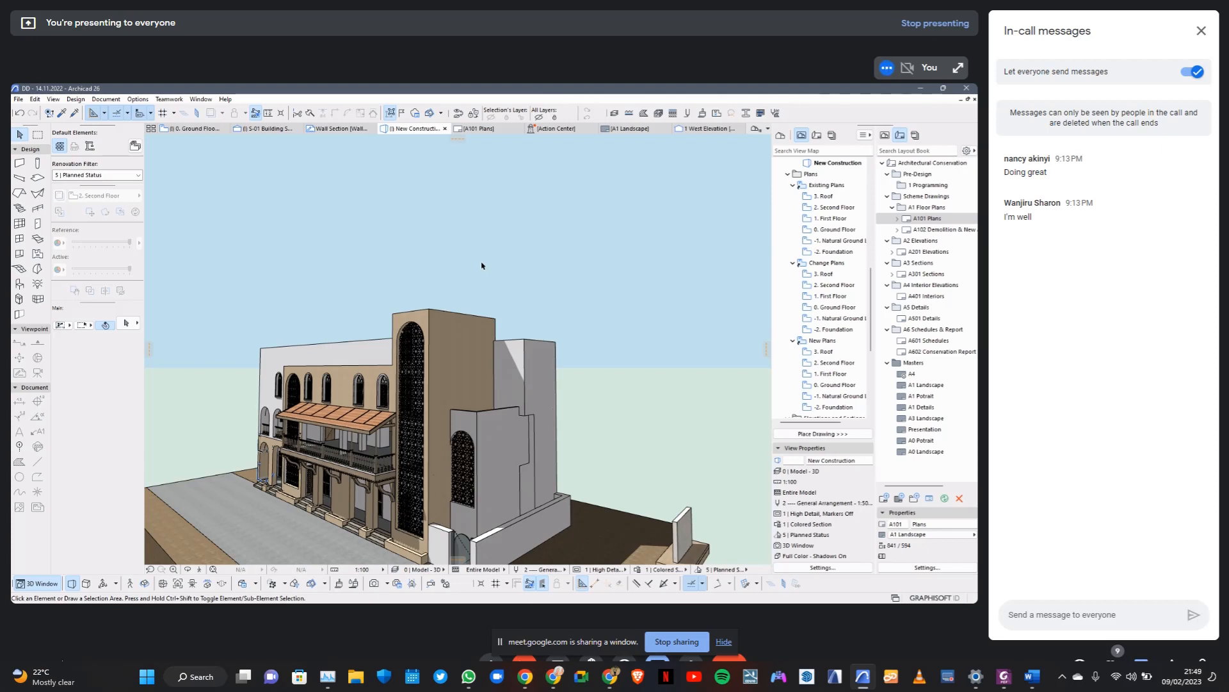
pyautogui.click(537, 349)
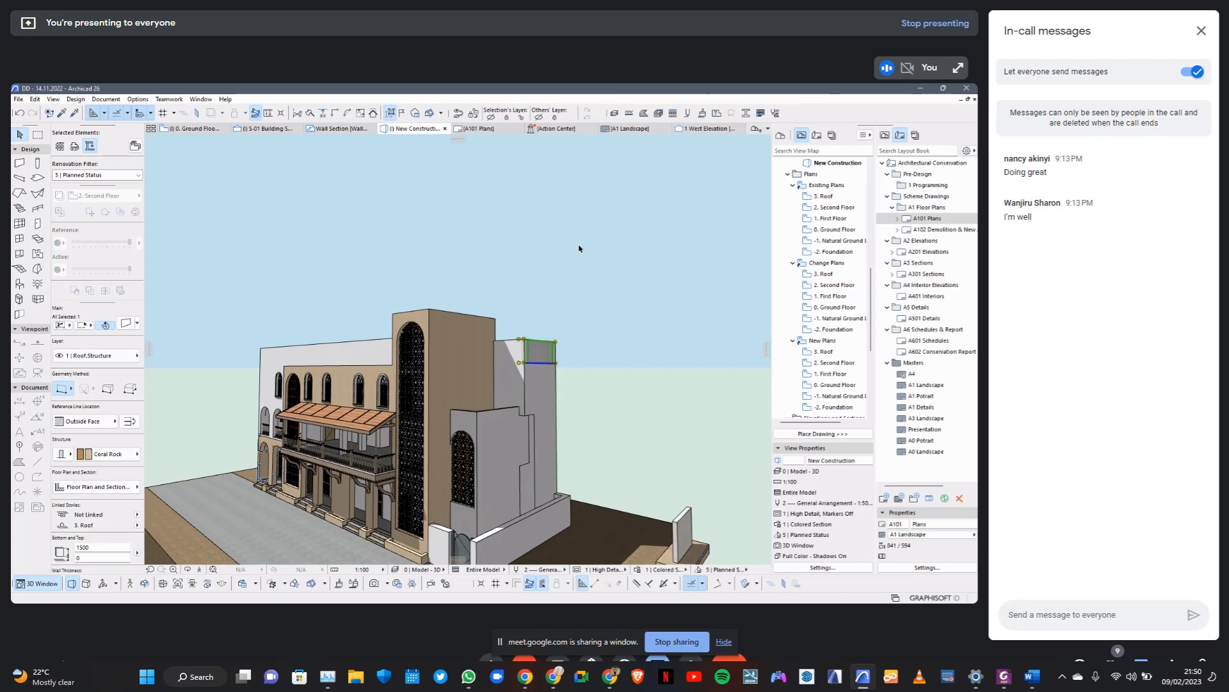
pyautogui.click(472, 258)
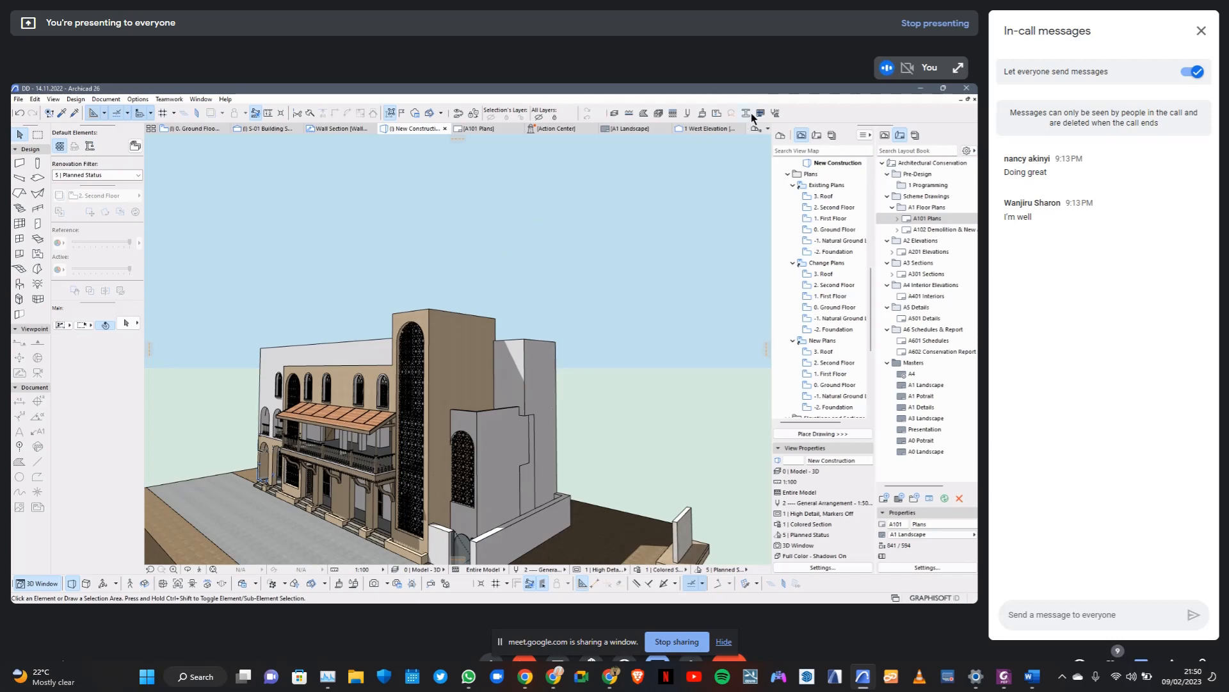
# Select the curved timber bracket beneath the balcony beside the tower screen and examine its shape in the 3D view.
pyautogui.scroll(5, 374, 444)
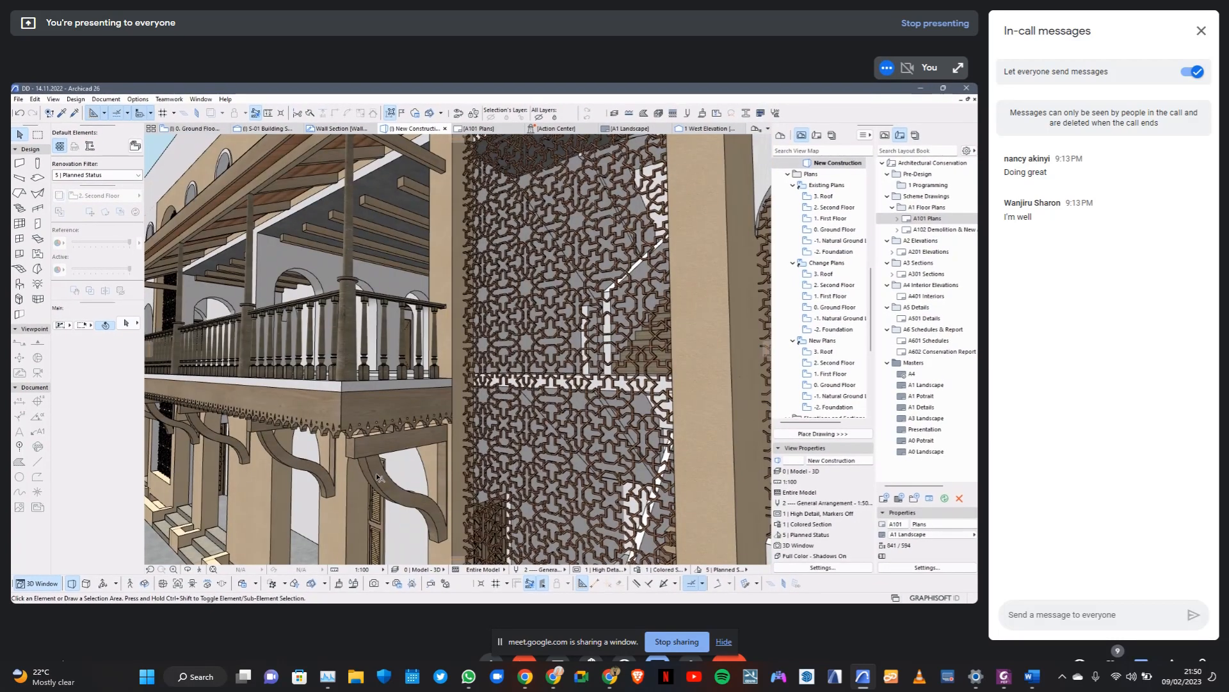
pyautogui.scroll(3, 374, 445)
pyautogui.click(373, 443)
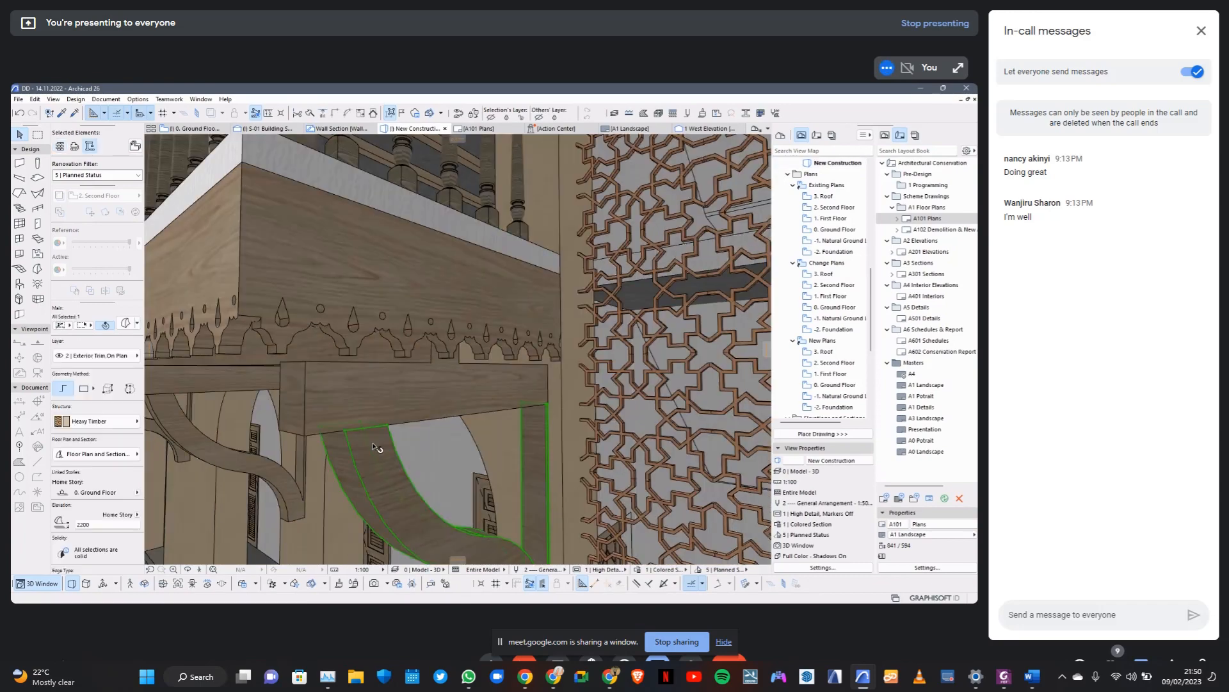
pyautogui.scroll(-3, 396, 487)
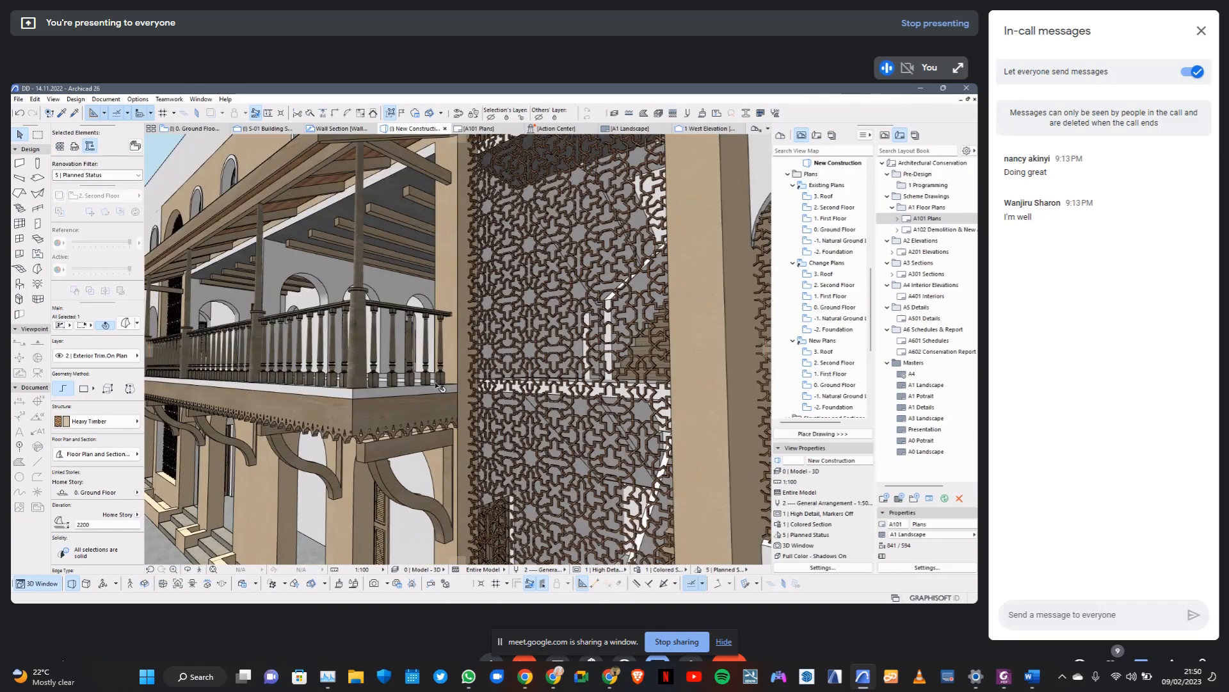
pyautogui.scroll(4, 449, 492)
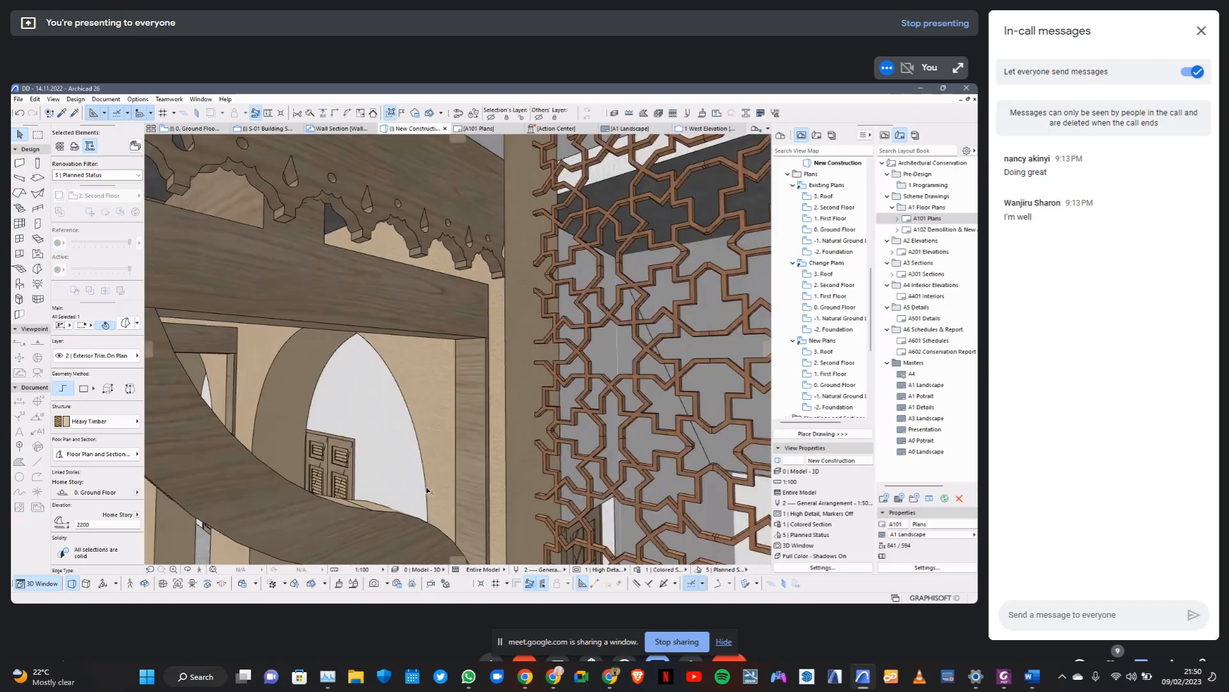
pyautogui.scroll(-4, 426, 477)
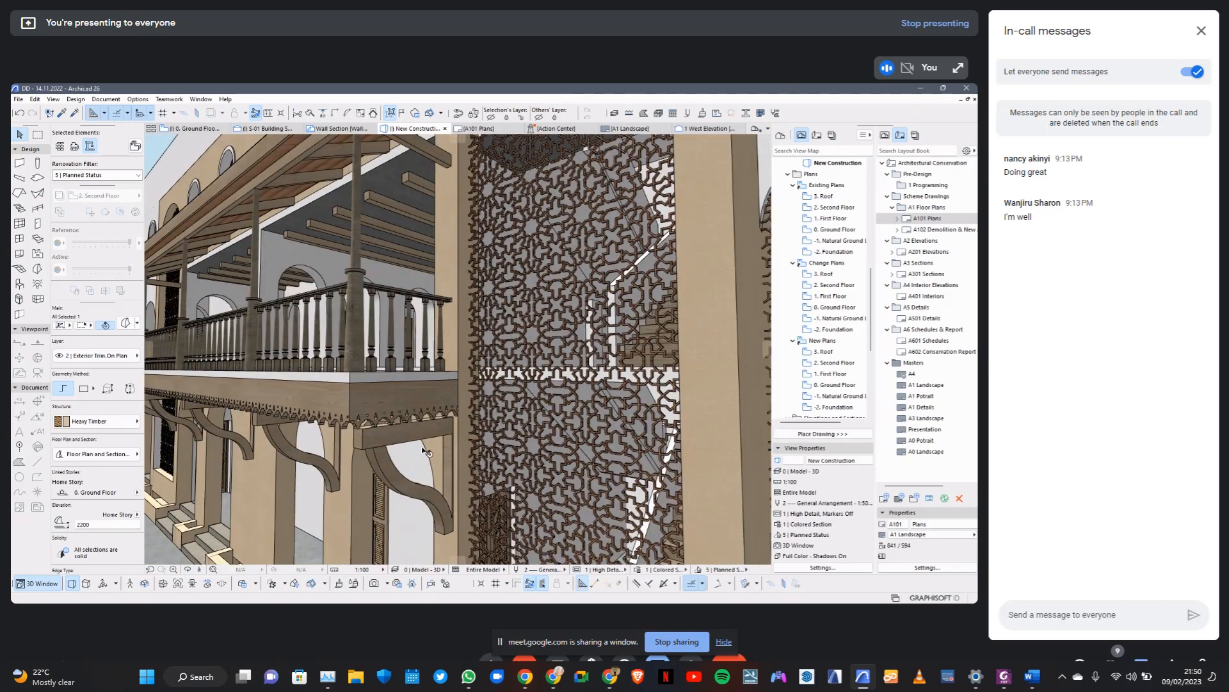
pyautogui.scroll(1, 399, 445)
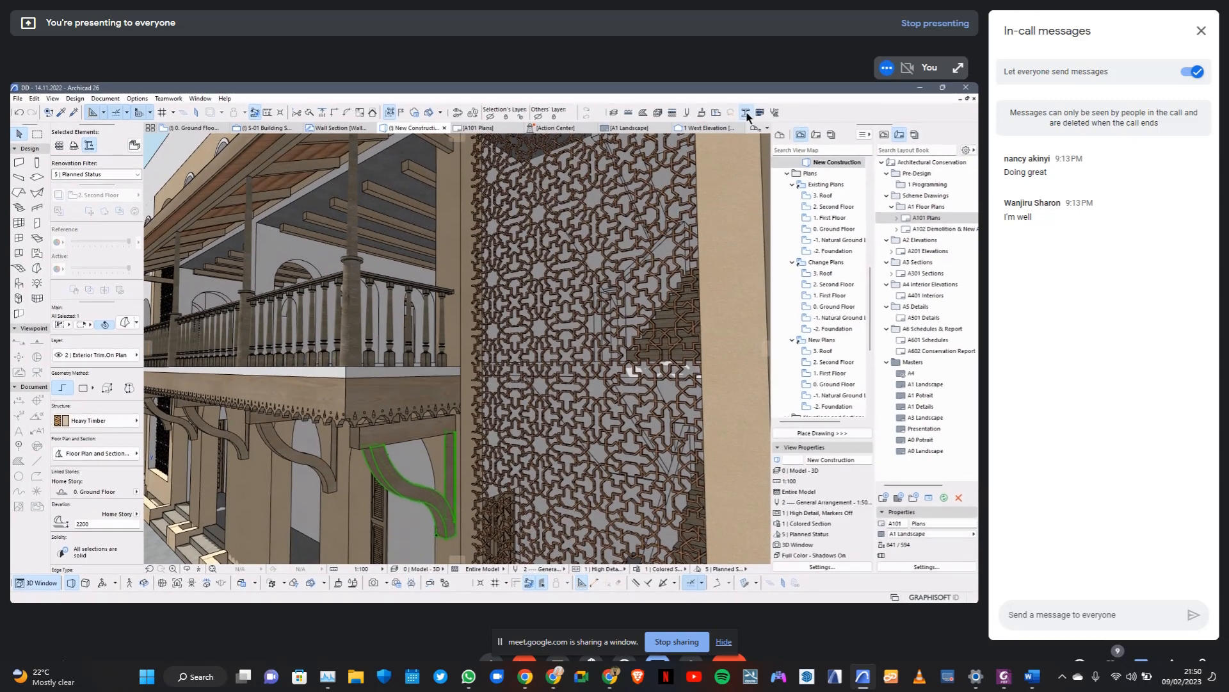
# Show the Profile Manager over the balcony area of the model and close it without changes.
pyautogui.click(746, 113)
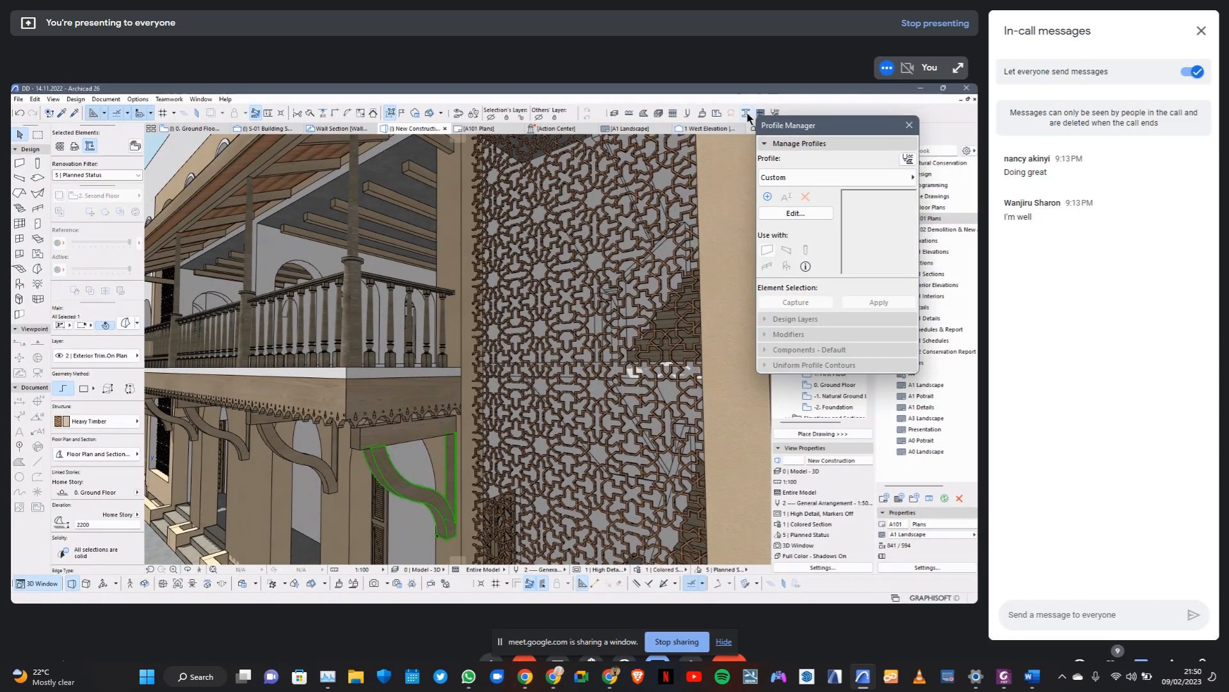
pyautogui.click(859, 127)
pyautogui.moveTo(858, 126); pyautogui.dragTo(325, 164)
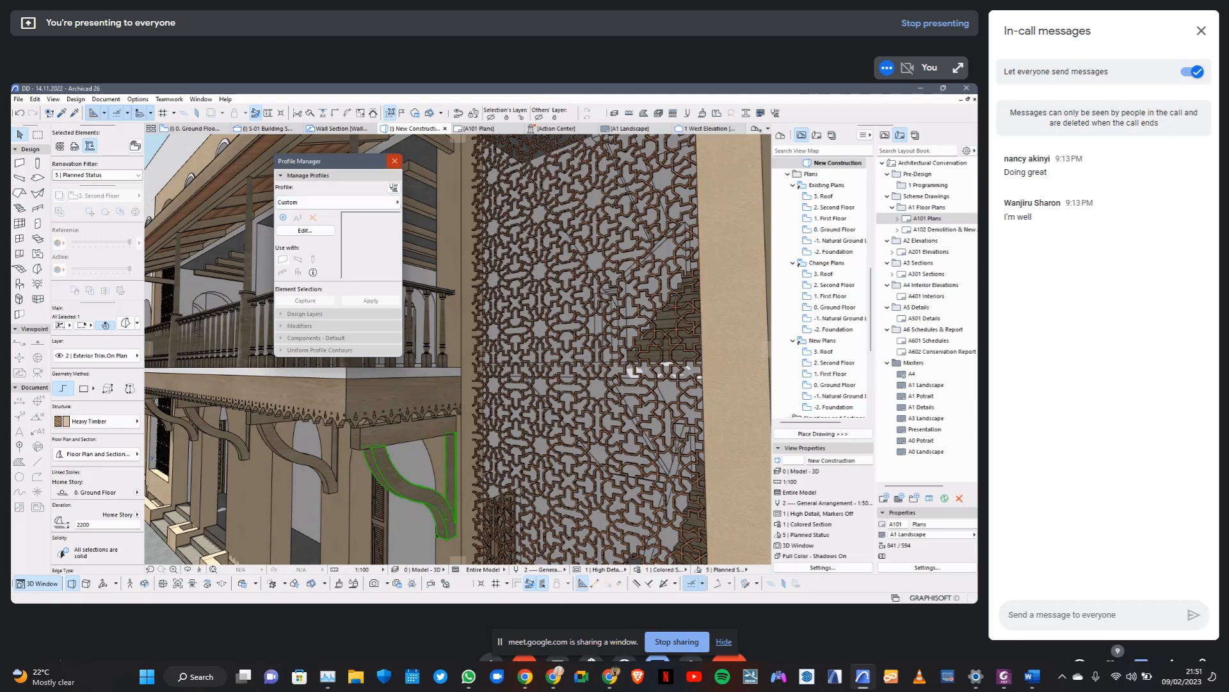
pyautogui.click(395, 161)
# Examine the balcony and its curved timber bracket from the side in 3D, and select the bracket in profile view.
pyautogui.scroll(5, 424, 503)
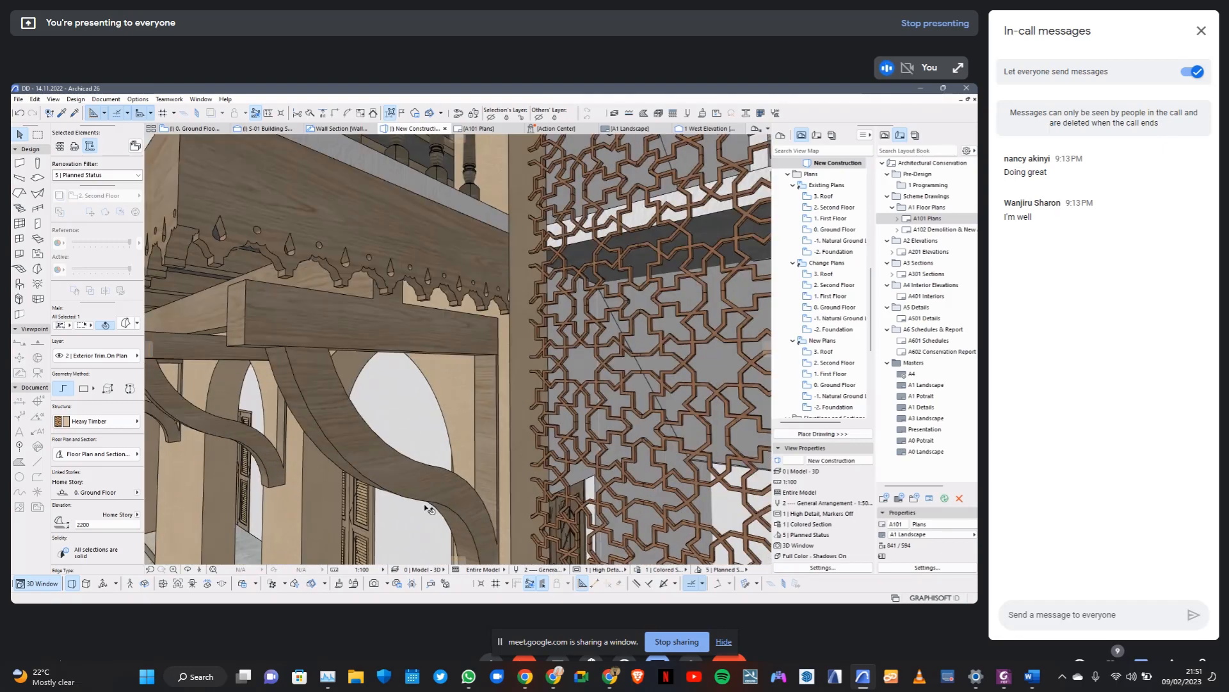
pyautogui.scroll(-5, 307, 374)
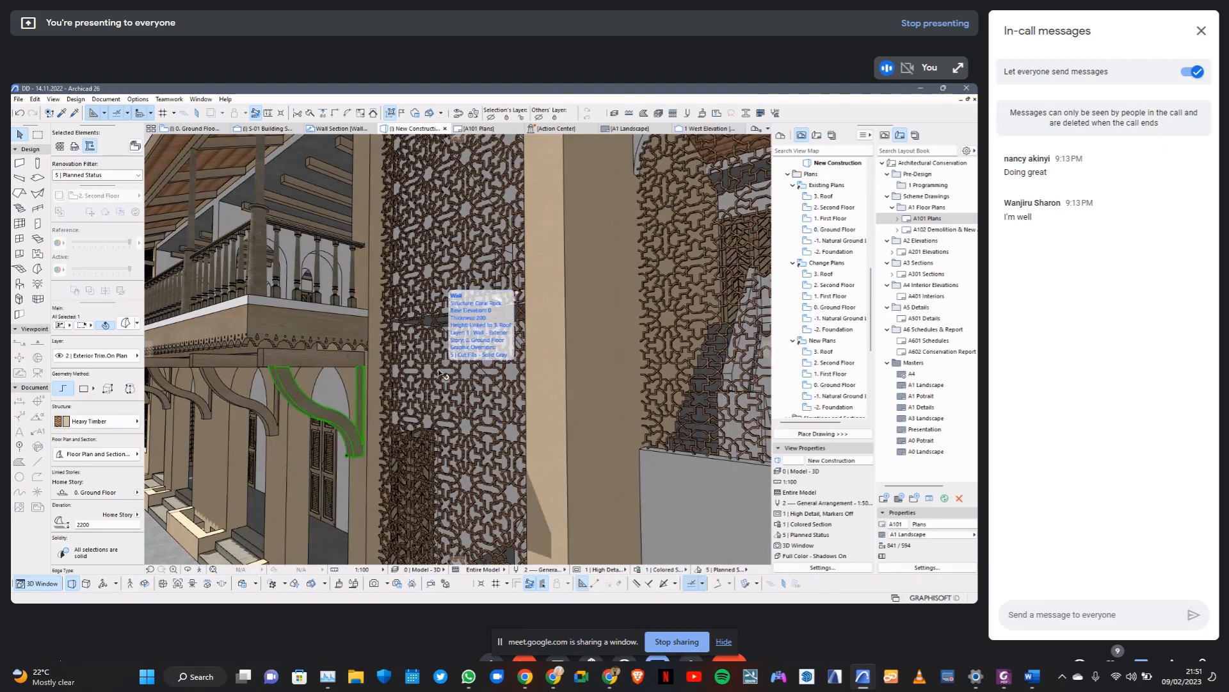
pyautogui.click(187, 570)
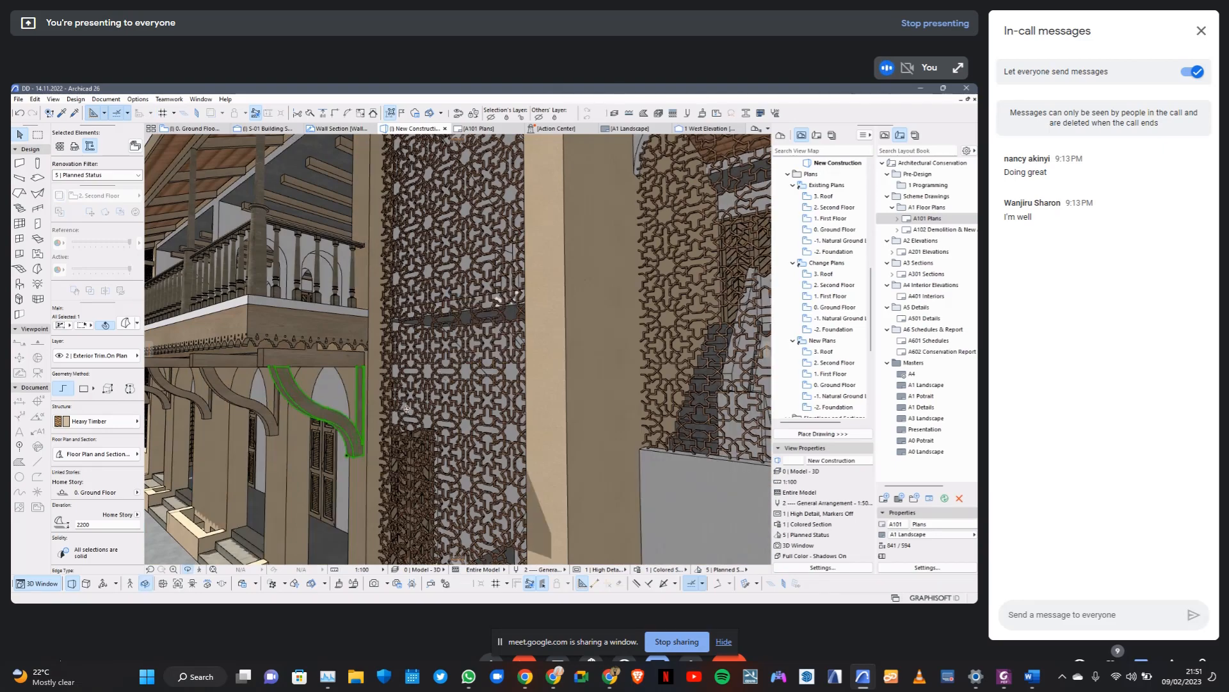
pyautogui.moveTo(407, 408); pyautogui.dragTo(305, 396)
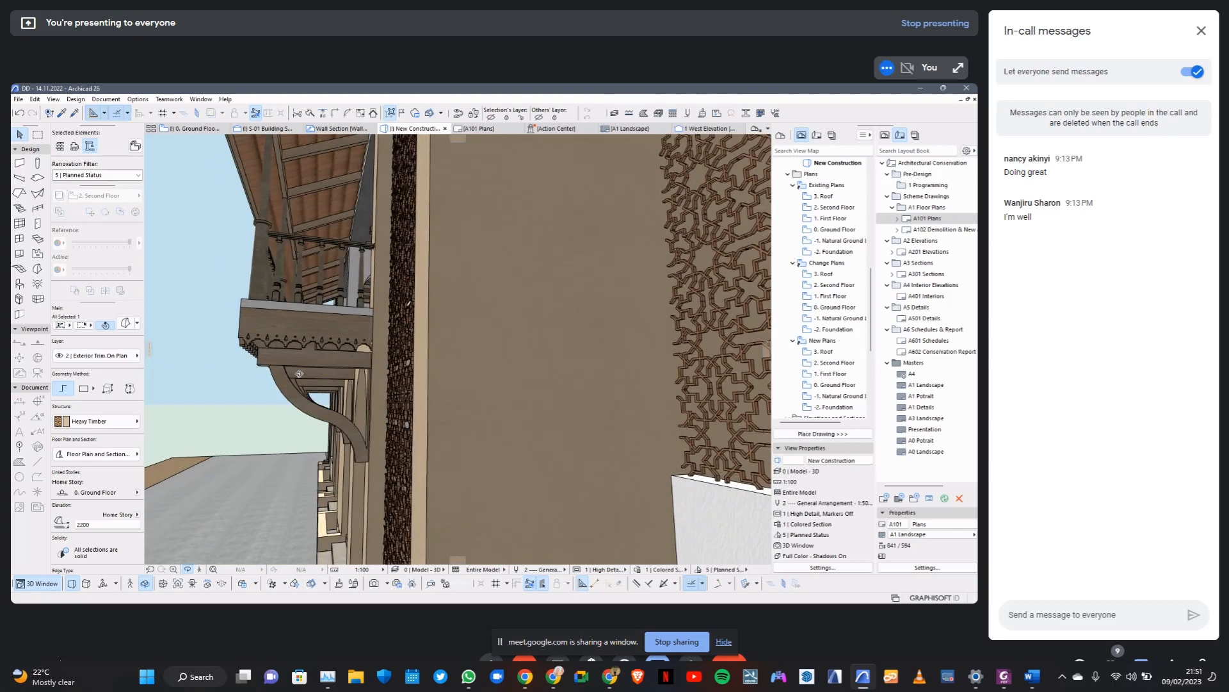
pyautogui.scroll(3, 299, 373)
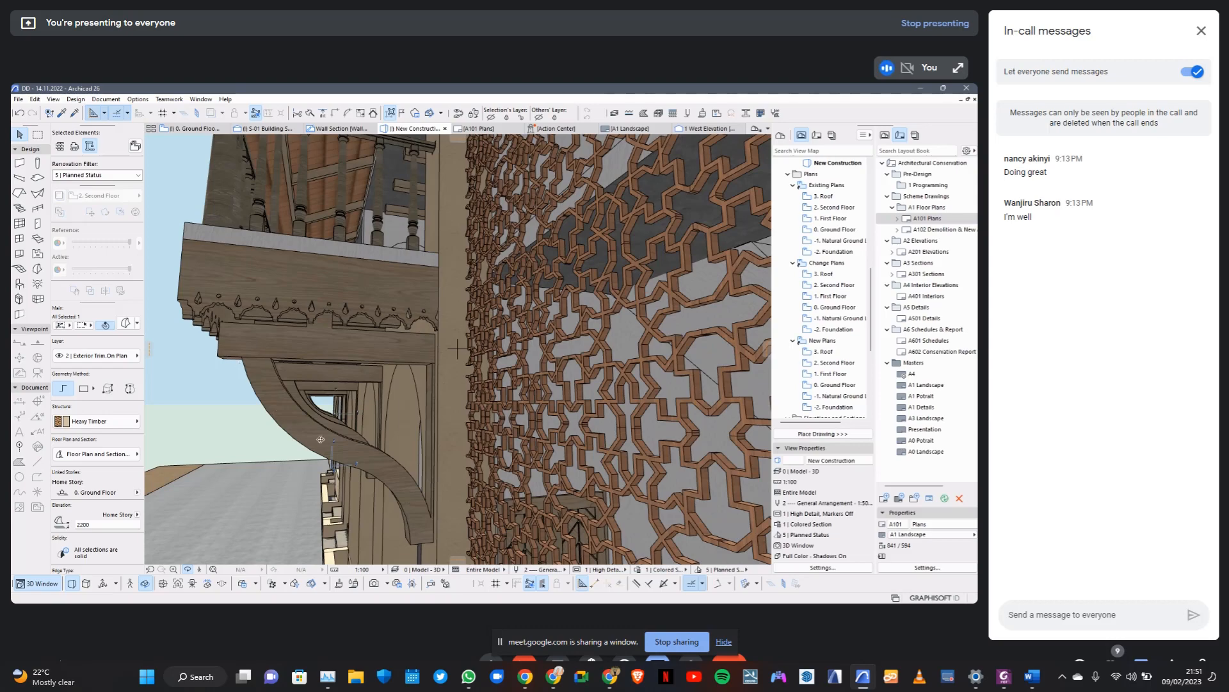
pyautogui.moveTo(321, 452); pyautogui.dragTo(375, 453)
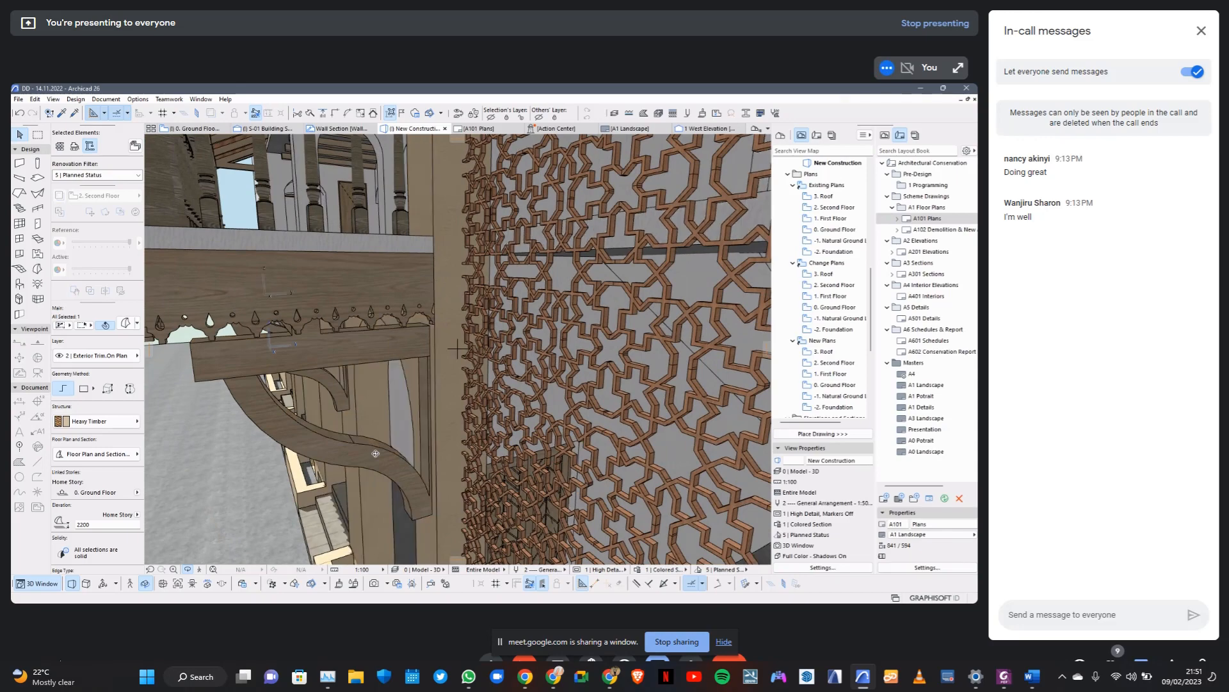
pyautogui.scroll(-8, 578, 397)
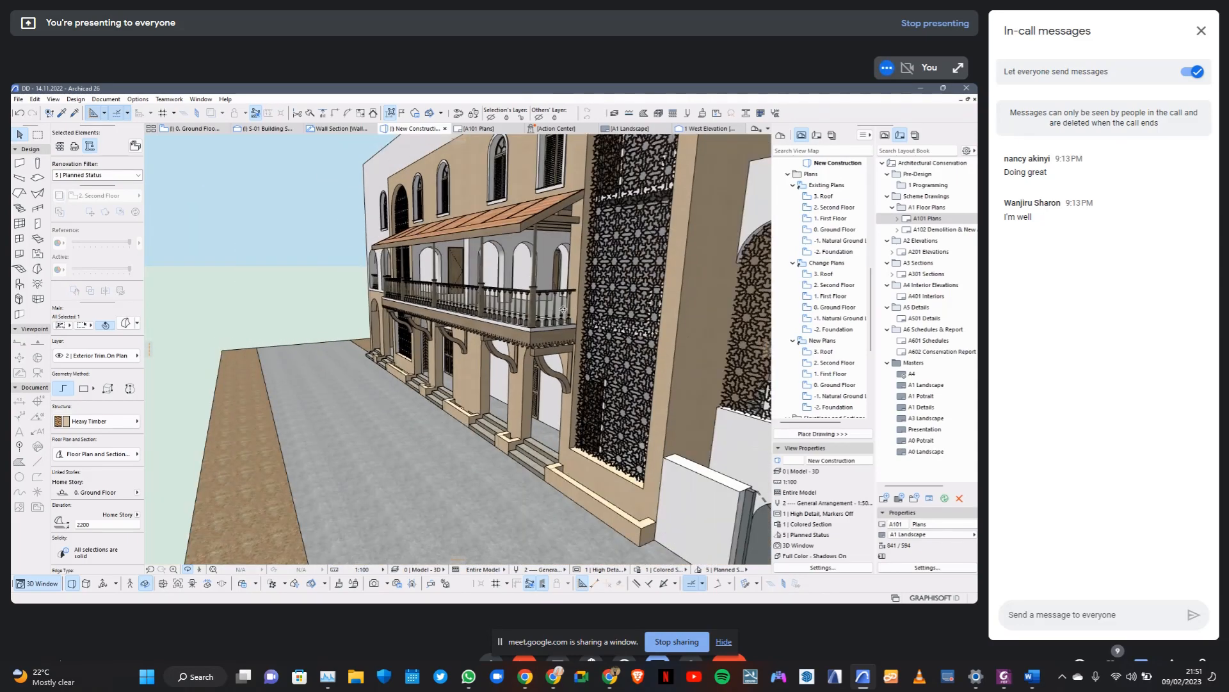
pyautogui.scroll(10, 571, 206)
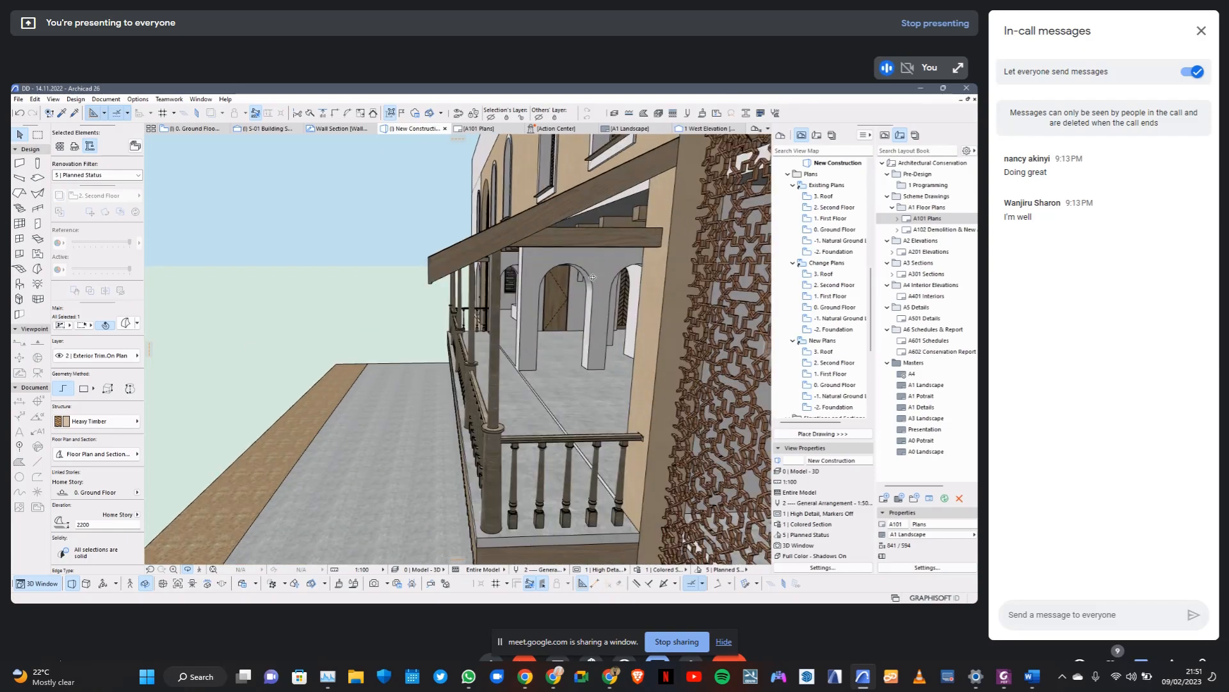
pyautogui.keyDown('shift'); pyautogui.moveTo(592, 276); pyautogui.dragTo(558, 415, button='middle'); pyautogui.keyUp('shift')
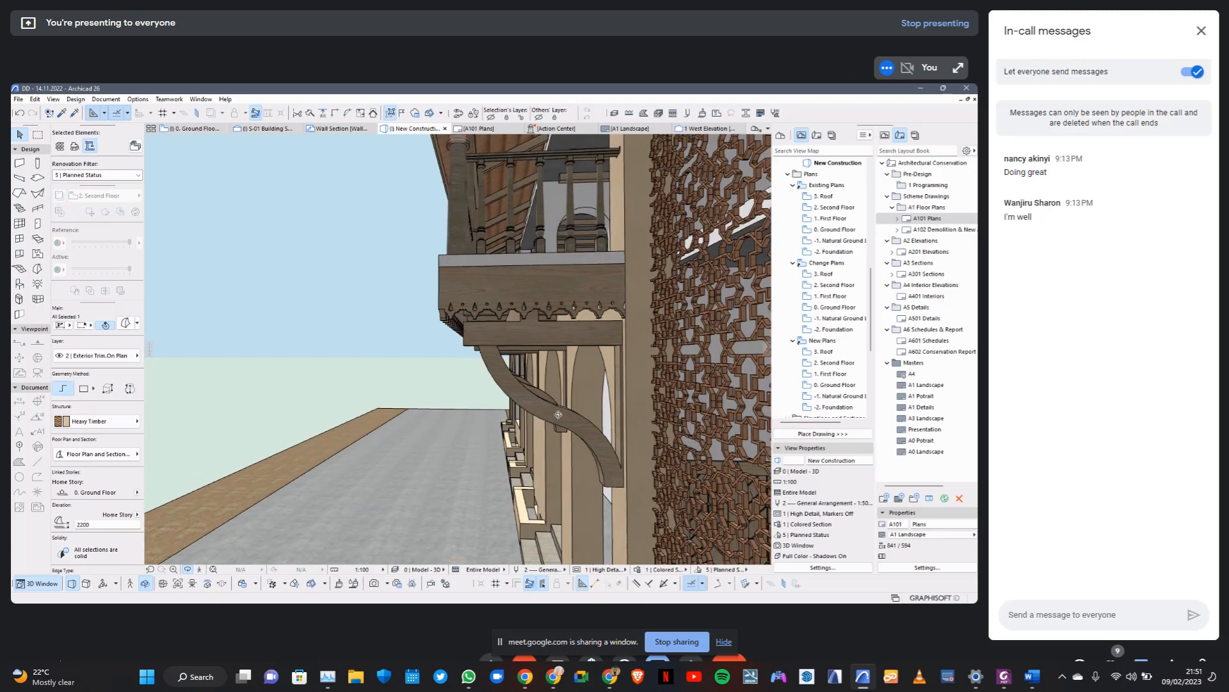
pyautogui.click(559, 415)
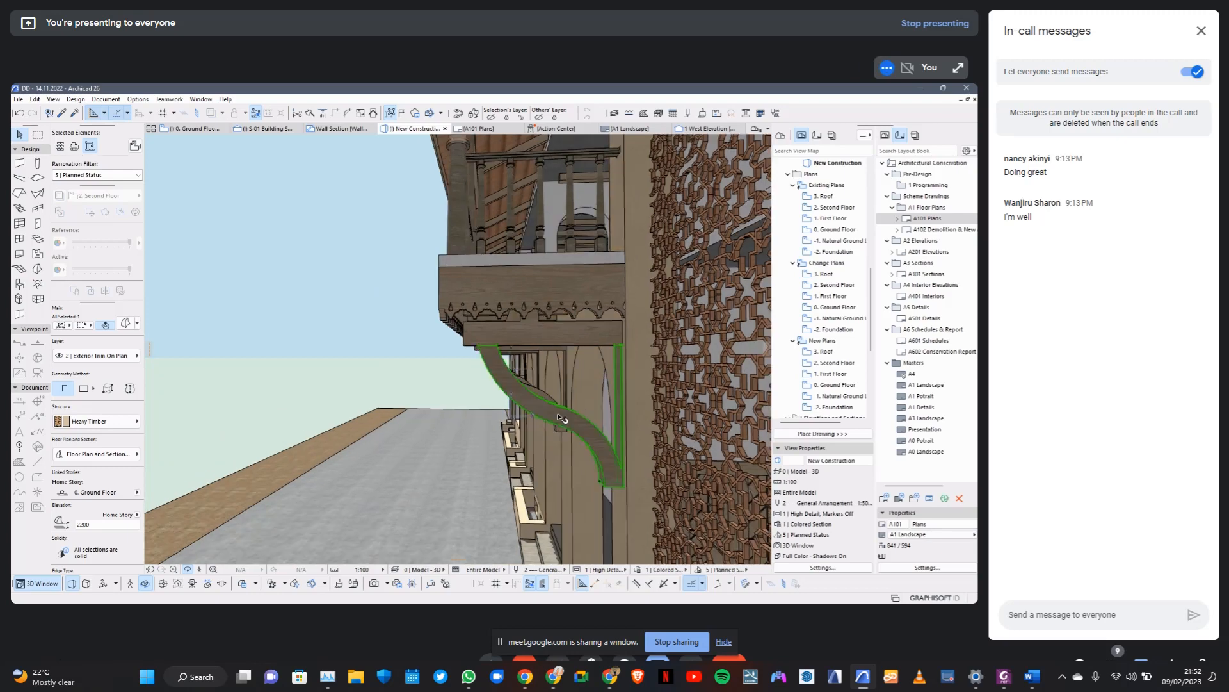
# Open the Profile Manager with the curved bracket selected.
pyautogui.click(748, 115)
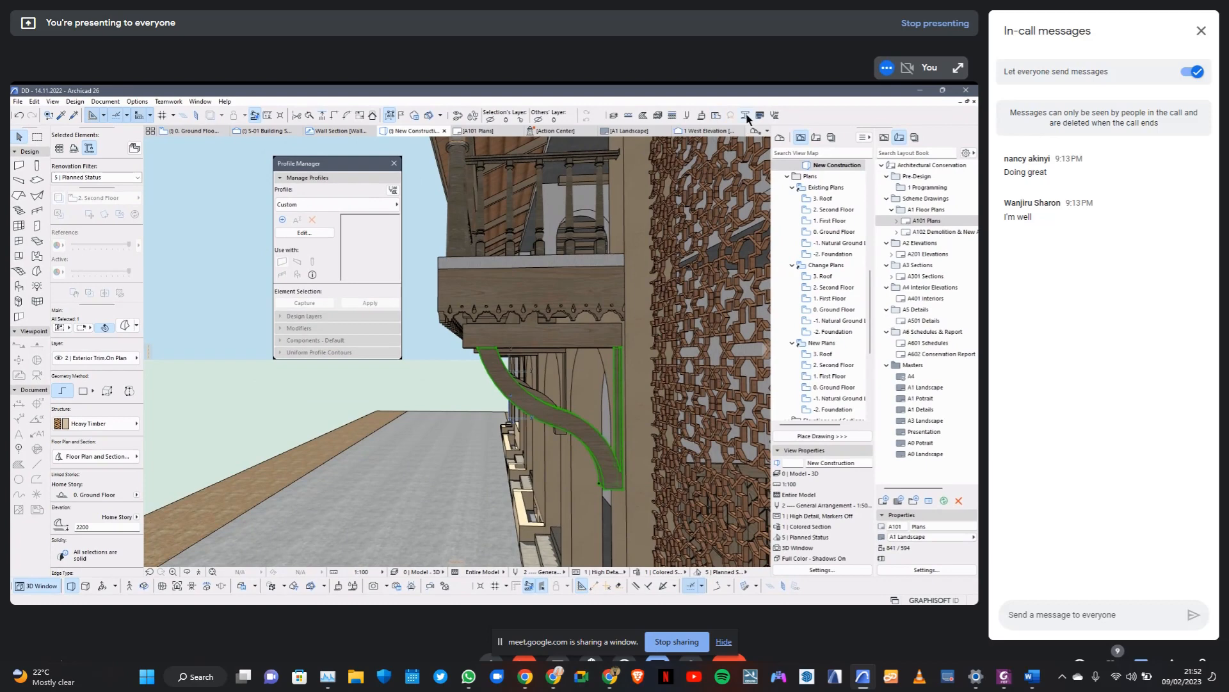
pyautogui.click(746, 116)
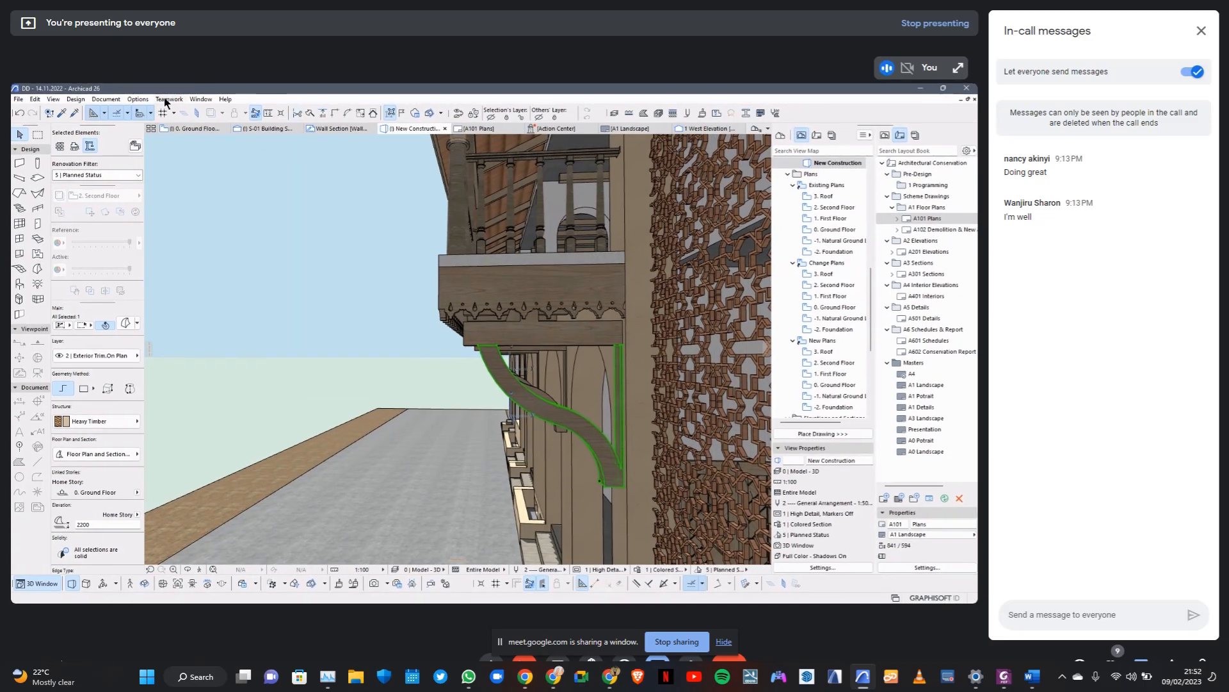
pyautogui.click(139, 99)
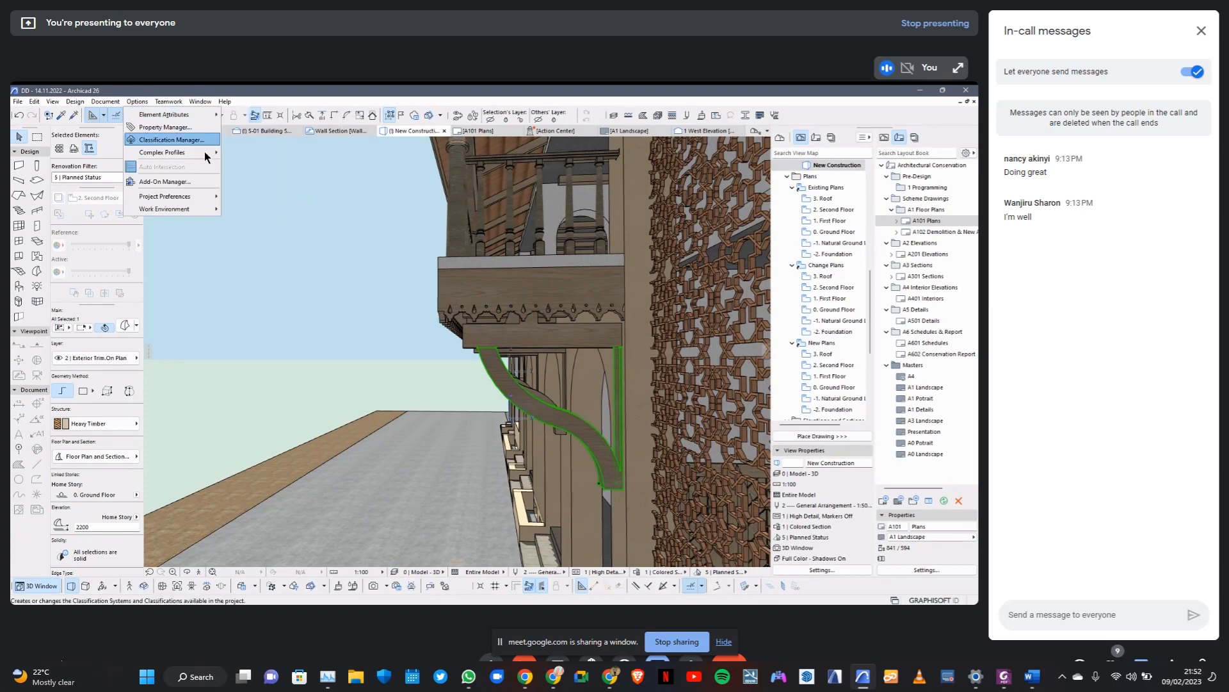
pyautogui.moveTo(190, 152)
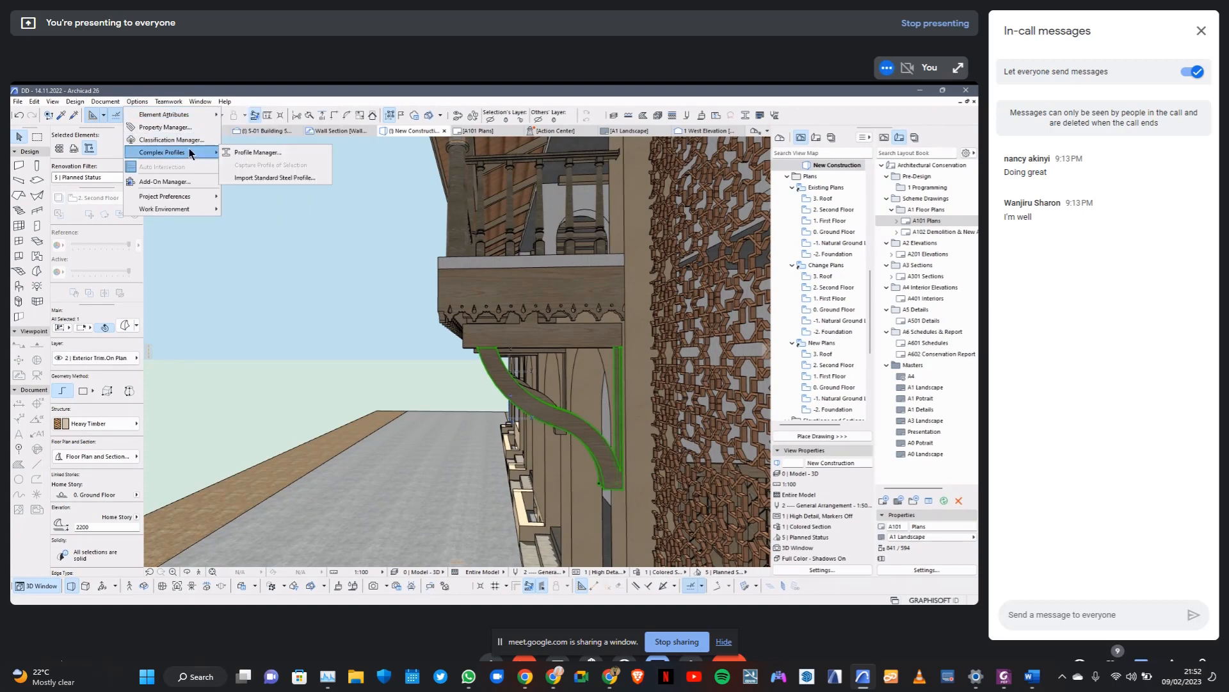
pyautogui.click(237, 152)
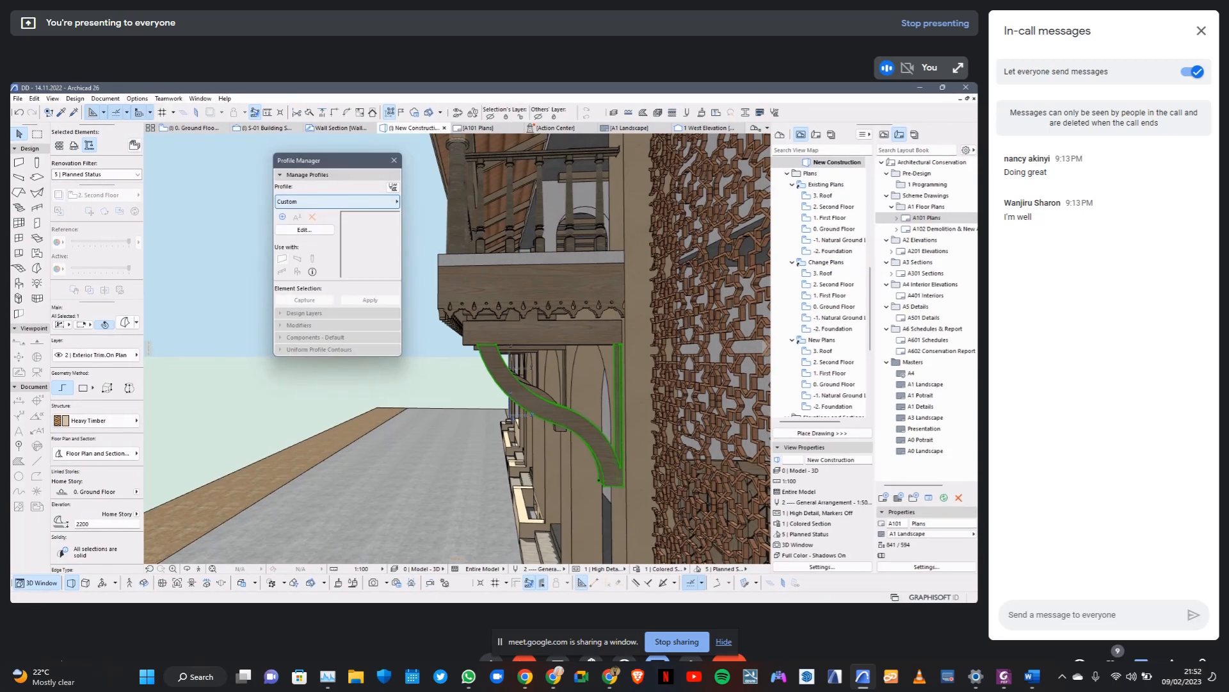
# Look through the complex profile list from the primary model profiles to the curtain wall parts, and close it without choosing a profile.
pyautogui.click(366, 204)
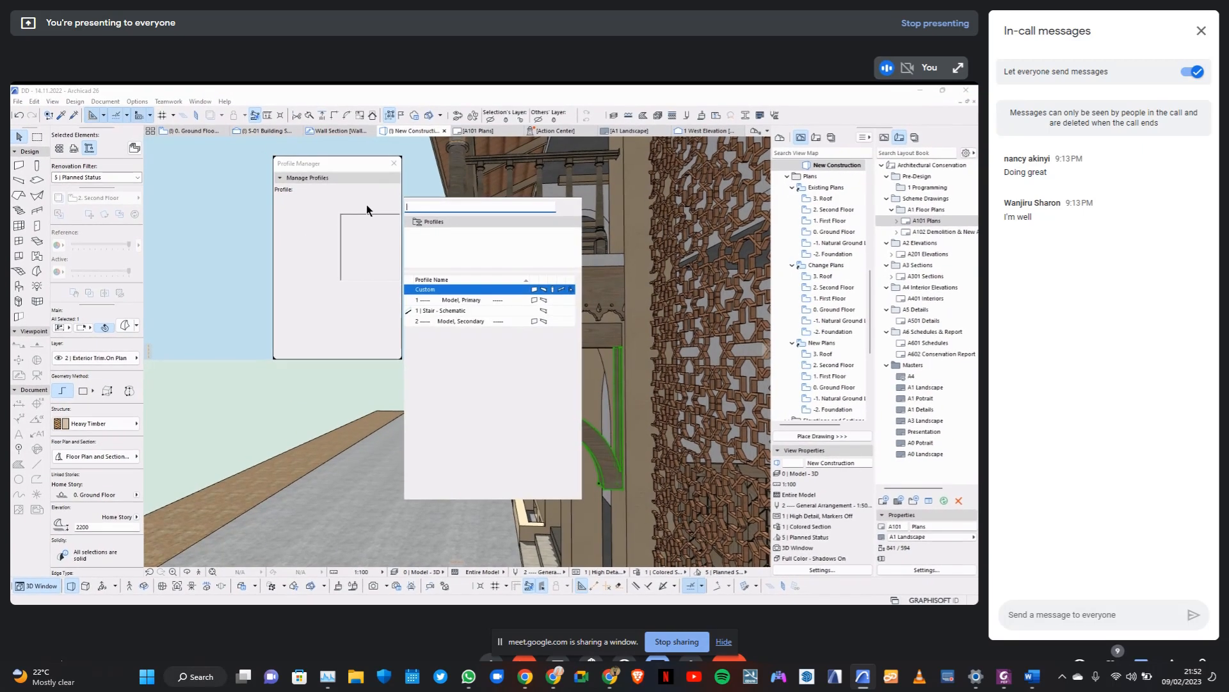
pyautogui.scroll(-10, 487, 349)
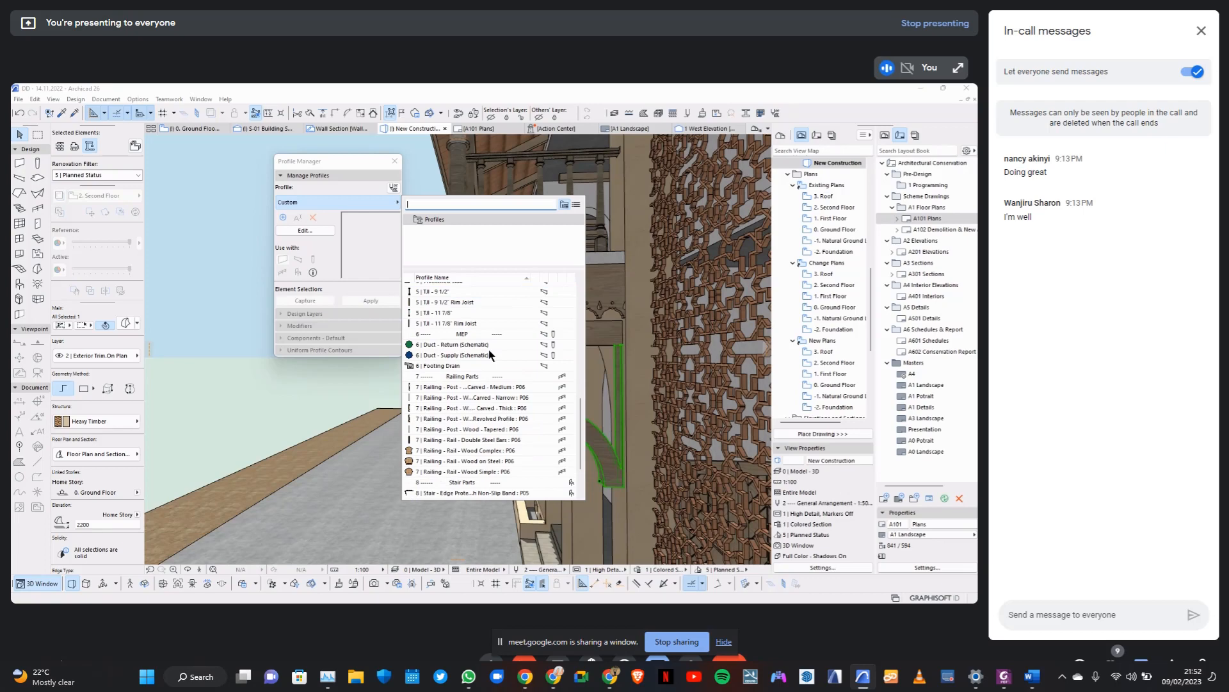
pyautogui.scroll(-5, 489, 352)
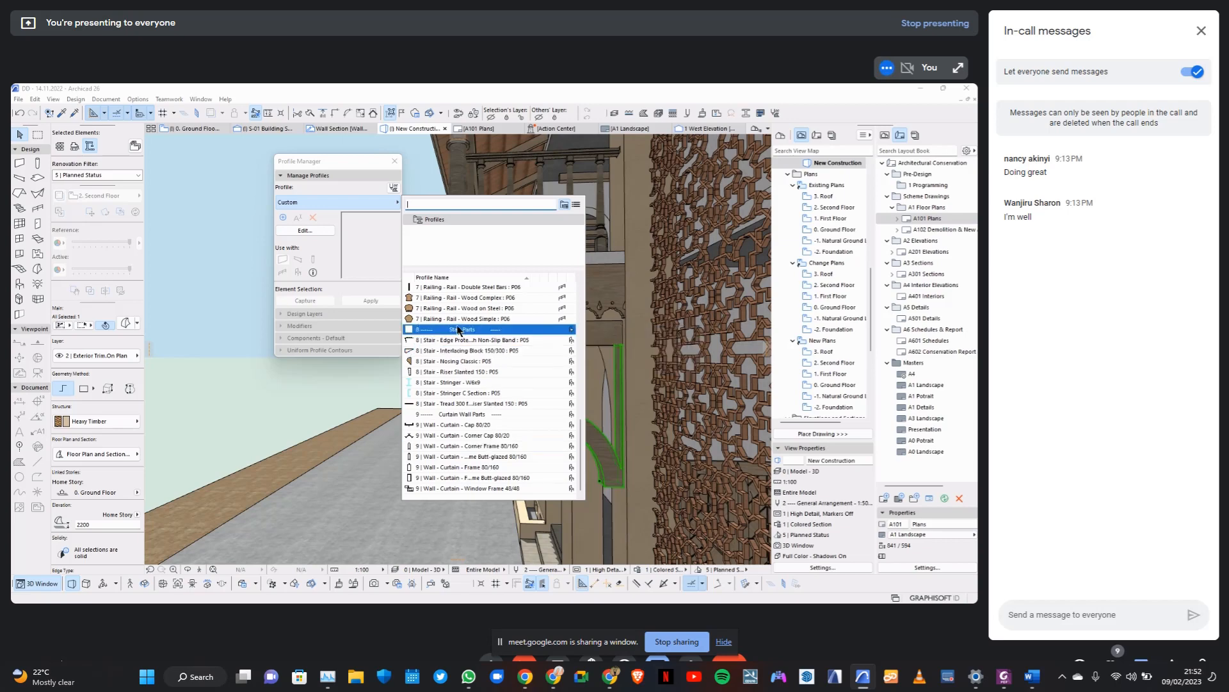
pyautogui.scroll(2, 458, 331)
pyautogui.scroll(10, 458, 330)
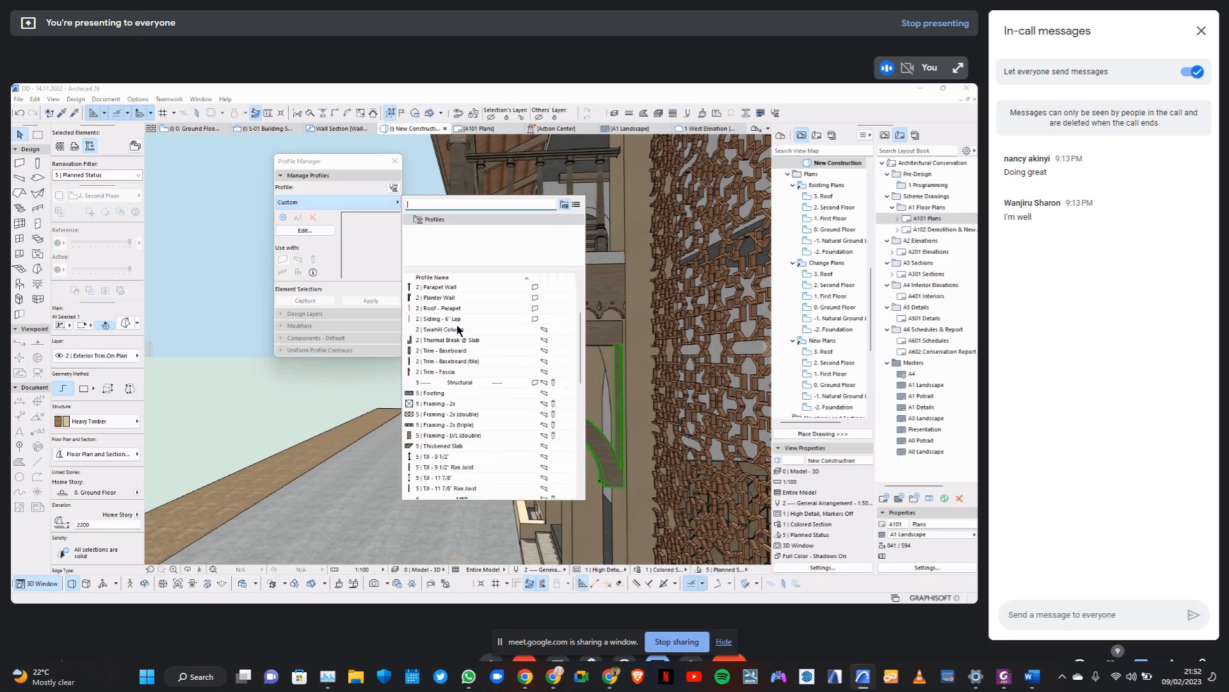
pyautogui.scroll(2, 458, 331)
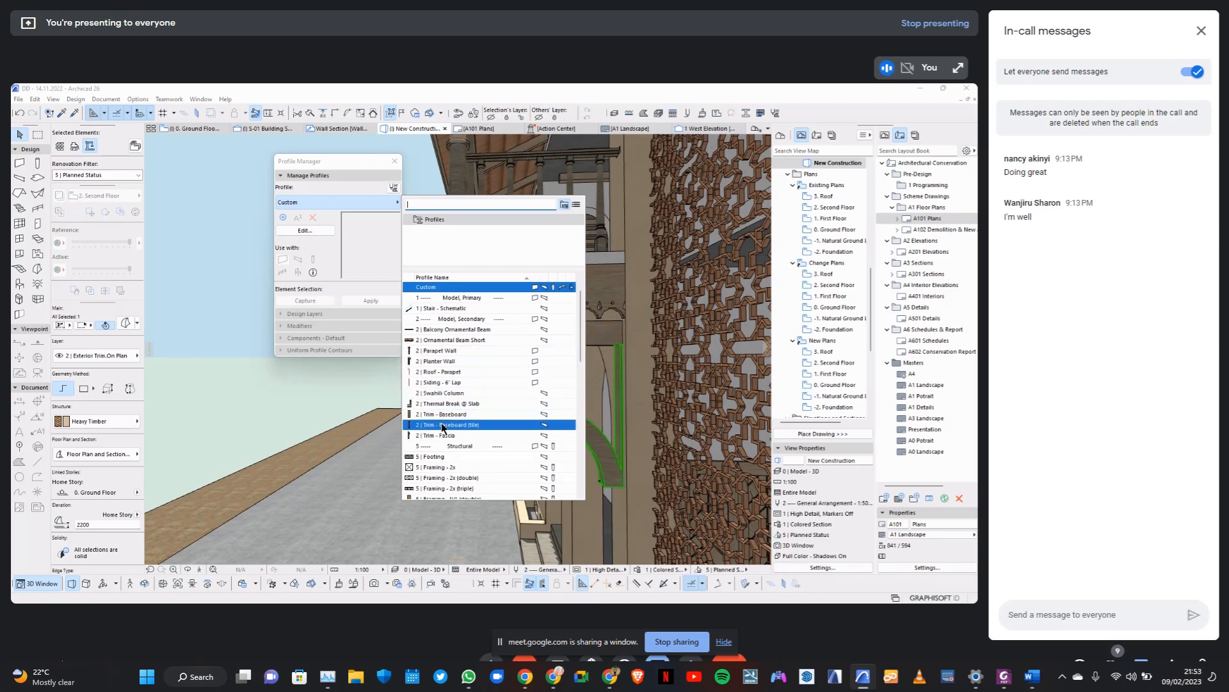
pyautogui.click(398, 167)
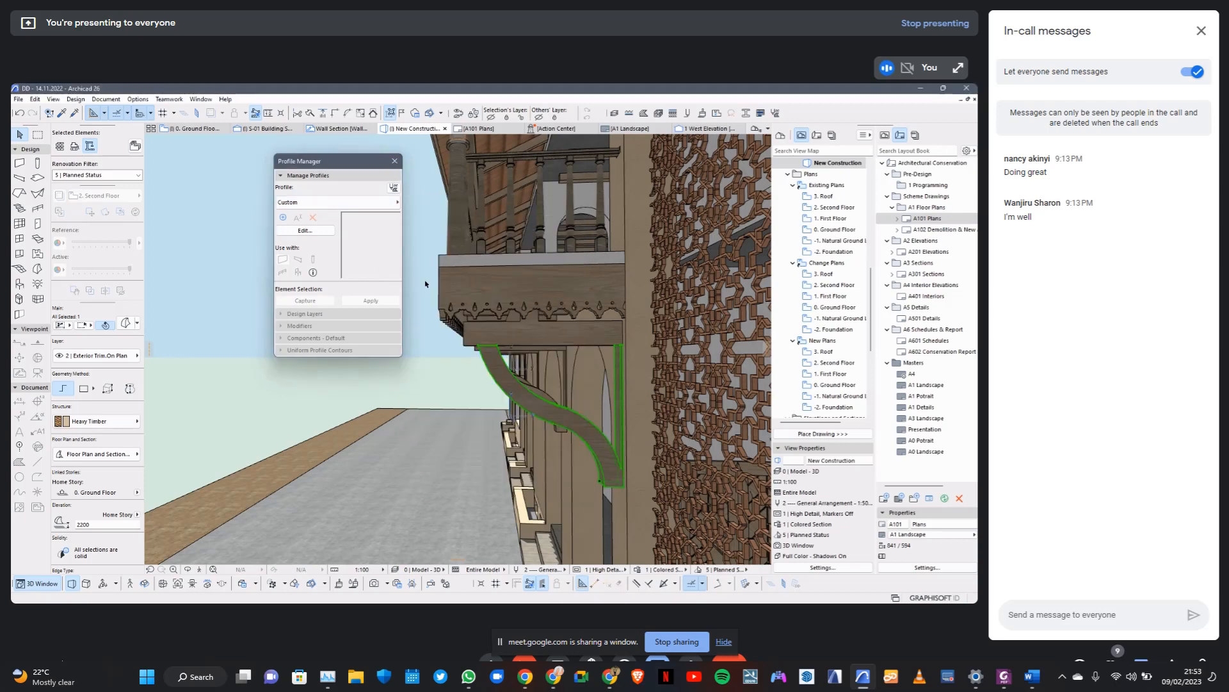
# Inspect the building's roof and tower in 3D, and select the curved timber bracket under the balcony again.
pyautogui.scroll(-5, 428, 351)
pyautogui.scroll(10, 528, 173)
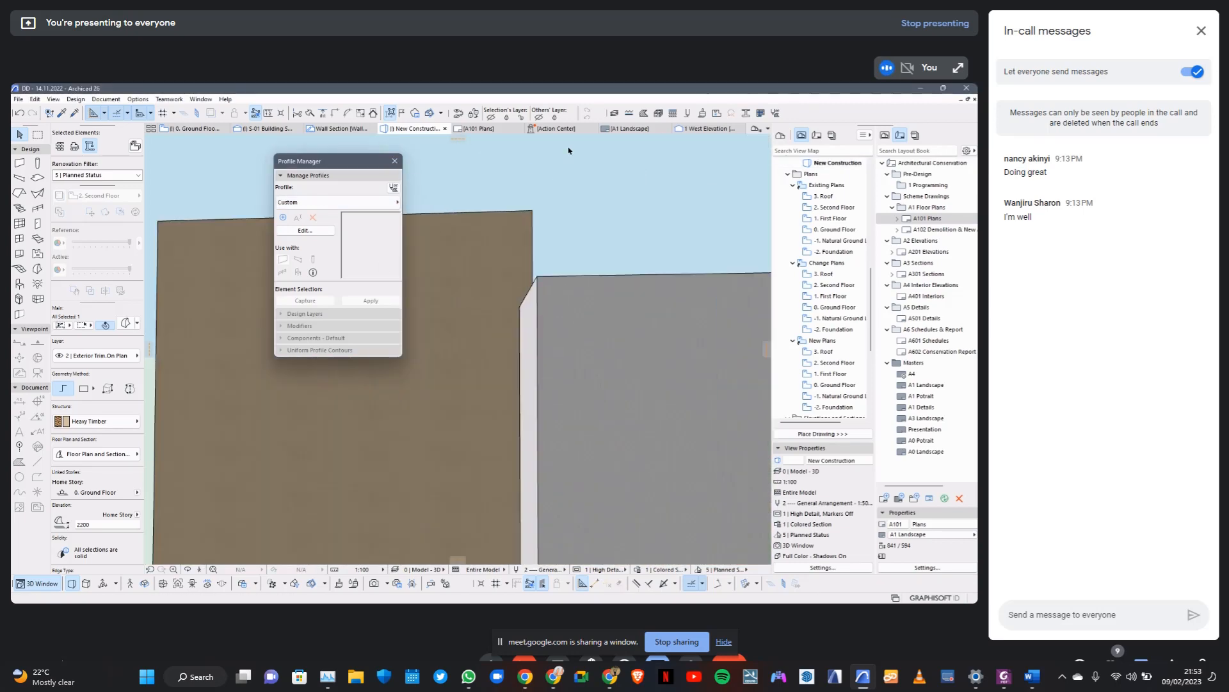
pyautogui.scroll(2, 484, 377)
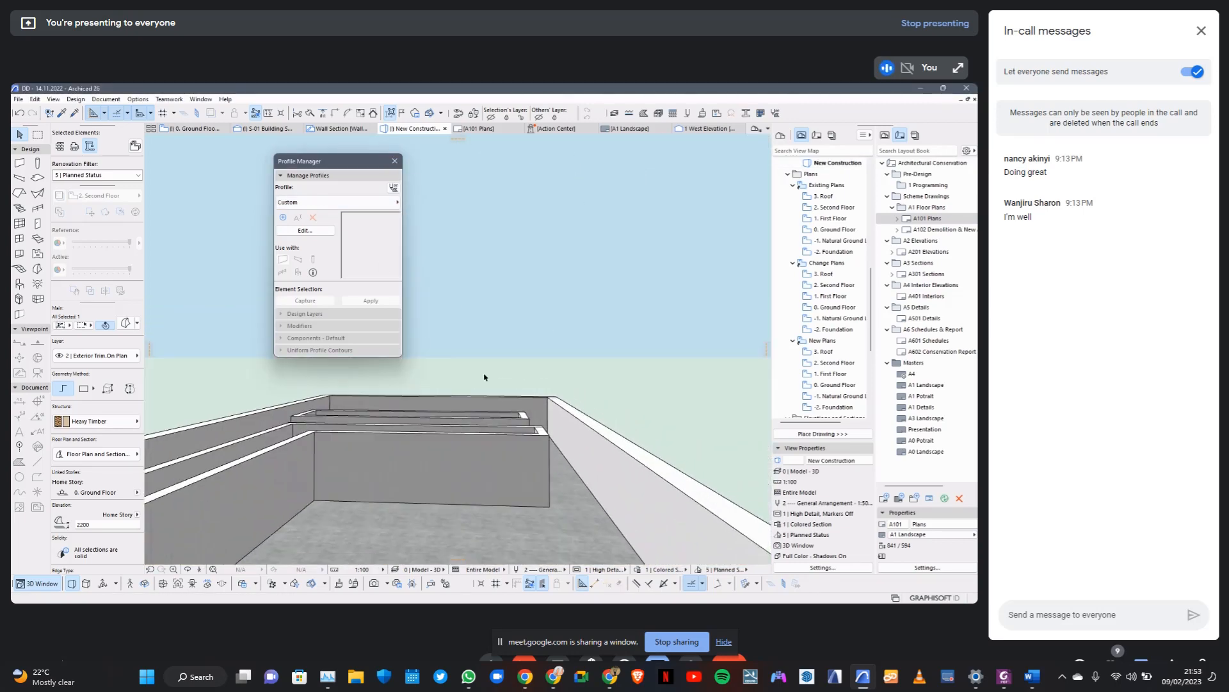
pyautogui.scroll(5, 373, 403)
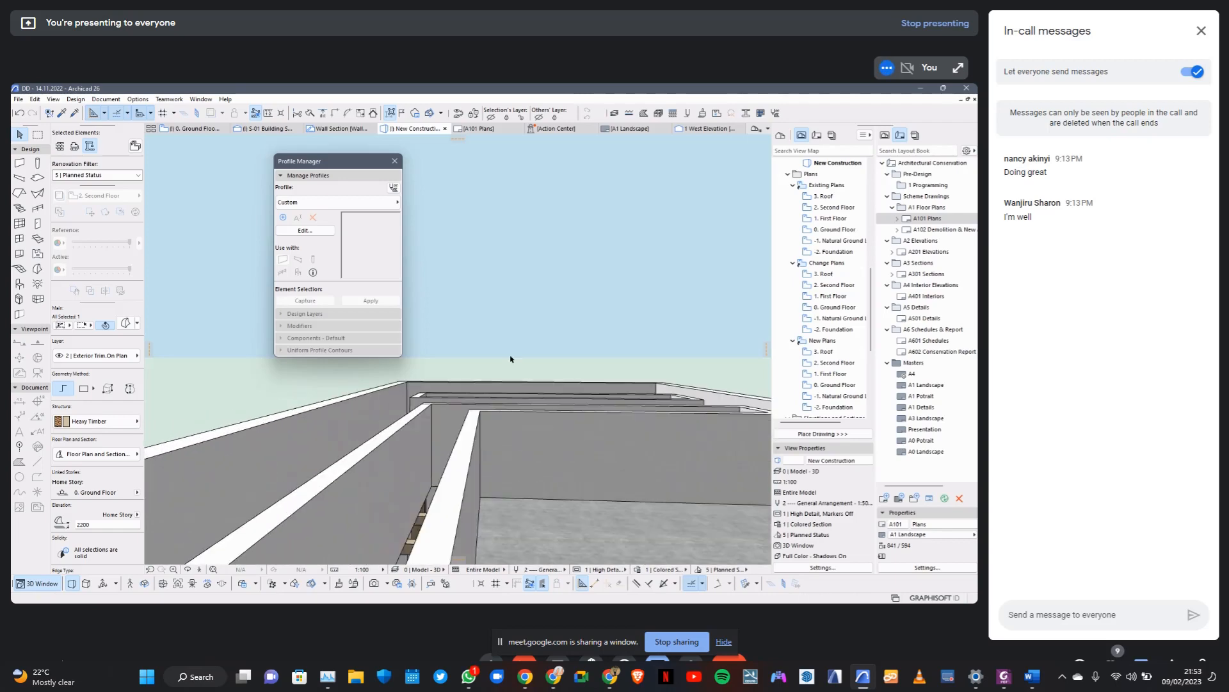
pyautogui.scroll(8, 570, 448)
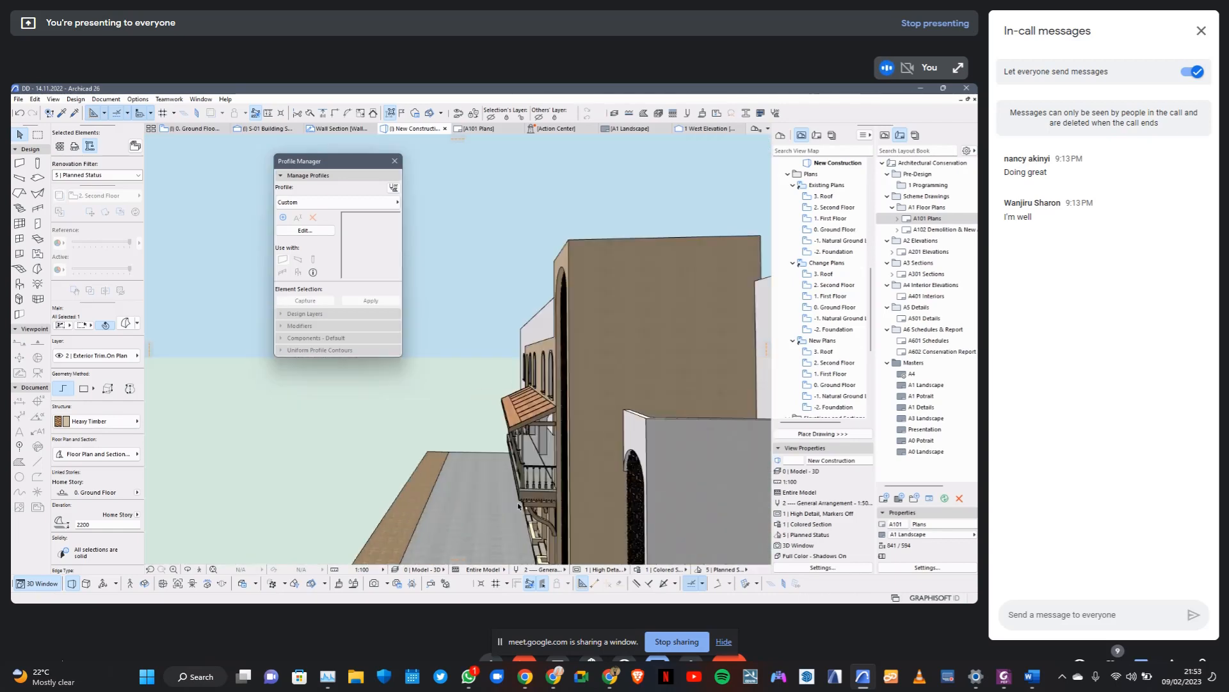
pyautogui.scroll(6, 561, 524)
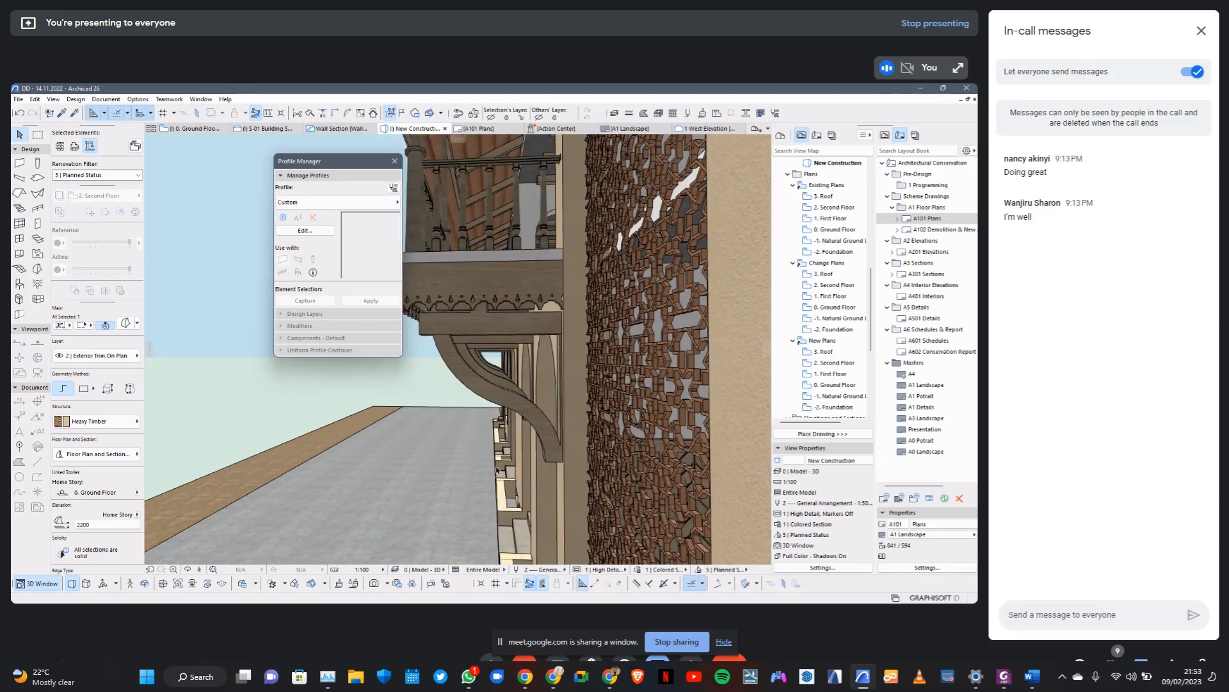
pyautogui.click(486, 395)
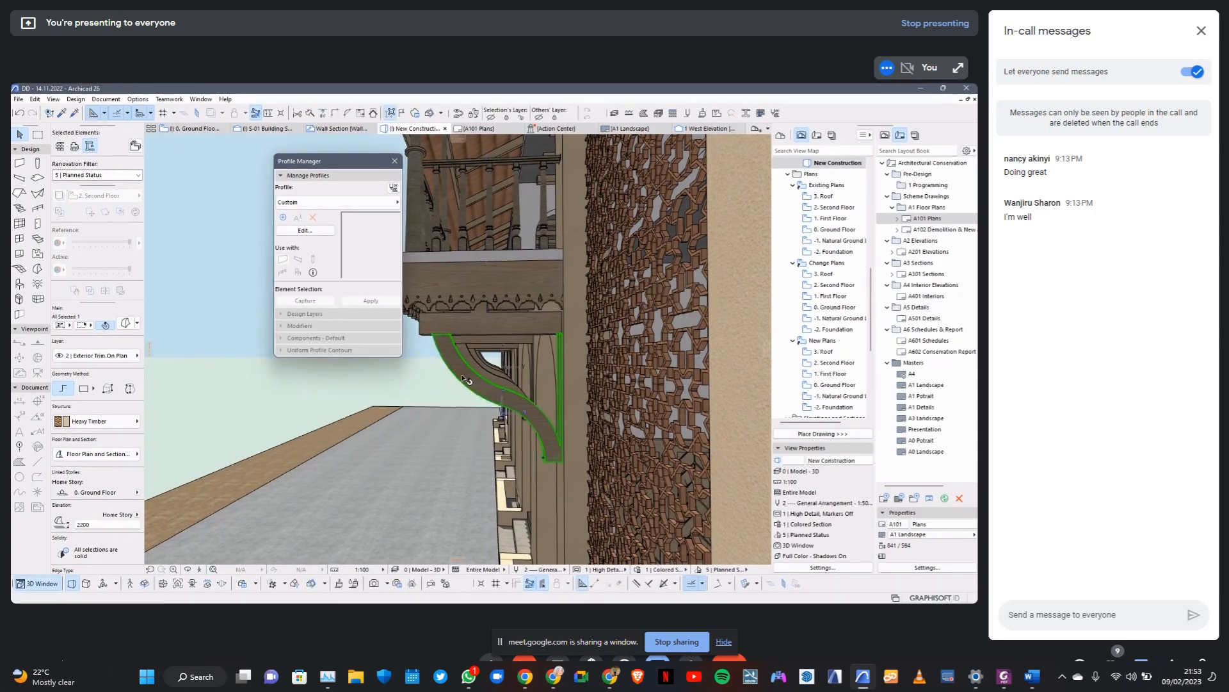
# Deselect the curved bracket, select the ornamental timber beam under the balcony slab, and open its complex profile for editing.
pyautogui.press('F5')
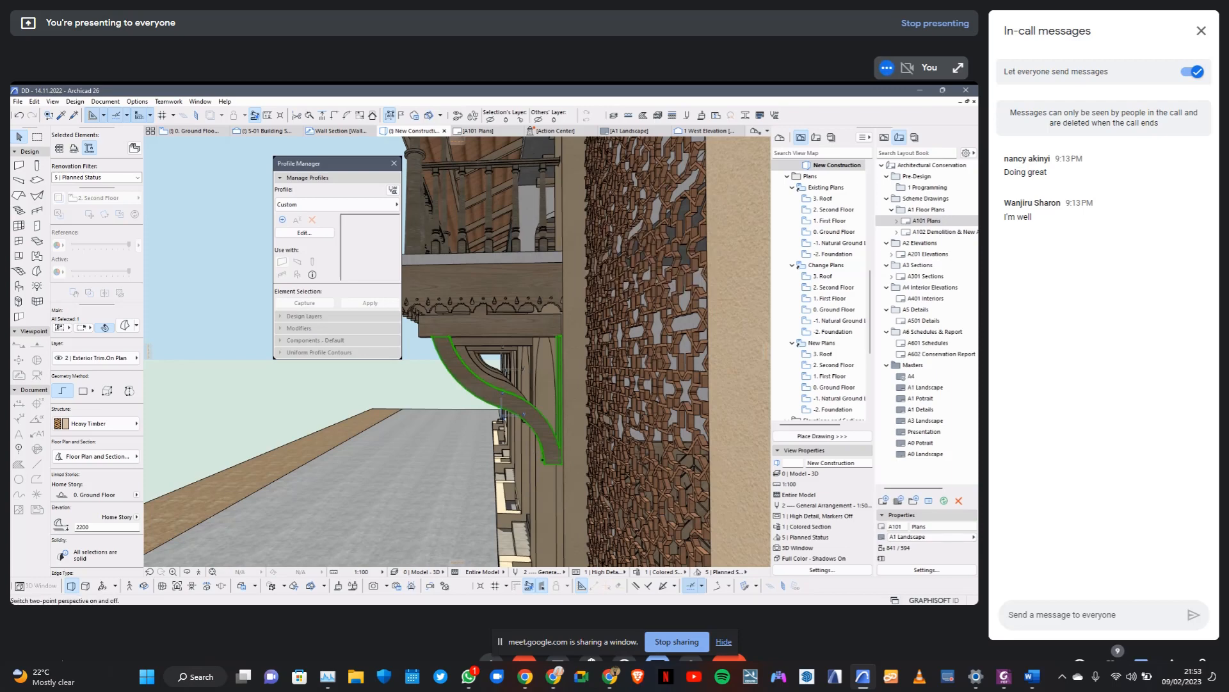
pyautogui.click(397, 392)
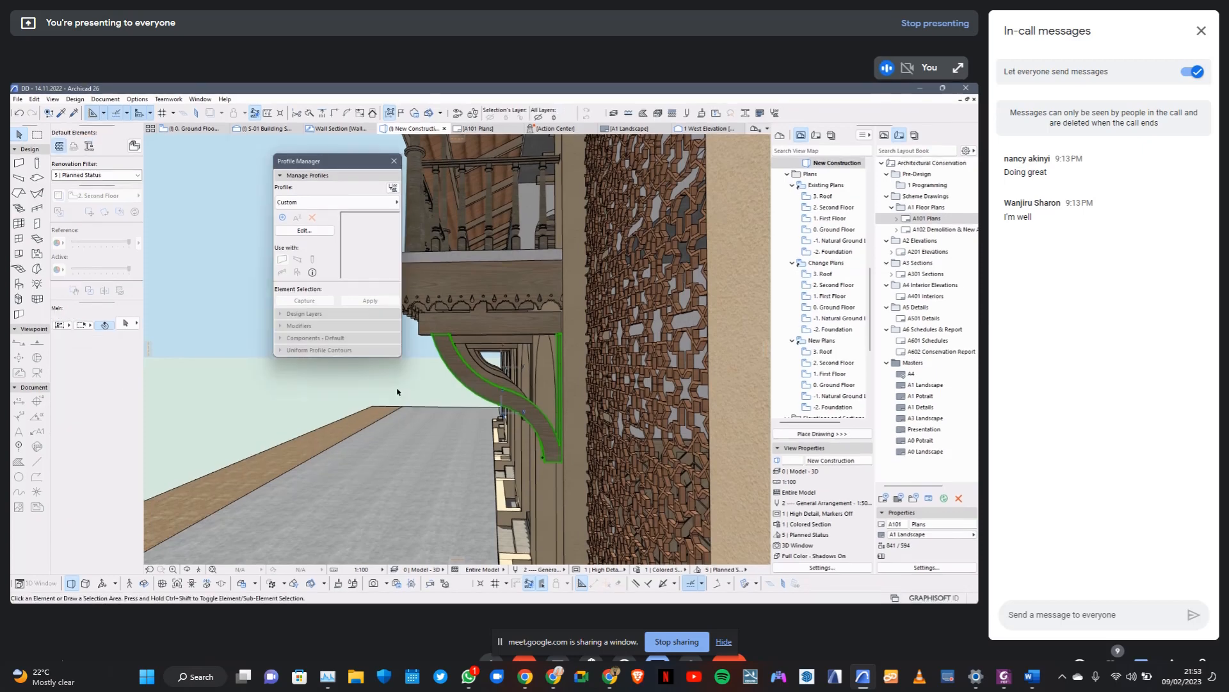
pyautogui.scroll(-3, 431, 431)
pyautogui.scroll(10, 474, 414)
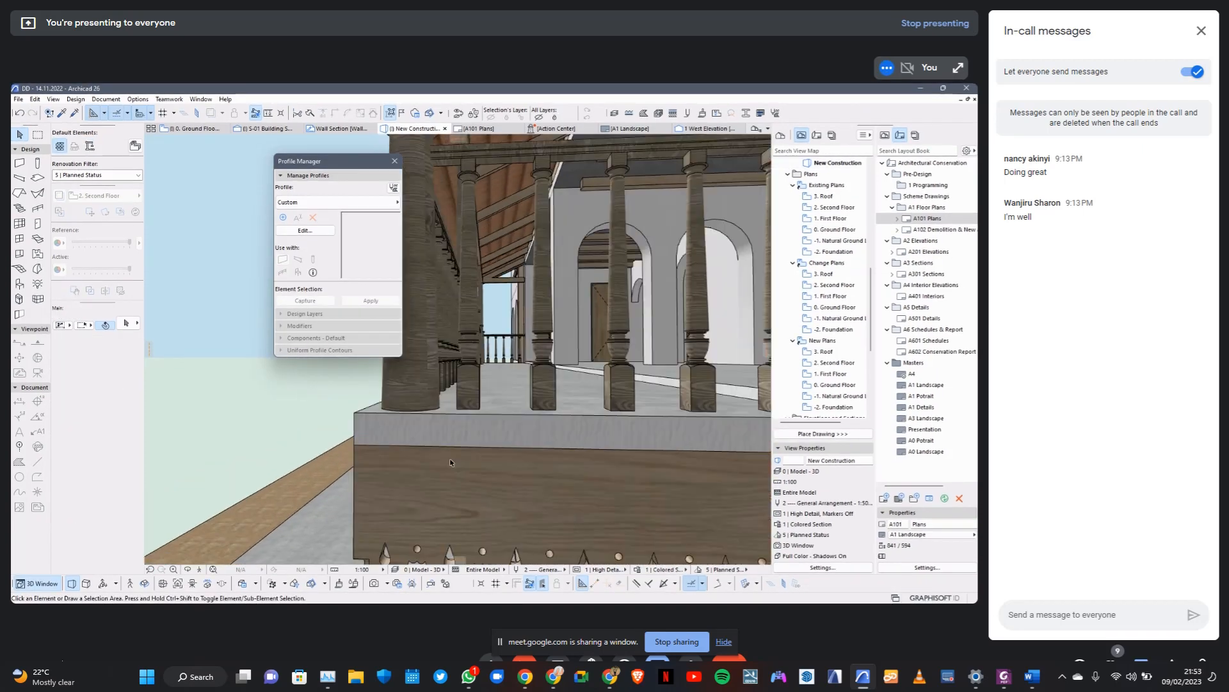
pyautogui.scroll(2, 477, 500)
pyautogui.click(474, 503)
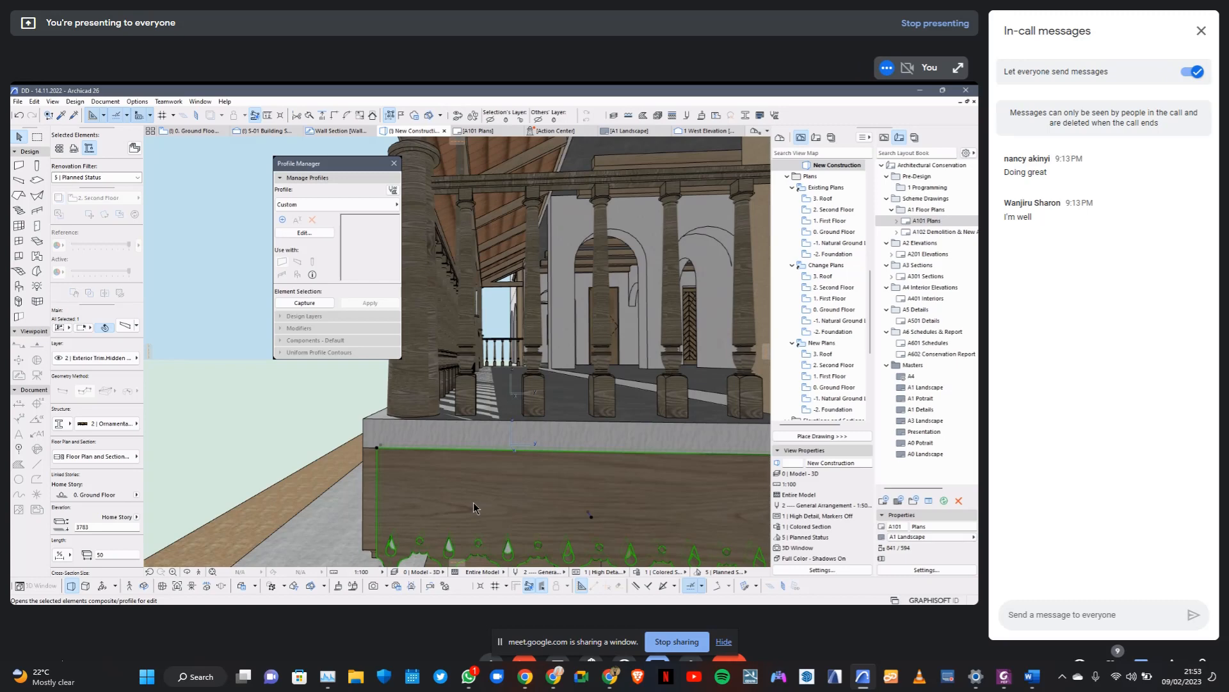
pyautogui.click(537, 326)
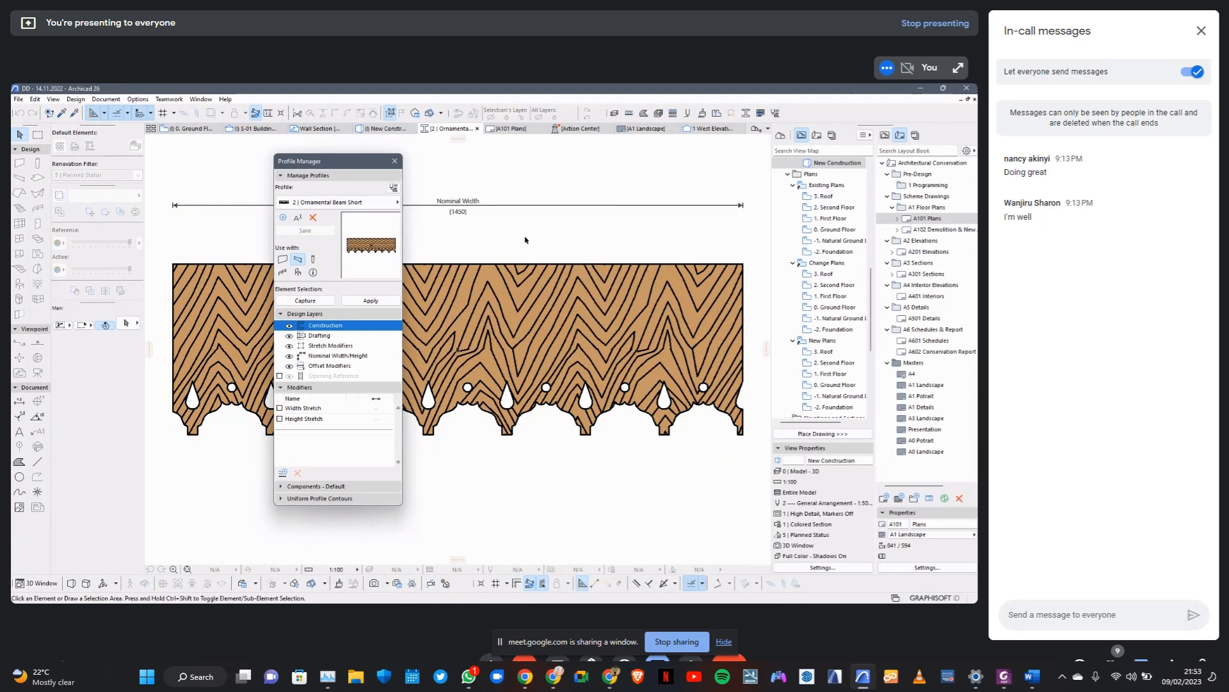
# Examine the ornamental beam profile, and load the 8 | Stair - Stringer - W6x9 profile from the complex profile list.
pyautogui.scroll(-3, 546, 359)
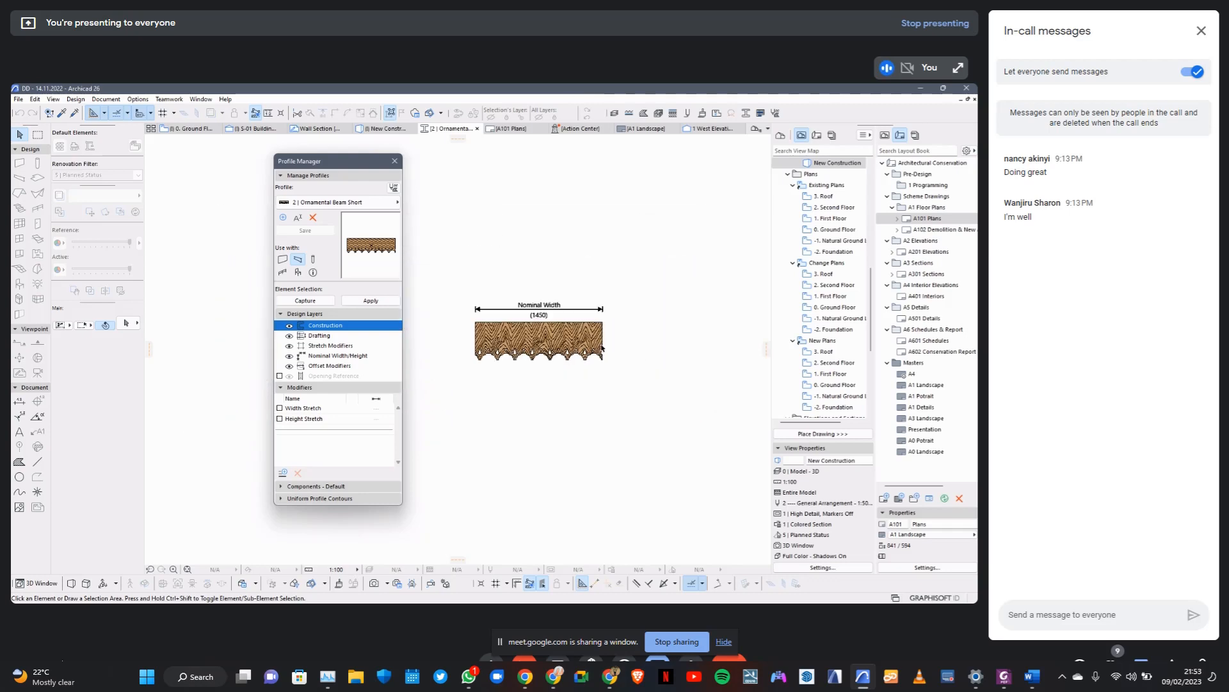
pyautogui.scroll(1, 487, 378)
pyautogui.scroll(-3, 659, 327)
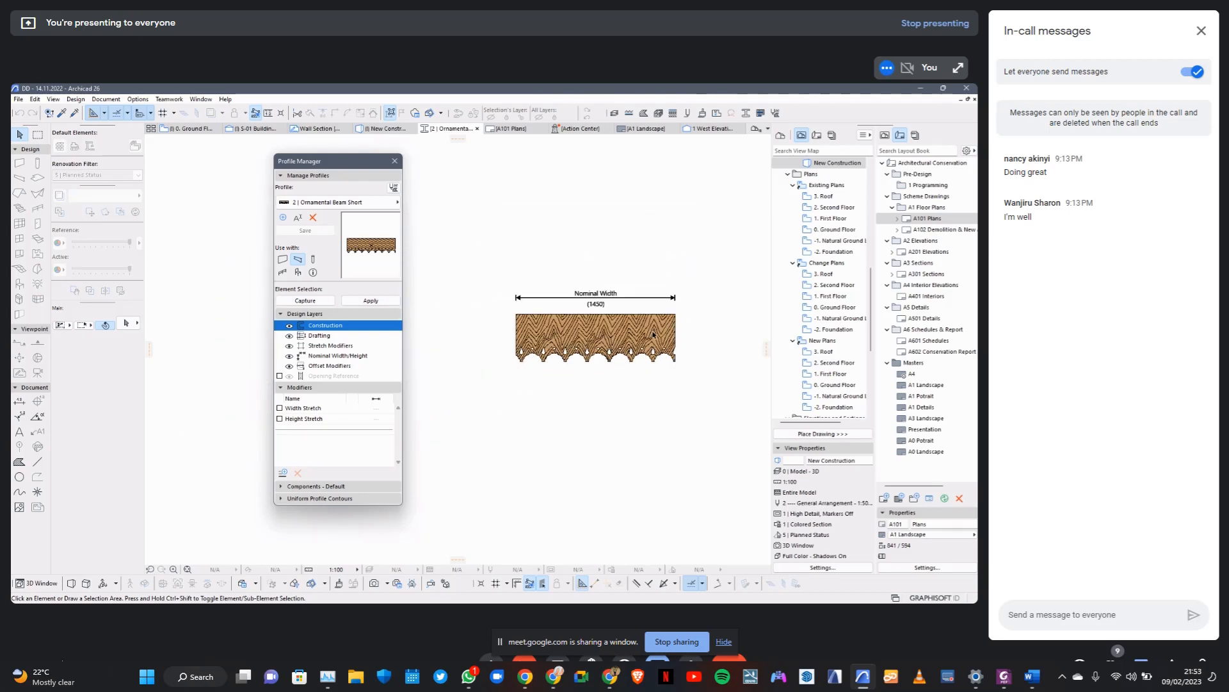
pyautogui.scroll(2, 640, 325)
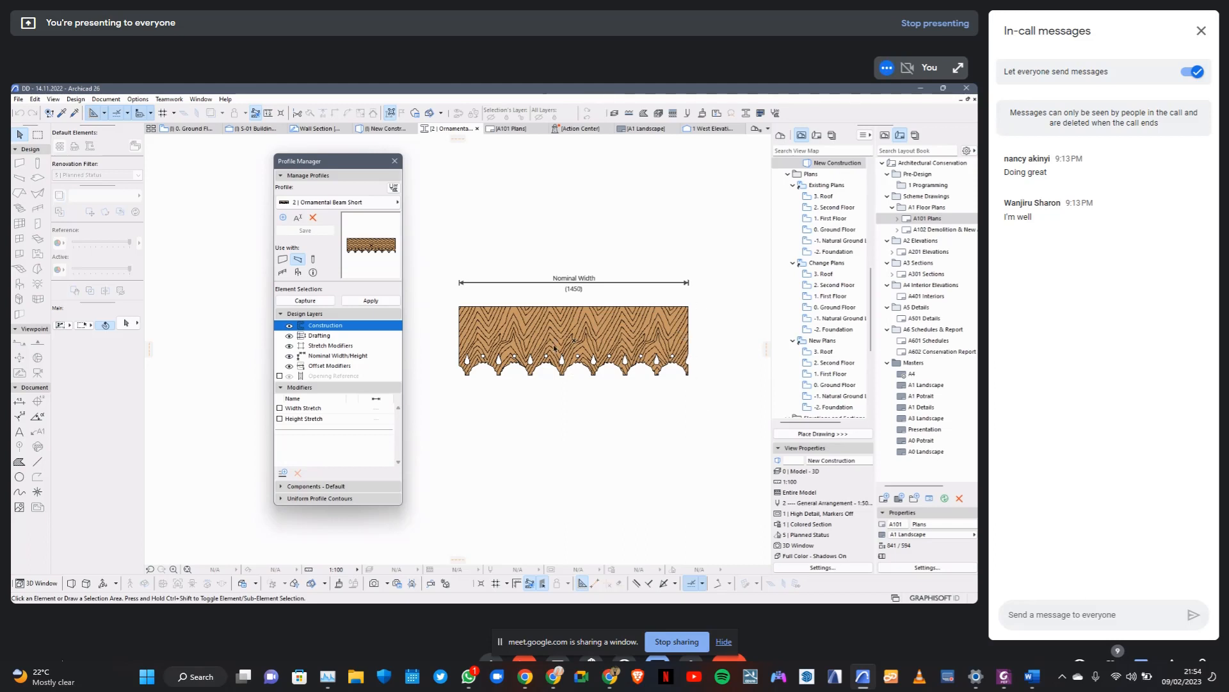
pyautogui.click(393, 202)
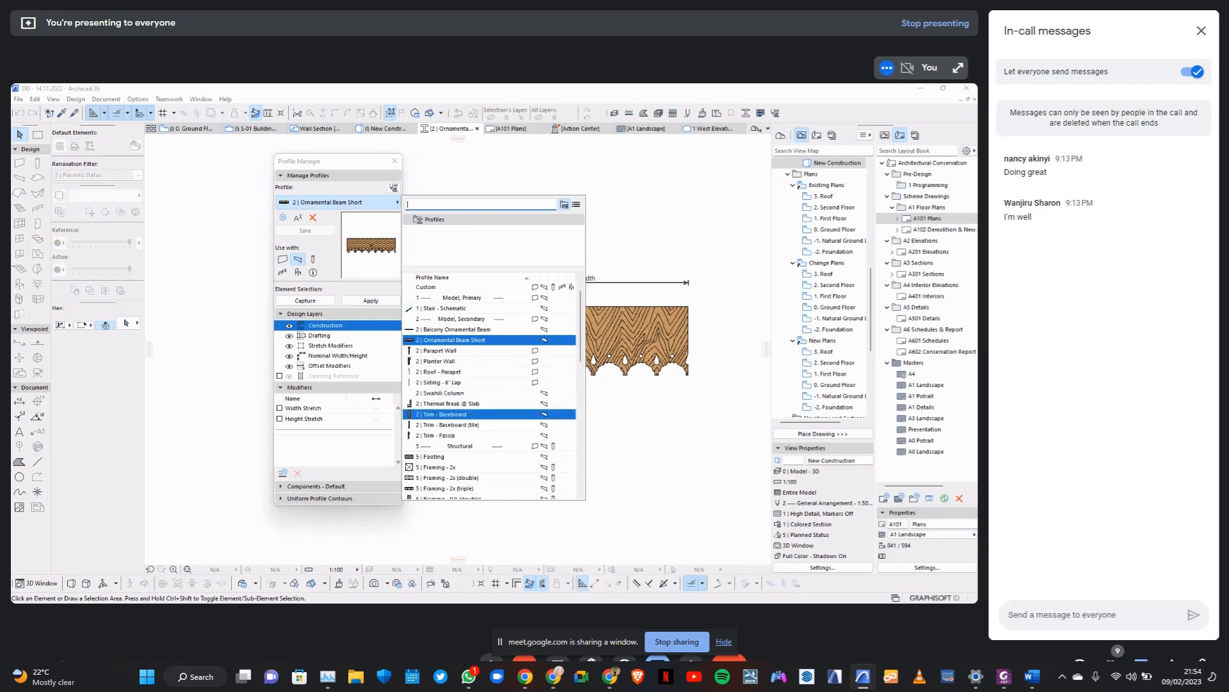
pyautogui.scroll(-11, 490, 378)
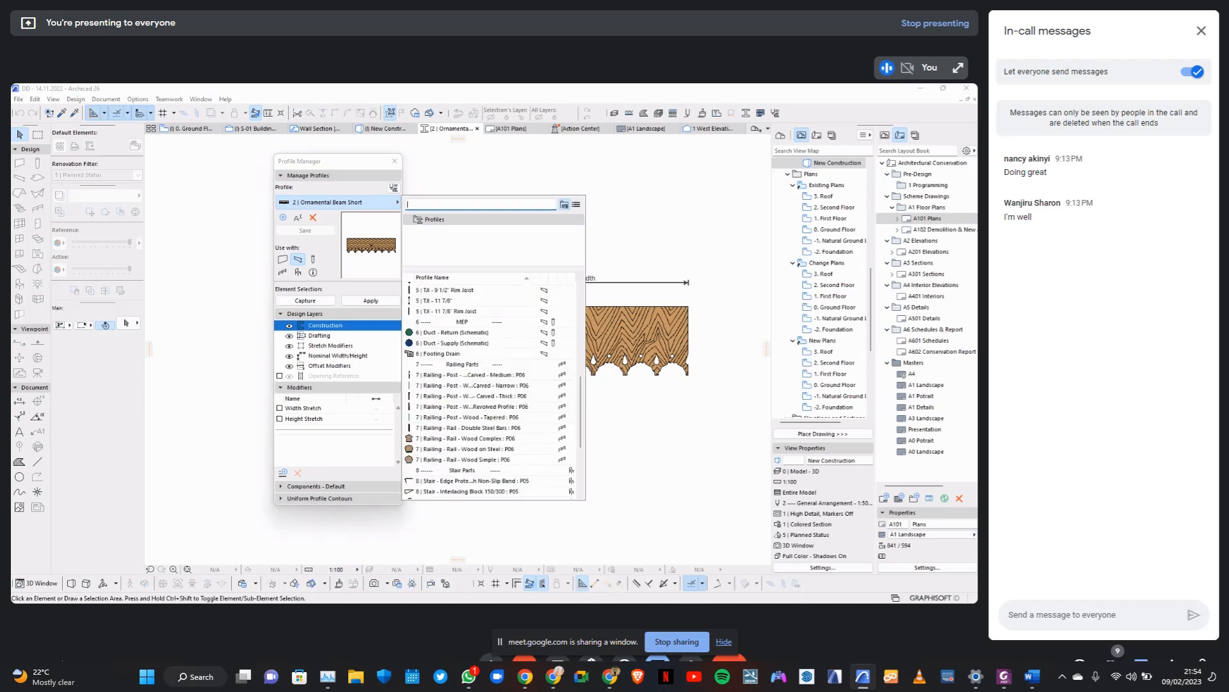
pyautogui.scroll(-1, 490, 384)
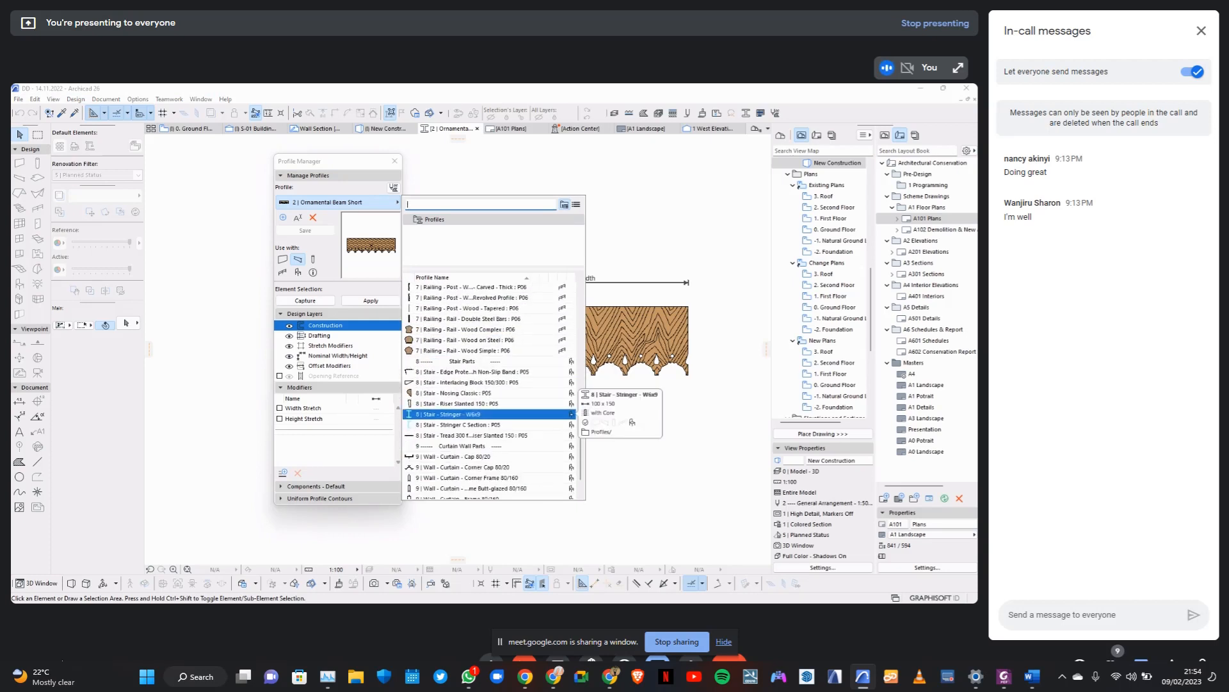
pyautogui.scroll(-1, 490, 397)
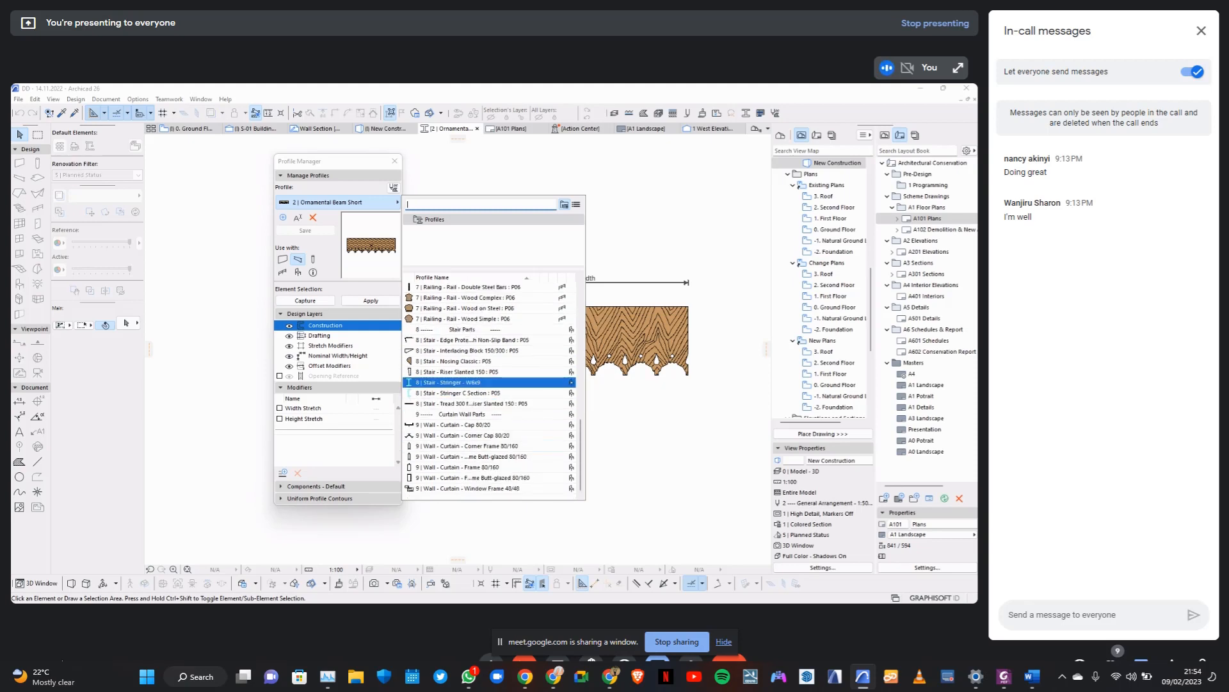
pyautogui.click(461, 383)
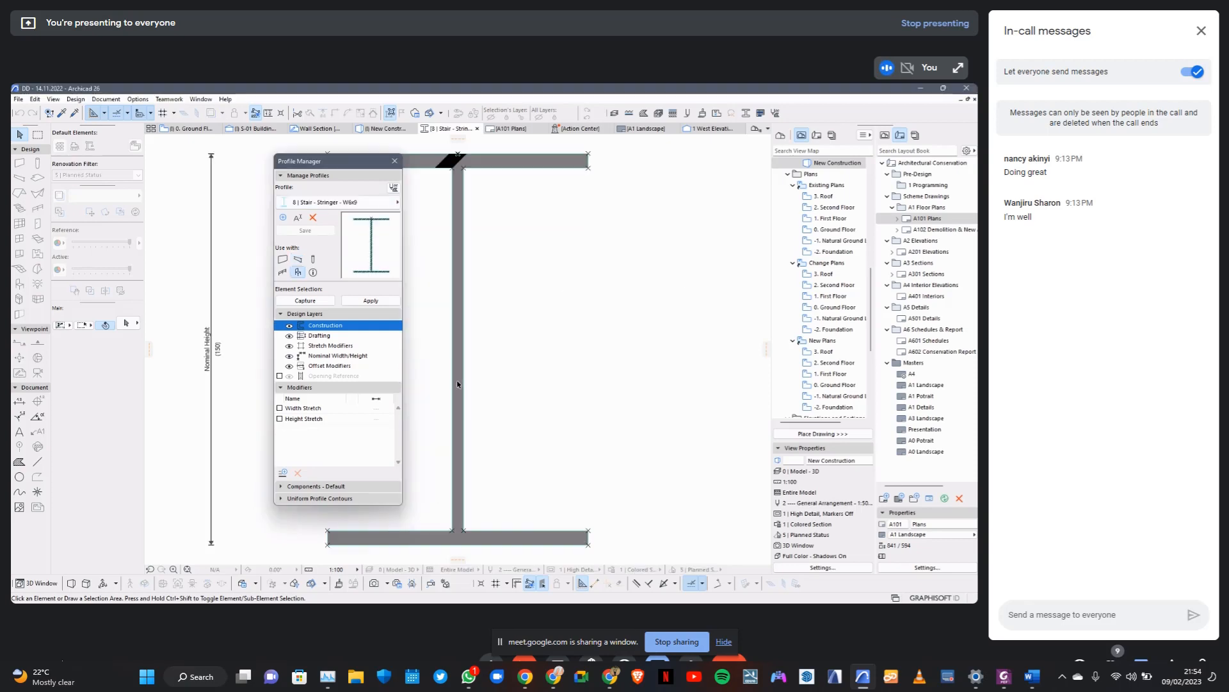
# Select the stringer's I-section fill in the profile editor and set its contour pen to 4, the 0.35 mm pen.
pyautogui.scroll(3, 512, 201)
pyautogui.click(506, 229)
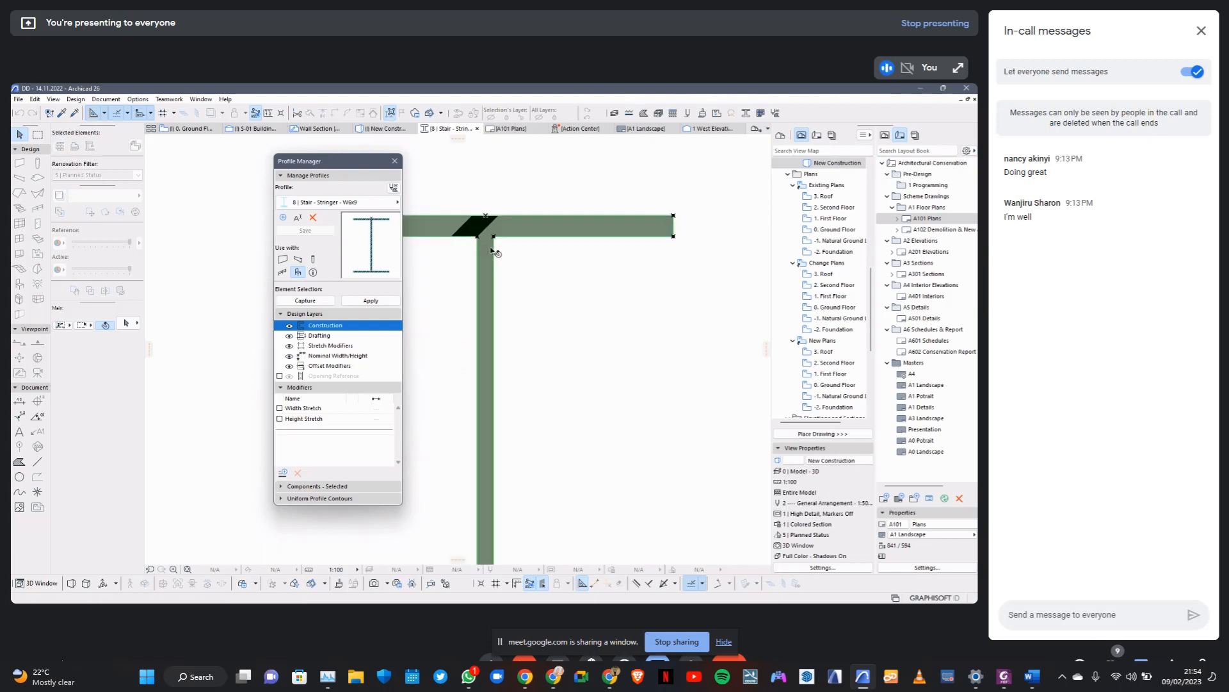
pyautogui.scroll(-3, 513, 238)
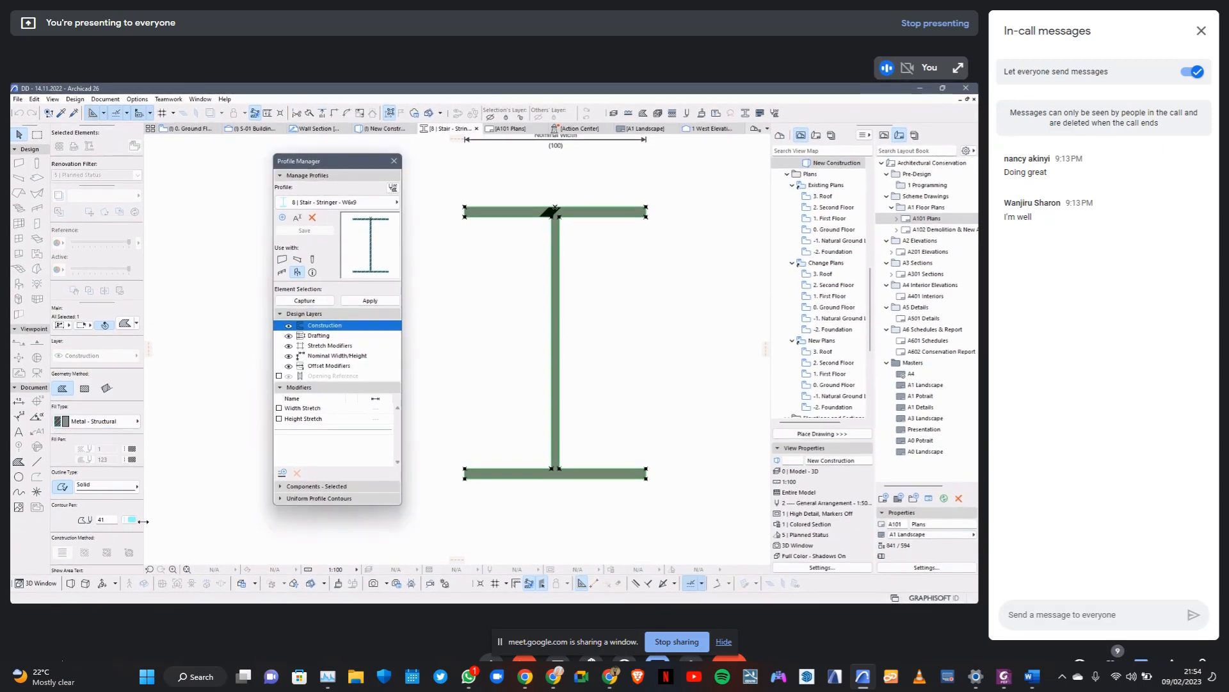
pyautogui.click(131, 519)
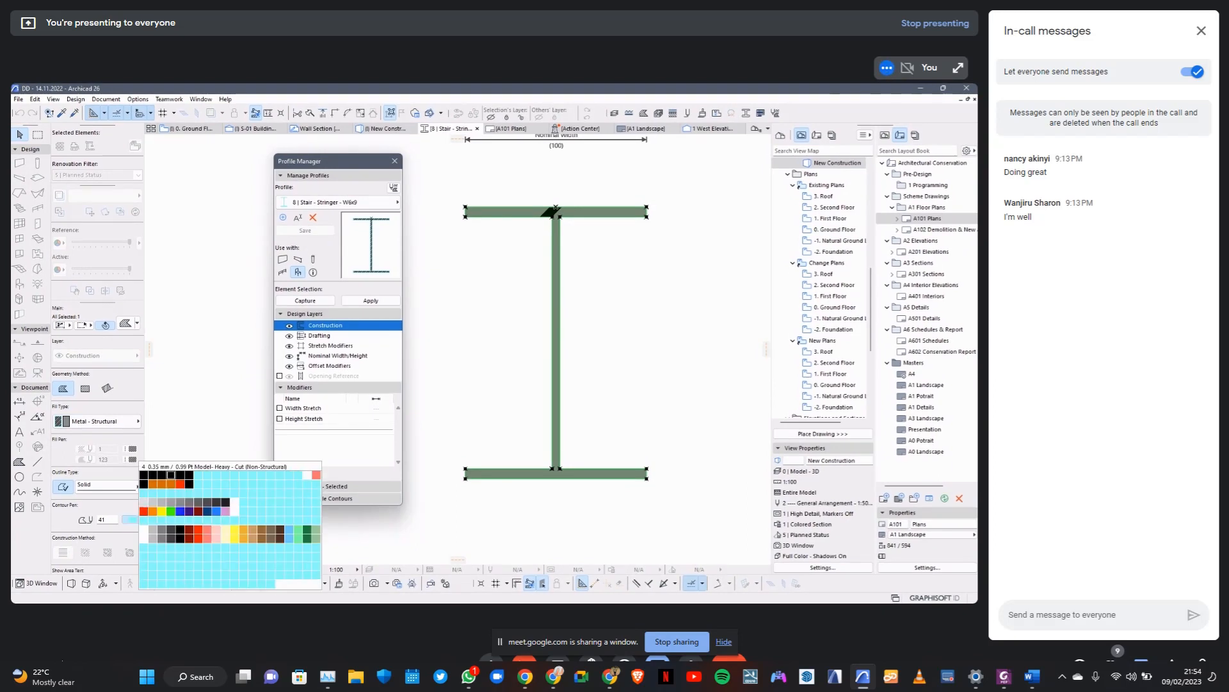
pyautogui.click(168, 476)
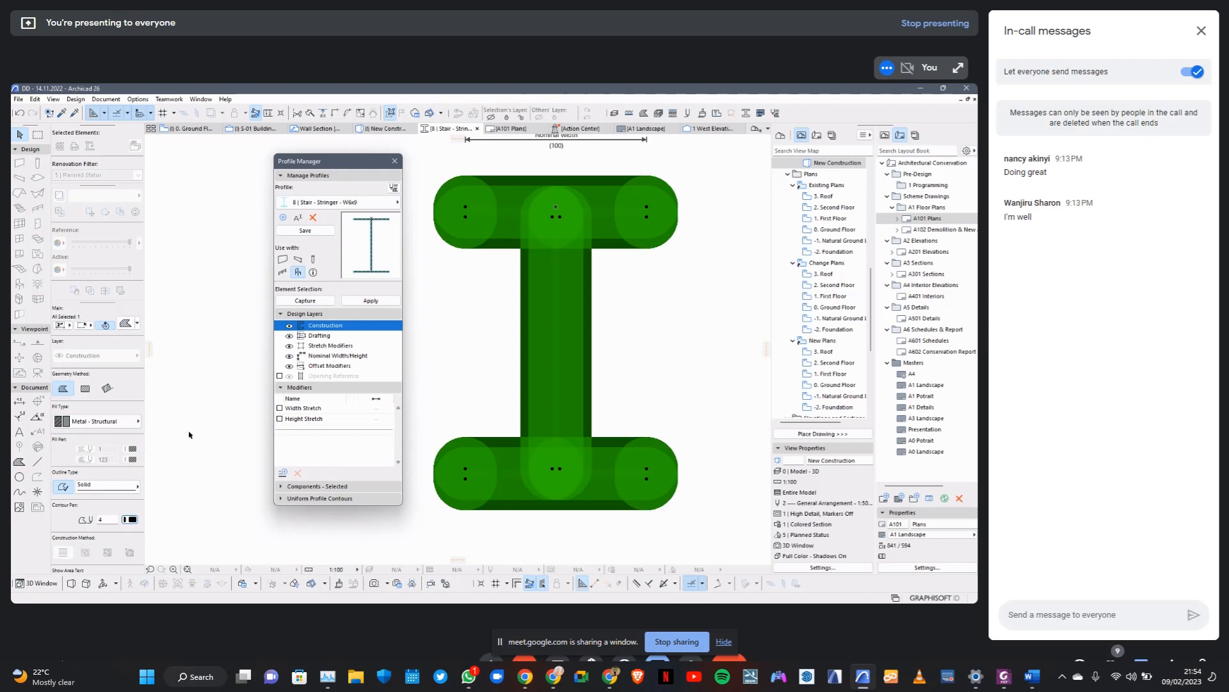
# Set the profile editor's scale to 1:10, fit the stringer section in the window, and inspect its outline up close.
pyautogui.click(354, 570)
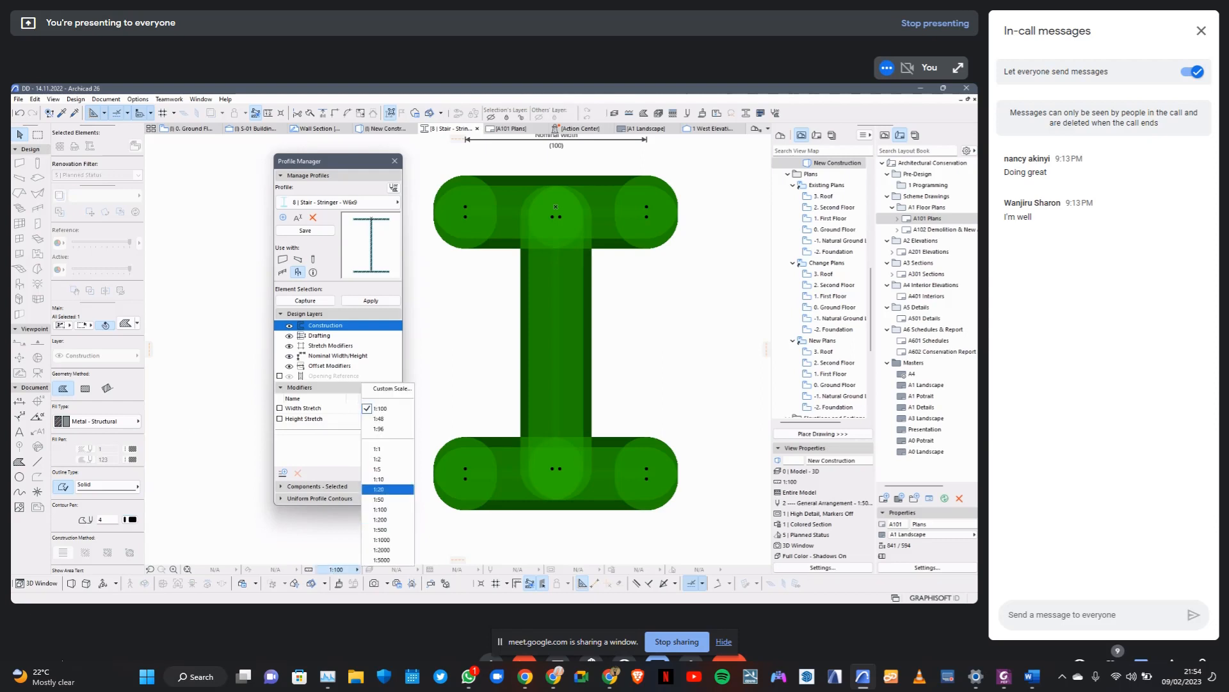
pyautogui.click(380, 479)
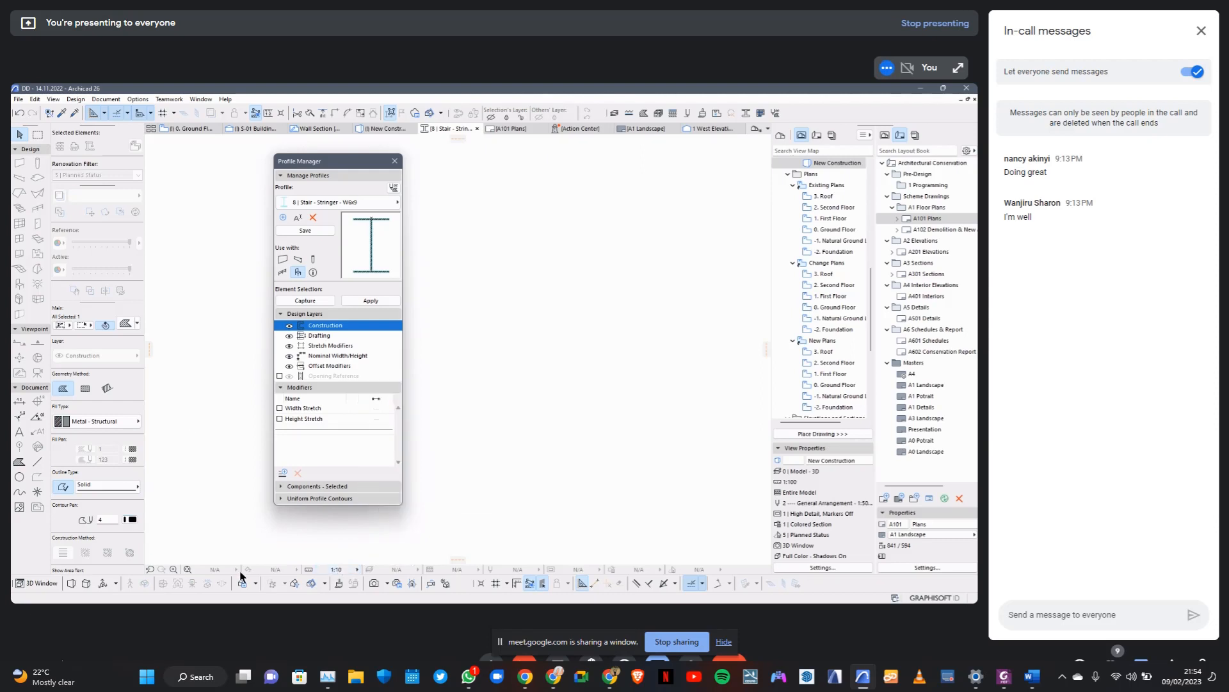
pyautogui.click(185, 569)
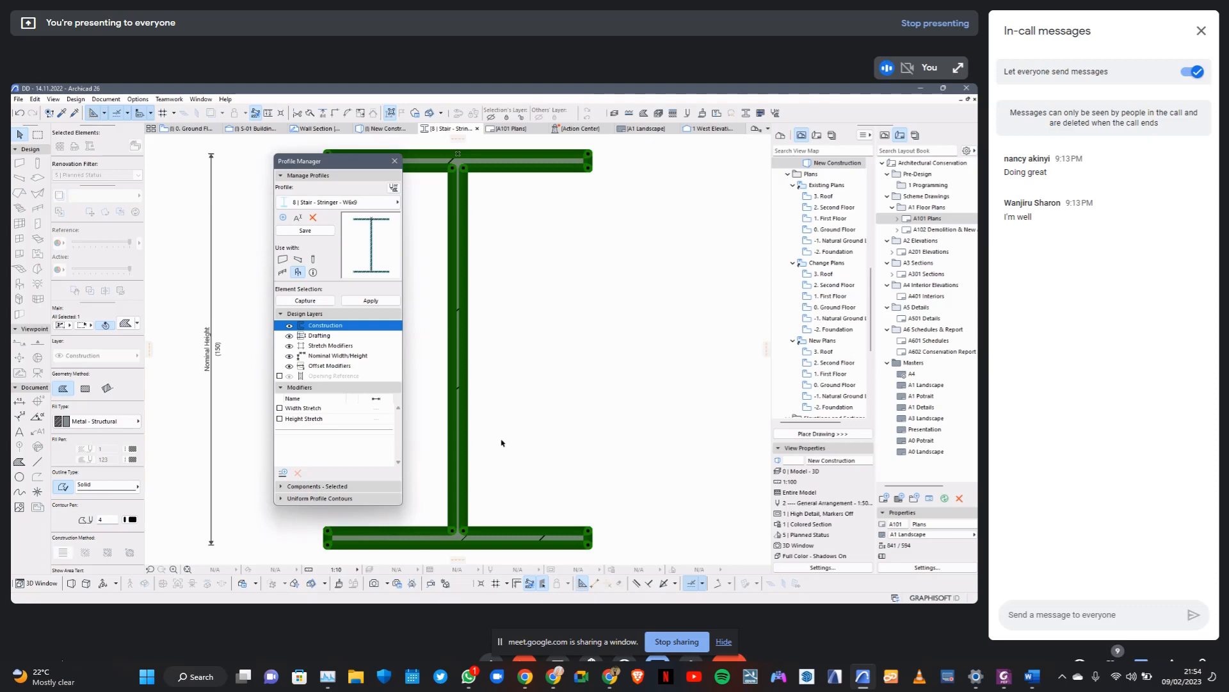
pyautogui.scroll(6, 469, 390)
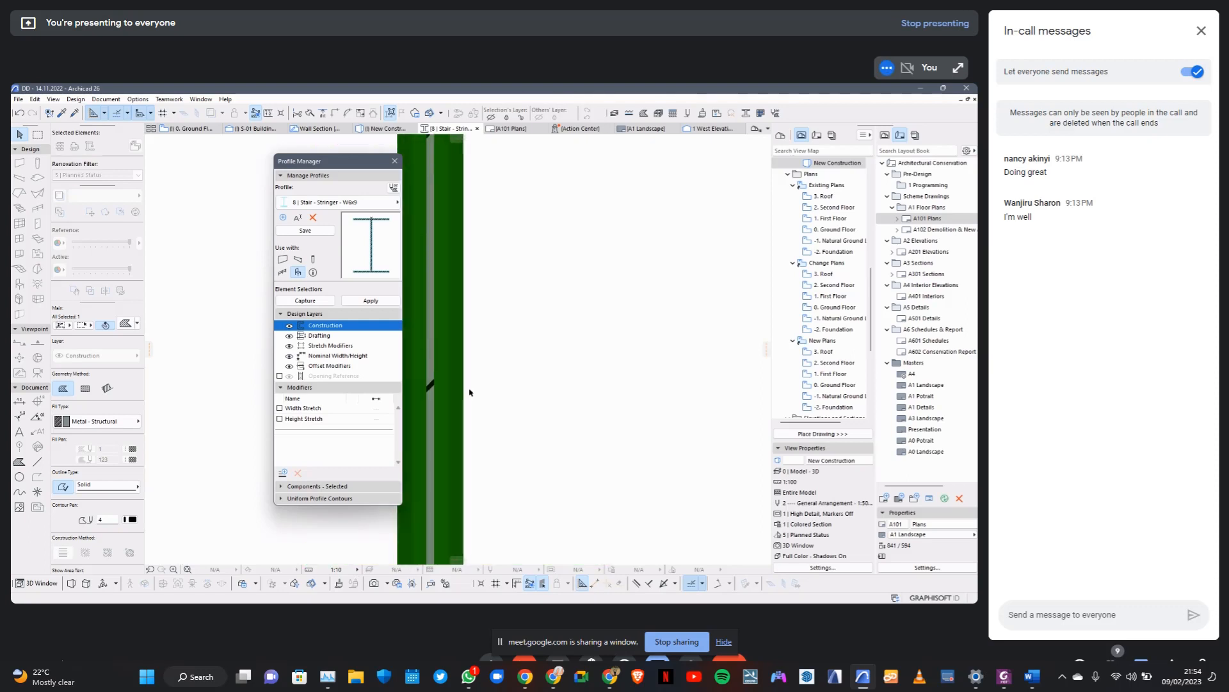
pyautogui.scroll(-9, 468, 391)
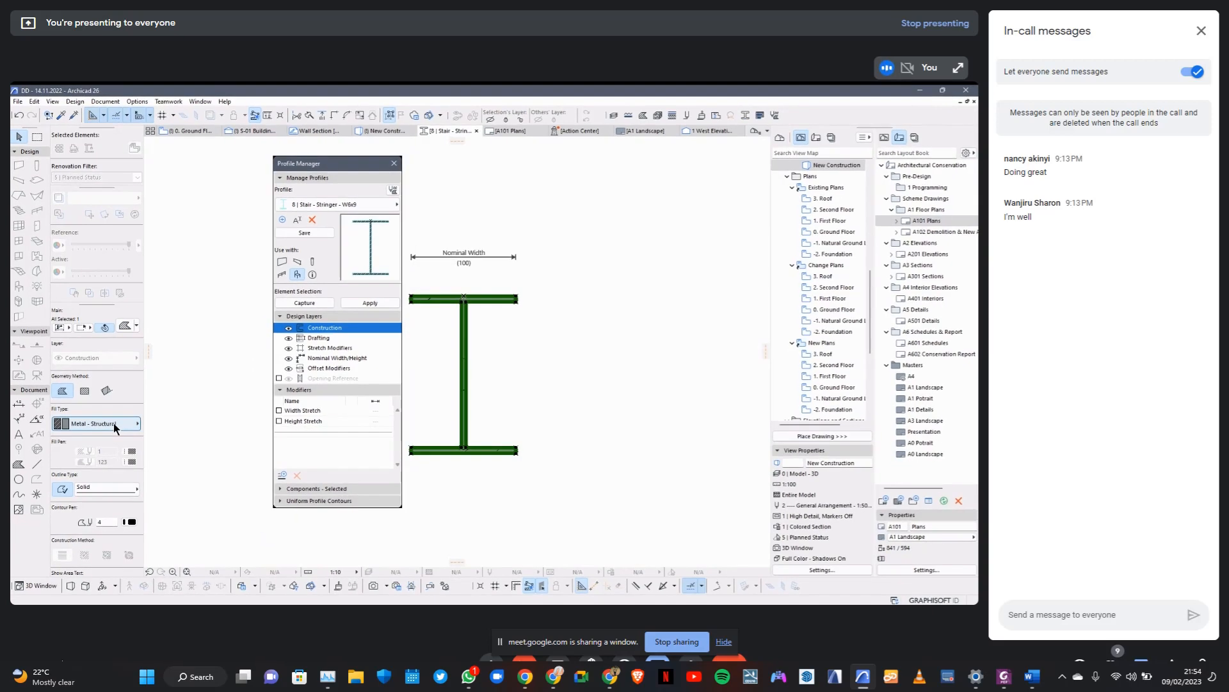
# Save the edited stair stringer profile and close the Profile Manager.
pyautogui.click(114, 423)
pyautogui.click(75, 436)
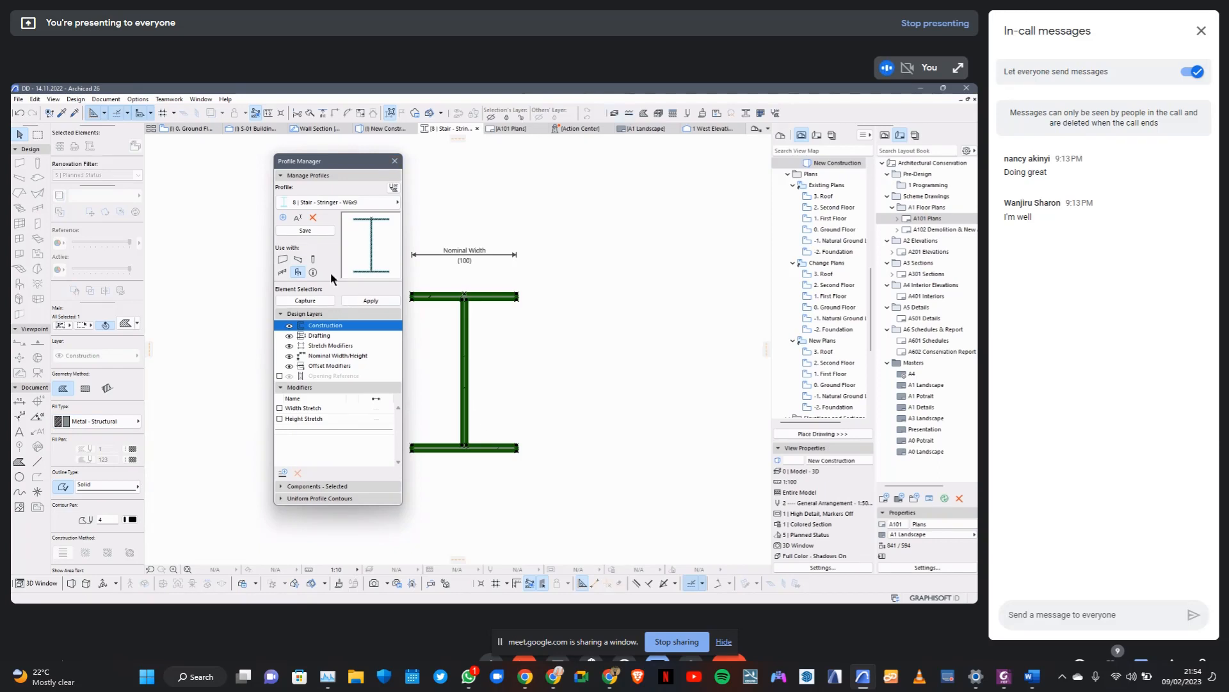
pyautogui.click(327, 231)
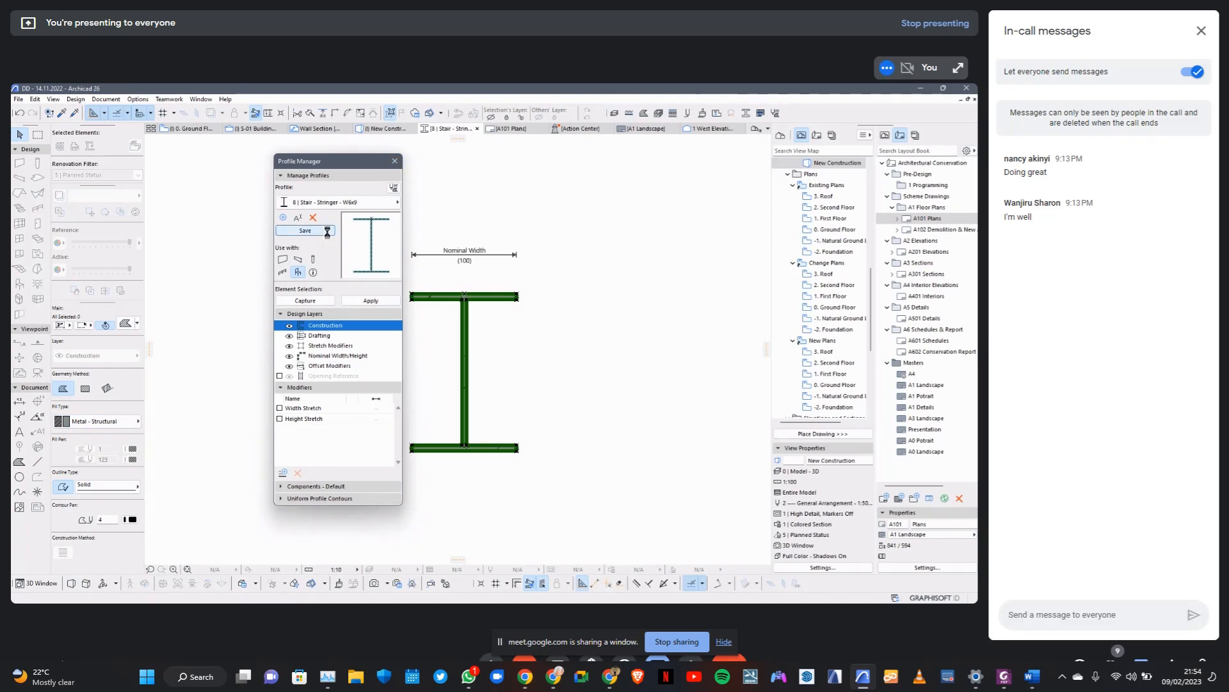
pyautogui.click(397, 160)
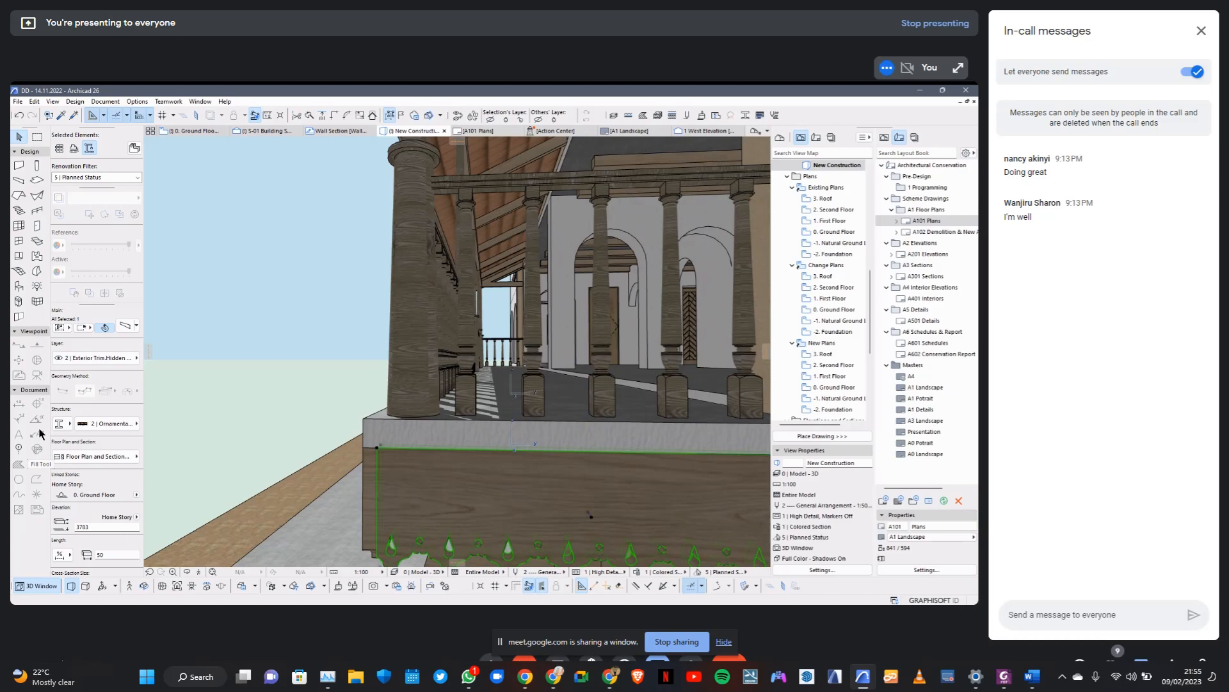
# Switch to the ground floor plan and view the selected wall's settings.
pyautogui.press('F2')
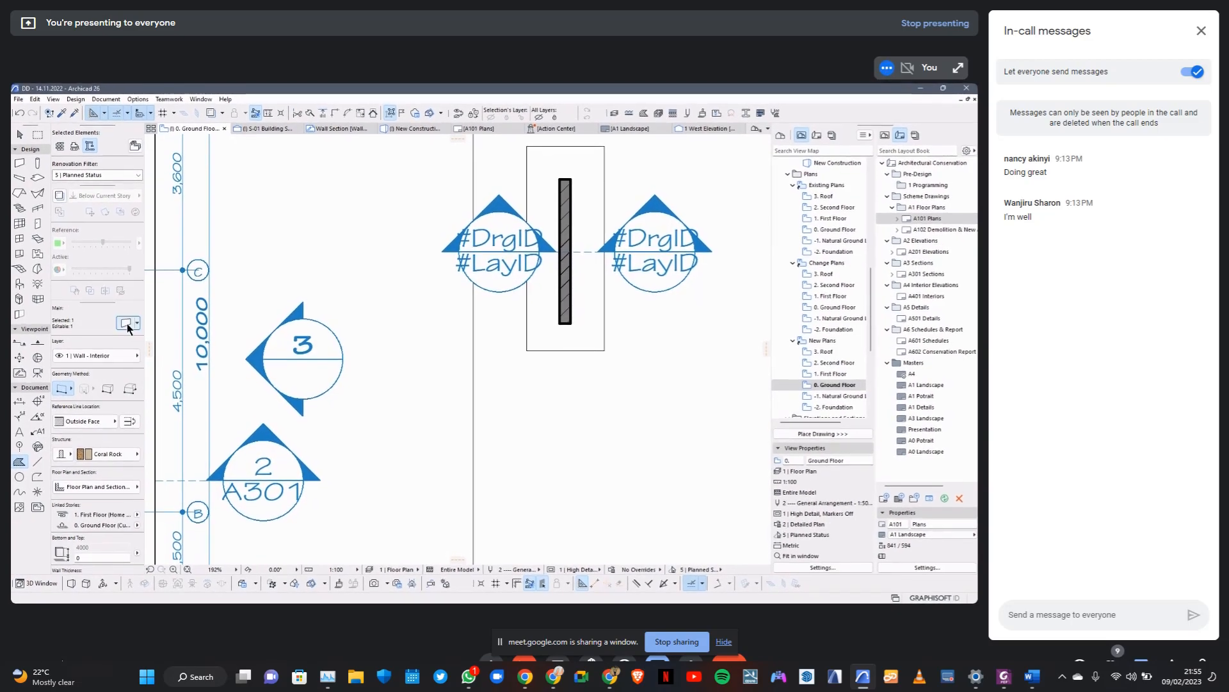
pyautogui.click(126, 325)
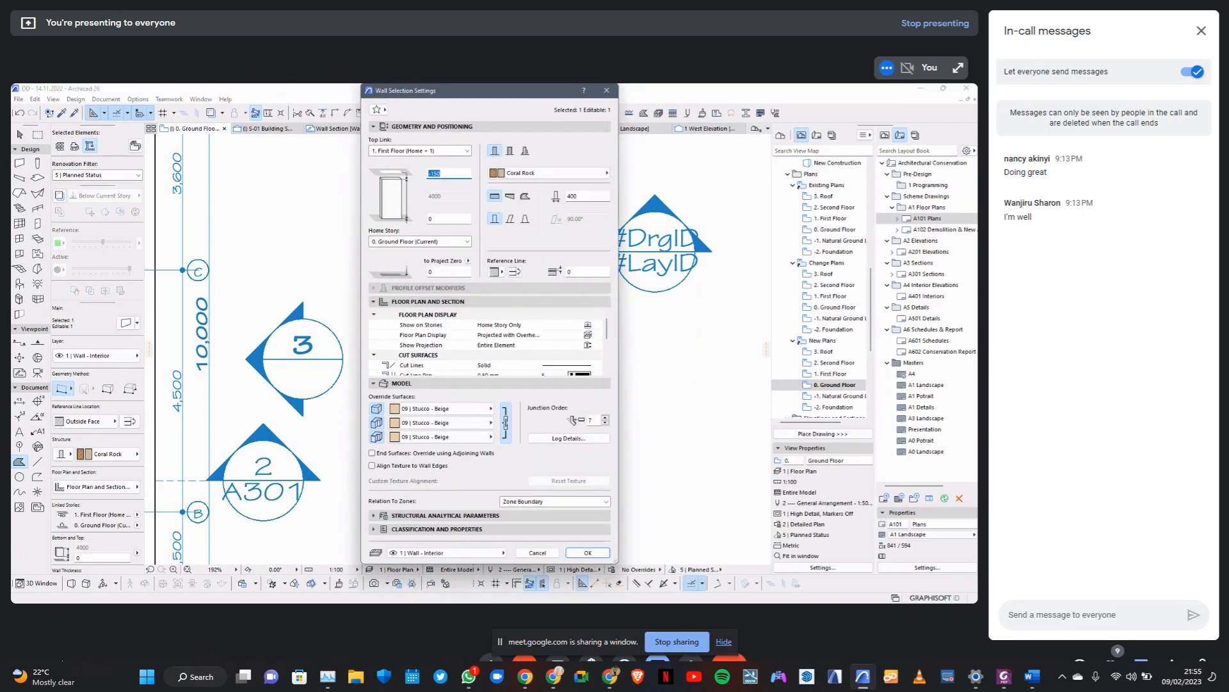
pyautogui.press('Escape')
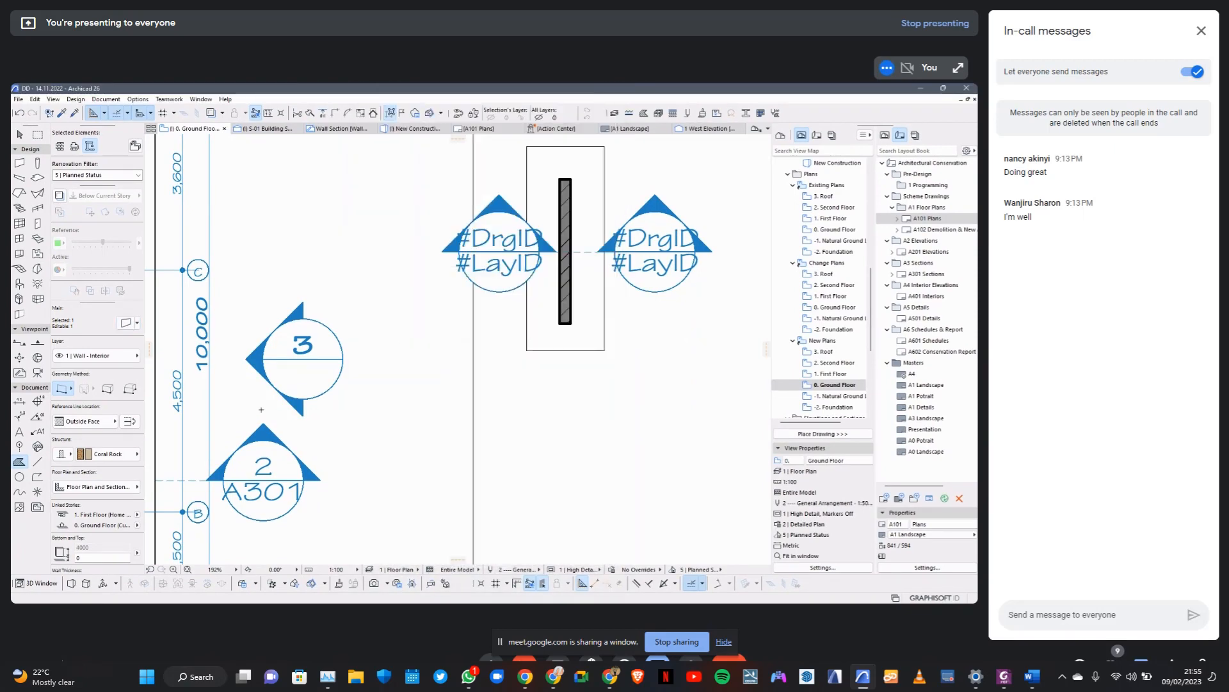
# Activate the Fill tool and view the available fill categories in its default settings, from Drafting Fill to Surface.
pyautogui.click(19, 461)
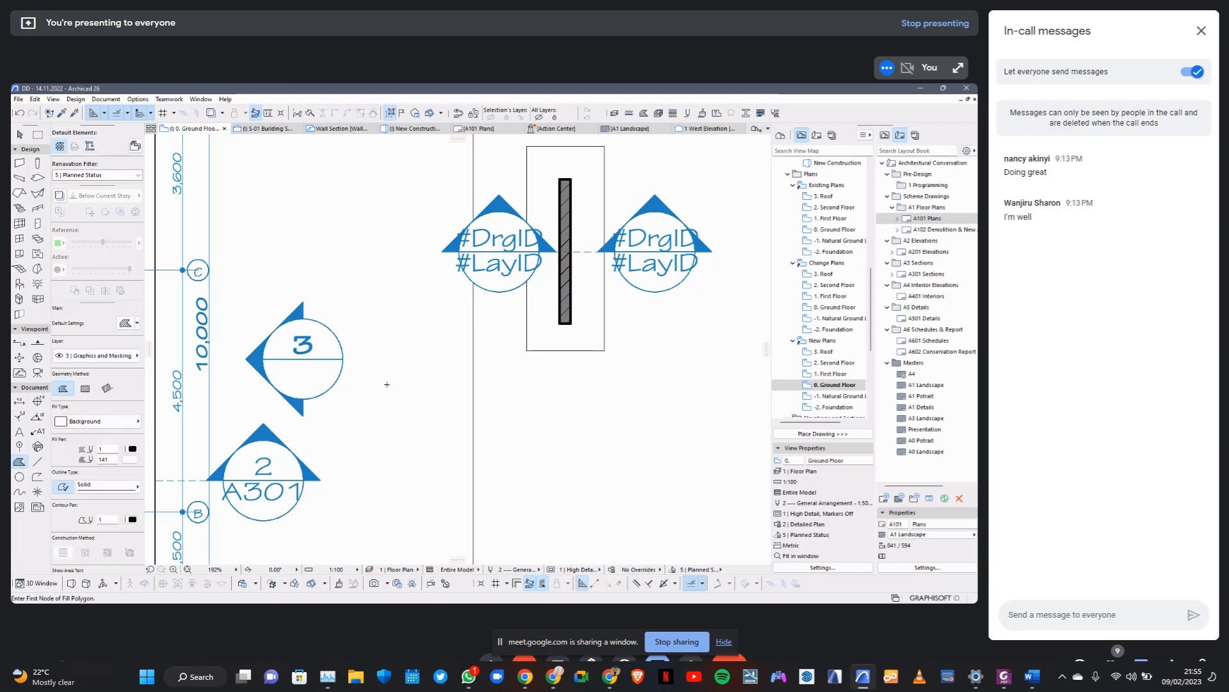
pyautogui.click(126, 323)
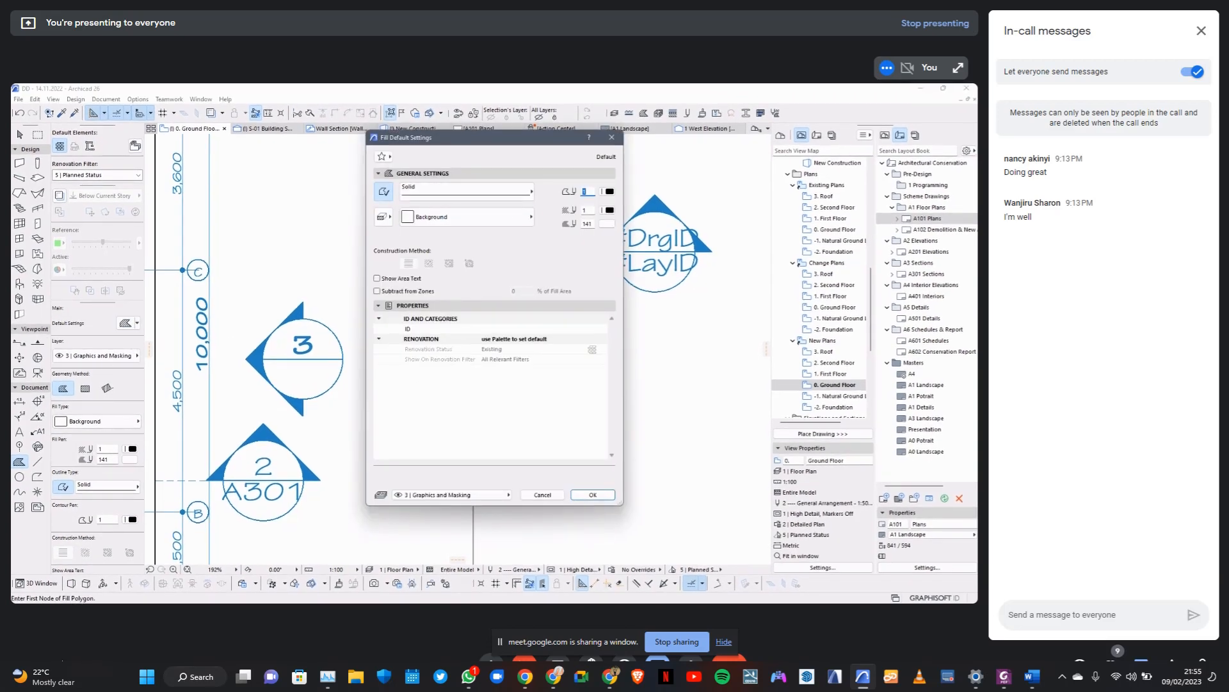
pyautogui.click(383, 216)
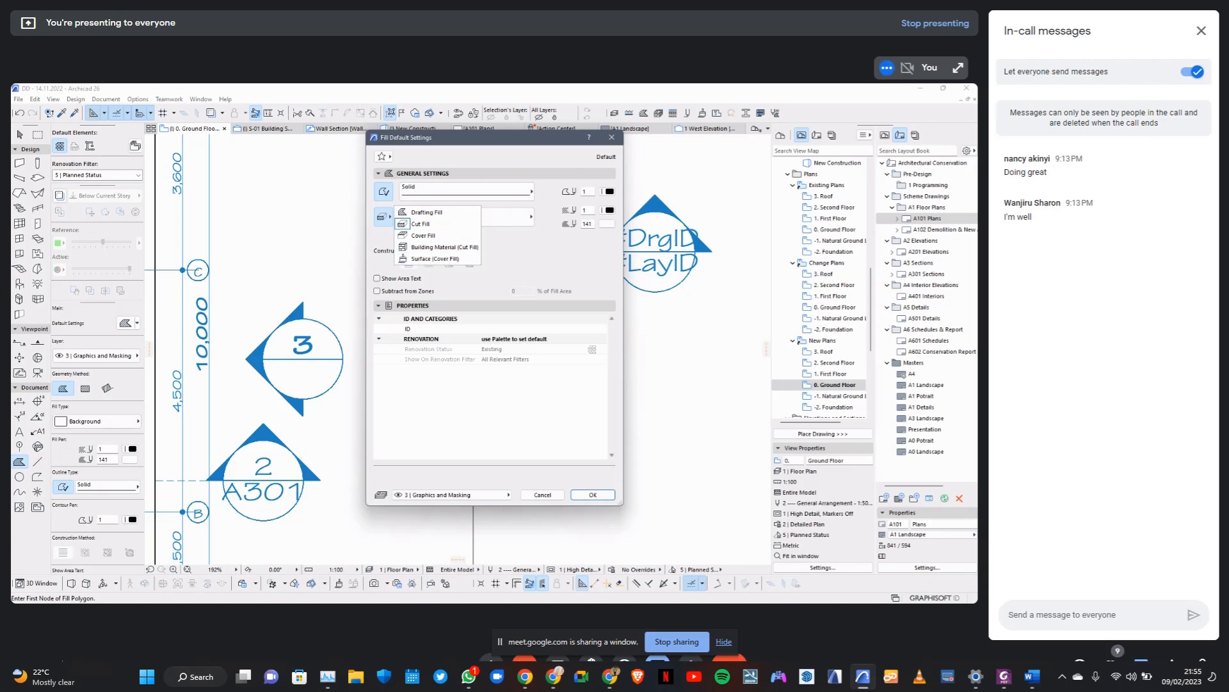
pyautogui.press('Escape')
pyautogui.press('Escape')
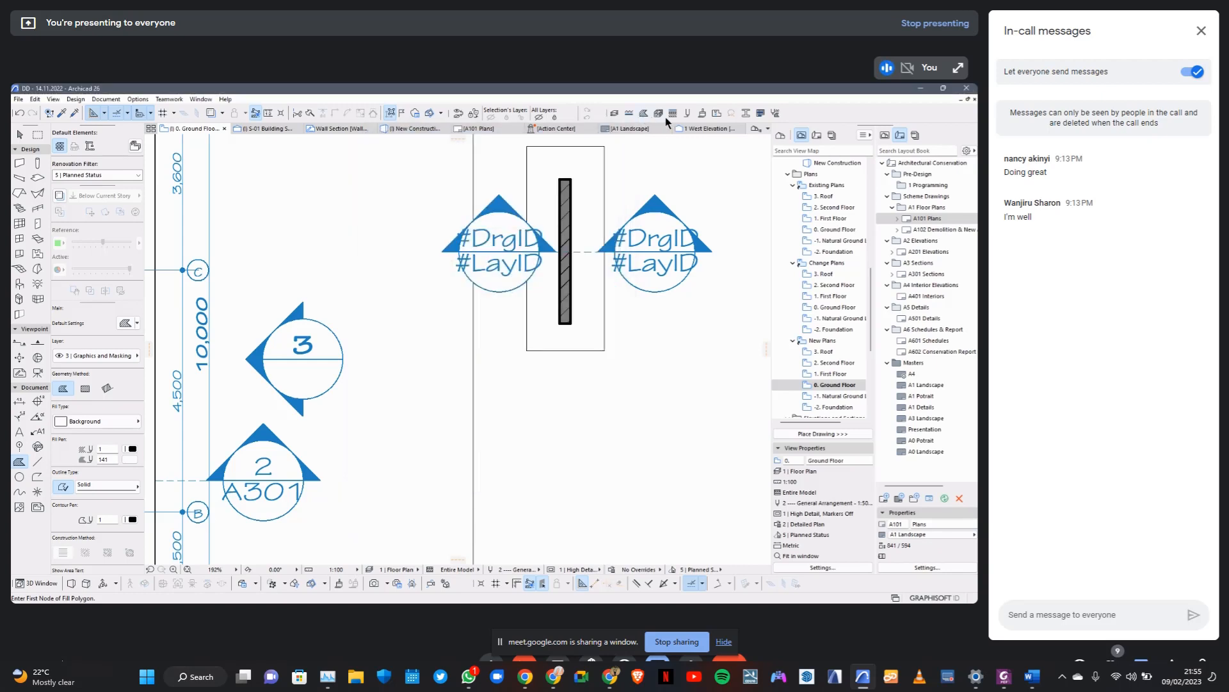
# Reopen the Profile Manager and open the 8 | Stair - Stringer - W6x9 profile for editing.
pyautogui.click(746, 114)
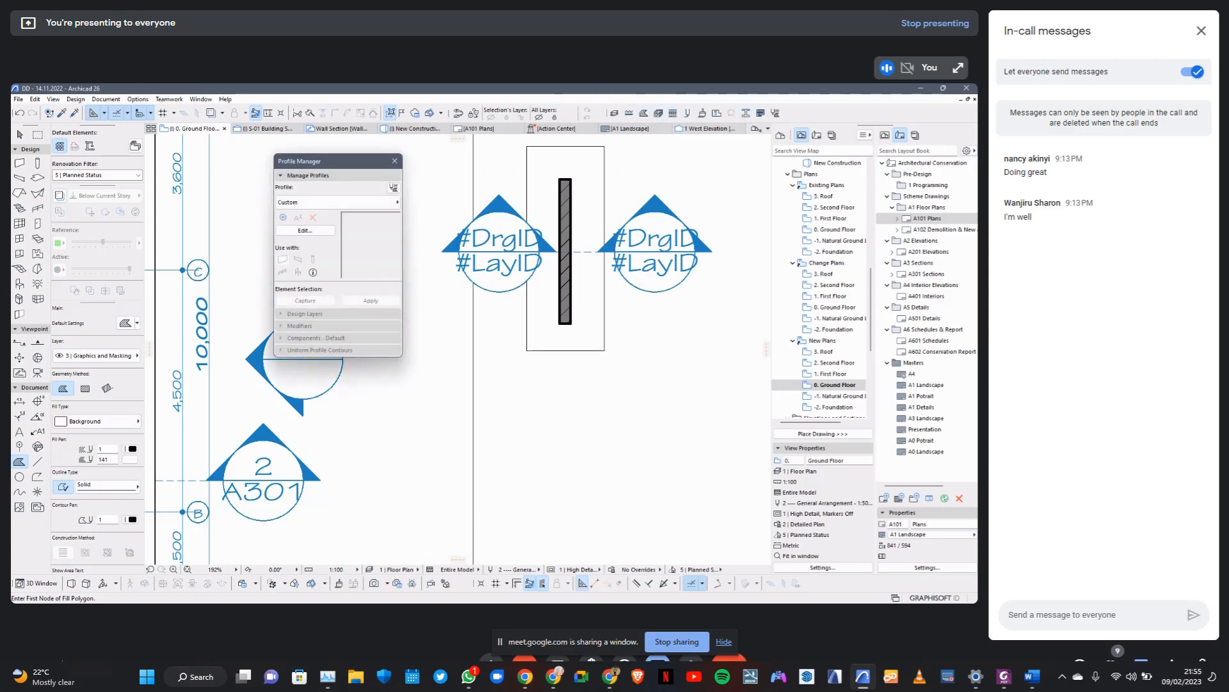
pyautogui.click(338, 202)
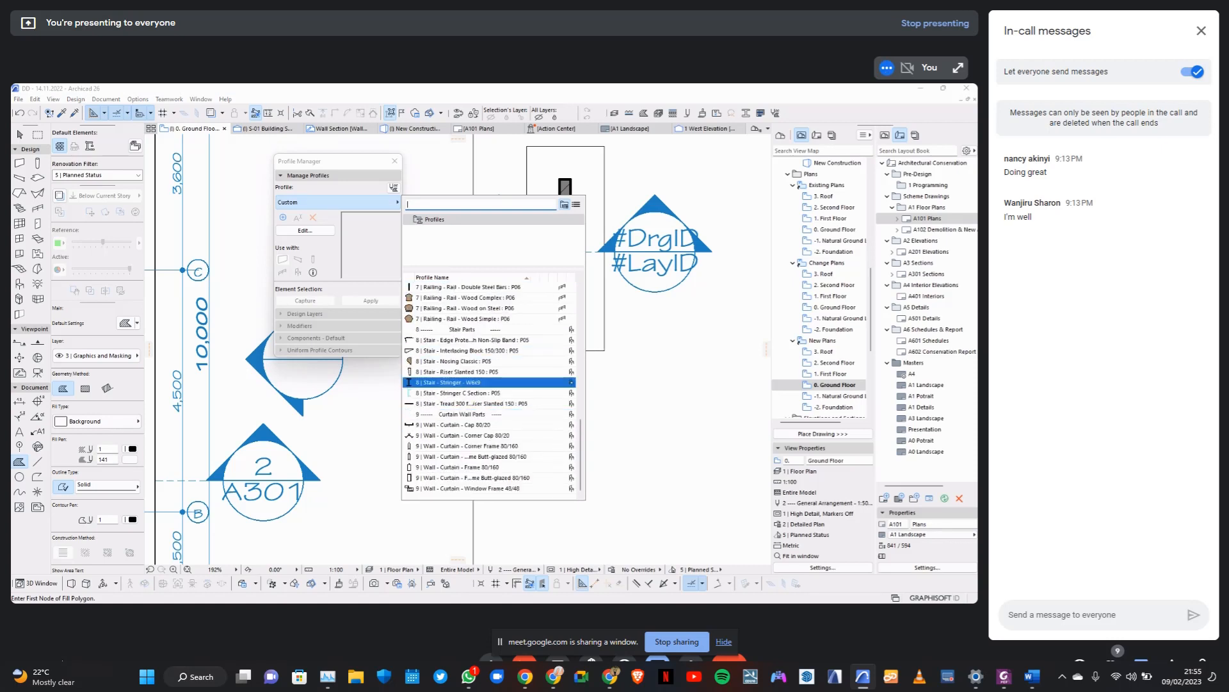
pyautogui.click(449, 382)
pyautogui.click(305, 229)
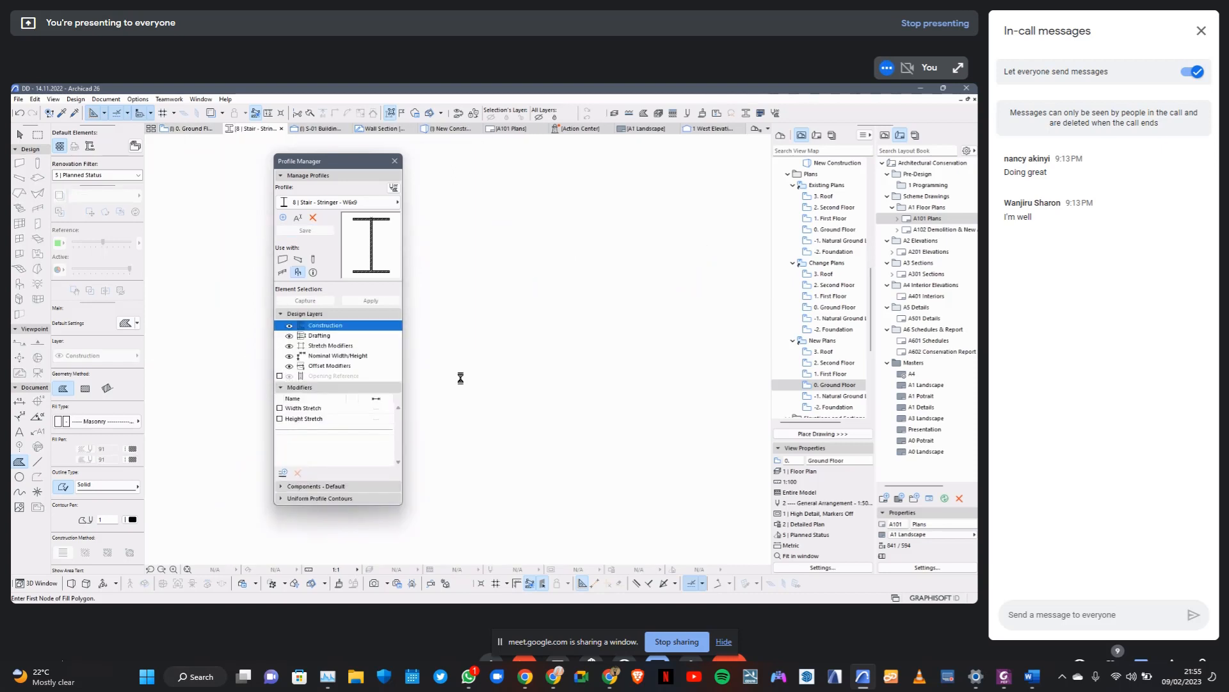
# Fit the stringer profile in view, select its I-section fill and review the building materials available for it.
pyautogui.click(336, 569)
pyautogui.click(379, 479)
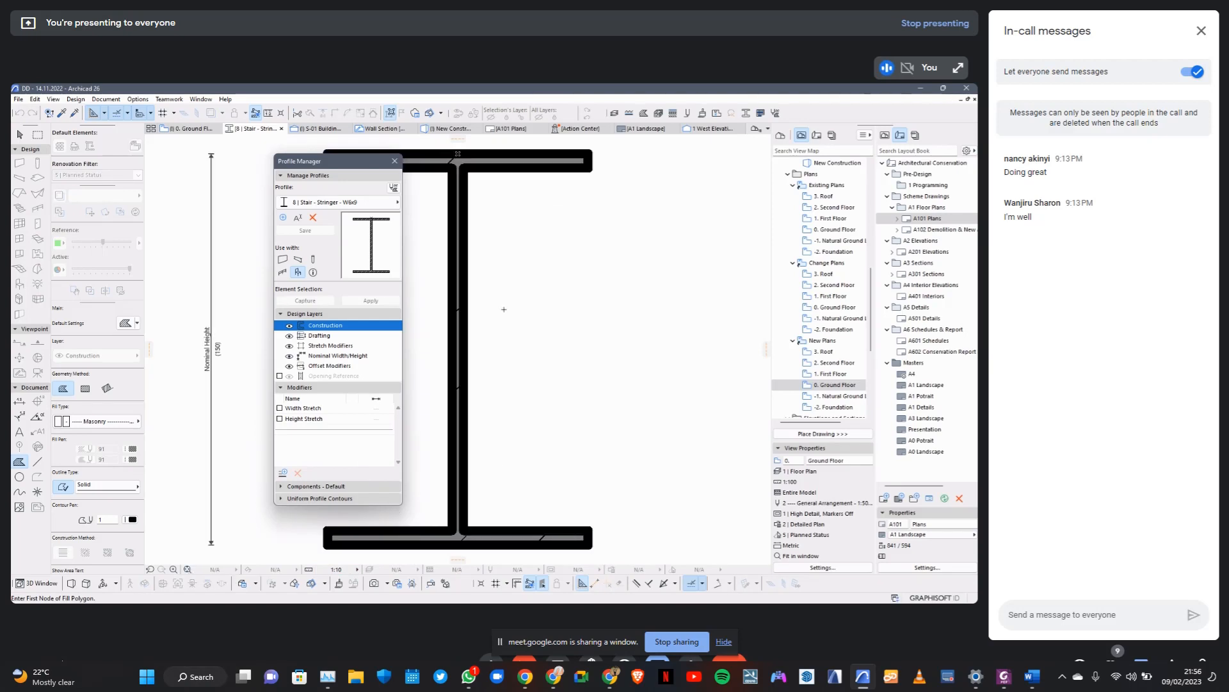
pyautogui.keyDown('shift'); pyautogui.click(459, 284); pyautogui.keyUp('shift')
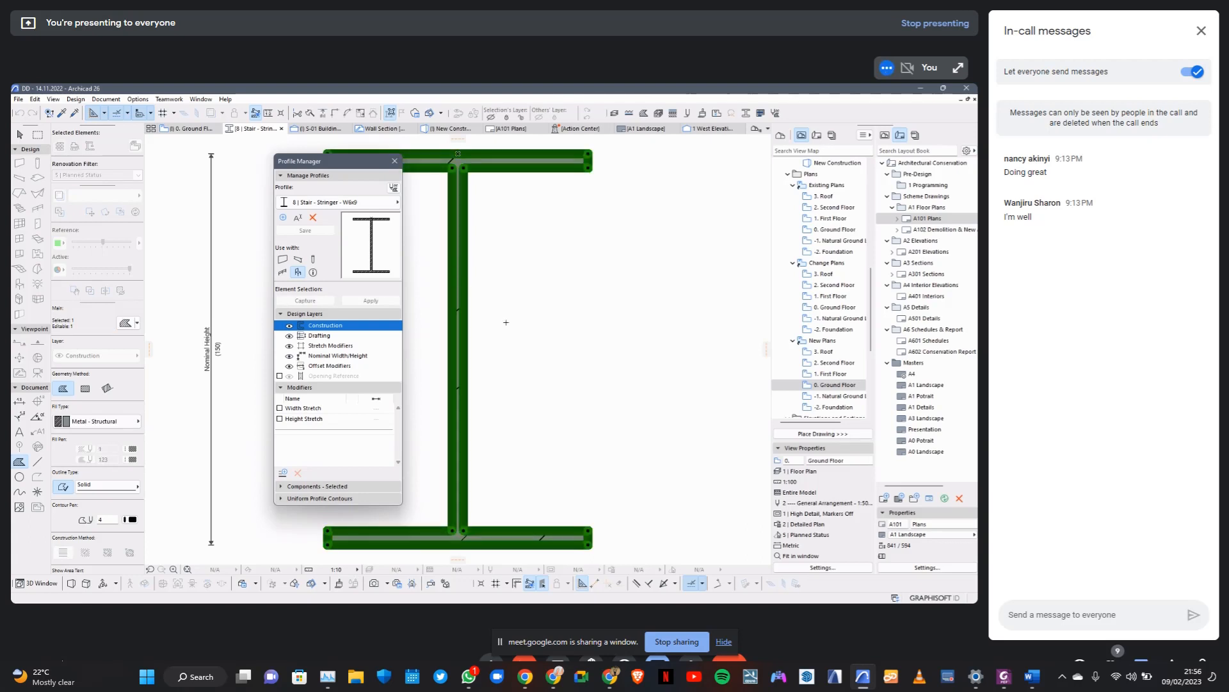
pyautogui.click(120, 422)
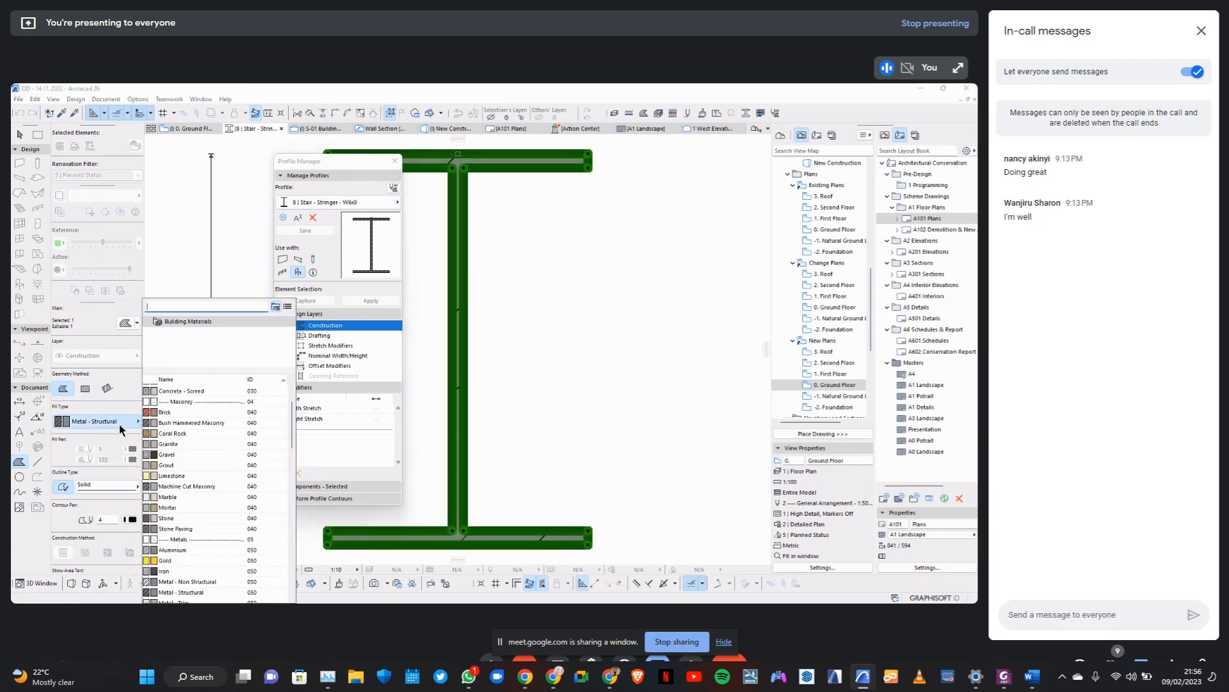
pyautogui.scroll(-6, 192, 459)
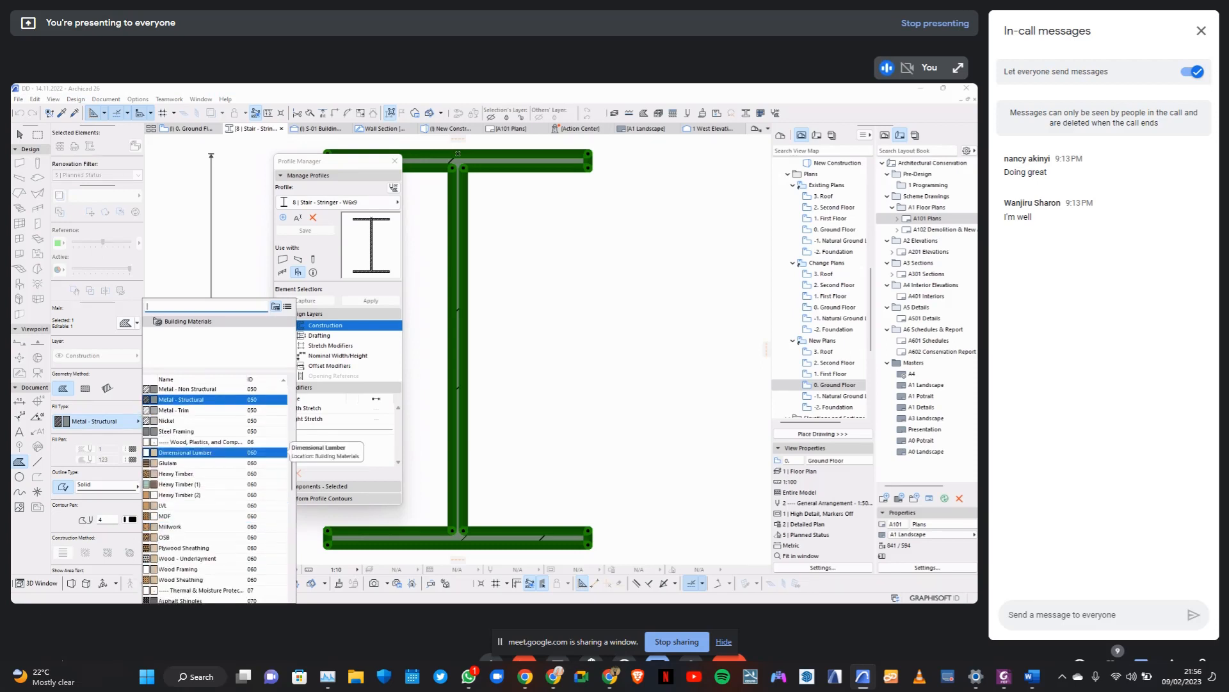
pyautogui.scroll(-1, 192, 458)
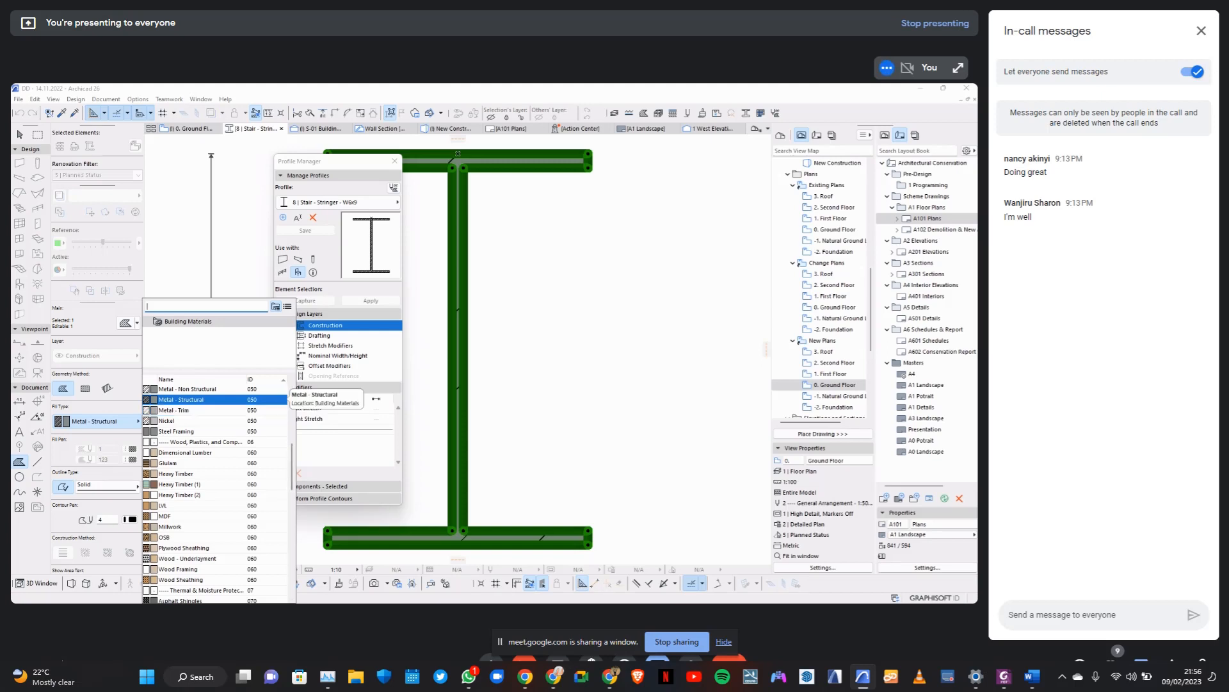
pyautogui.press('Escape')
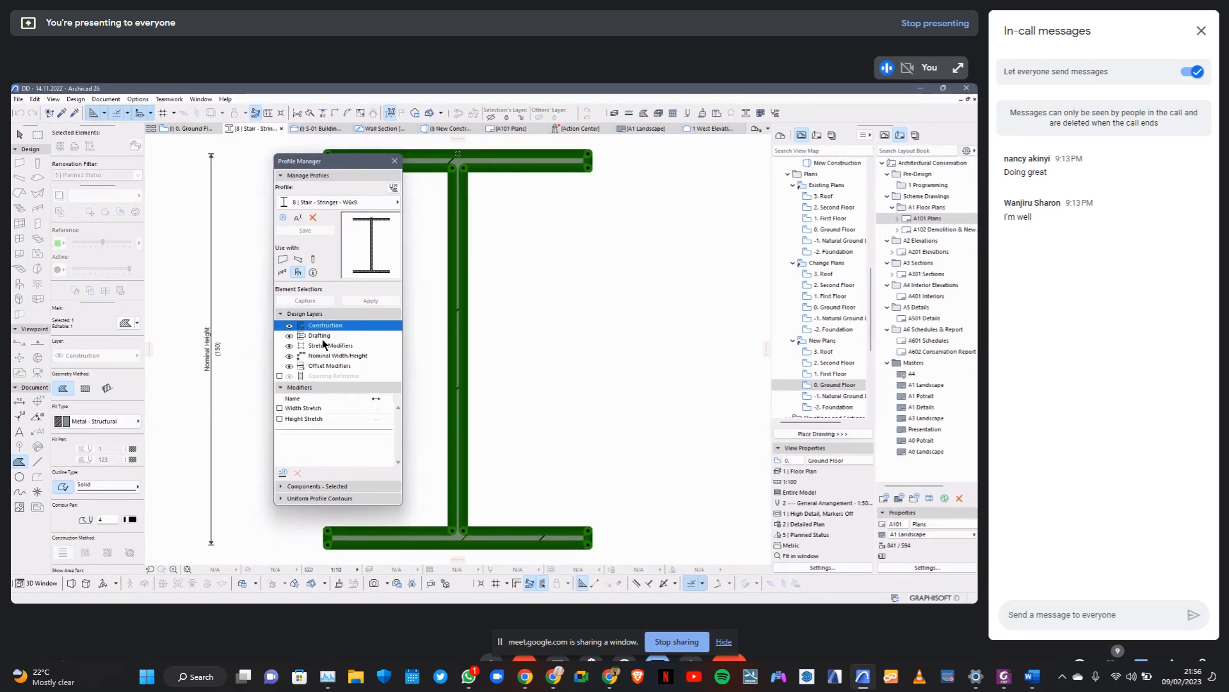
# Review the selected I-section's component settings, keep its component type as Core, and deselect it.
pyautogui.scroll(-5, 94, 450)
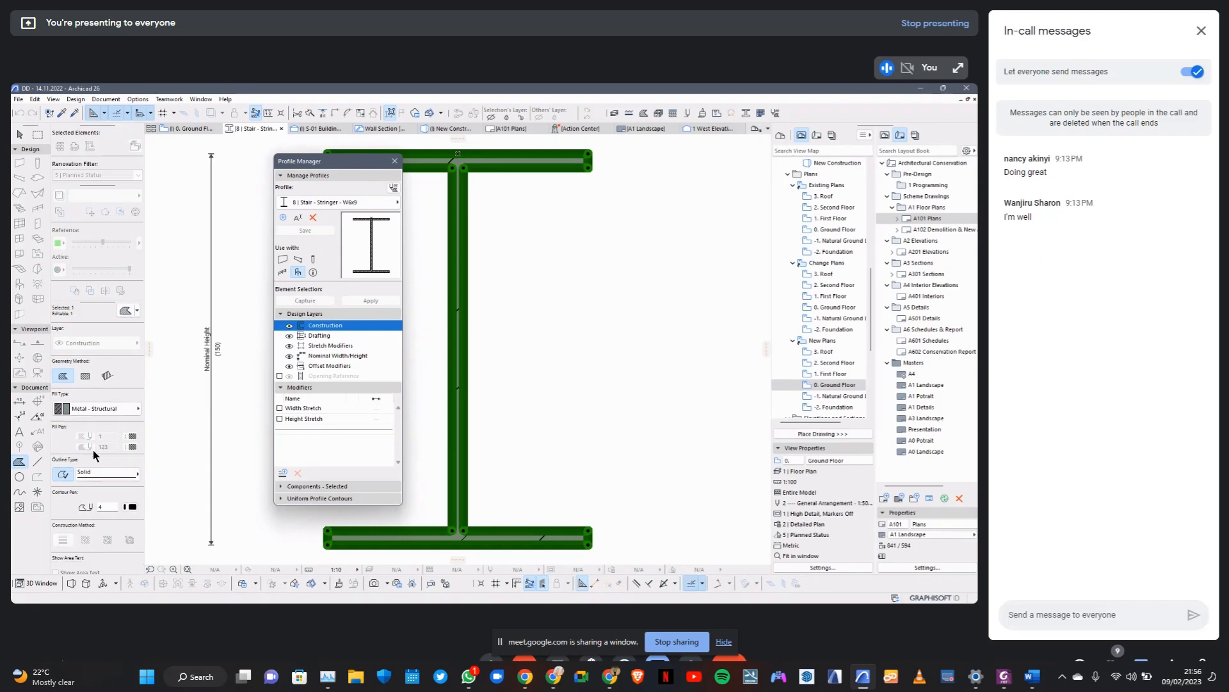
pyautogui.scroll(4, 94, 455)
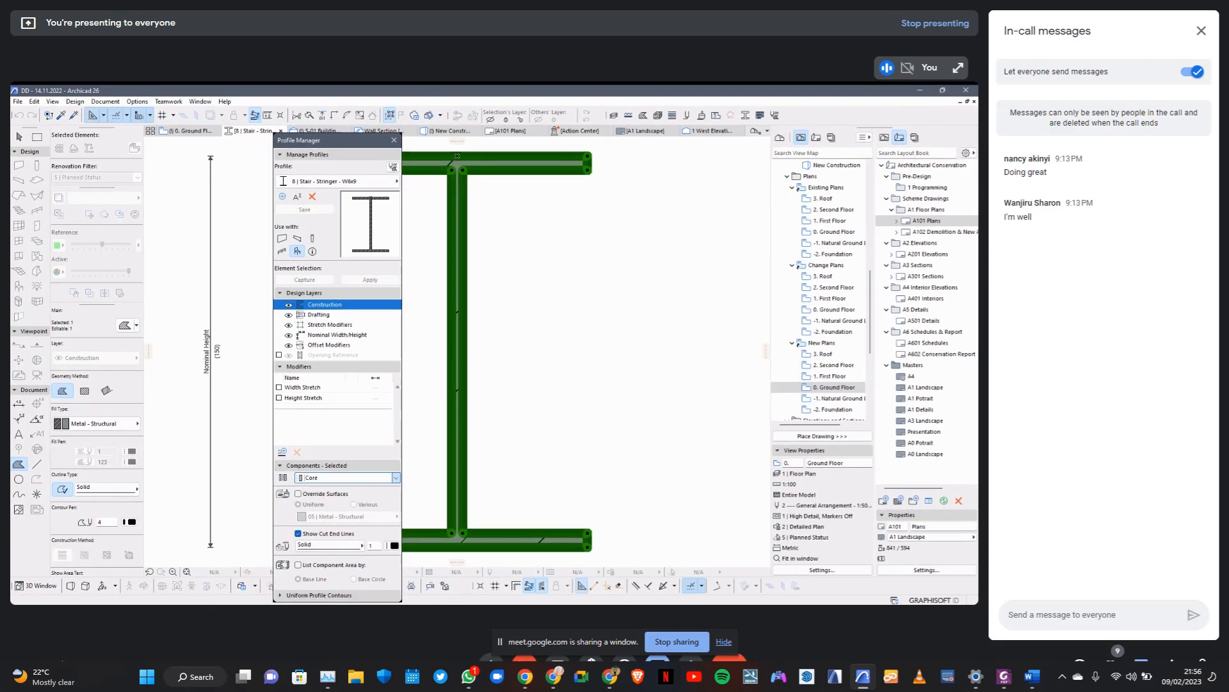
pyautogui.click(299, 509)
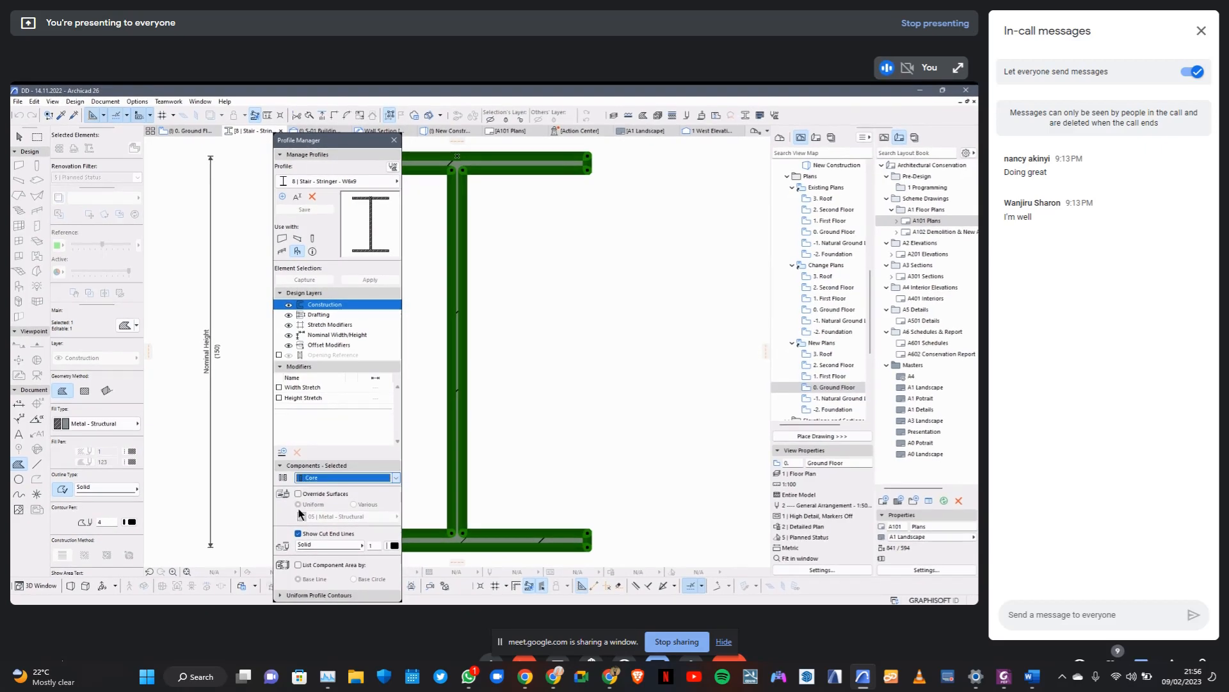
pyautogui.scroll(-3, 557, 339)
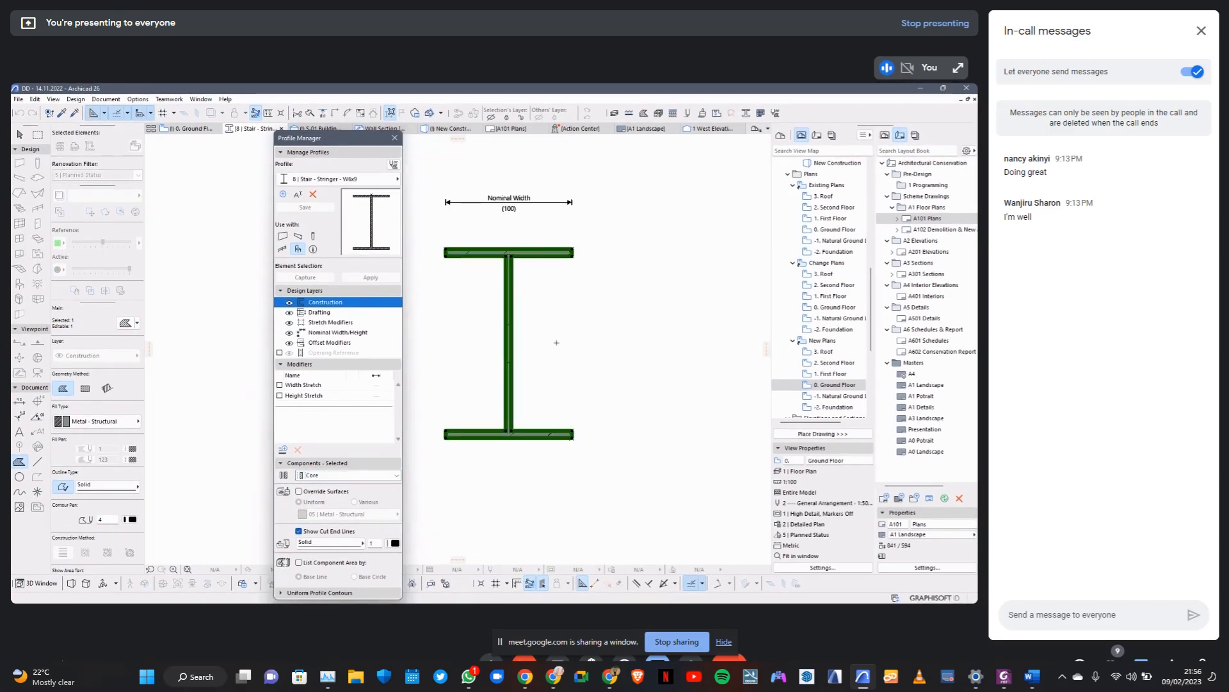
pyautogui.press('Escape')
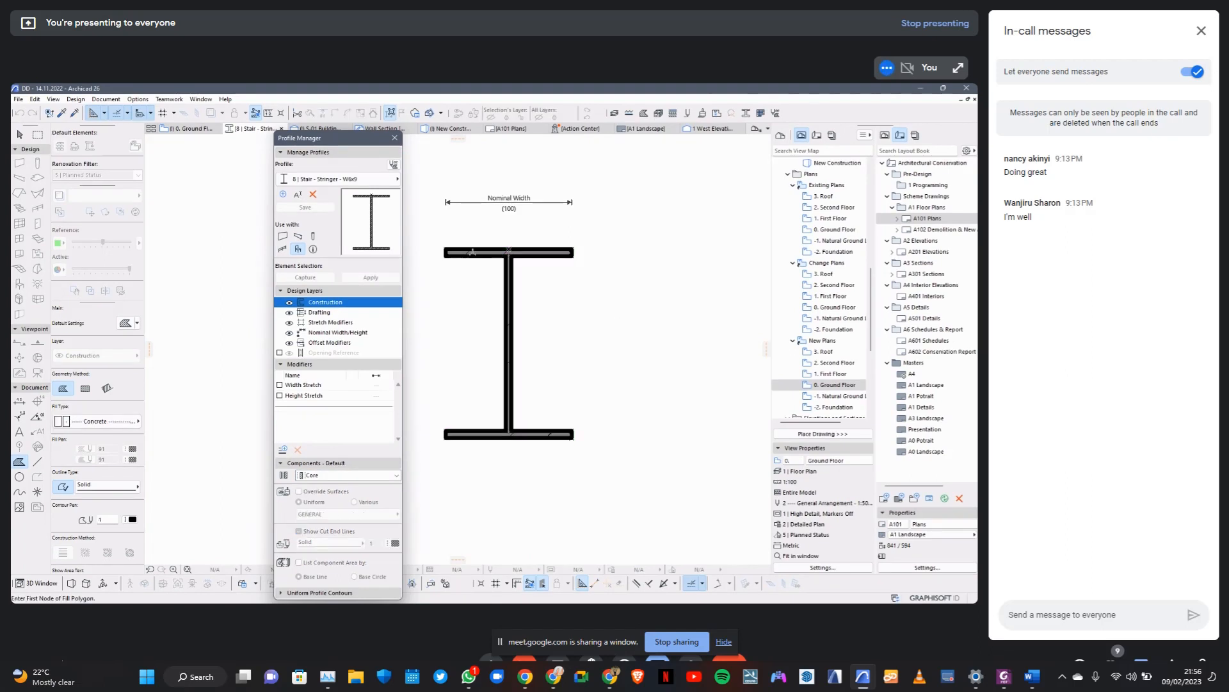
# Open the 2 | Planter Wall profile for editing.
pyautogui.click(389, 184)
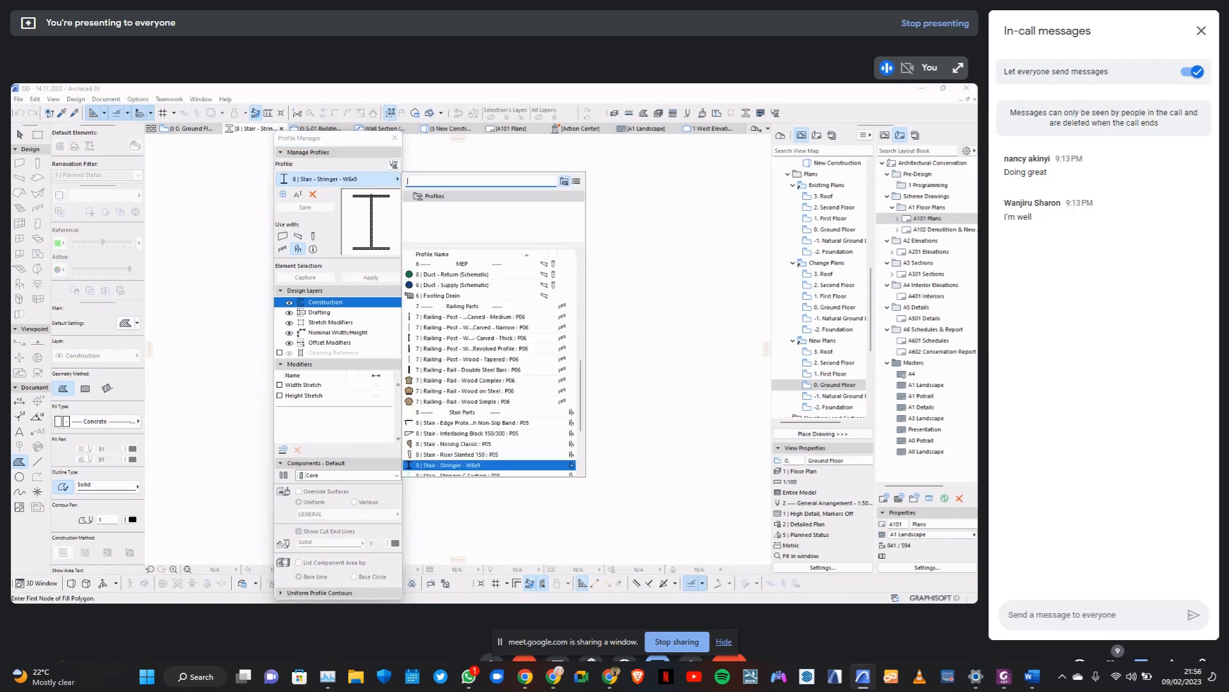
pyautogui.scroll(2, 489, 352)
pyautogui.scroll(5, 489, 351)
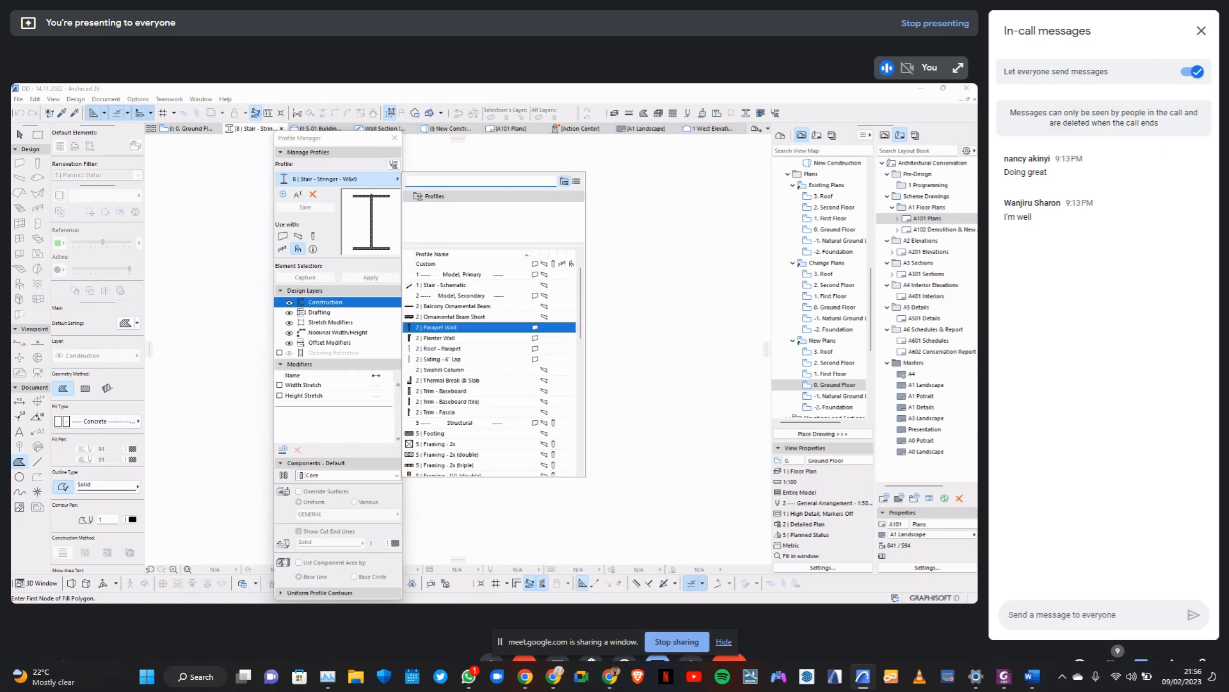
pyautogui.click(447, 336)
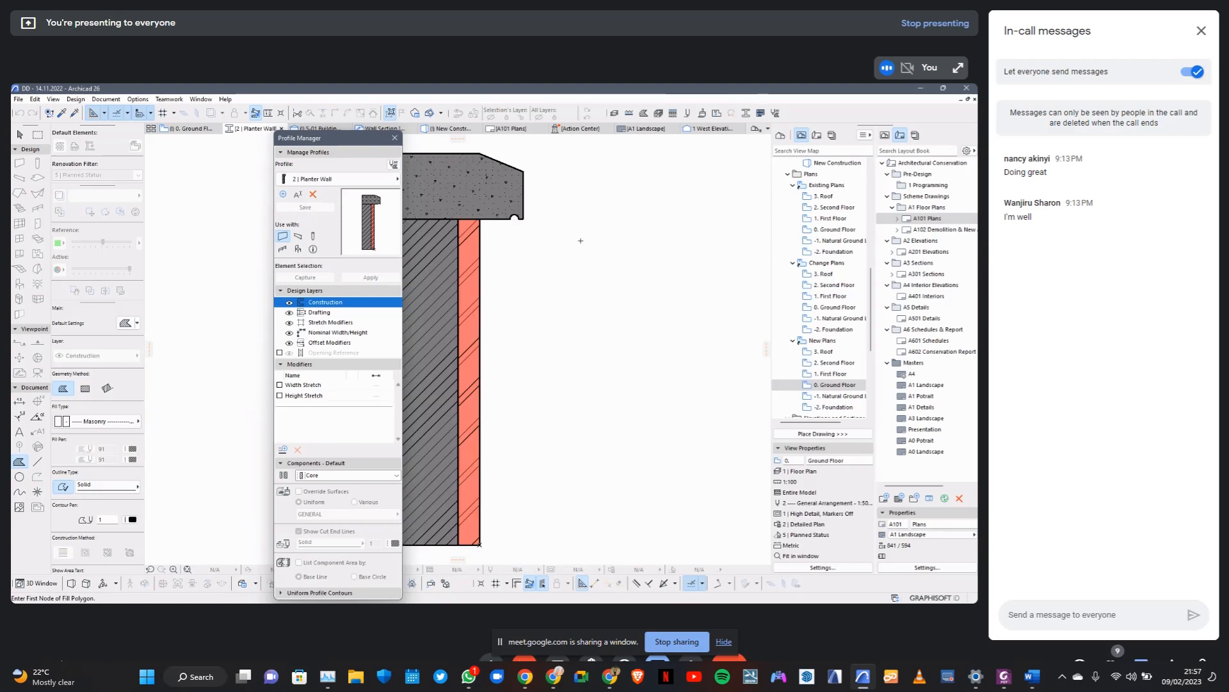
pyautogui.scroll(2, 576, 245)
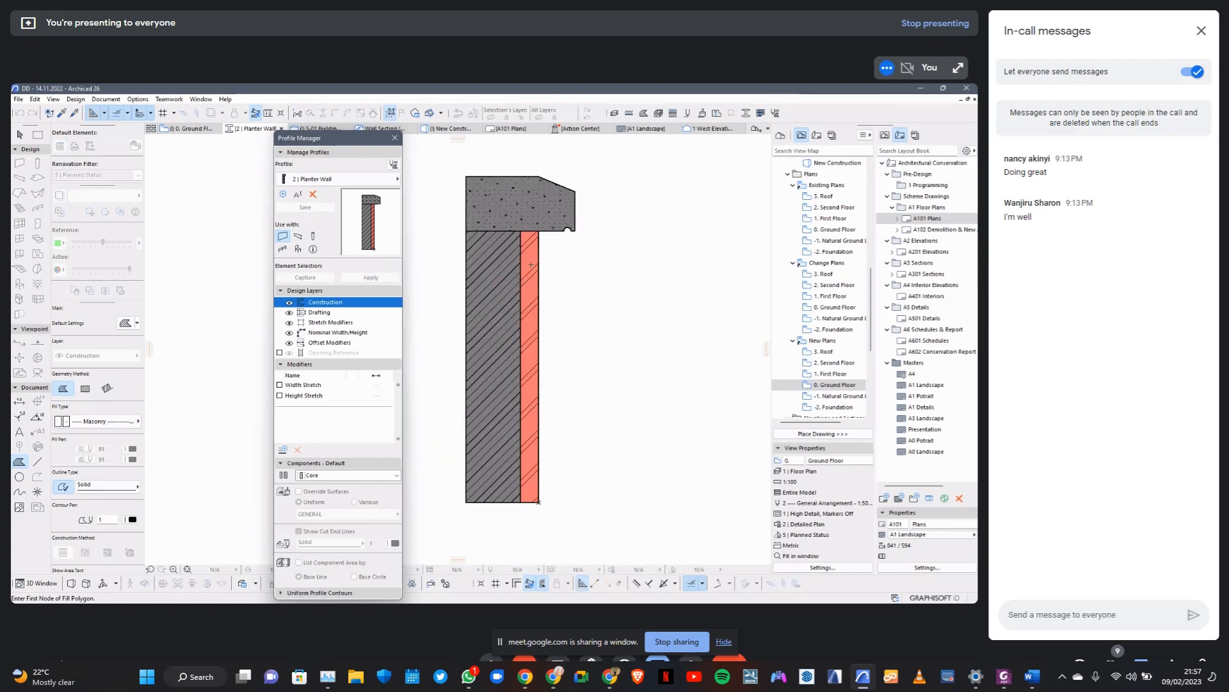
# Select the Planter Wall's masonry, brick and cap fills in turn to inspect the building material of each.
pyautogui.click(524, 213)
pyautogui.click(504, 245)
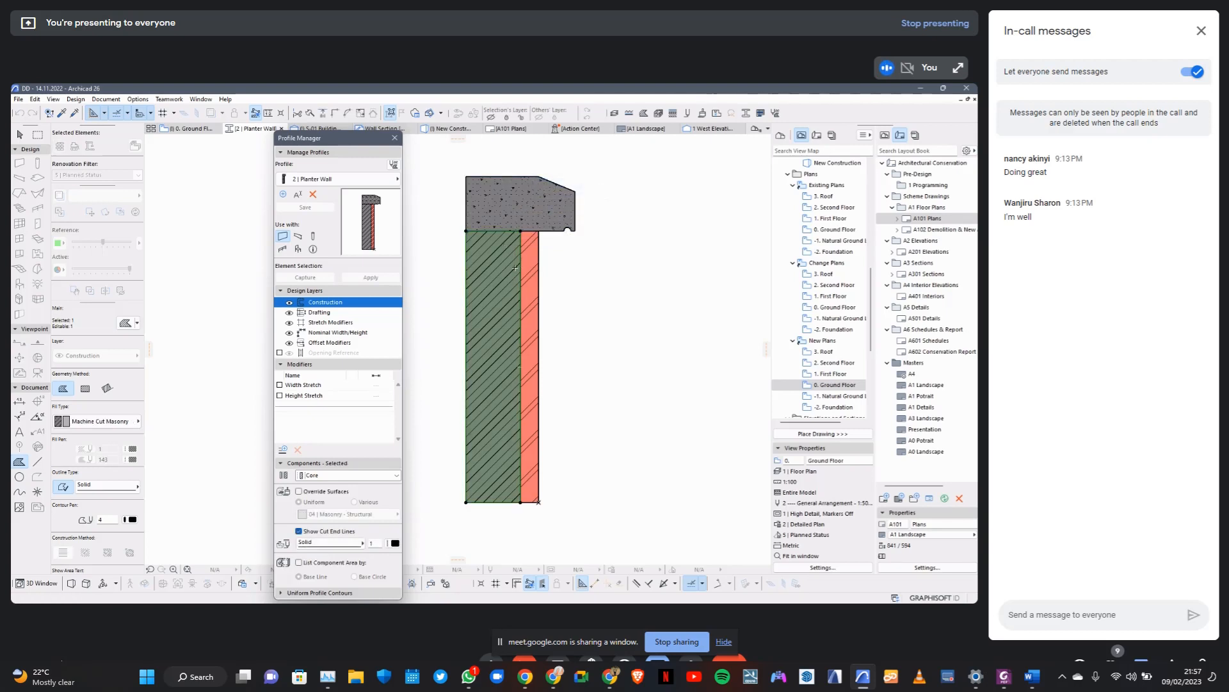
pyautogui.click(563, 267)
pyautogui.click(528, 262)
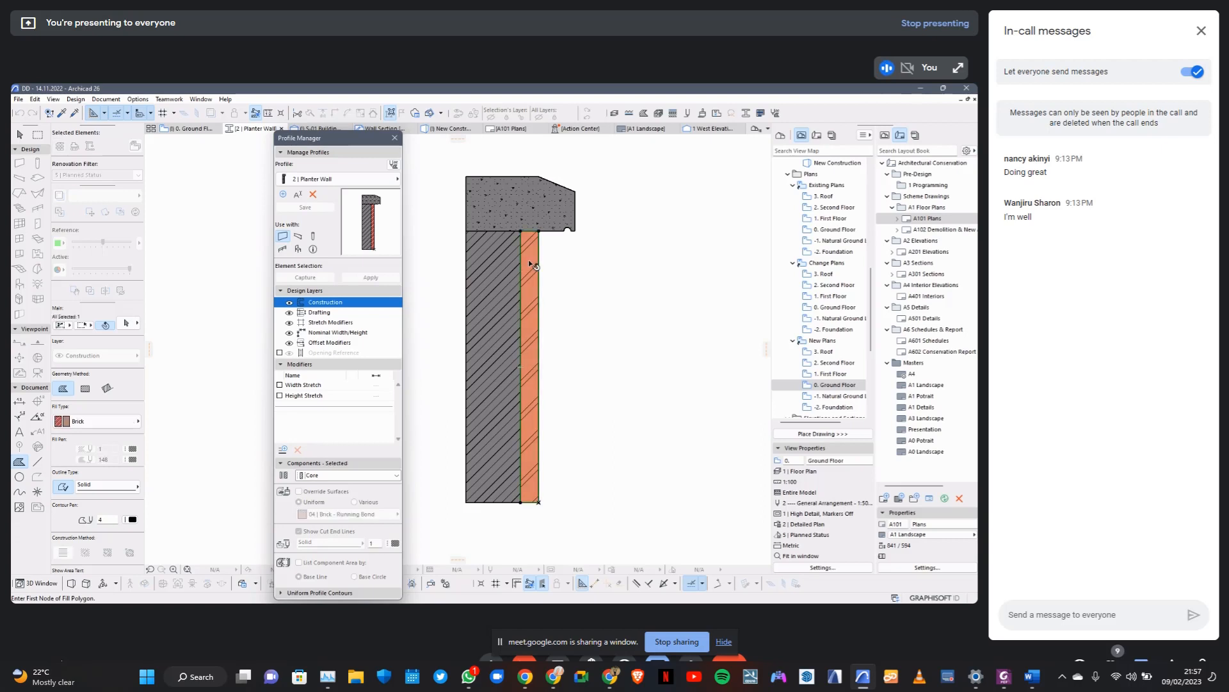
pyautogui.click(567, 263)
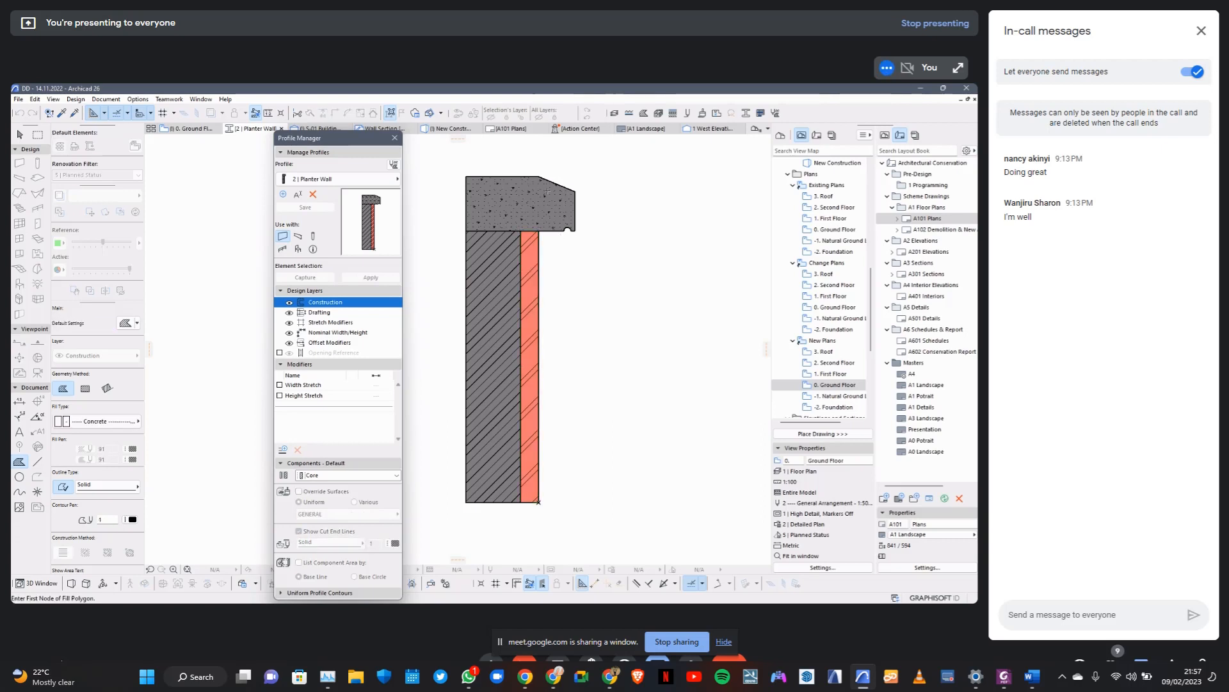
pyautogui.click(577, 230)
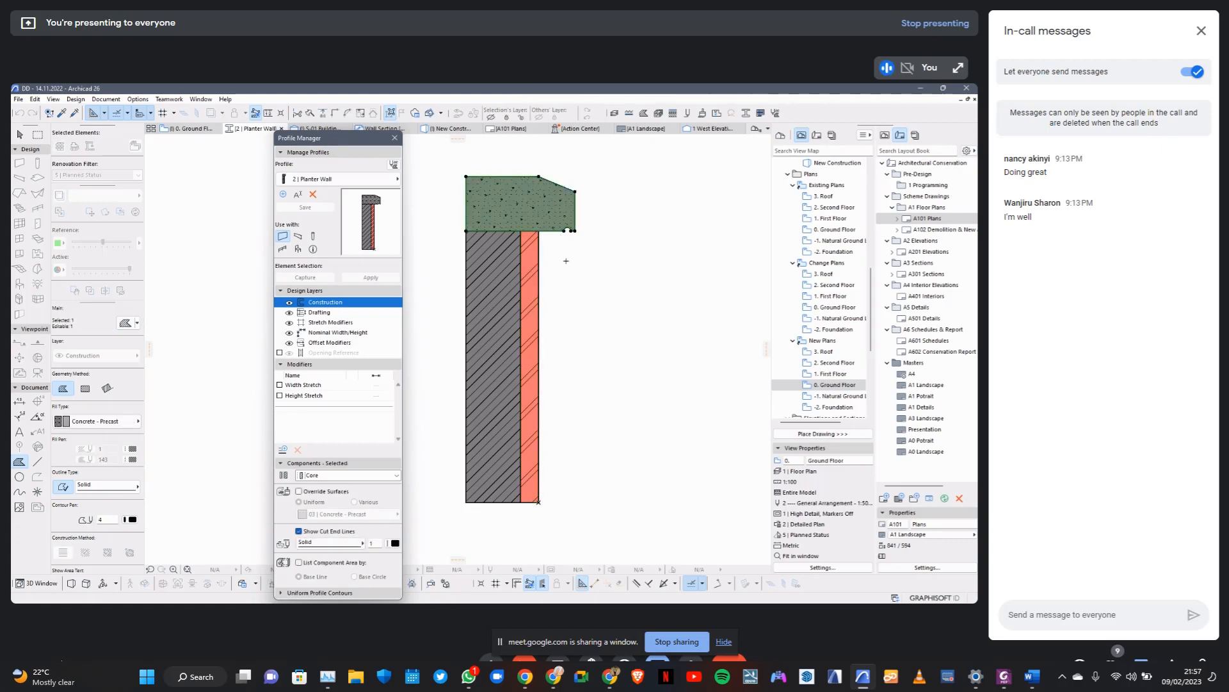
pyautogui.press('Escape')
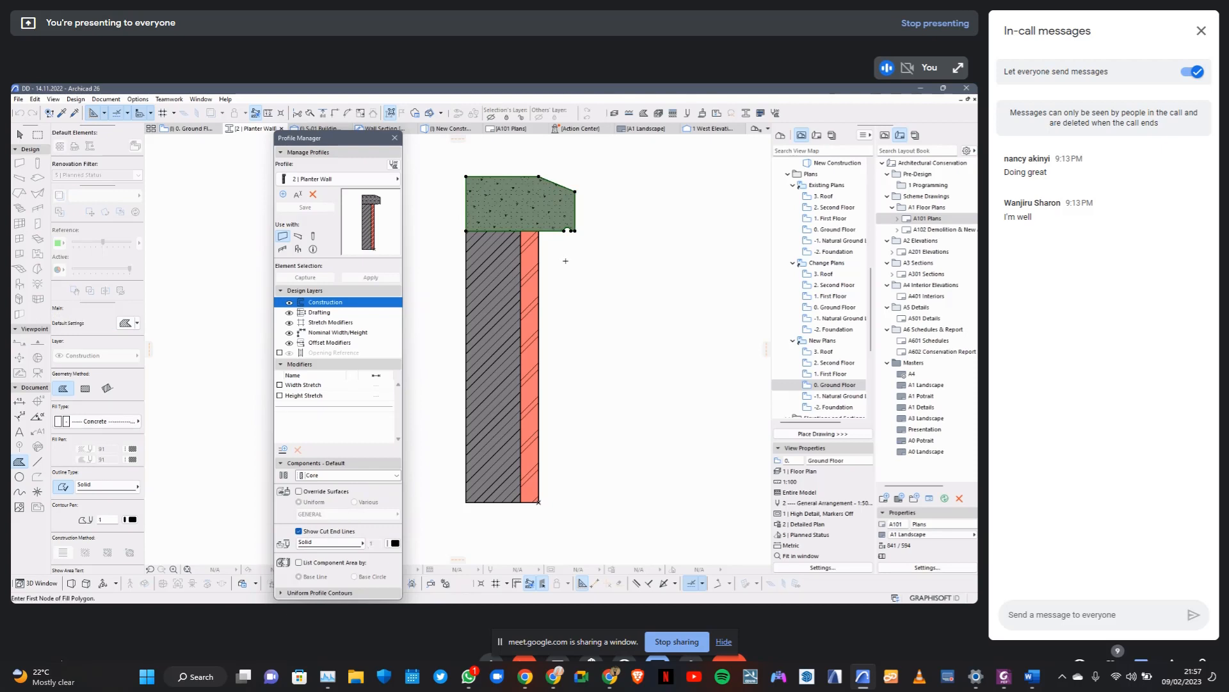
# Check the masonry layer's component type, change the brick layer's type, and set the precast concrete cap's type to Other.
pyautogui.click(509, 257)
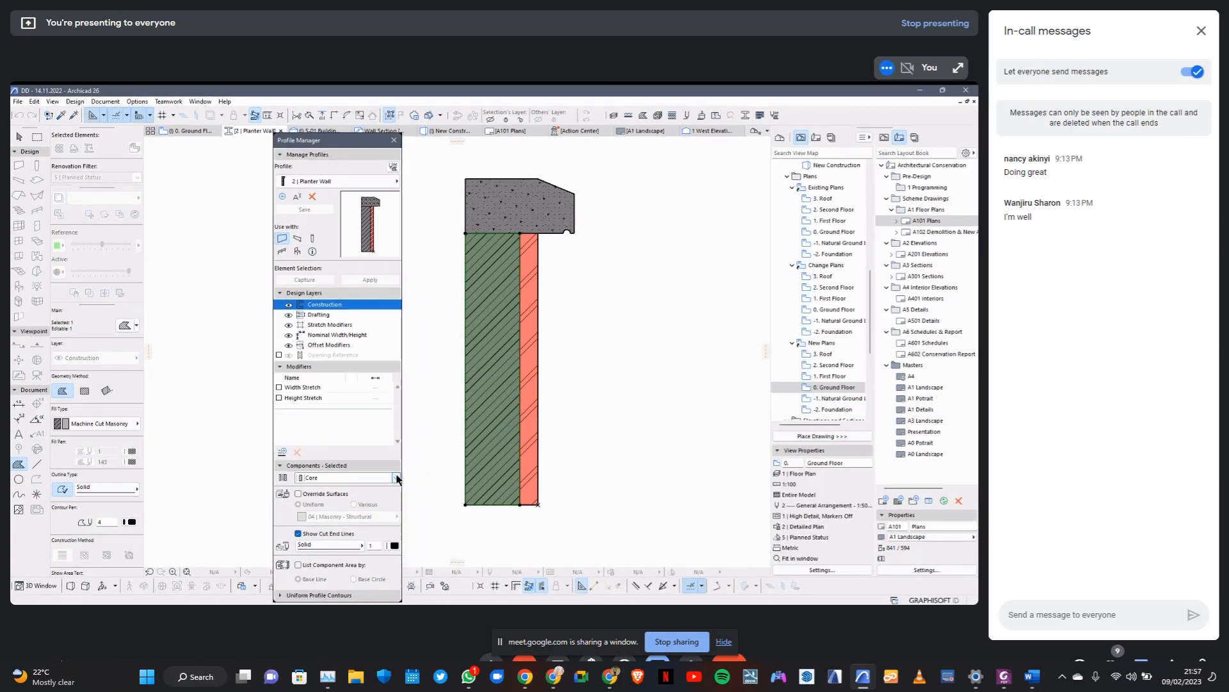
pyautogui.click(532, 250)
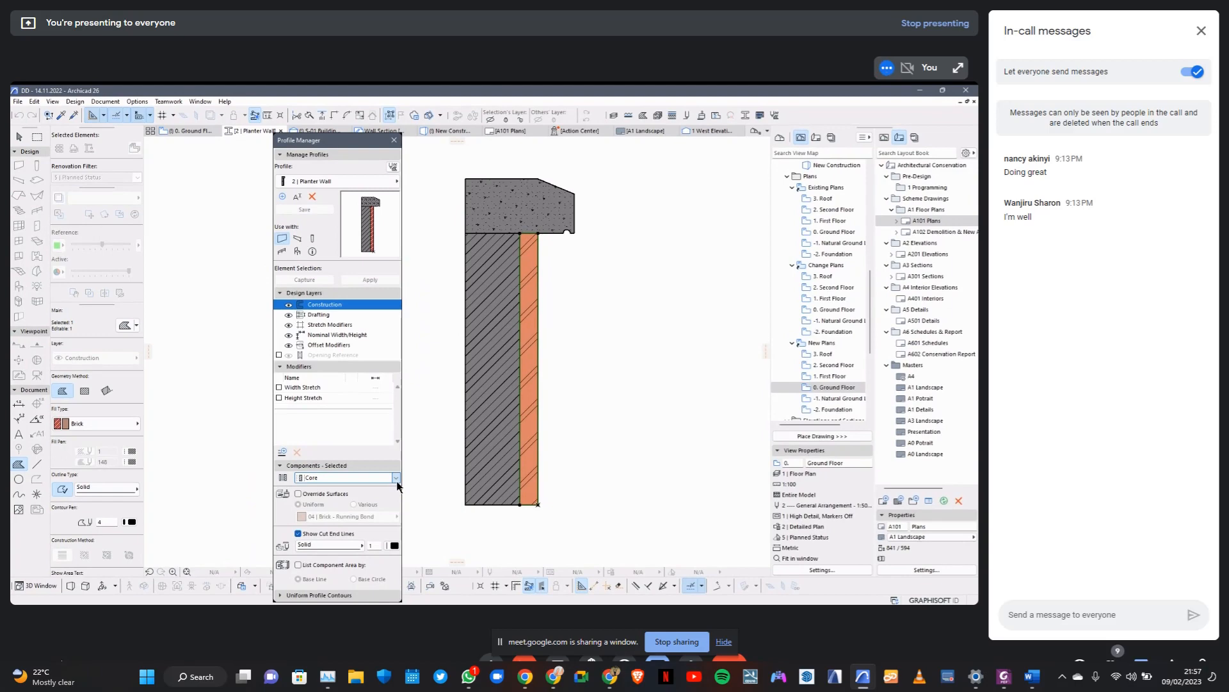
pyautogui.click(325, 497)
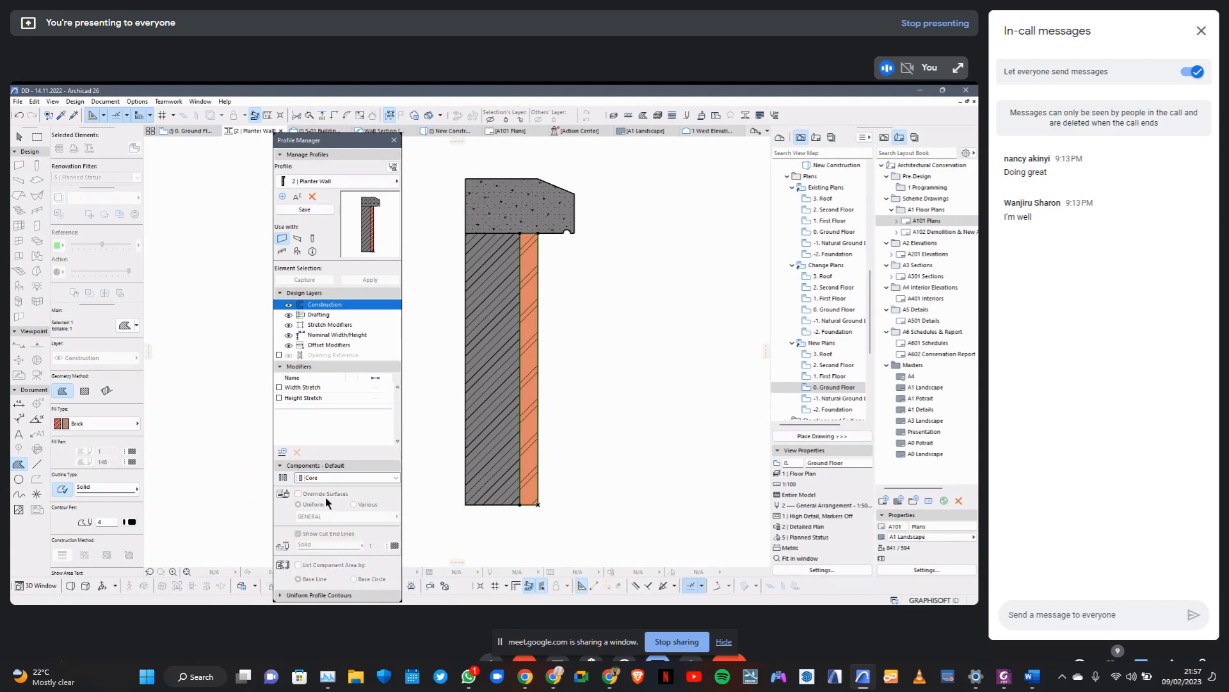
pyautogui.click(569, 229)
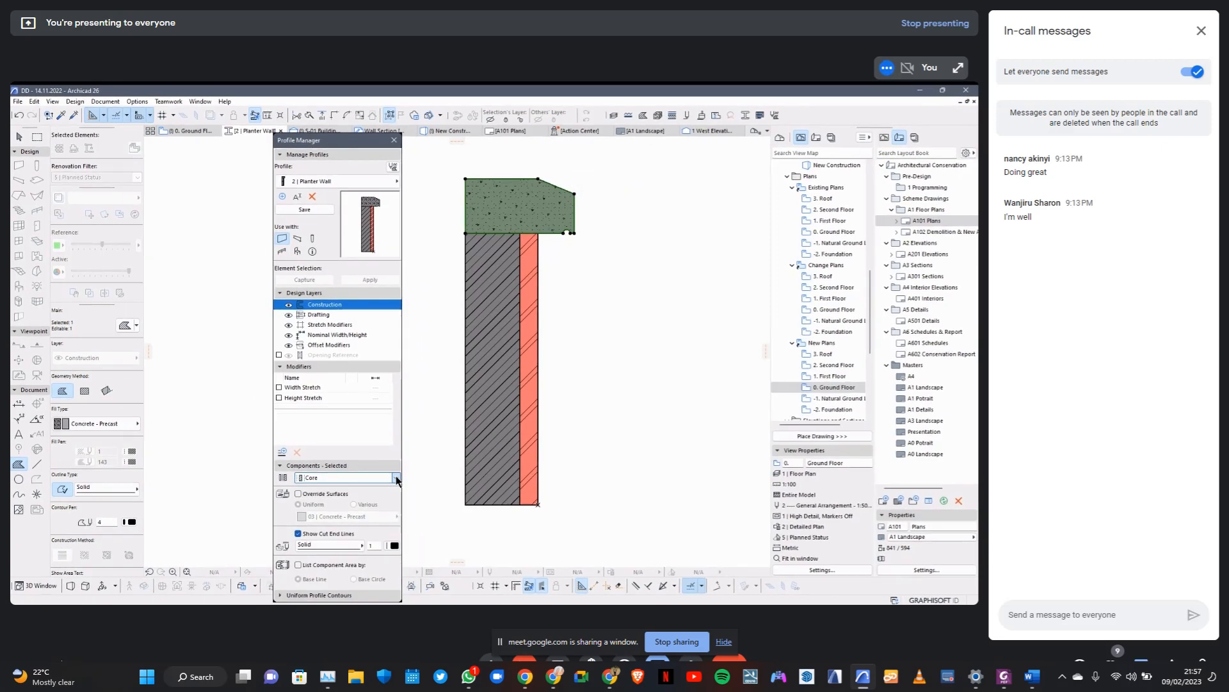
pyautogui.click(324, 504)
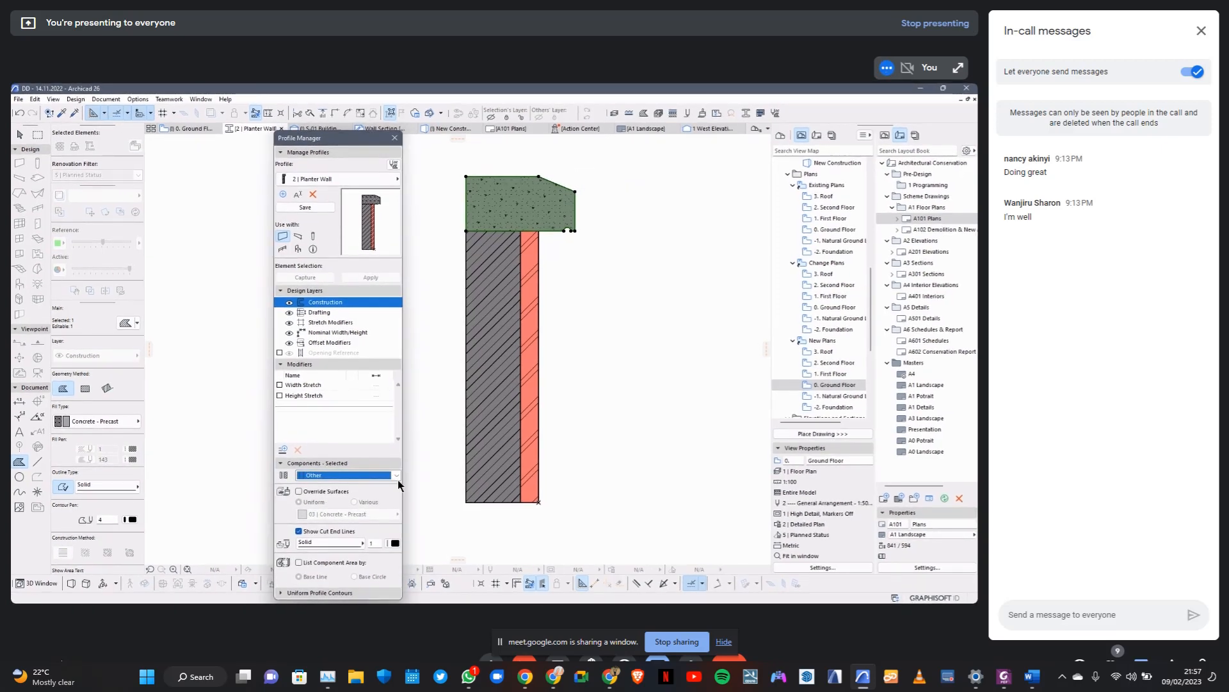
pyautogui.press('Escape')
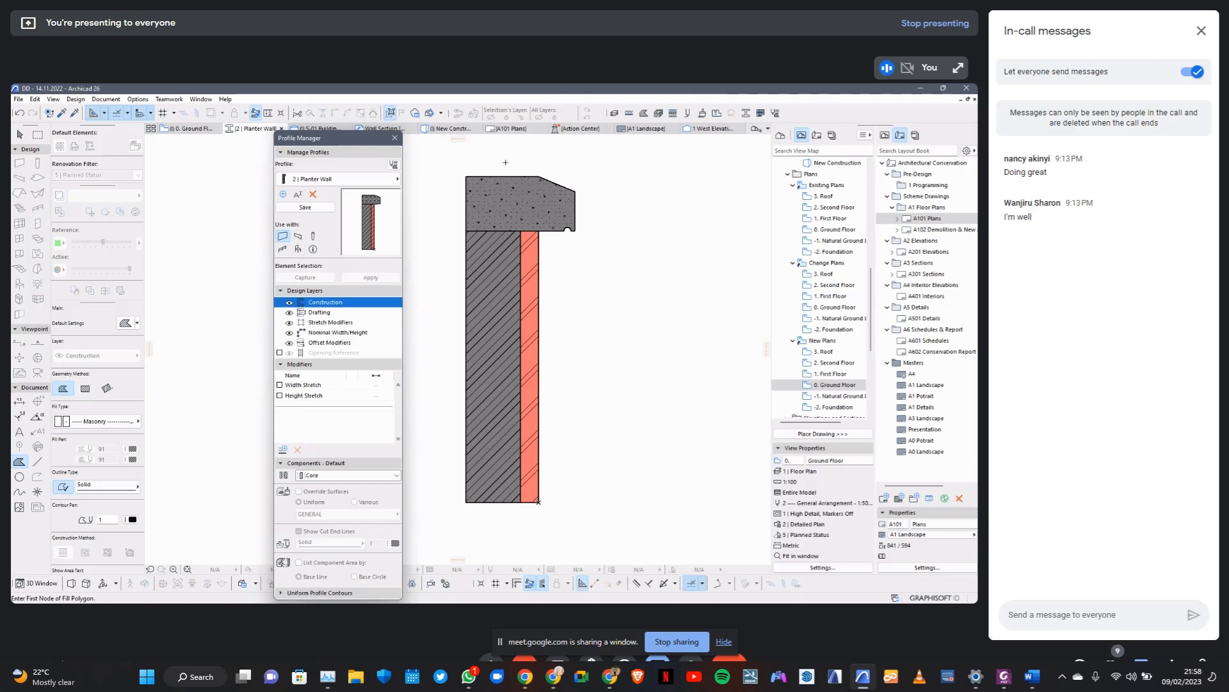
# Close the Profile Manager without saving the changes to the Planter Wall profile.
pyautogui.click(452, 152)
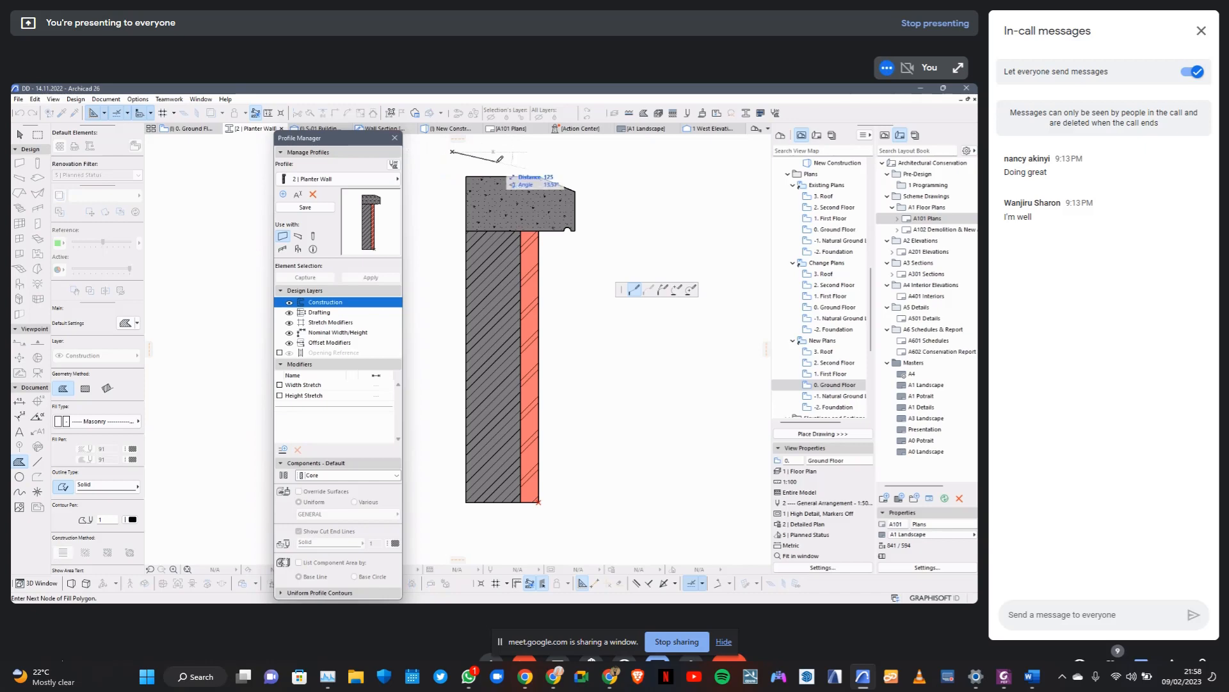
pyautogui.press('Escape')
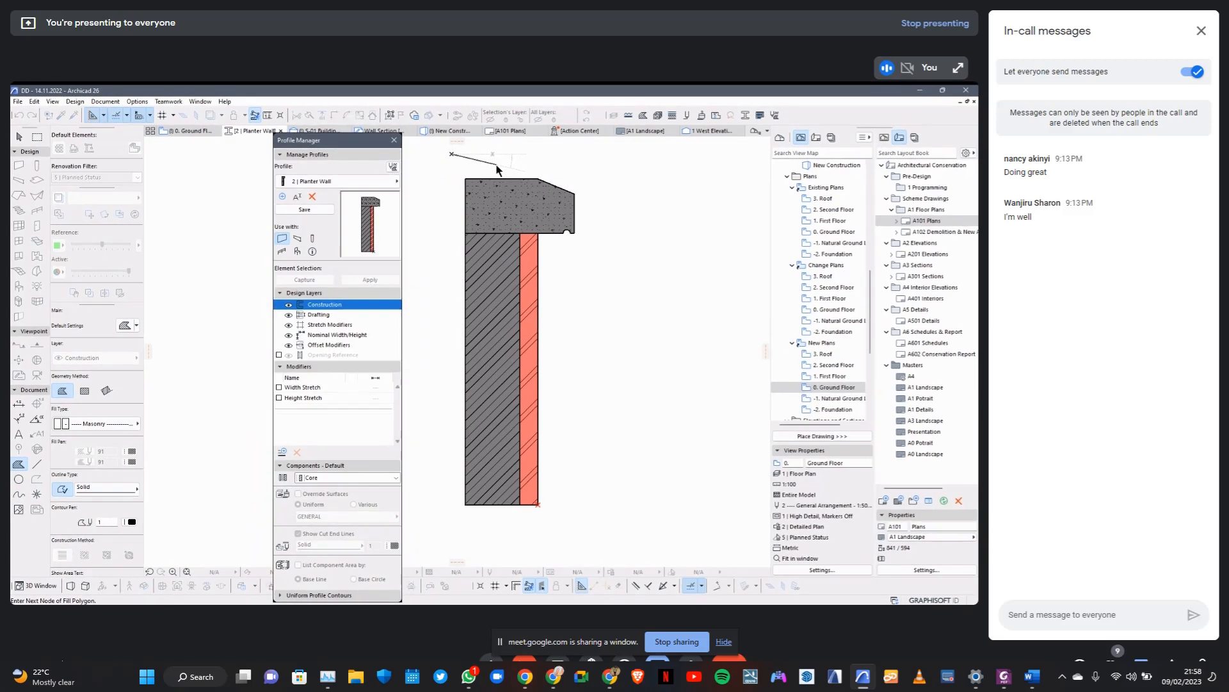
pyautogui.click(394, 139)
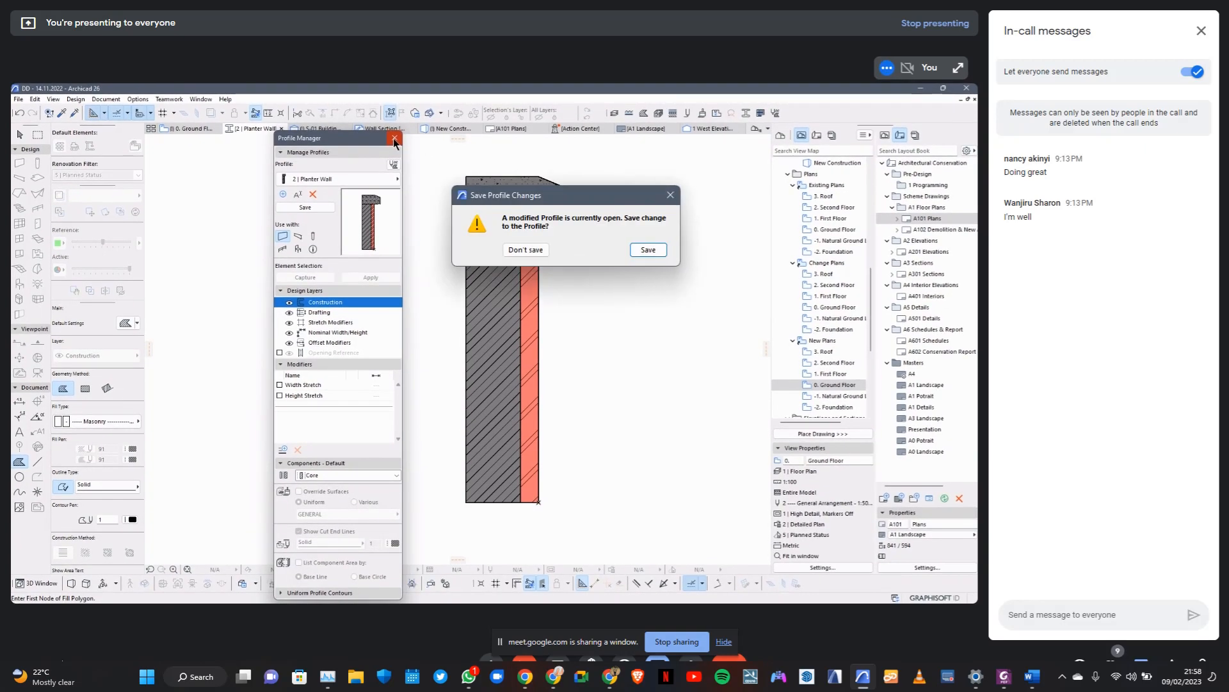
pyautogui.click(525, 250)
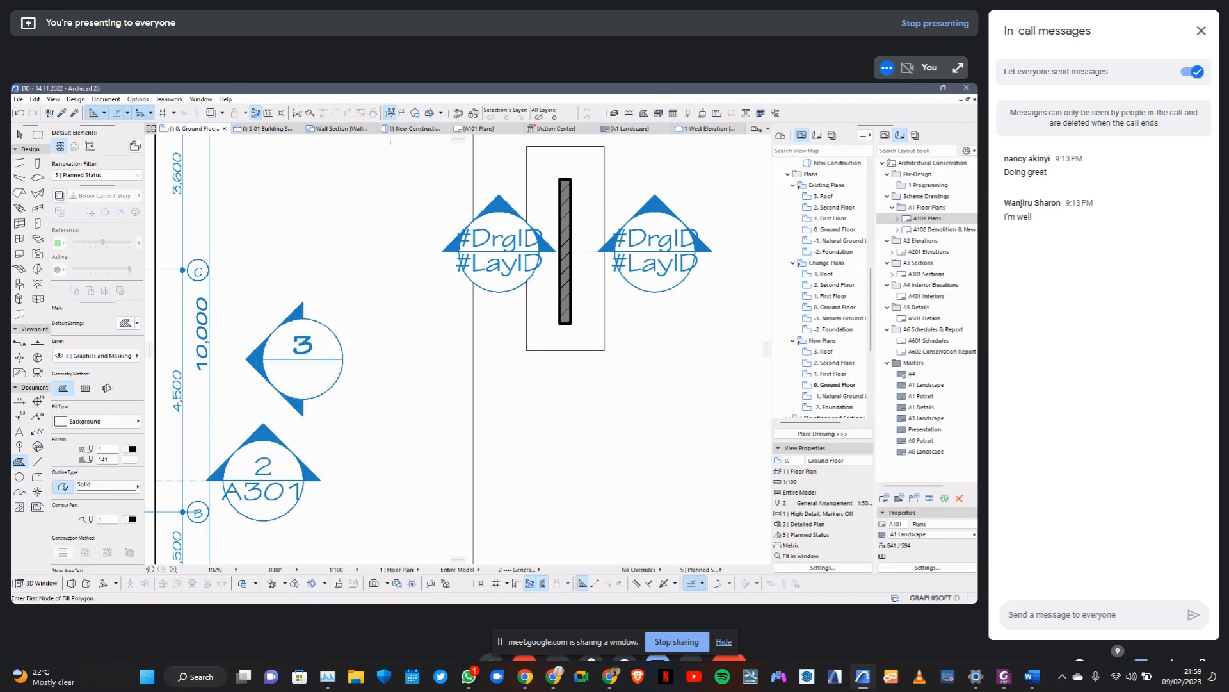
# Change the building material of the partition wall between the two WCs on the ground floor to Heavy Timber.
pyautogui.scroll(-10, 637, 209)
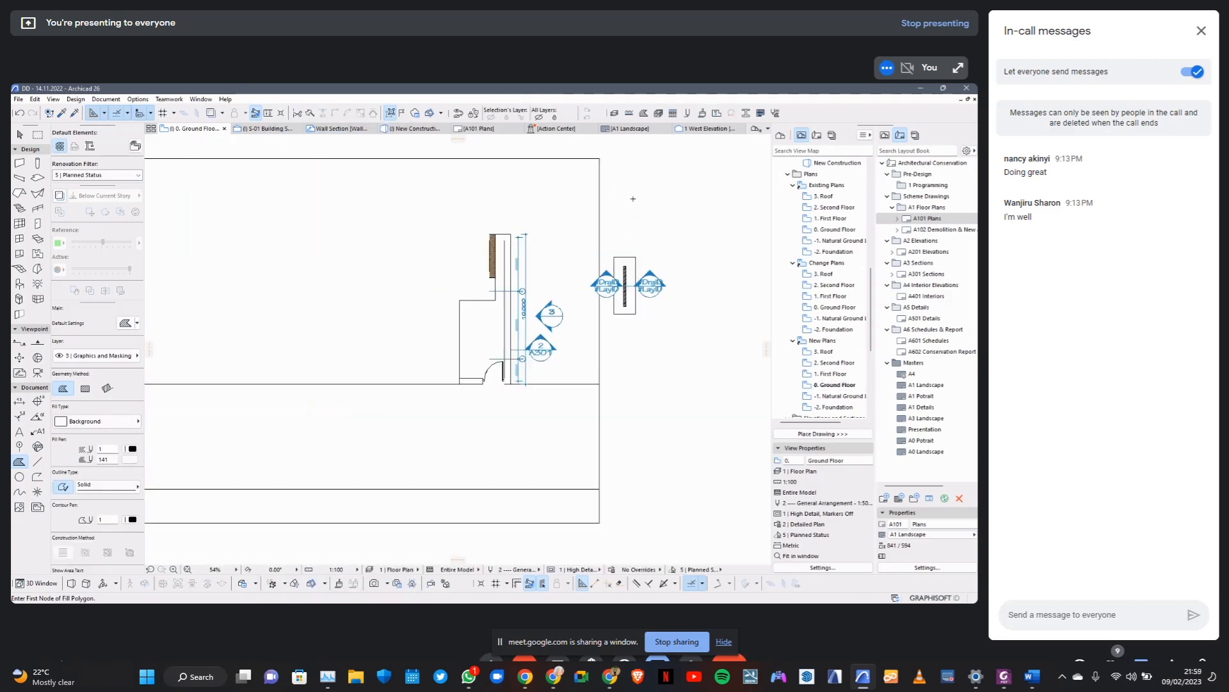
pyautogui.scroll(-3, 680, 203)
pyautogui.scroll(3, 511, 202)
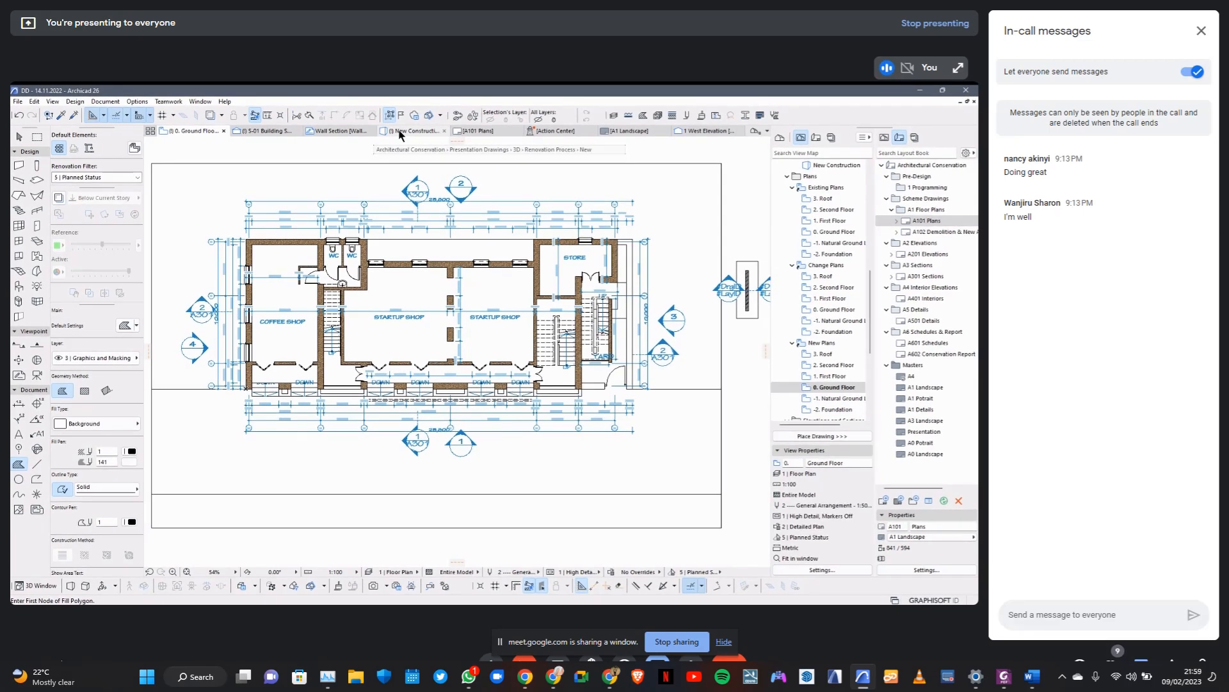
pyautogui.scroll(10, 317, 245)
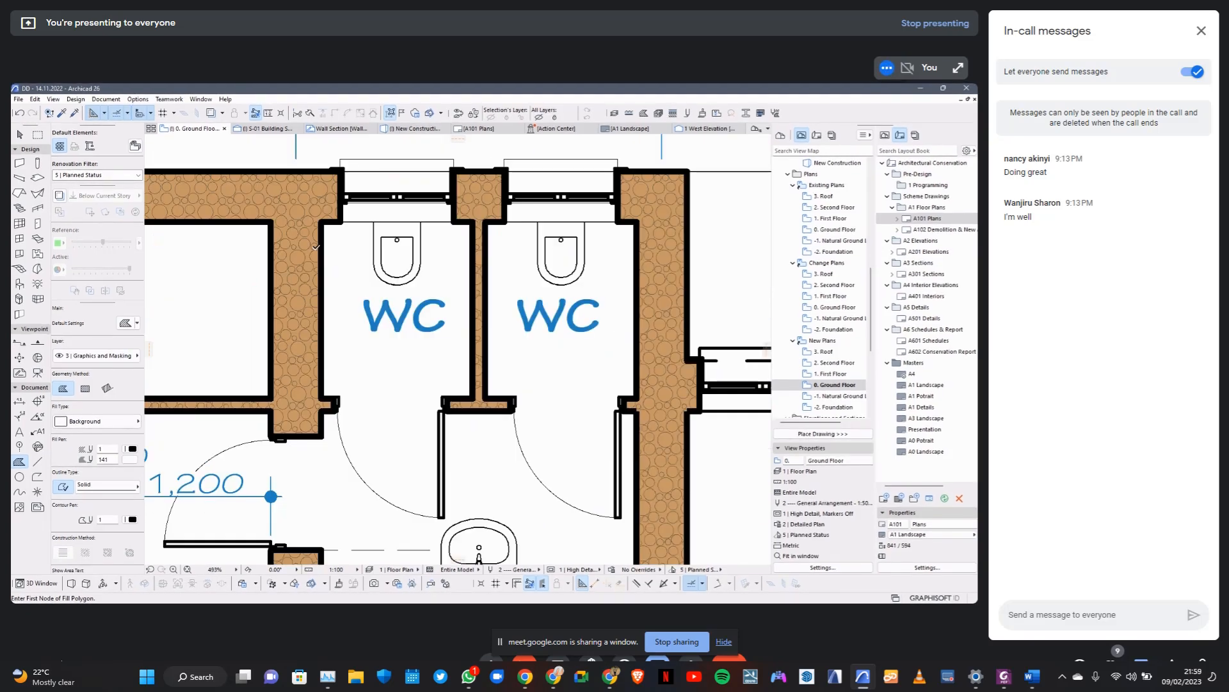
pyautogui.scroll(-3, 316, 246)
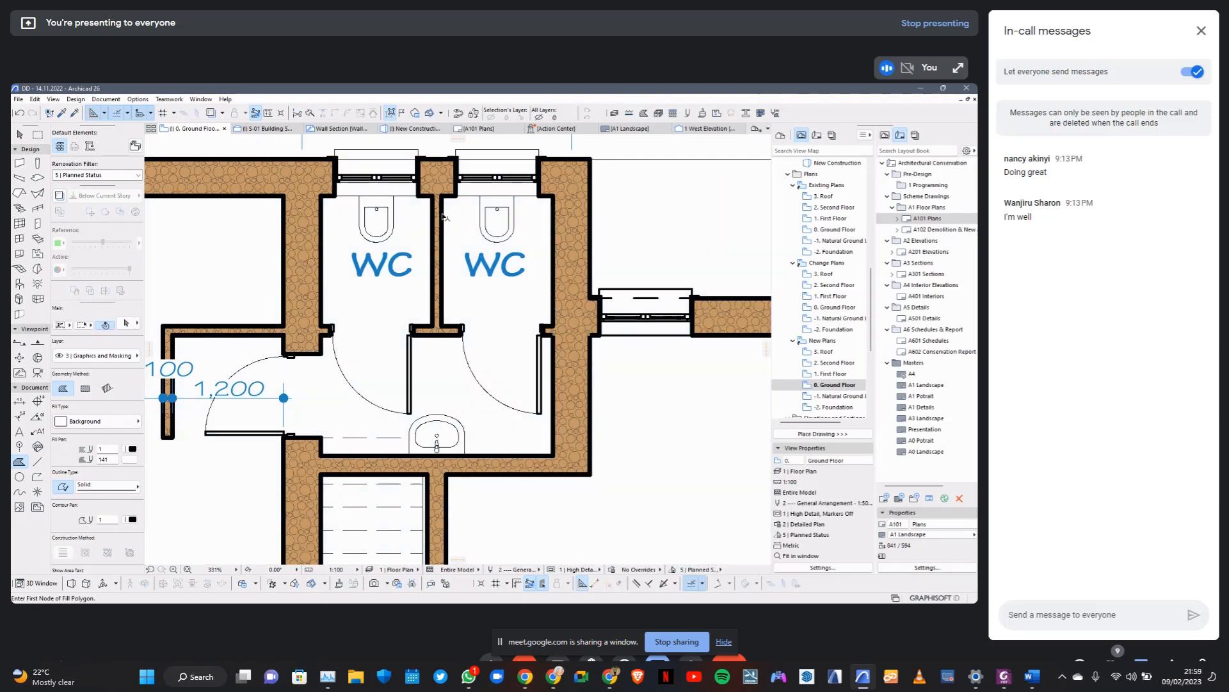
pyautogui.click(437, 218)
pyautogui.click(437, 218)
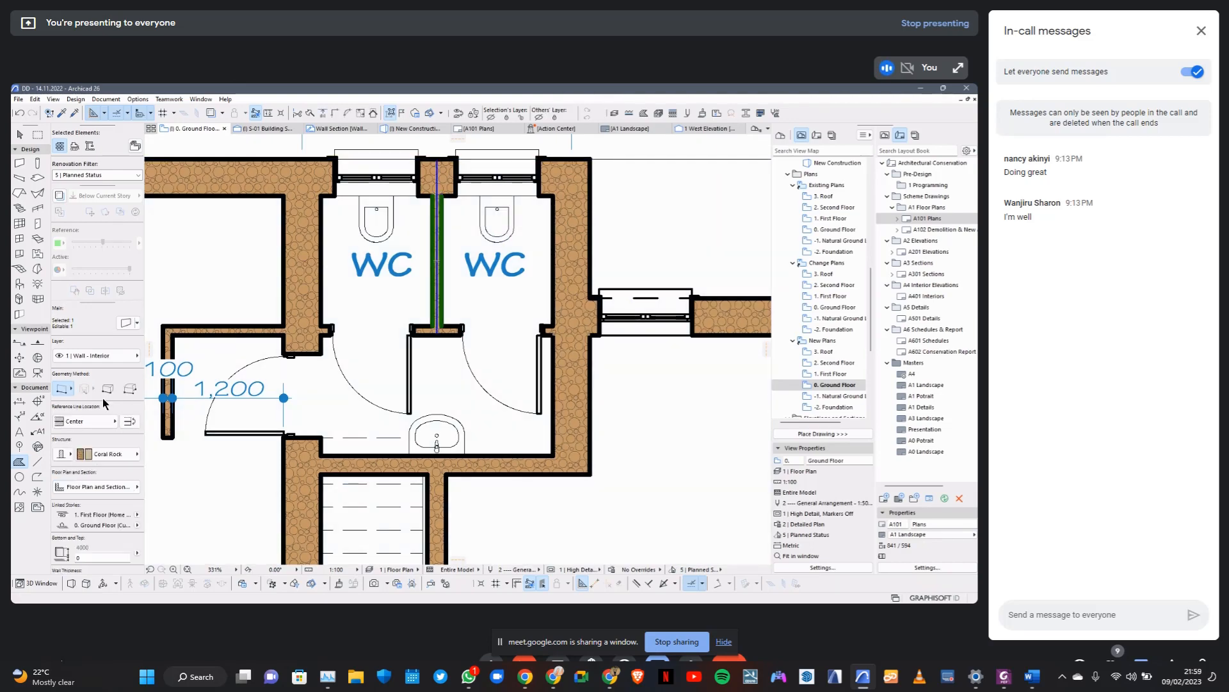
pyautogui.click(116, 453)
pyautogui.scroll(-3, 214, 493)
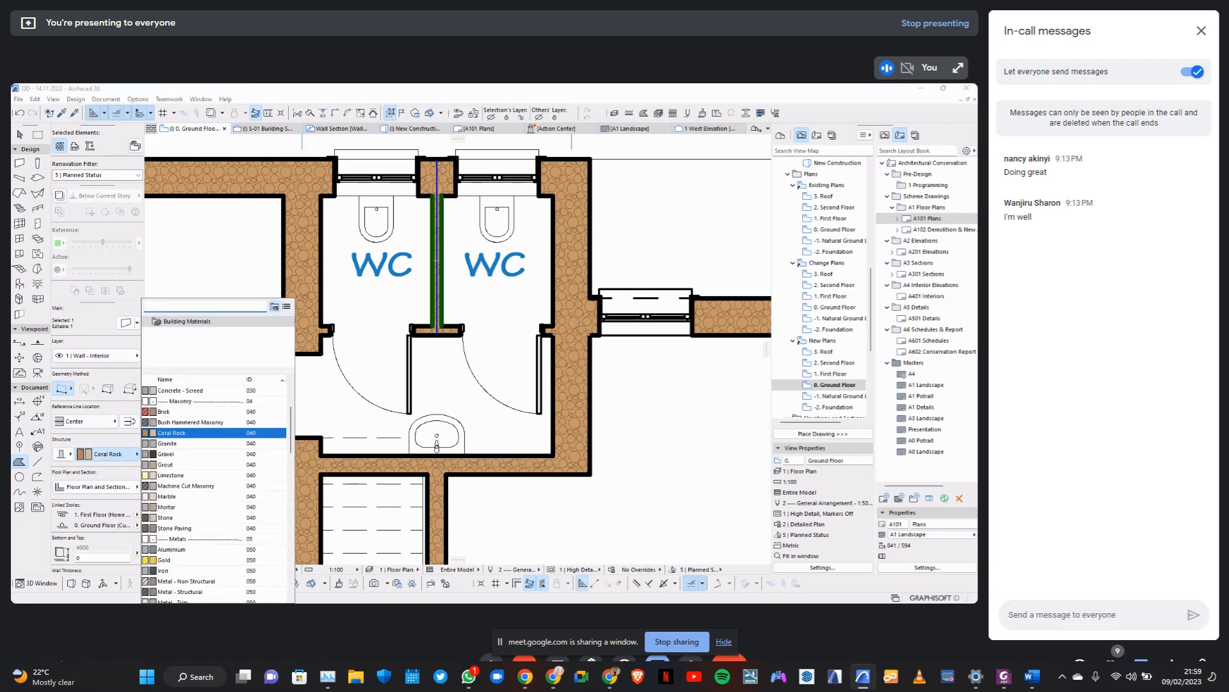
pyautogui.scroll(-2, 215, 557)
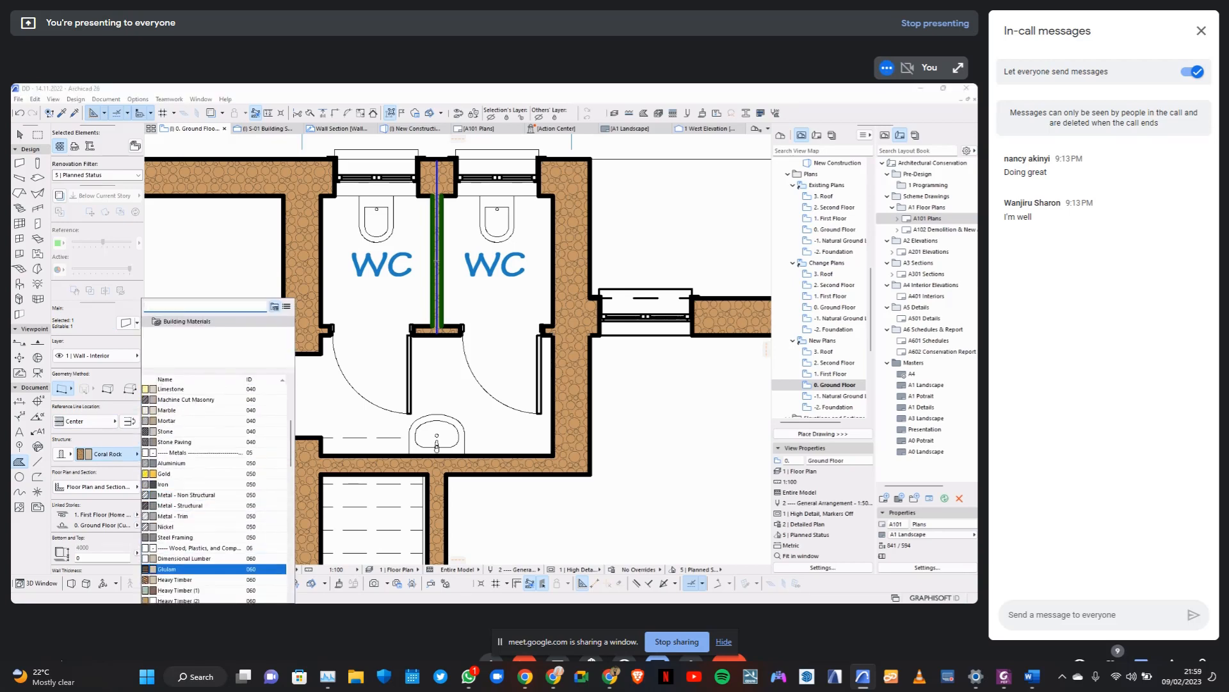
pyautogui.click(174, 579)
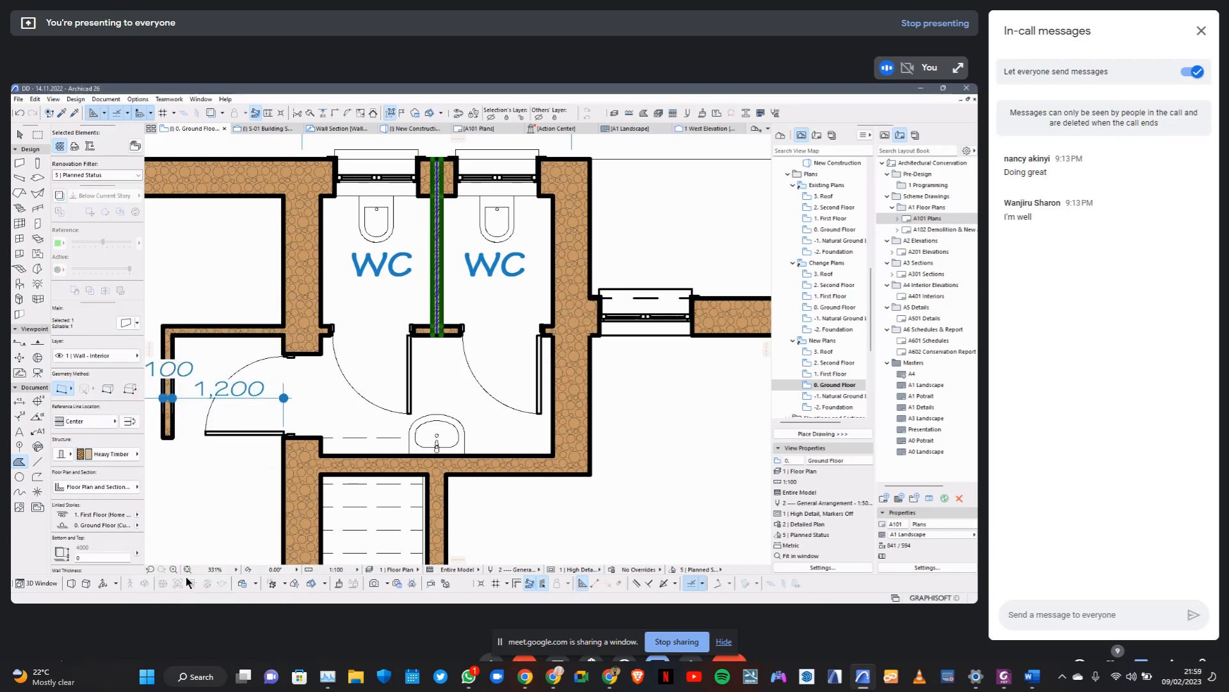
# Check how the partition meets the pier between the WC windows, and undo its building material change.
pyautogui.scroll(3, 438, 163)
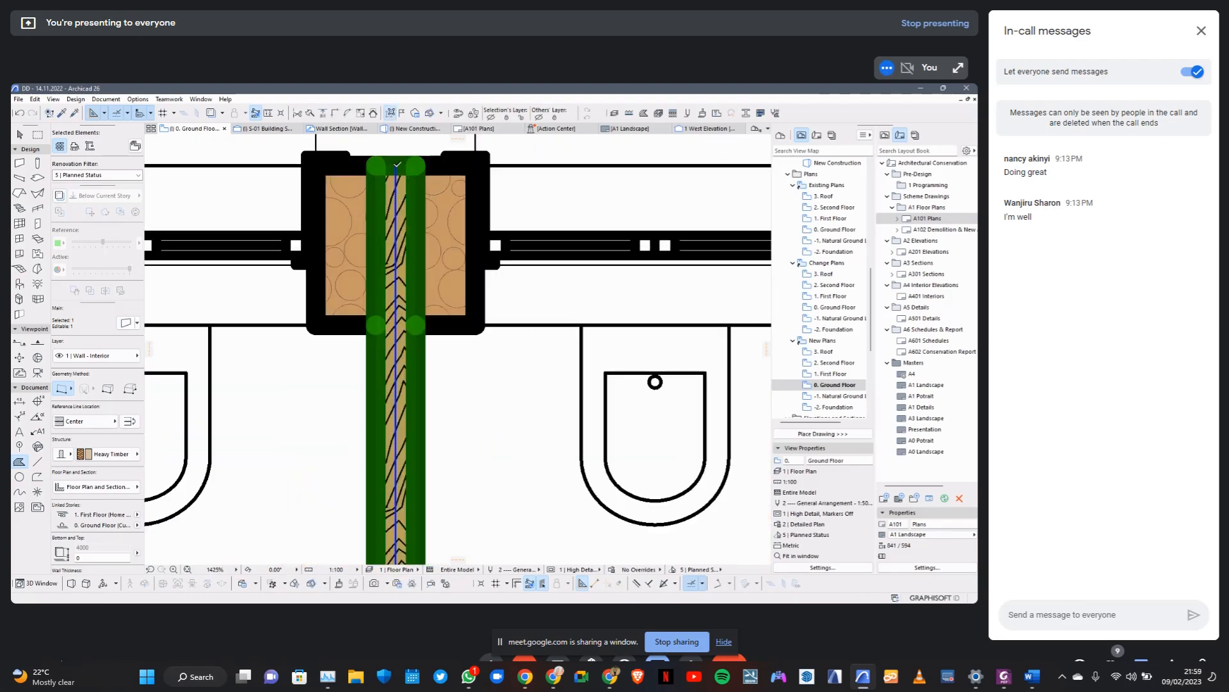
pyautogui.click(397, 165)
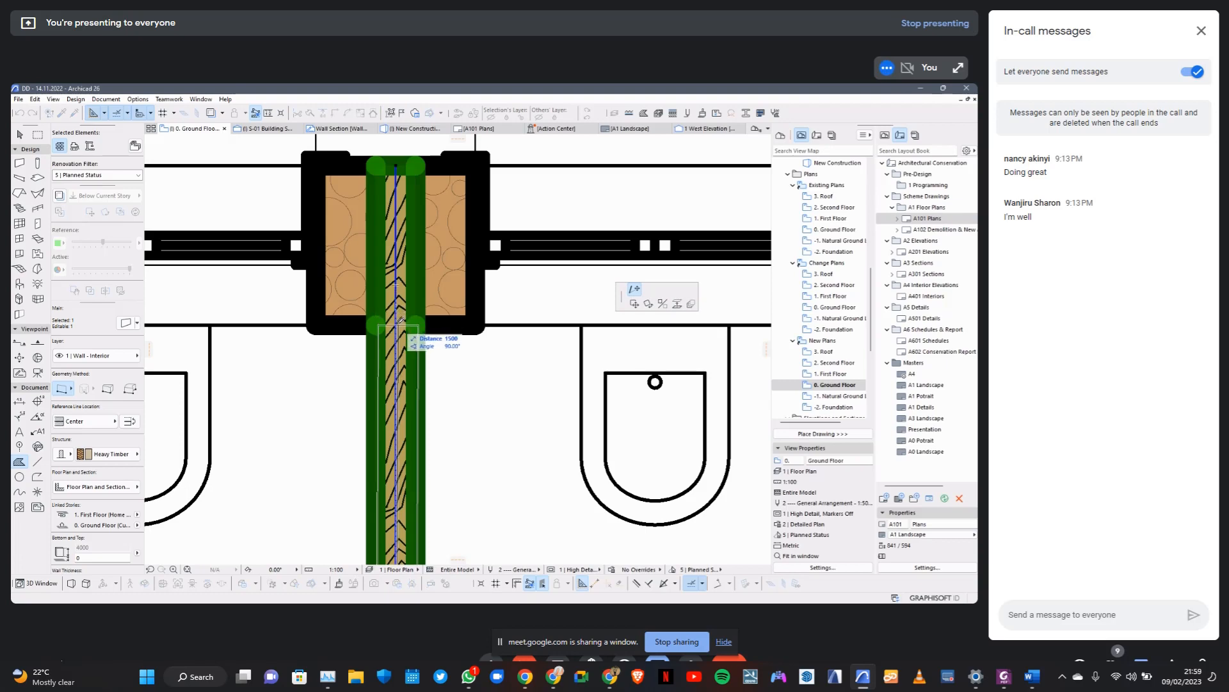
pyautogui.press('Escape')
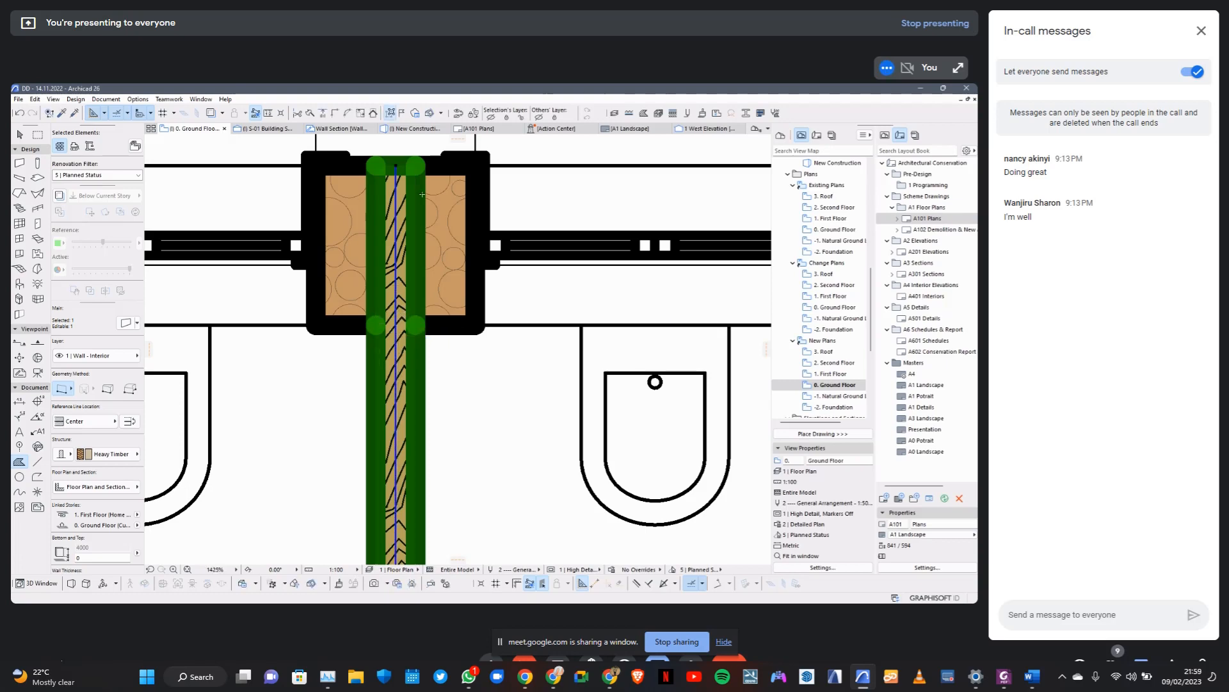
pyautogui.scroll(-4, 422, 195)
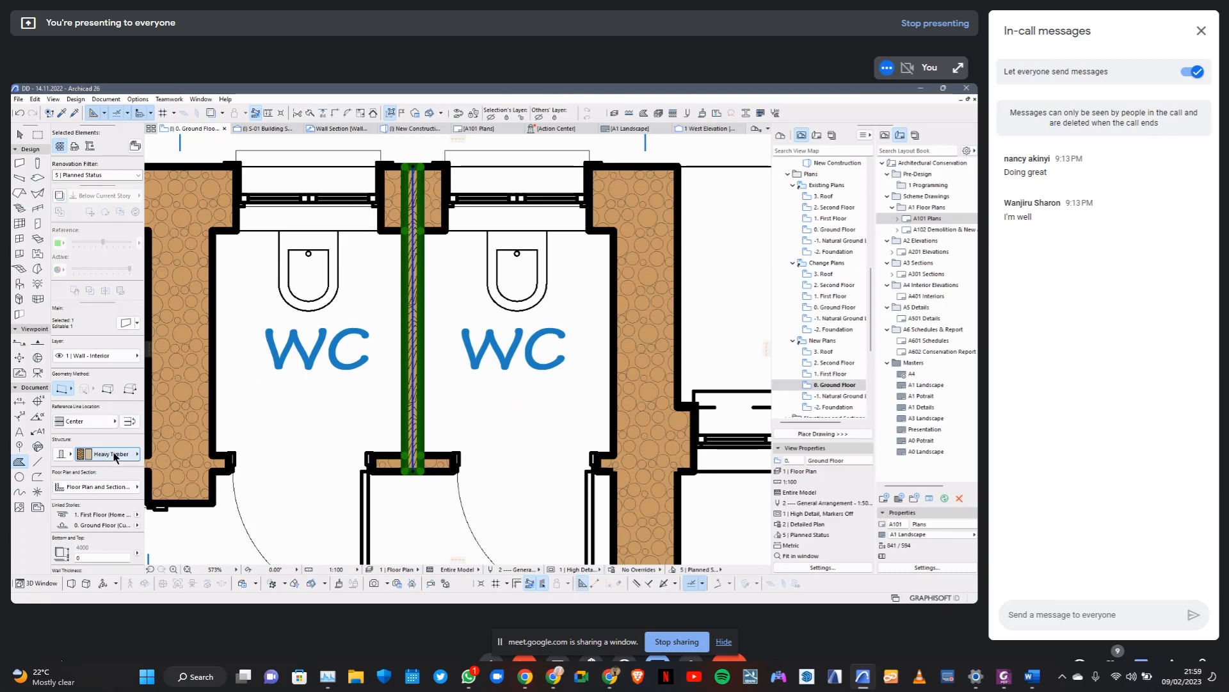
pyautogui.hotkey('ctrl', 'z')
pyautogui.hotkey('ctrl', 'z')
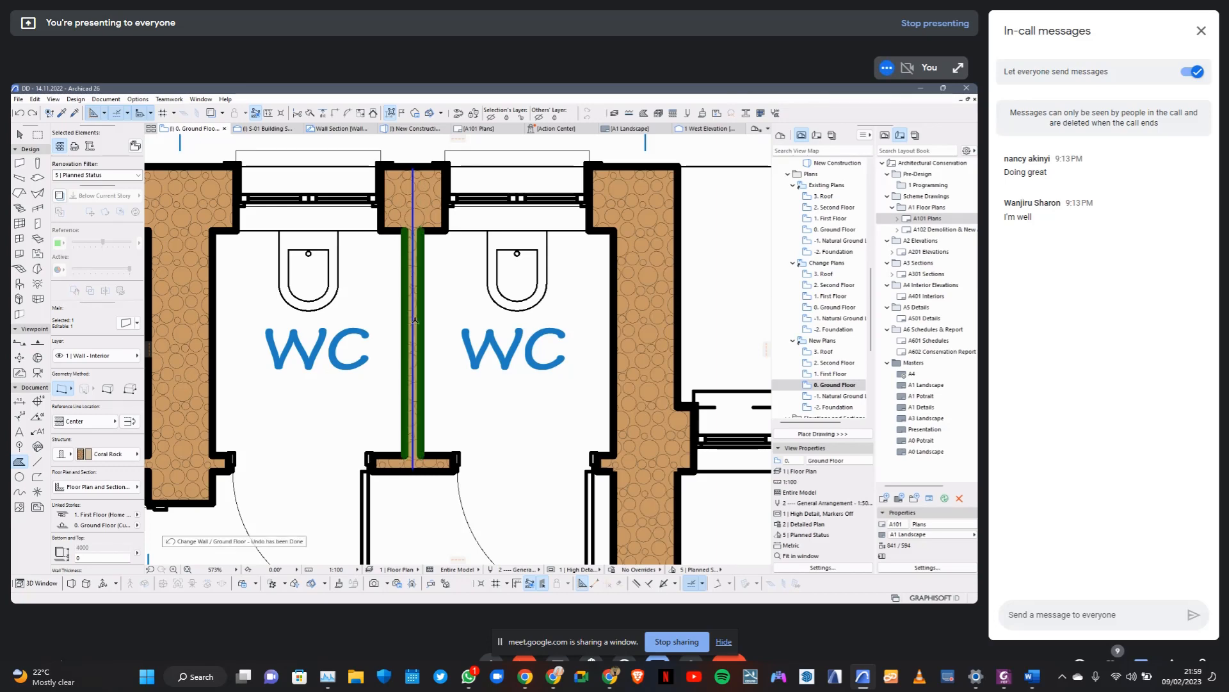
pyautogui.press('Escape')
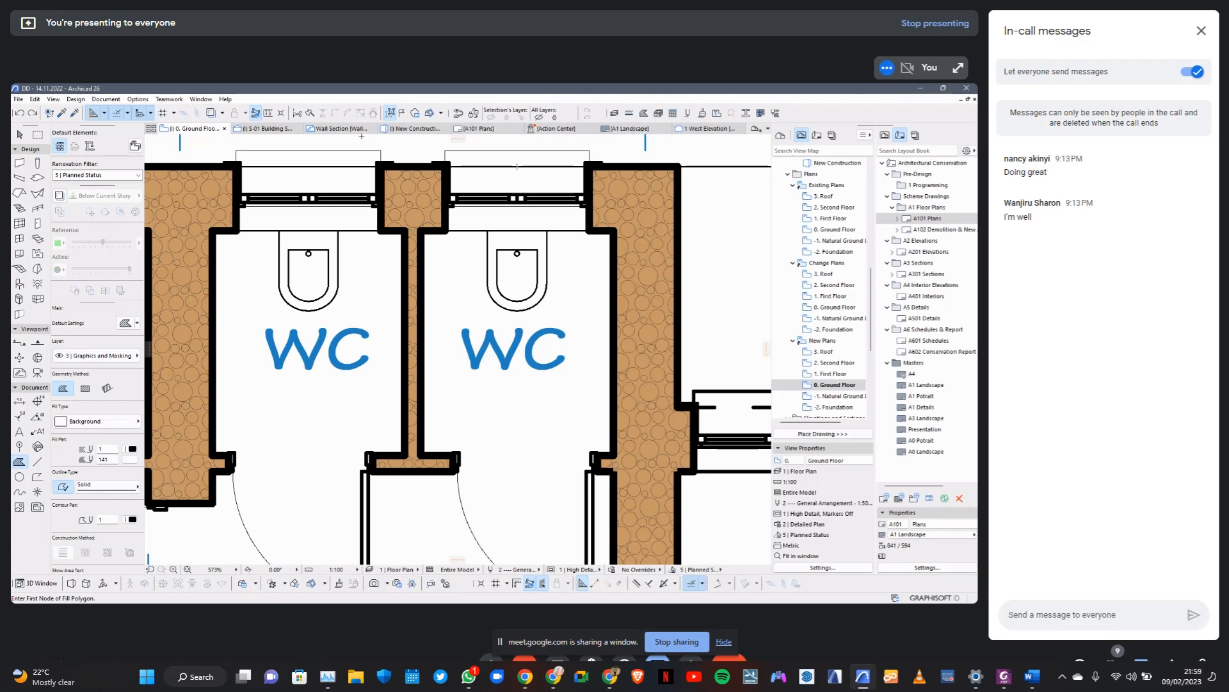
# Open the New Construction 3D view and inspect the second floor slab and the exterior wall above it on the building's end.
pyautogui.click(417, 128)
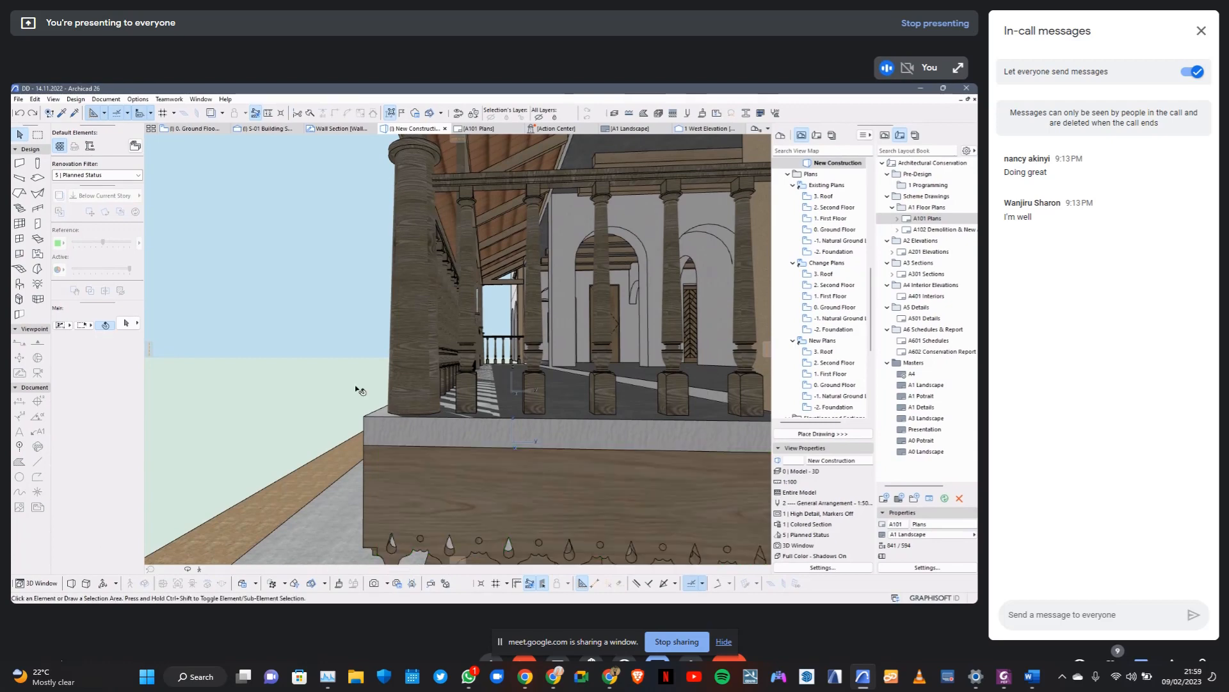
pyautogui.scroll(-5, 359, 390)
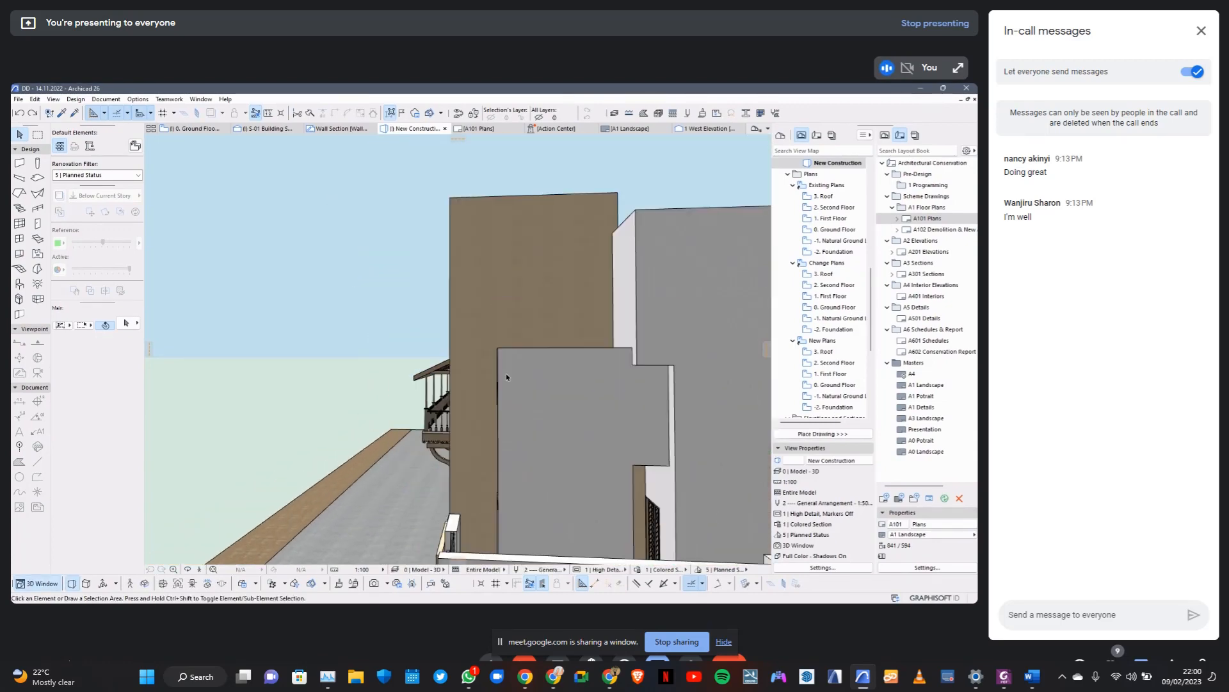
pyautogui.scroll(-3, 536, 377)
pyautogui.scroll(4, 602, 341)
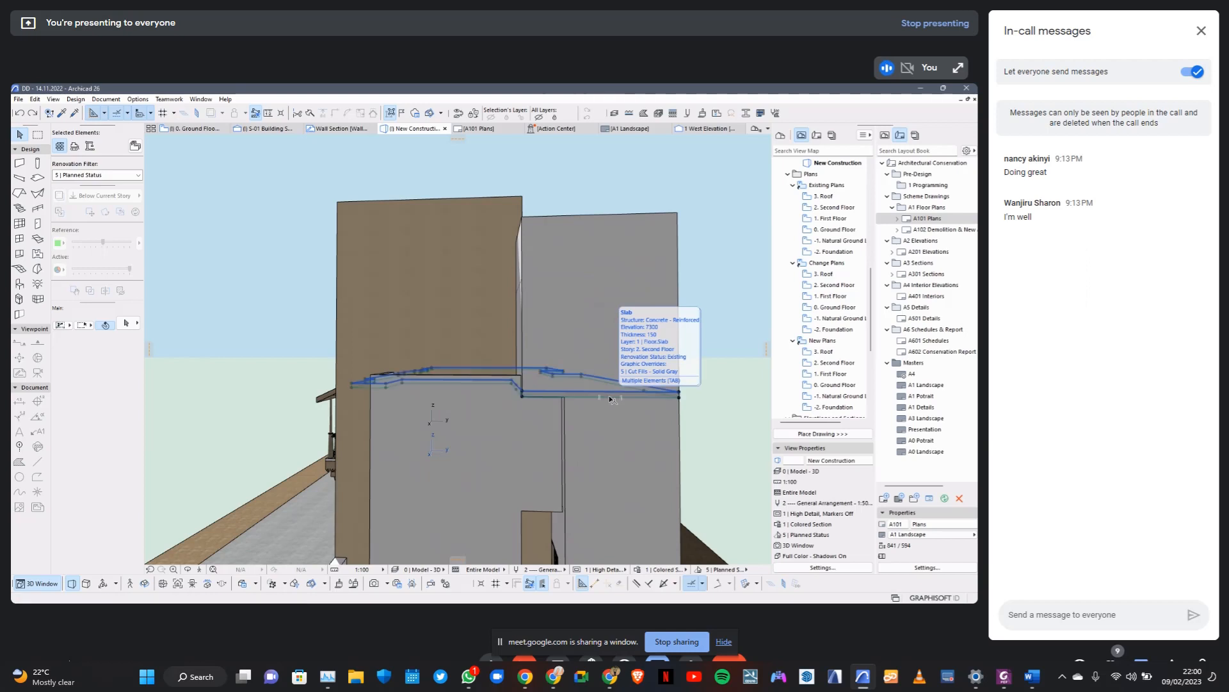
pyautogui.click(616, 381)
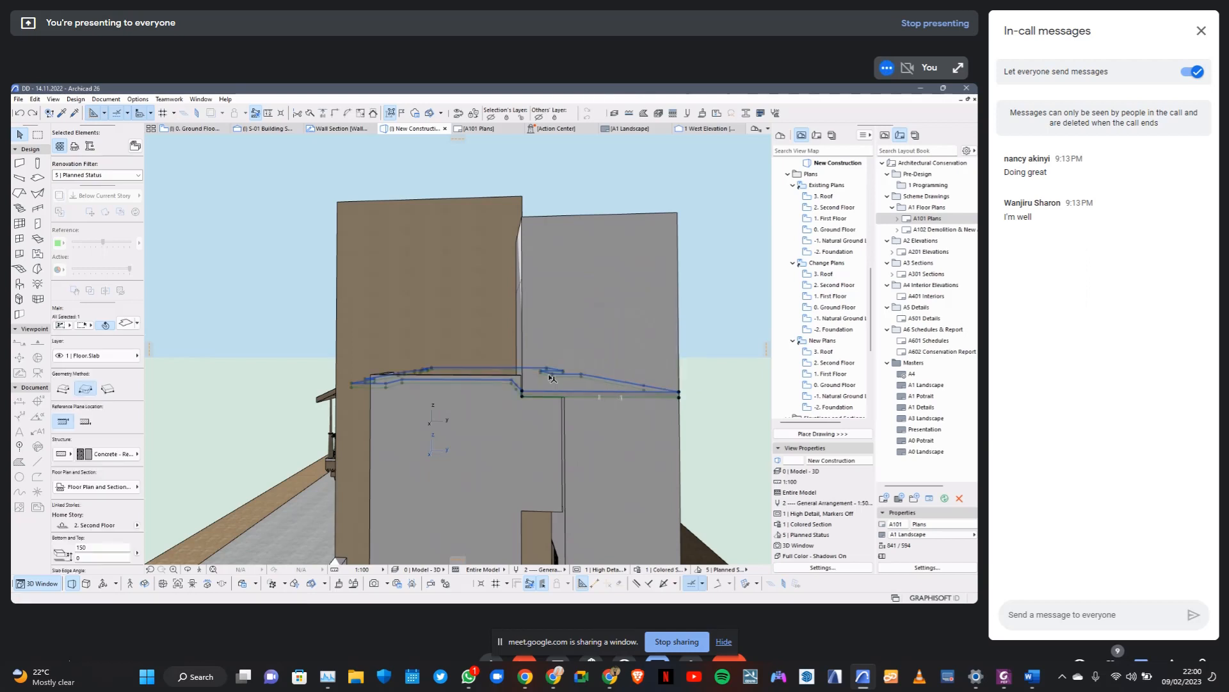
pyautogui.scroll(5, 552, 378)
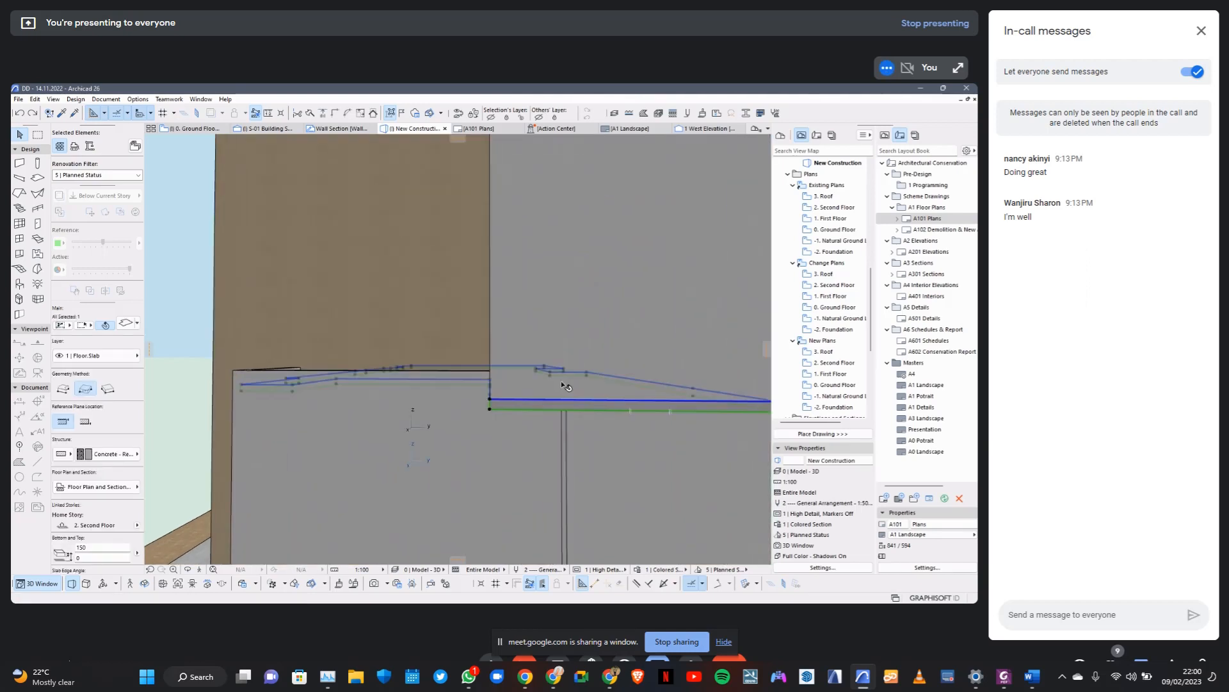
pyautogui.press('Escape')
pyautogui.click(569, 301)
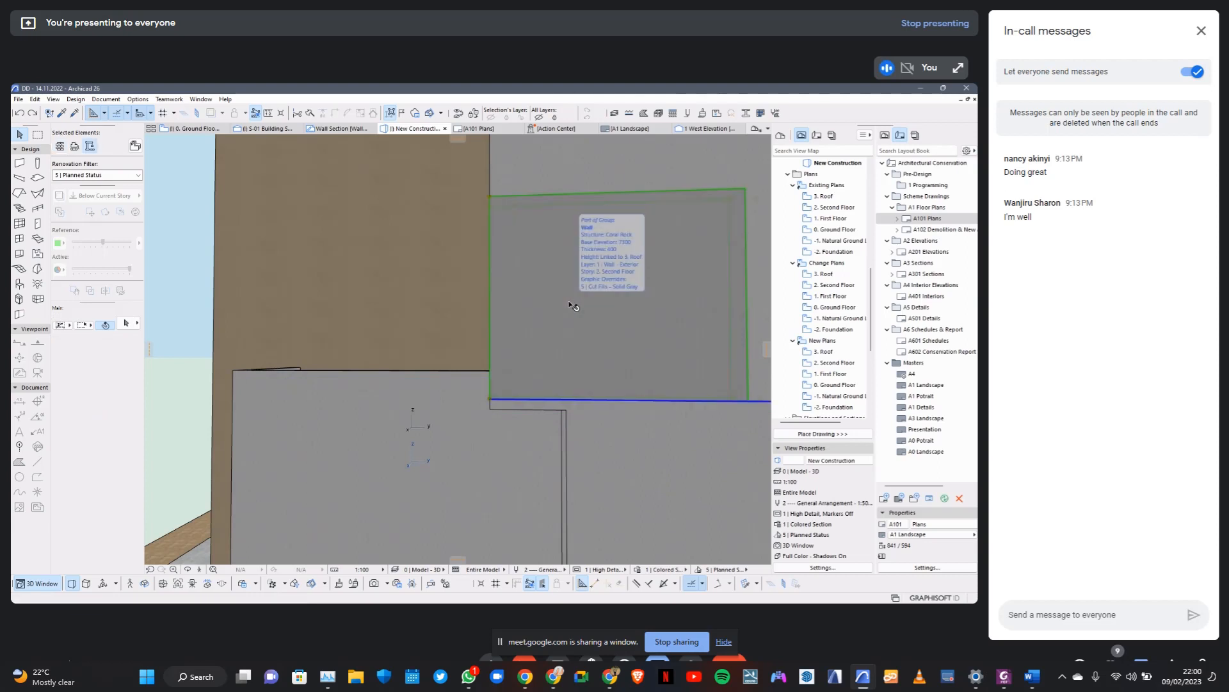
pyautogui.press('Escape')
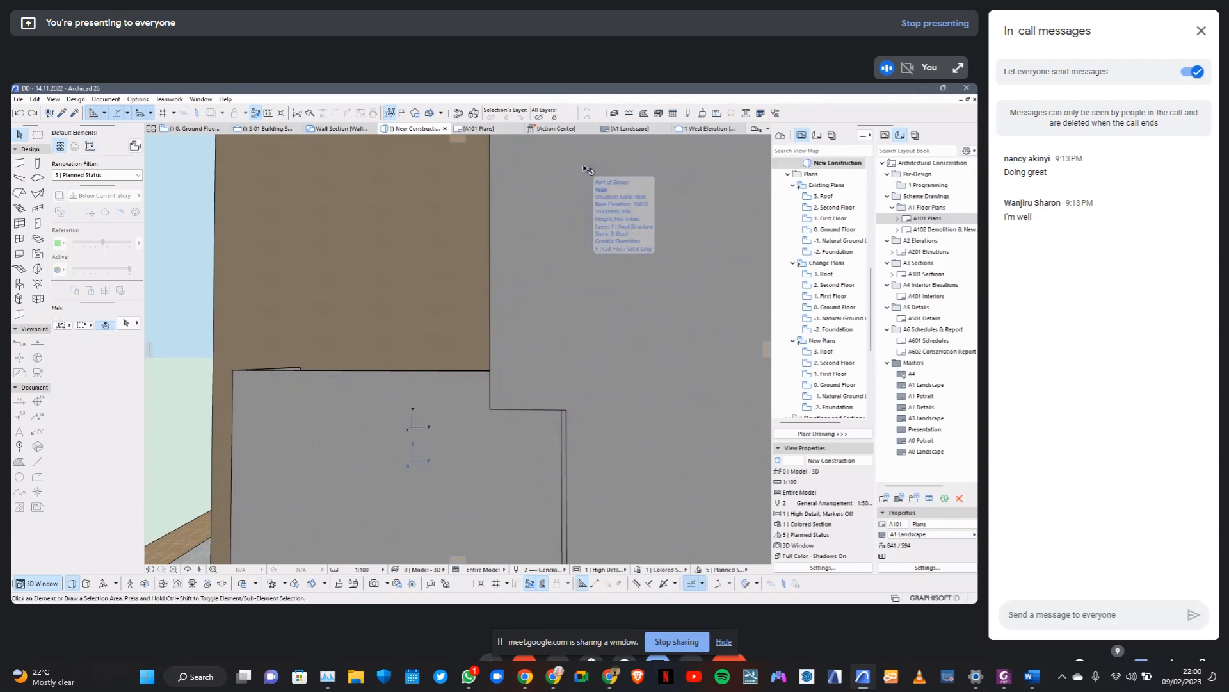
# Examine how the walls and the slab edge join on the building's end facade in the 3D view.
pyautogui.scroll(-2, 586, 313)
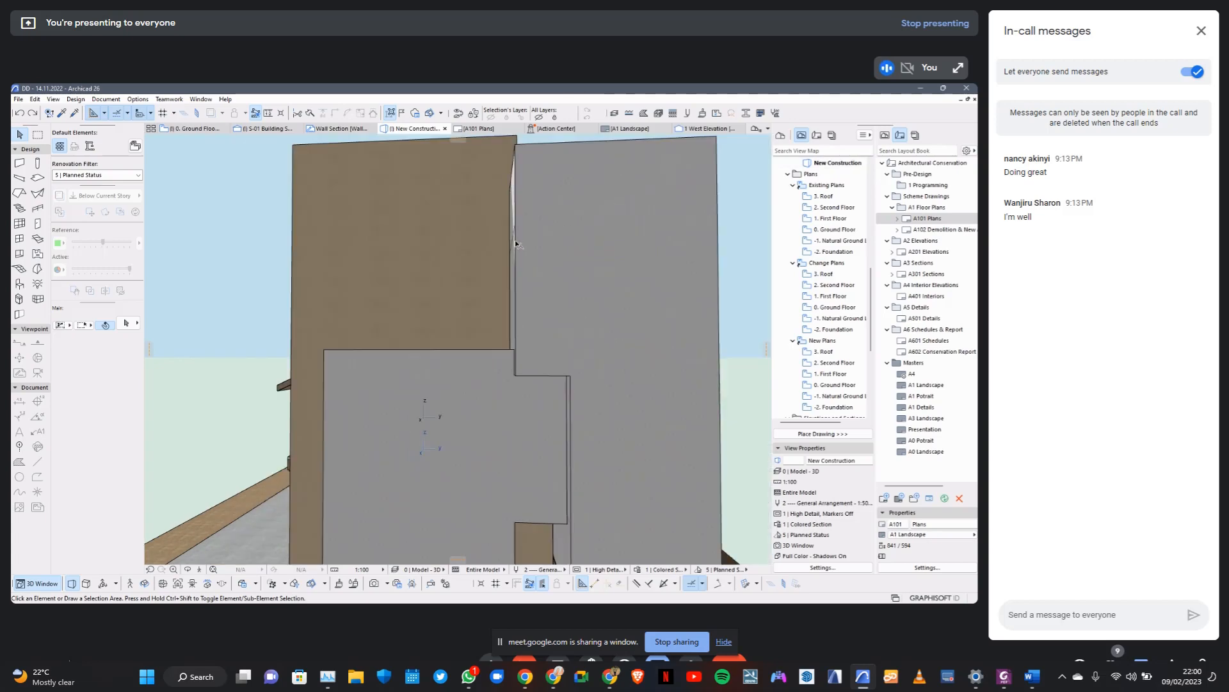
pyautogui.scroll(4, 516, 244)
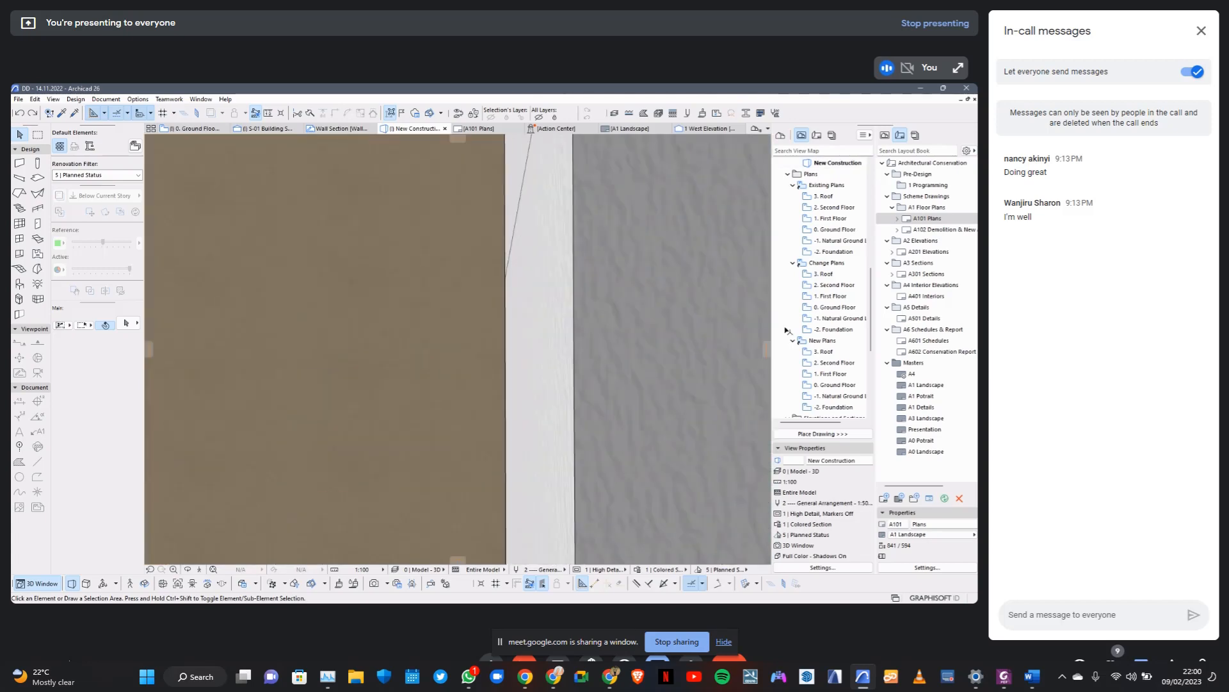
pyautogui.scroll(-5, 826, 355)
pyautogui.scroll(-7, 685, 345)
pyautogui.scroll(2, 538, 359)
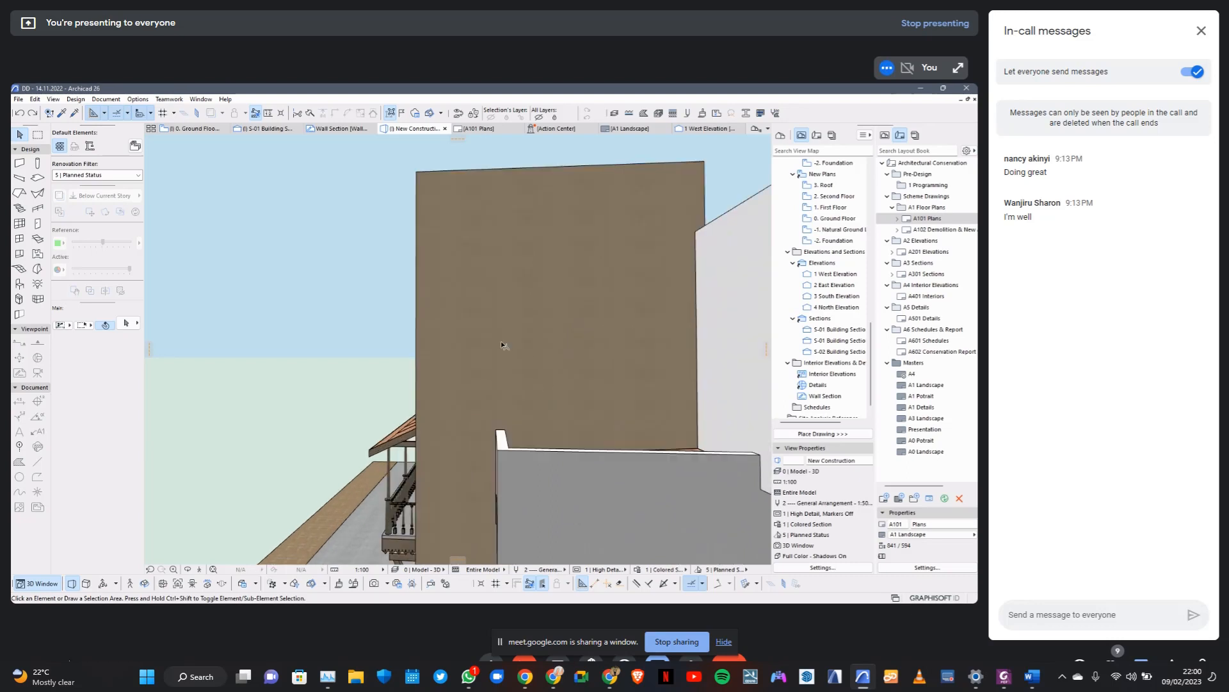
pyautogui.scroll(-4, 474, 338)
pyautogui.scroll(2, 602, 371)
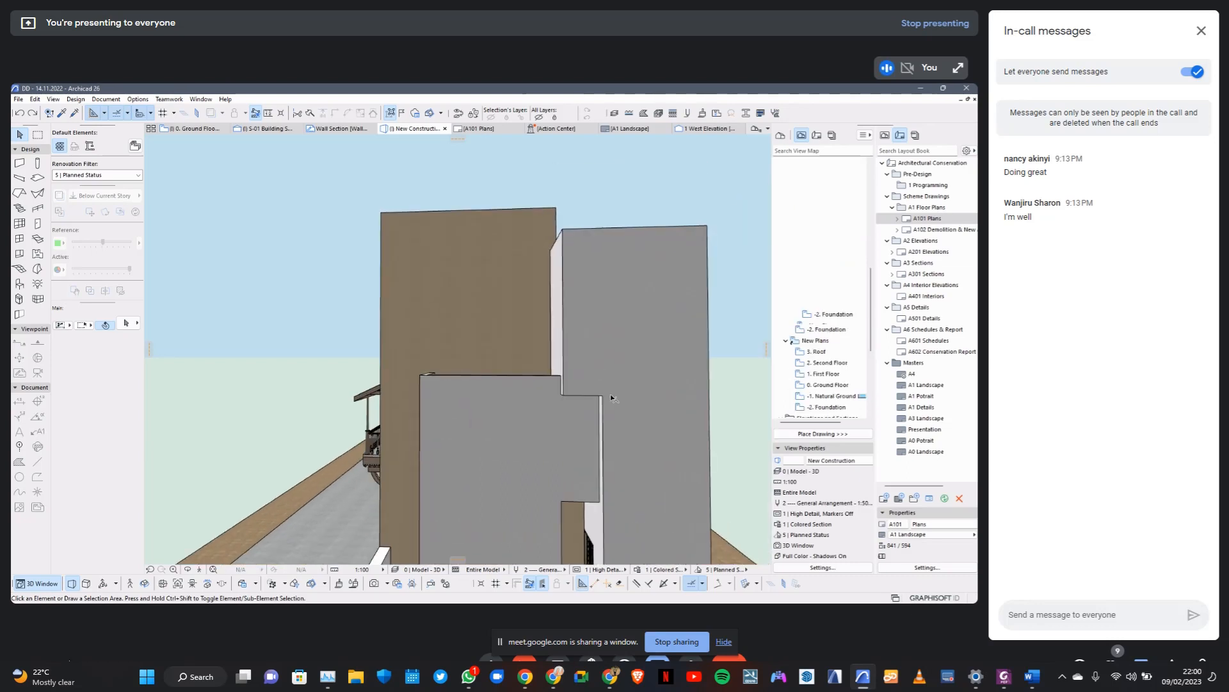
pyautogui.scroll(3, 612, 398)
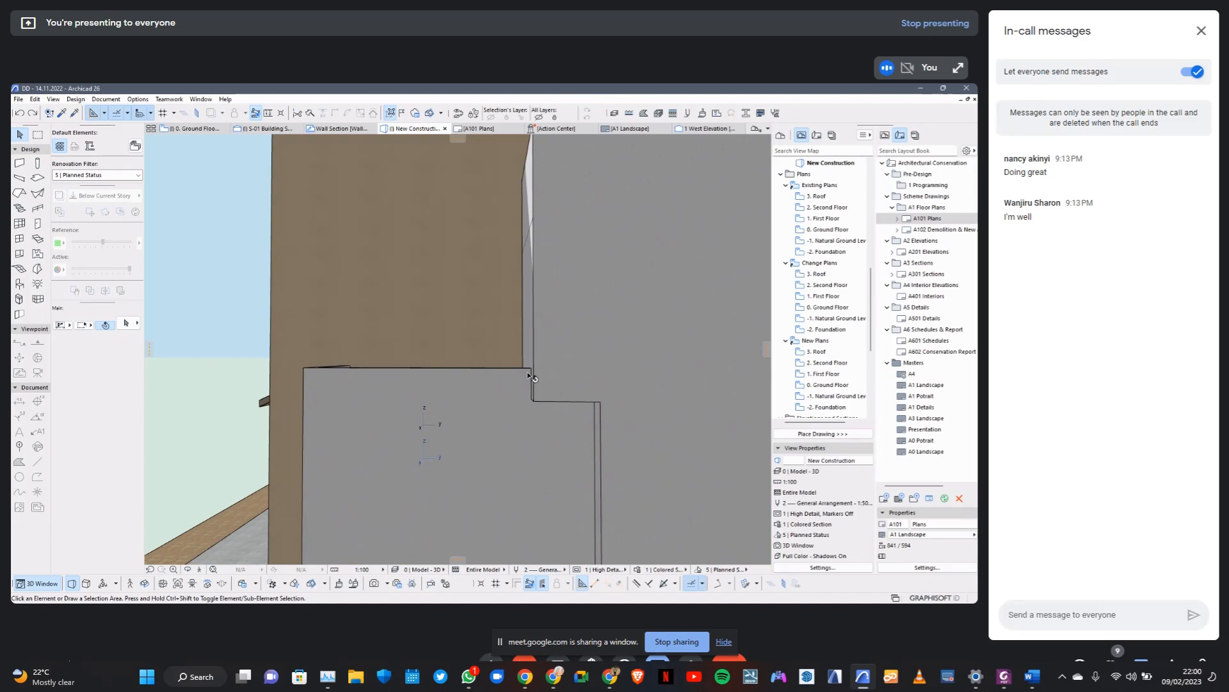
pyautogui.scroll(-6, 531, 376)
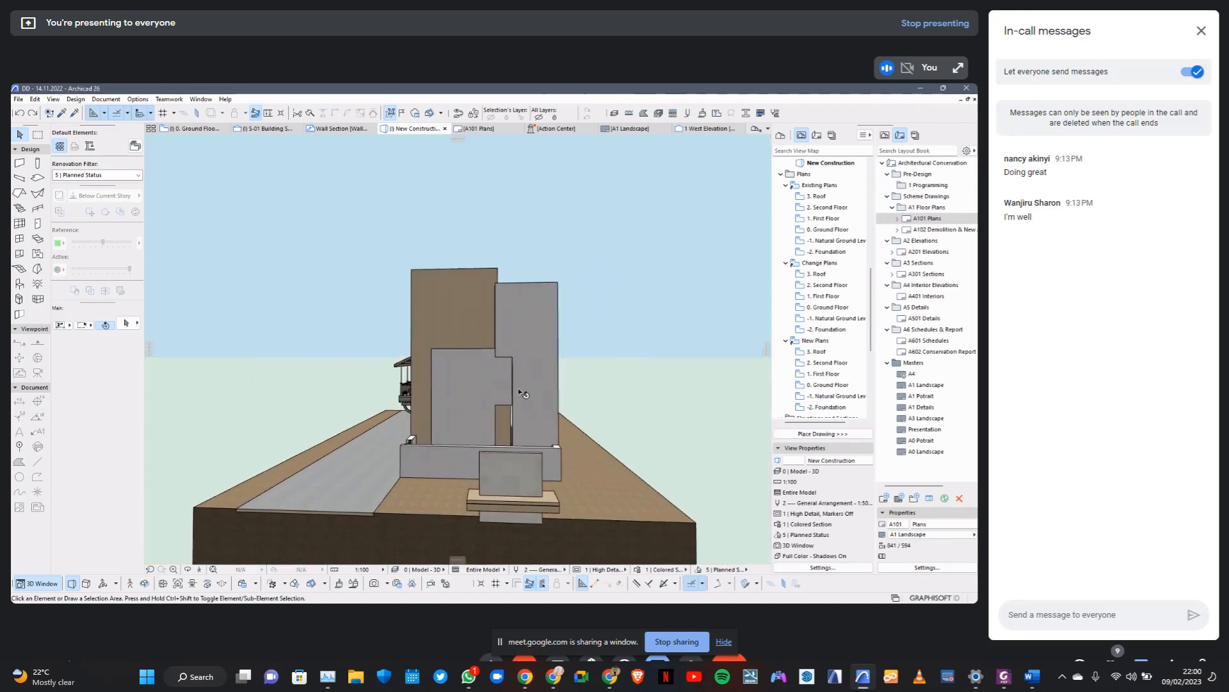
# Set the second floor slab's edge surface override to 09 | Color - White, and clear the selection.
pyautogui.scroll(5, 520, 392)
pyautogui.click(493, 370)
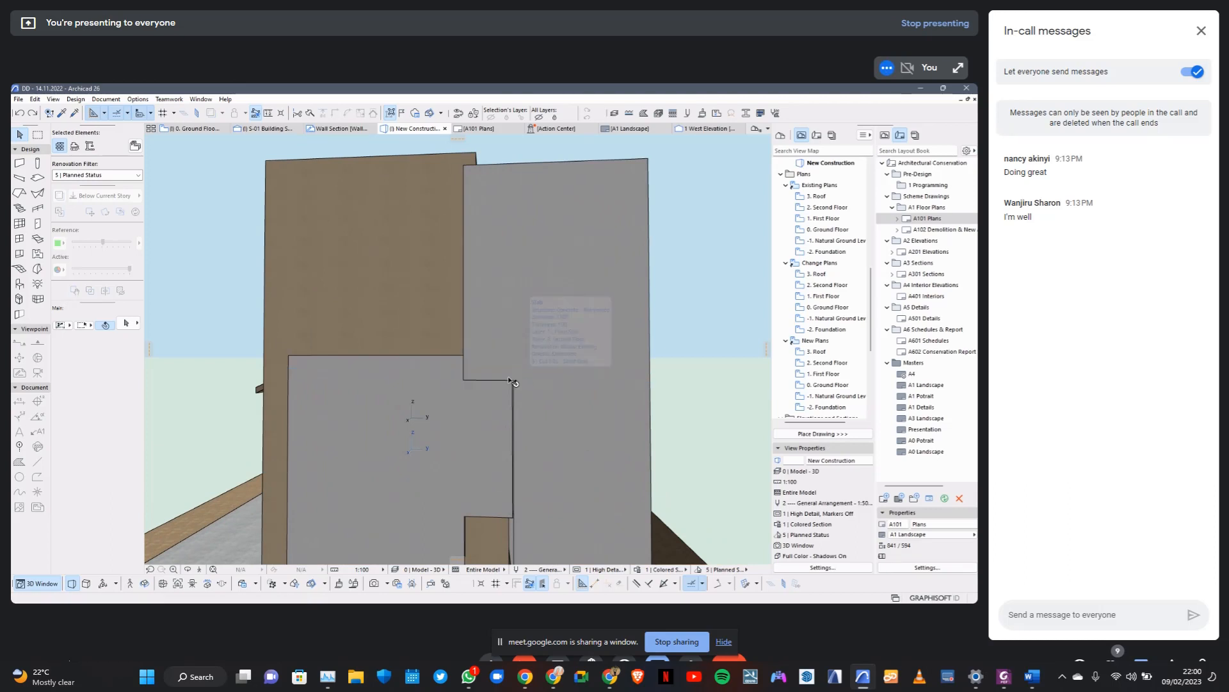
pyautogui.click(446, 377)
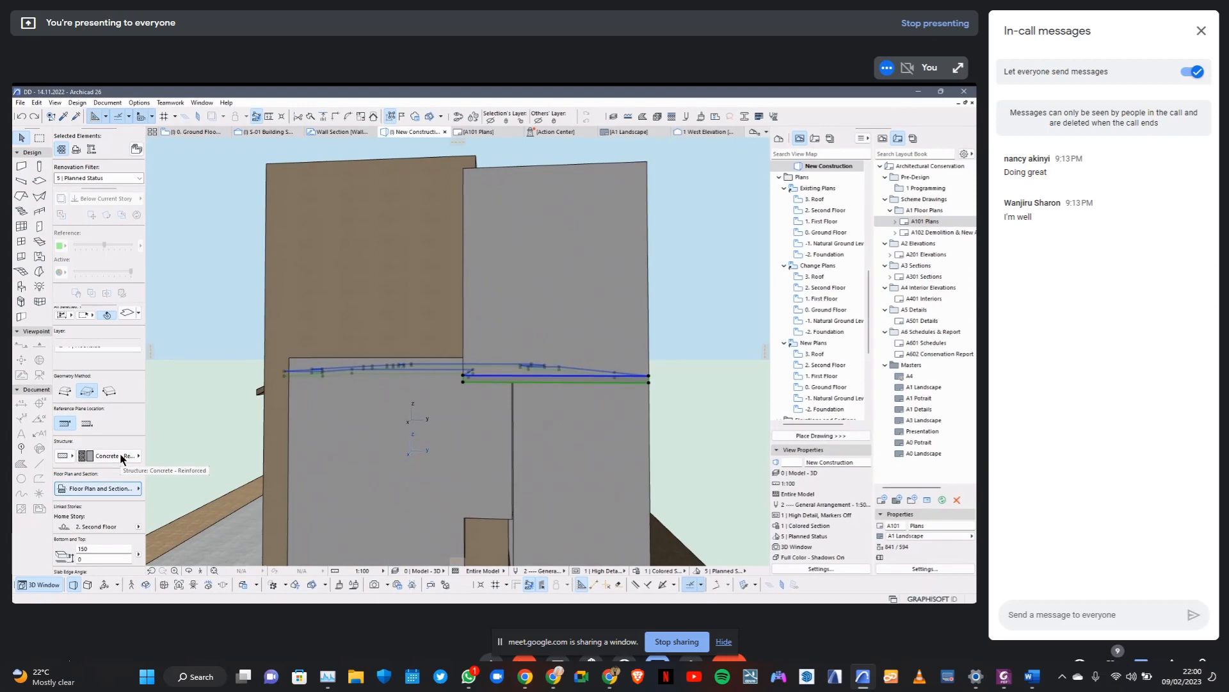
pyautogui.scroll(-5, 109, 518)
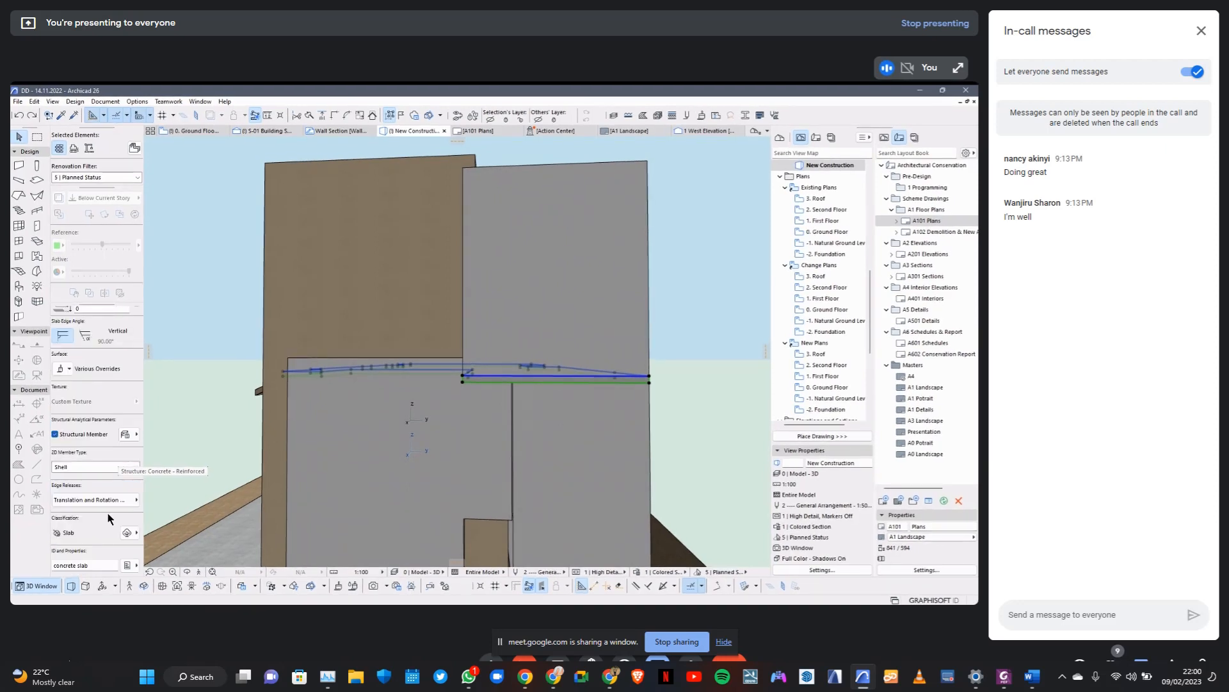
pyautogui.click(70, 369)
pyautogui.moveTo(175, 411)
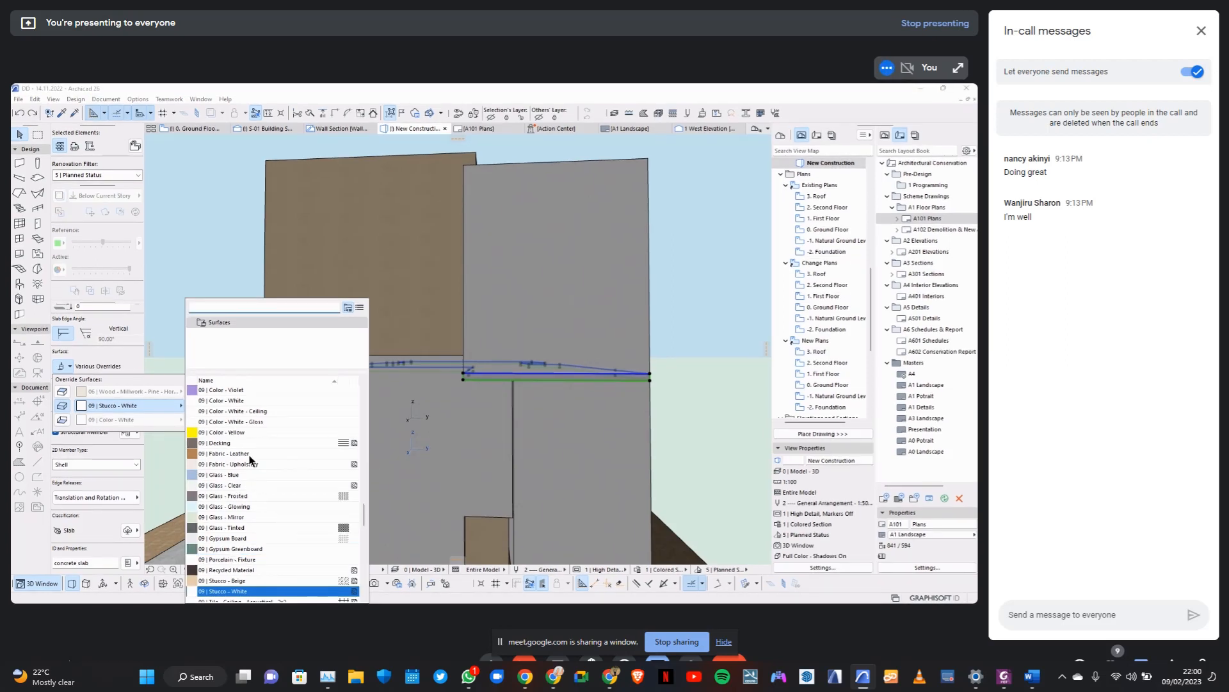
pyautogui.click(224, 400)
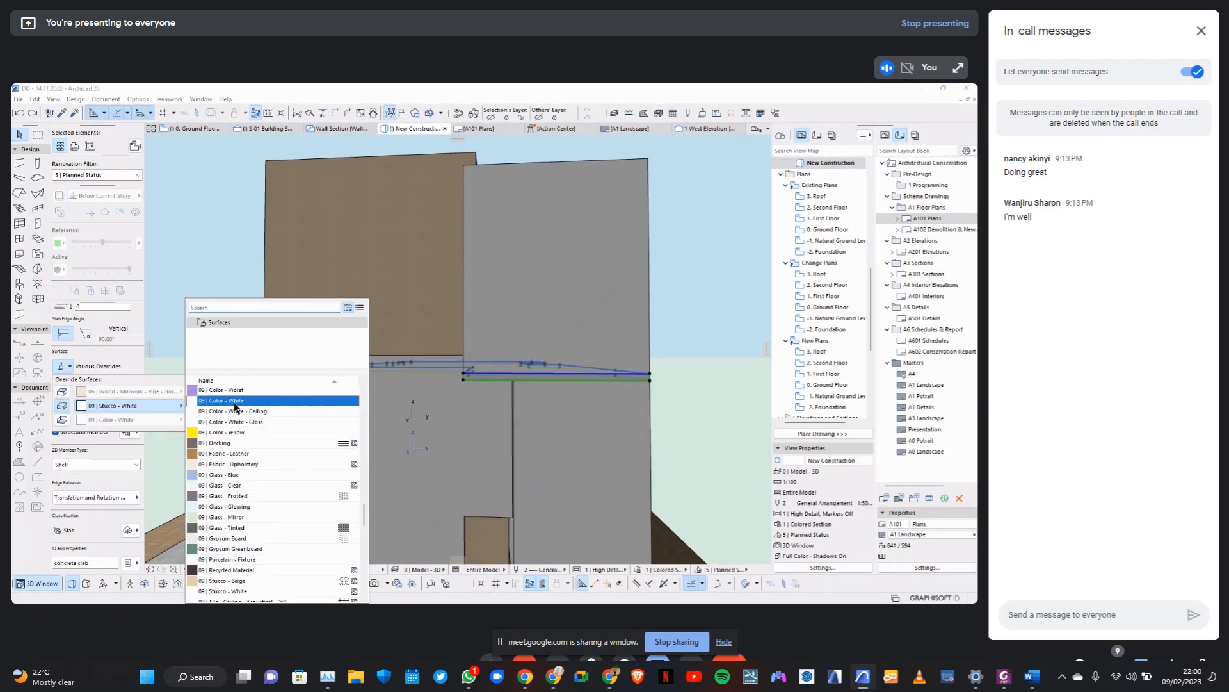
pyautogui.click(659, 325)
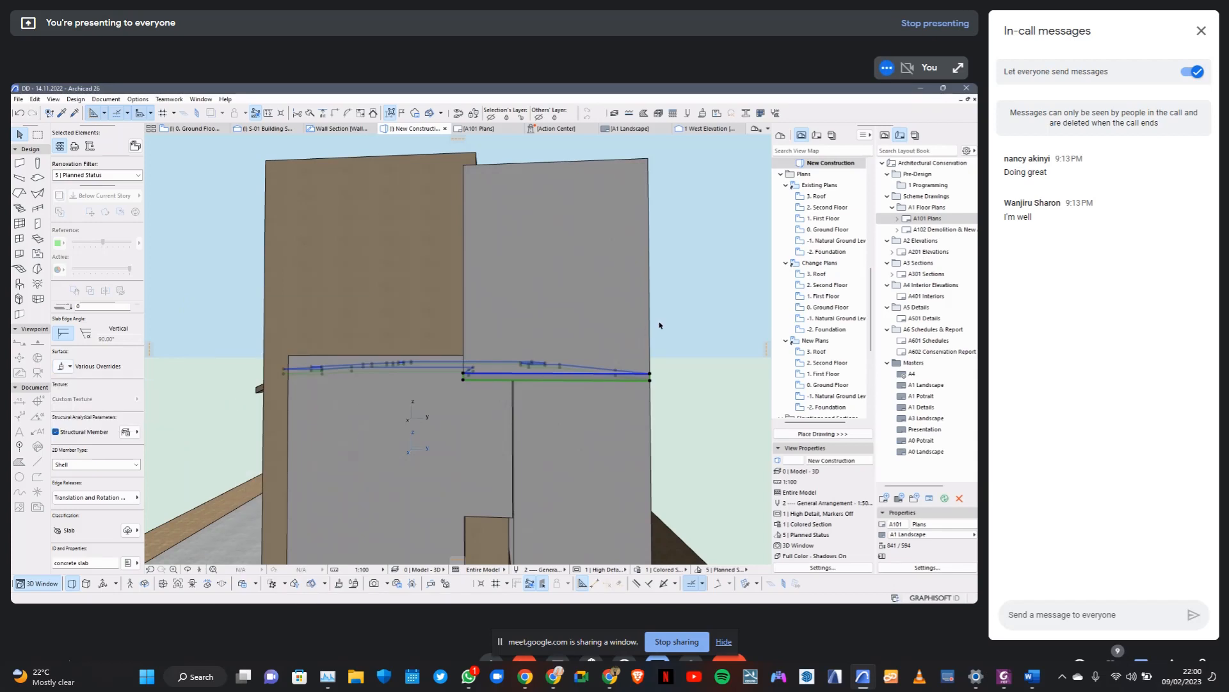
pyautogui.click(660, 325)
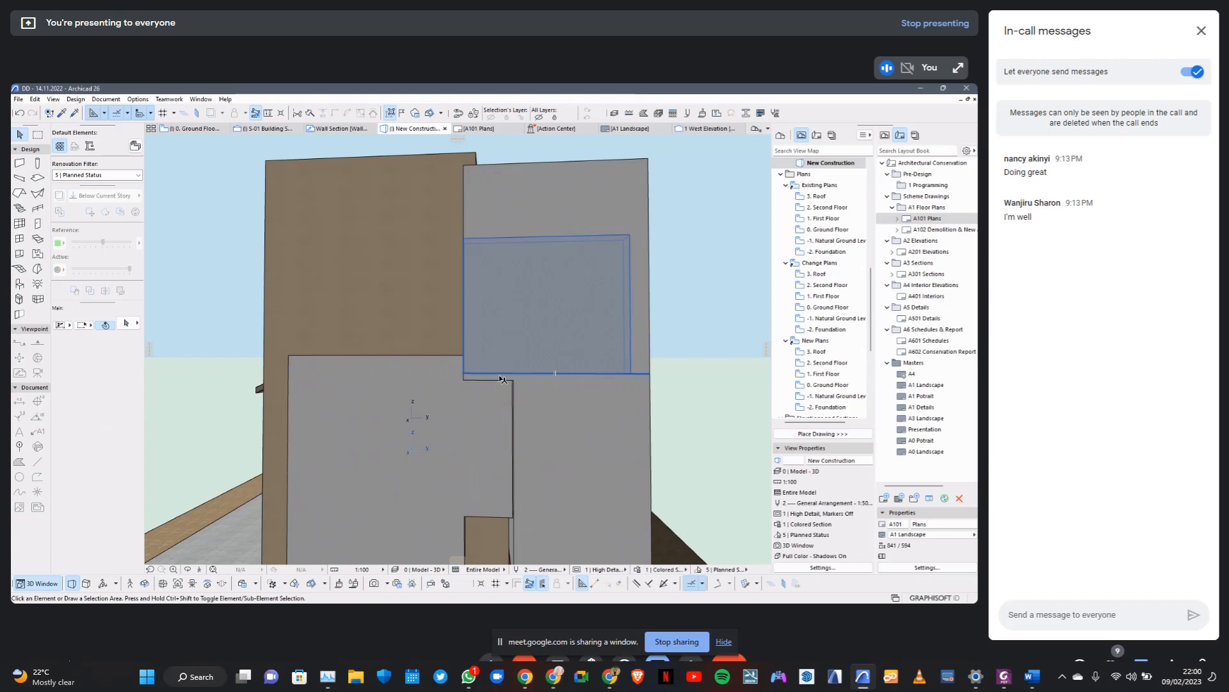
# Try to override the second floor slab's edge surface with 09 | Color - White again, and clear the selection.
pyautogui.click(502, 377)
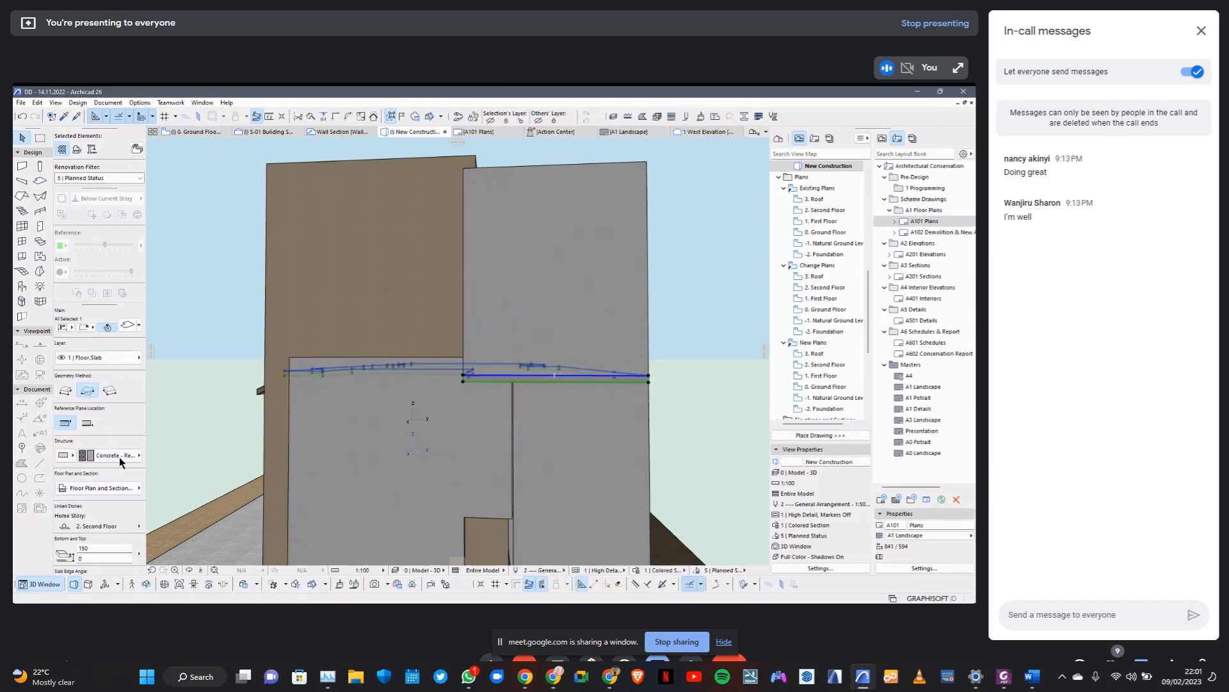
pyautogui.scroll(-3, 117, 459)
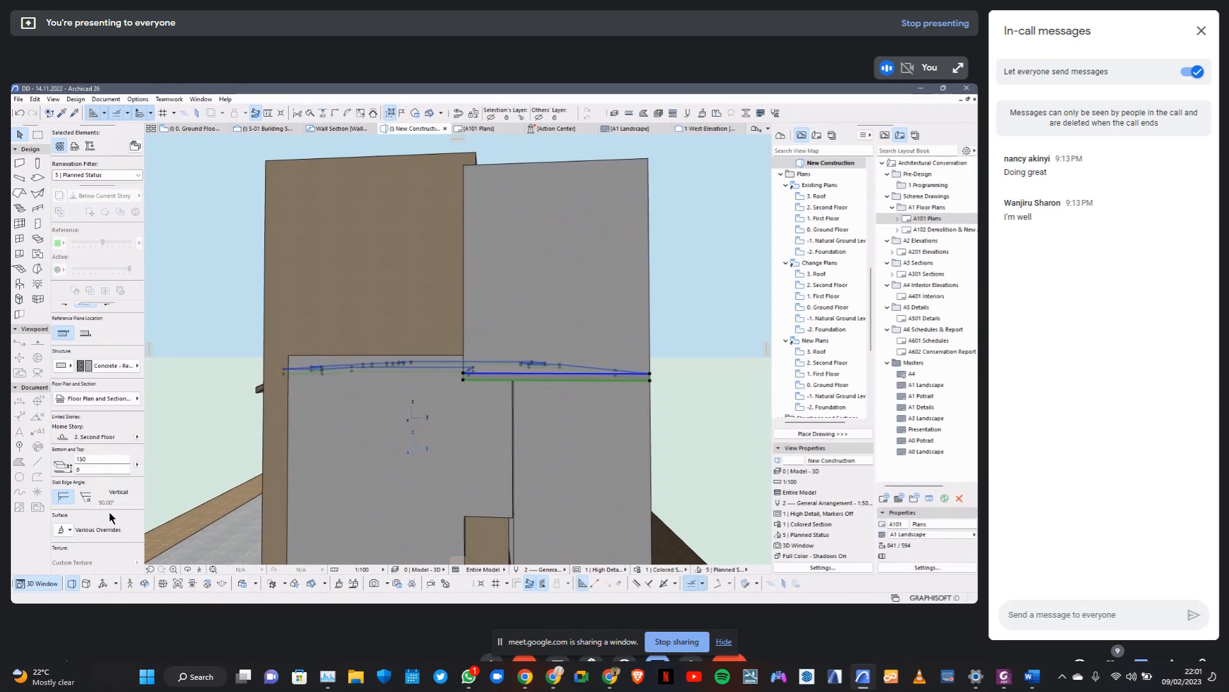
pyautogui.scroll(-1, 109, 512)
pyautogui.click(65, 504)
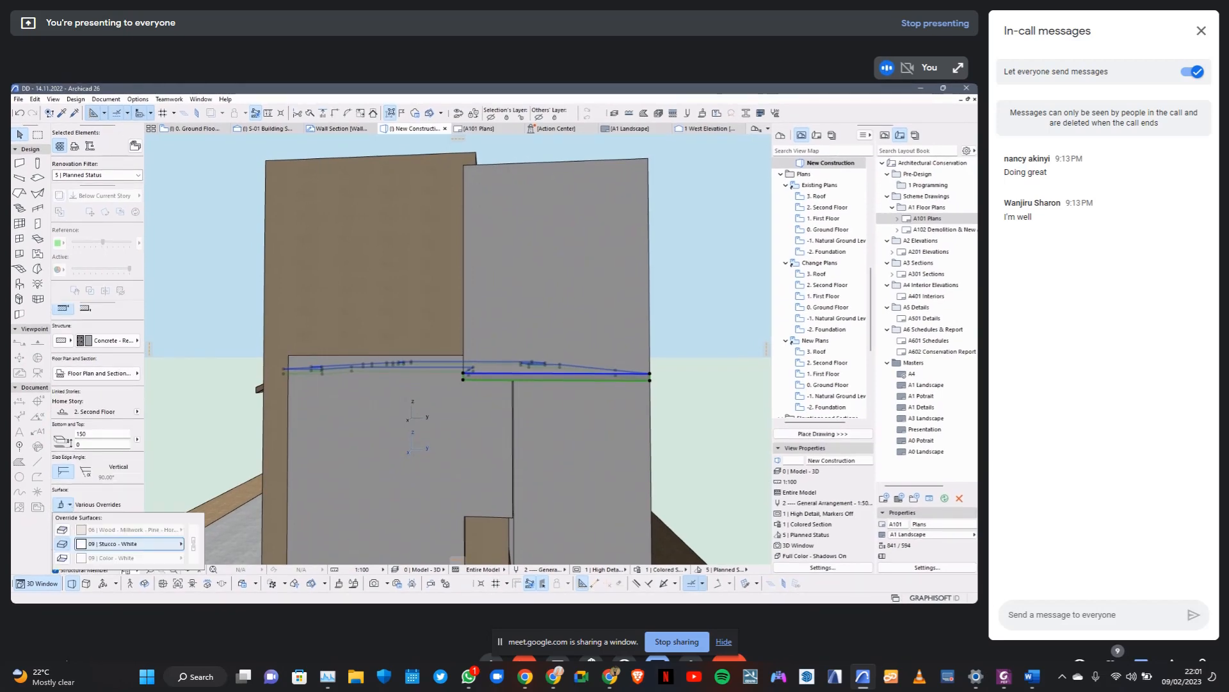
pyautogui.click(171, 544)
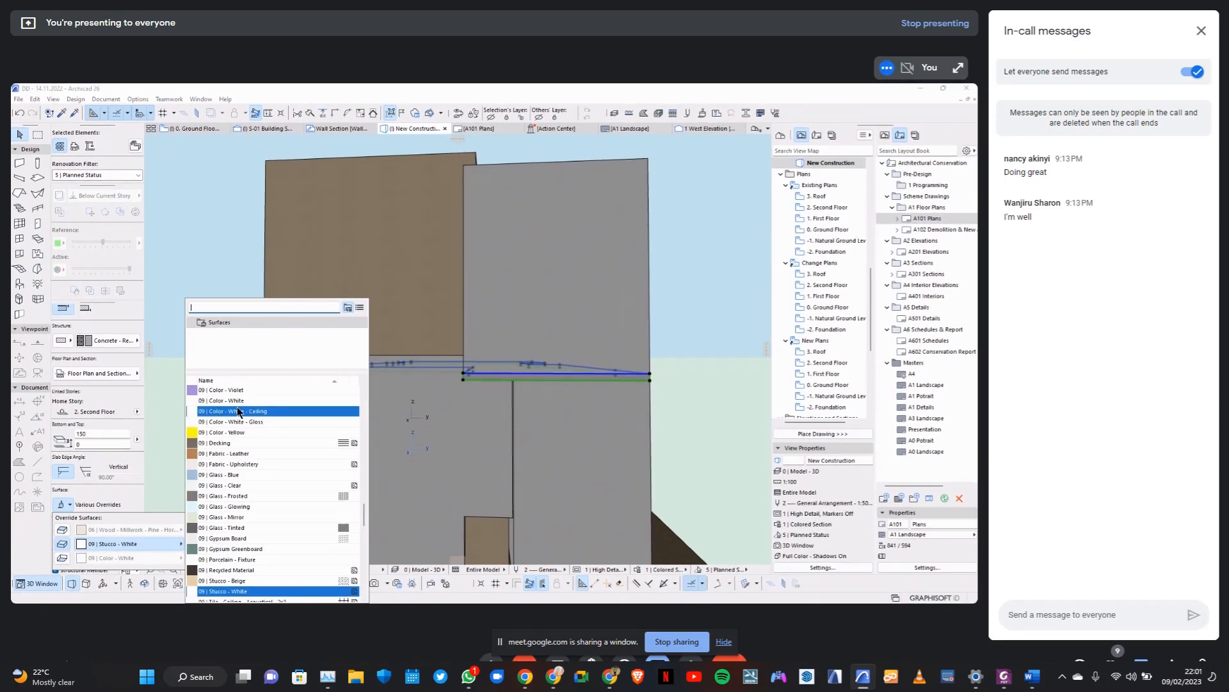
pyautogui.click(243, 403)
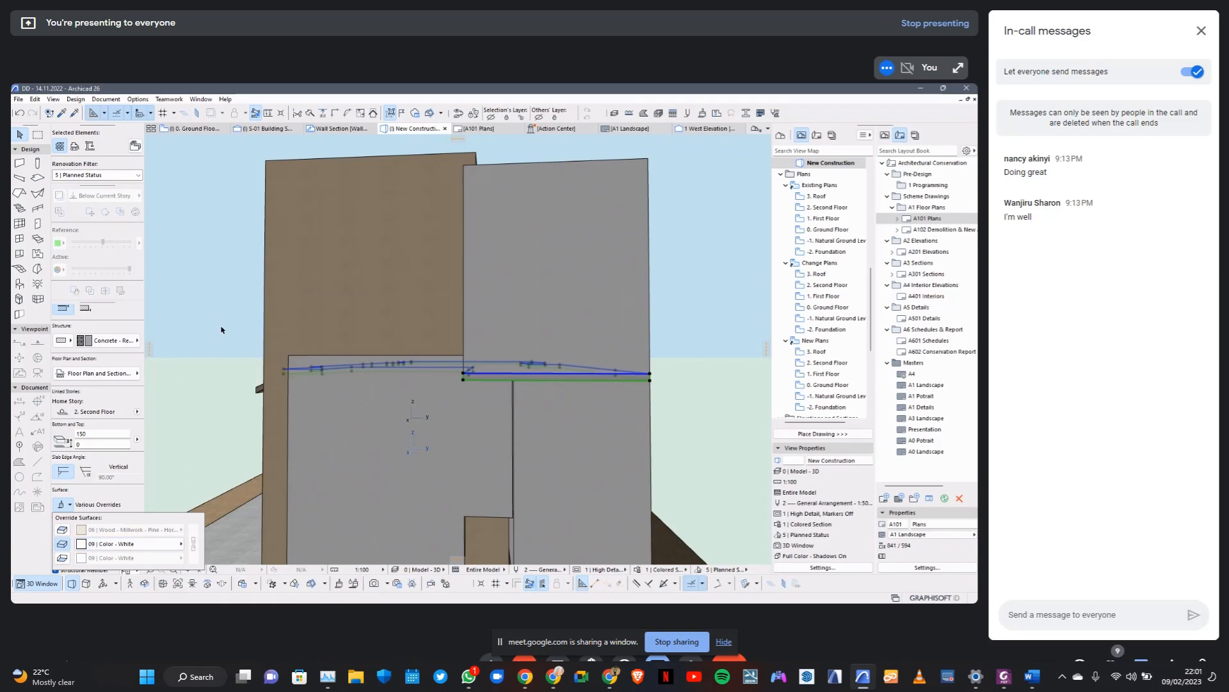
pyautogui.click(213, 308)
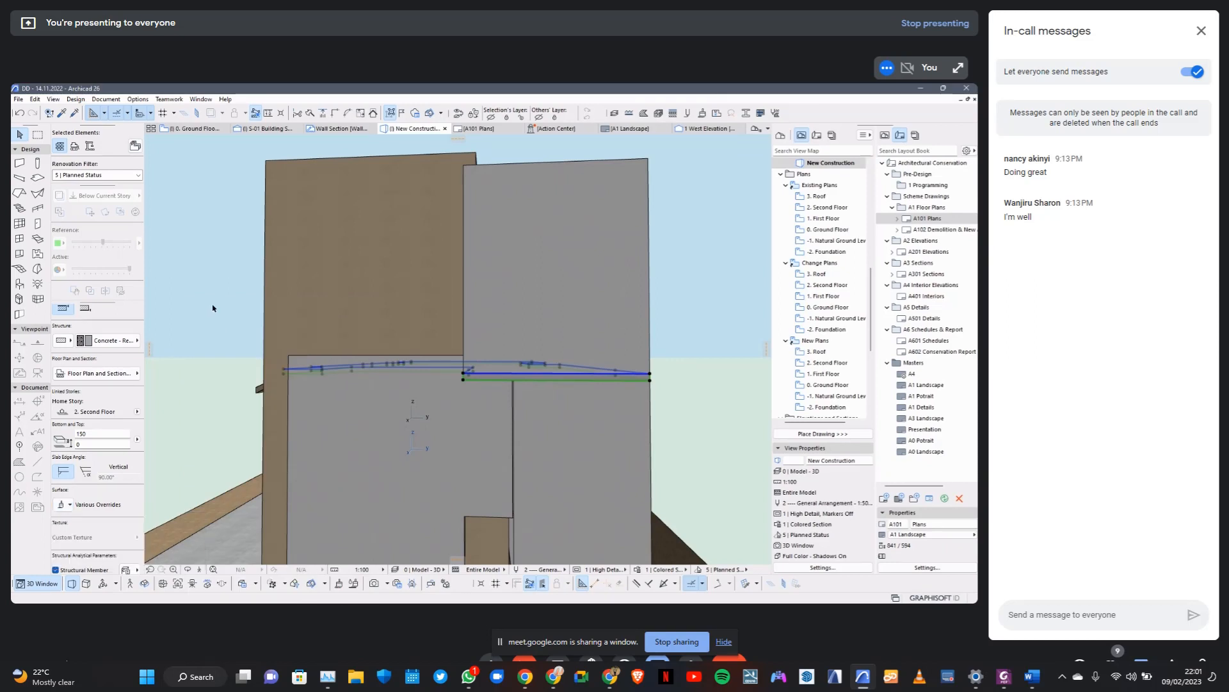
pyautogui.press('Escape')
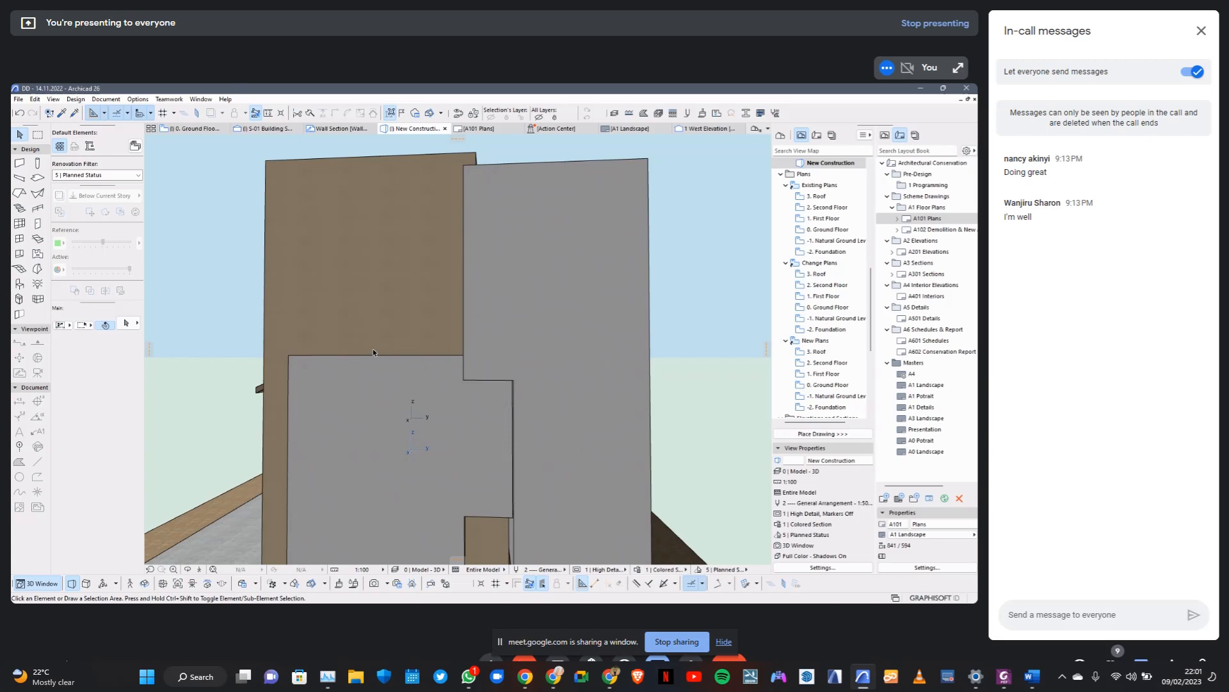
# Reselect the second floor slab and retry changing its edge override from Stucco - White to 09 | Color - White.
pyautogui.click(482, 378)
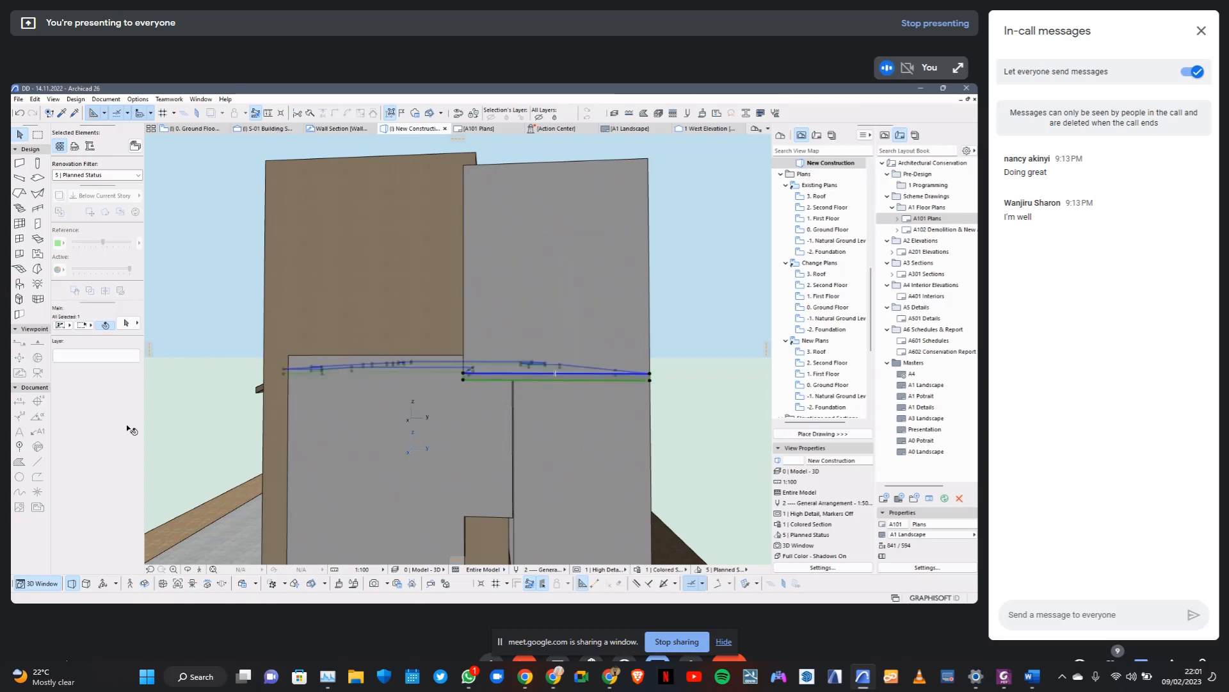
pyautogui.scroll(-5, 105, 518)
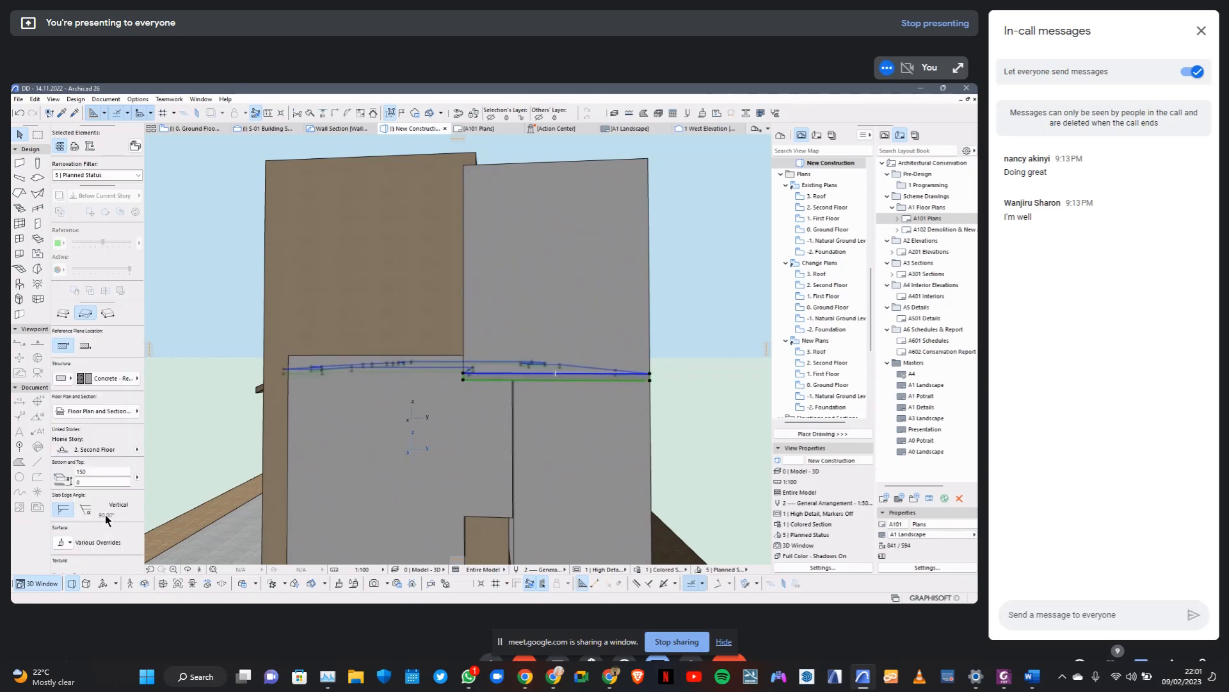
pyautogui.click(63, 469)
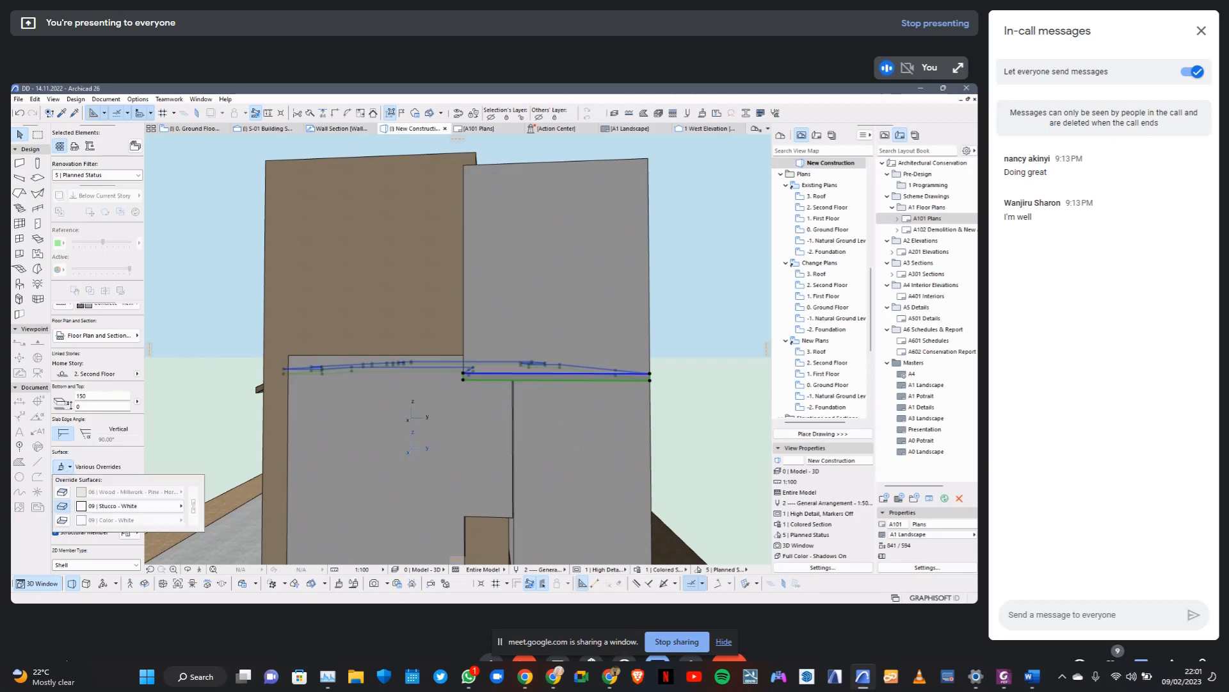
pyautogui.click(128, 506)
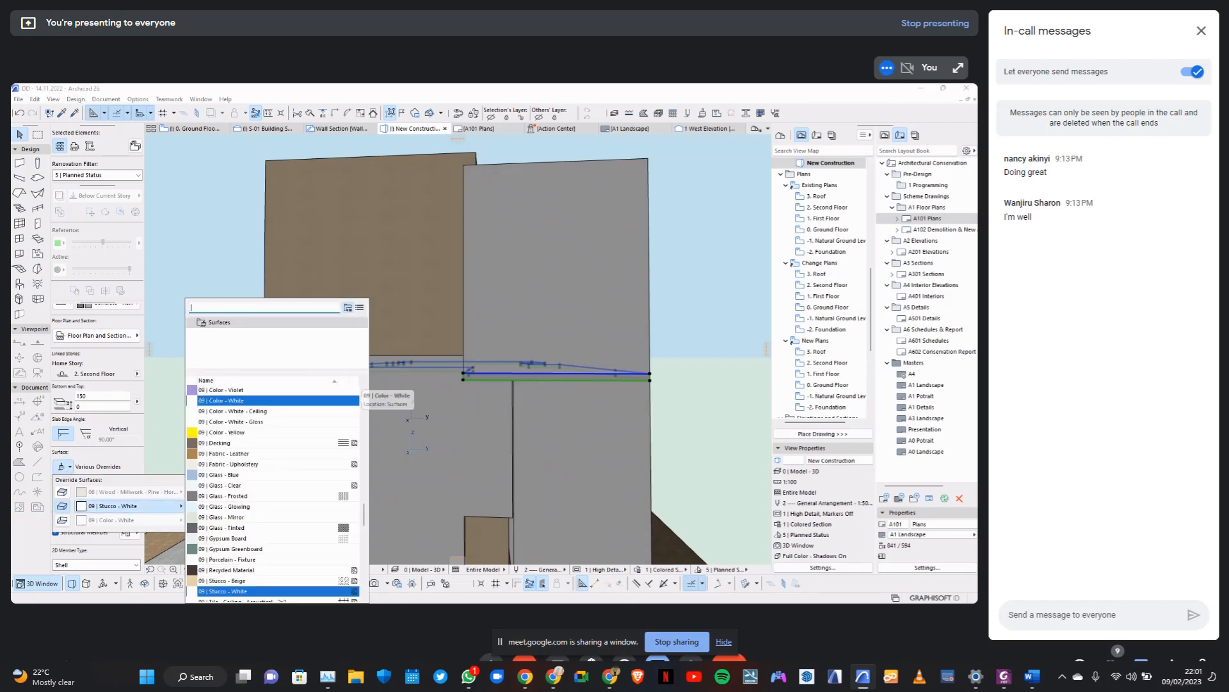
pyautogui.click(156, 292)
# In the slab's selection settings, set the edge surface override to 09 | Color - White, apply it and deselect the slab.
pyautogui.scroll(5, 110, 363)
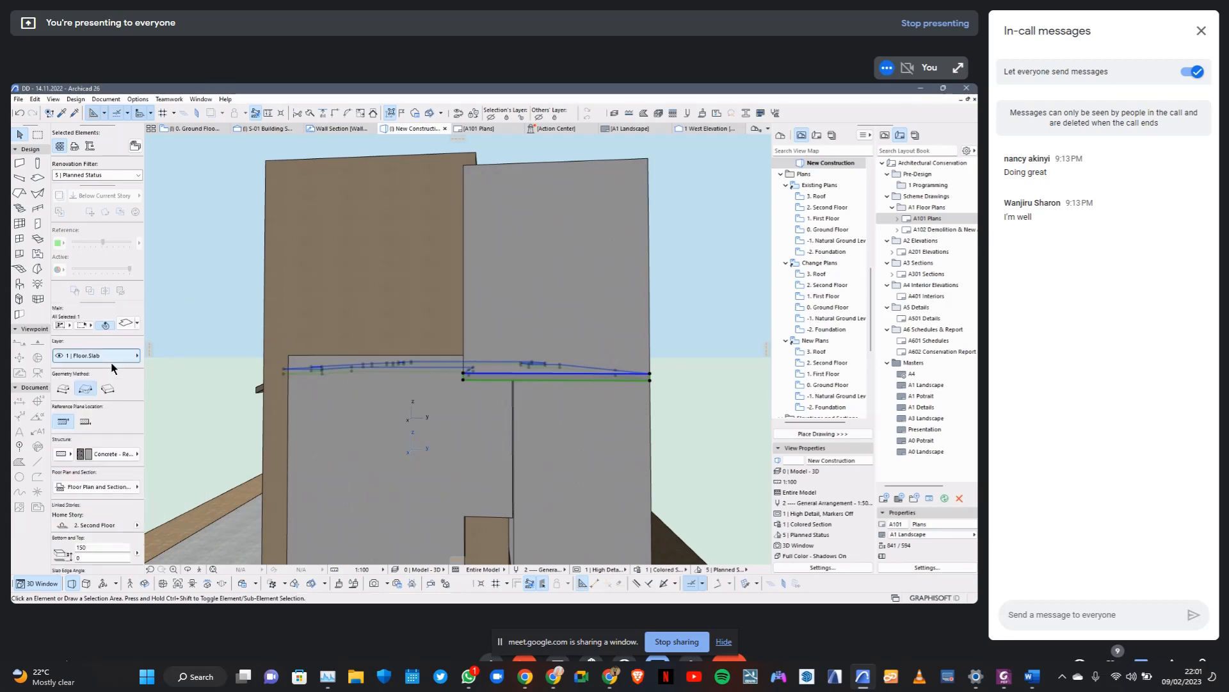
pyautogui.click(125, 324)
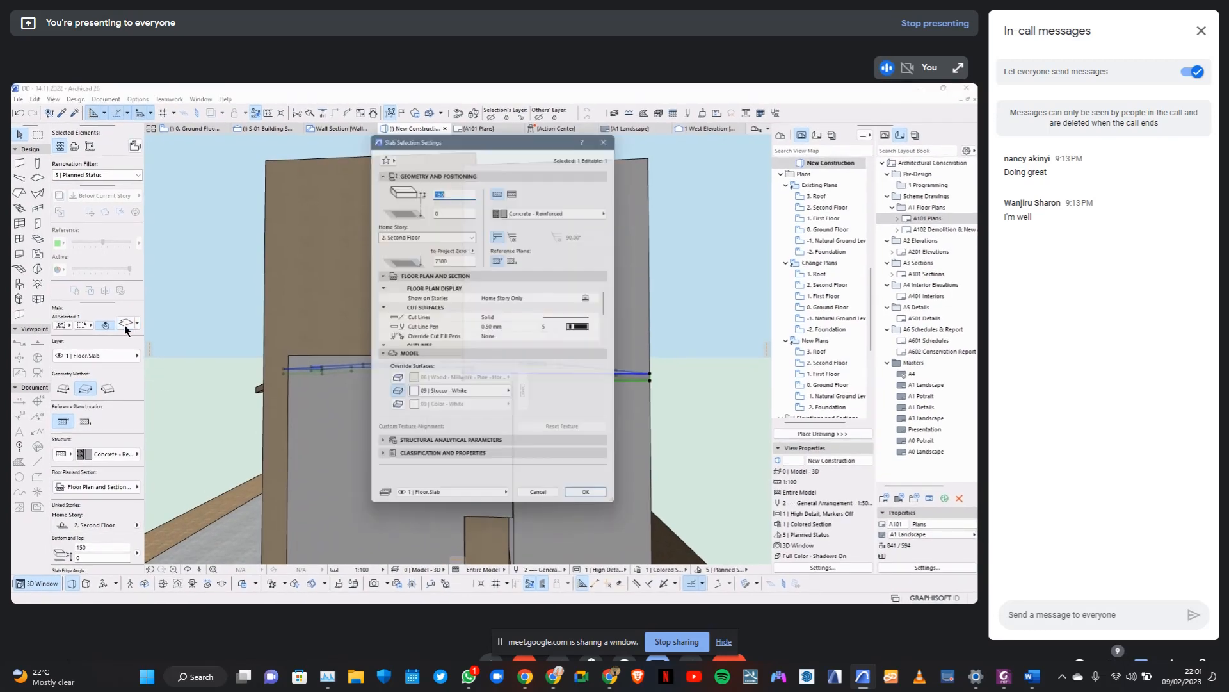
pyautogui.click(461, 395)
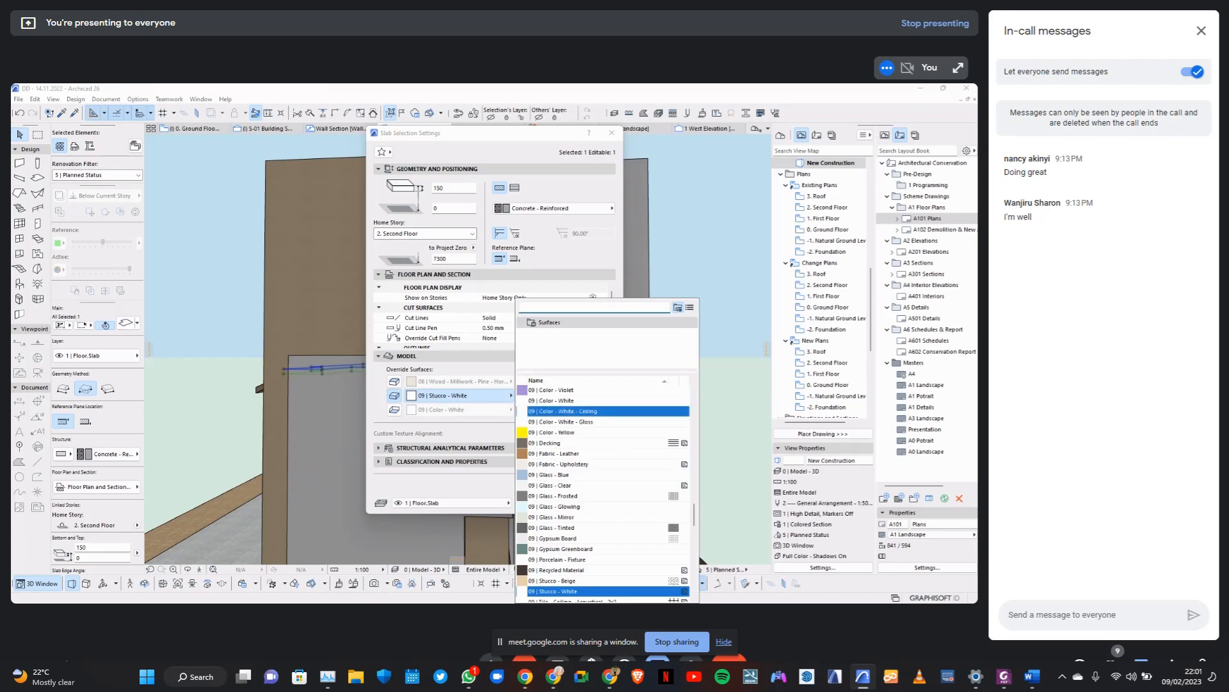
pyautogui.click(551, 400)
pyautogui.click(592, 503)
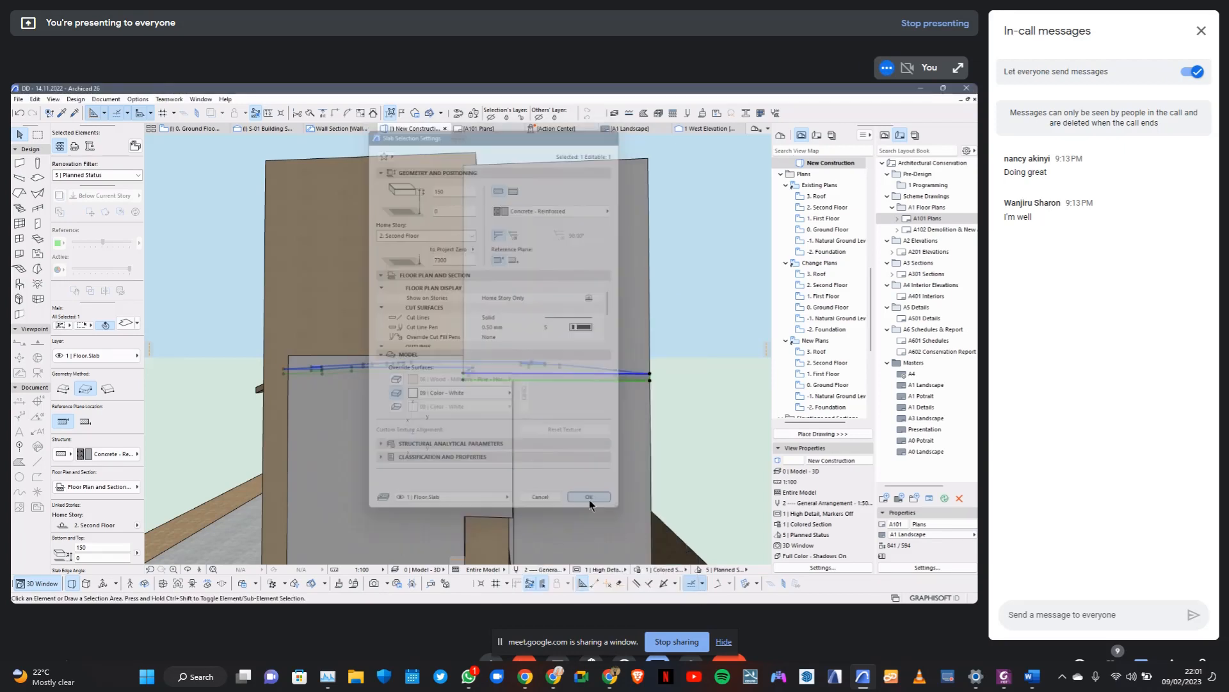
pyautogui.click(684, 364)
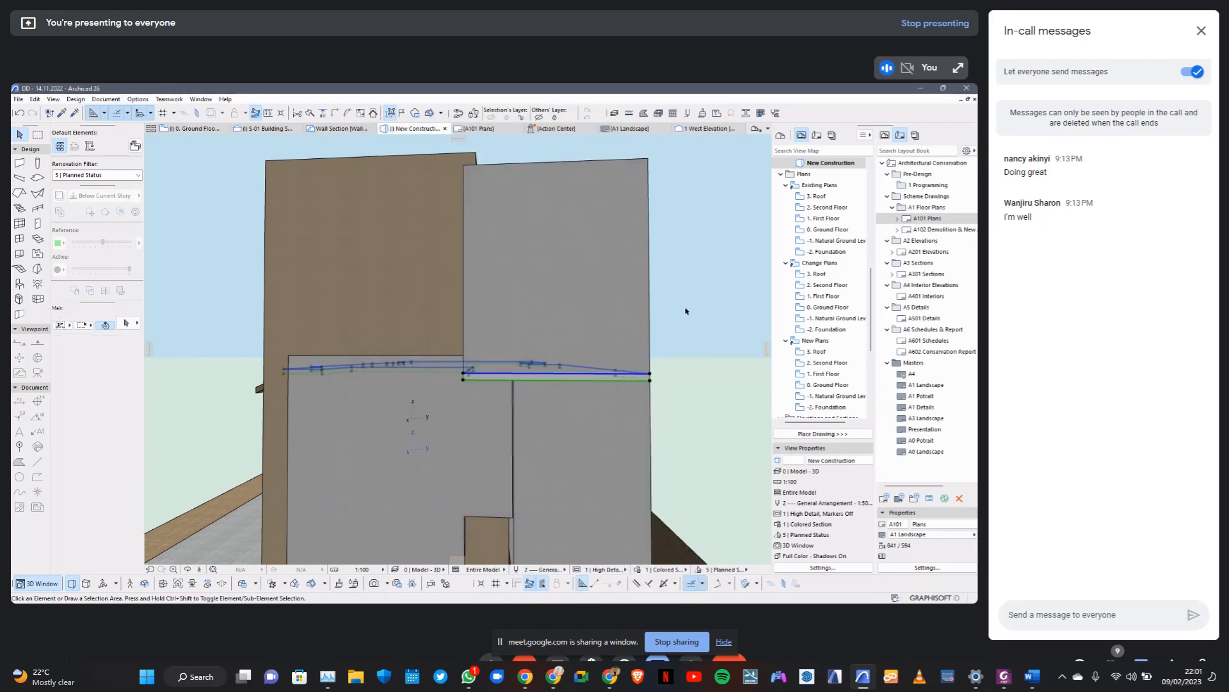
# Examine the second floor slab's edge band between the upper and lower walls on the building's end facade.
pyautogui.scroll(5, 629, 372)
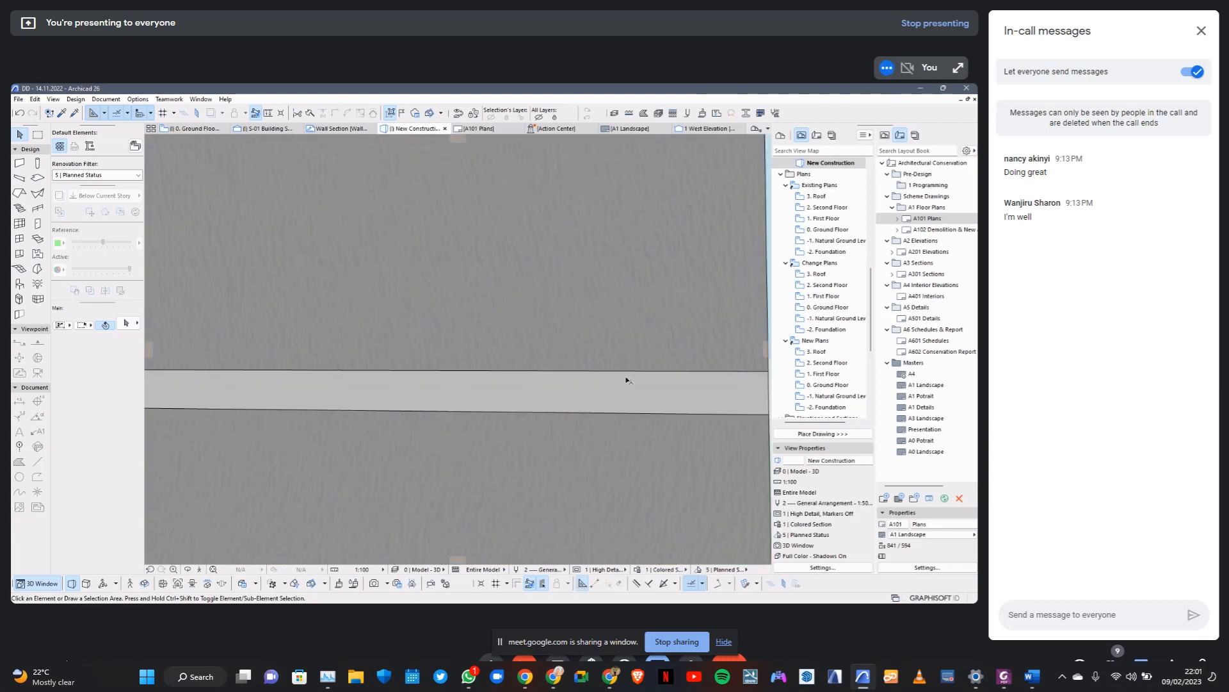
pyautogui.scroll(-3, 621, 424)
pyautogui.scroll(3, 525, 419)
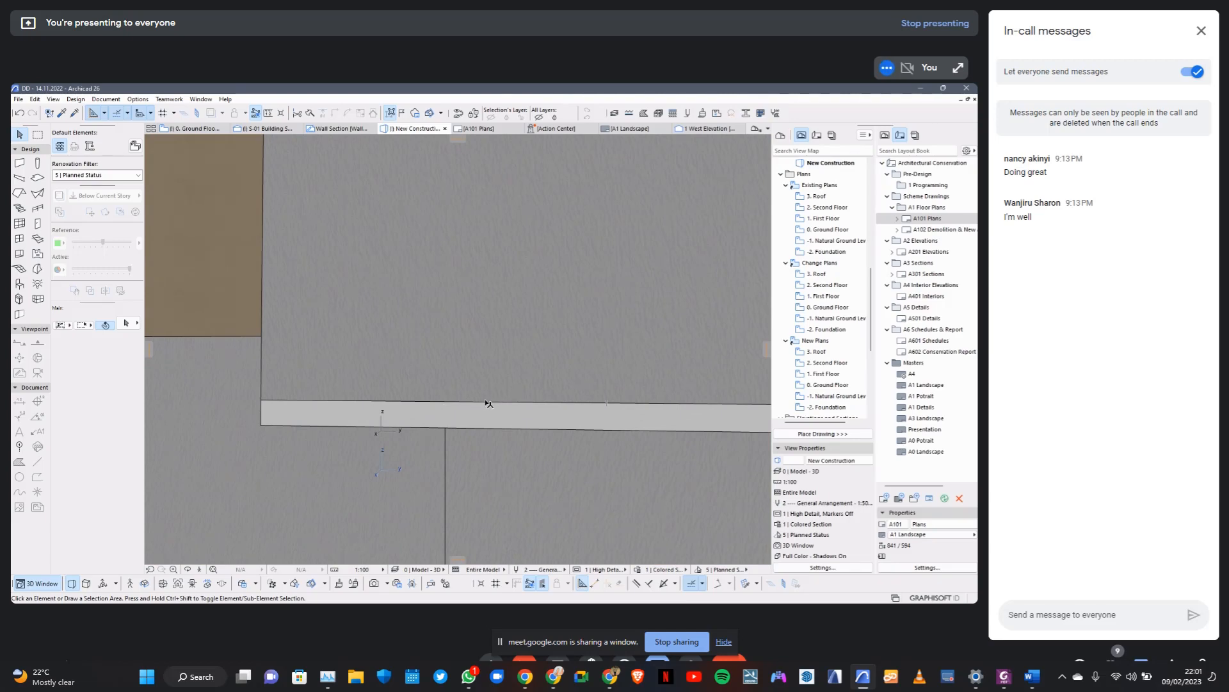
pyautogui.scroll(-3, 486, 416)
pyautogui.scroll(3, 475, 420)
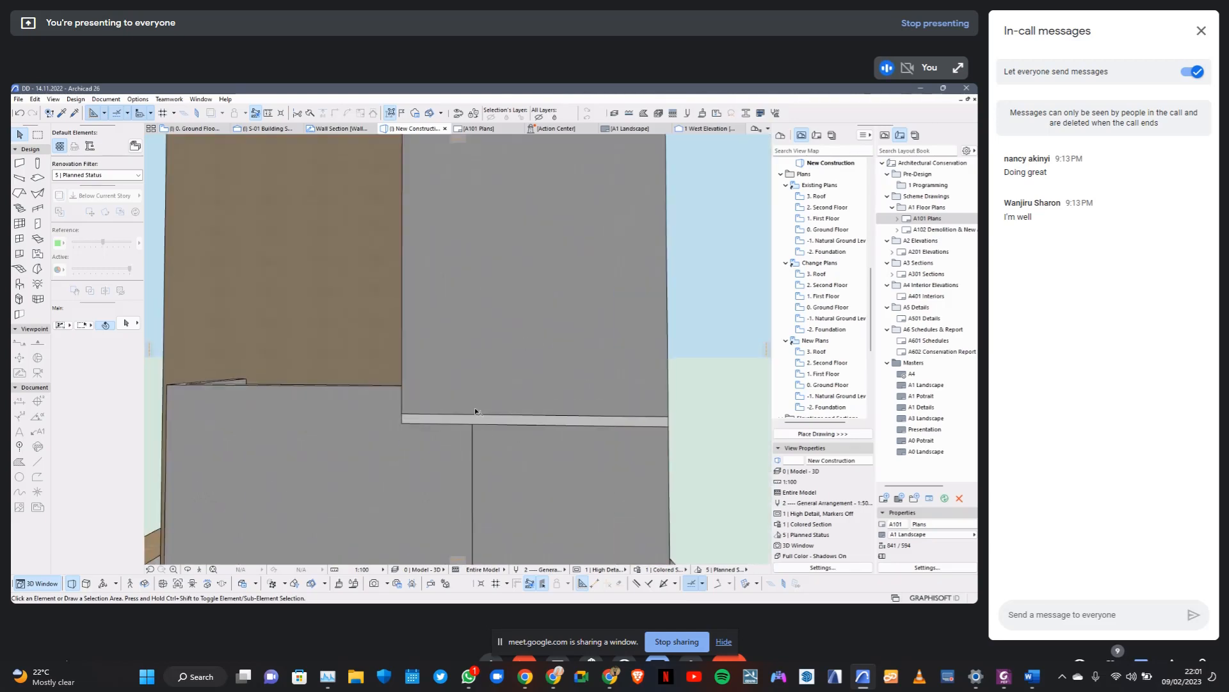
pyautogui.click(522, 437)
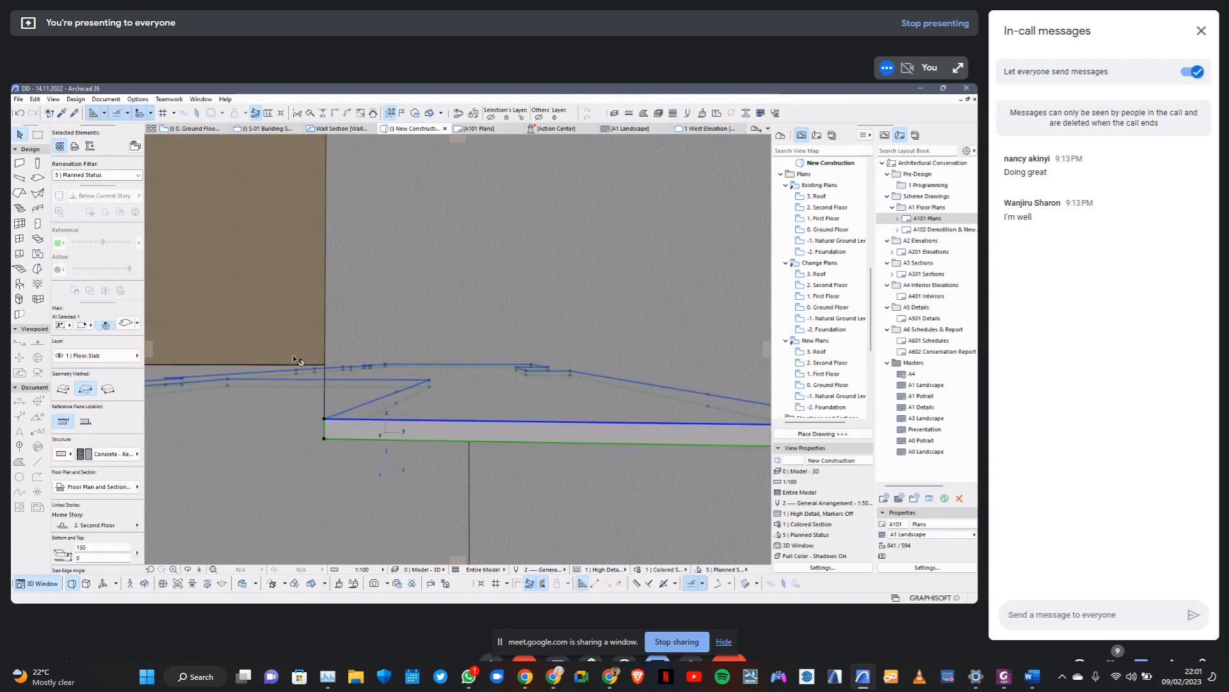
pyautogui.scroll(-5, 293, 358)
pyautogui.click(558, 304)
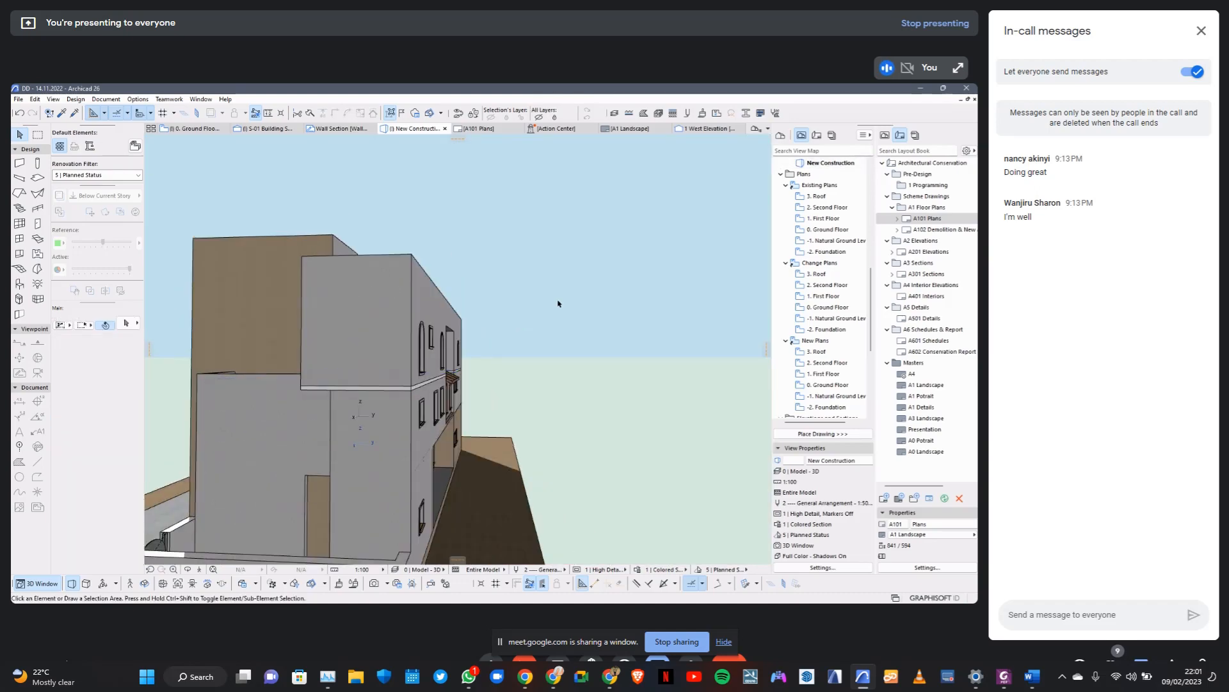
# Undo the slab's surface change and check how its edge meets the walls at the facade corner.
pyautogui.hotkey('ctrl', 'z')
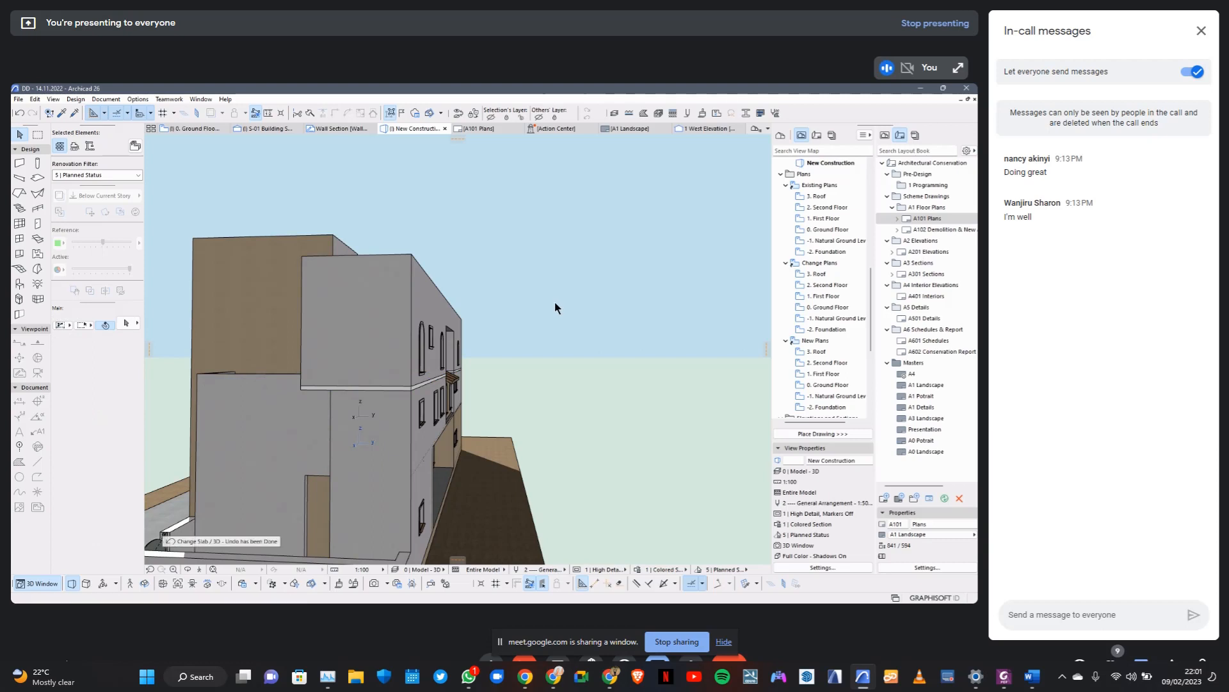
pyautogui.click(555, 305)
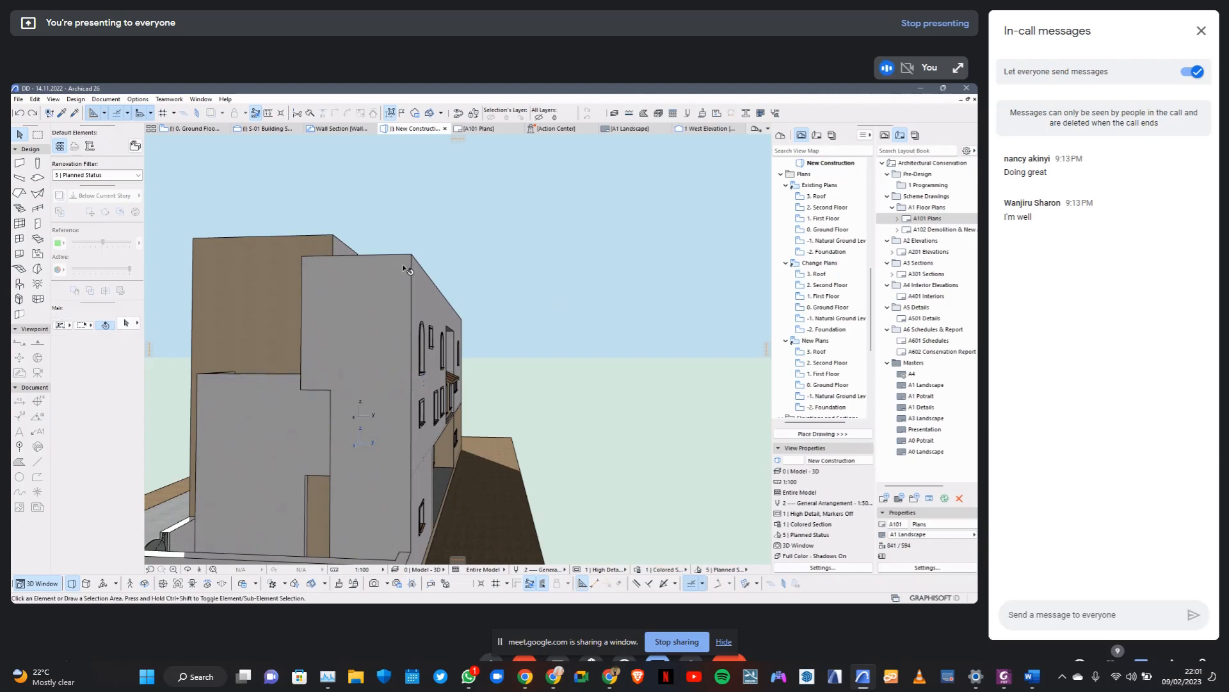
pyautogui.scroll(3, 404, 268)
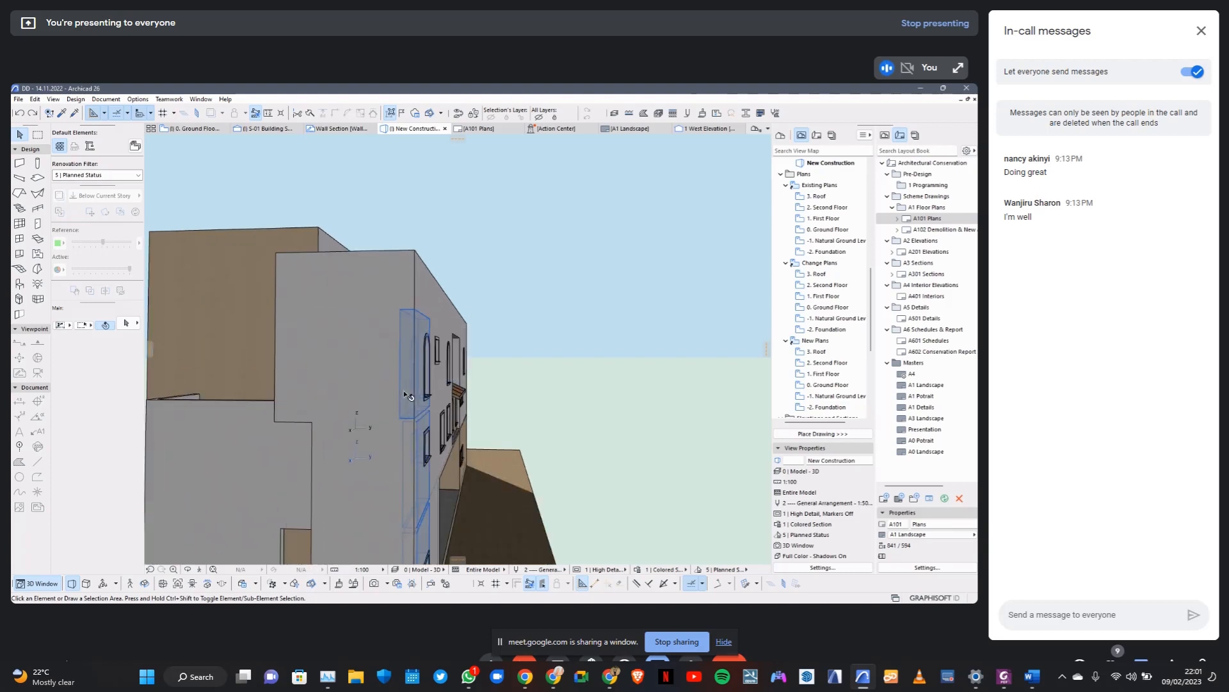
pyautogui.moveTo(405, 394)
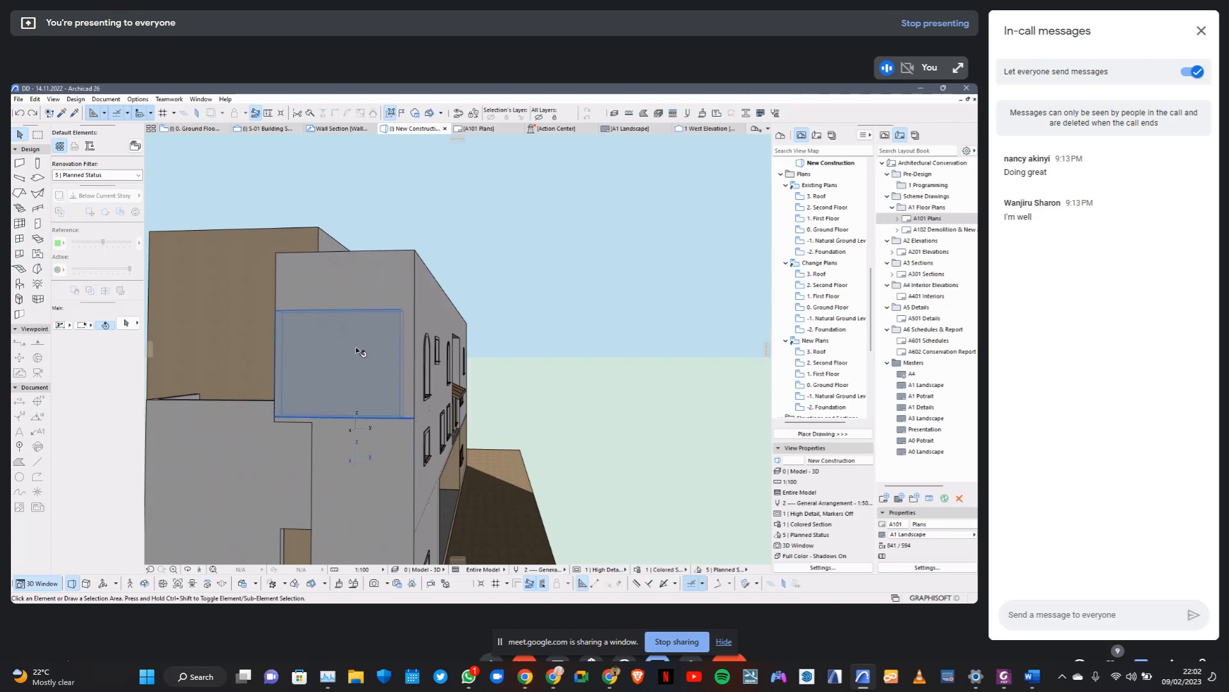
# Examine the facade, roof parapets and tiled-roof stair tower from several sides, focusing on the top corners where differently finished walls meet.
pyautogui.moveTo(285, 328); pyautogui.dragTo(563, 370)
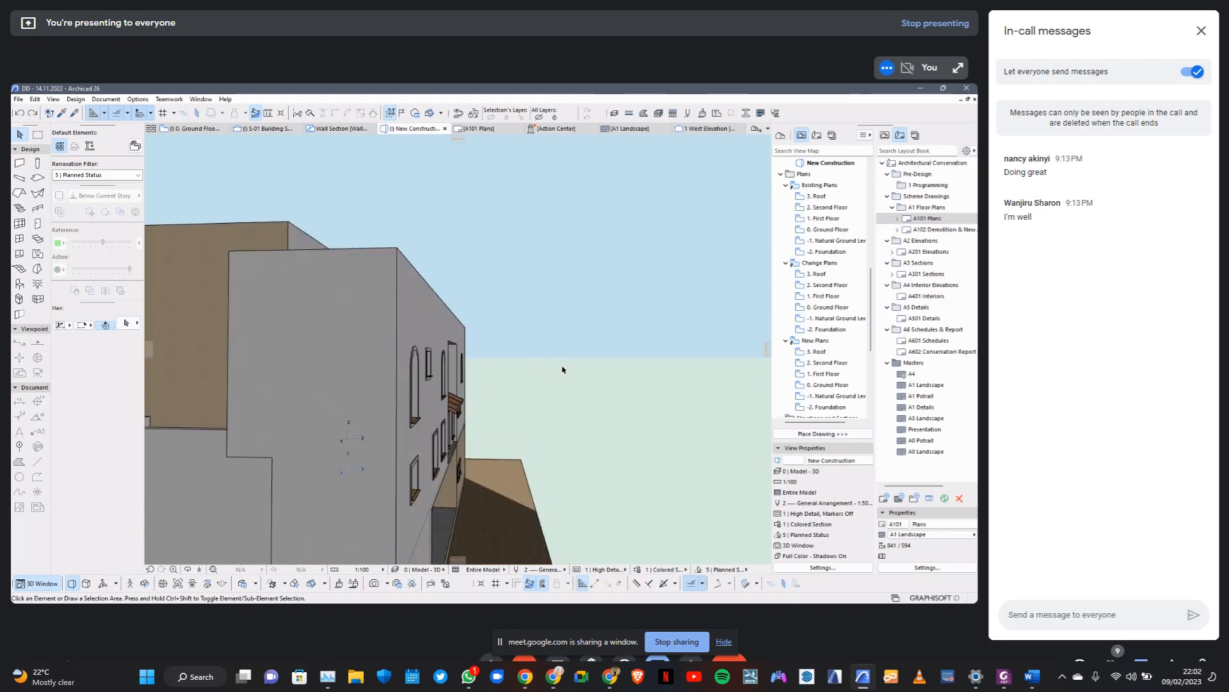
pyautogui.keyDown('shift'); pyautogui.moveTo(562, 370); pyautogui.dragTo(512, 351, button='middle'); pyautogui.keyUp('shift')
pyautogui.scroll(-5, 596, 331)
pyautogui.keyDown('shift'); pyautogui.moveTo(329, 337); pyautogui.dragTo(504, 335, button='middle'); pyautogui.keyUp('shift')
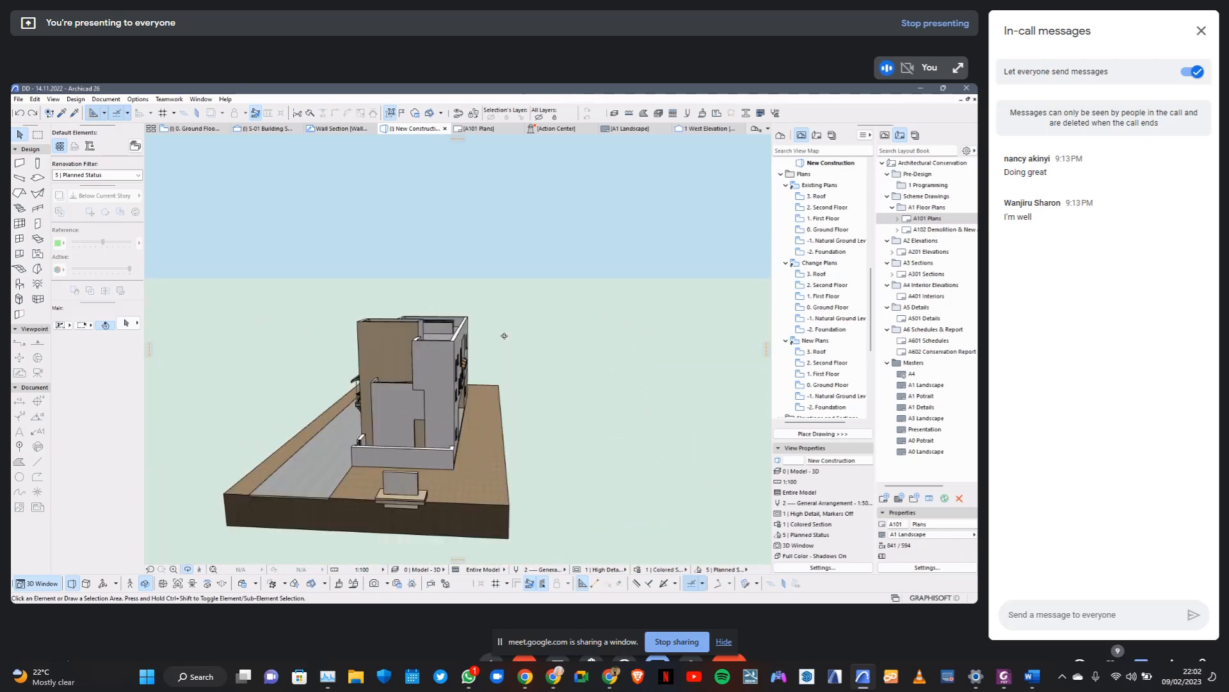
pyautogui.keyDown('shift'); pyautogui.moveTo(389, 368); pyautogui.dragTo(422, 298, button='middle'); pyautogui.keyUp('shift')
pyautogui.scroll(10, 422, 298)
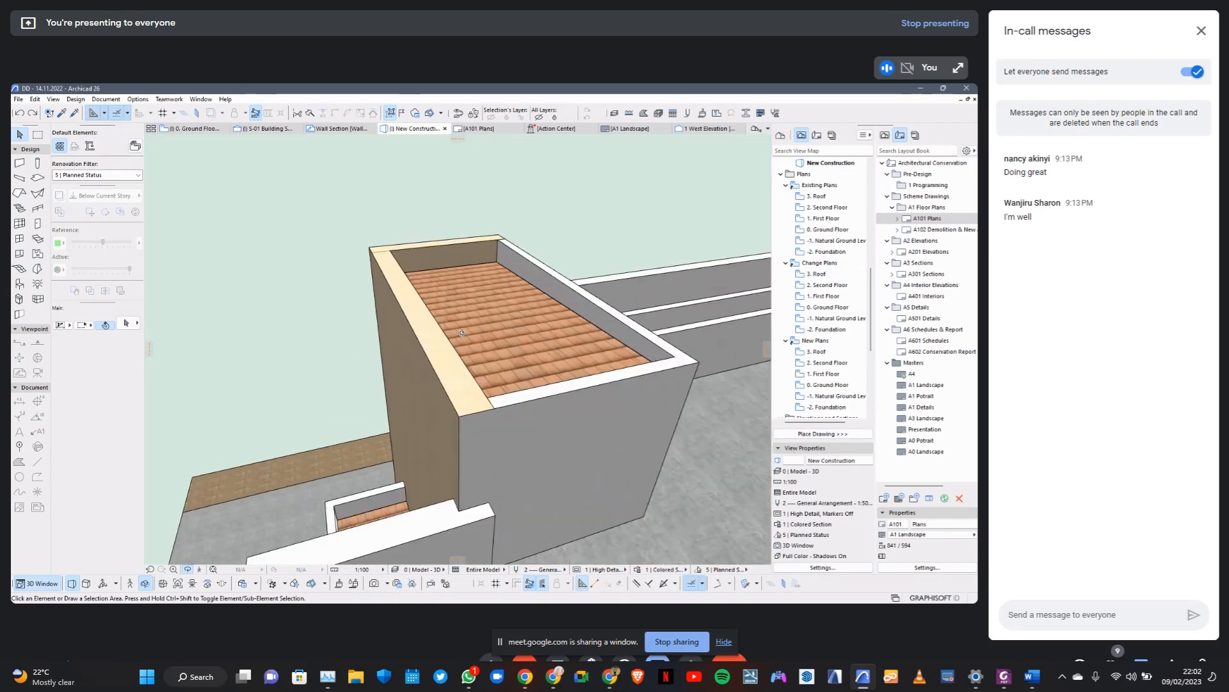
pyautogui.keyDown('shift'); pyautogui.moveTo(456, 350); pyautogui.dragTo(326, 411, button='middle'); pyautogui.keyUp('shift')
pyautogui.scroll(-10, 453, 417)
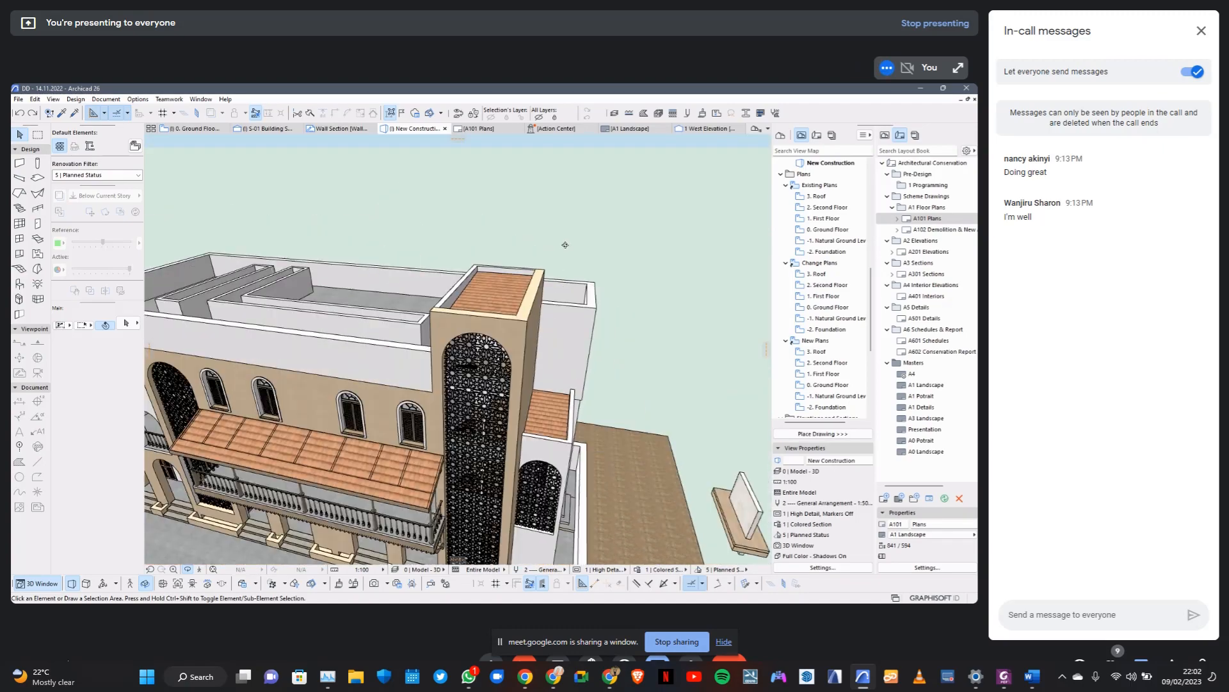
pyautogui.keyDown('shift'); pyautogui.moveTo(537, 279); pyautogui.dragTo(386, 279, button='middle'); pyautogui.keyUp('shift')
pyautogui.scroll(10, 386, 279)
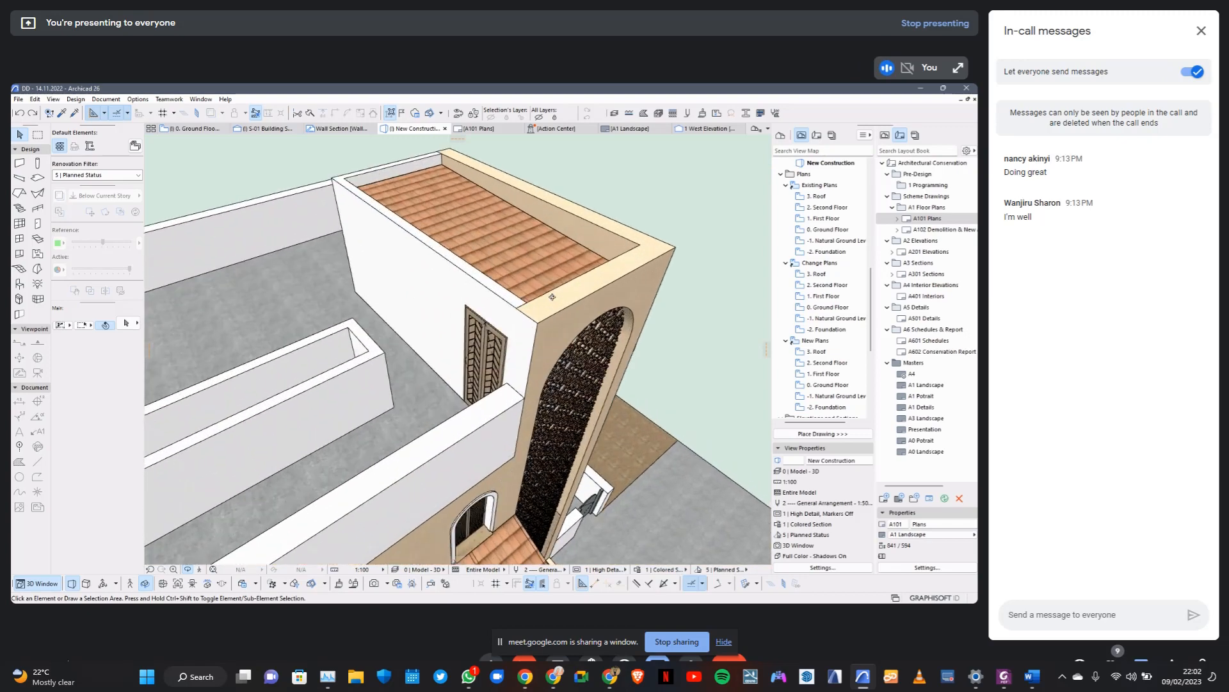
pyautogui.keyDown('shift'); pyautogui.moveTo(456, 349); pyautogui.dragTo(644, 321, button='middle'); pyautogui.keyUp('shift')
pyautogui.keyDown('shift'); pyautogui.moveTo(637, 300); pyautogui.dragTo(510, 314, button='middle'); pyautogui.keyUp('shift')
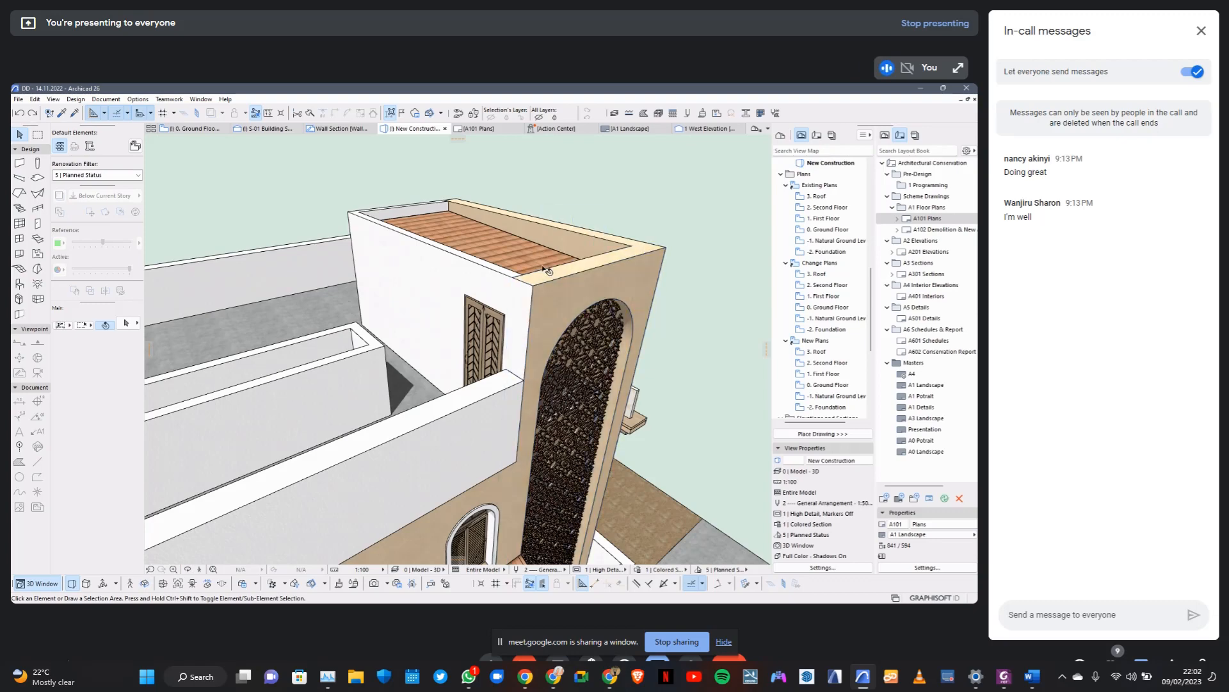
# Review the surface overrides in the selection settings of the arched wall at the end of the tiled-roof tower, leave them unchanged and deselect it.
pyautogui.click(530, 291)
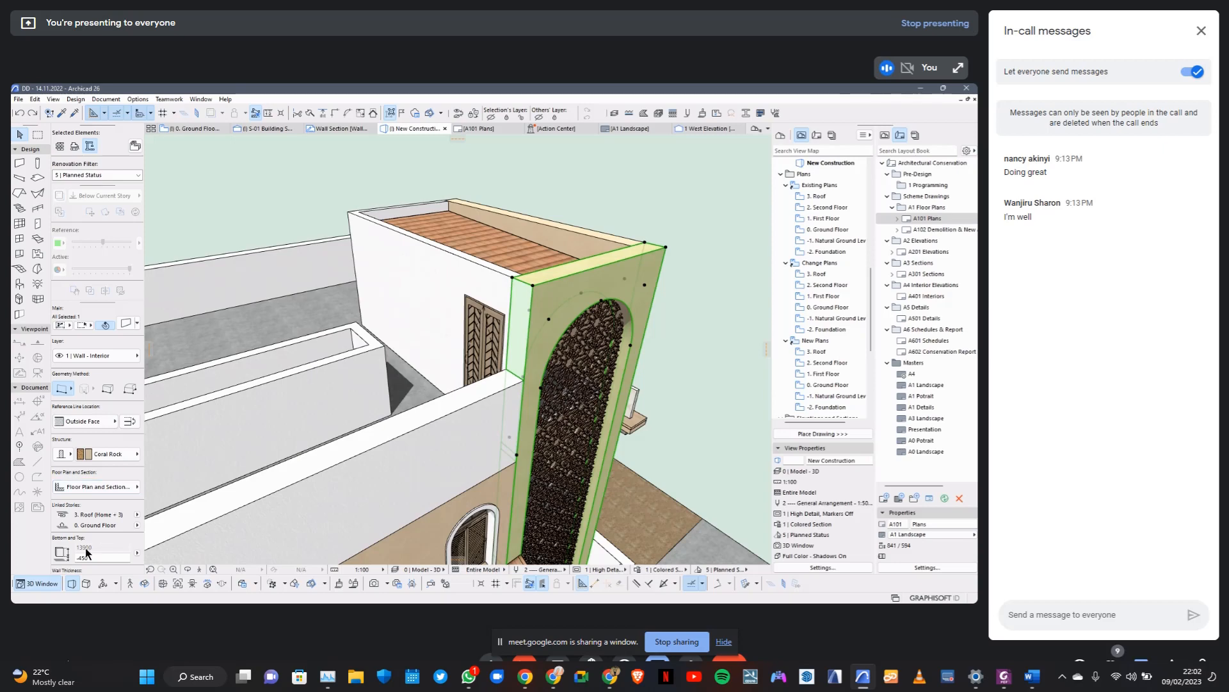
pyautogui.scroll(-5, 84, 535)
pyautogui.scroll(-3, 84, 535)
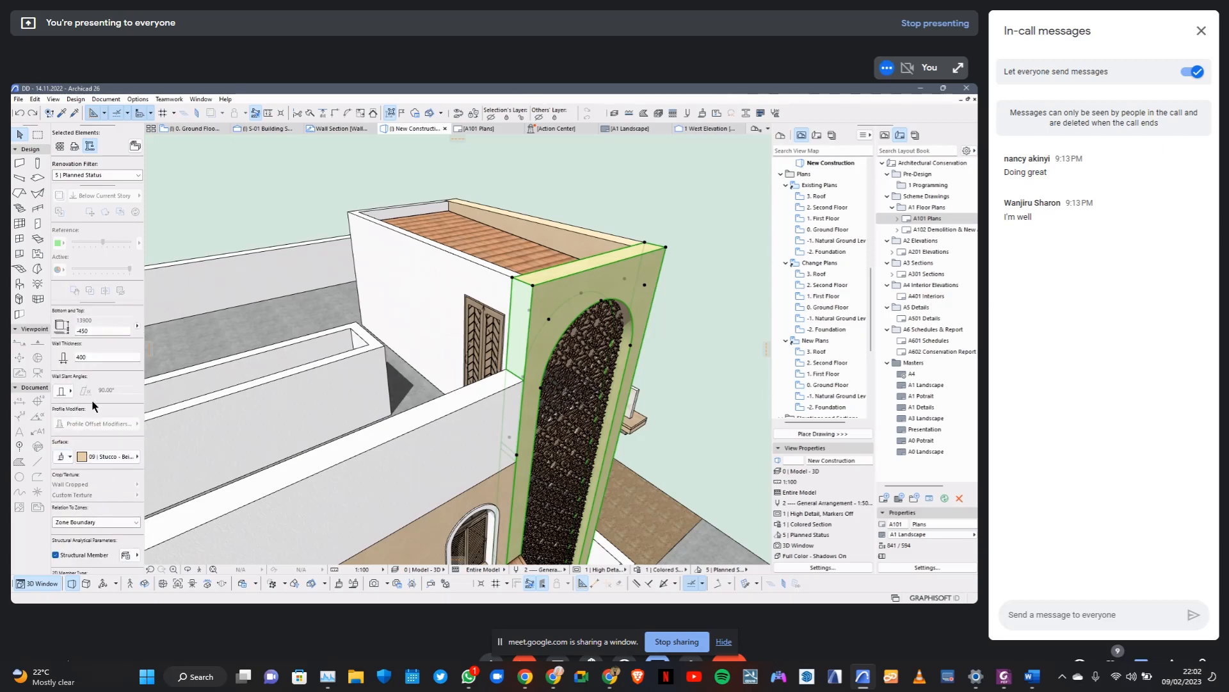
pyautogui.scroll(8, 103, 344)
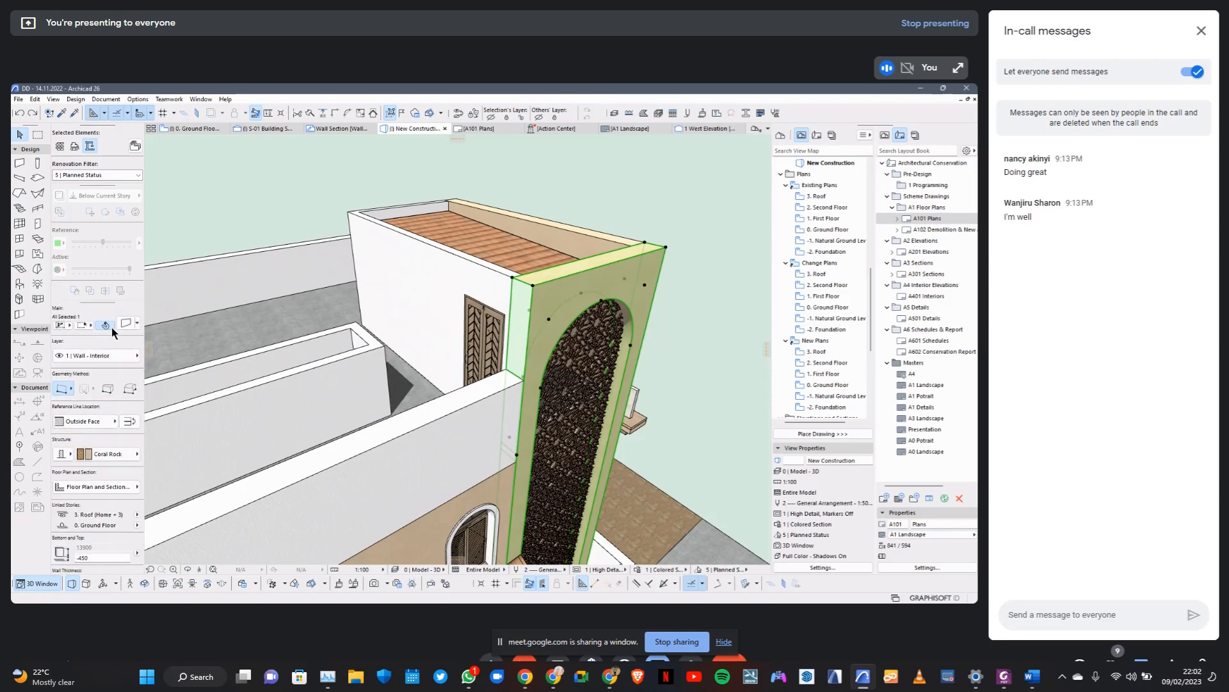
pyautogui.click(127, 323)
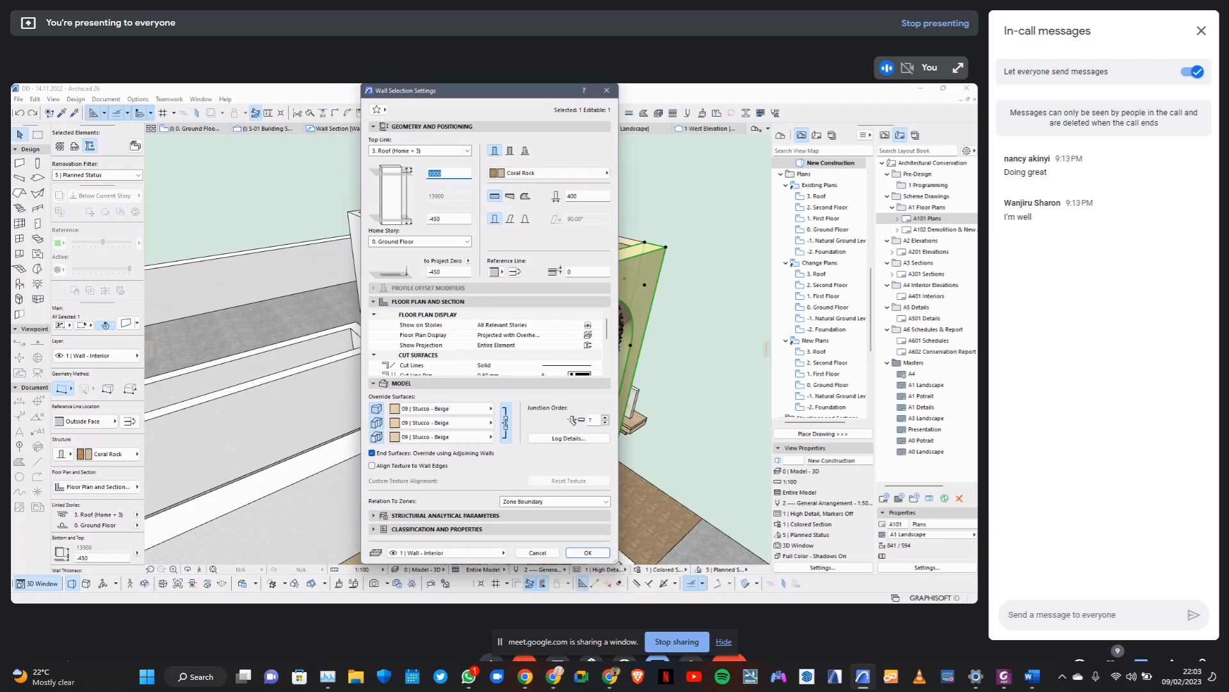
pyautogui.moveTo(448, 90); pyautogui.dragTo(224, 116)
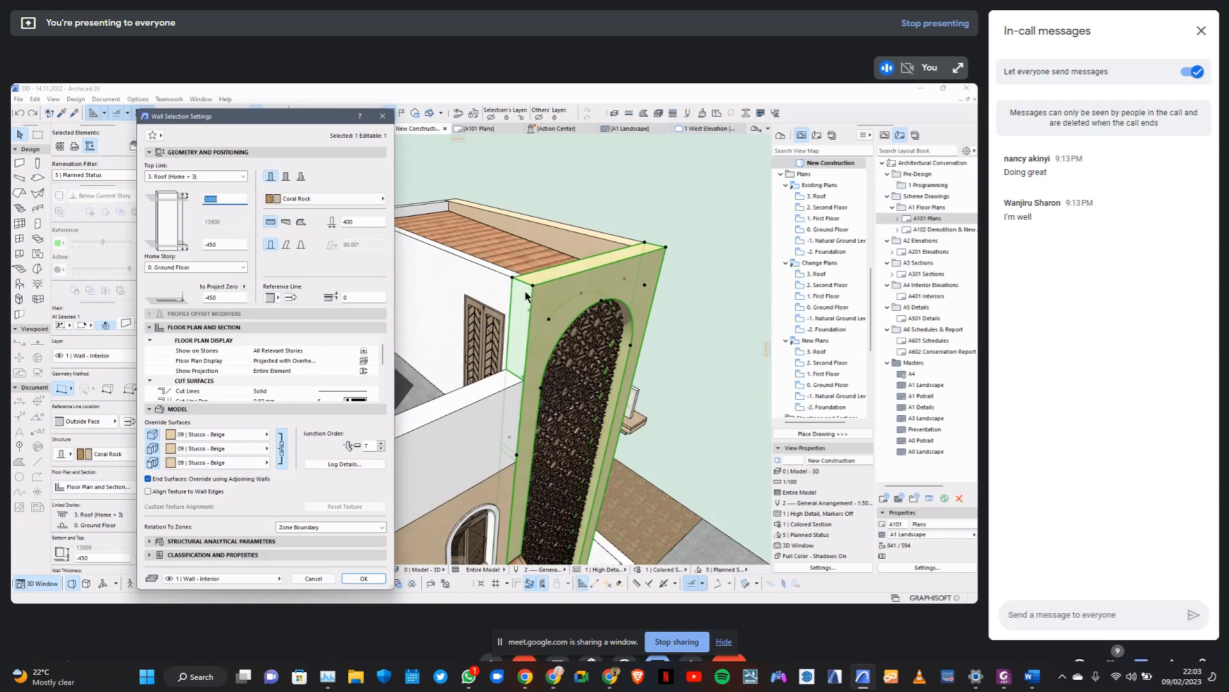
pyautogui.press('Escape')
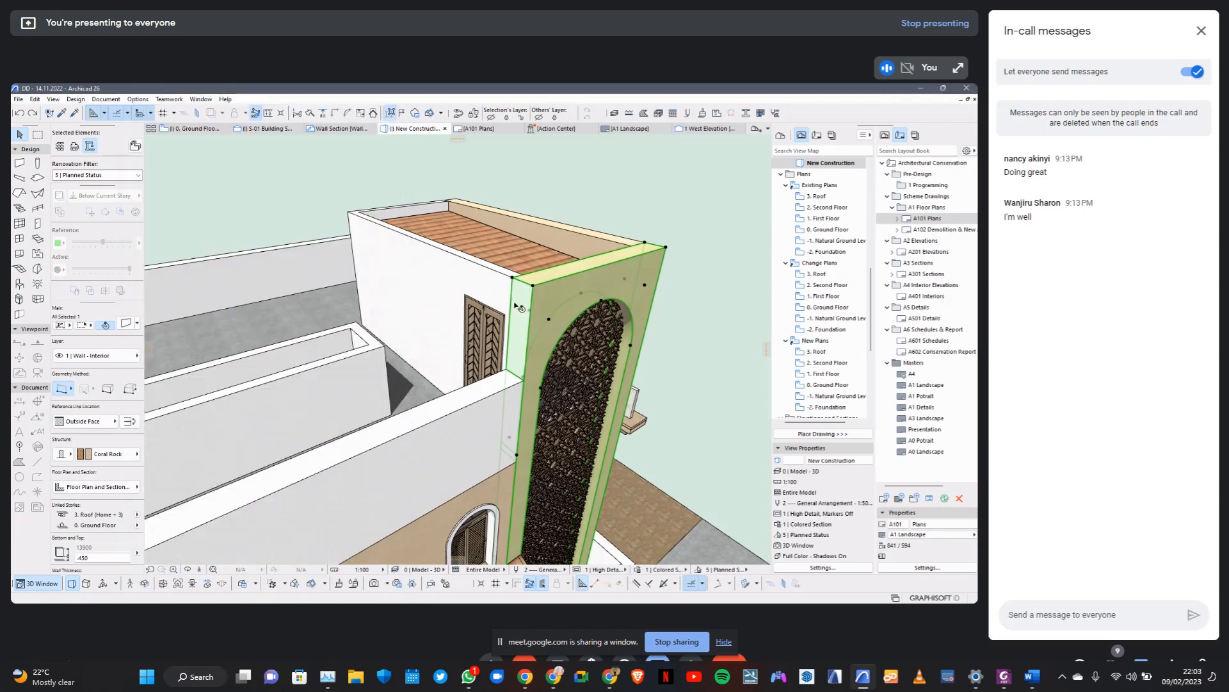
pyautogui.press('Escape')
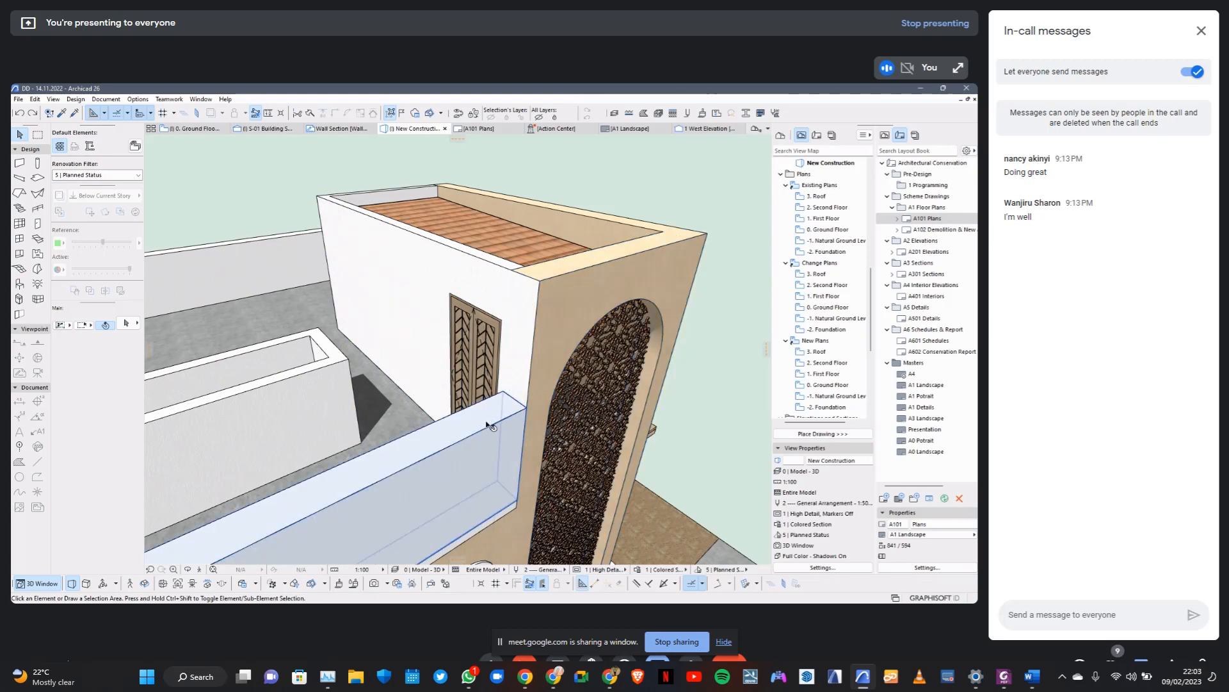
# Turn off End Surfaces: Override using Adjoining Walls for the tower's arched end wall, apply it and deselect the wall.
pyautogui.click(517, 325)
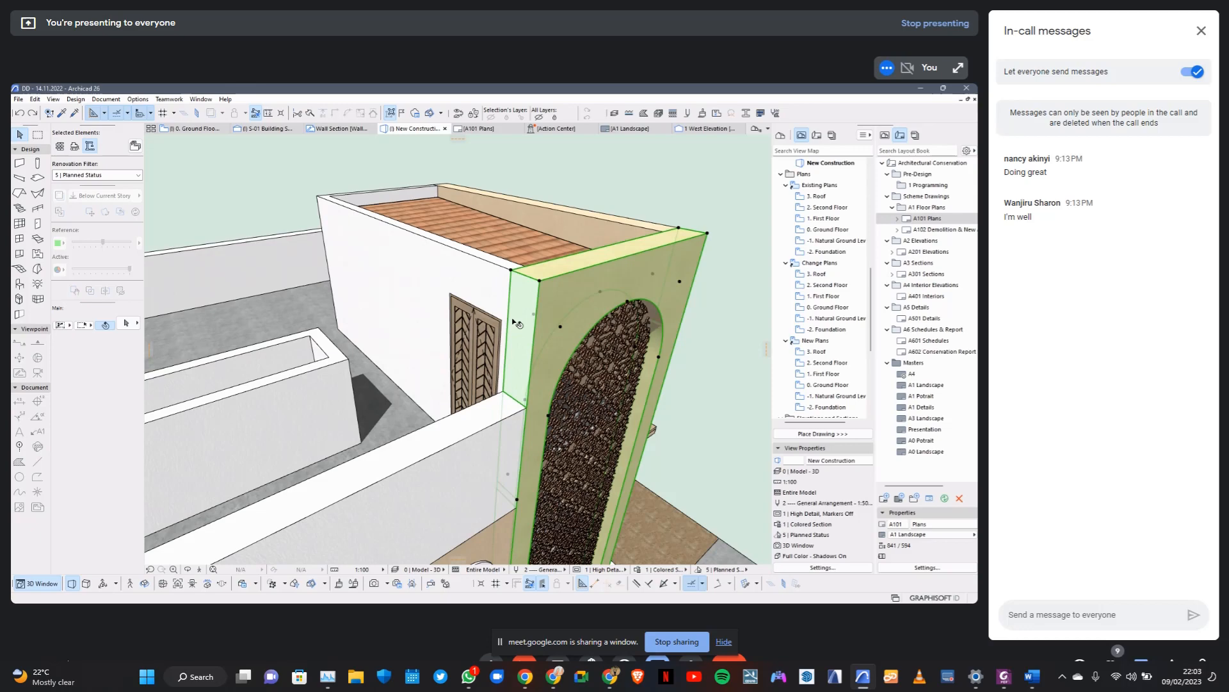
pyautogui.click(124, 323)
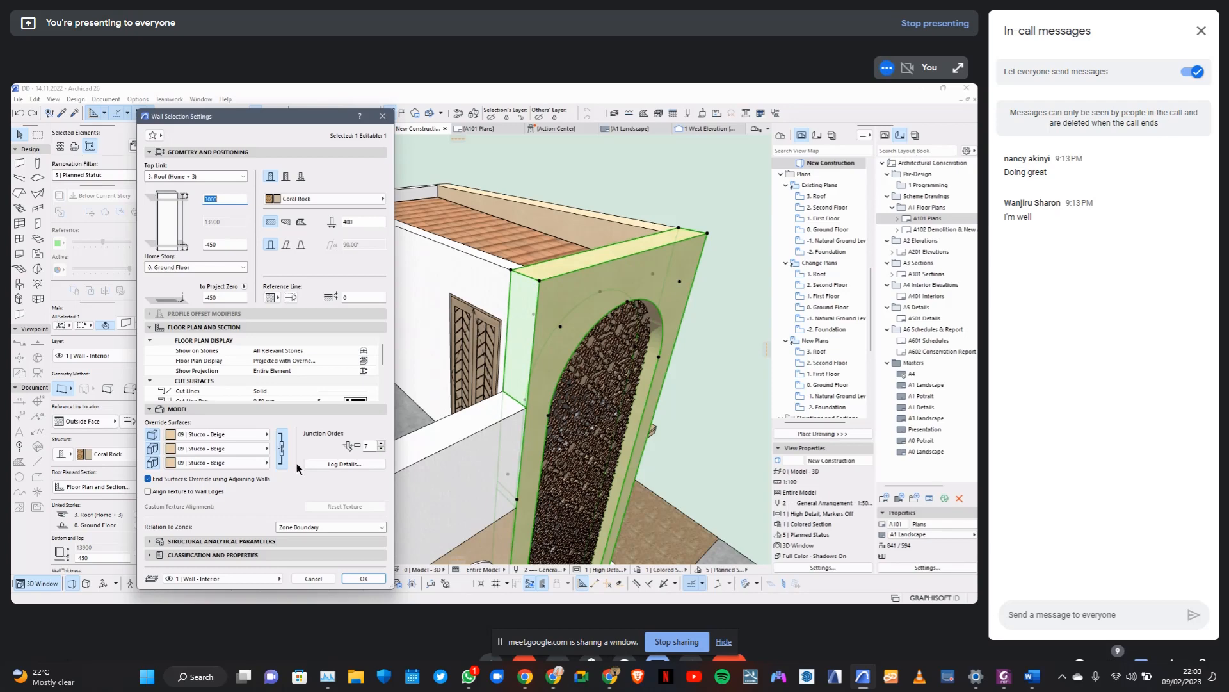
pyautogui.click(148, 479)
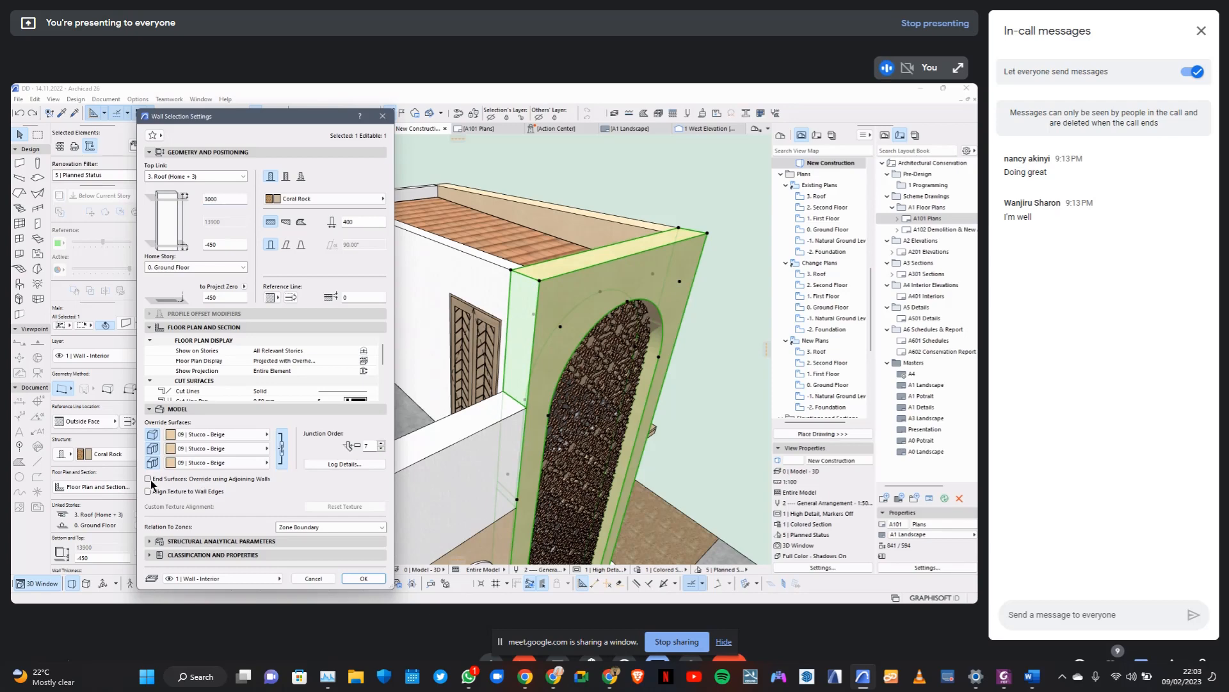
pyautogui.click(361, 579)
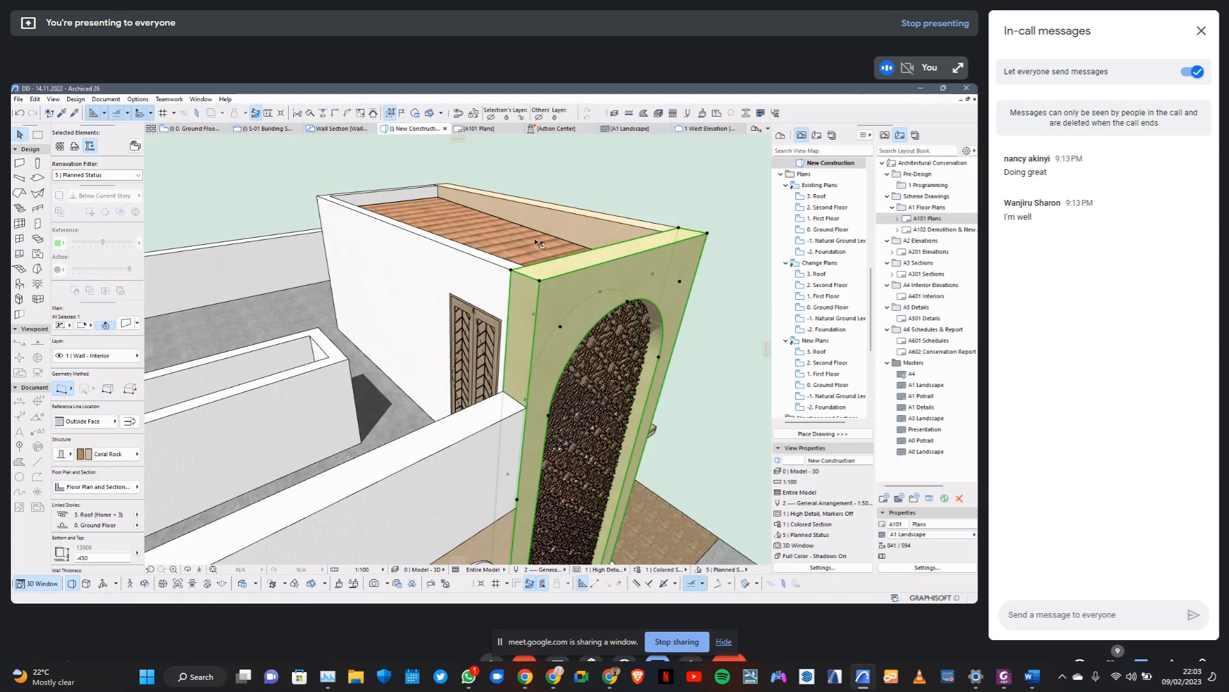
pyautogui.click(581, 207)
pyautogui.scroll(-3, 649, 174)
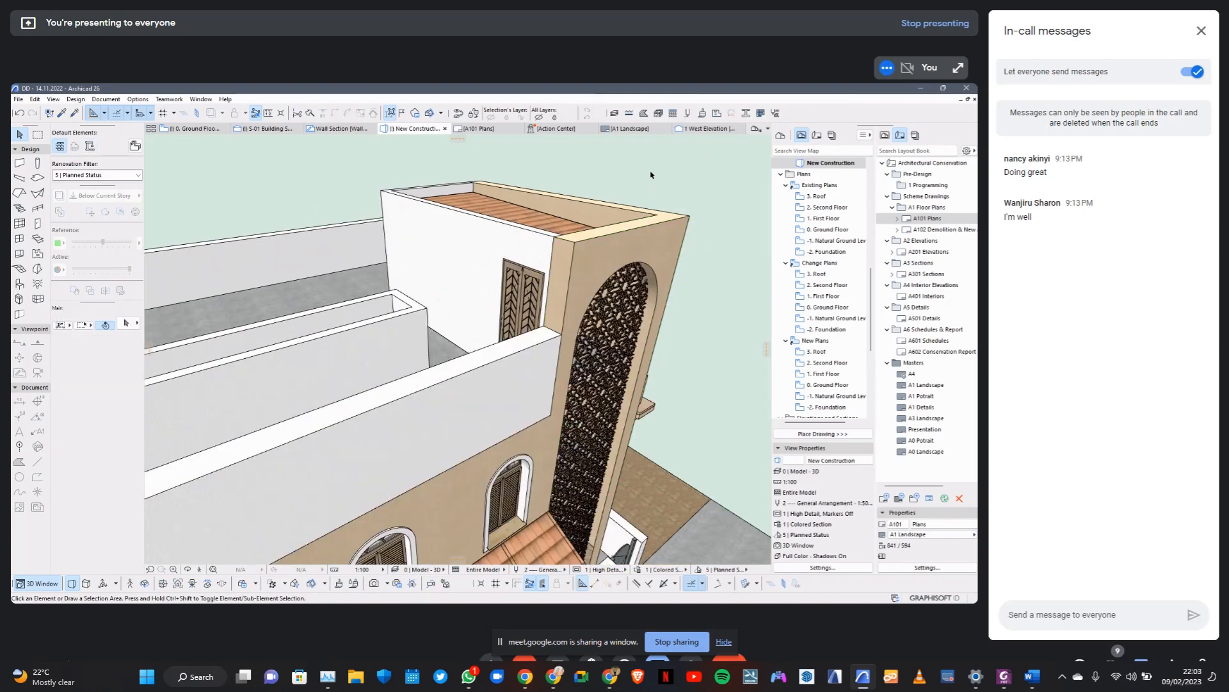
# Inspect the tower corner where the beige arched wall meets the white walls, and check the arched wall's properties.
pyautogui.scroll(4, 561, 302)
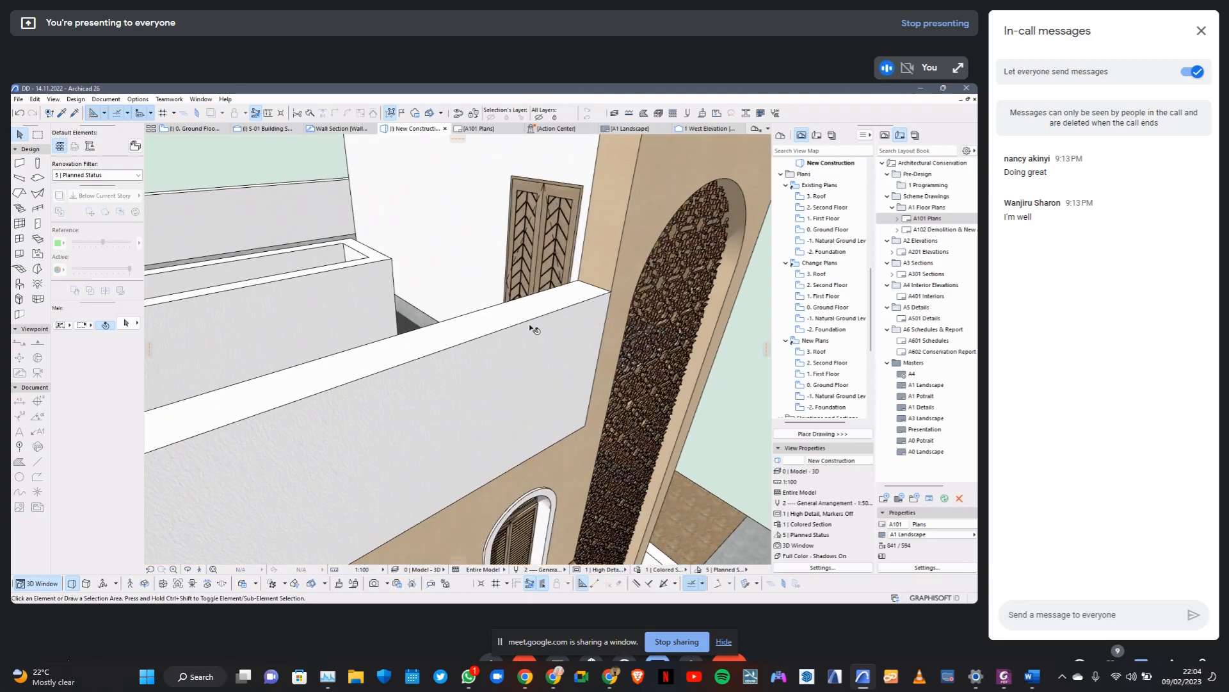
pyautogui.scroll(-2, 534, 341)
pyautogui.scroll(2, 567, 232)
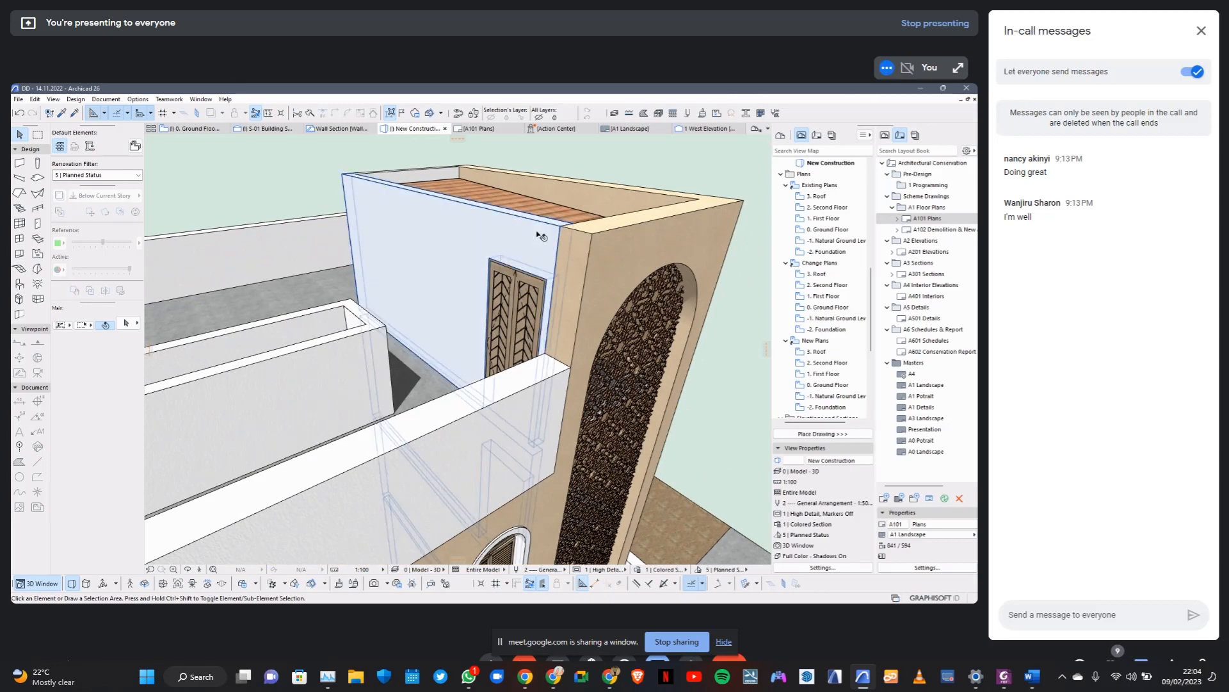
pyautogui.click(574, 237)
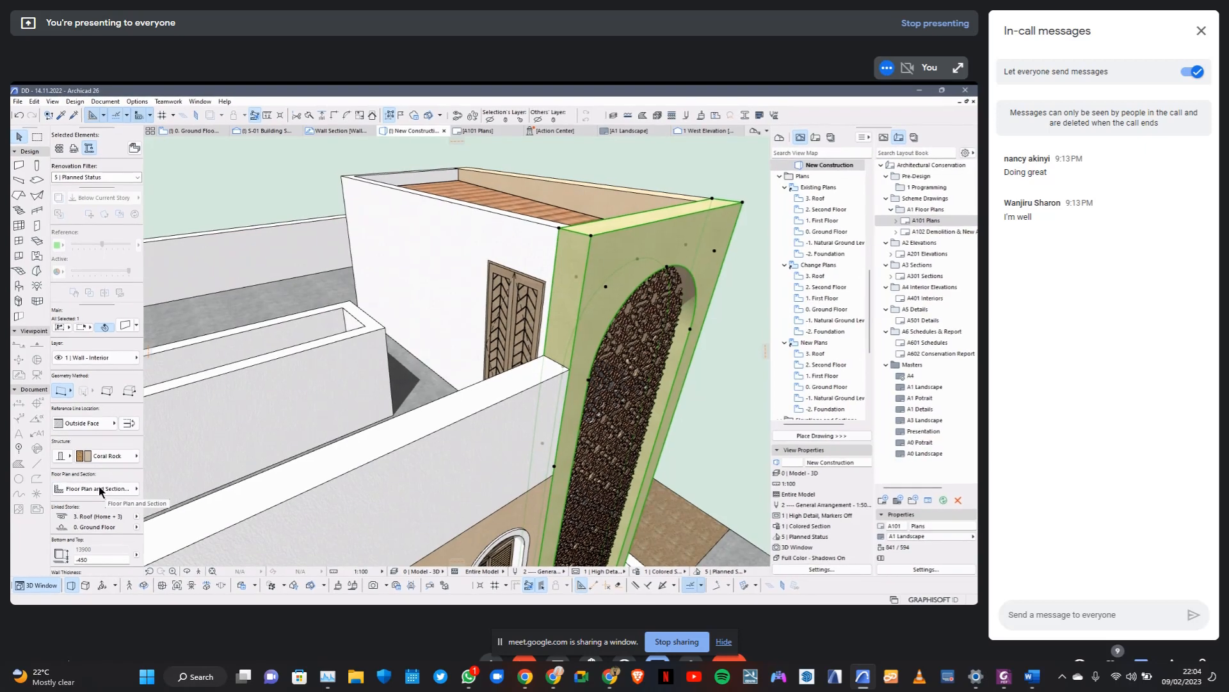
pyautogui.scroll(-2, 81, 502)
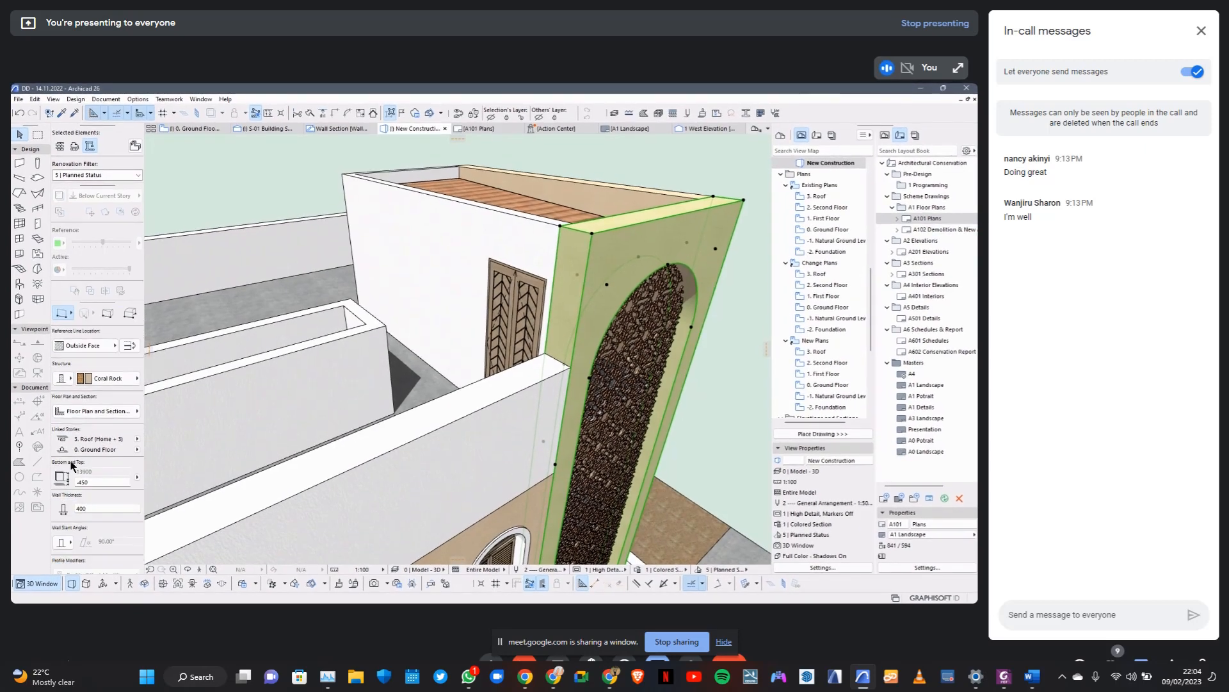
pyautogui.scroll(2, 73, 466)
pyautogui.click(675, 171)
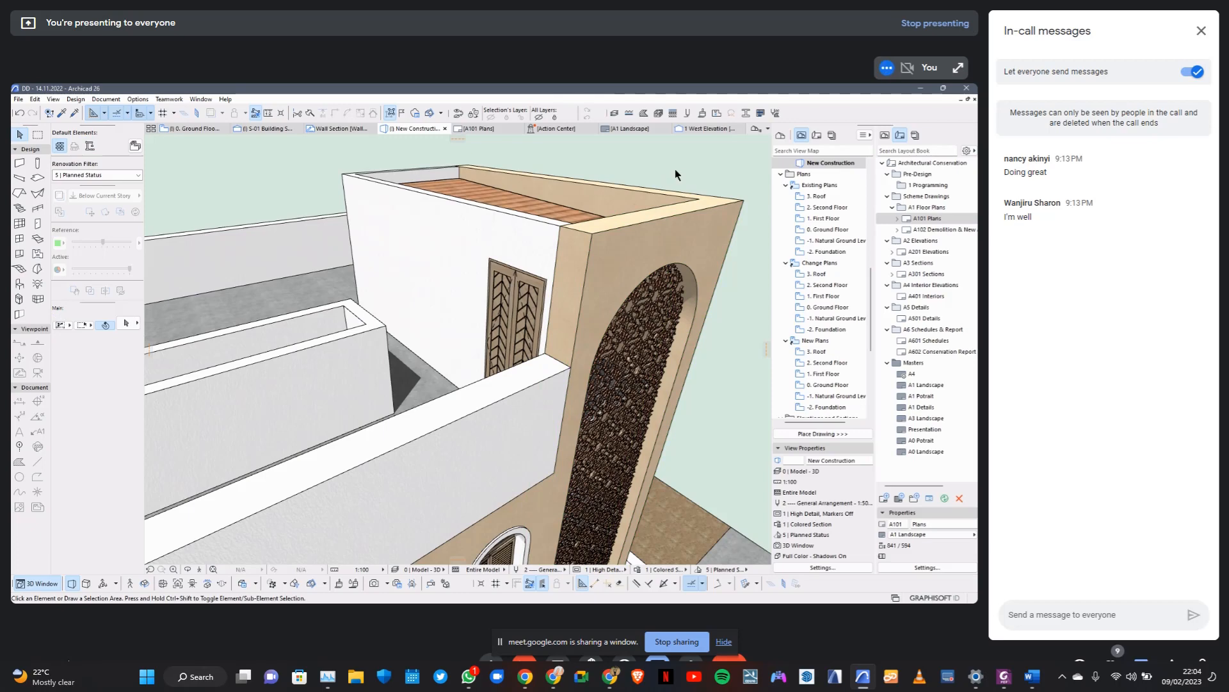
# Undo the arched wall's end surface change and deselect the wall.
pyautogui.hotkey('ctrl', 'z')
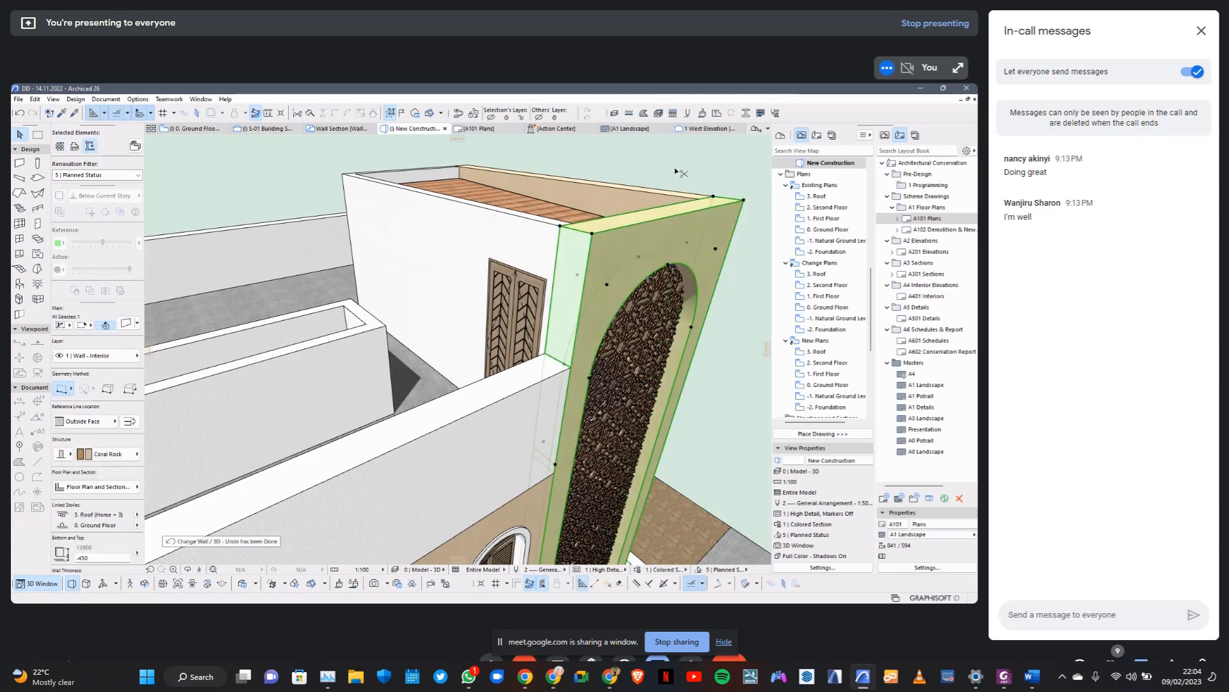
pyautogui.press('Escape')
pyautogui.scroll(-2, 676, 182)
pyautogui.scroll(-10, 677, 181)
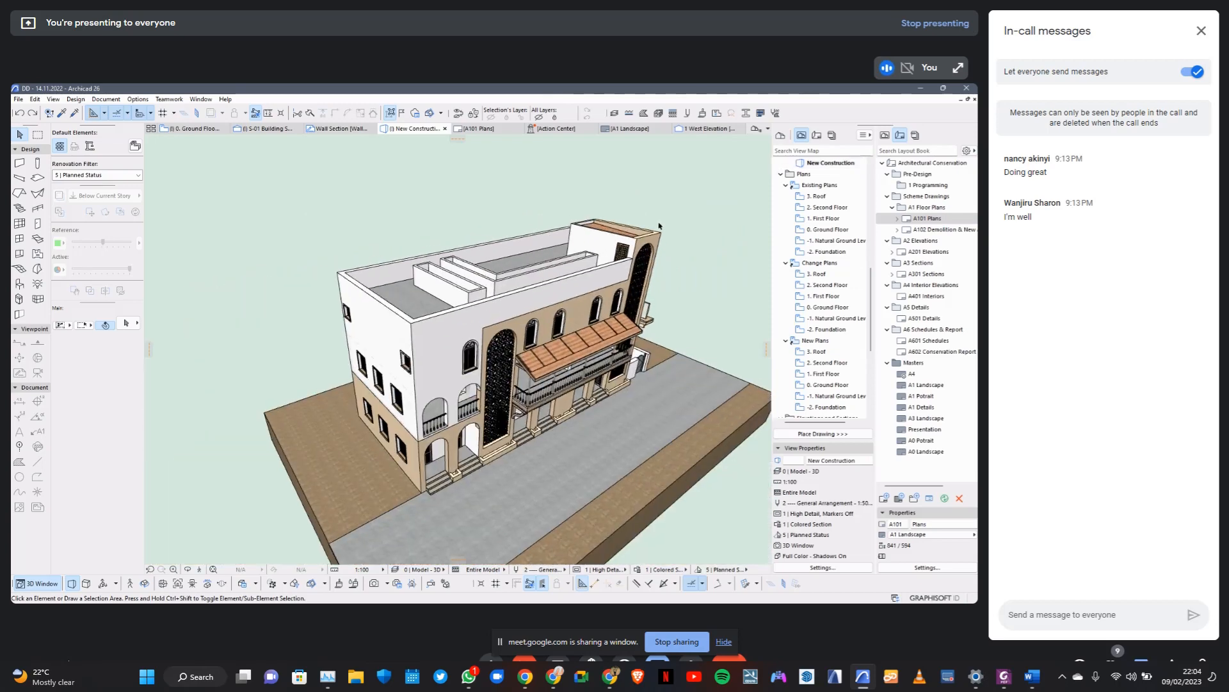
# Check the surface settings of the tall lattice-screen wall and the extent of the white first floor arcade wall that meets it.
pyautogui.scroll(3, 613, 228)
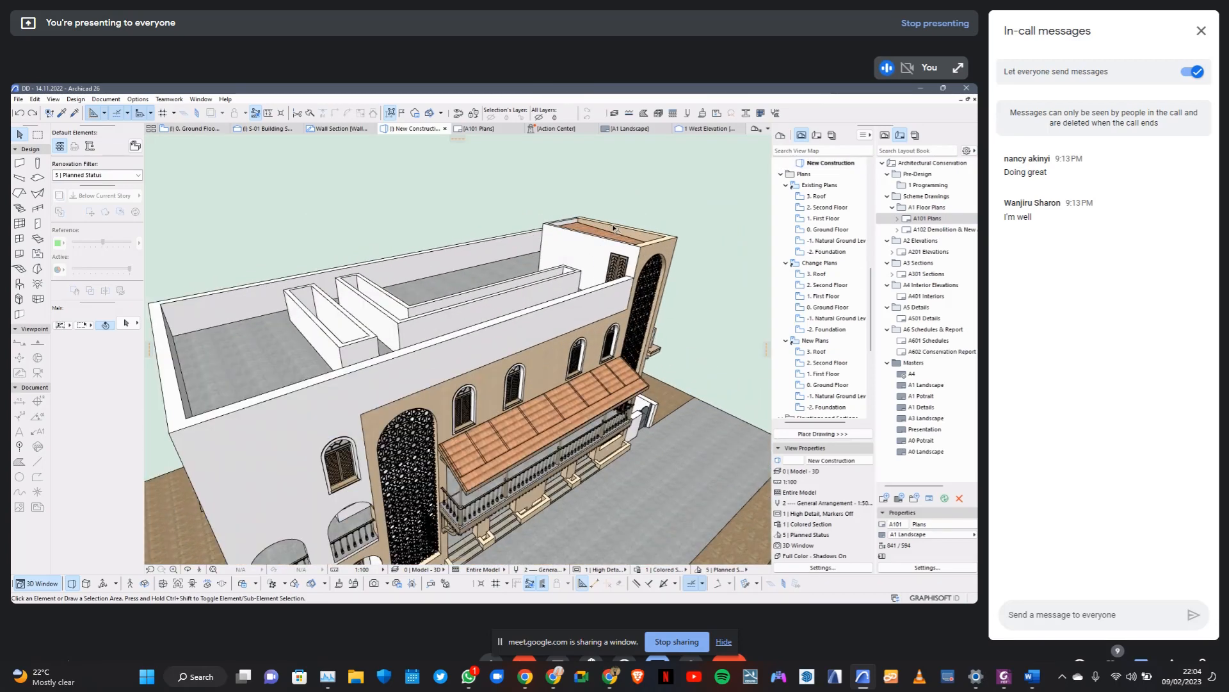
pyautogui.scroll(-4, 608, 220)
pyautogui.scroll(8, 484, 331)
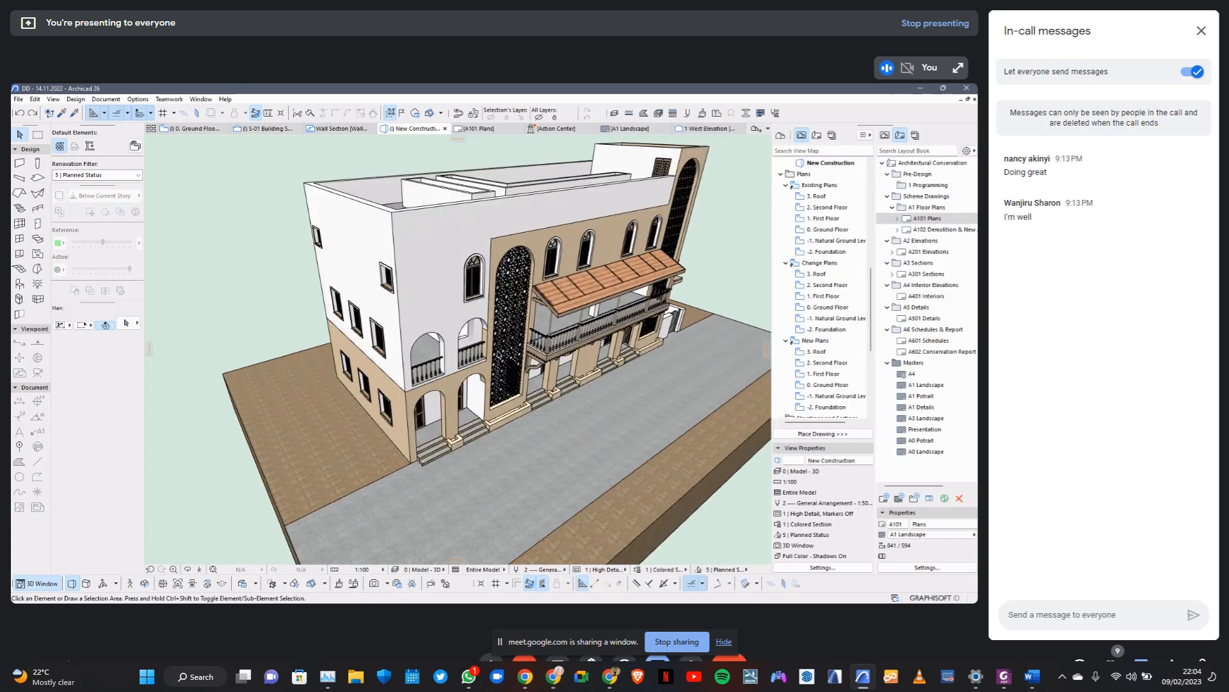
pyautogui.scroll(6, 492, 328)
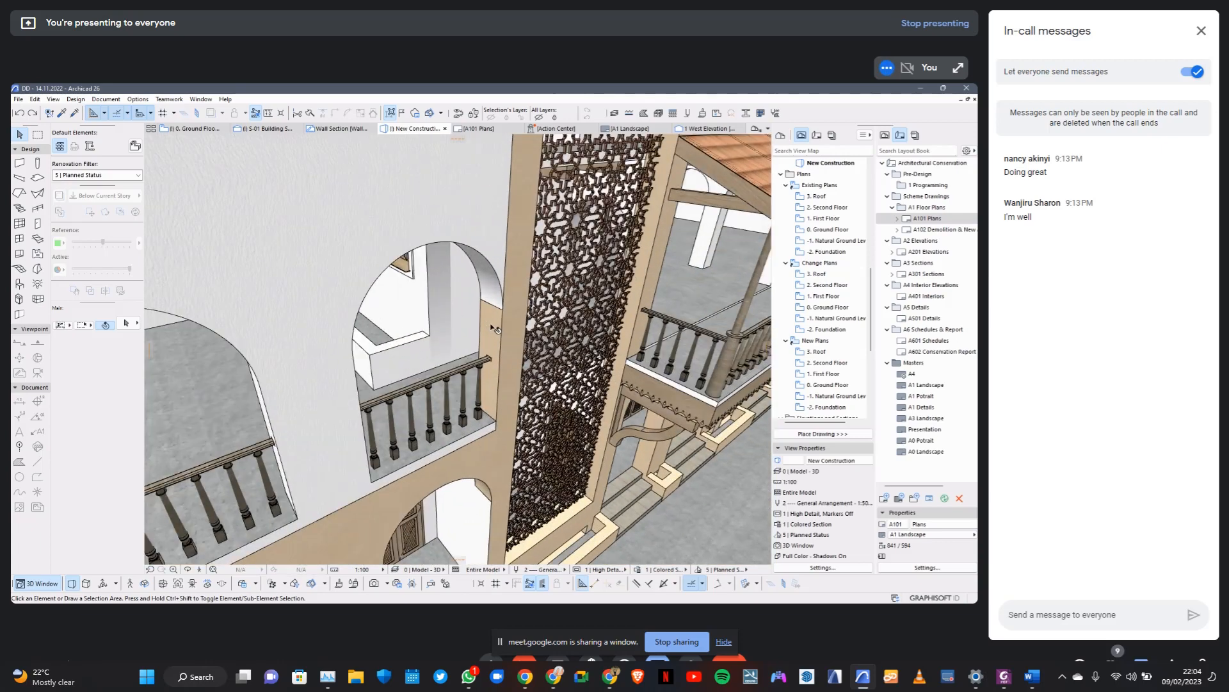
pyautogui.click(494, 327)
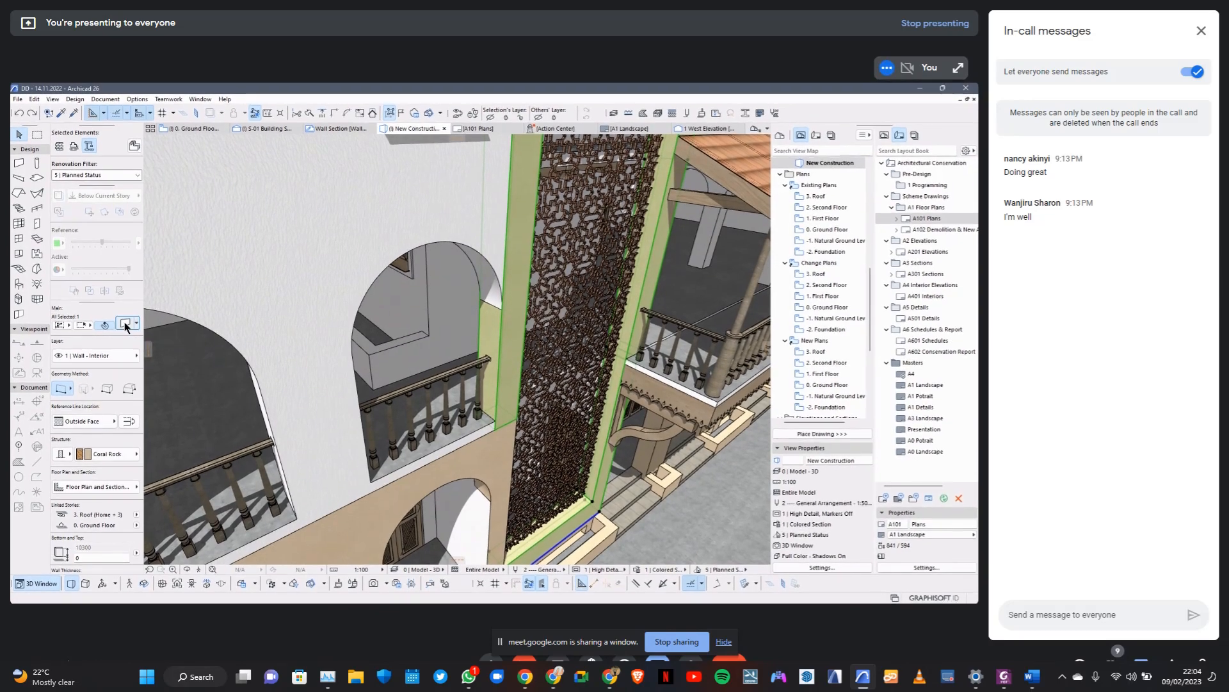
pyautogui.click(126, 324)
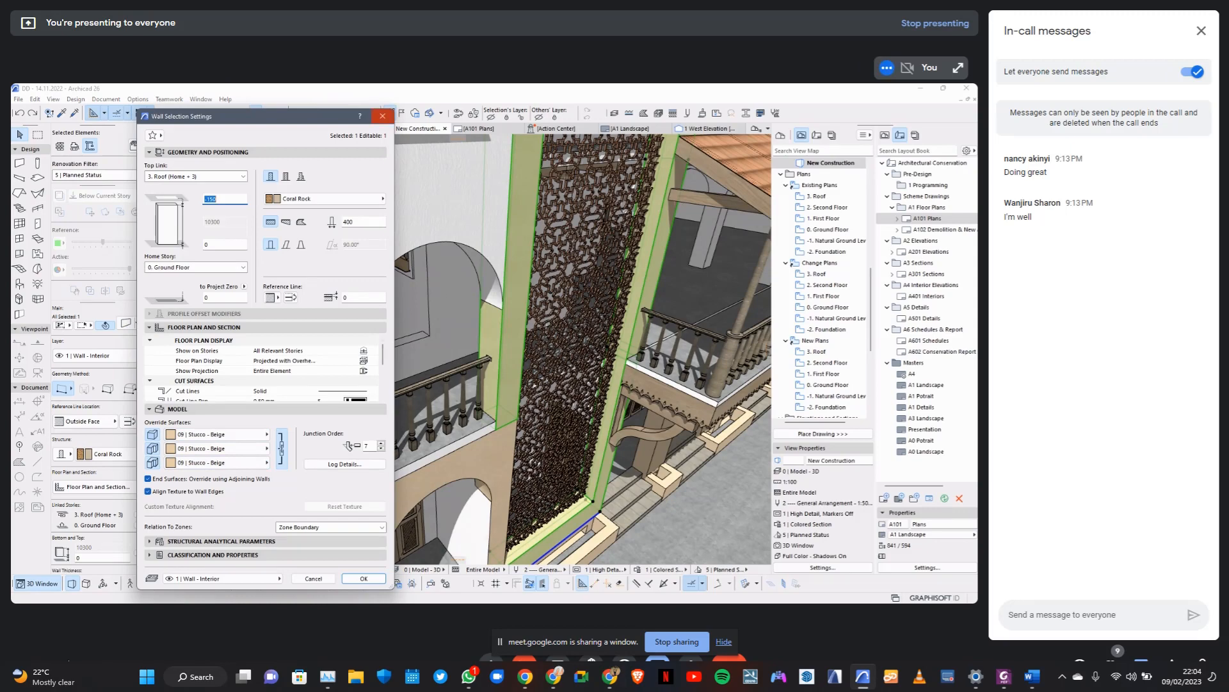
pyautogui.click(383, 116)
pyautogui.press('Escape')
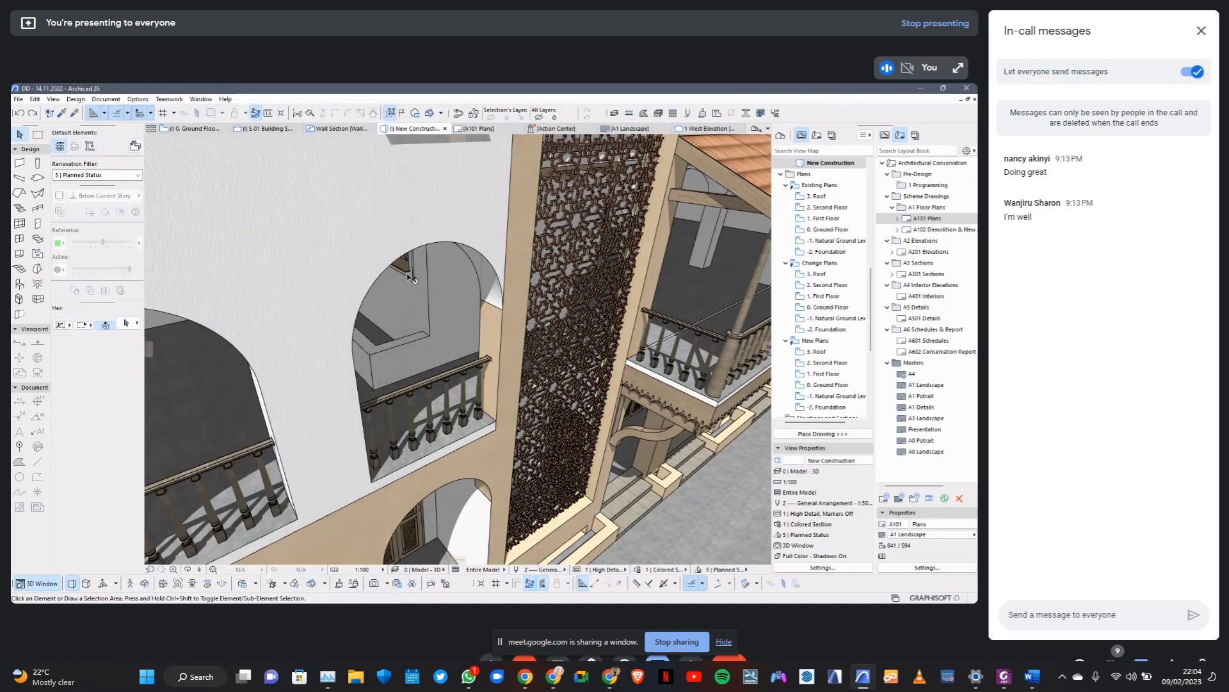
pyautogui.click(339, 356)
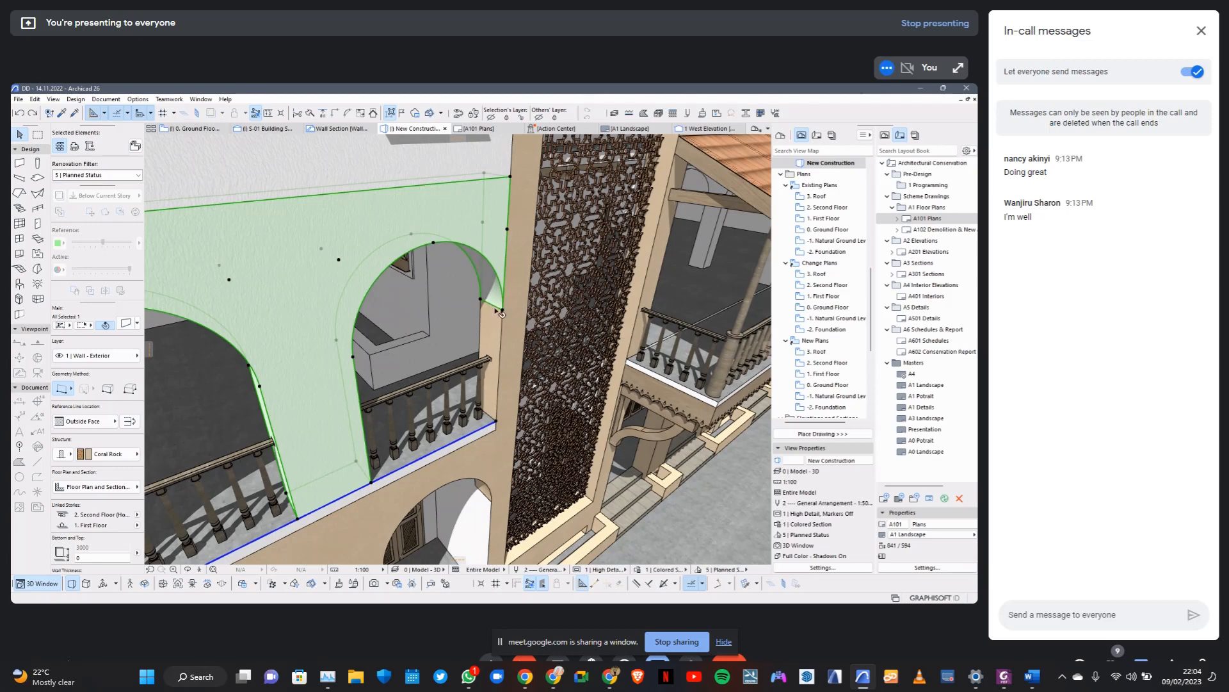
pyautogui.press('Escape')
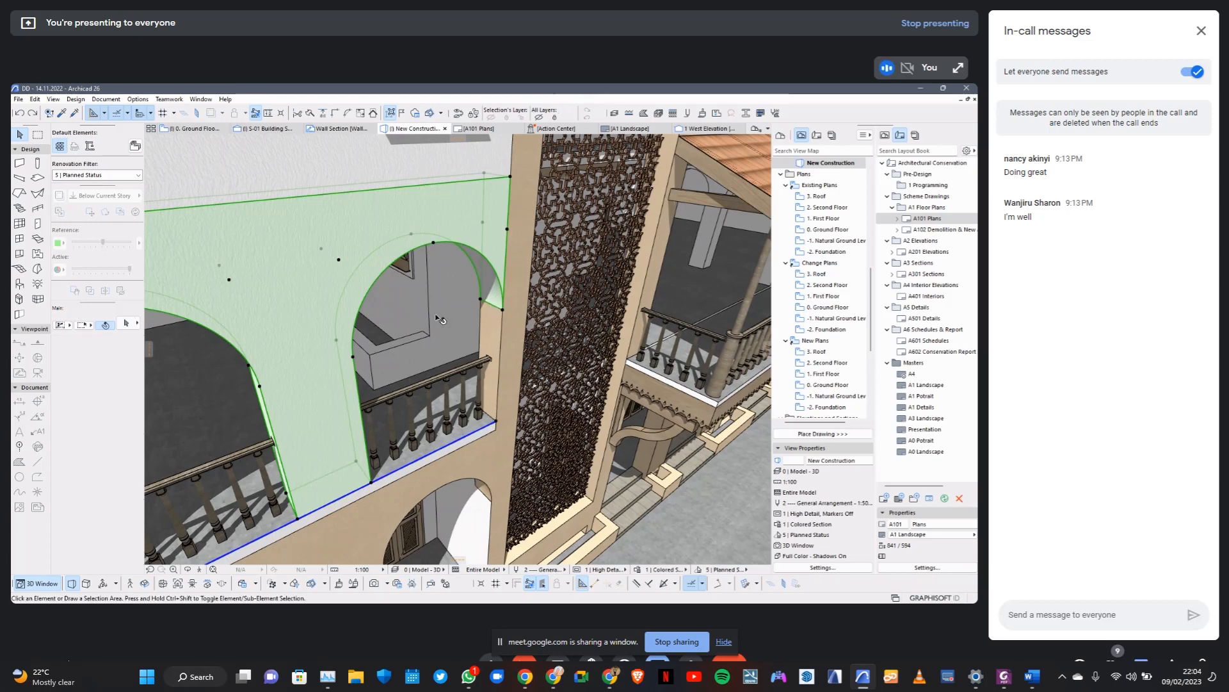
# Examine the street facade's details up close, including the arcade railings, balcony balusters, carved brackets and lattice screen.
pyautogui.scroll(-6, 442, 314)
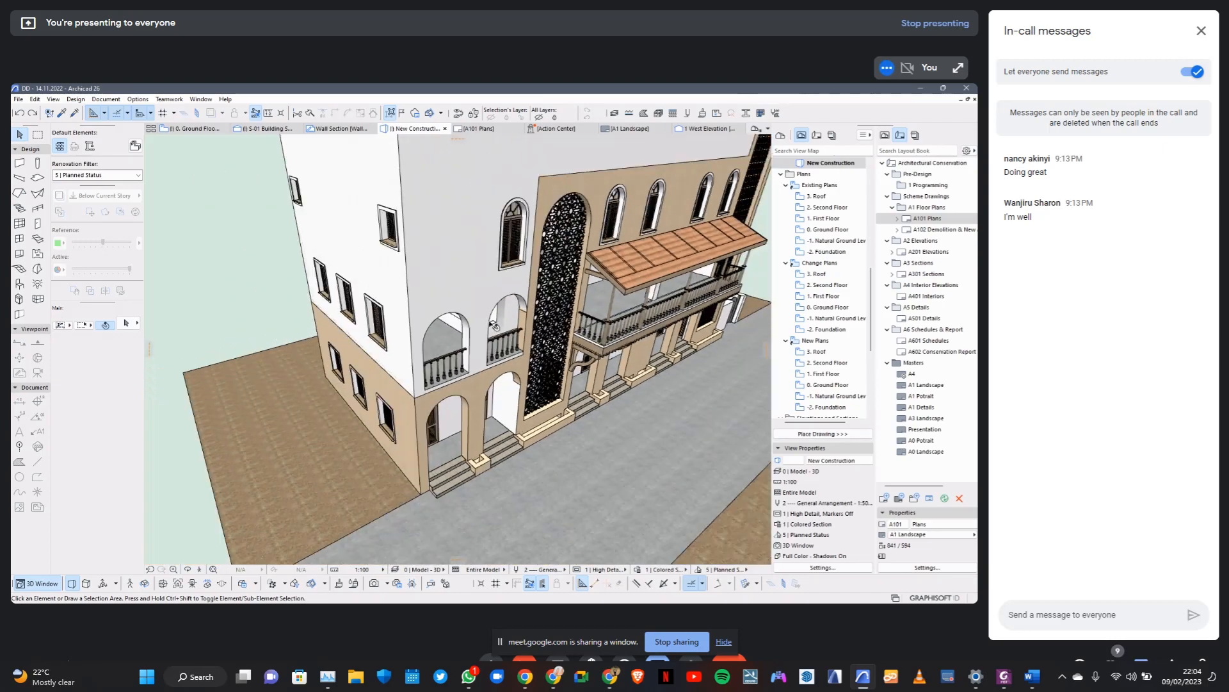
pyautogui.scroll(10, 493, 325)
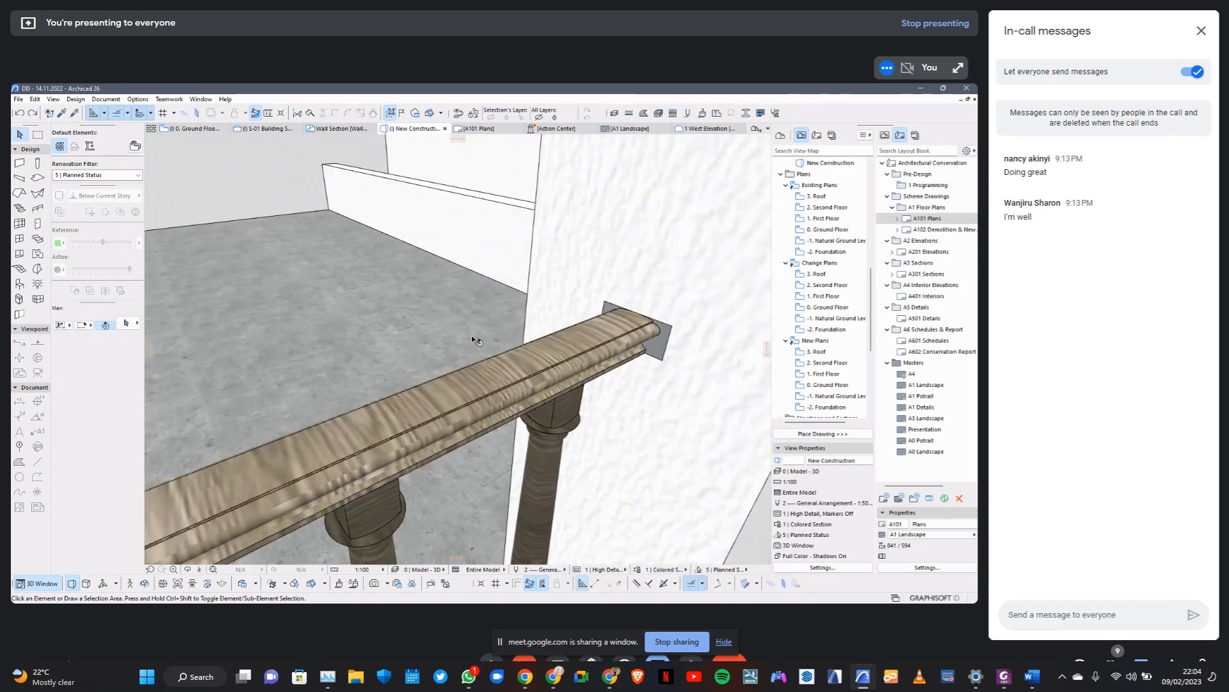
pyautogui.scroll(-8, 472, 335)
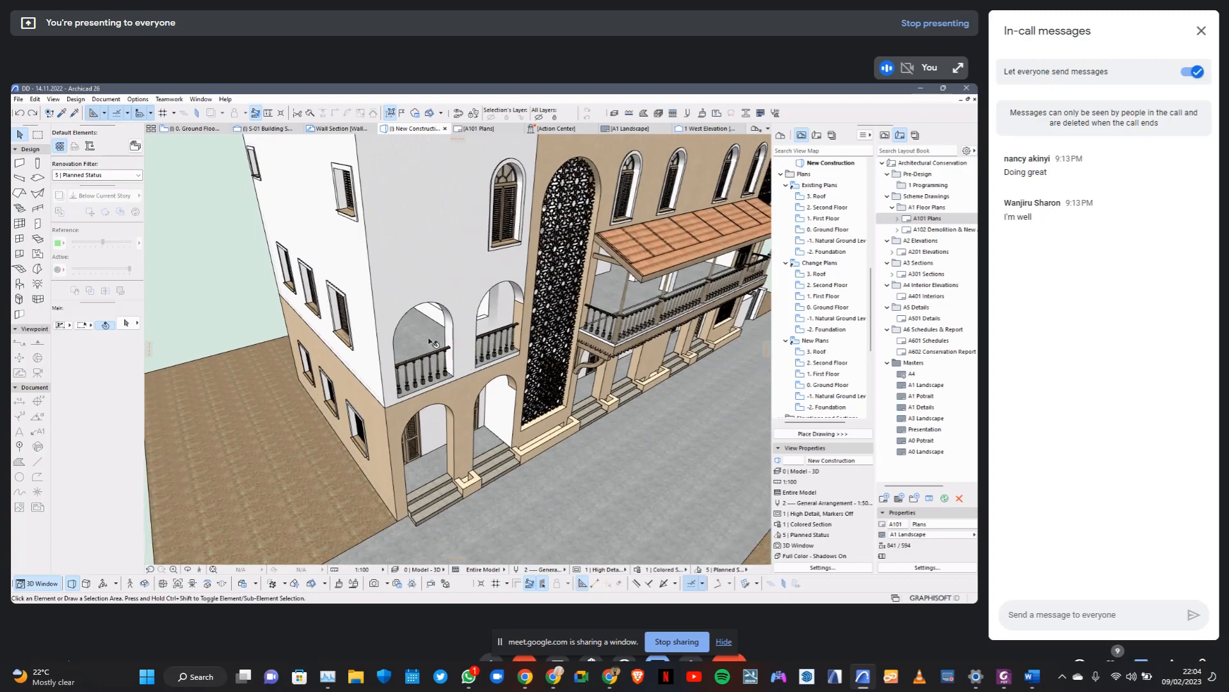
pyautogui.scroll(-3, 432, 343)
pyautogui.scroll(5, 469, 256)
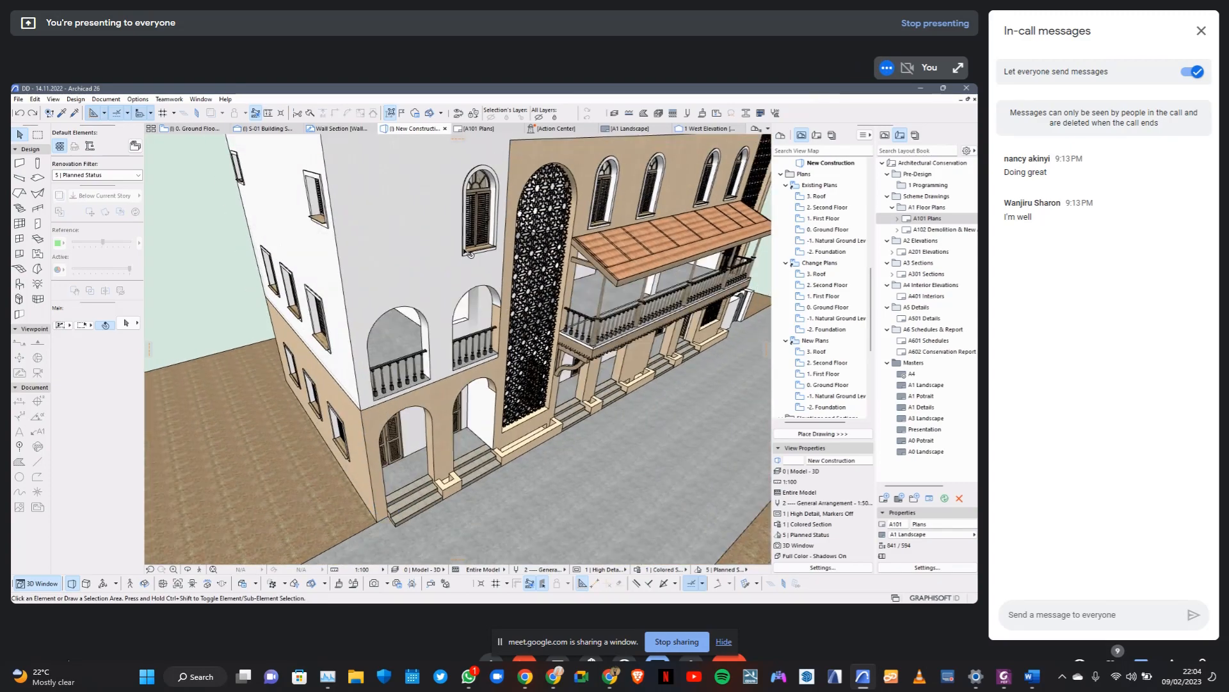
pyautogui.scroll(10, 554, 349)
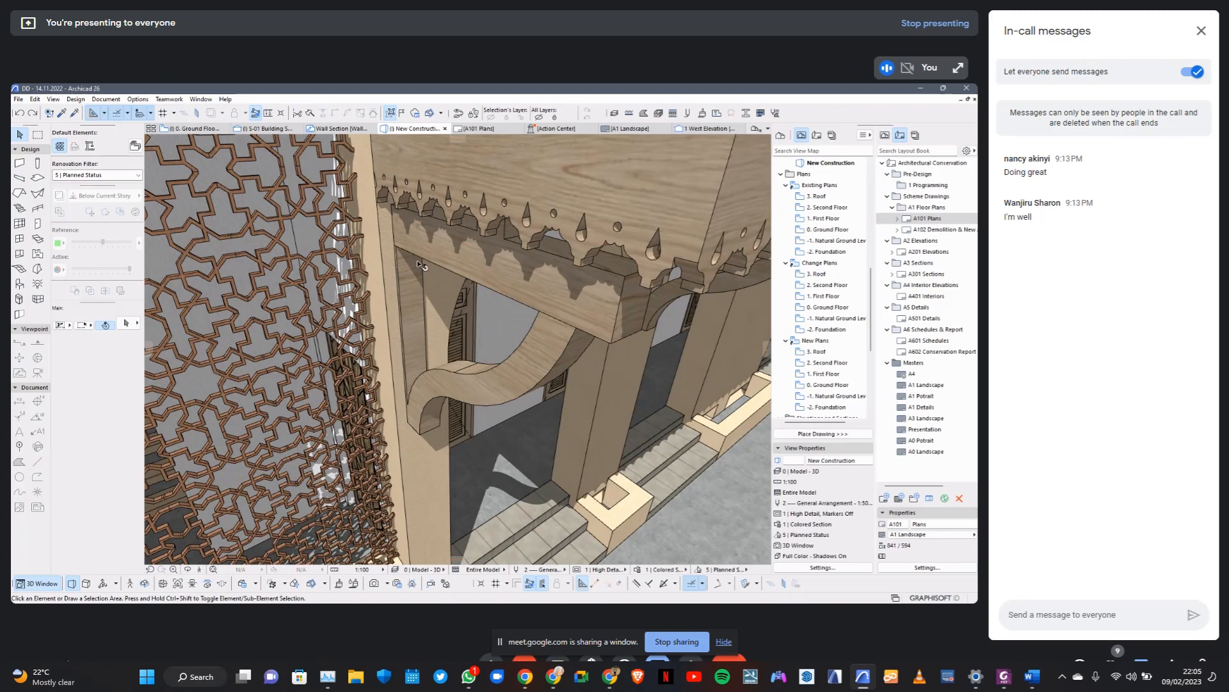
pyautogui.scroll(-6, 417, 260)
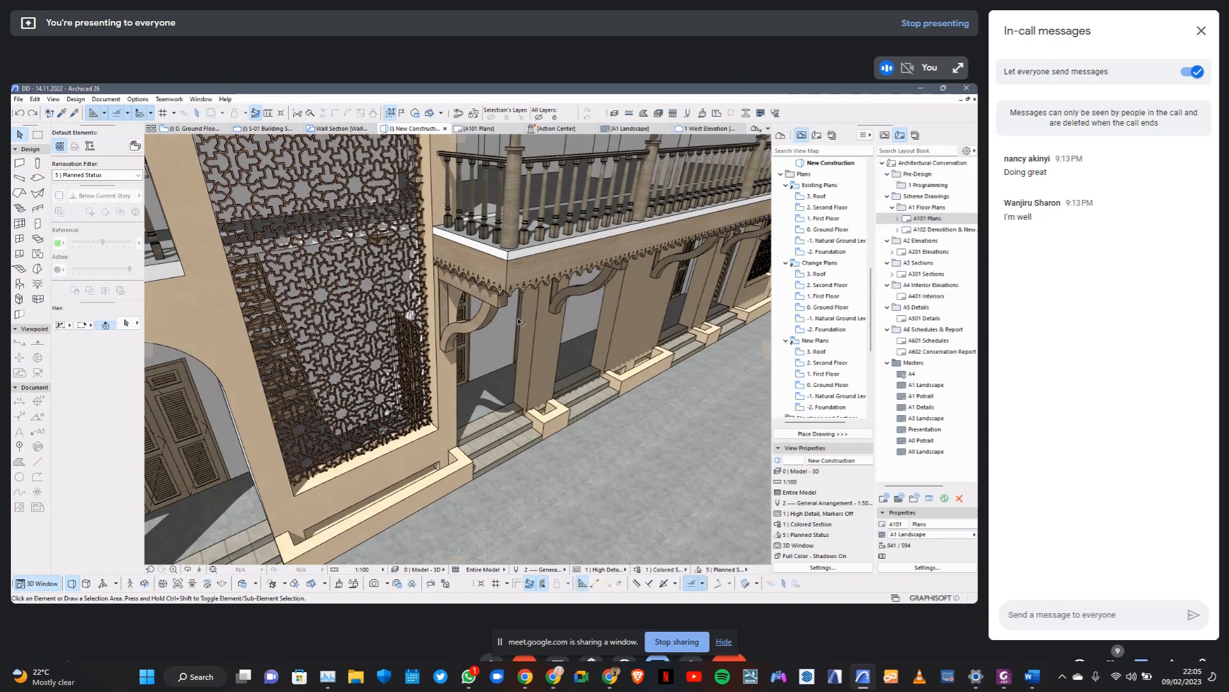
pyautogui.scroll(-4, 572, 297)
pyautogui.scroll(8, 523, 239)
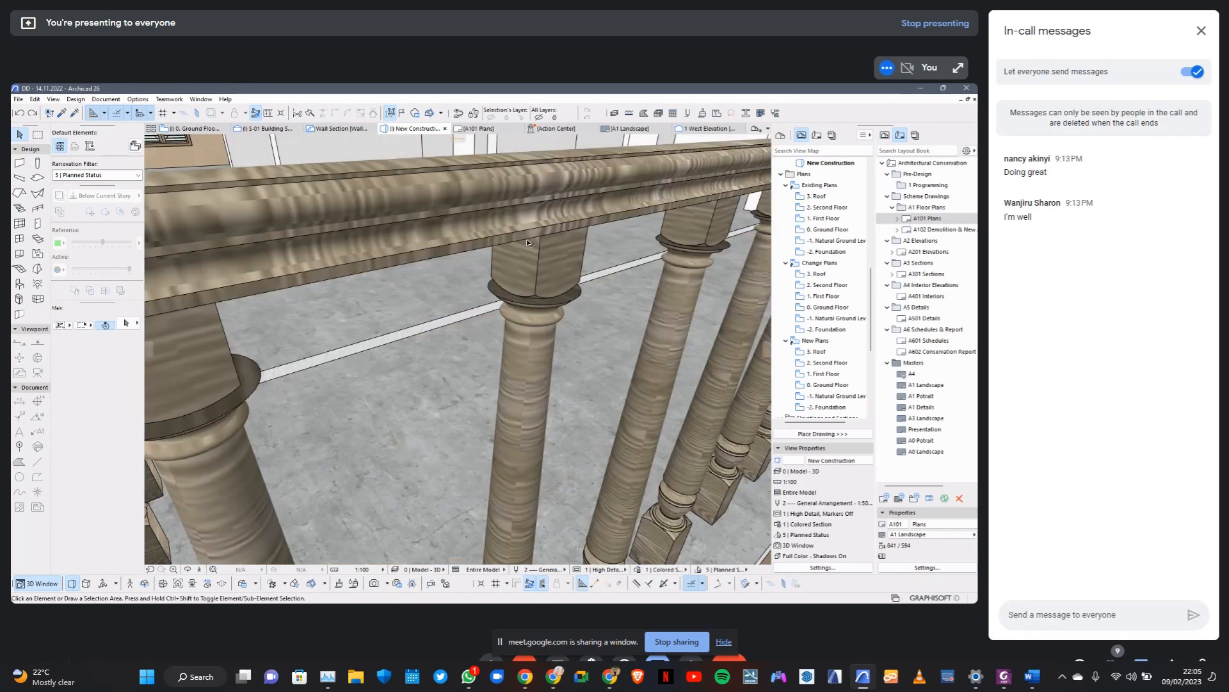
pyautogui.scroll(-8, 516, 309)
pyautogui.scroll(-2, 516, 308)
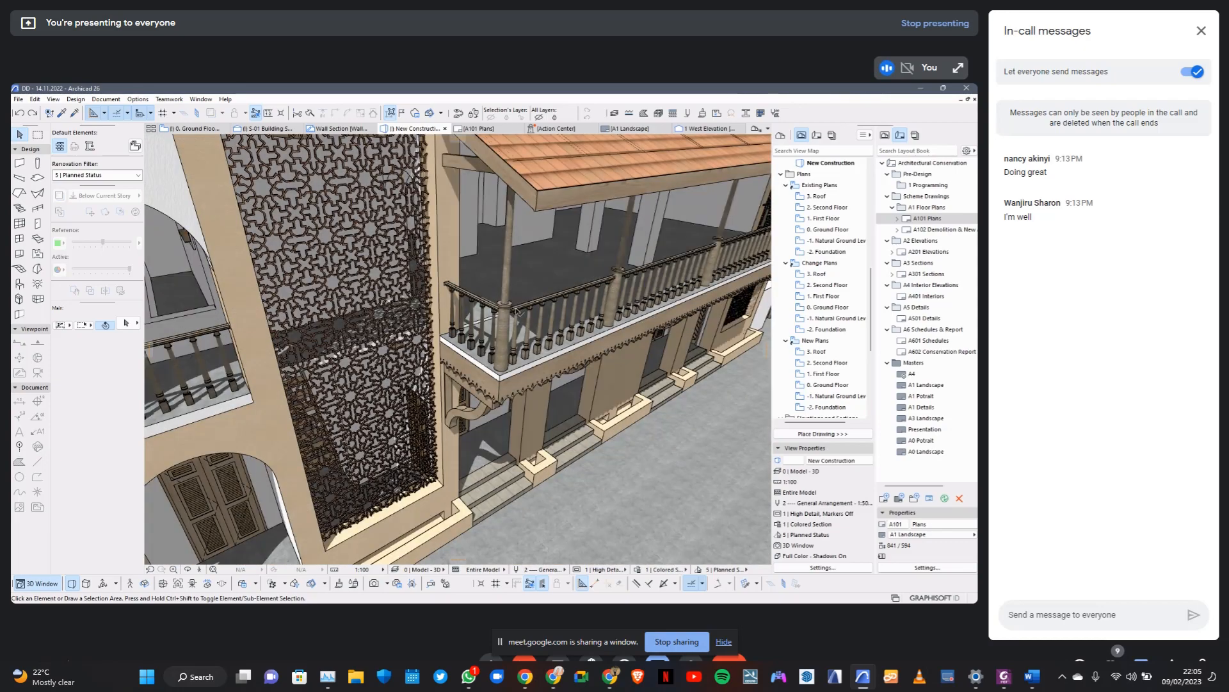
# Open the 1 West Elevation drawing and show the whole facade with its level and grid annotations.
pyautogui.scroll(-10, 552, 250)
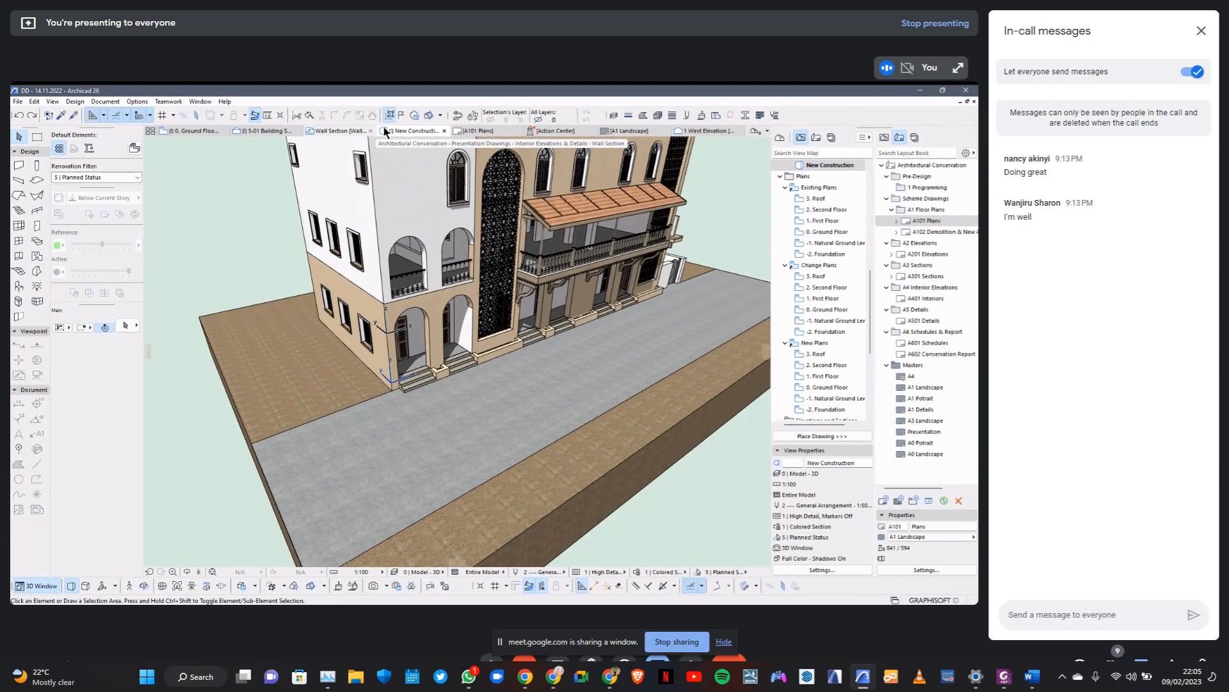
pyautogui.click(702, 131)
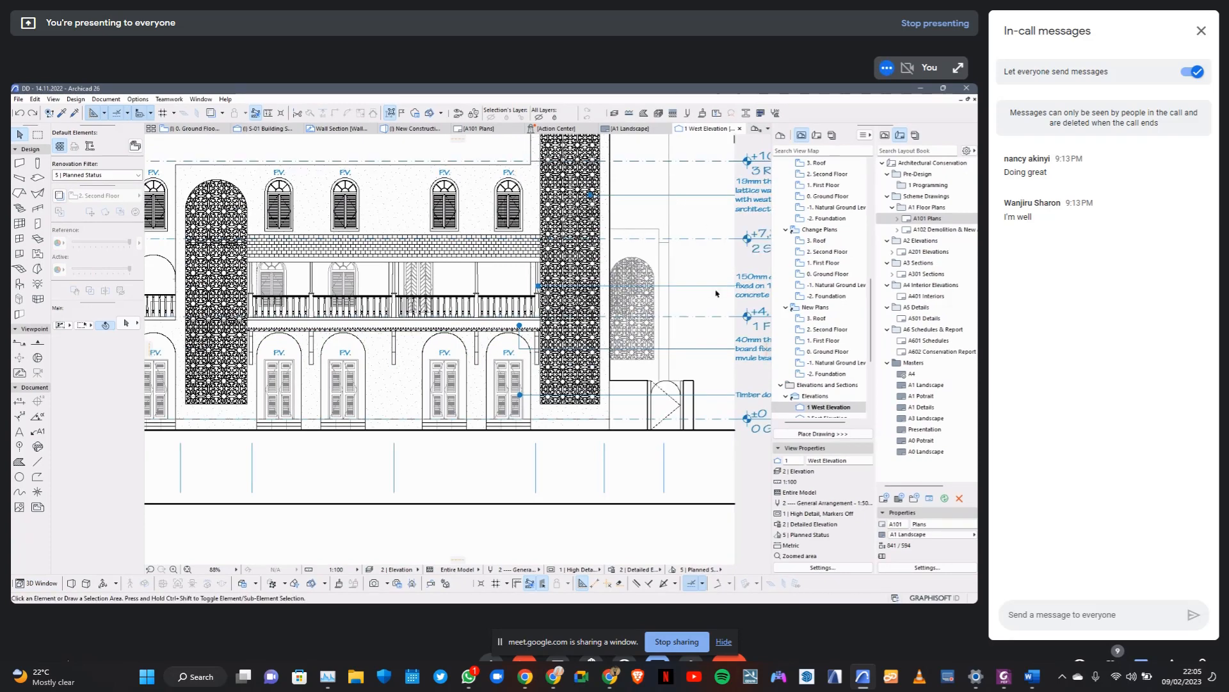
pyautogui.scroll(-3, 716, 294)
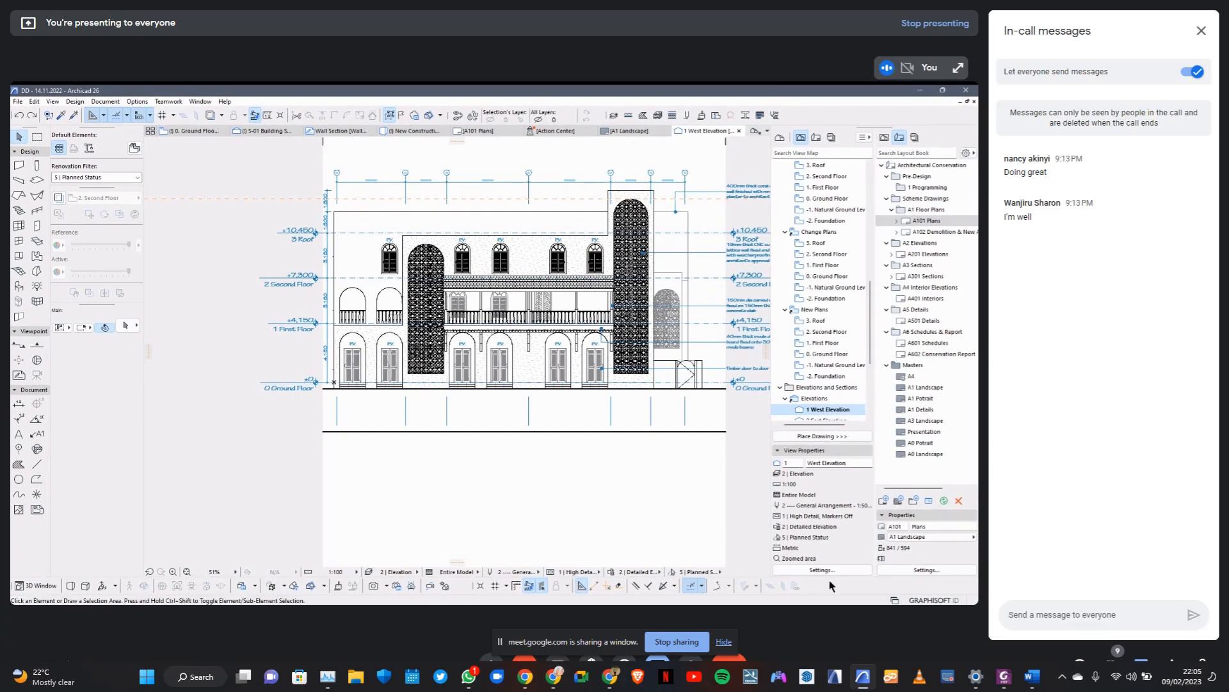
# Set the West Elevation's uncut element fill to Surface - Color Fill, Non-Shaded, and switch its graphic overrides to No Overrides.
pyautogui.hotkey('ctrl', 't')
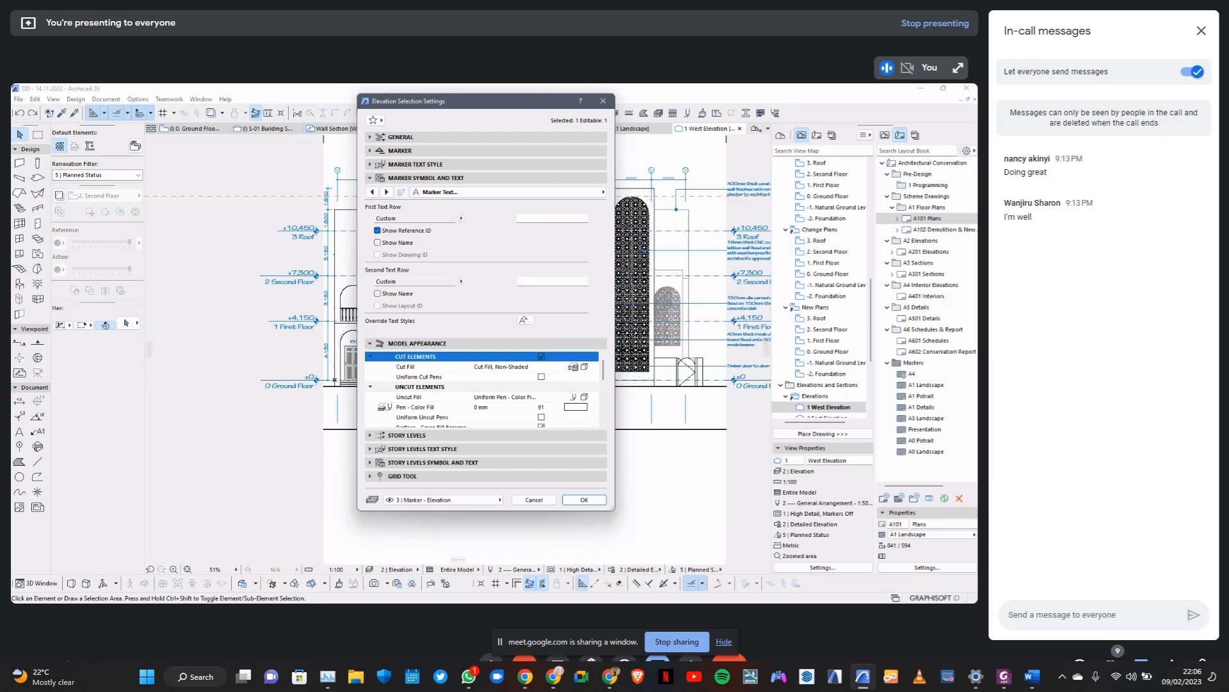
pyautogui.click(584, 397)
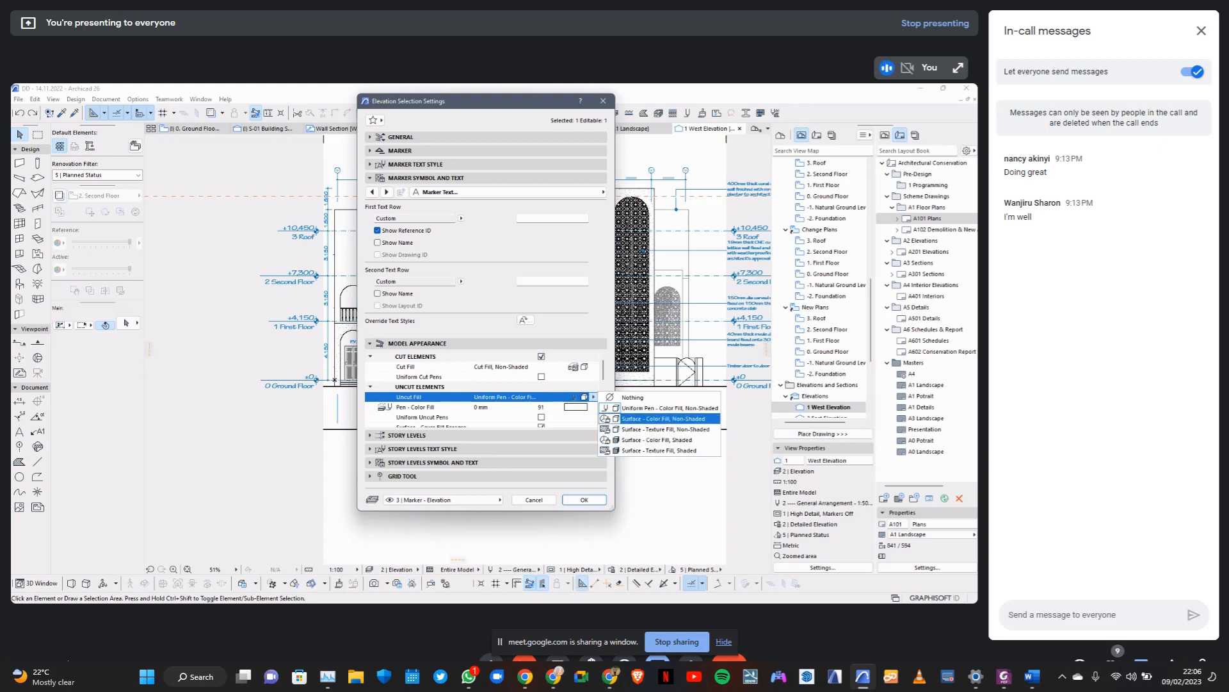
pyautogui.click(663, 418)
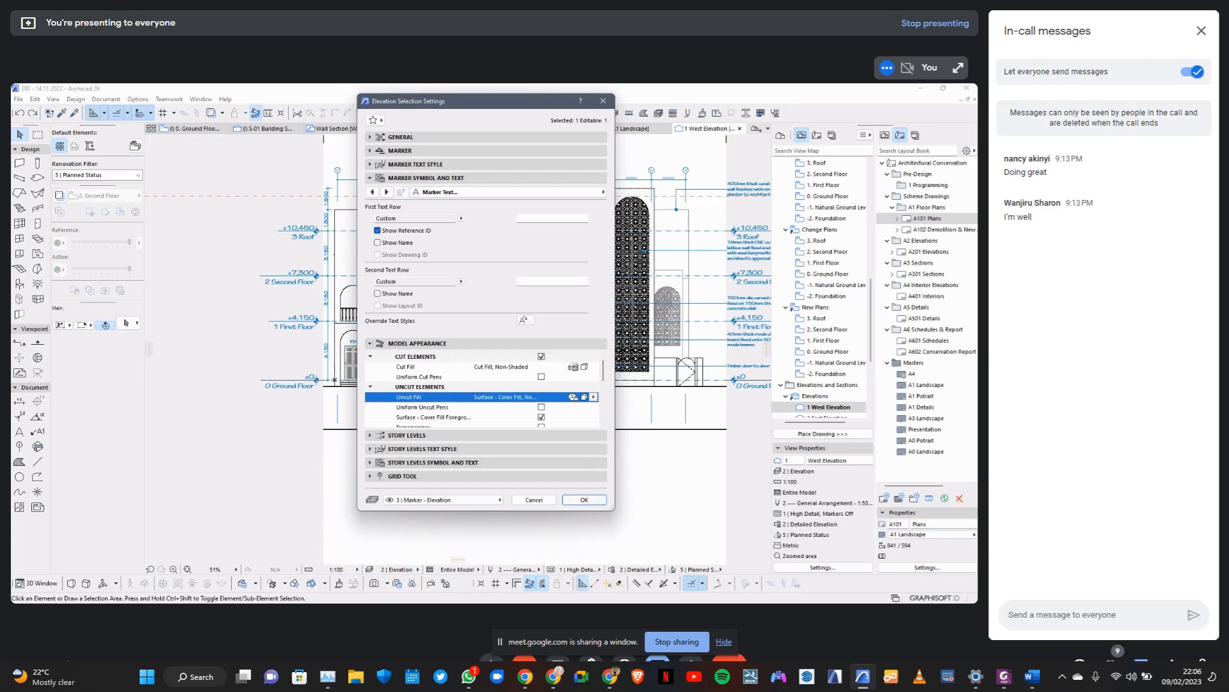
pyautogui.click(598, 497)
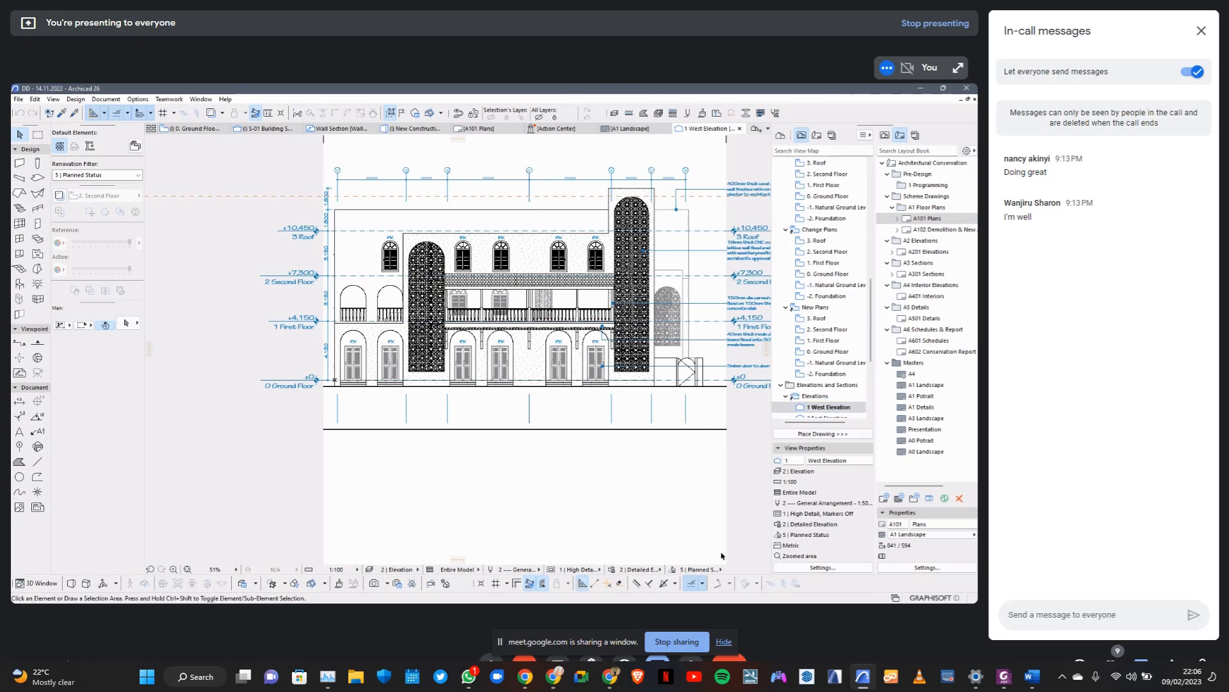
pyautogui.click(640, 570)
pyautogui.click(728, 387)
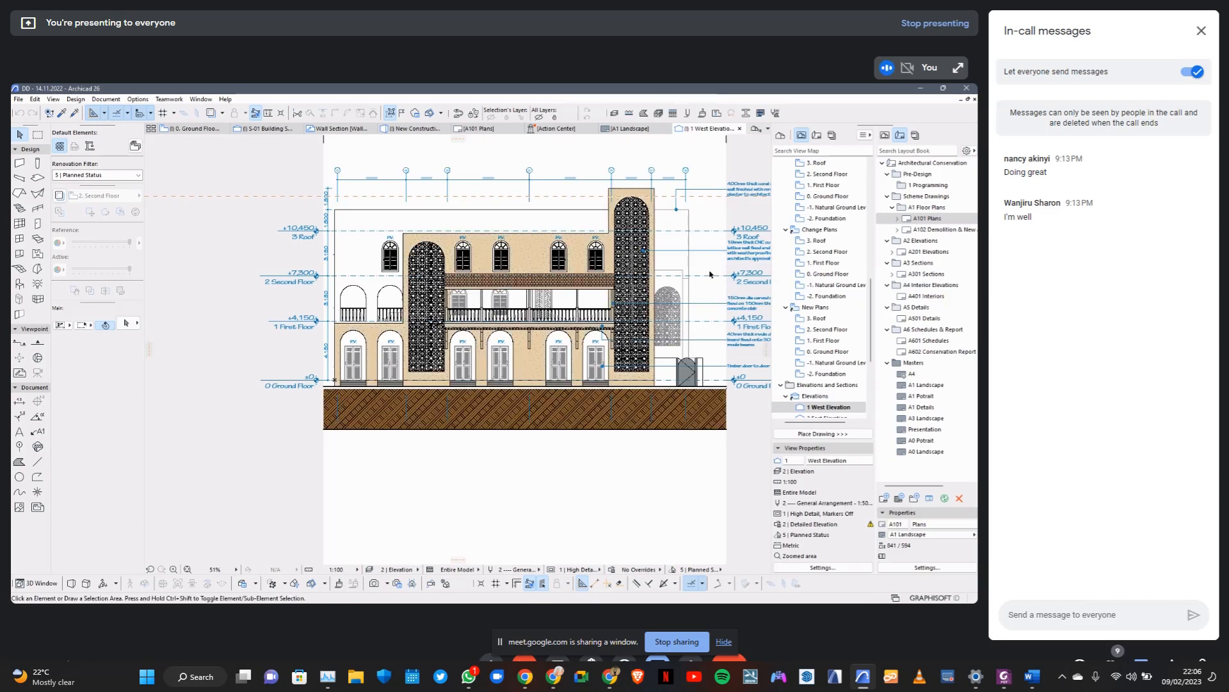
# Examine the coloured windows, brick band and lattice in the elevation, and review the texture and fill settings of the 09 | Stucco - Beige surface.
pyautogui.scroll(5, 607, 244)
pyautogui.scroll(3, 605, 243)
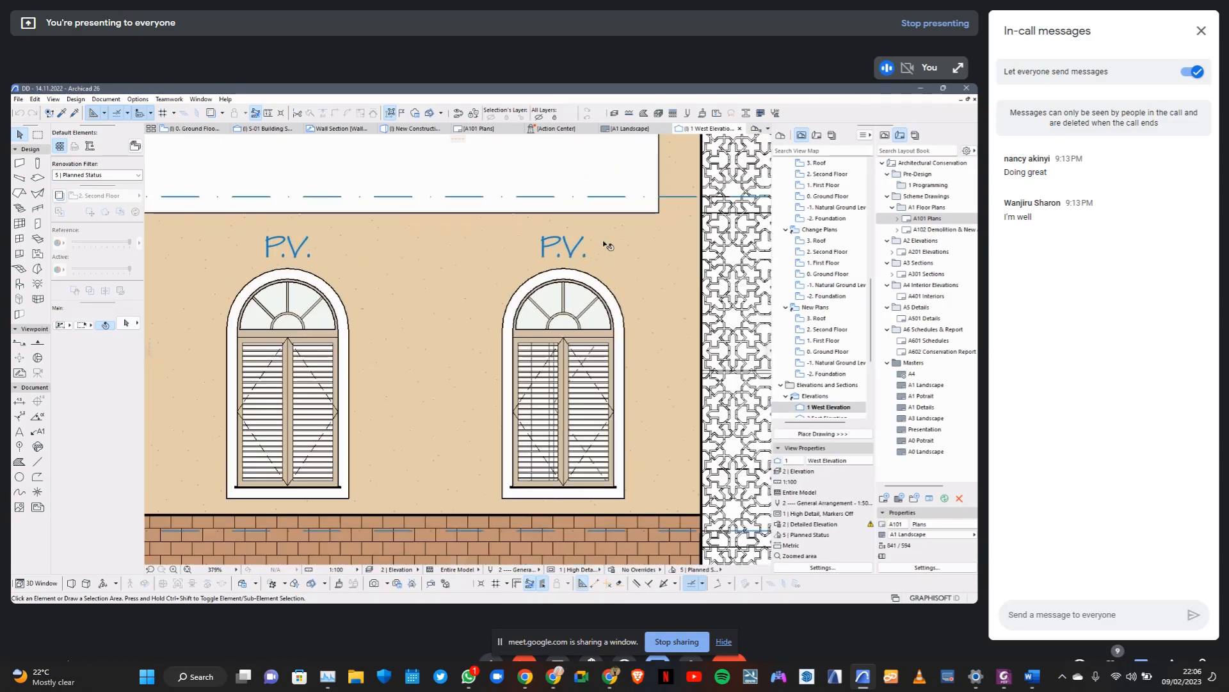
pyautogui.scroll(-5, 579, 259)
pyautogui.scroll(-3, 567, 266)
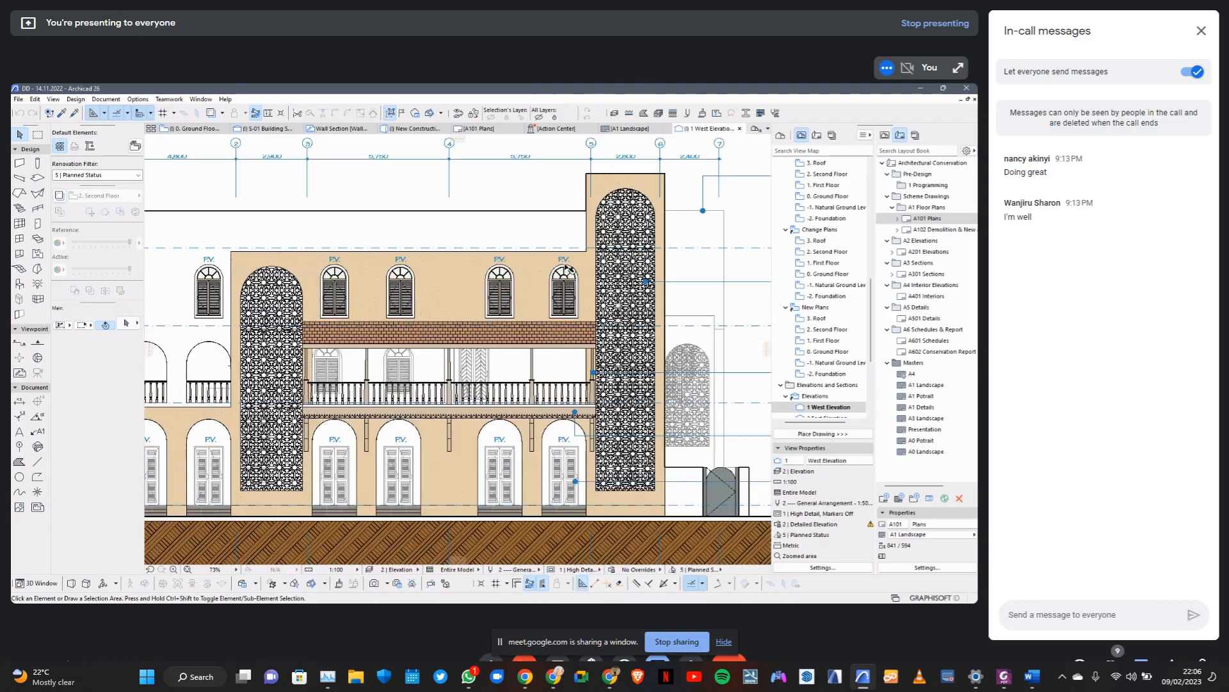
pyautogui.scroll(5, 586, 239)
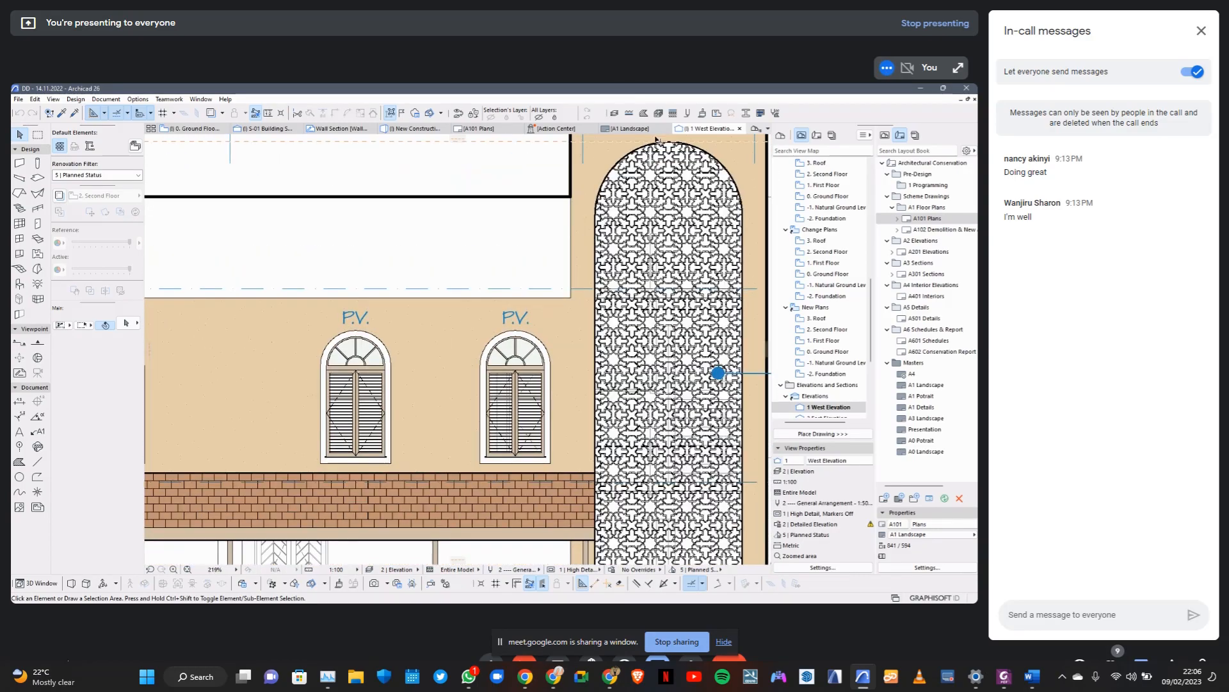
pyautogui.click(702, 113)
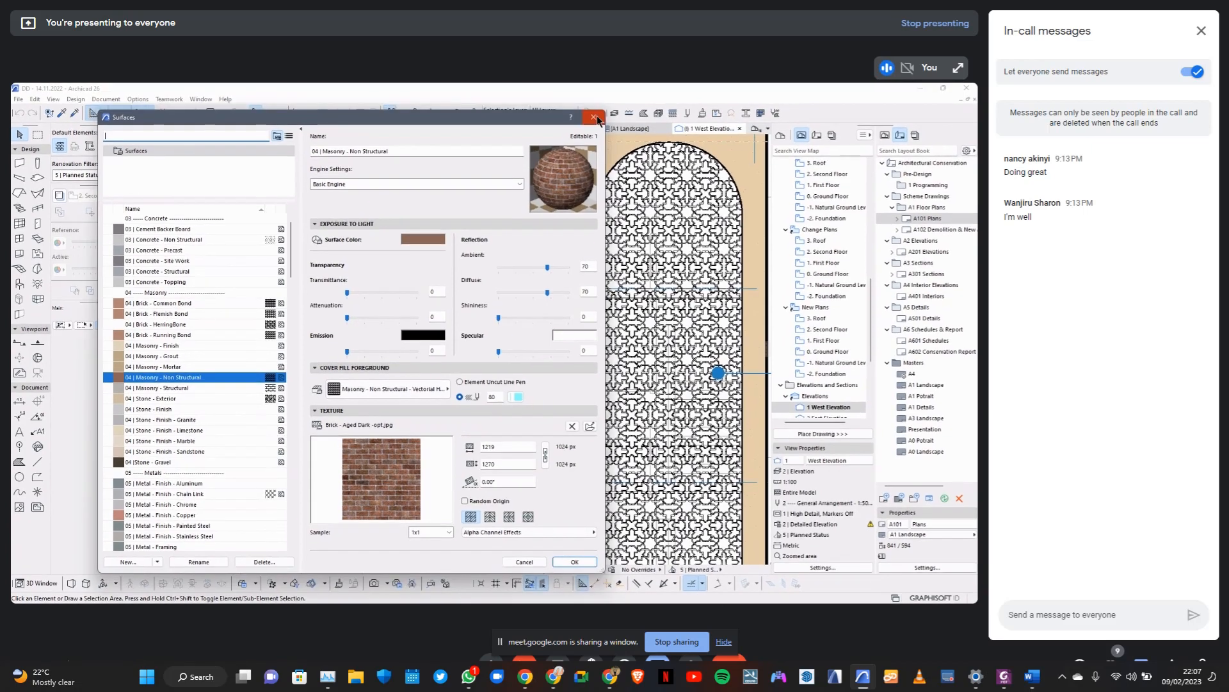
pyautogui.scroll(-15, 151, 445)
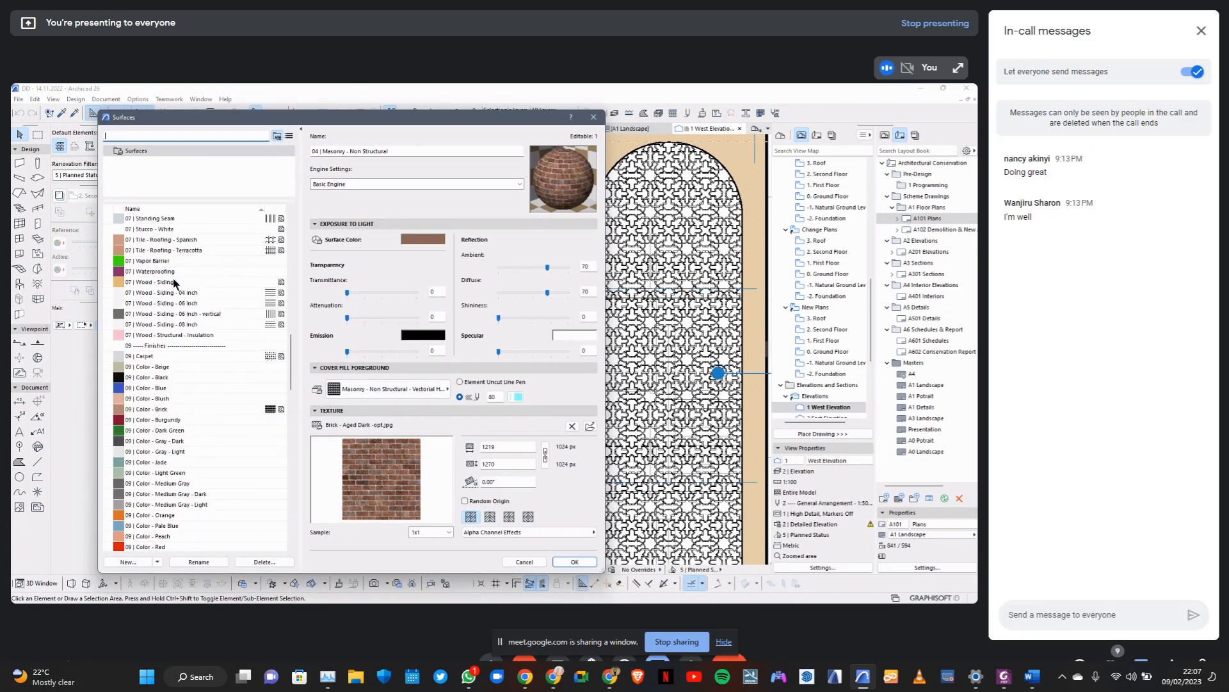
pyautogui.scroll(-8, 177, 302)
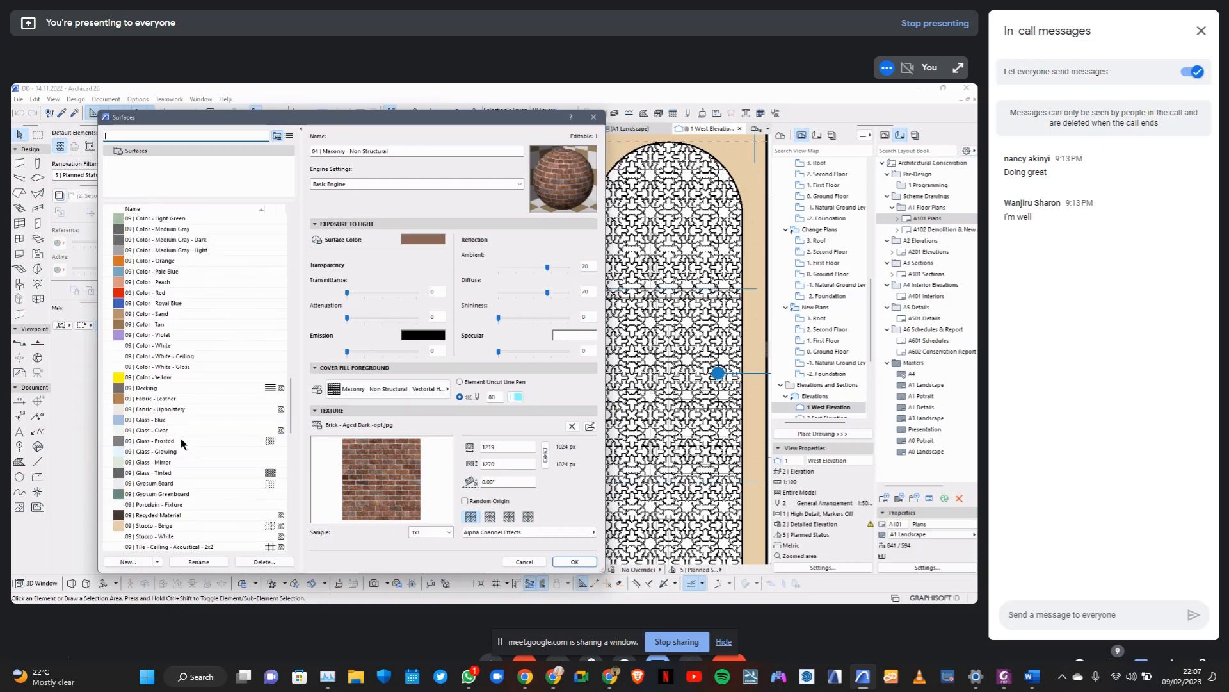
pyautogui.click(168, 526)
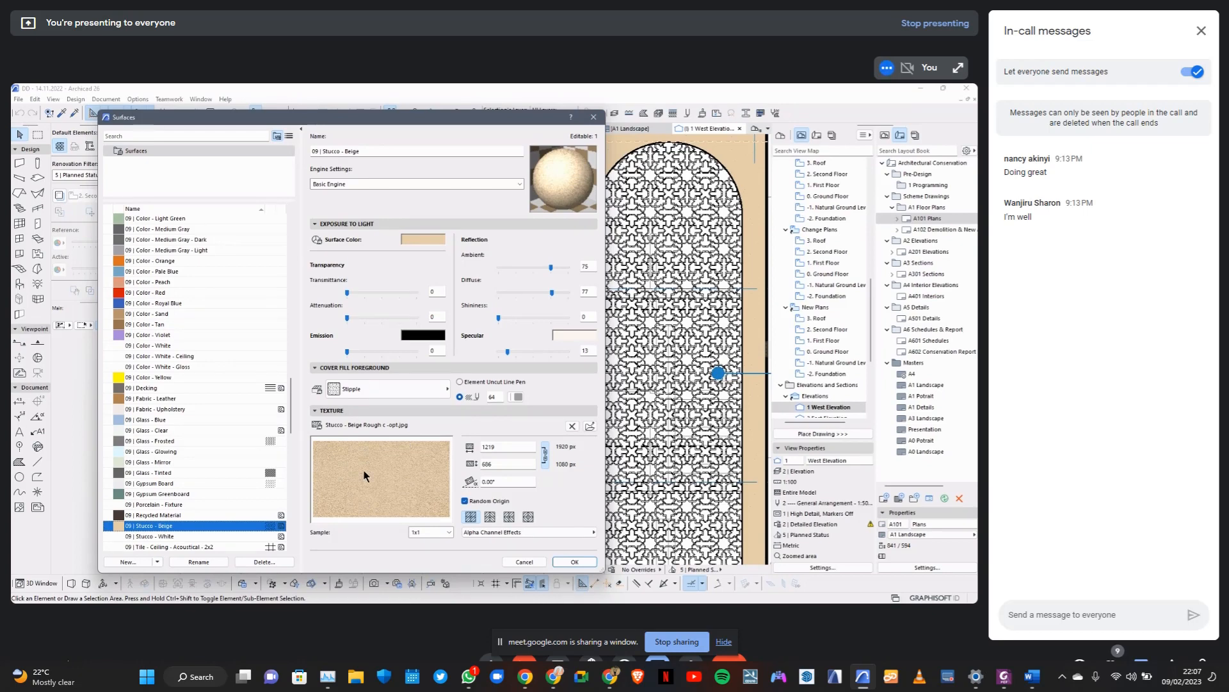
pyautogui.click(574, 562)
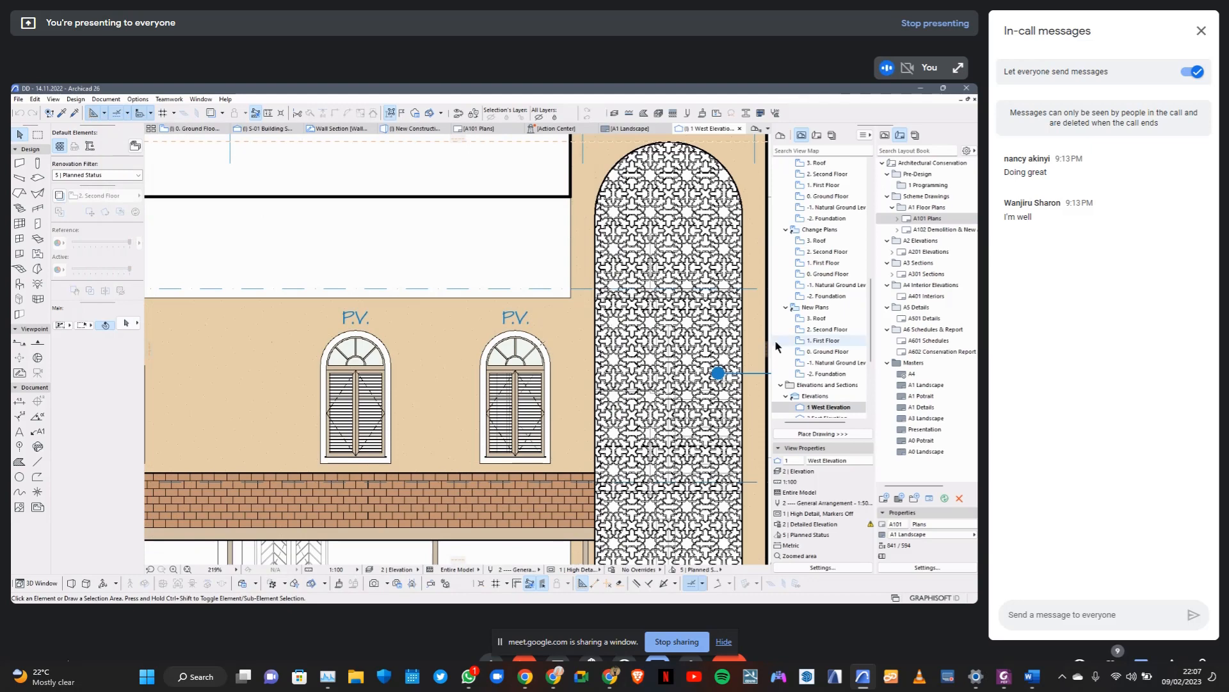
# Set the West Elevation's uncut fill to Surface - Texture Fill, Shaded for both the uncut elements and the fade distant elements.
pyautogui.rightClick(815, 408)
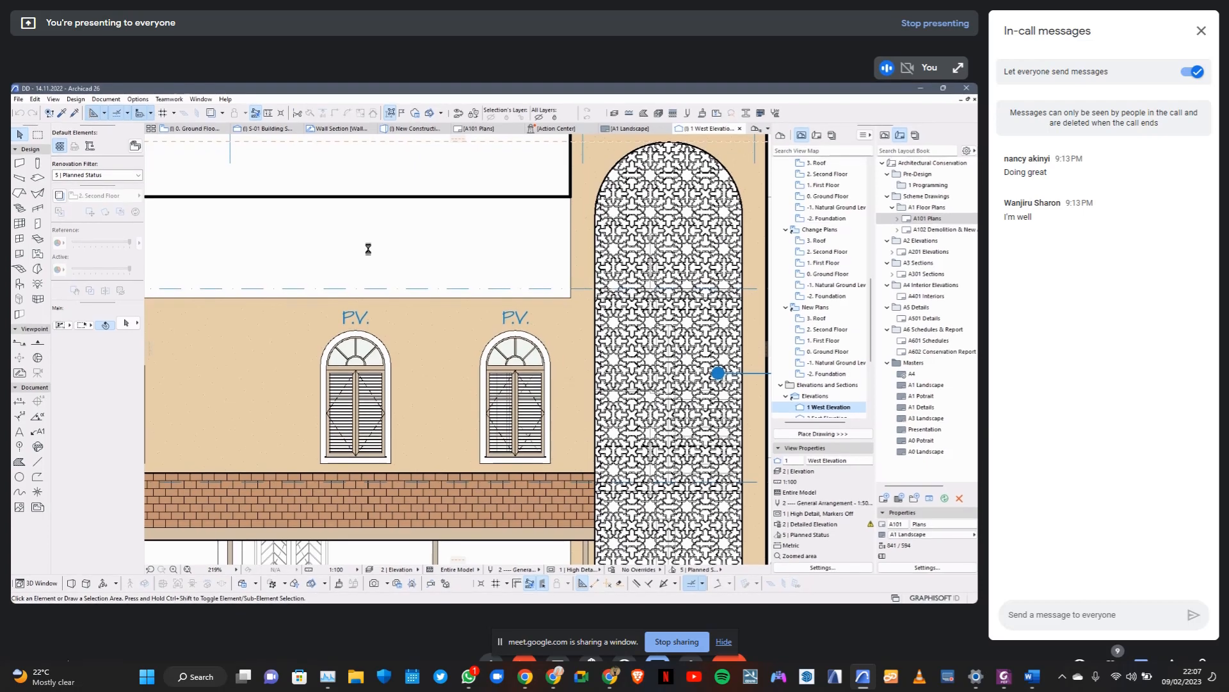
pyautogui.scroll(-1, 482, 390)
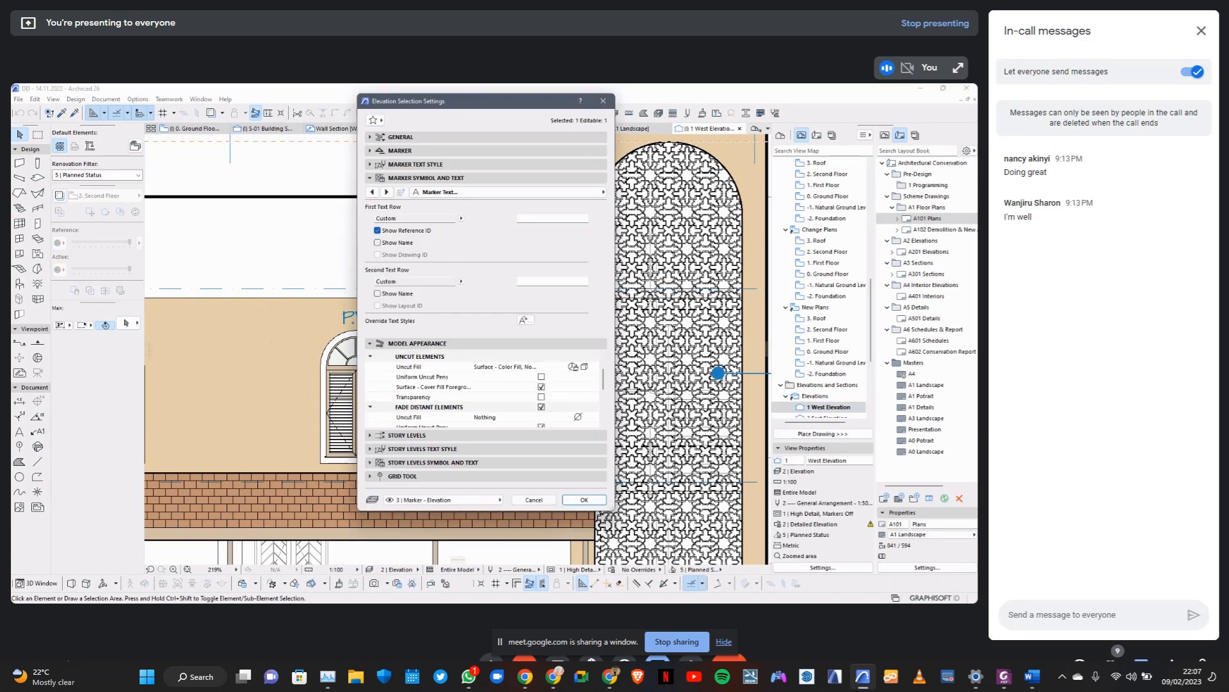
pyautogui.click(594, 366)
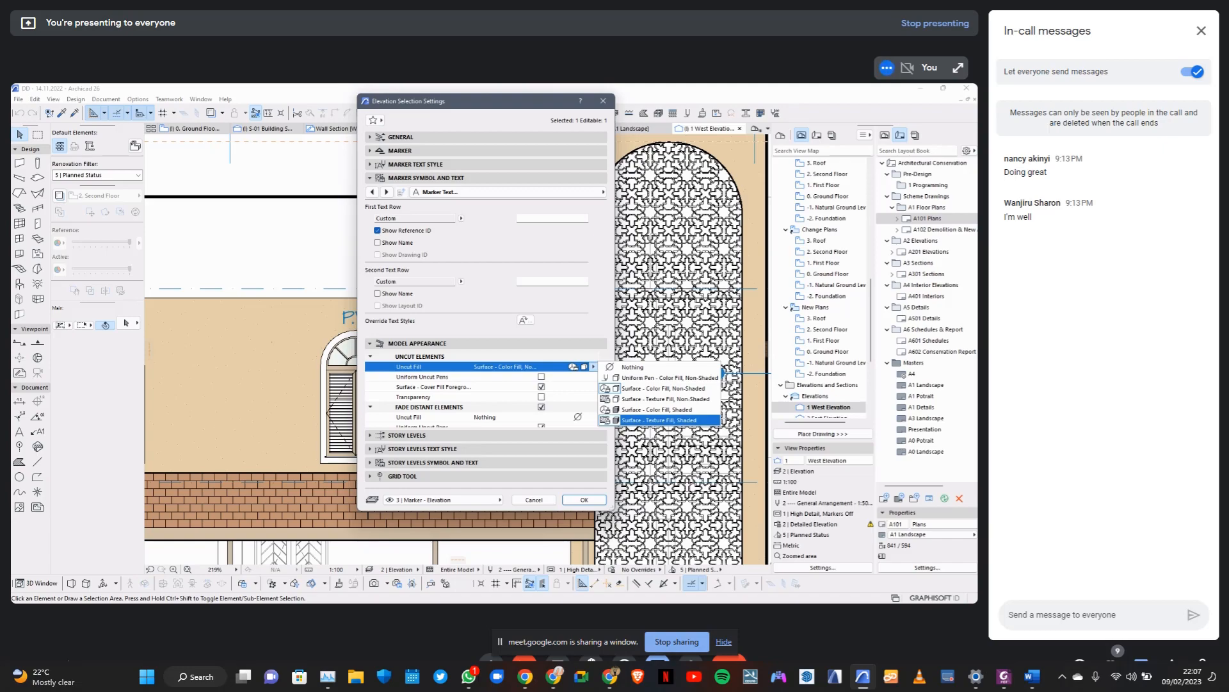
pyautogui.click(658, 420)
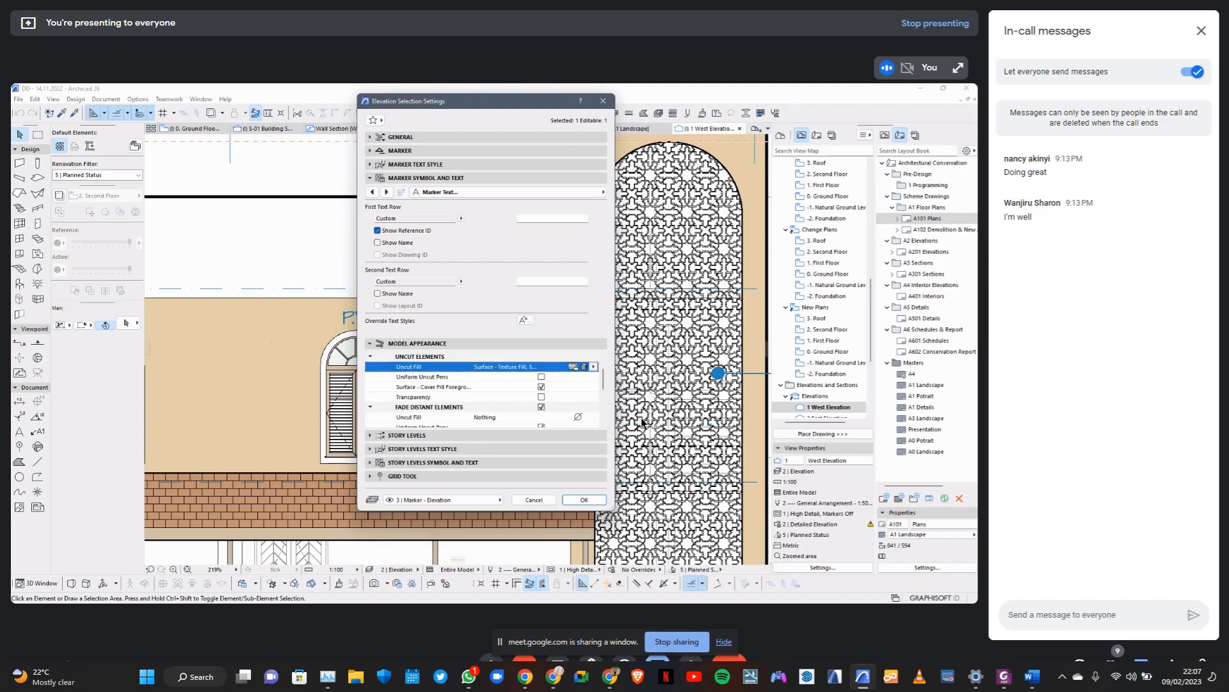
pyautogui.click(590, 417)
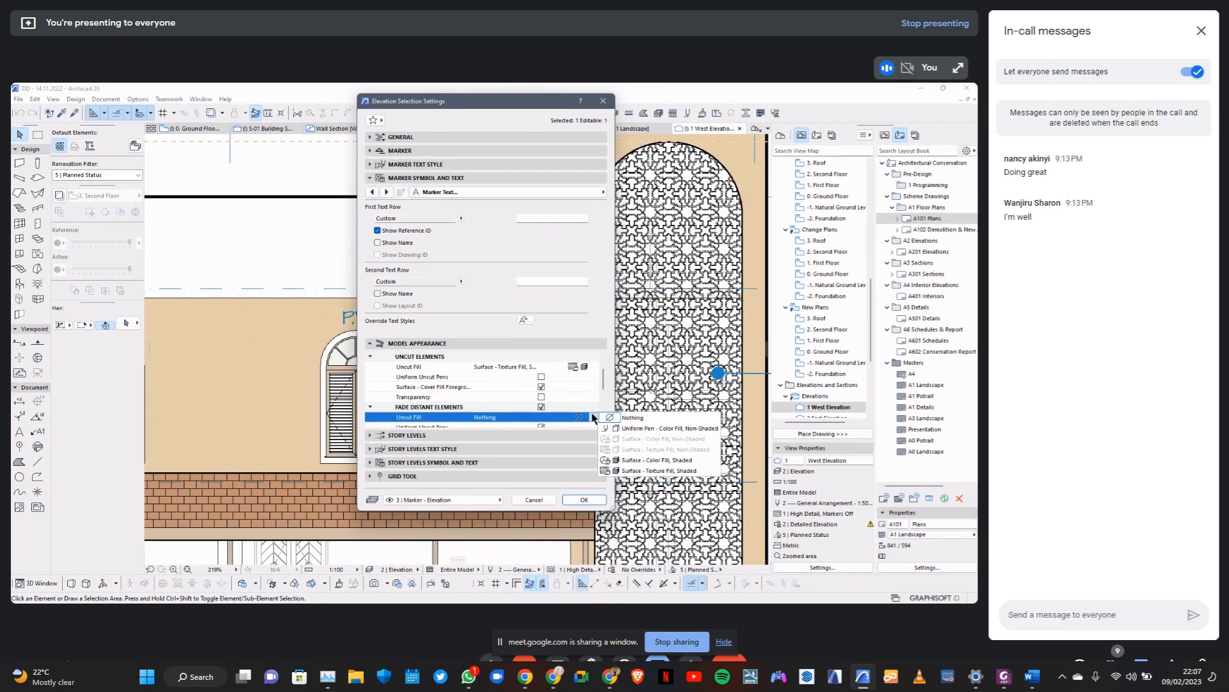
pyautogui.click(659, 471)
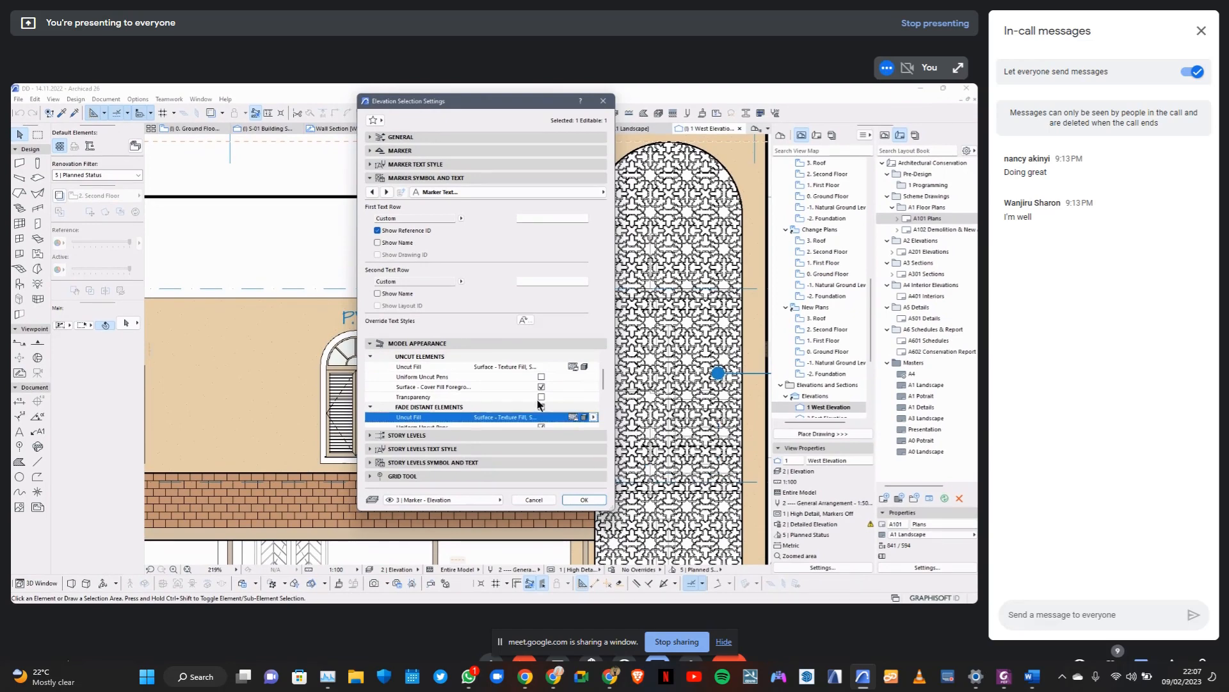
# Turn on sun shadows in the West Elevation's model appearance and apply the settings.
pyautogui.scroll(-1, 525, 398)
pyautogui.scroll(-5, 525, 399)
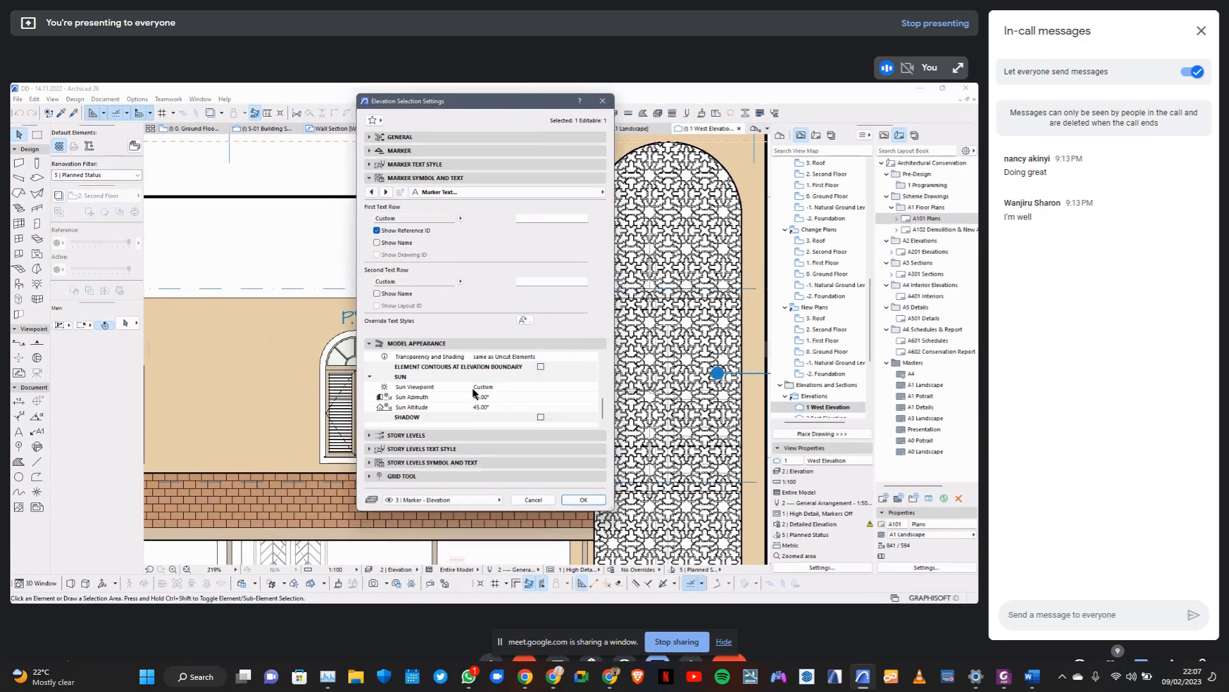
pyautogui.scroll(-1, 521, 413)
pyautogui.scroll(-1, 521, 418)
pyautogui.click(541, 417)
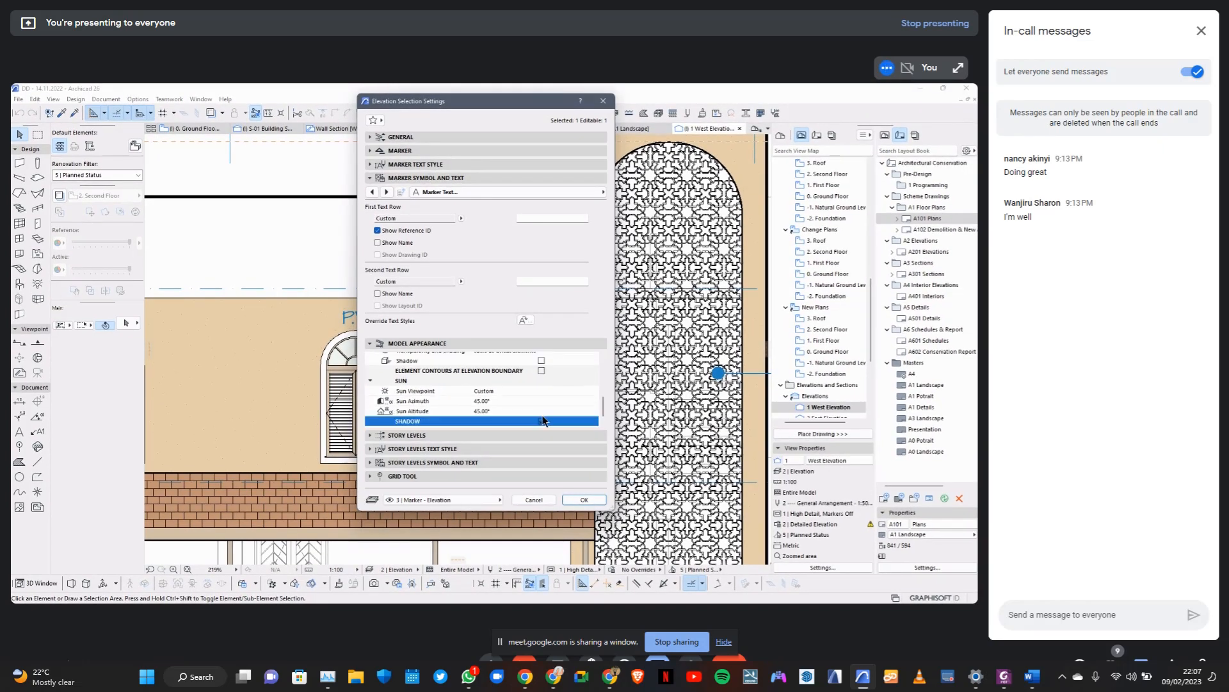
pyautogui.click(584, 499)
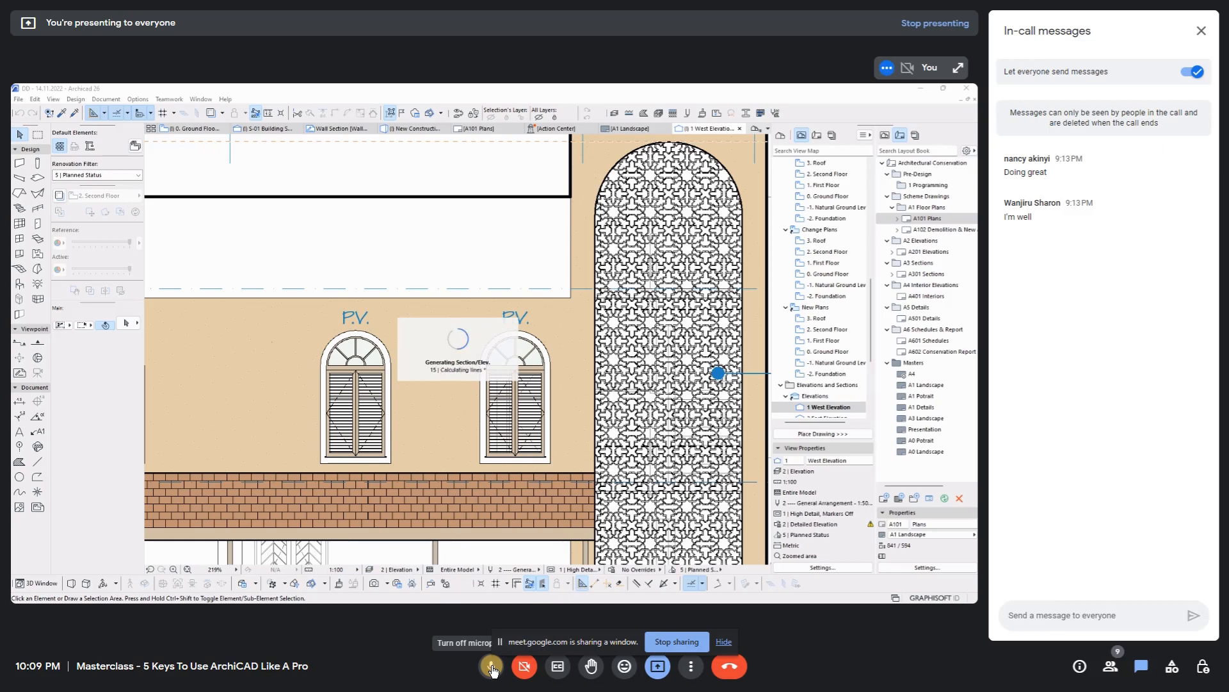
pyautogui.click(723, 642)
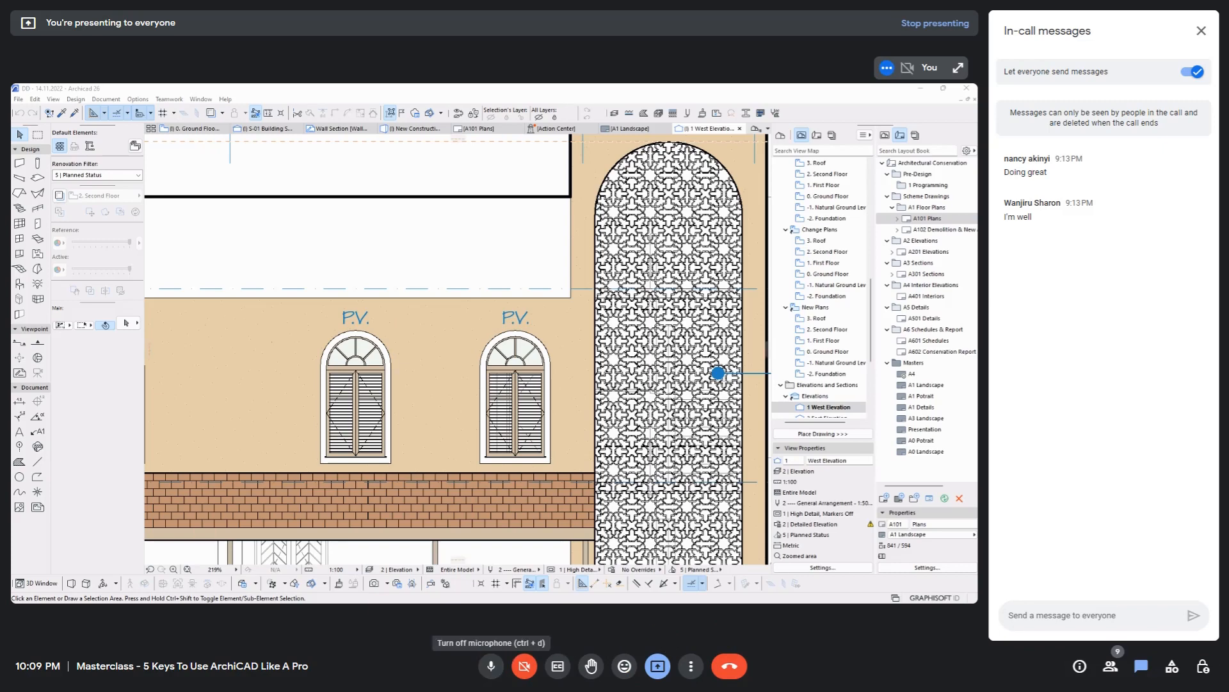
pyautogui.click(486, 94)
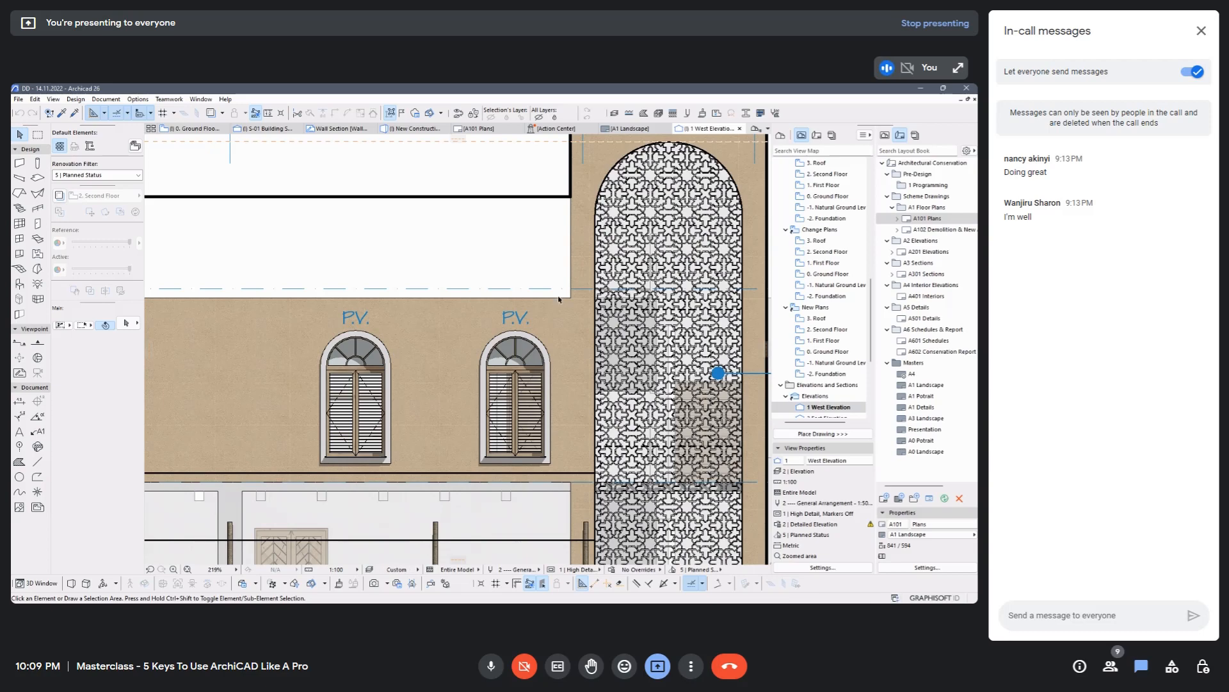
# Inspect the textured, shaded elevation up close at the shuttered windows, the fanlight and the stucco wall edge beside the lattice tower.
pyautogui.scroll(10, 568, 306)
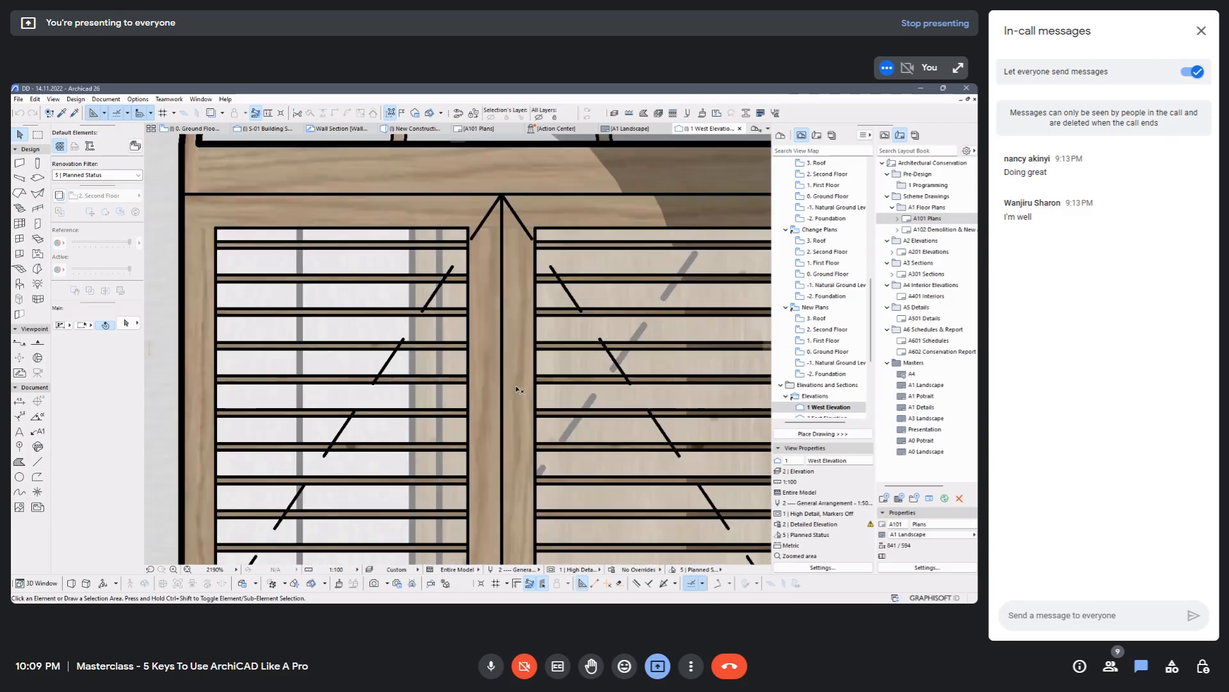
pyautogui.scroll(-10, 524, 262)
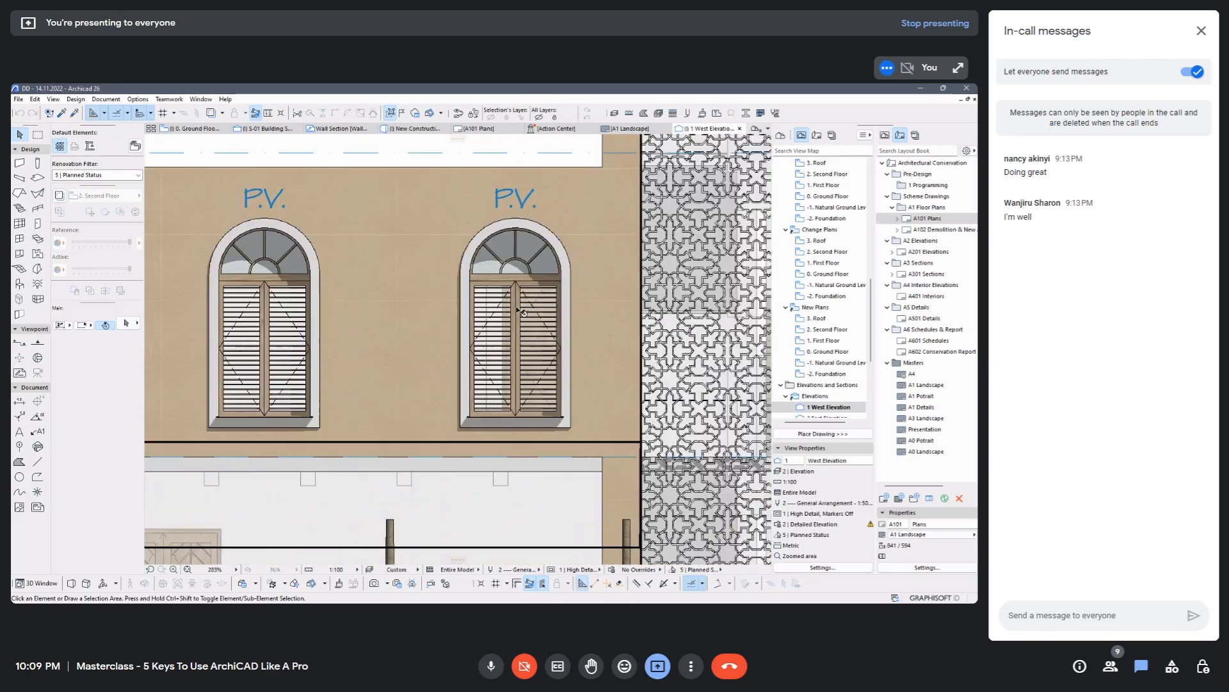
pyautogui.scroll(3, 454, 276)
pyautogui.scroll(2, 469, 281)
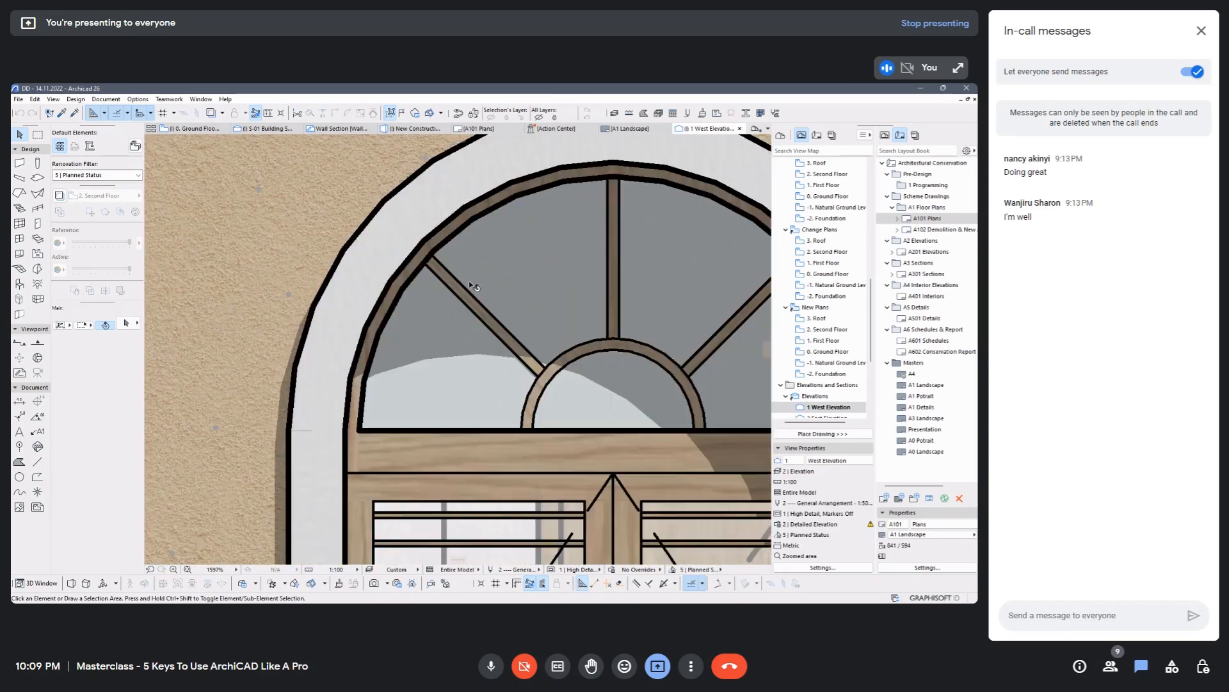
pyautogui.scroll(-10, 467, 284)
pyautogui.scroll(14, 462, 352)
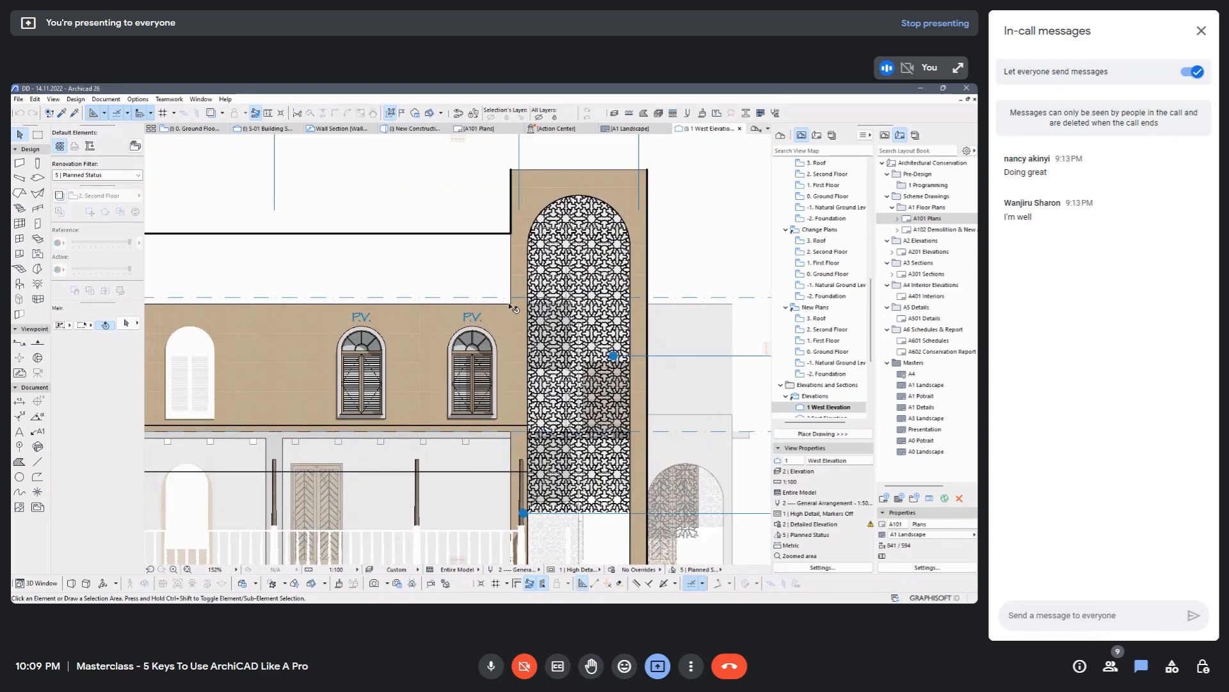
pyautogui.scroll(8, 512, 318)
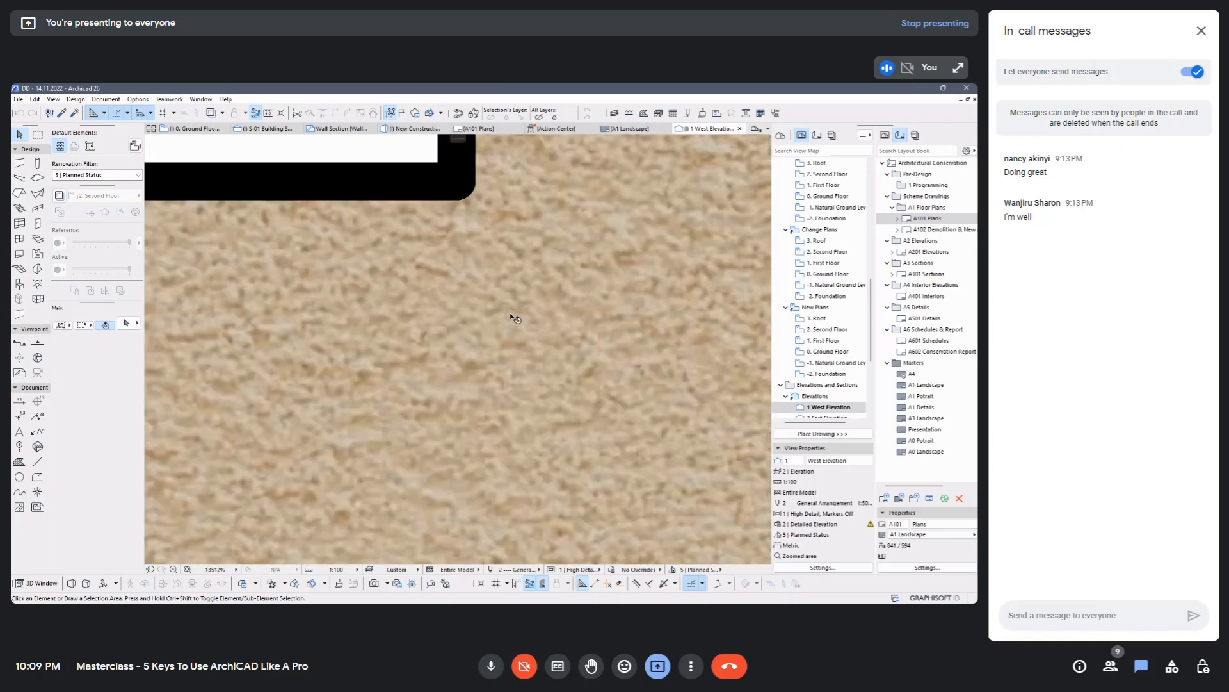
pyautogui.scroll(-15, 506, 332)
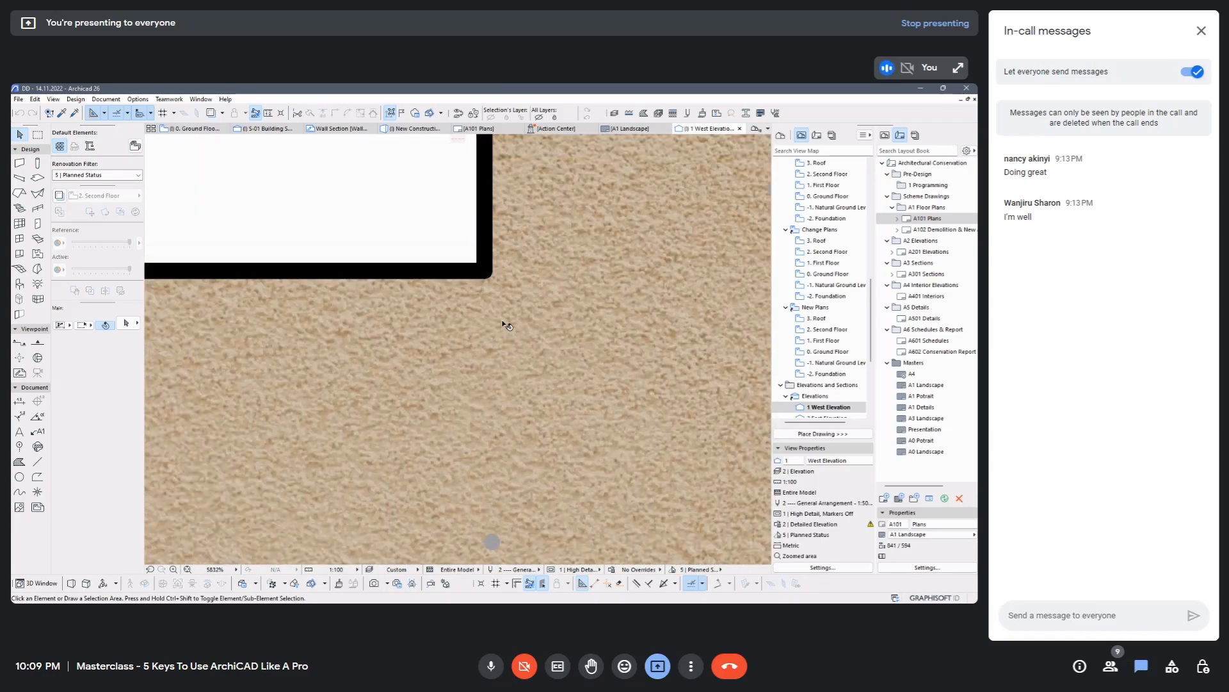
pyautogui.scroll(-7, 529, 301)
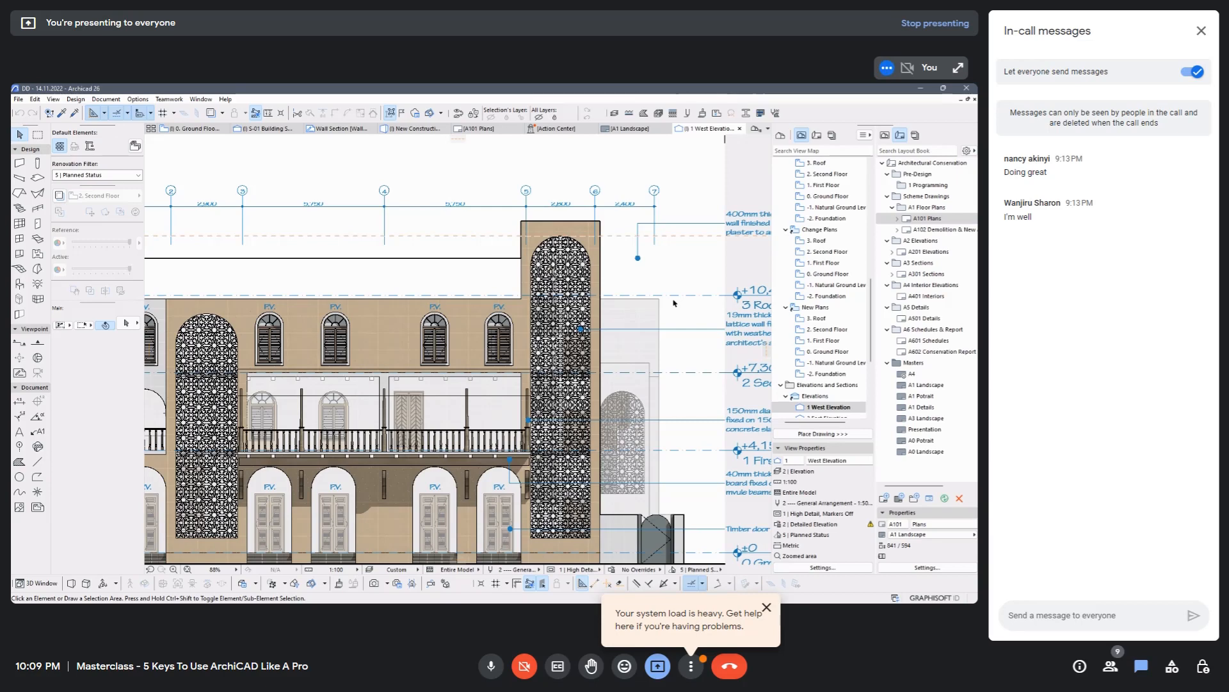
# Apply the 2 | Elevation layer combination to the West Elevation.
pyautogui.click(411, 566)
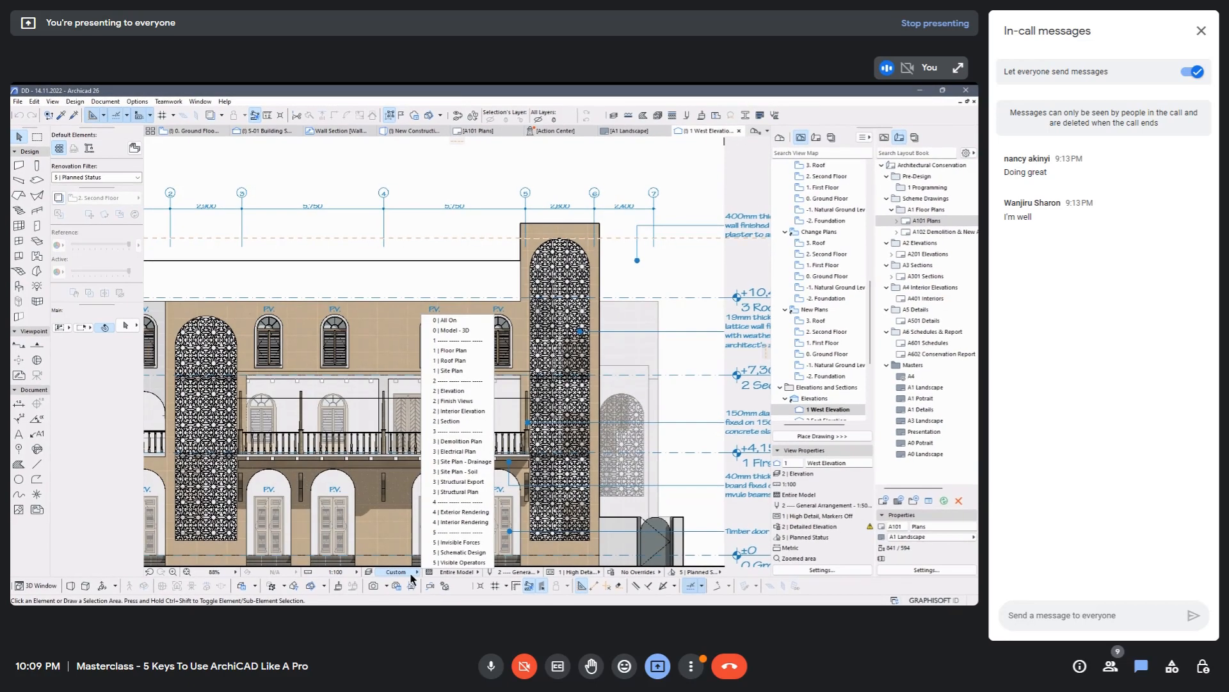
pyautogui.click(453, 388)
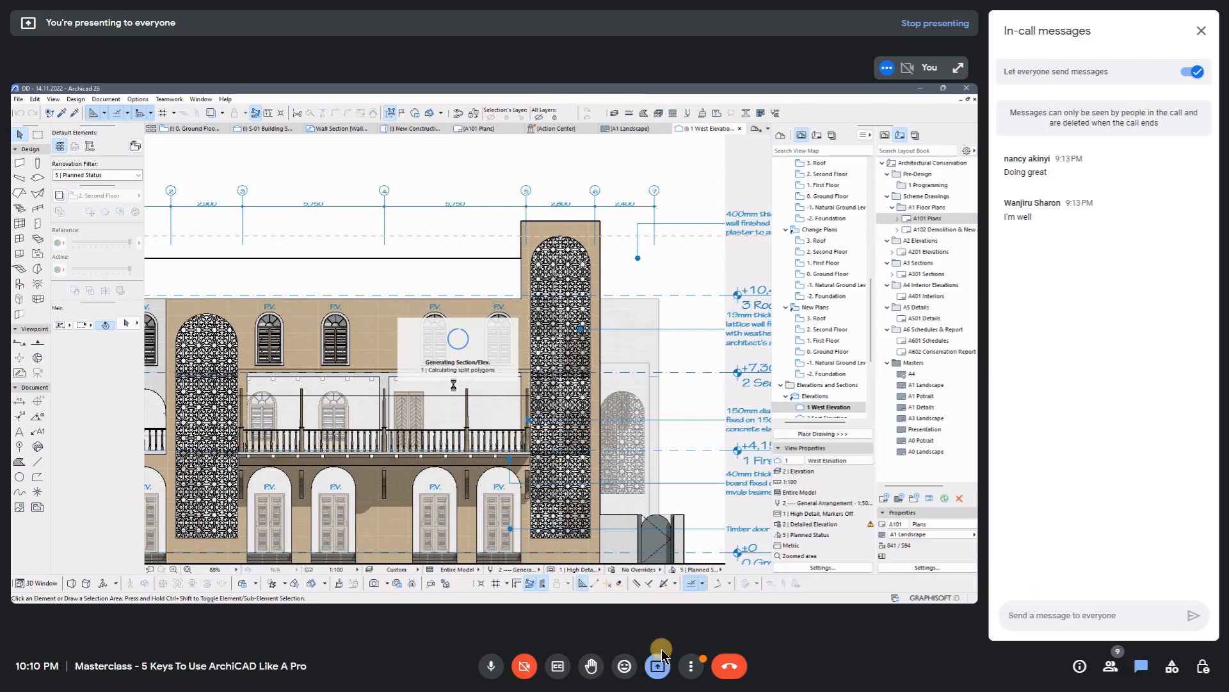
# Switch to Google Meet to check the system load in the troubleshooting details, view the participant list and return to the in-call messages.
pyautogui.click(688, 664)
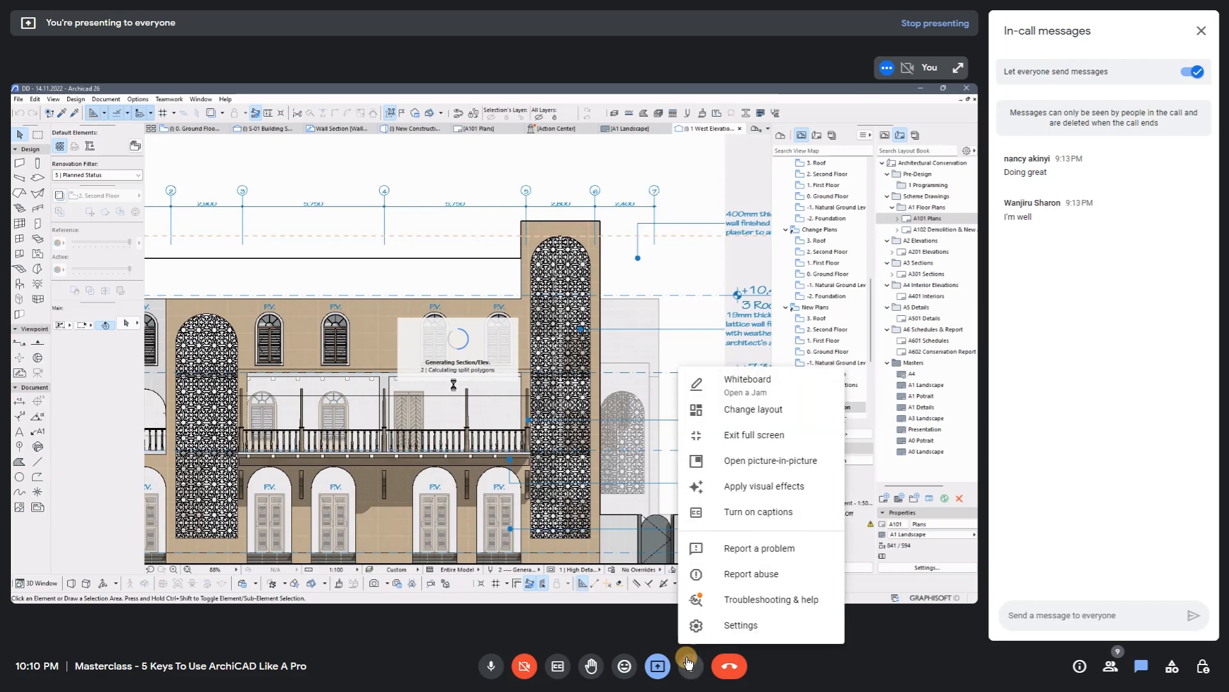
pyautogui.click(766, 605)
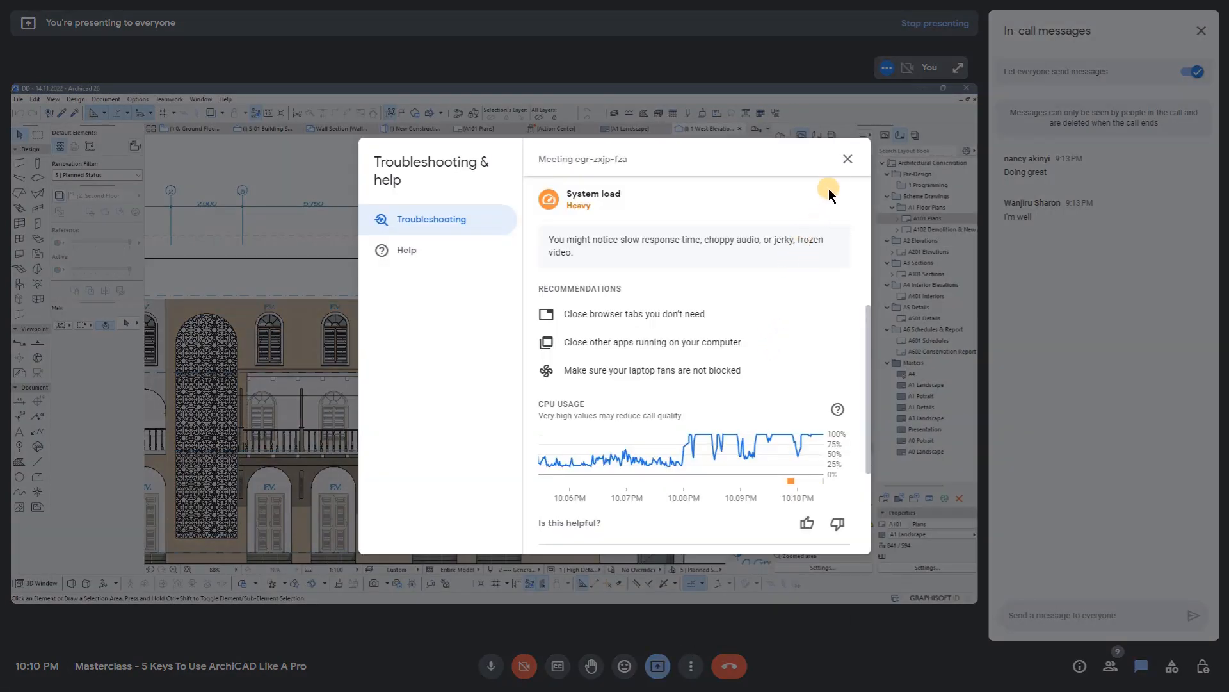
pyautogui.click(849, 158)
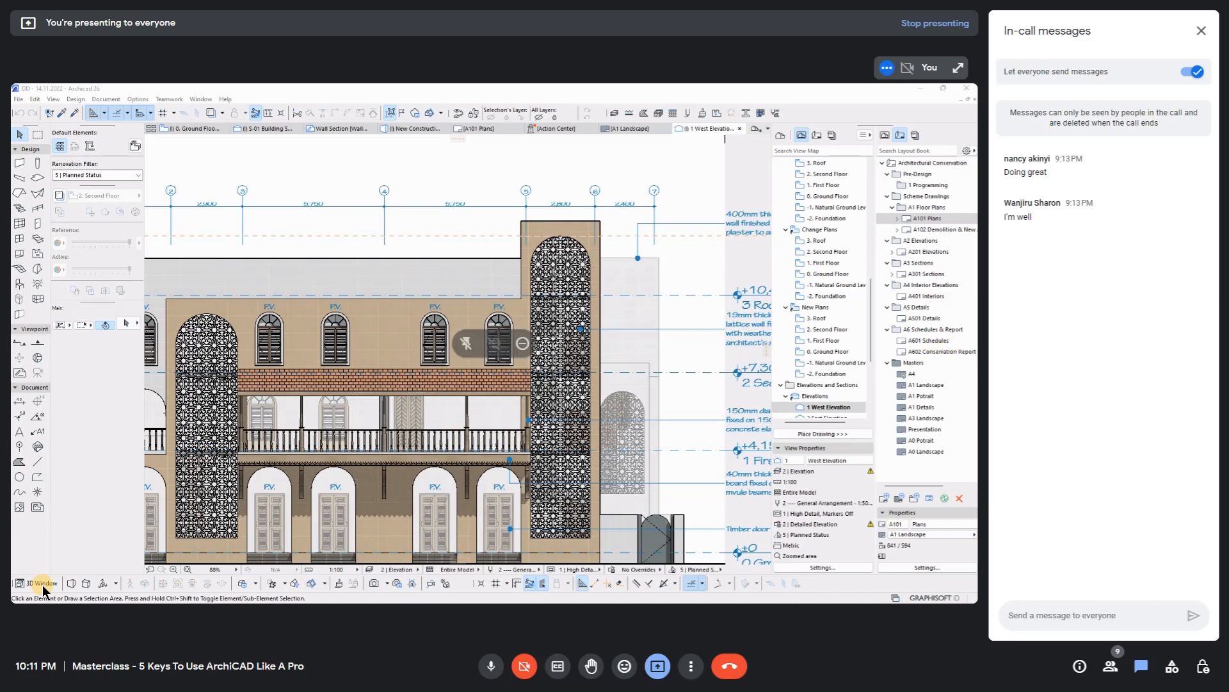
pyautogui.click(1111, 668)
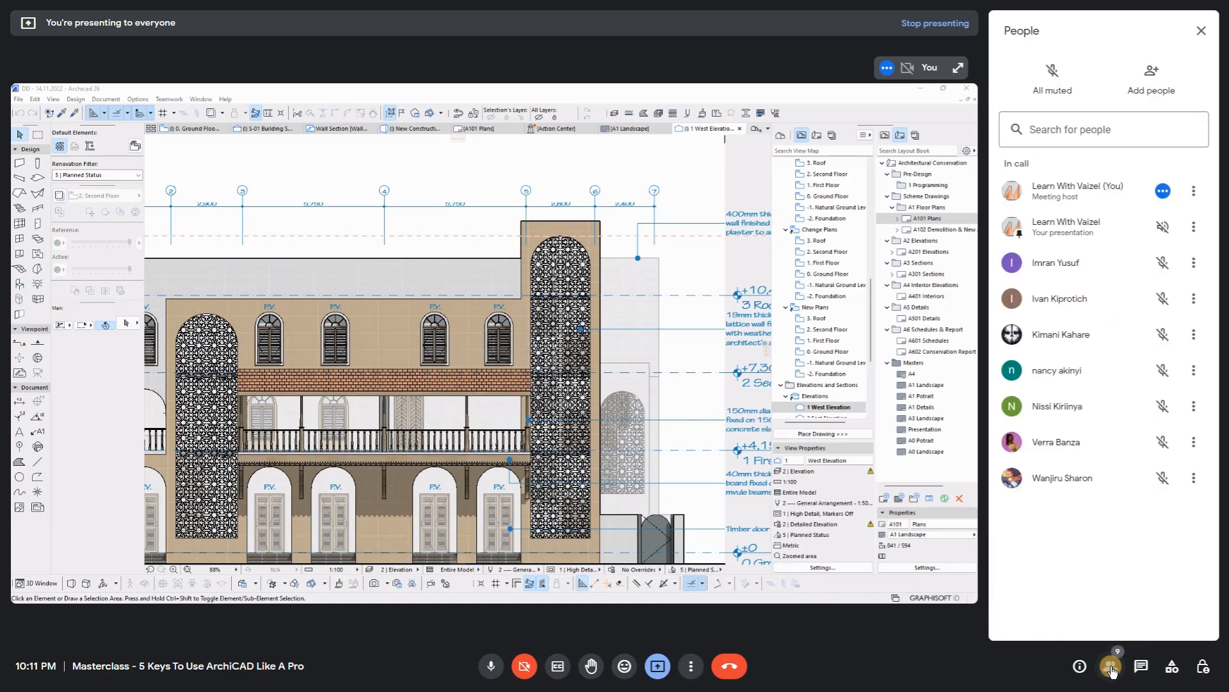
pyautogui.click(1137, 670)
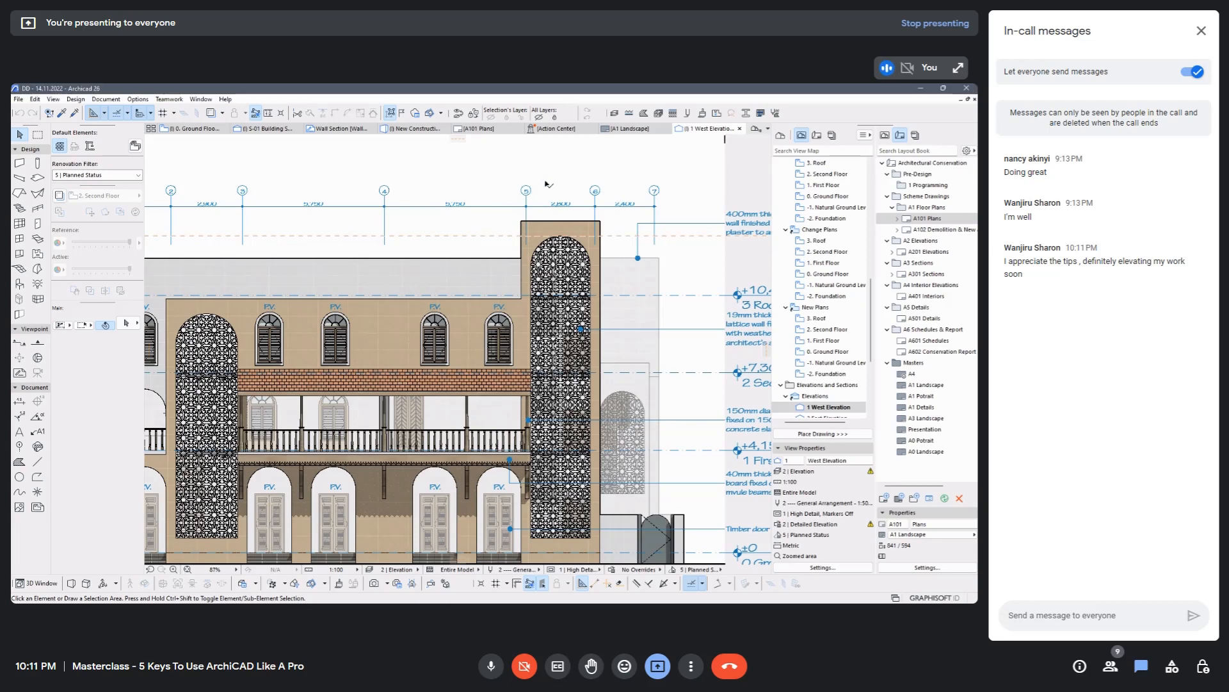
# Select the upper-floor shuttered arch-top window beside the tall lattice tower and open its selection settings.
pyautogui.scroll(-3, 546, 184)
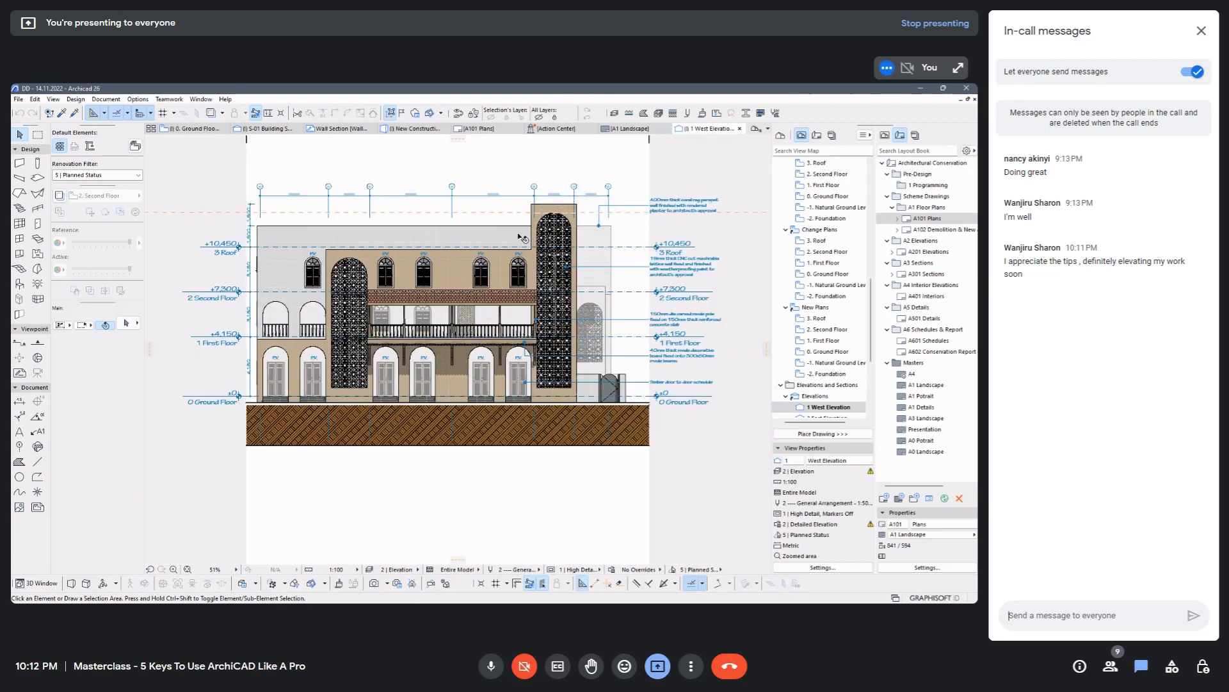
pyautogui.scroll(8, 523, 238)
pyautogui.scroll(-4, 524, 238)
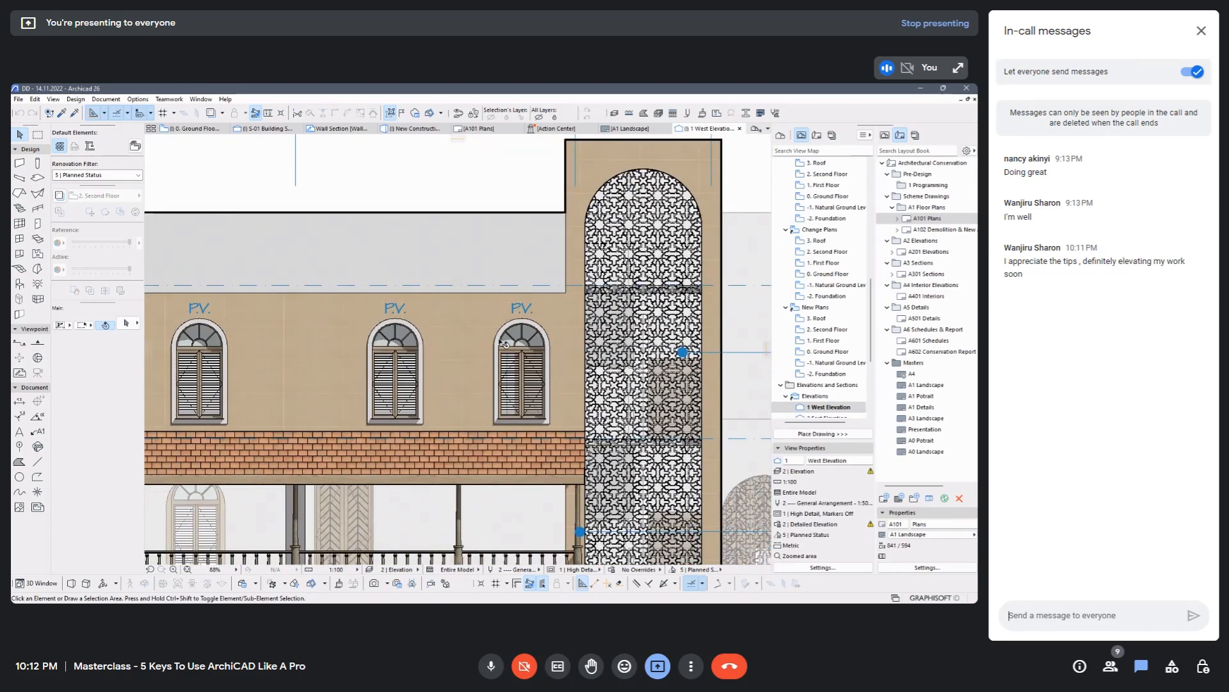
pyautogui.scroll(-2, 504, 344)
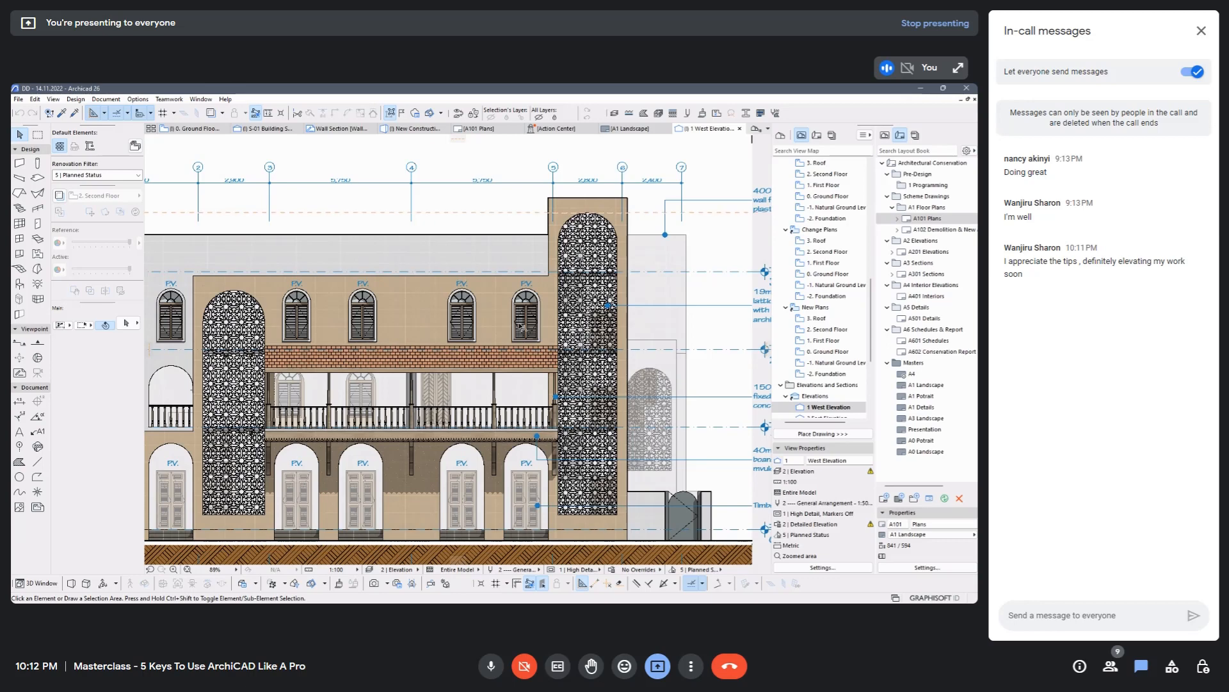
pyautogui.scroll(10, 521, 327)
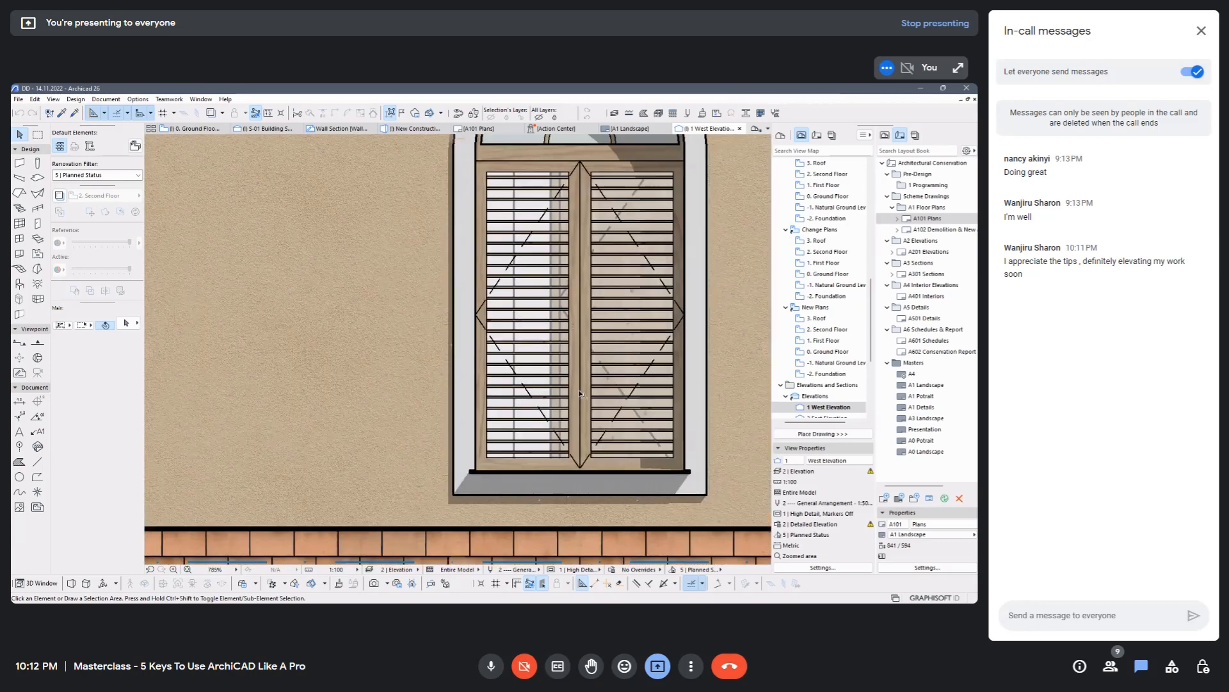
pyautogui.click(581, 450)
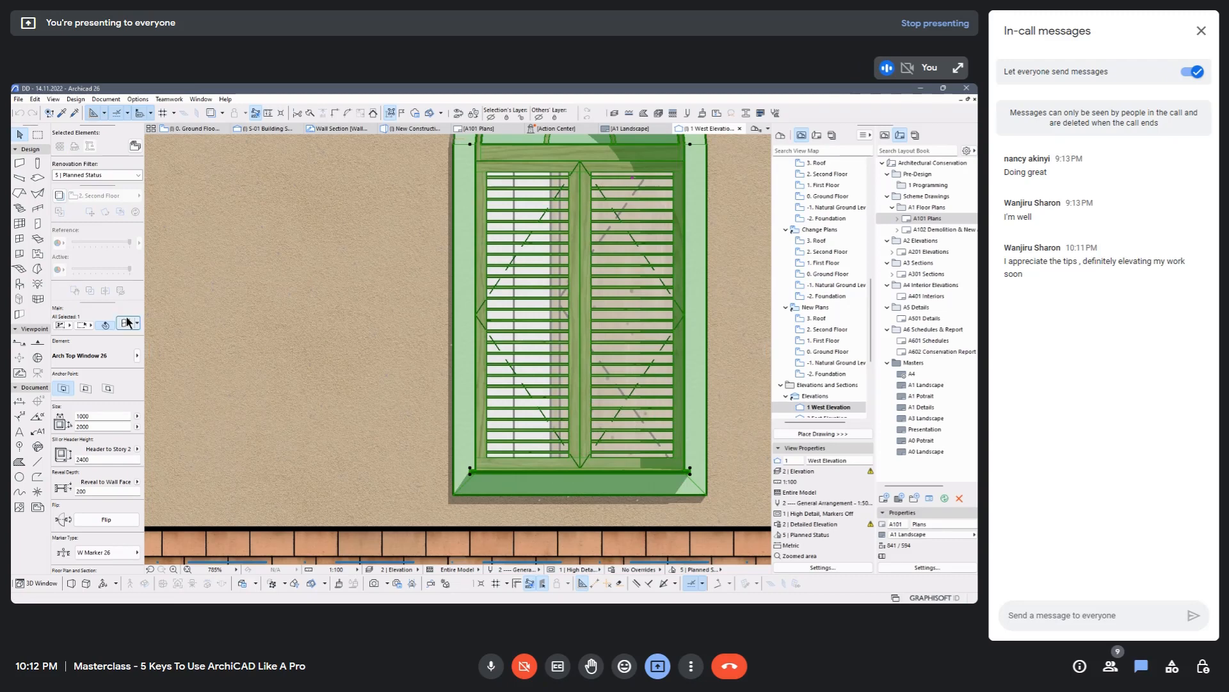
pyautogui.click(126, 323)
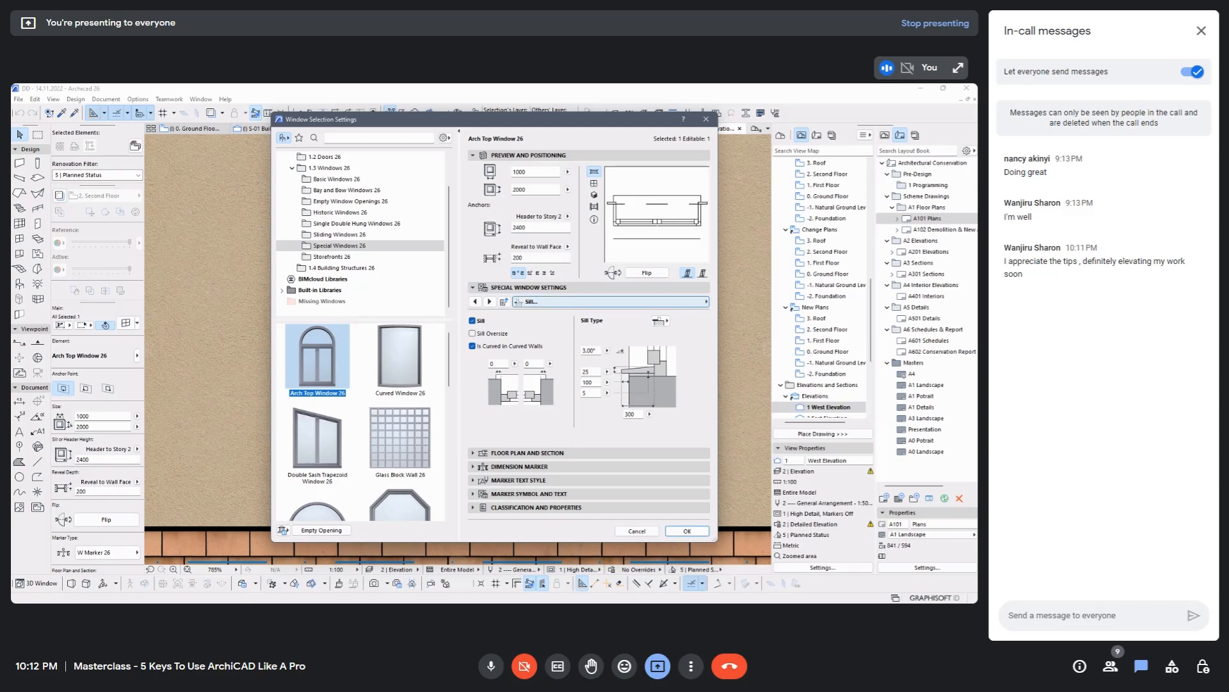
# Move the window settings dialog clear of the selected window and review the Sash Options with the available sash types.
pyautogui.click(611, 302)
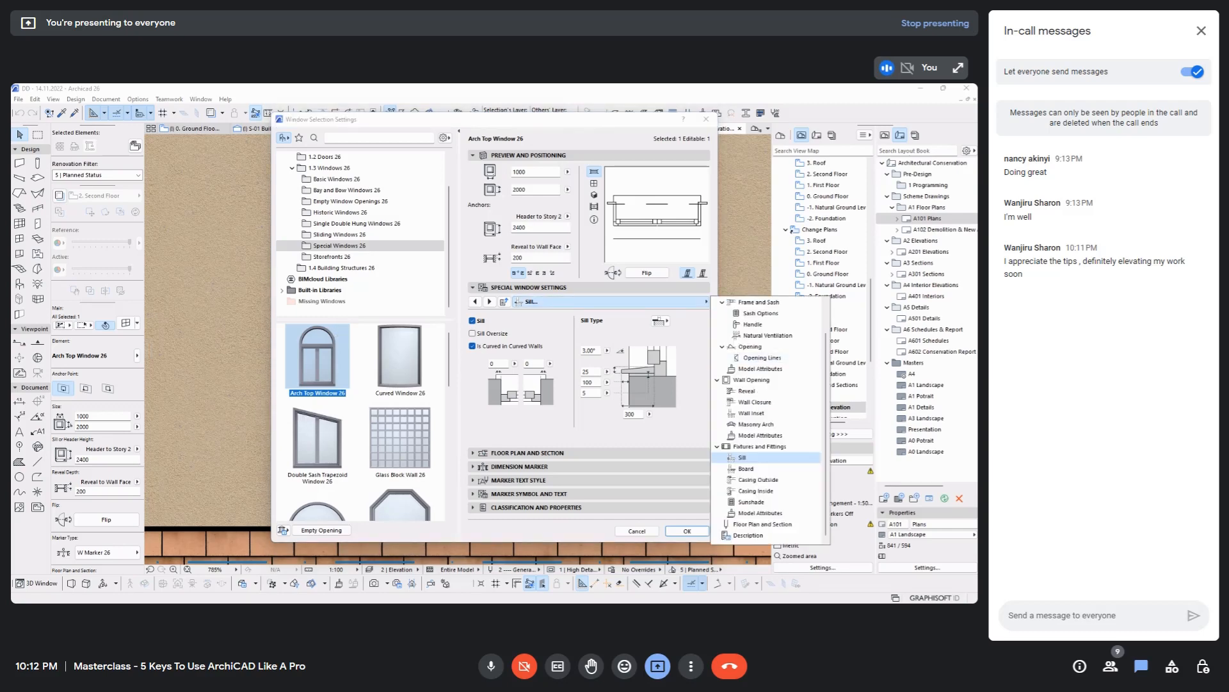
pyautogui.moveTo(588, 119); pyautogui.dragTo(388, 127)
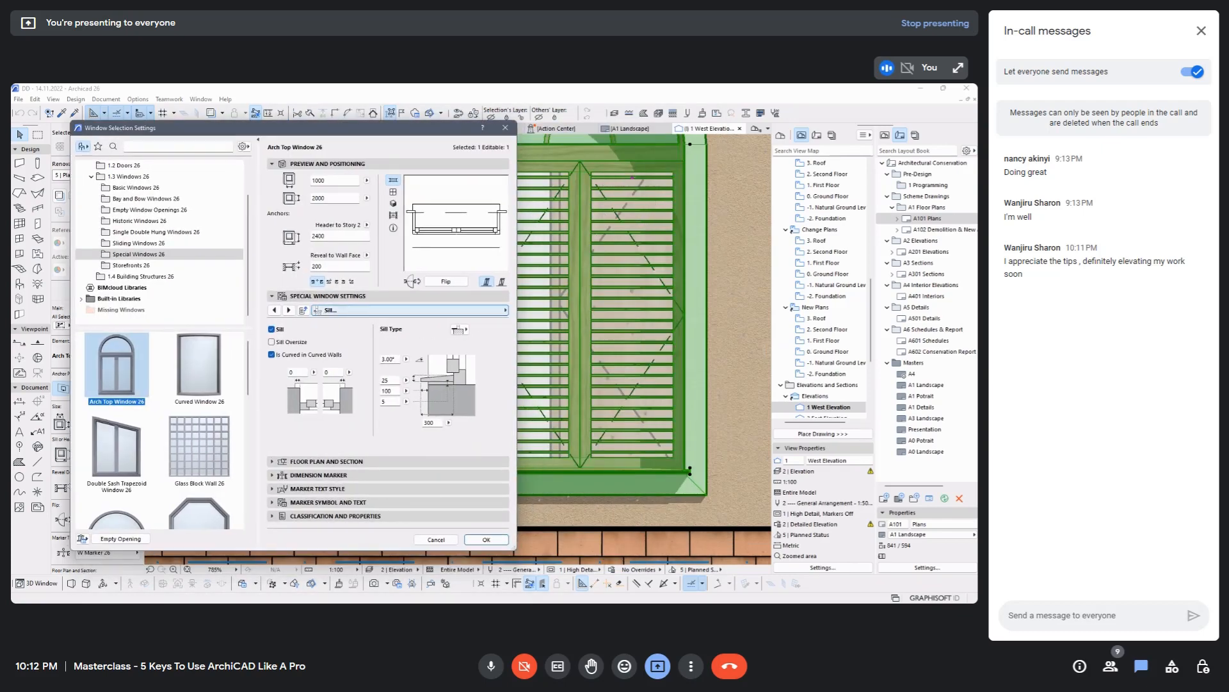
pyautogui.click(410, 309)
pyautogui.click(559, 321)
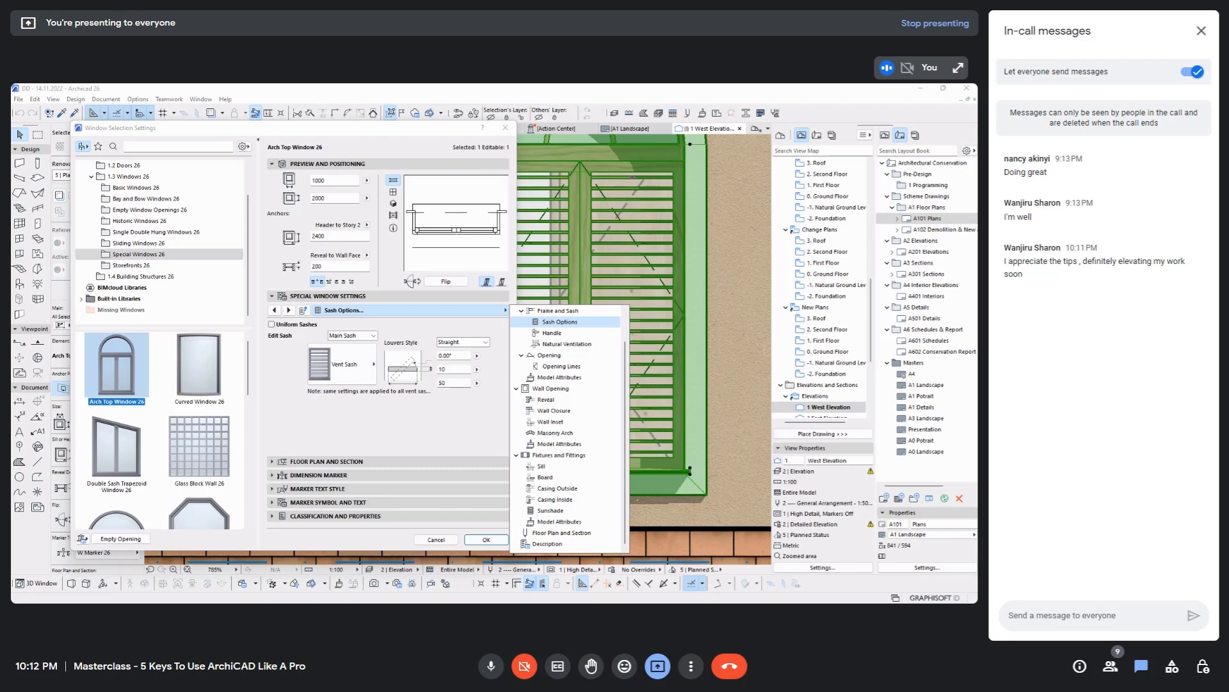
pyautogui.click(344, 364)
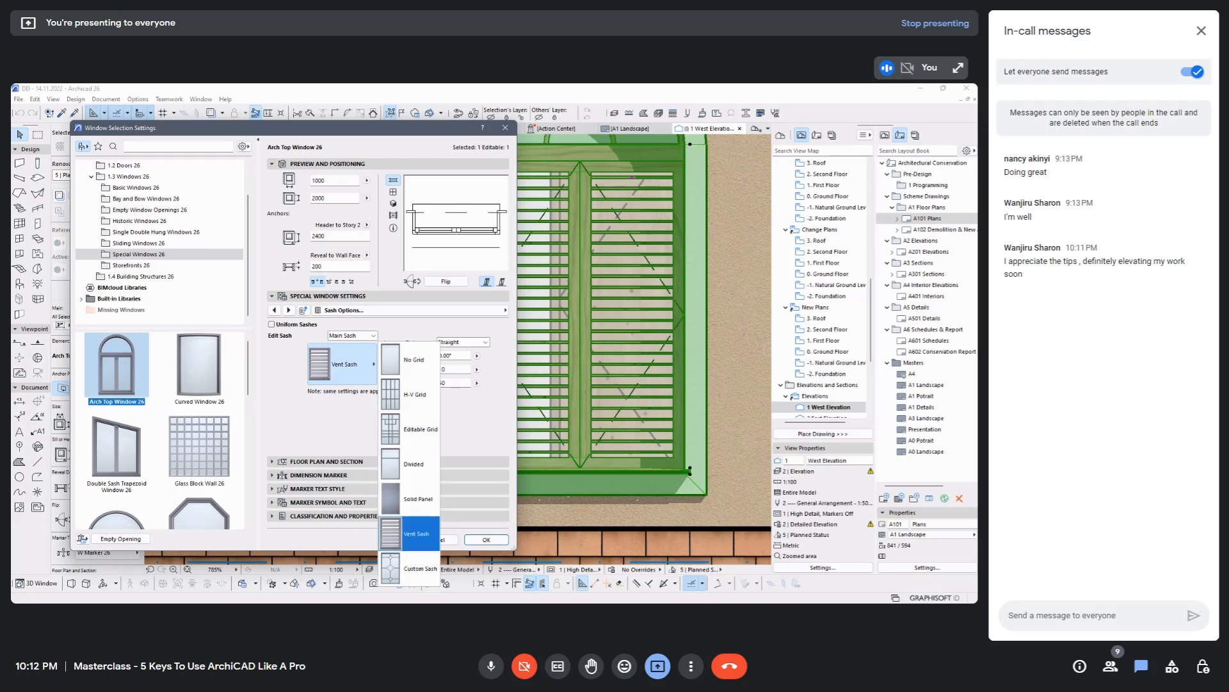
pyautogui.press('Escape')
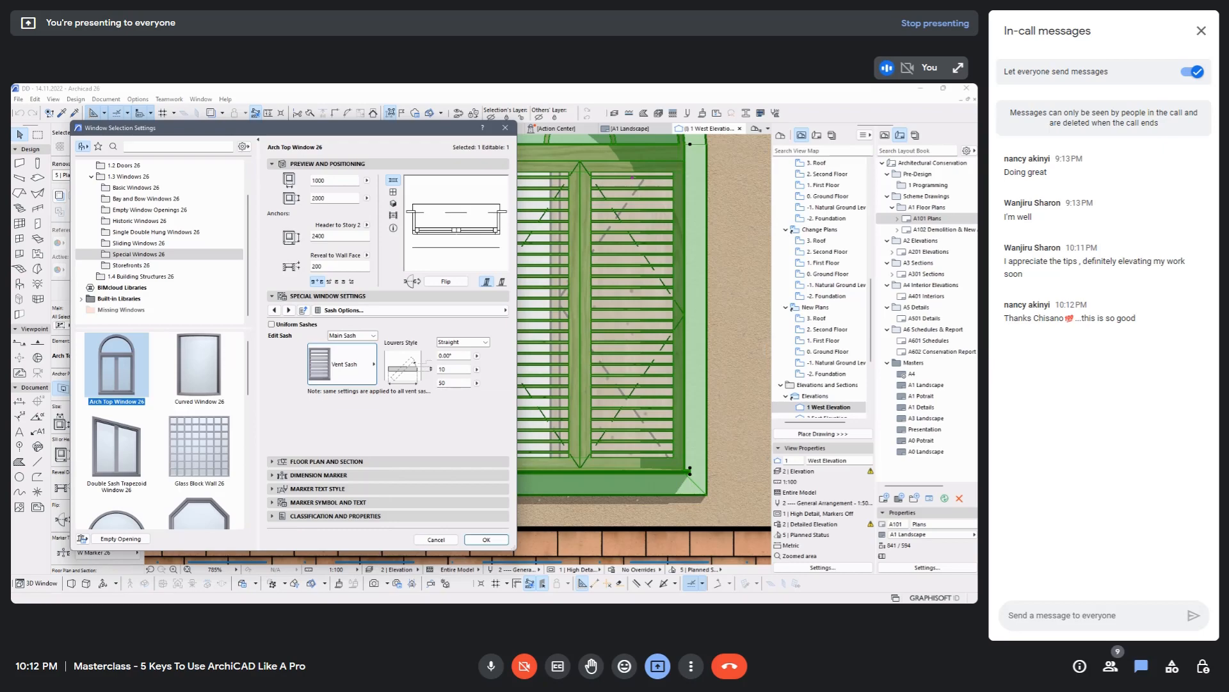
# Set the vent sash's louver opening angle to 20° and its louver style to Z-Profile.
pyautogui.doubleClick(458, 356)
pyautogui.write('20')
pyautogui.press('Return')
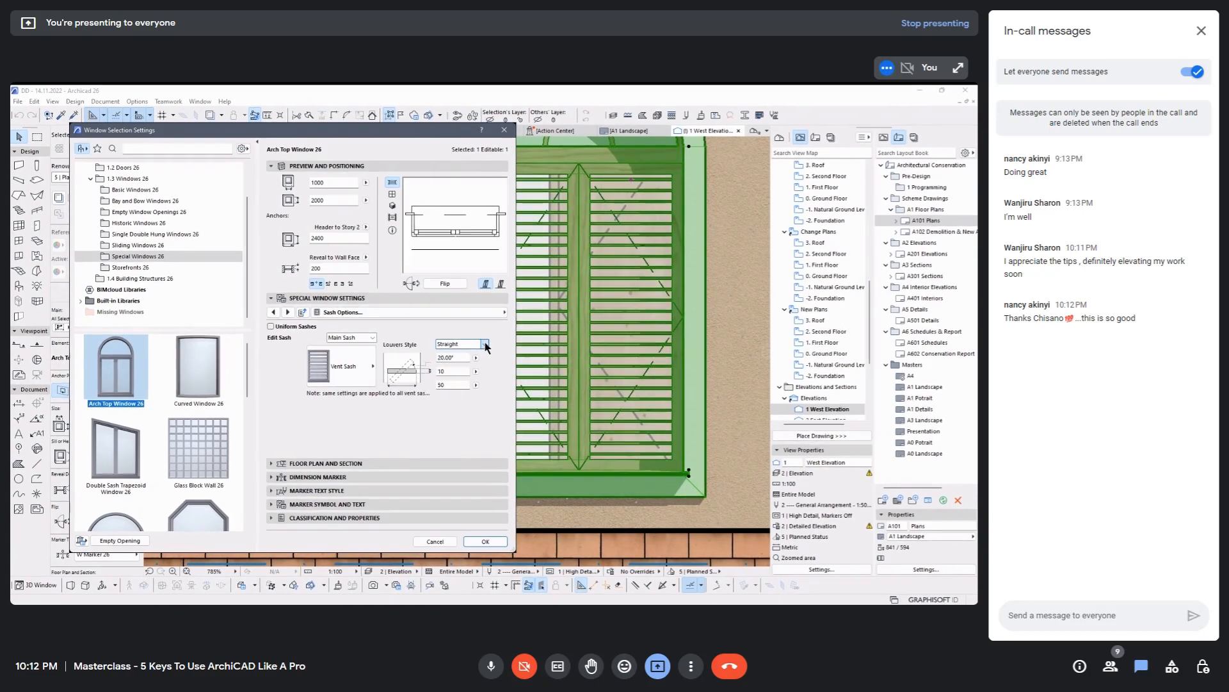
pyautogui.click(485, 346)
pyautogui.click(462, 365)
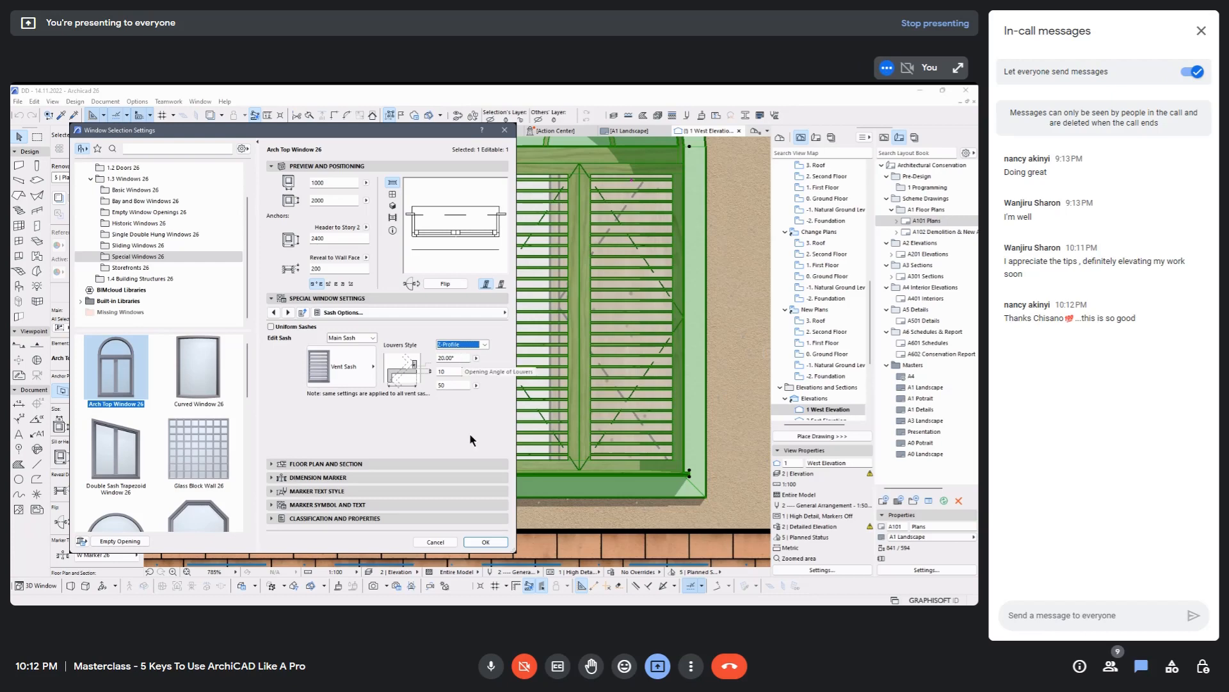
# Review the window's Casing Outside settings and rotate its 3D preview to view the outer side.
pyautogui.click(455, 313)
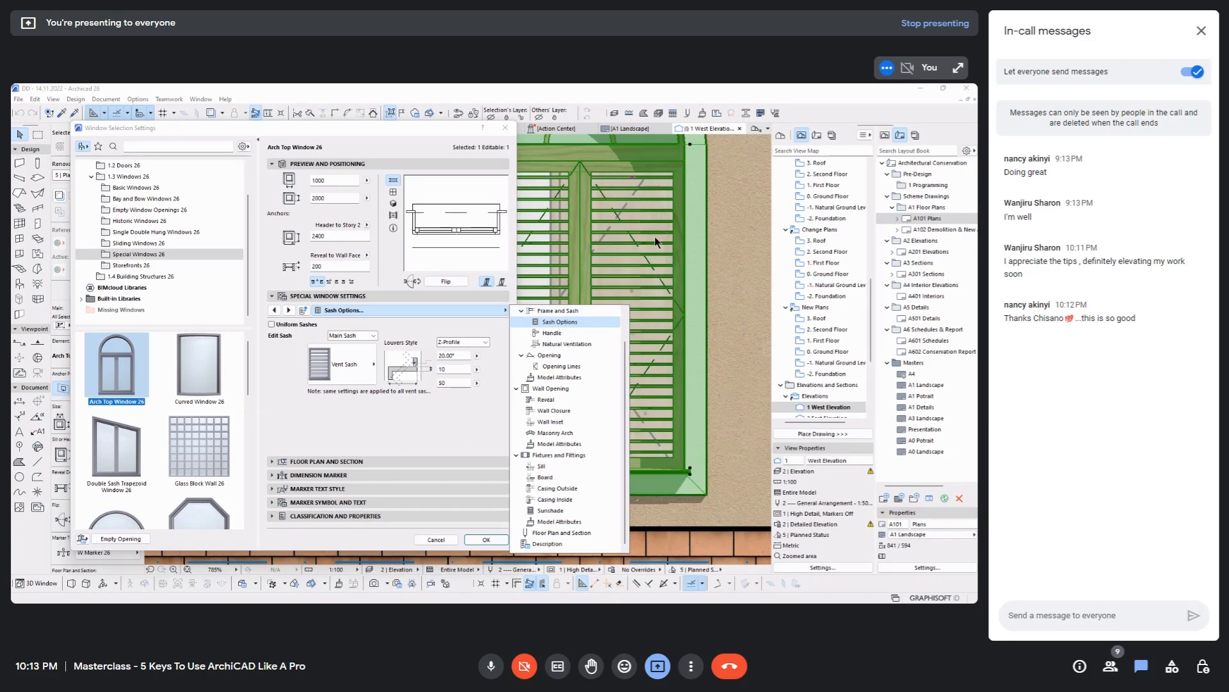
pyautogui.click(684, 319)
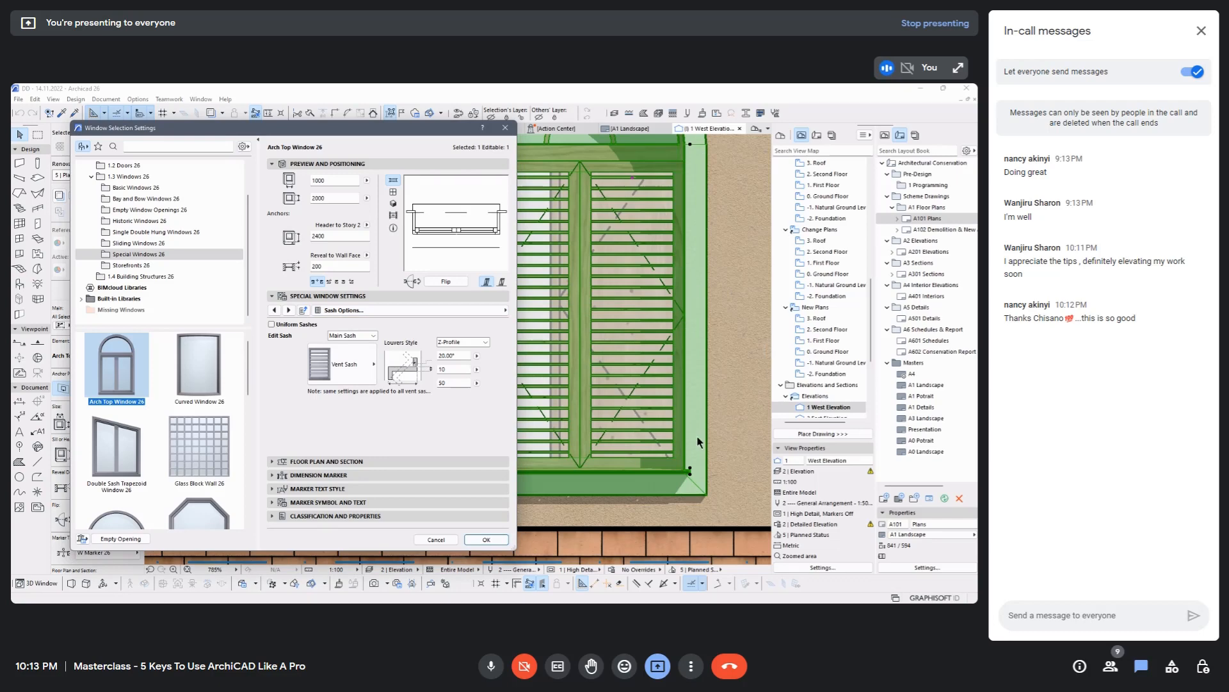
pyautogui.click(428, 307)
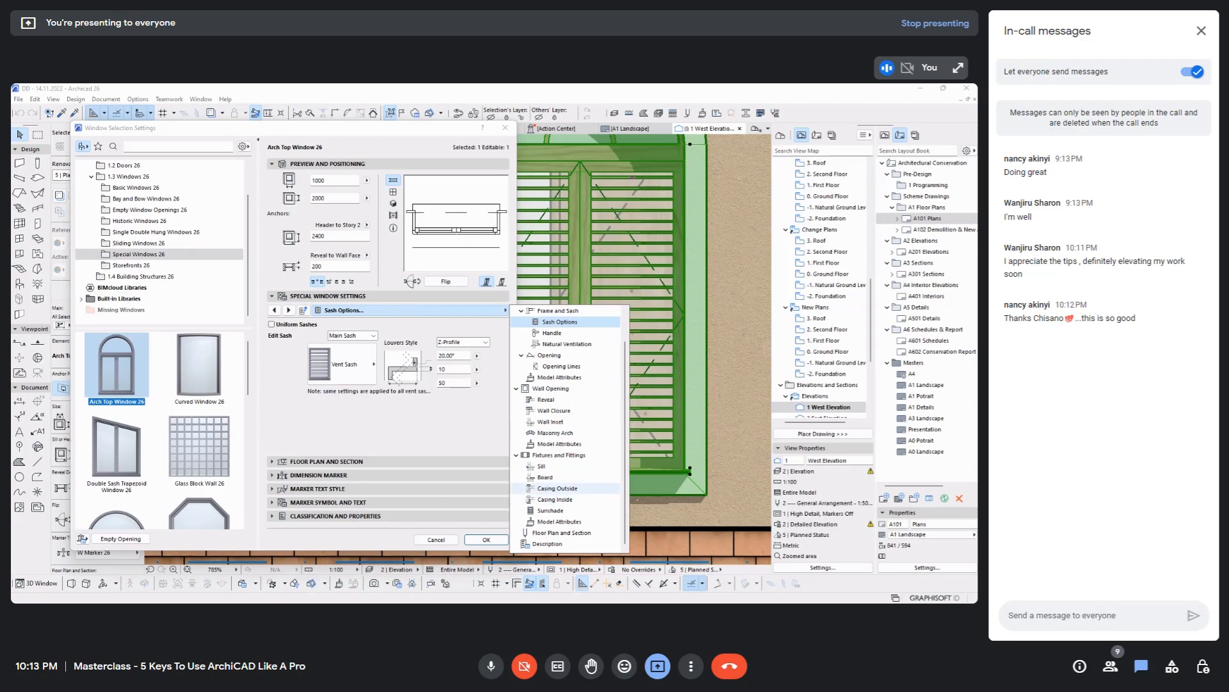
pyautogui.click(557, 488)
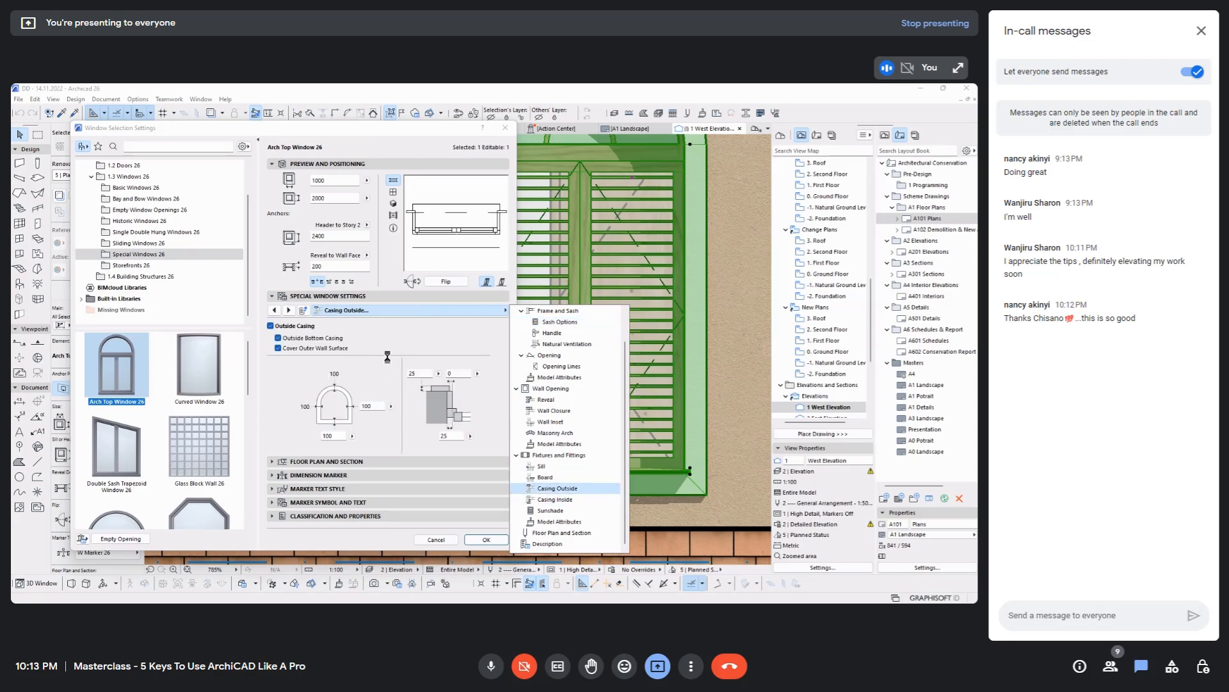
pyautogui.click(395, 205)
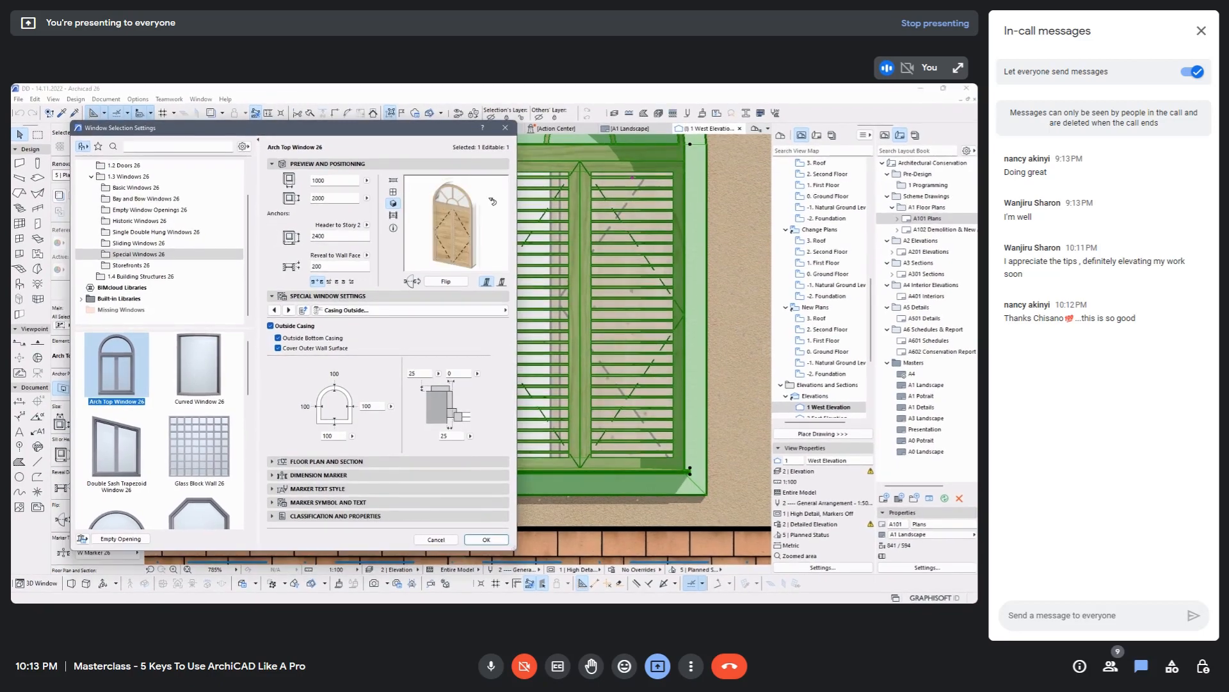
pyautogui.moveTo(466, 207); pyautogui.dragTo(492, 207)
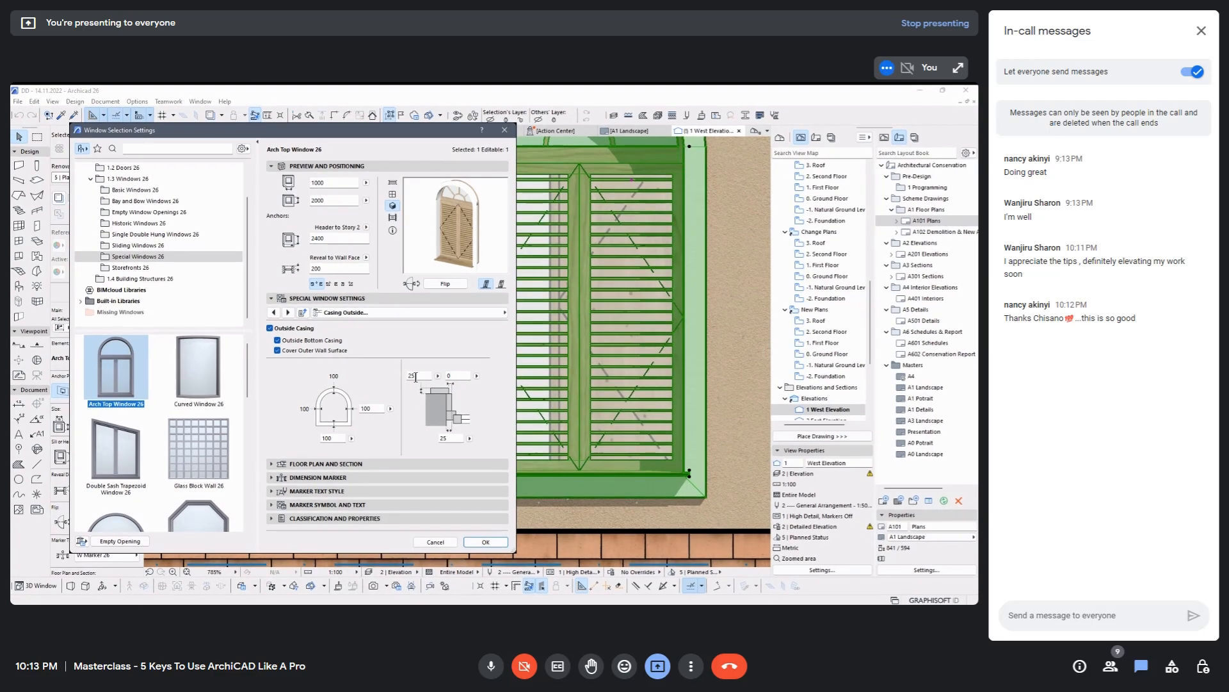
# Review the surface choices for the window's outside casing in the Model Attributes, and close the settings without applying them.
pyautogui.click(493, 310)
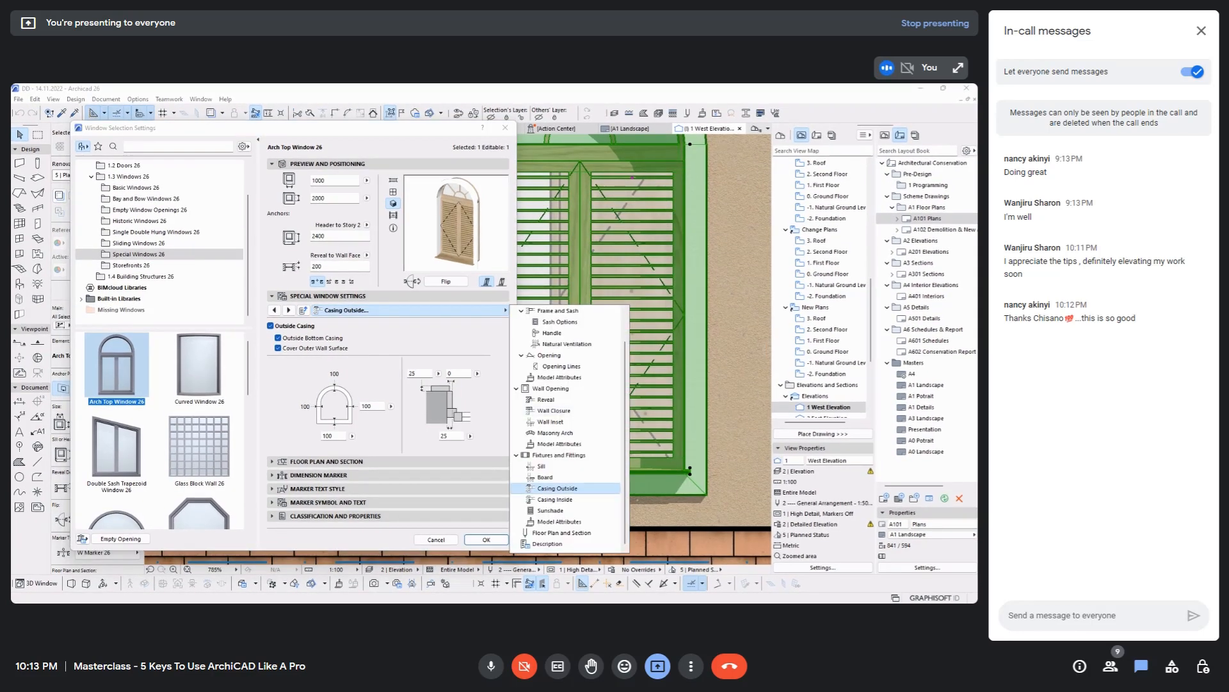
pyautogui.click(559, 522)
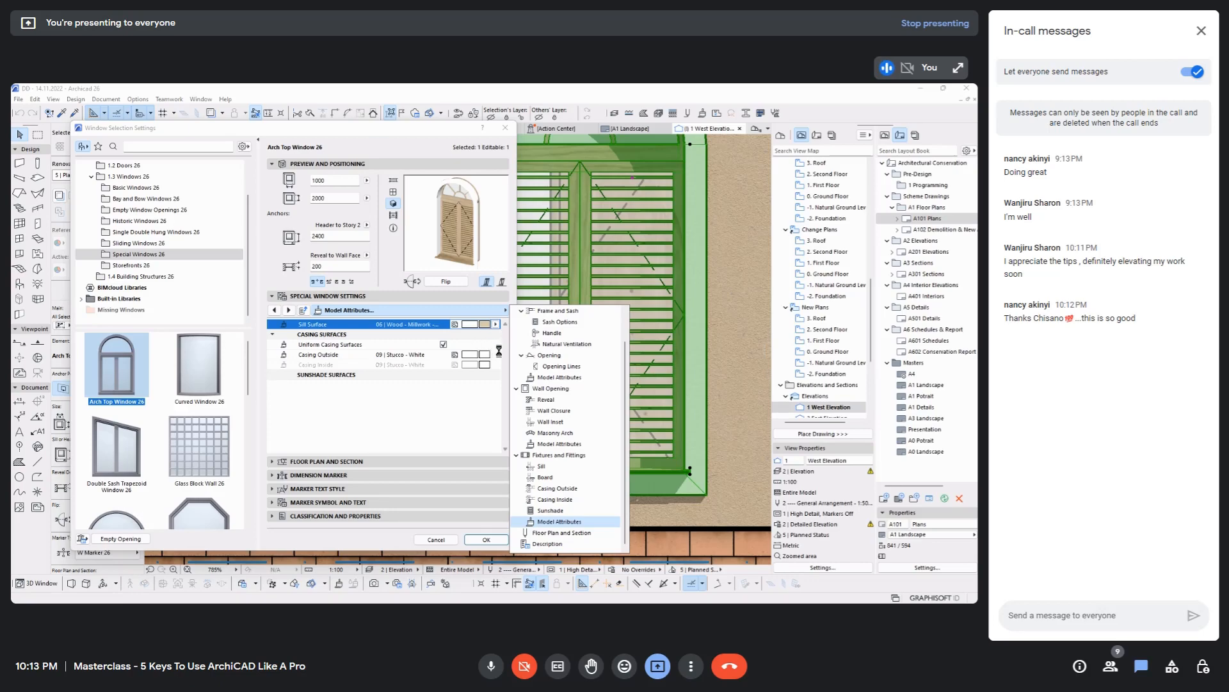
pyautogui.click(496, 354)
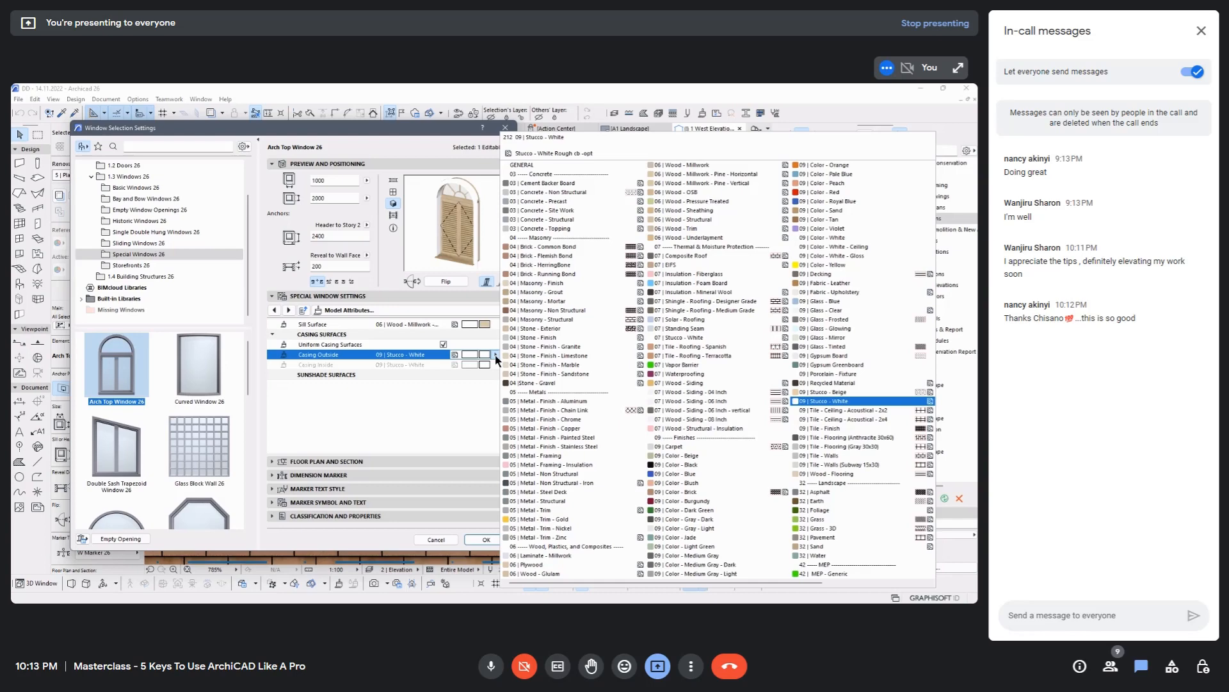
pyautogui.click(471, 394)
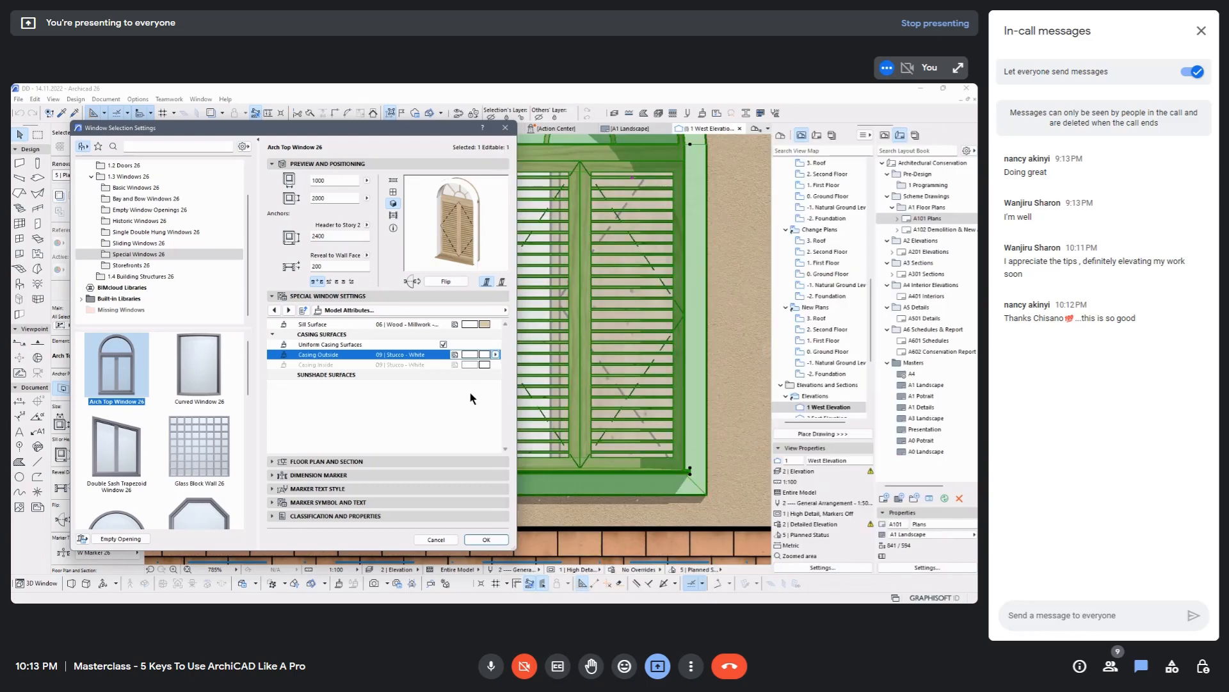
pyautogui.click(505, 127)
# Examine the textured windows, ground-floor arched doors and decorative board shadows, deselect the window and view the whole elevation.
pyautogui.scroll(-8, 612, 333)
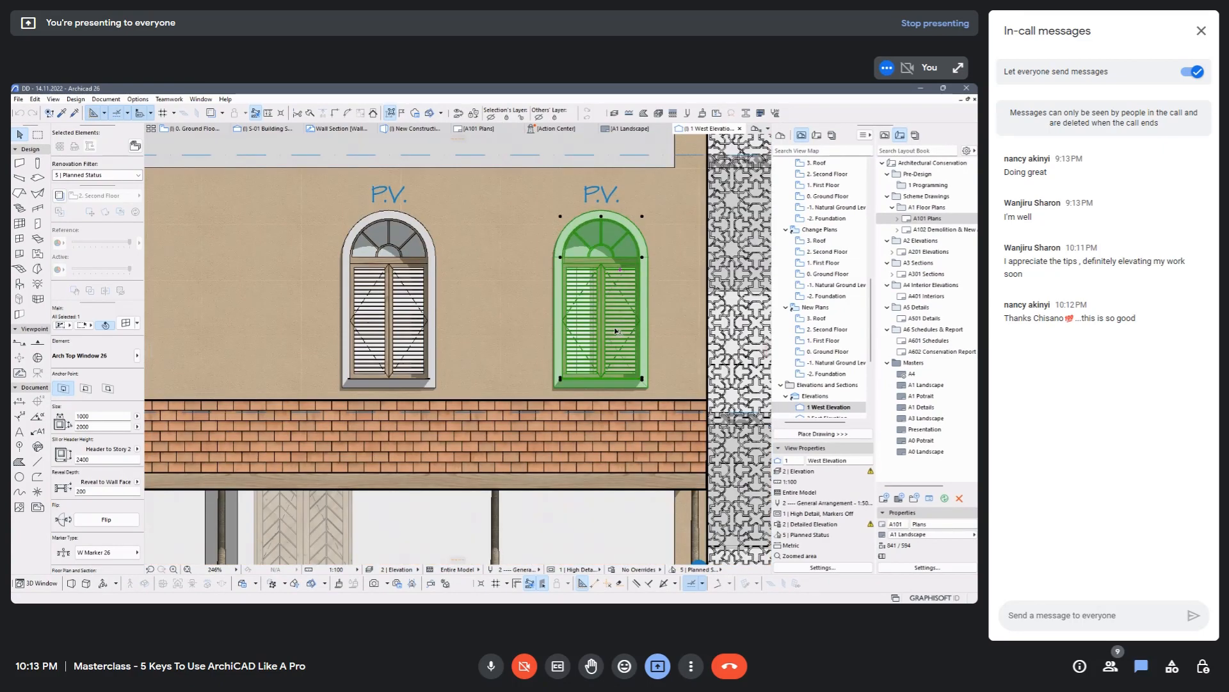
pyautogui.scroll(-4, 625, 282)
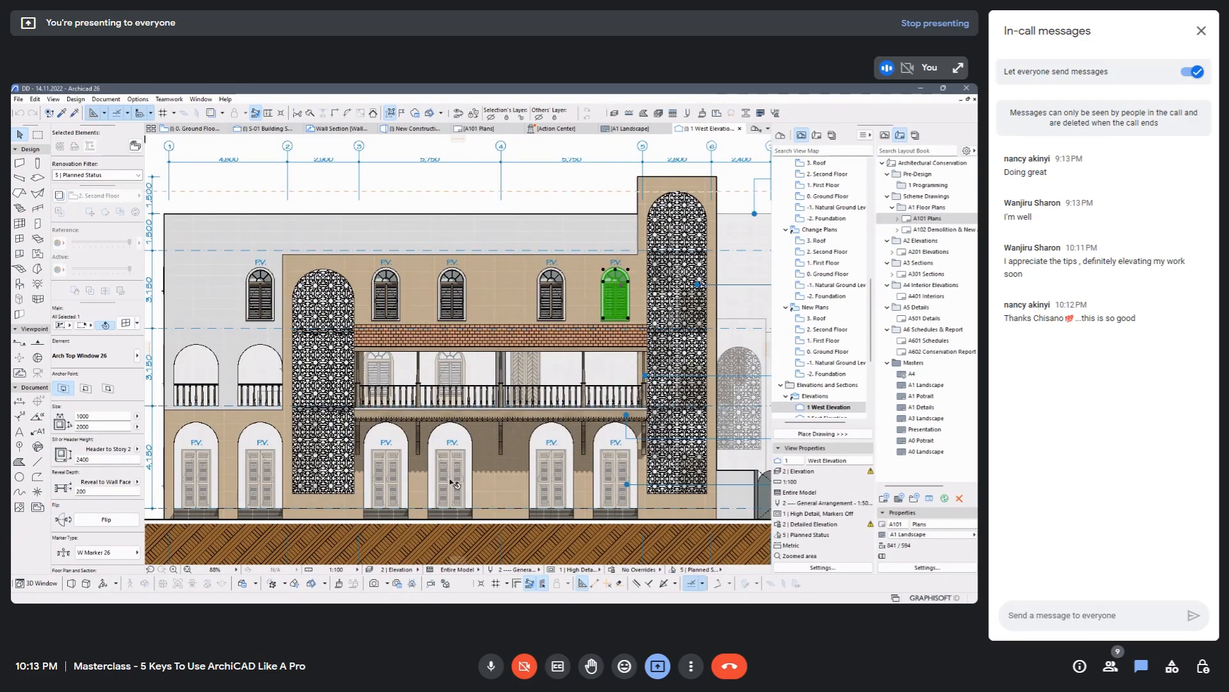
pyautogui.scroll(8, 453, 484)
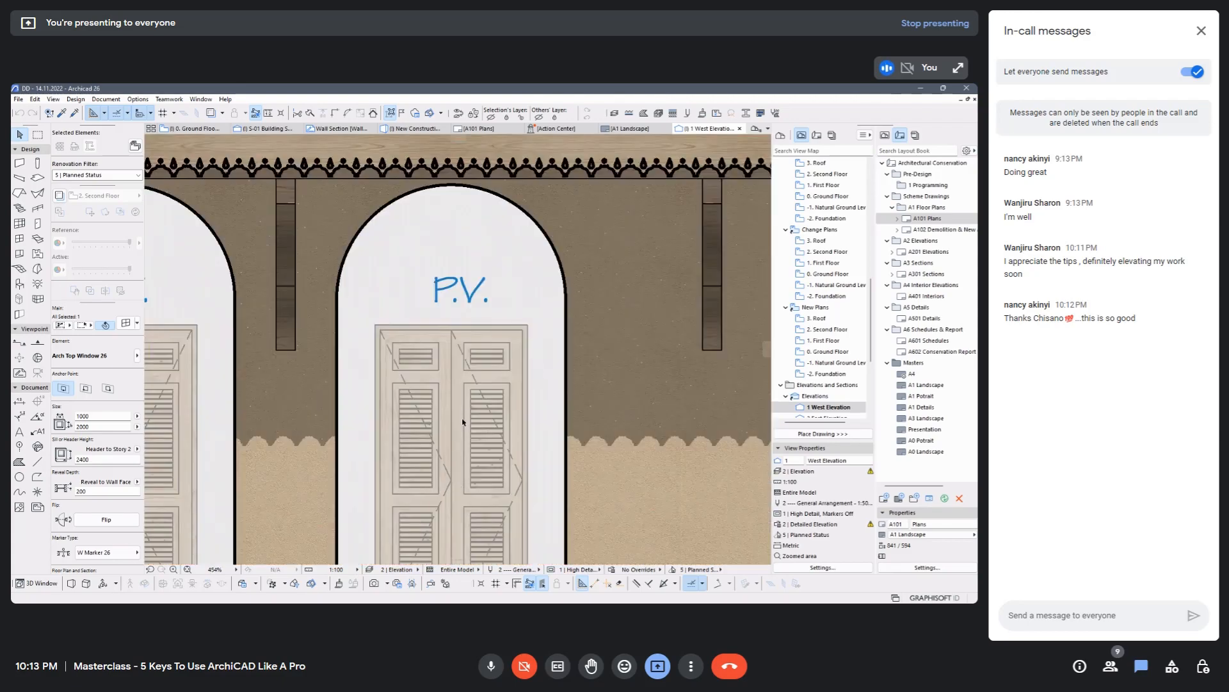
pyautogui.scroll(-8, 457, 461)
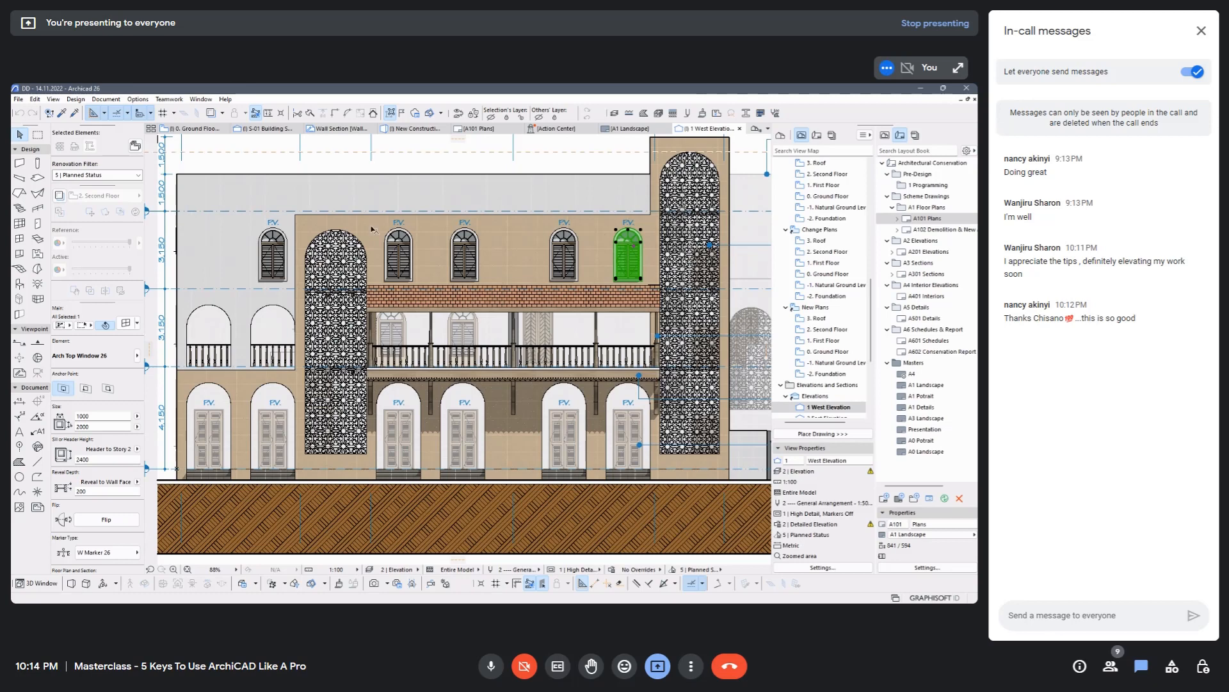
pyautogui.click(429, 165)
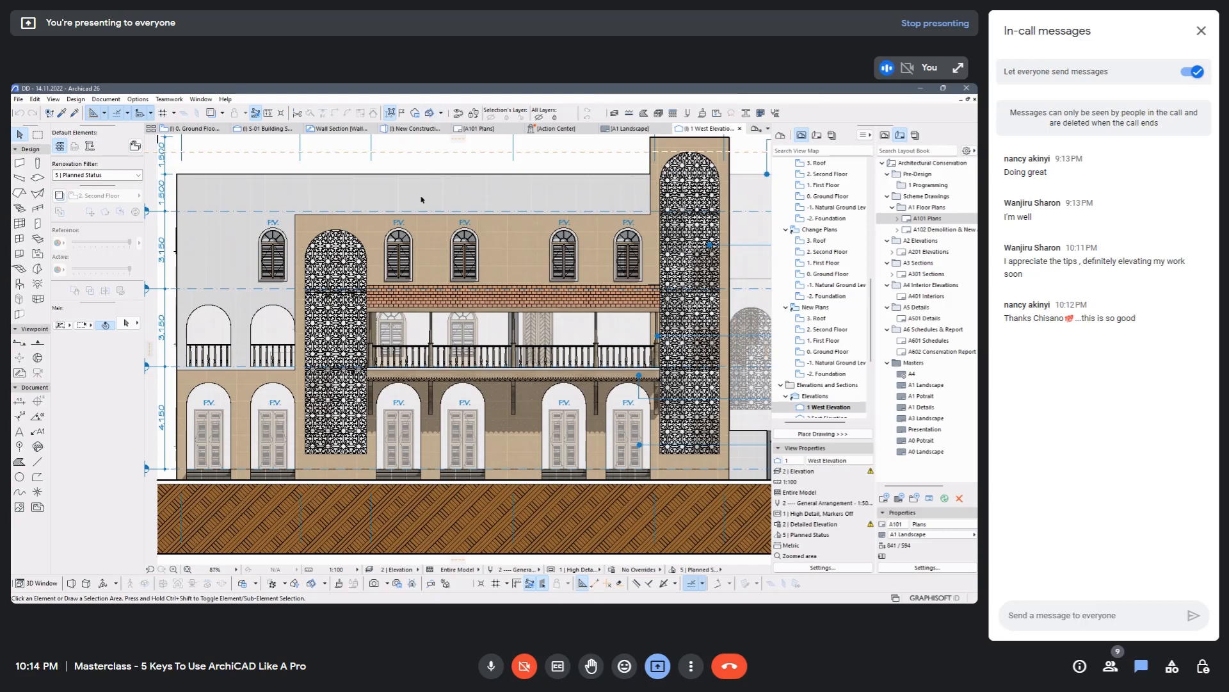
pyautogui.scroll(-1, 417, 225)
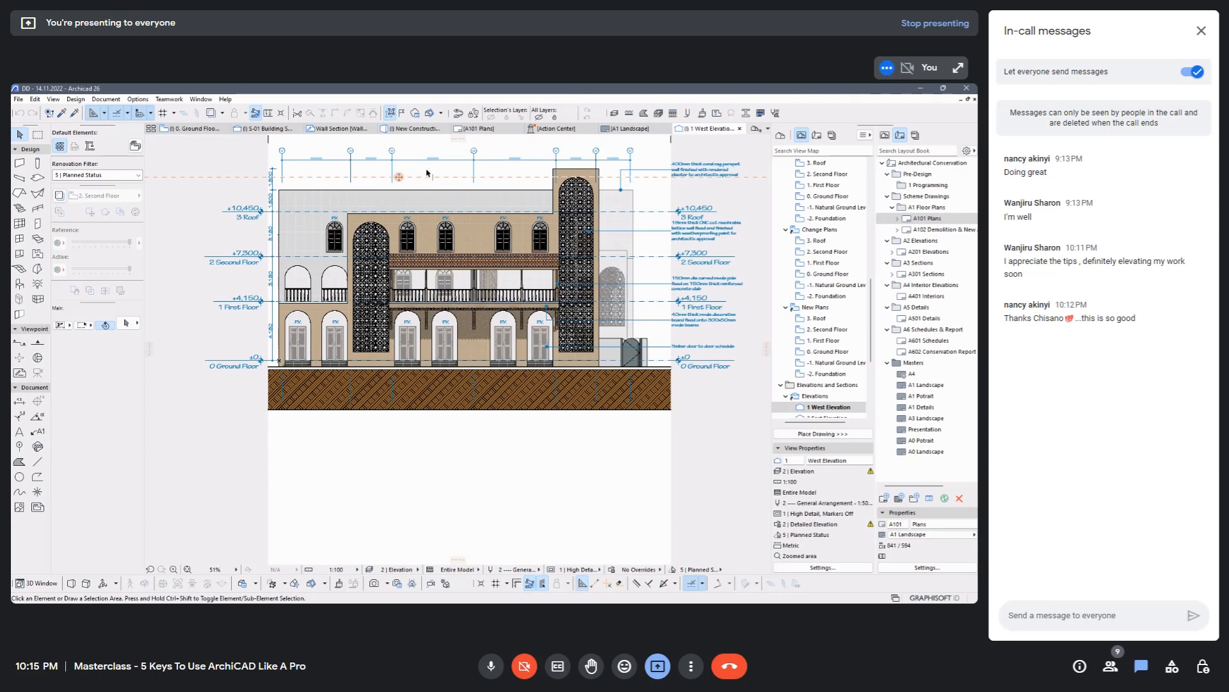
# End the Google Meet video call for everyone.
pyautogui.click(400, 177)
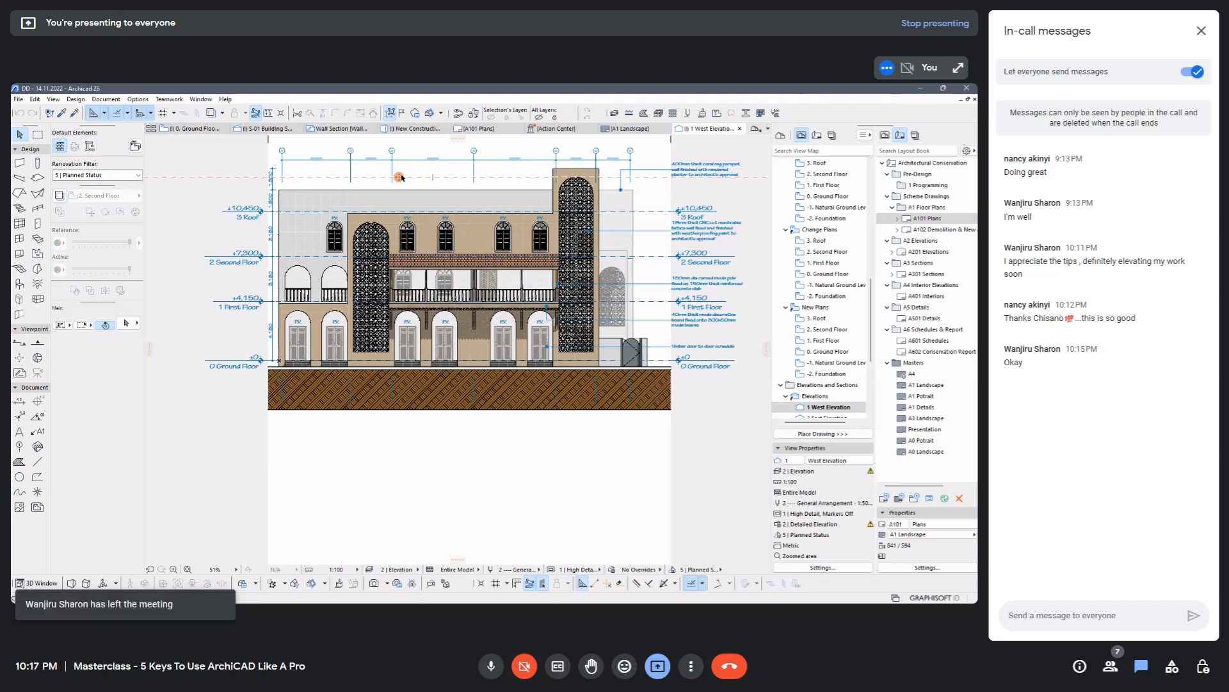
pyautogui.click(730, 668)
pyautogui.click(684, 372)
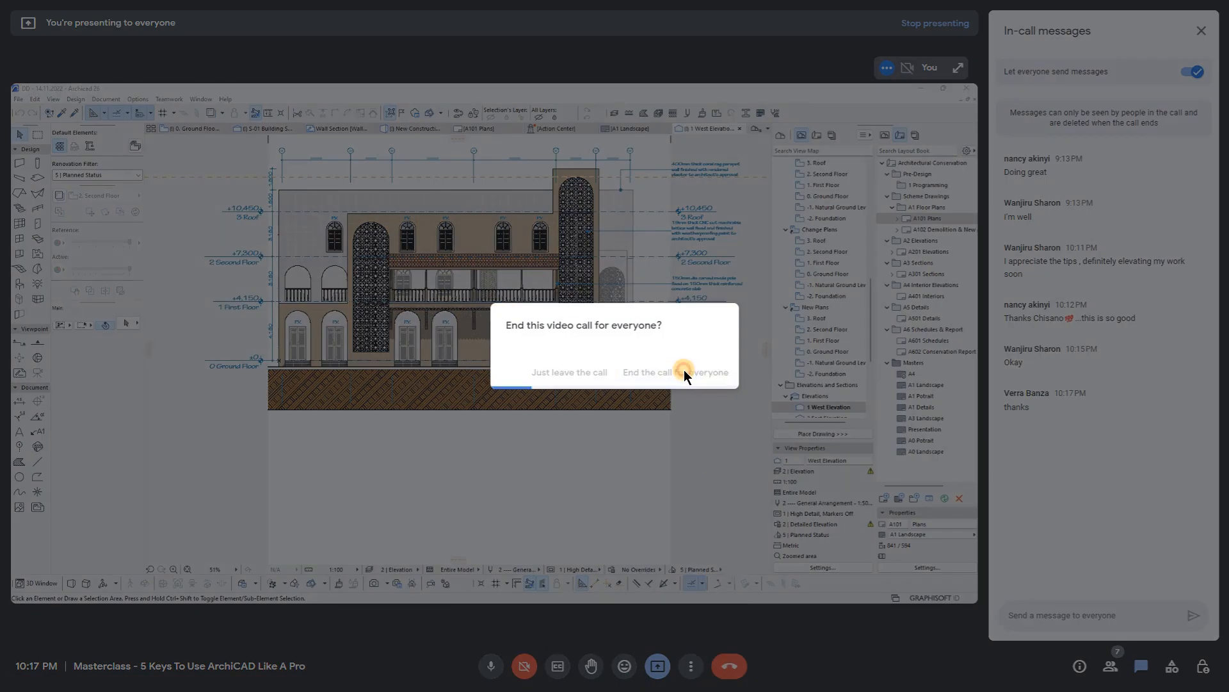